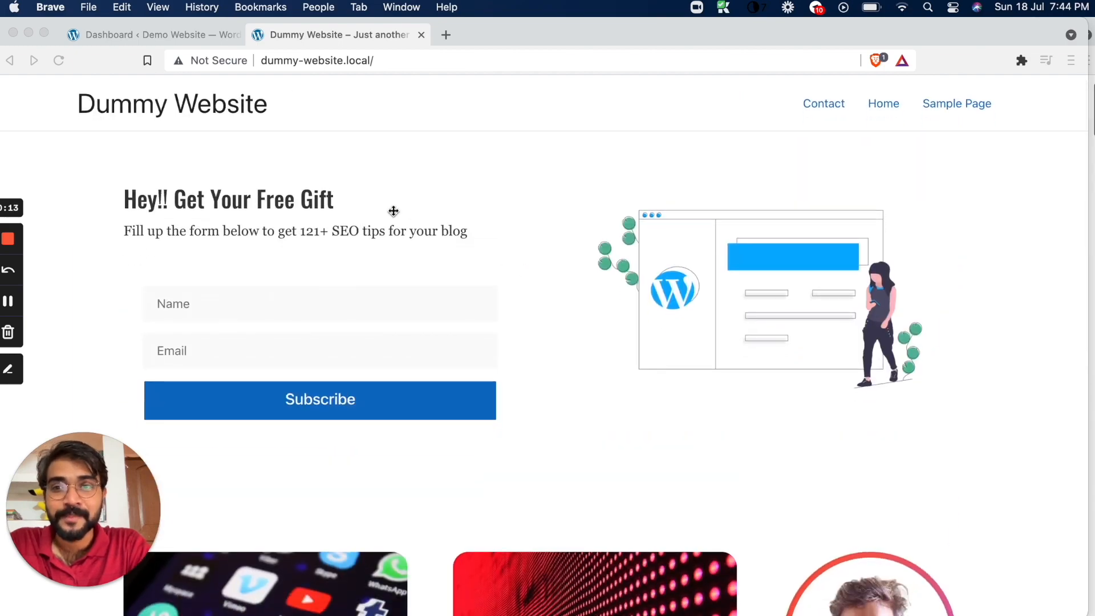
Look over the Dummy Website home page, from the subscribe form through the blog post cards to the author section
{"action": "scroll", "coordinate": [406, 271], "scroll_direction": "down", "scroll_amount": 15}
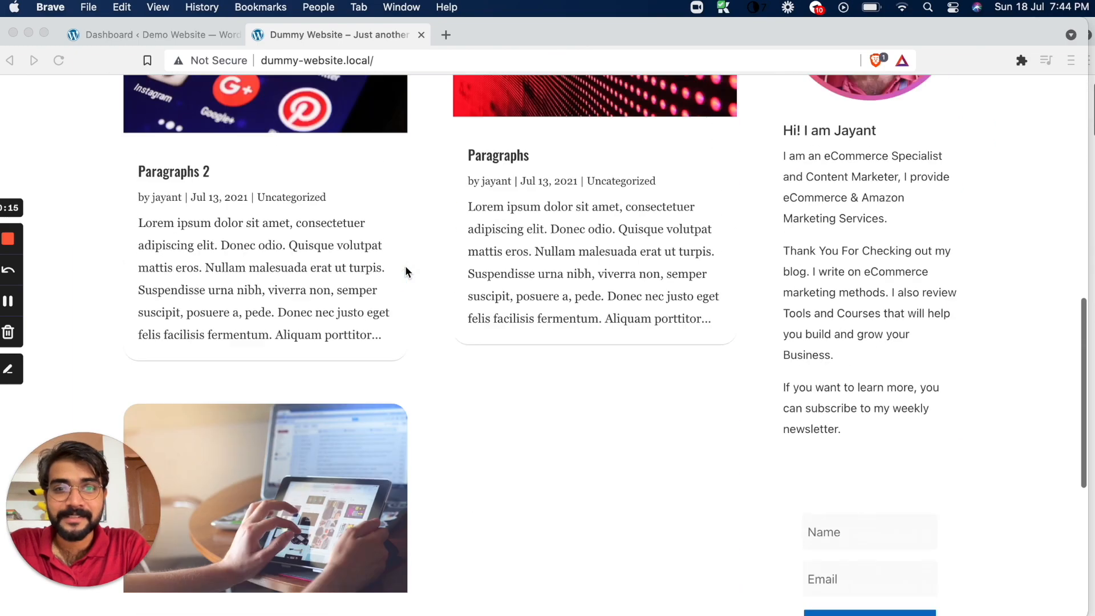
{"action": "scroll", "coordinate": [406, 271], "scroll_direction": "up", "scroll_amount": 15}
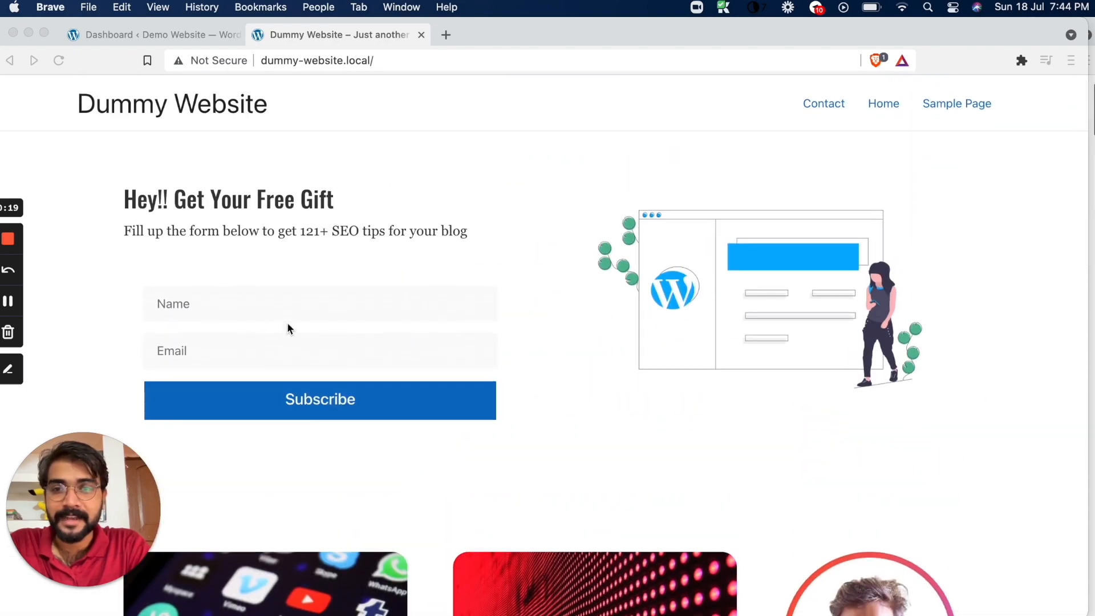
{"action": "left_click", "coordinate": [267, 306]}
{"action": "left_click", "coordinate": [266, 344]}
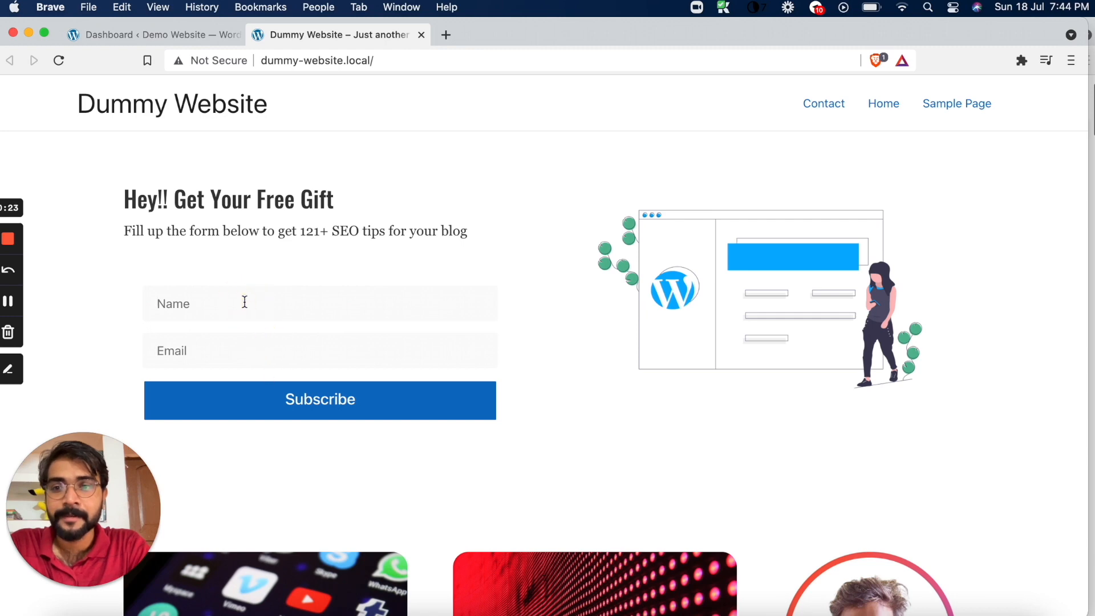
{"action": "left_click", "coordinate": [233, 351]}
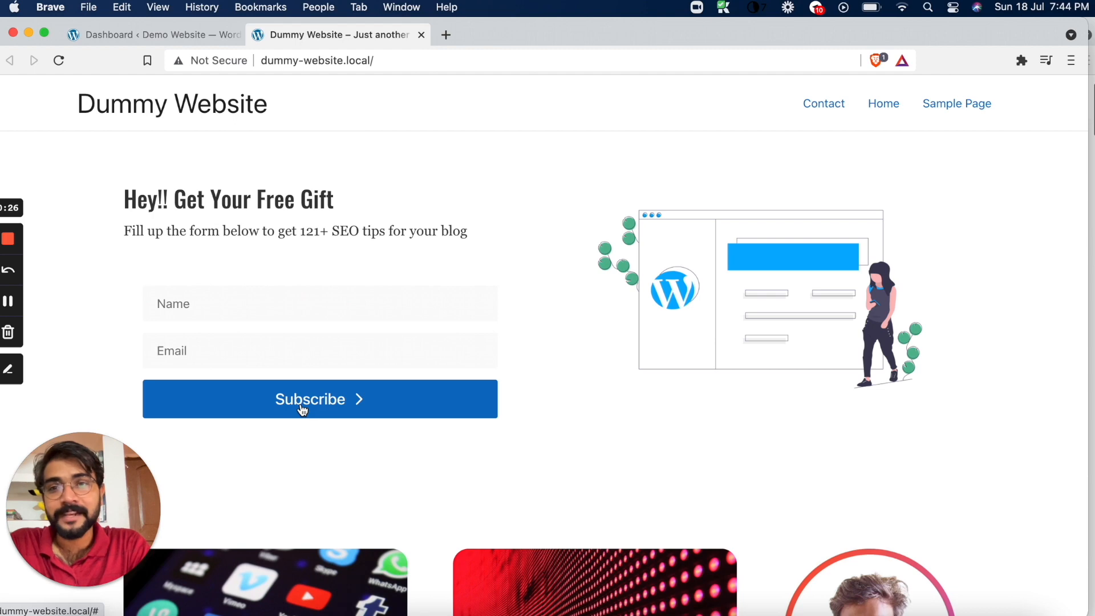
{"action": "scroll", "coordinate": [379, 508], "scroll_direction": "down", "scroll_amount": 5}
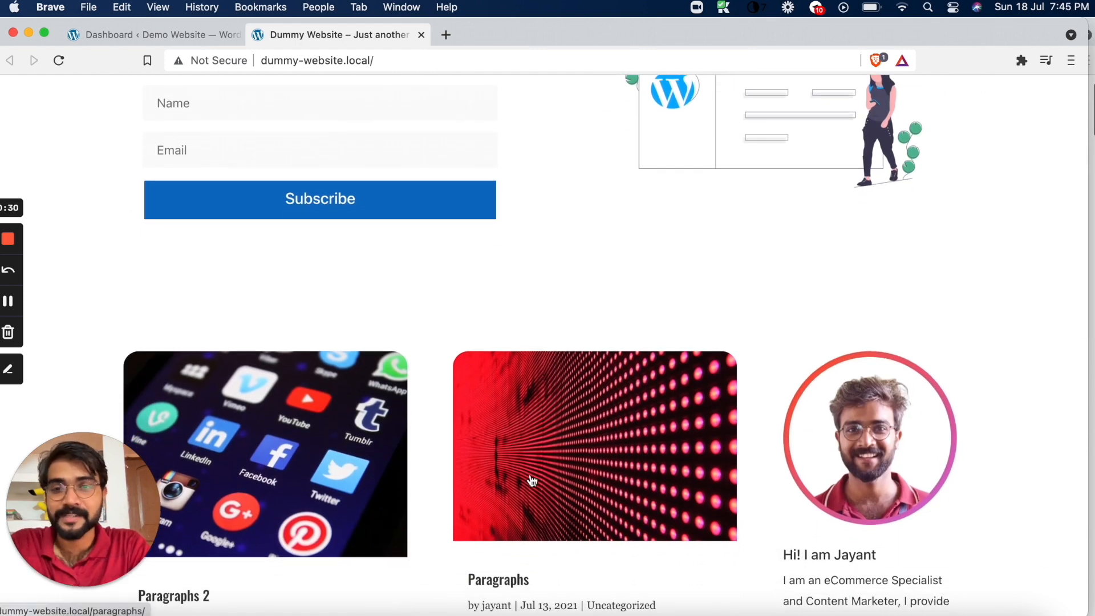
{"action": "scroll", "coordinate": [539, 486], "scroll_direction": "down", "scroll_amount": 2}
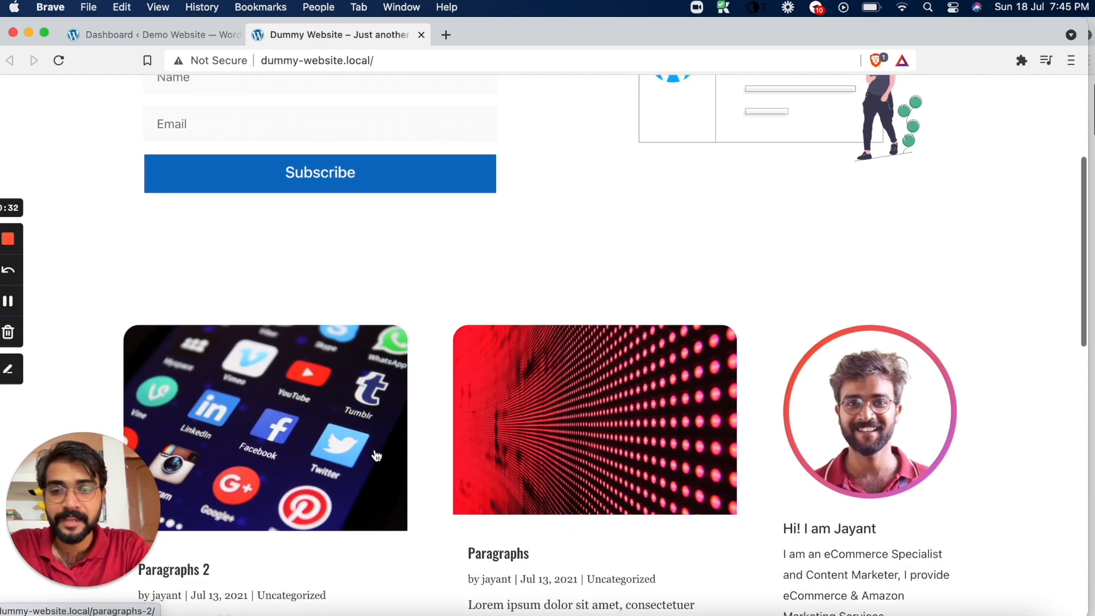
Open the Paragraphs post on the Dummy Website and read through it from beginning to end
{"action": "left_click", "coordinate": [541, 429]}
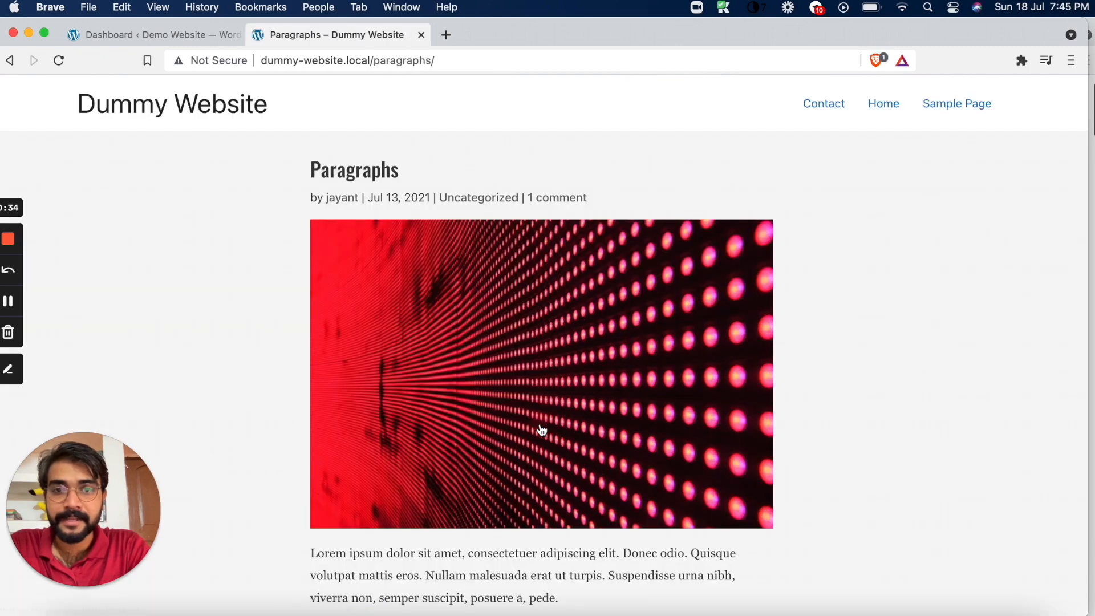
{"action": "scroll", "coordinate": [540, 429], "scroll_direction": "down", "scroll_amount": 12}
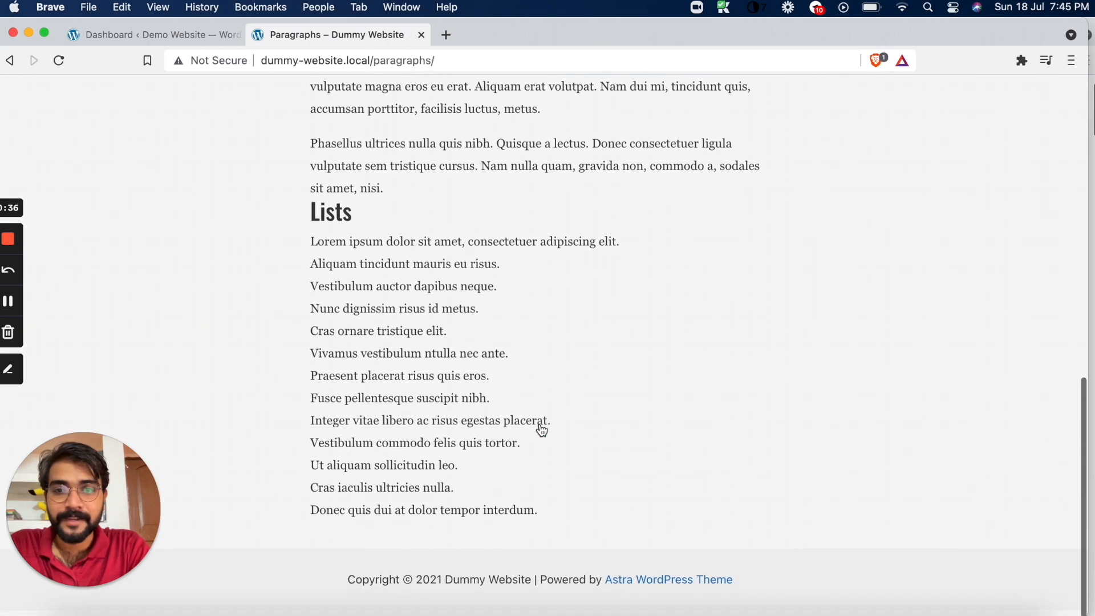
{"action": "scroll", "coordinate": [542, 429], "scroll_direction": "up", "scroll_amount": 15}
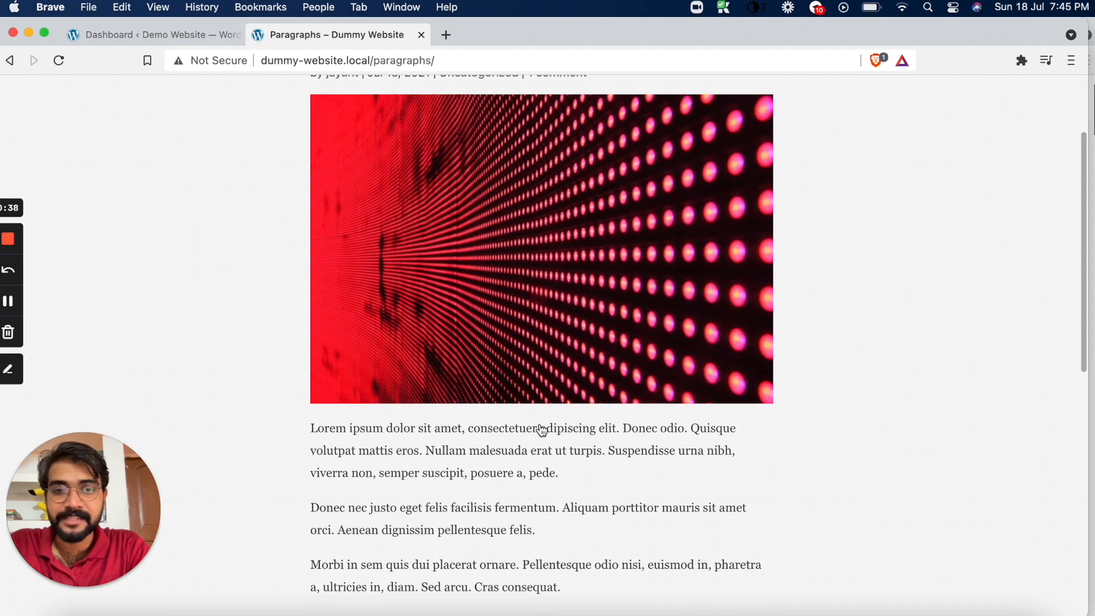
{"action": "scroll", "coordinate": [542, 429], "scroll_direction": "up", "scroll_amount": 5}
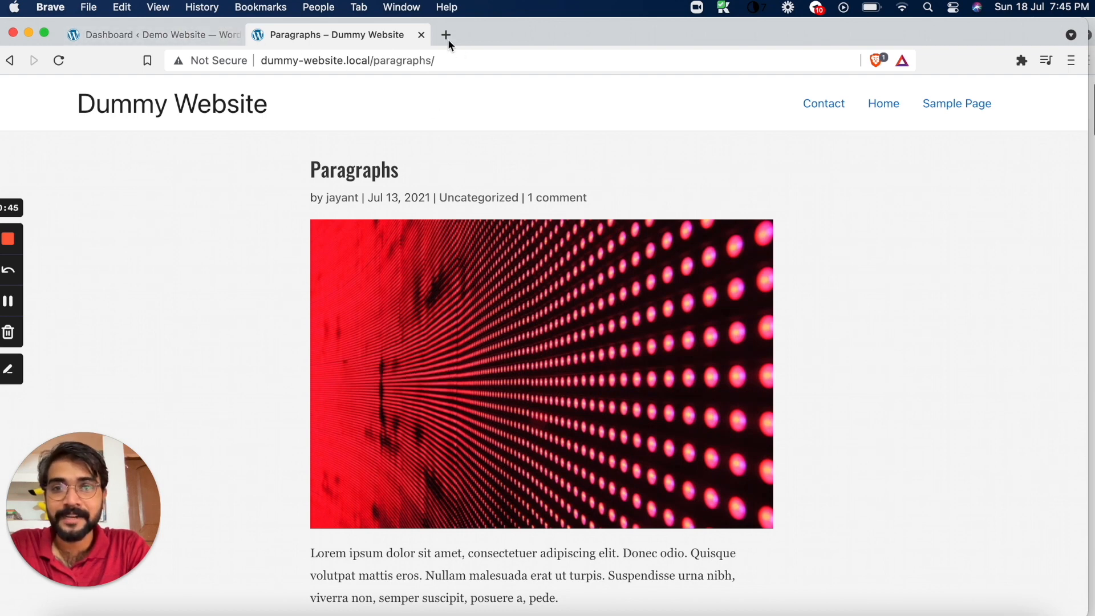
Close the Dummy Website page and open the Demo Website's front end in a new browser tab
{"action": "left_click", "coordinate": [422, 36]}
{"action": "mouse_move", "coordinate": [97, 94]}
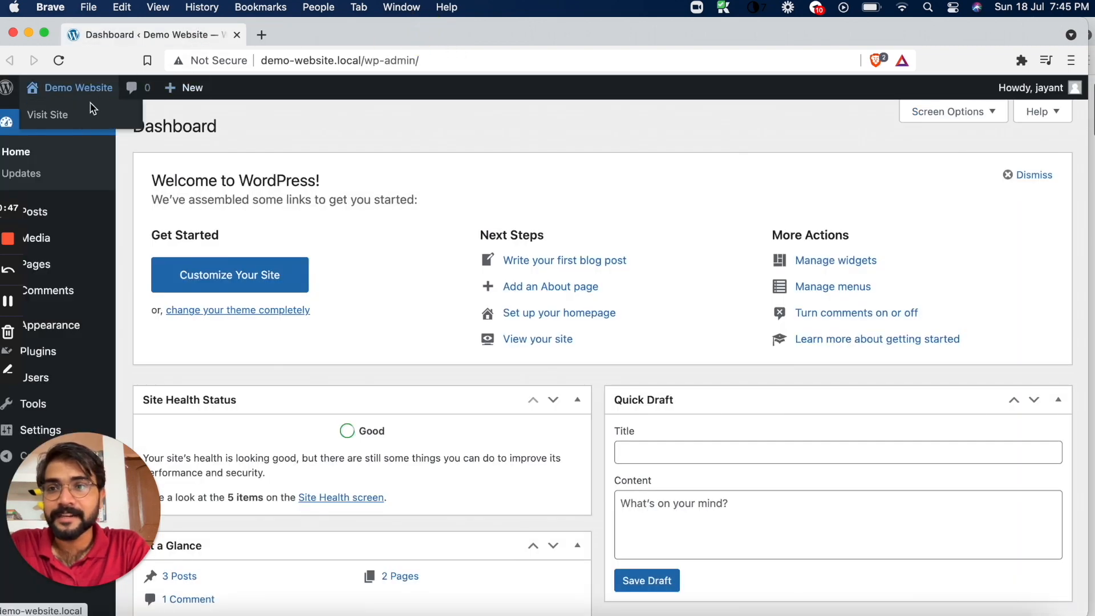
{"action": "right_click", "coordinate": [83, 119]}
{"action": "left_click", "coordinate": [124, 124]}
{"action": "left_click", "coordinate": [285, 35]}
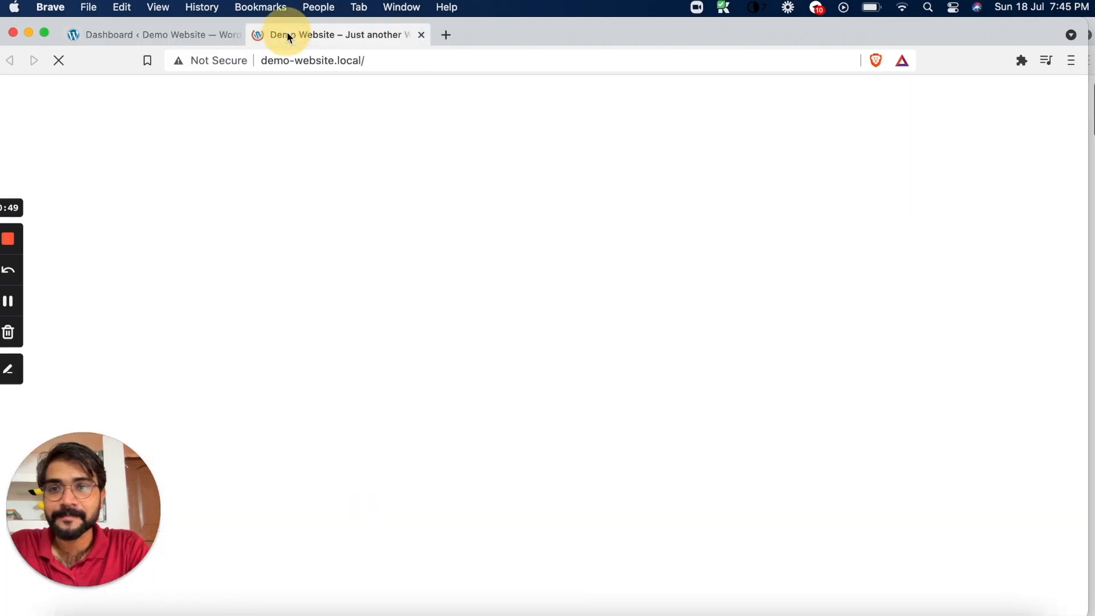
Examine the posts and overall layout of the Demo Website's home page
{"action": "scroll", "coordinate": [352, 246], "scroll_direction": "down", "scroll_amount": 10}
{"action": "scroll", "coordinate": [352, 245], "scroll_direction": "up", "scroll_amount": 10}
{"action": "scroll", "coordinate": [352, 249], "scroll_direction": "down", "scroll_amount": 10}
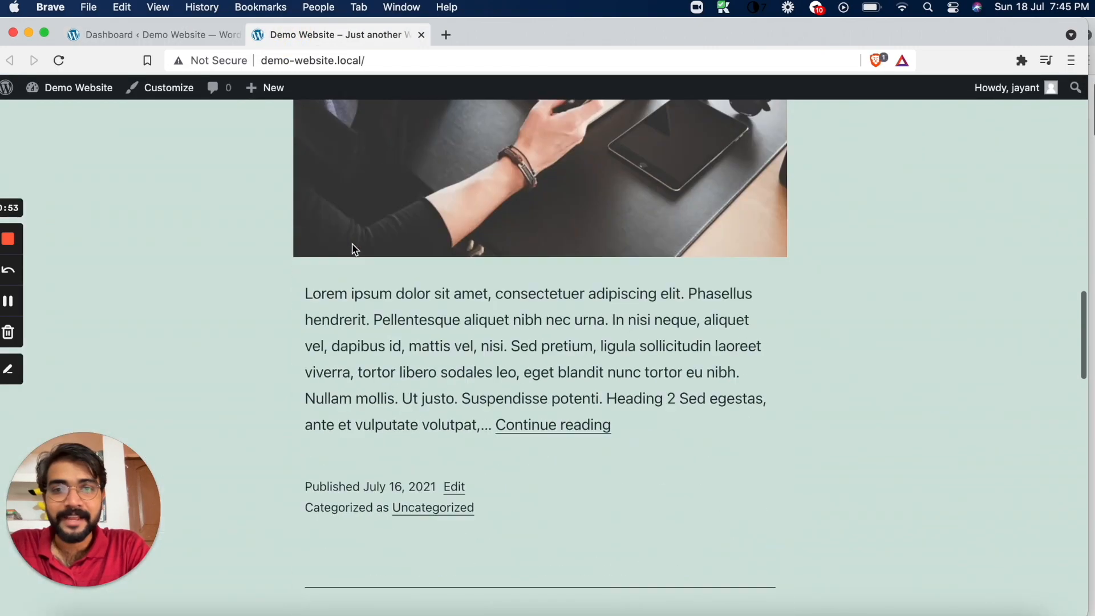
{"action": "scroll", "coordinate": [352, 250], "scroll_direction": "down", "scroll_amount": 5}
{"action": "scroll", "coordinate": [352, 249], "scroll_direction": "up", "scroll_amount": 10}
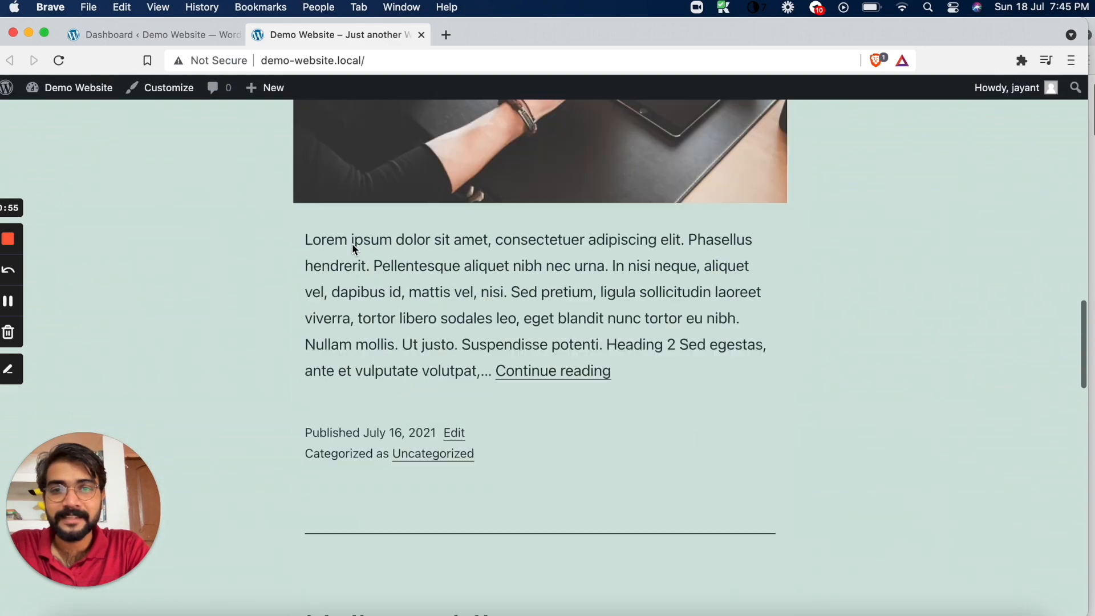
{"action": "scroll", "coordinate": [352, 249], "scroll_direction": "up", "scroll_amount": 10}
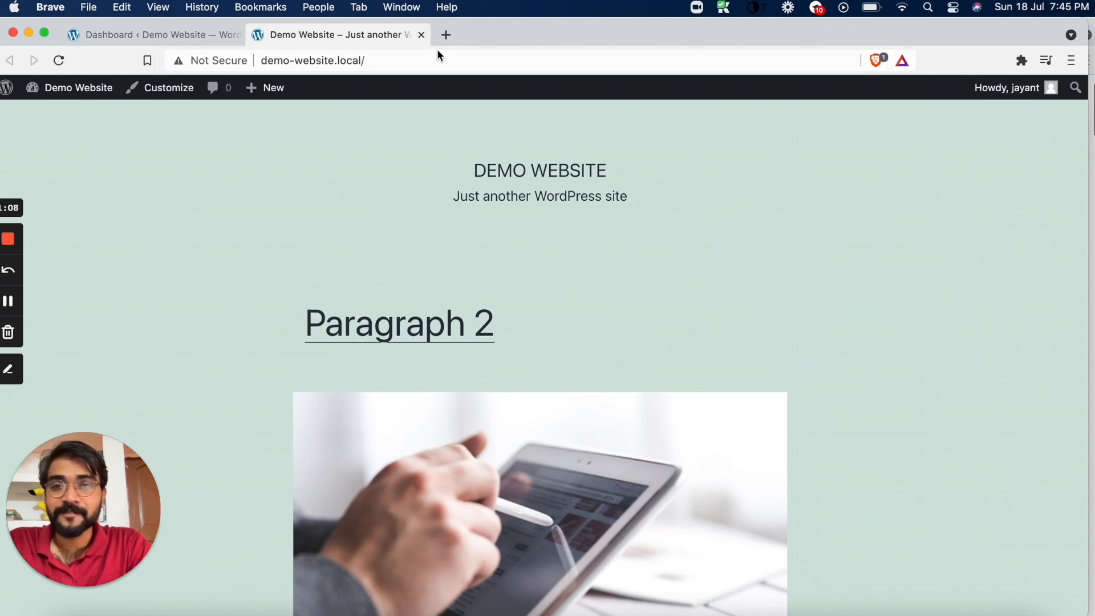
Open the list of all posts in the WordPress admin and compare it with the posts on the site's home page
{"action": "left_click", "coordinate": [154, 35]}
{"action": "mouse_move", "coordinate": [35, 211]}
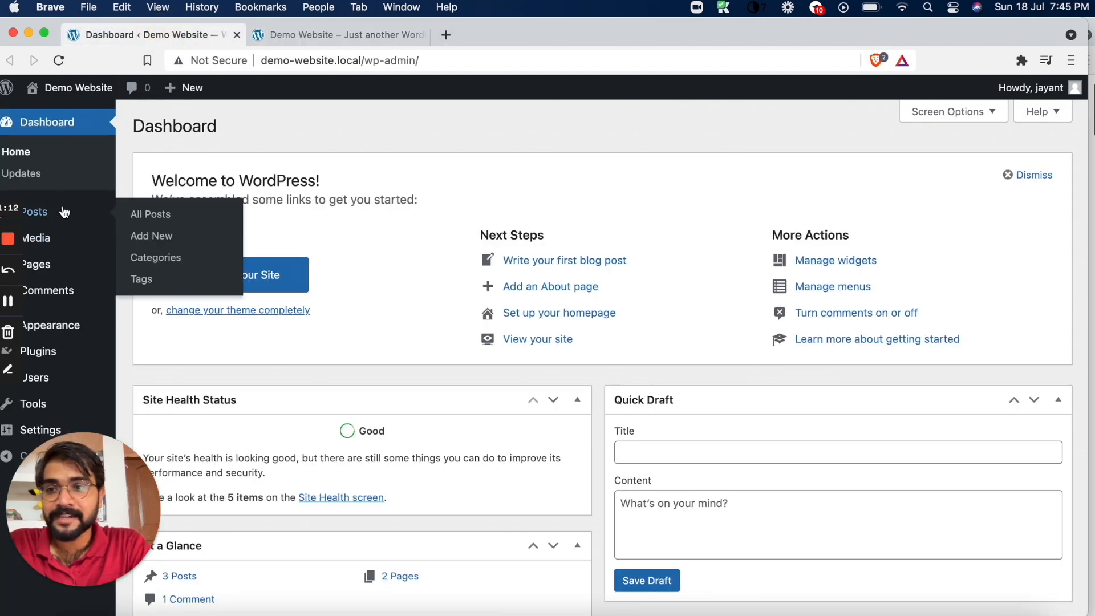
{"action": "left_click", "coordinate": [138, 211]}
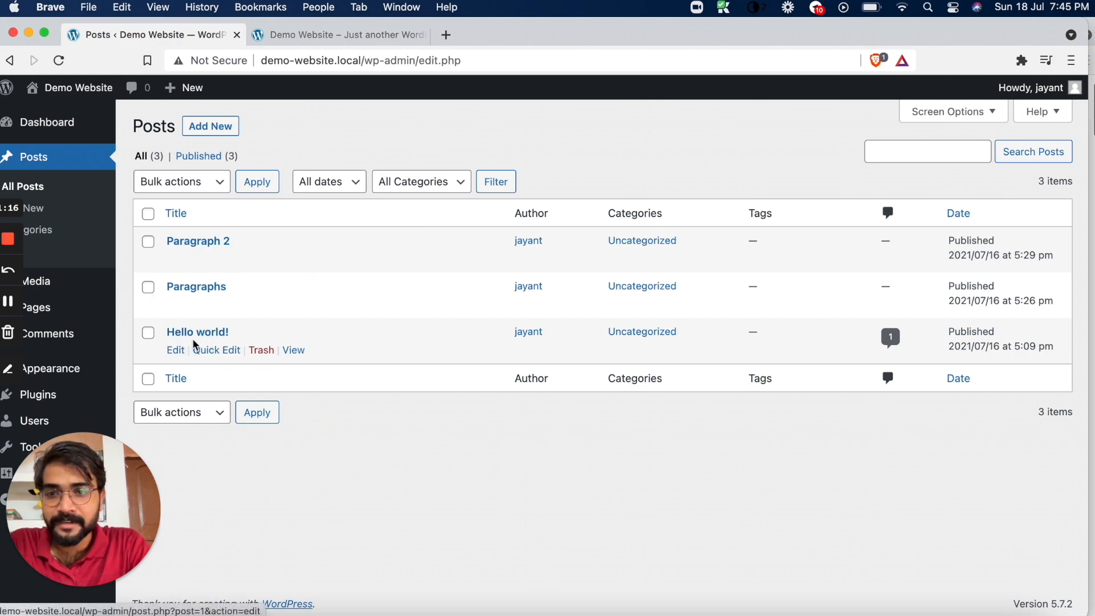
{"action": "left_click", "coordinate": [345, 35]}
{"action": "scroll", "coordinate": [346, 292], "scroll_direction": "down", "scroll_amount": 2}
{"action": "scroll", "coordinate": [347, 295], "scroll_direction": "down", "scroll_amount": 20}
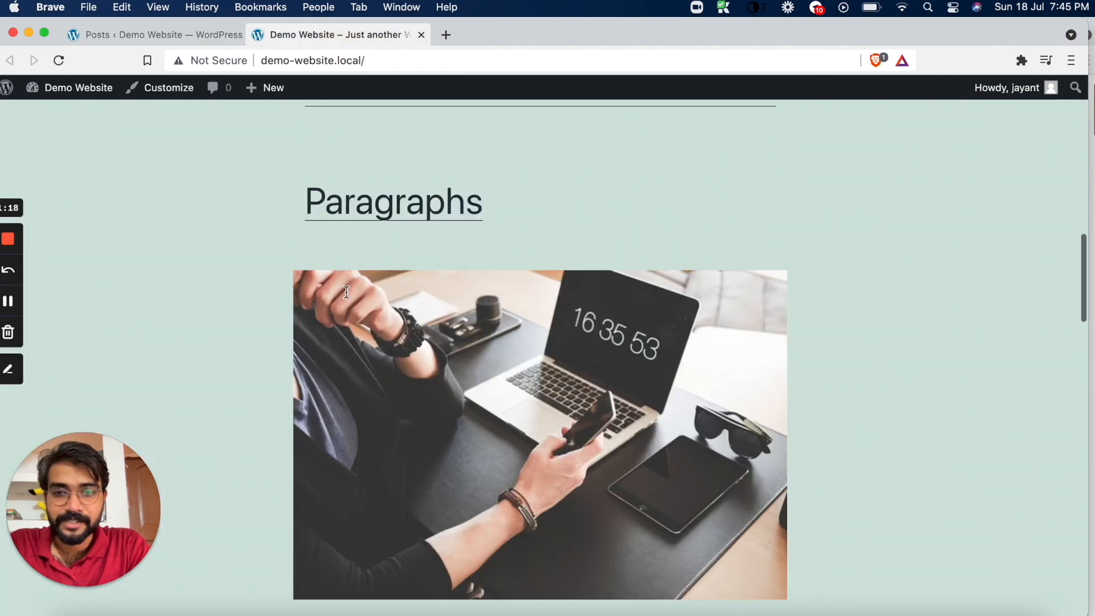
{"action": "scroll", "coordinate": [239, 161], "scroll_direction": "up", "scroll_amount": 15}
{"action": "scroll", "coordinate": [311, 275], "scroll_direction": "up", "scroll_amount": 2}
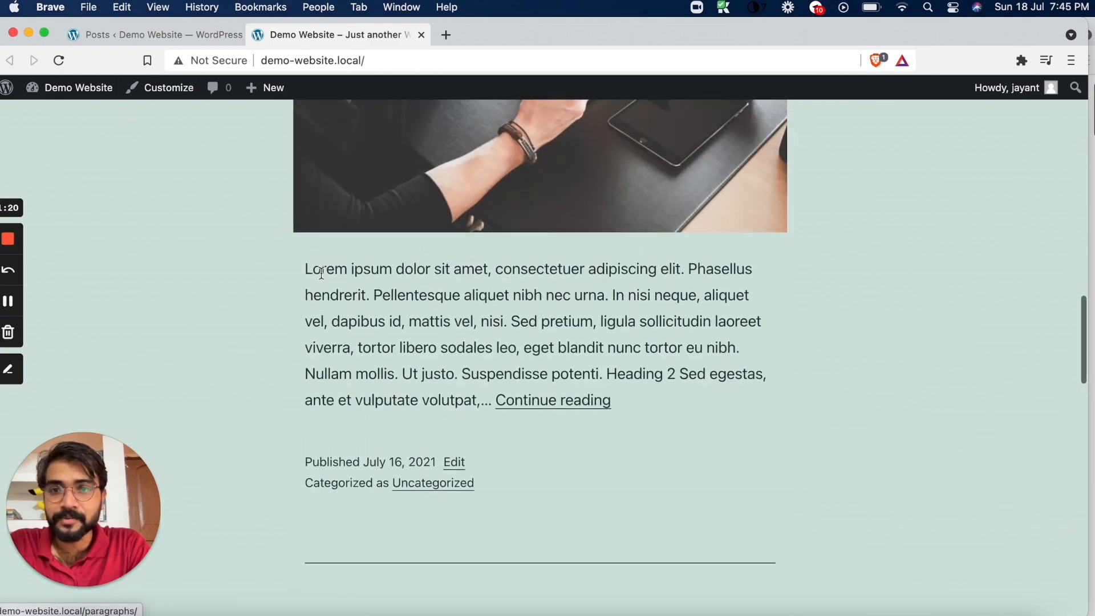
Open the Paragraphs post and copy its body text from the first paragraph through the final bullet list
{"action": "left_click", "coordinate": [345, 266]}
{"action": "scroll", "coordinate": [273, 282], "scroll_direction": "down", "scroll_amount": 10}
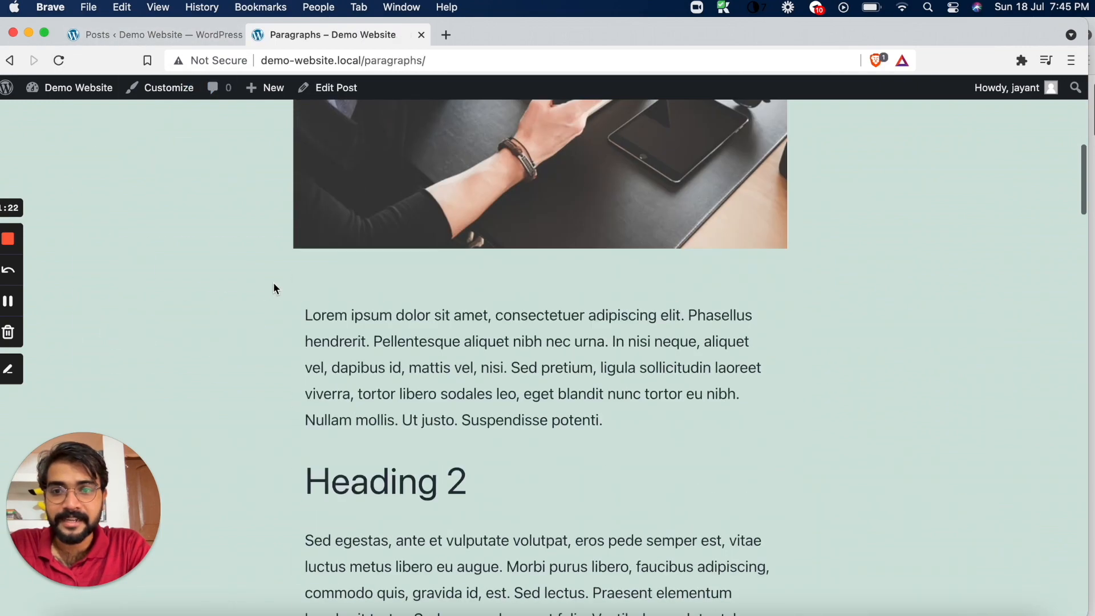
{"action": "left_click_drag", "start_coordinate": [306, 314], "coordinate": [489, 206]}
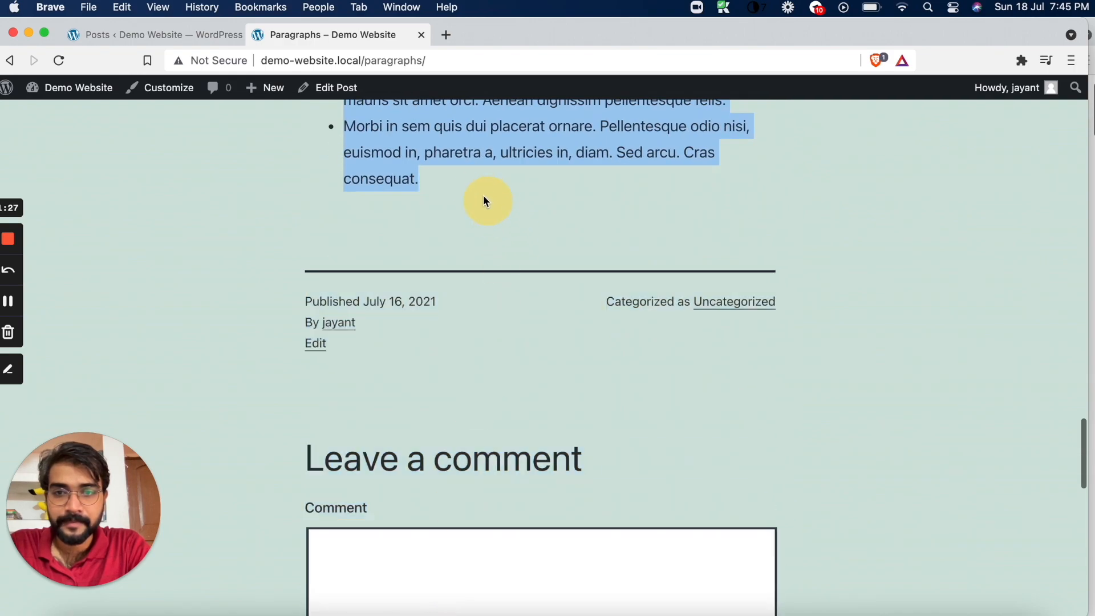
Create a new post titled "Paragraph 3" and paste the copied text as its content
{"action": "left_click", "coordinate": [147, 35]}
{"action": "left_click", "coordinate": [199, 128]}
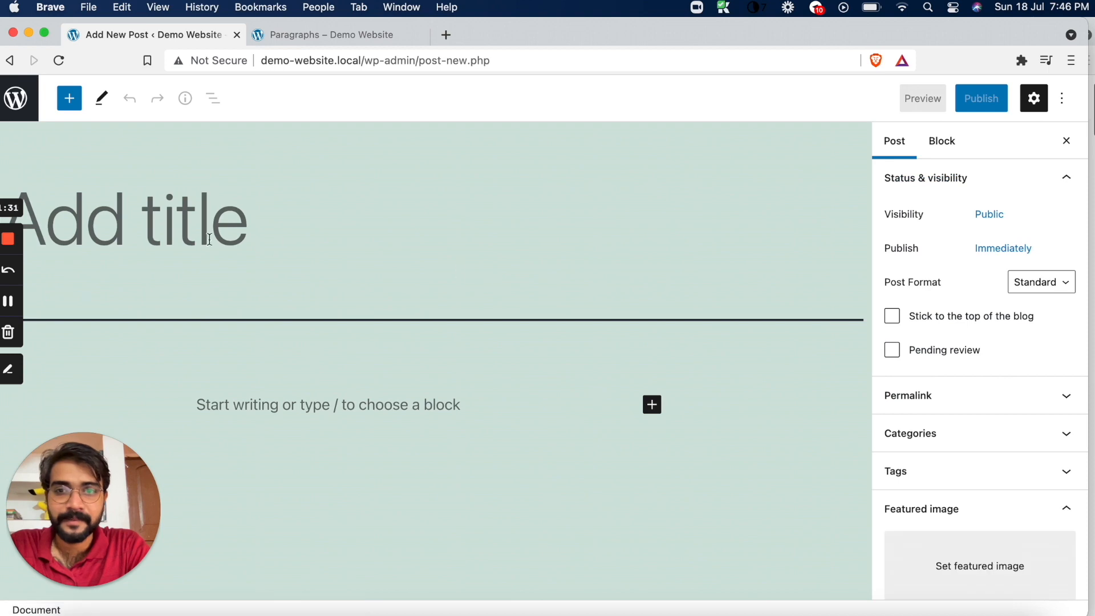
{"action": "type", "text": "Paragr"}
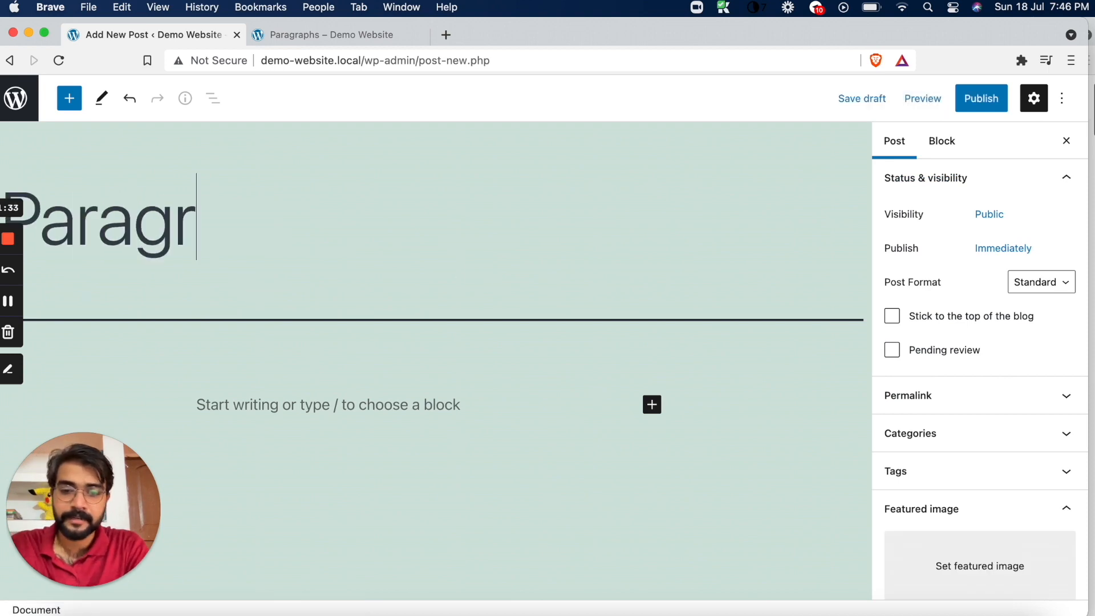
{"action": "type", "text": "aph 3"}
{"action": "left_click", "coordinate": [281, 404]}
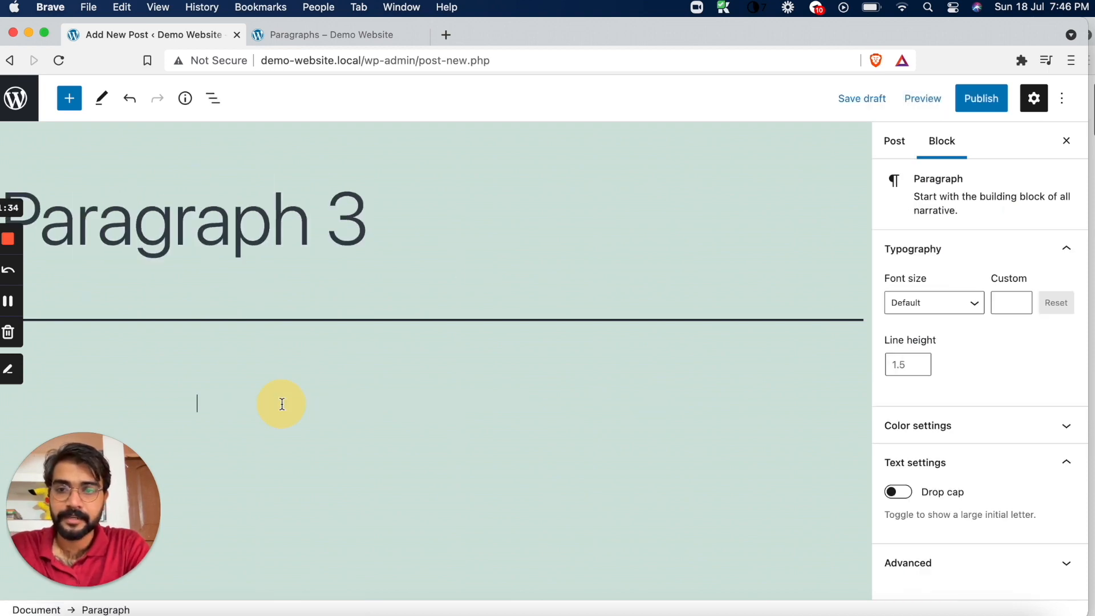
{"action": "key", "text": "super+v"}
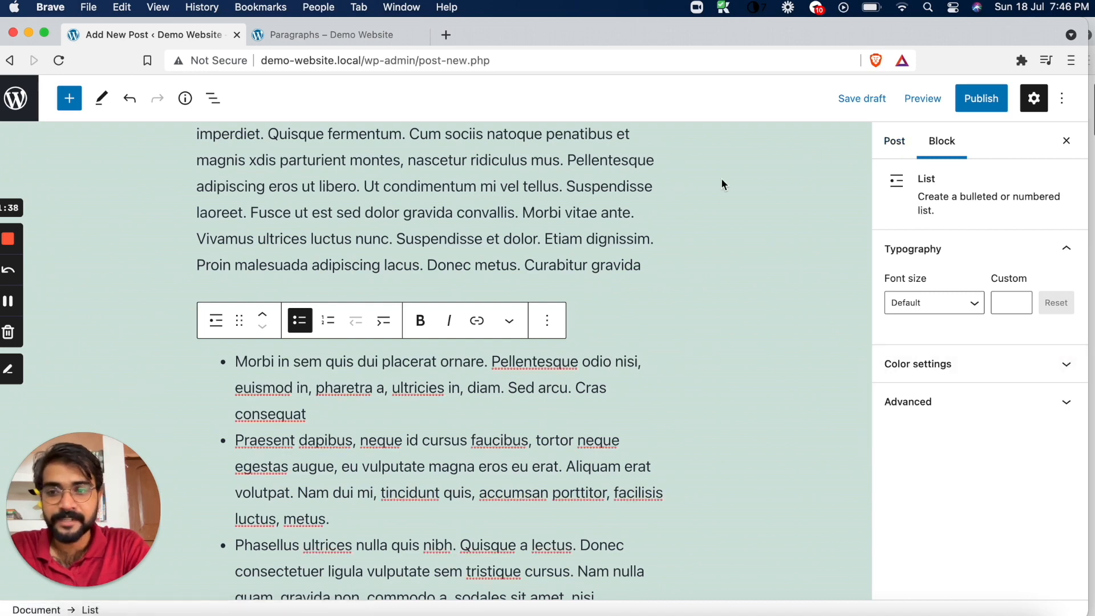
Set the red light-dot picture pexels-pixabay-158826.jpeg from the media library as the post's featured image
{"action": "left_click", "coordinate": [896, 142]}
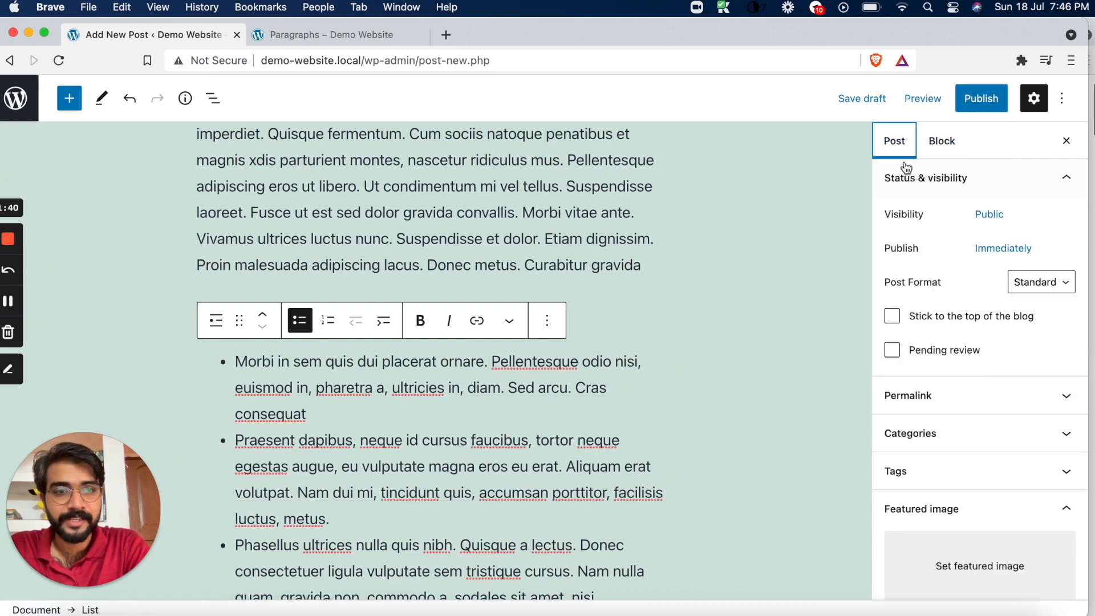
{"action": "left_click", "coordinate": [954, 562]}
{"action": "left_click", "coordinate": [217, 286]}
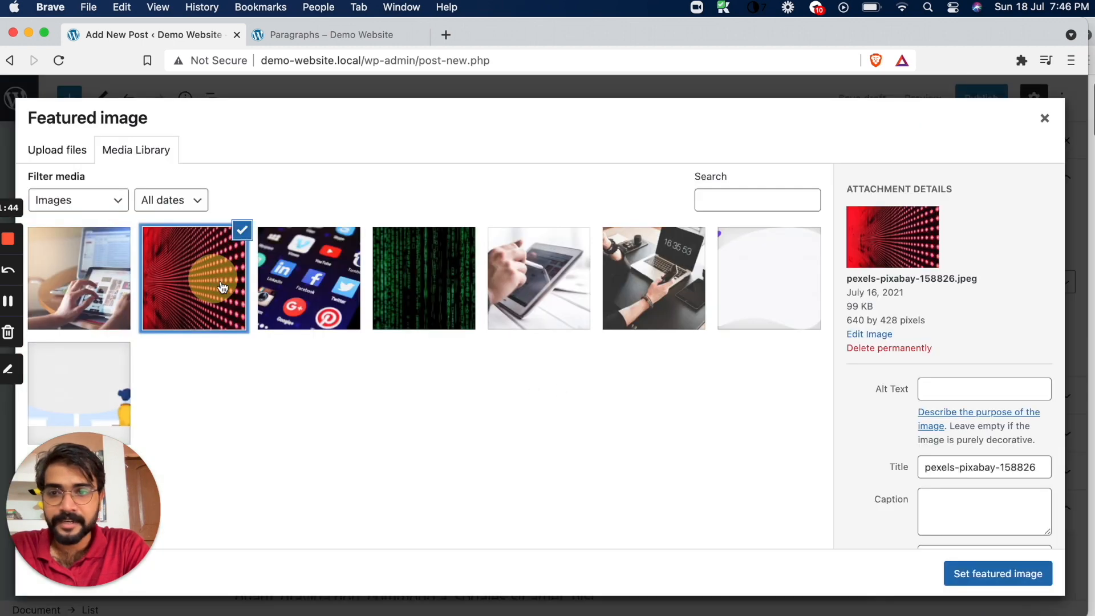
{"action": "left_click", "coordinate": [987, 573]}
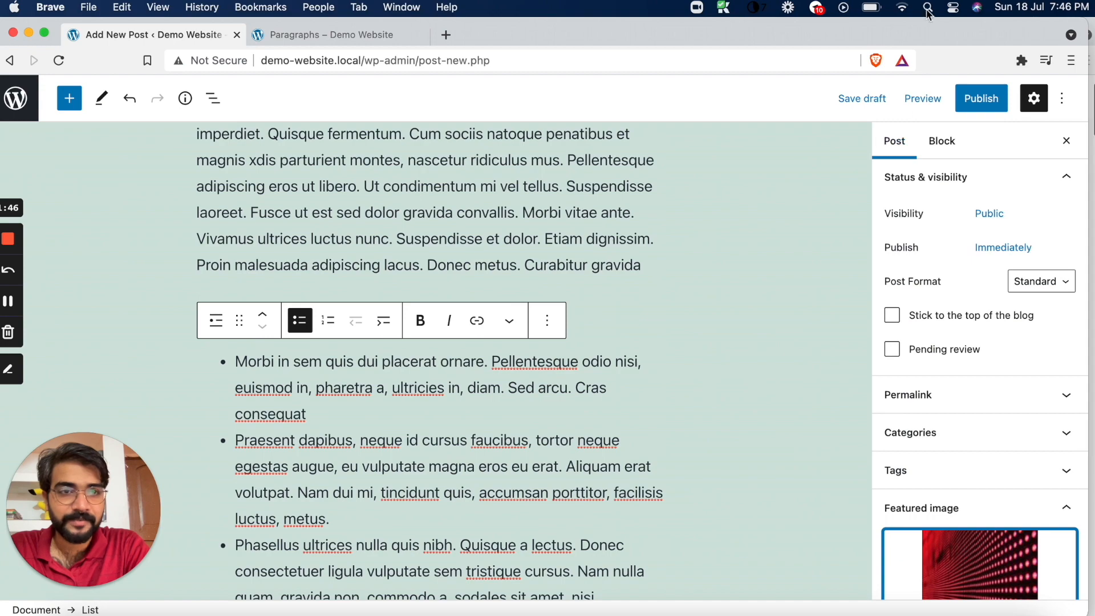
Publish the Paragraph 3 post and return to the posts list
{"action": "left_click", "coordinate": [981, 98]}
{"action": "left_click", "coordinate": [957, 98]}
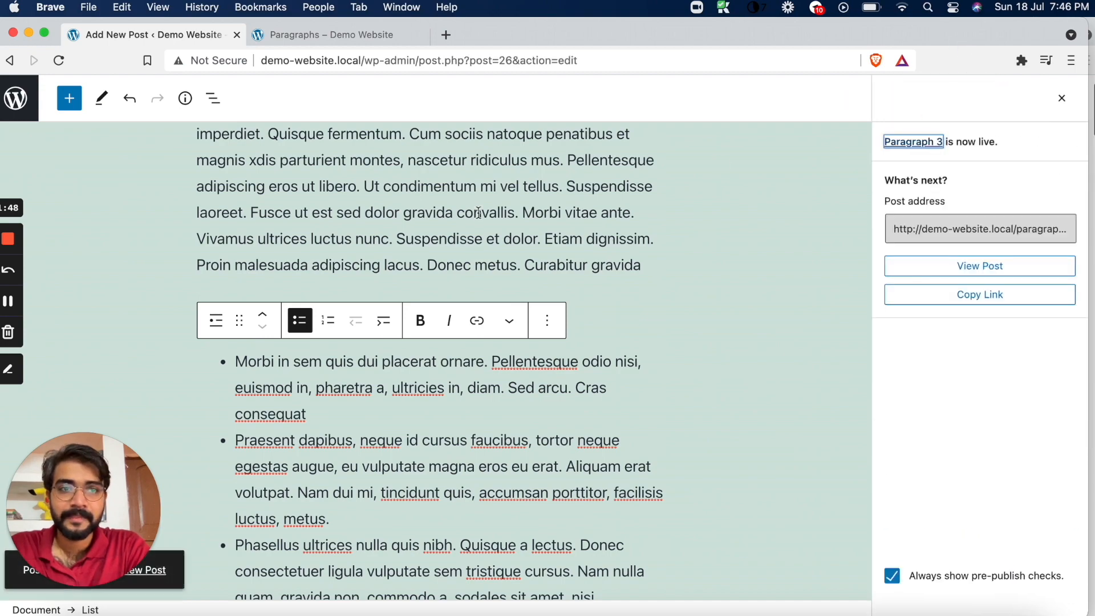
{"action": "scroll", "coordinate": [179, 276], "scroll_direction": "up", "scroll_amount": 10}
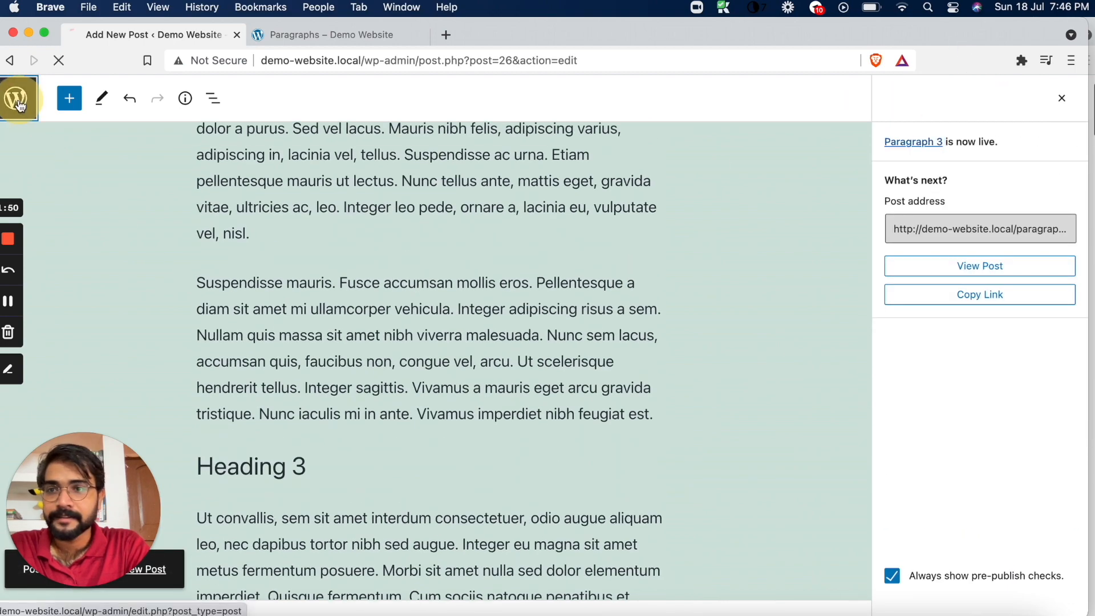
{"action": "left_click", "coordinate": [23, 106]}
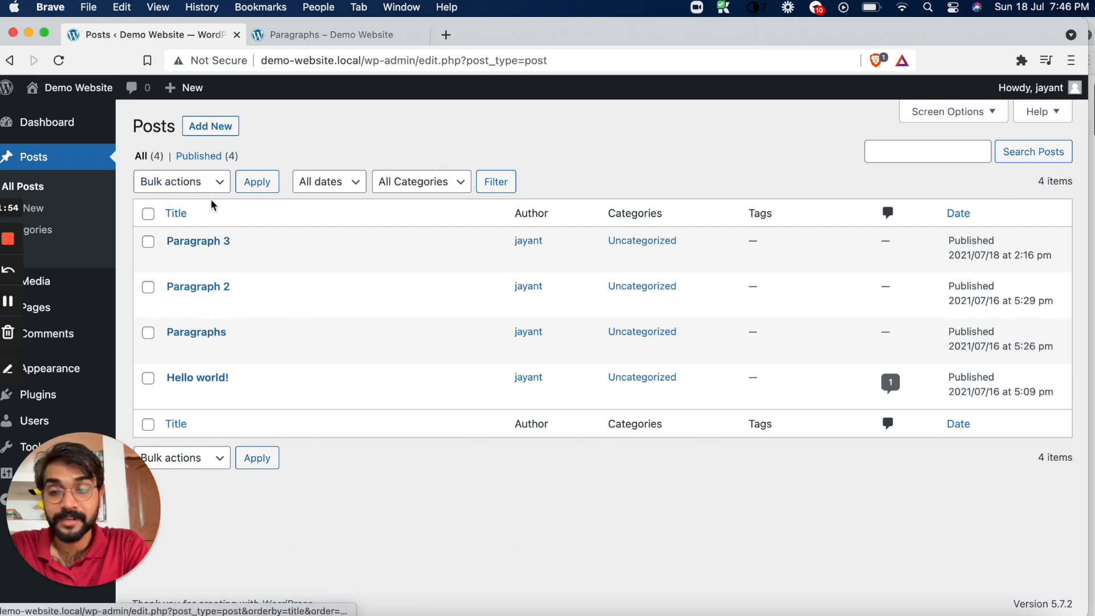
Check the new Paragraph 3 post on the site's front end in a new tab, and close both front-end tabs
{"action": "mouse_move", "coordinate": [69, 97]}
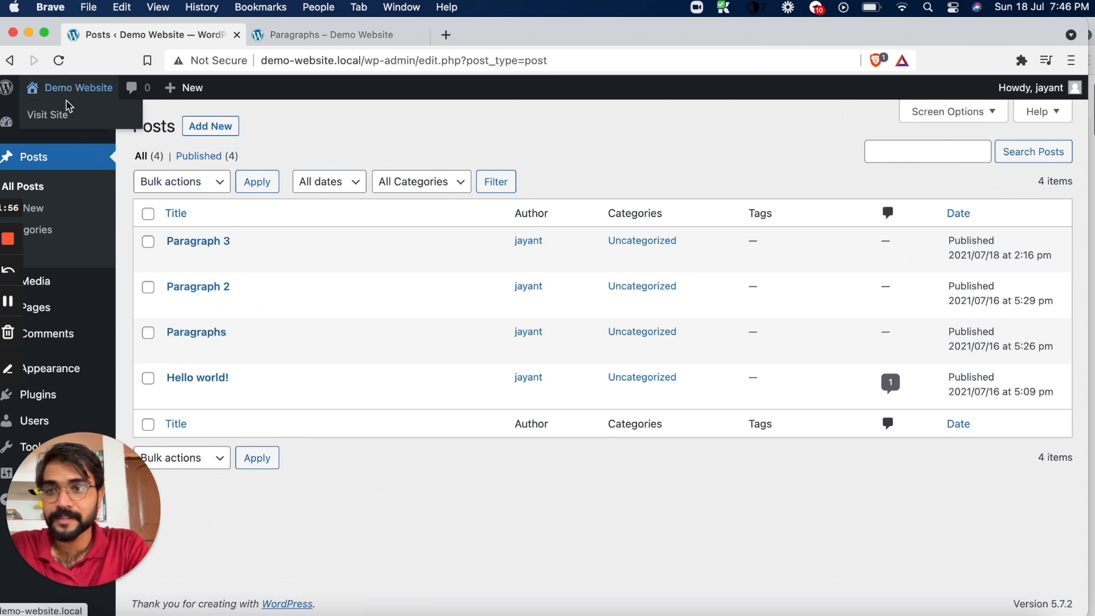
{"action": "right_click", "coordinate": [54, 116]}
{"action": "left_click", "coordinate": [97, 117]}
{"action": "left_click", "coordinate": [491, 35]}
{"action": "scroll", "coordinate": [477, 288], "scroll_direction": "down", "scroll_amount": 10}
{"action": "scroll", "coordinate": [477, 289], "scroll_direction": "down", "scroll_amount": 20}
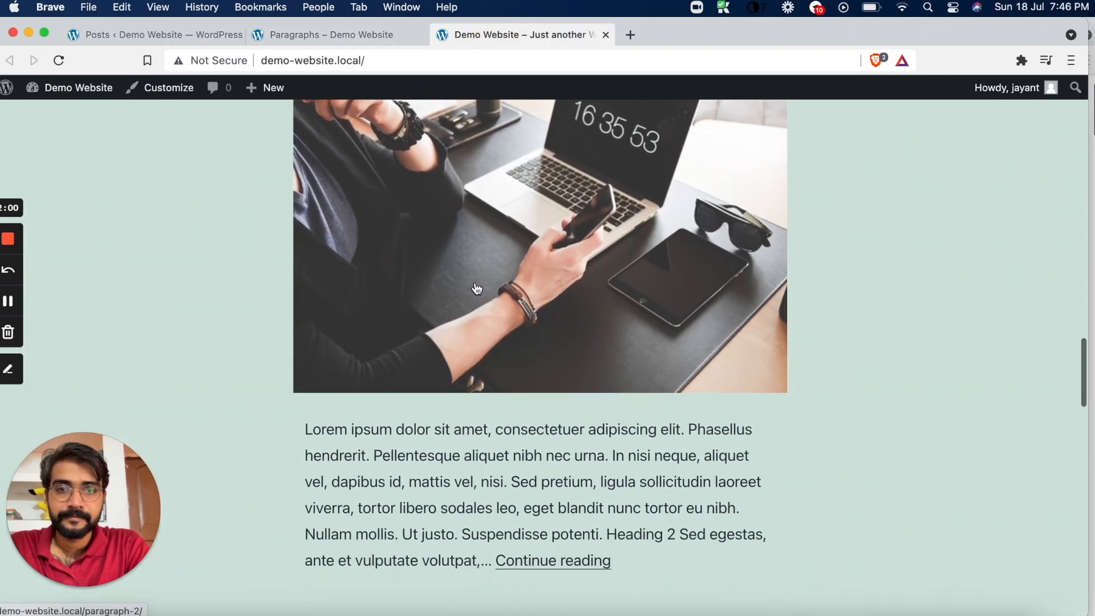
{"action": "left_click", "coordinate": [608, 34]}
{"action": "left_click", "coordinate": [422, 35]}
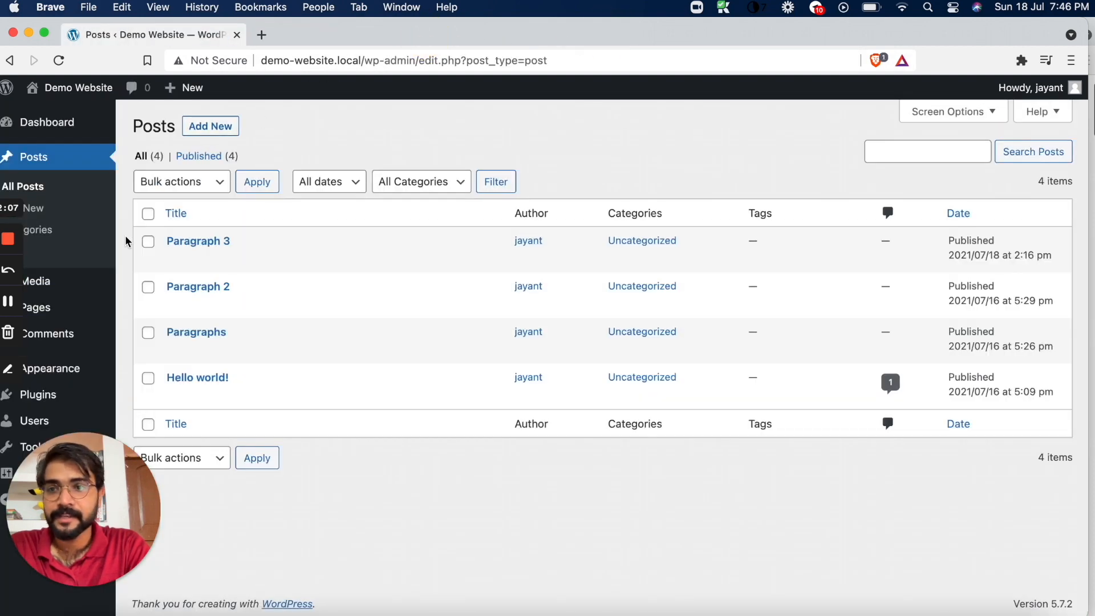
{"action": "left_click_drag", "start_coordinate": [64, 521], "coordinate": [850, 405]}
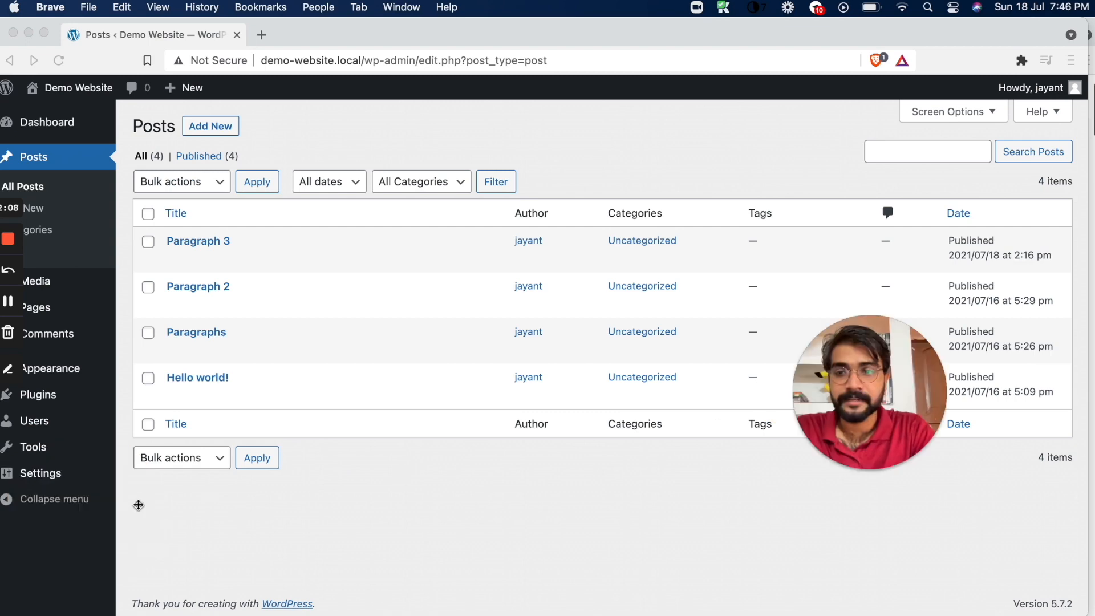
Open the Demo Website's page of installed themes
{"action": "mouse_move", "coordinate": [903, 397]}
{"action": "left_click_drag", "start_coordinate": [895, 399], "coordinate": [1036, 554]}
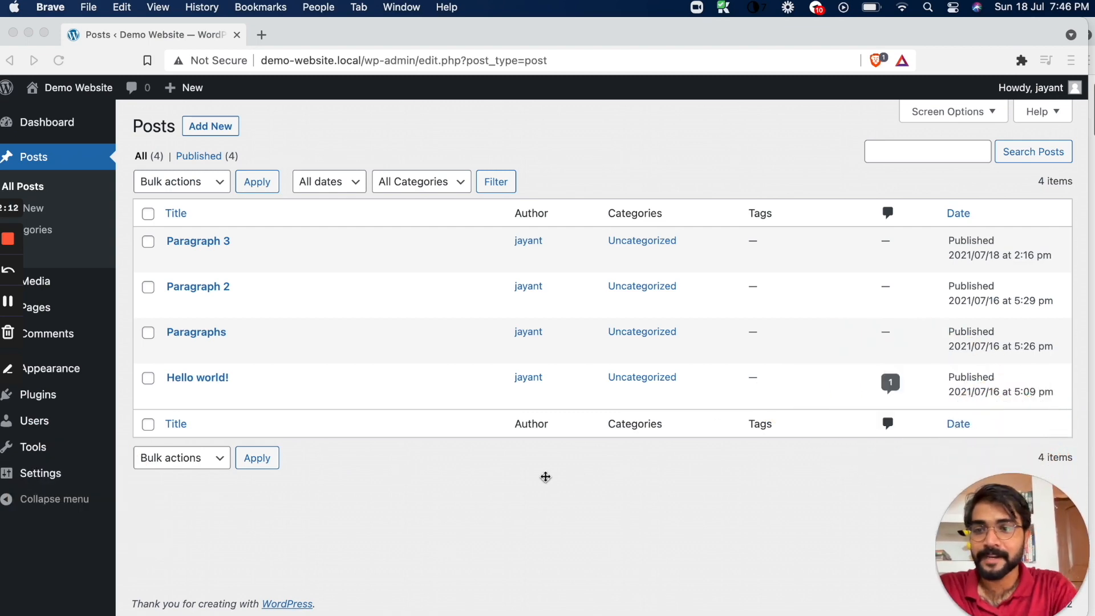
{"action": "left_click", "coordinate": [364, 529]}
{"action": "mouse_move", "coordinate": [81, 372]}
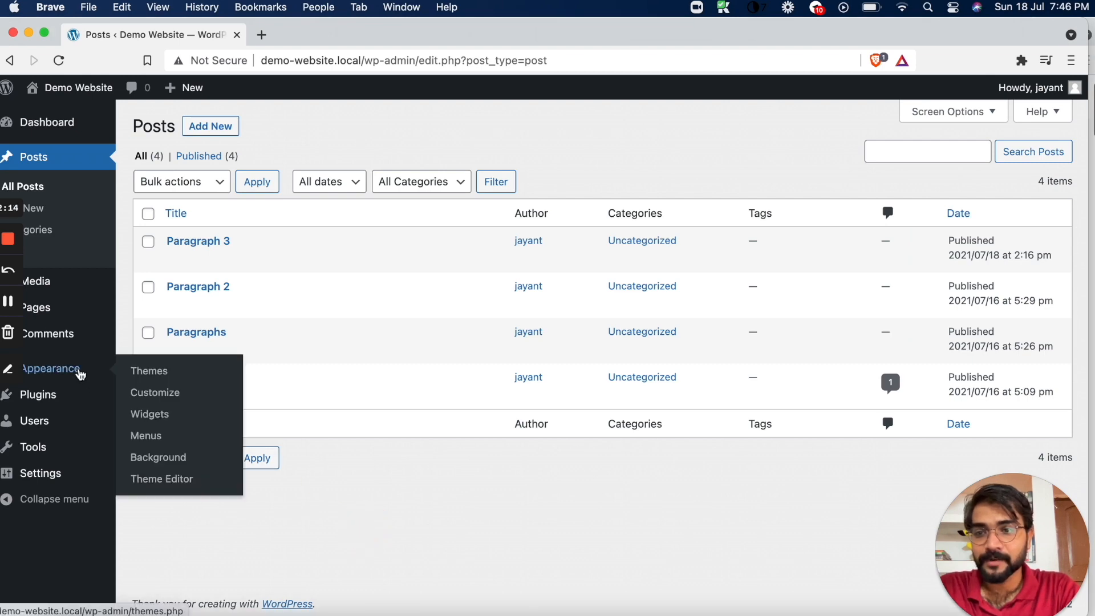
{"action": "left_click", "coordinate": [138, 371]}
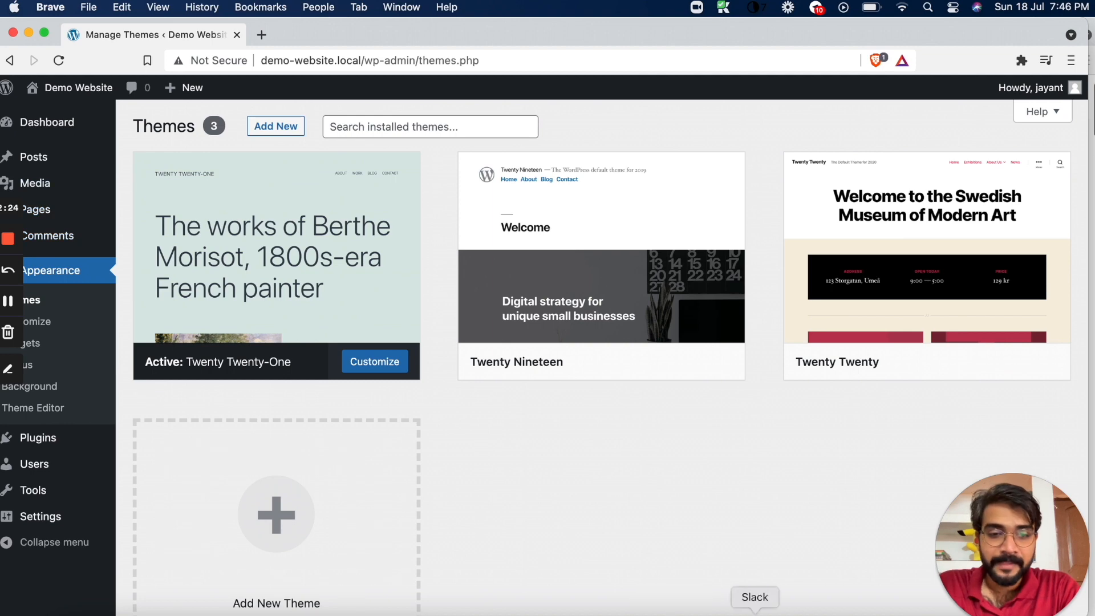
Switch to Telegram, find the Divi Theme bonus message in the Updates: DD Vikings - Batch 11 channel, and open its theme download link
{"action": "left_click", "coordinate": [668, 614]}
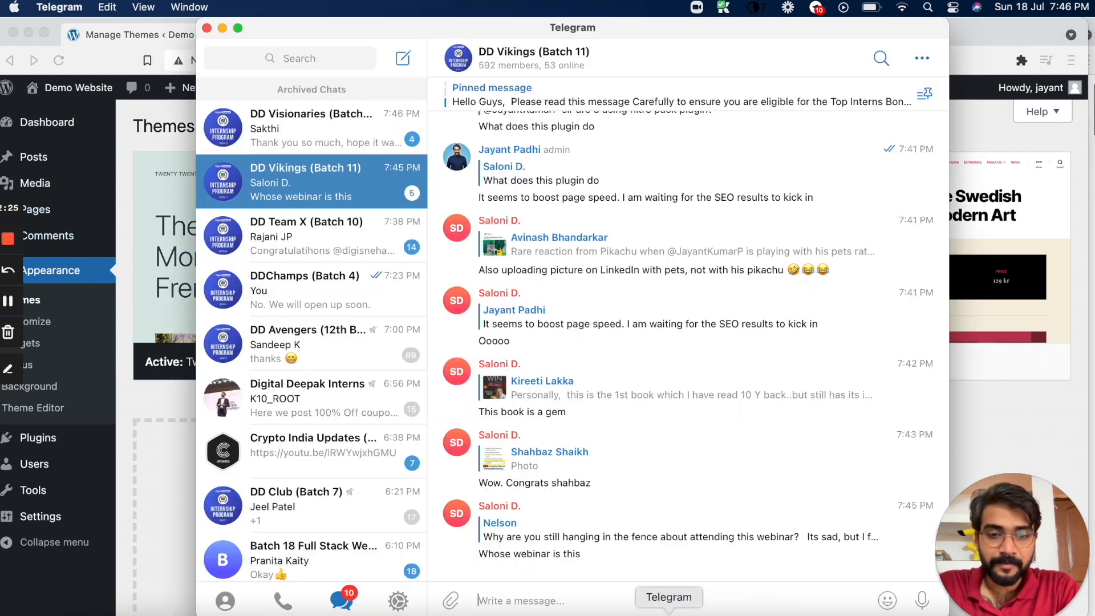
{"action": "left_click", "coordinate": [512, 67]}
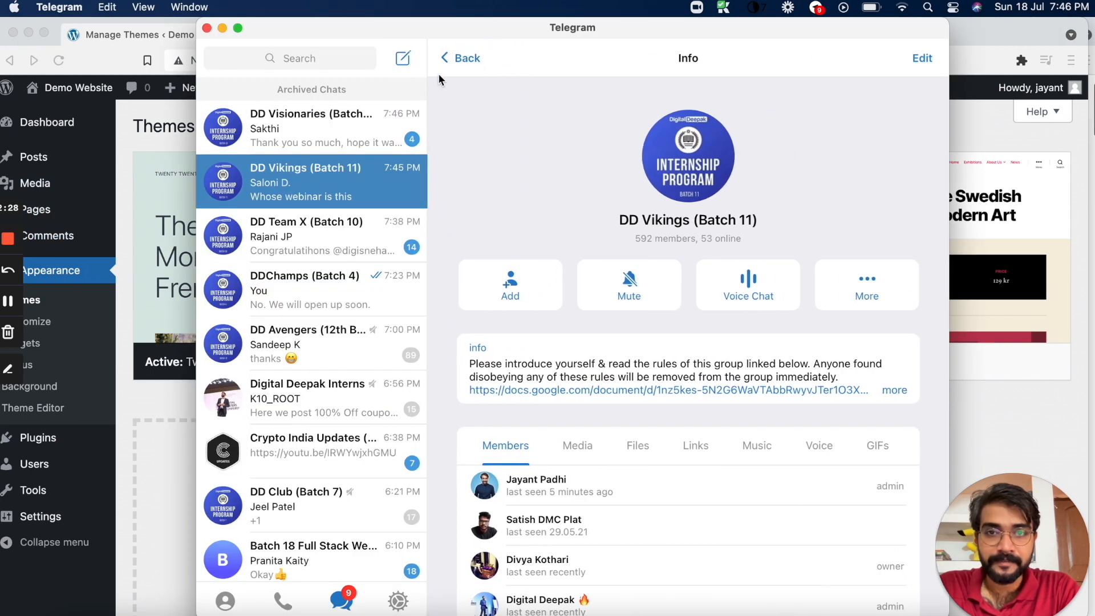
{"action": "left_click", "coordinate": [456, 59]}
{"action": "left_click", "coordinate": [524, 86]}
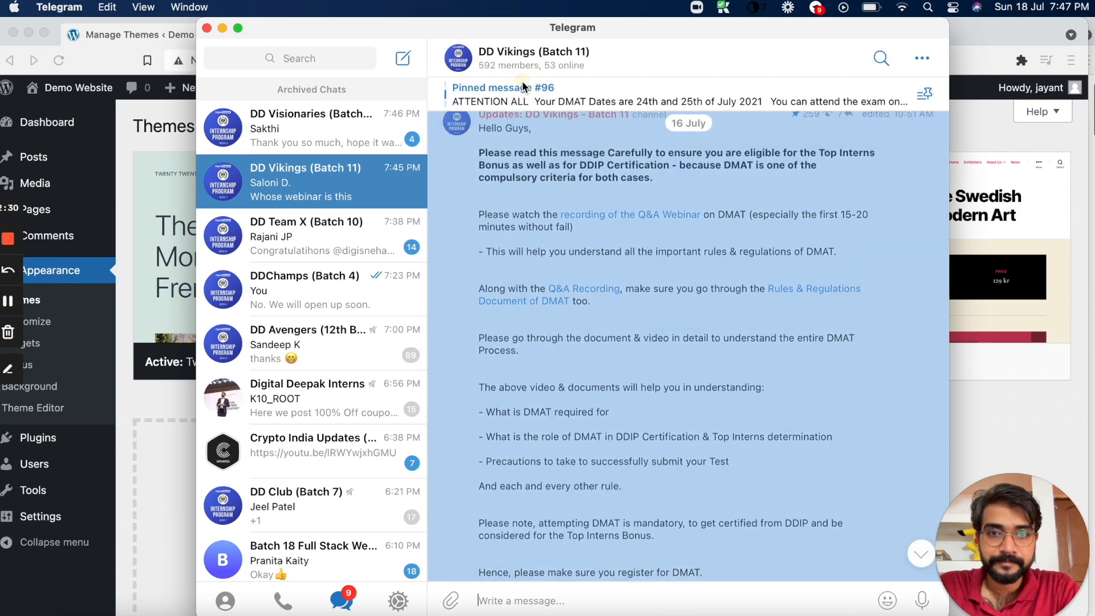
{"action": "left_click", "coordinate": [522, 118]}
{"action": "scroll", "coordinate": [522, 197], "scroll_direction": "down", "scroll_amount": 15}
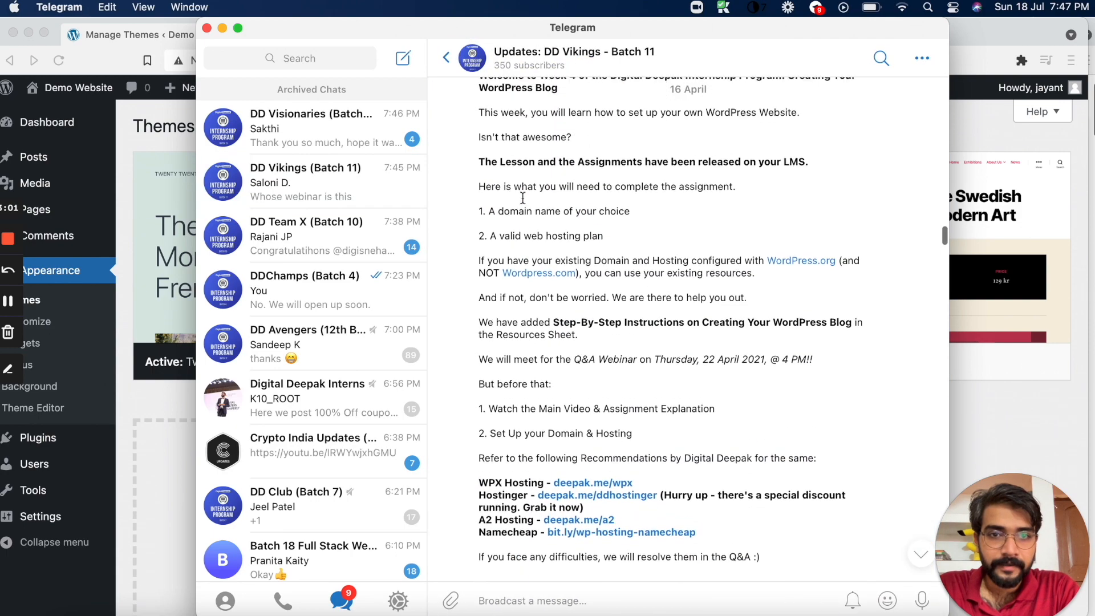
{"action": "scroll", "coordinate": [522, 197], "scroll_direction": "down", "scroll_amount": 1}
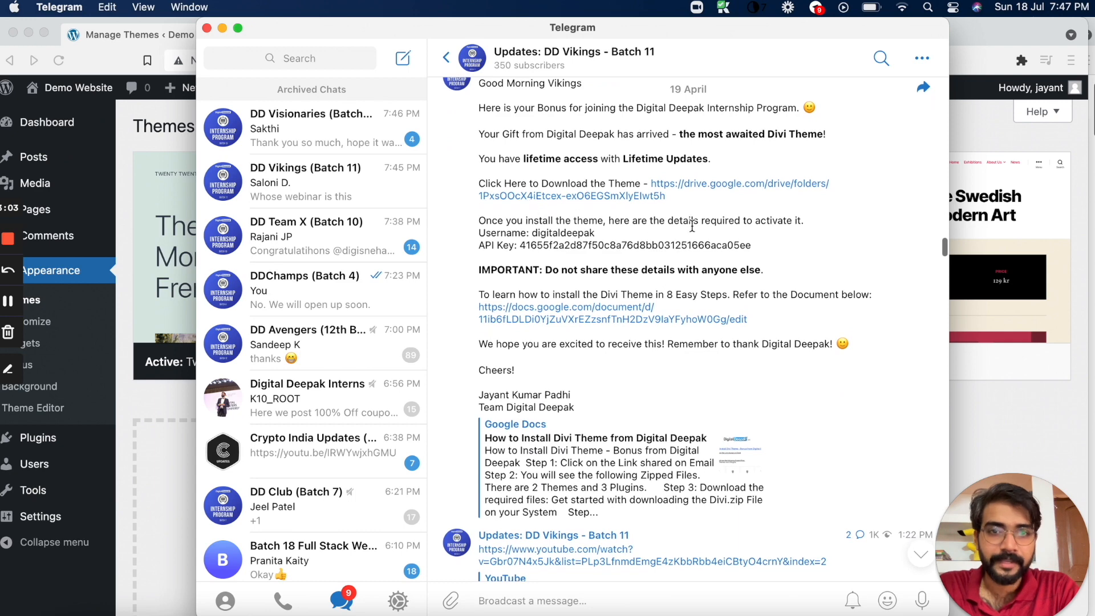
{"action": "left_click", "coordinate": [671, 189]}
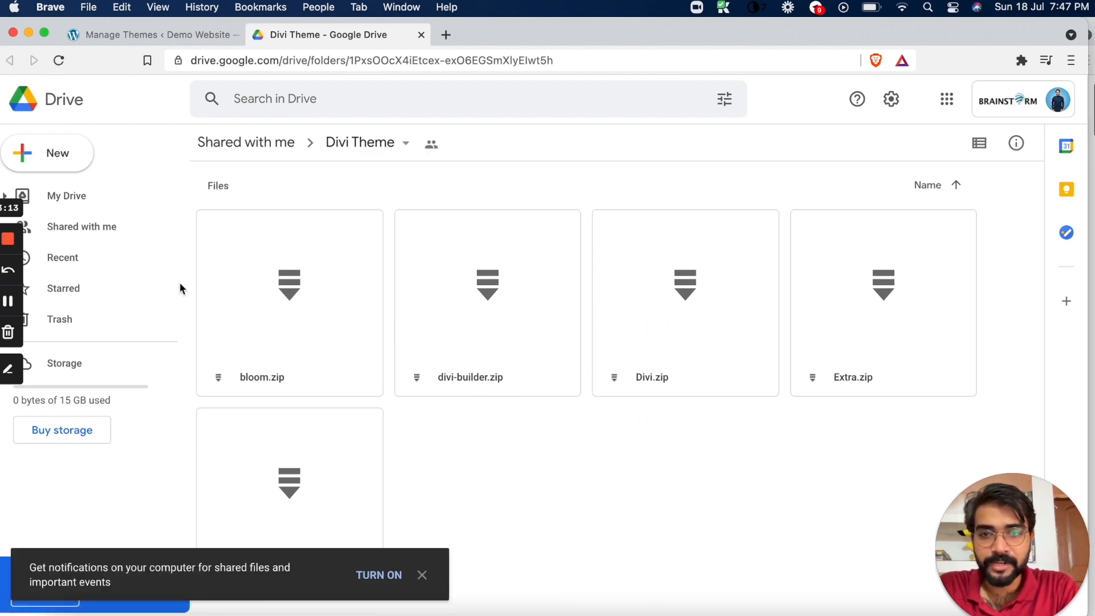
Download Divi.zip and bloom.zip from the shared Divi Theme folder
{"action": "right_click", "coordinate": [635, 308]}
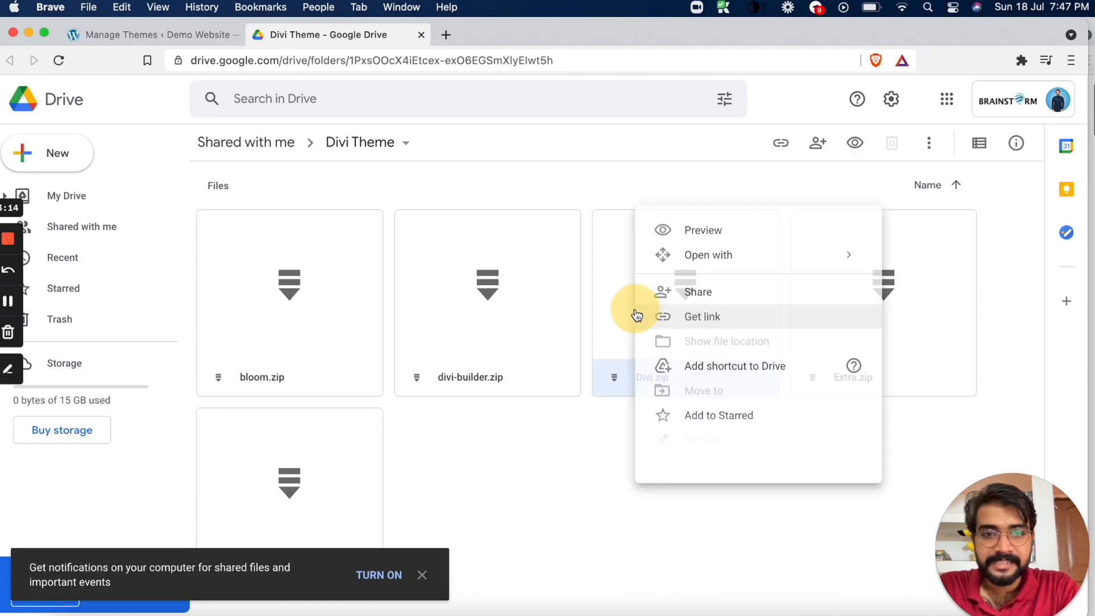
{"action": "left_click", "coordinate": [574, 477]}
{"action": "right_click", "coordinate": [662, 325]}
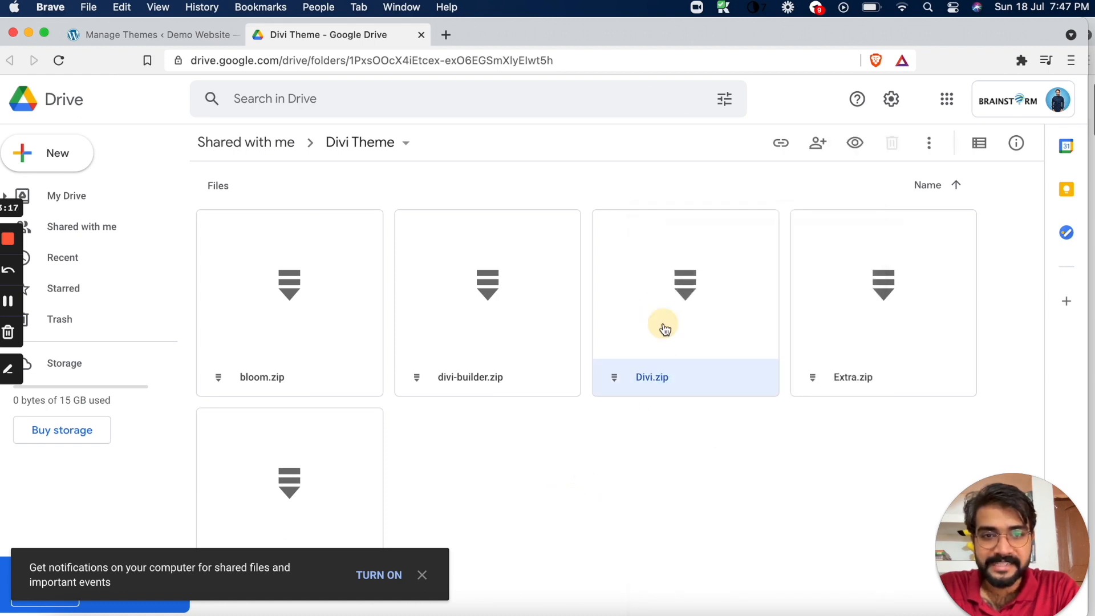
{"action": "left_click", "coordinate": [718, 552]}
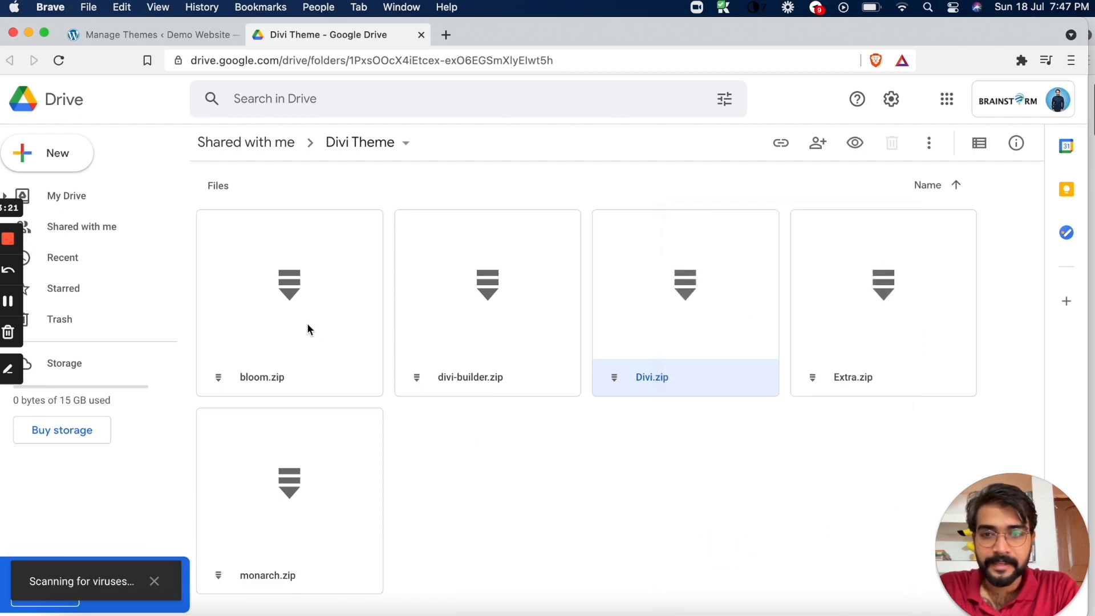
{"action": "right_click", "coordinate": [265, 301]}
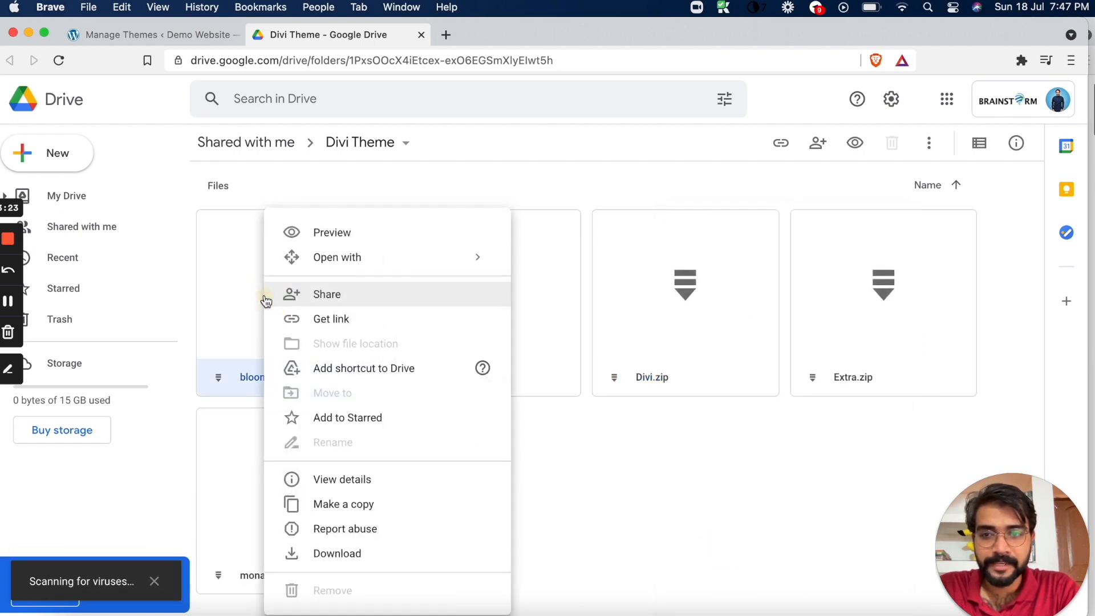
{"action": "left_click", "coordinate": [330, 551]}
{"action": "left_click_drag", "start_coordinate": [1020, 510], "coordinate": [1017, 171]}
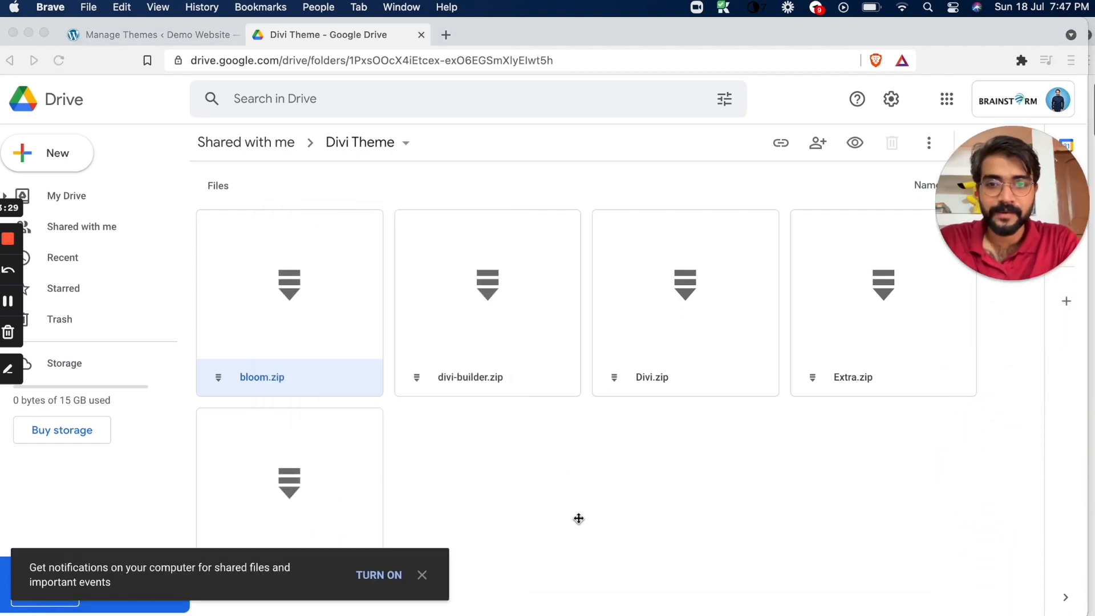
Return to the WordPress posts list, open the Paragraph 3 post for editing in a new tab, and start a new post
{"action": "left_click", "coordinate": [152, 32]}
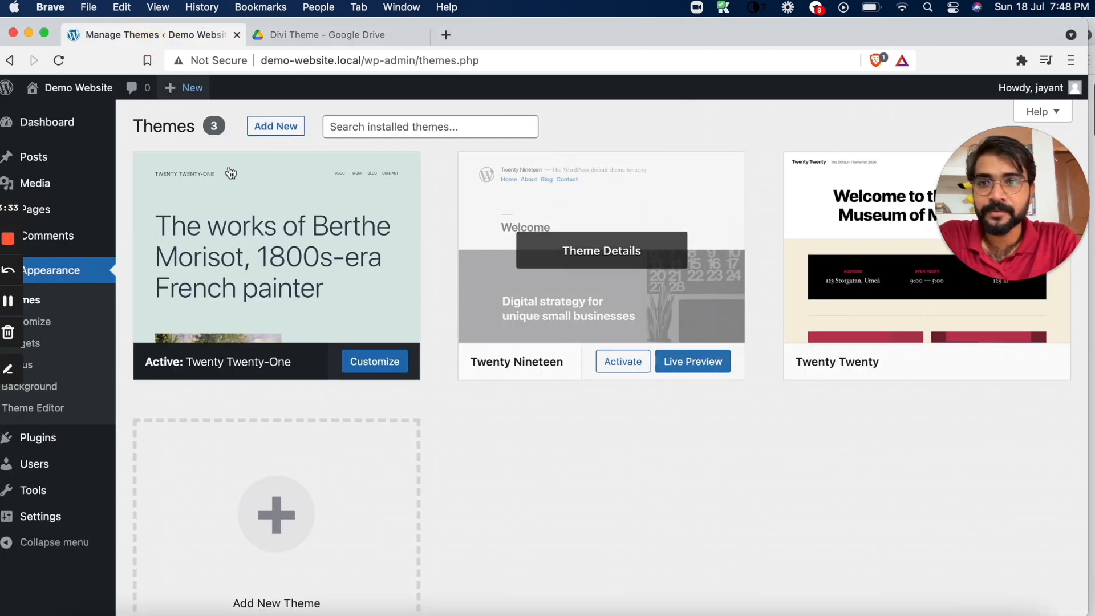
{"action": "mouse_move", "coordinate": [31, 166]}
{"action": "left_click", "coordinate": [143, 159]}
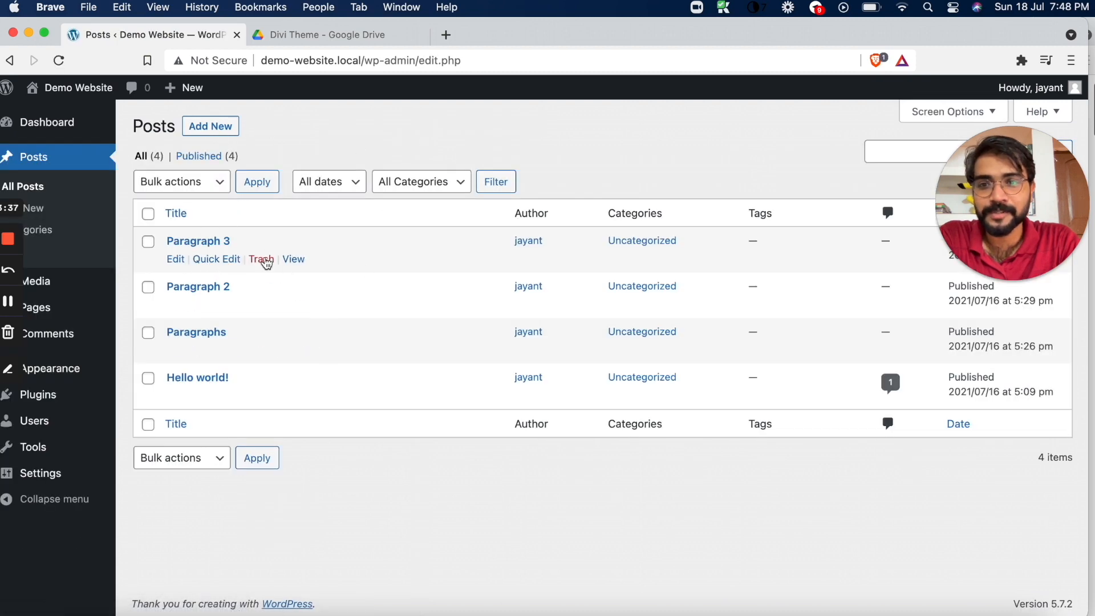
{"action": "right_click", "coordinate": [177, 263]}
{"action": "left_click", "coordinate": [189, 265]}
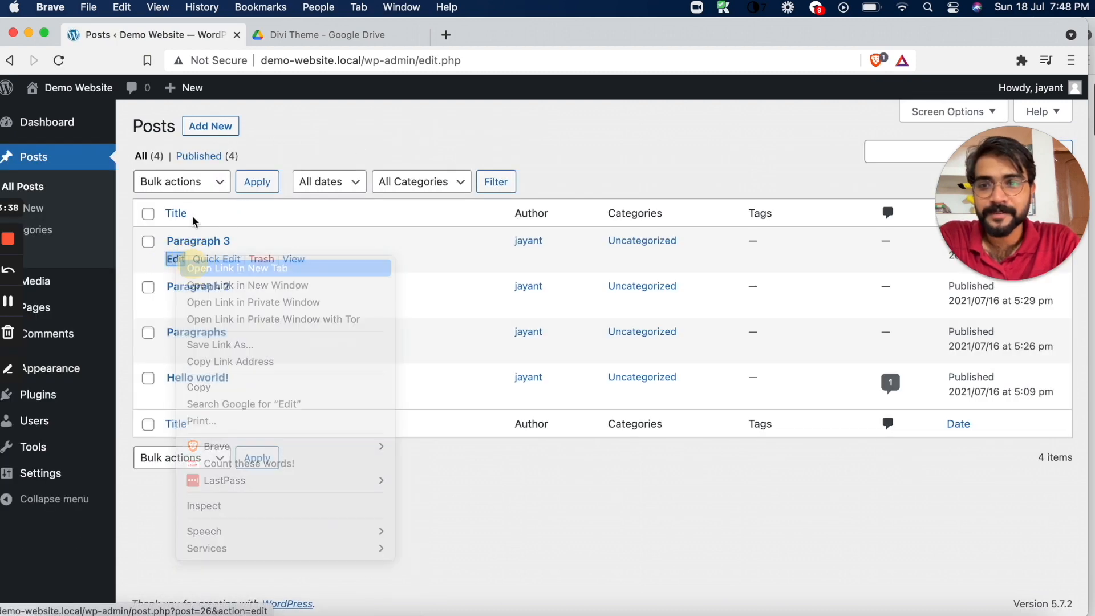
{"action": "left_click", "coordinate": [212, 127]}
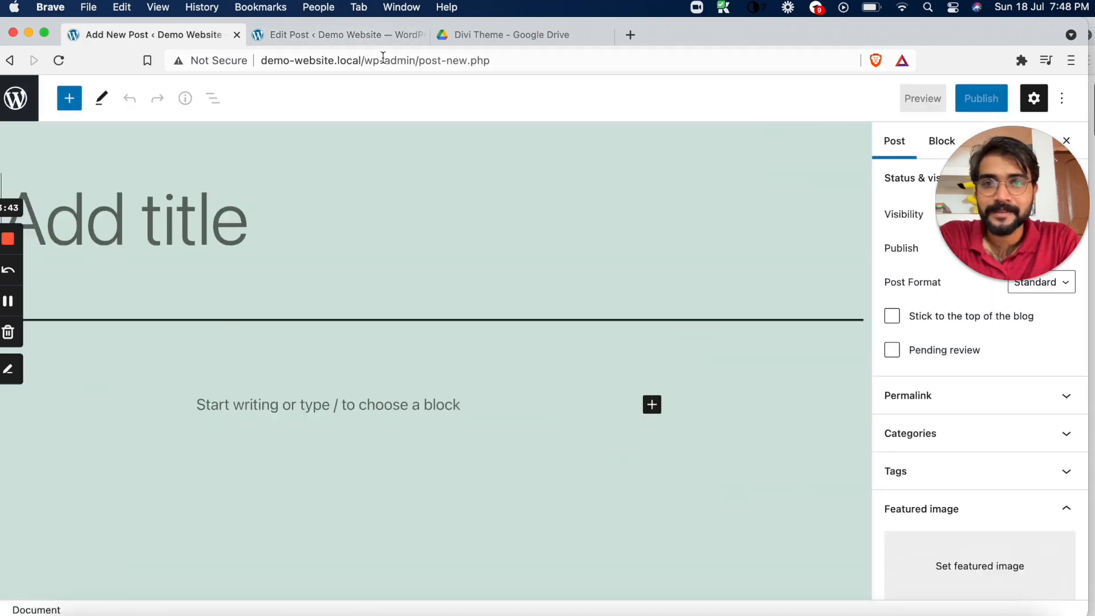
Save the Divi zip archive to the Downloads folder
{"action": "left_click", "coordinate": [315, 35]}
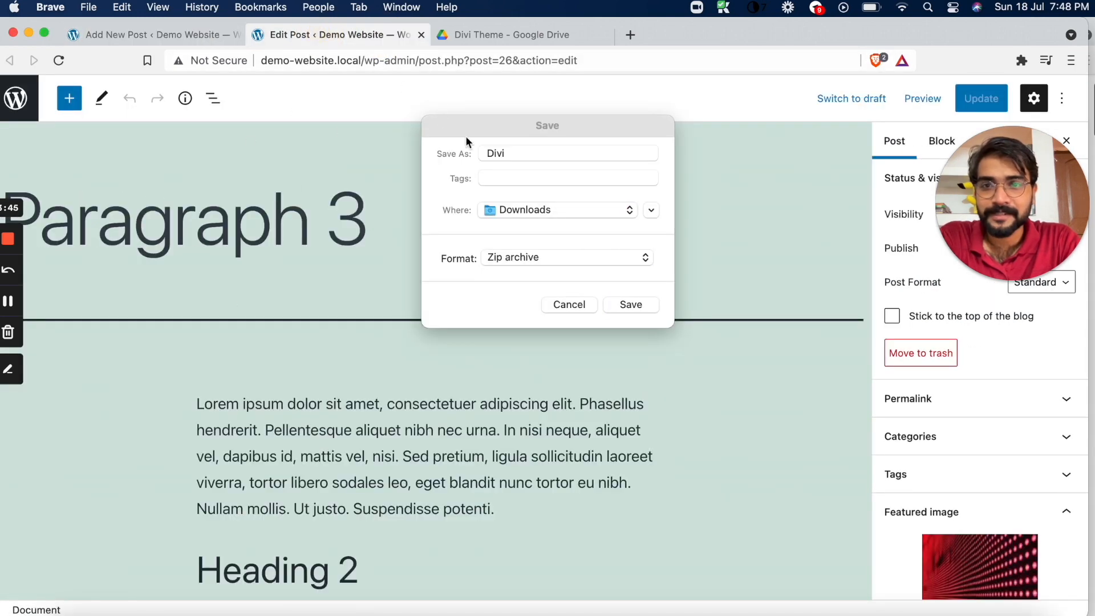
{"action": "left_click", "coordinate": [645, 306]}
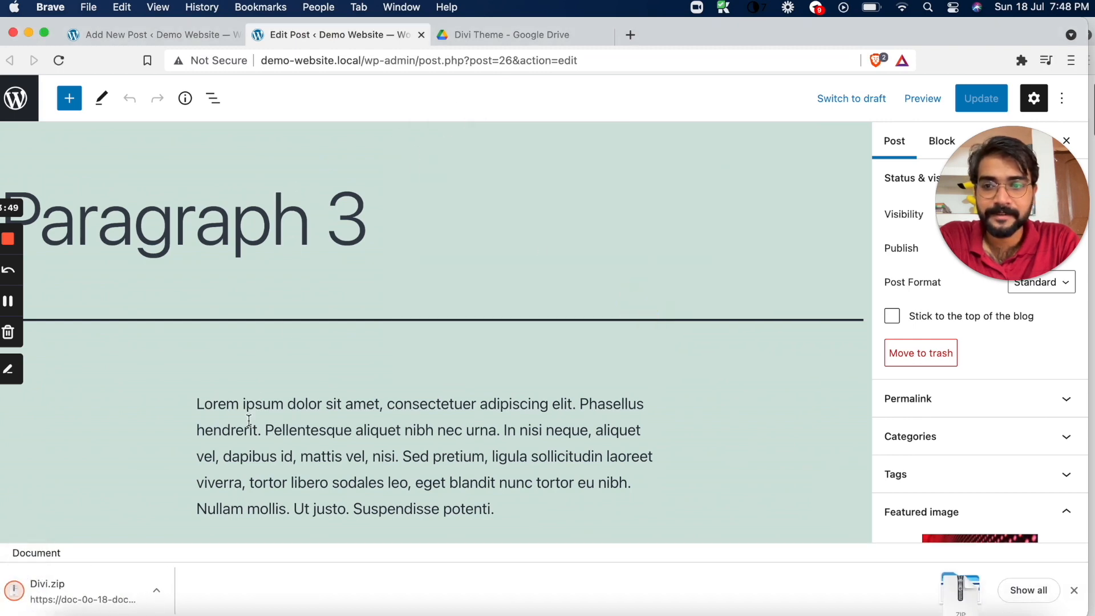
Select the bulleted list text at the end of the Paragraph 3 post and paste the copied text into the new post's body
{"action": "left_click_drag", "start_coordinate": [24, 186], "coordinate": [396, 263]}
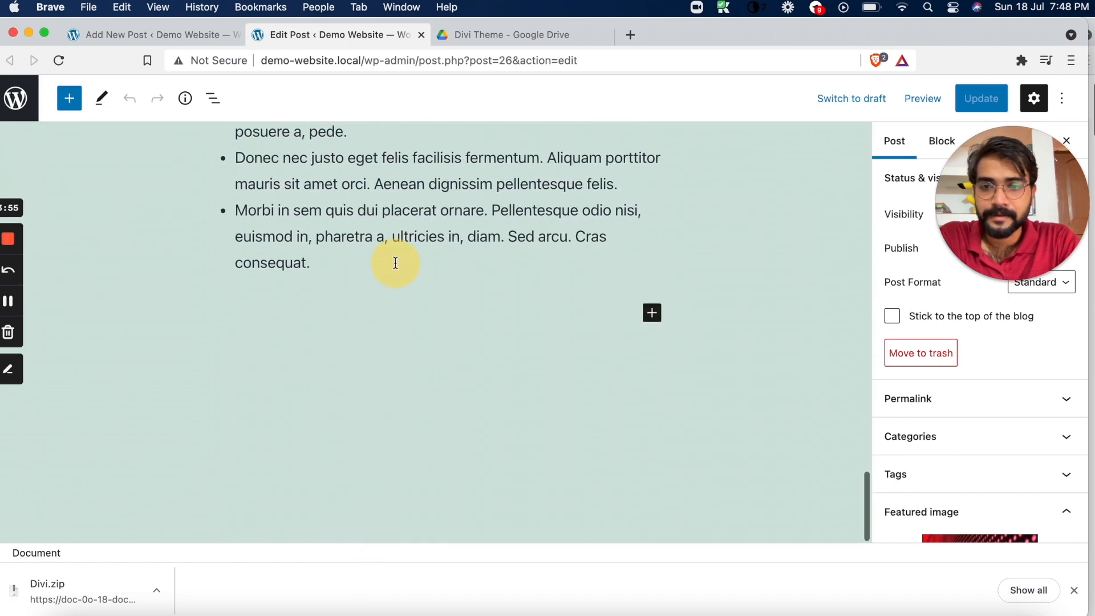
{"action": "left_click", "coordinate": [349, 268]}
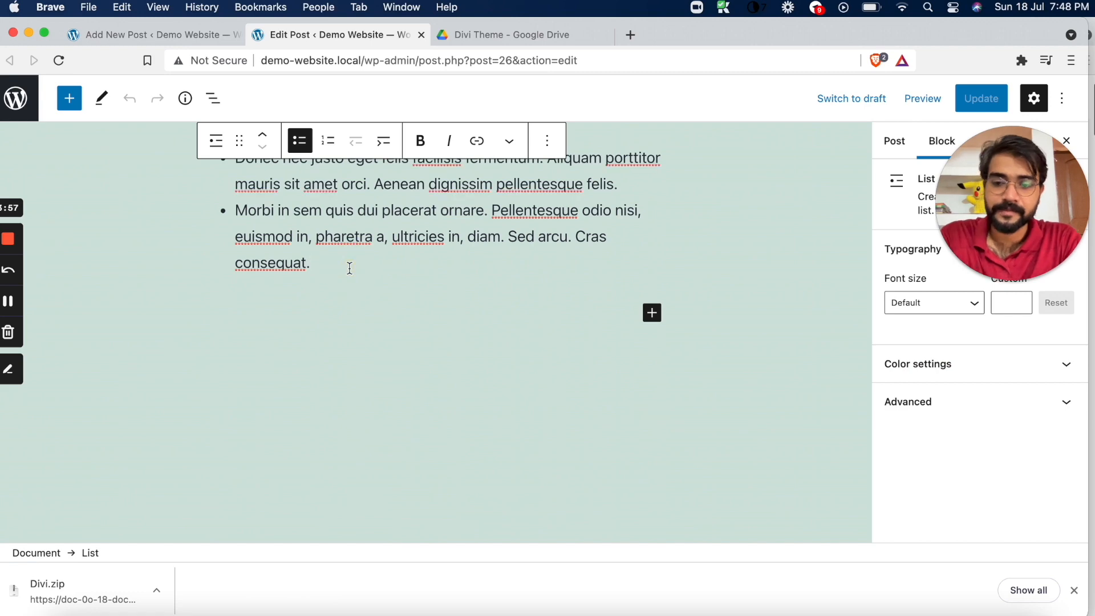
{"action": "key", "text": "super+a"}
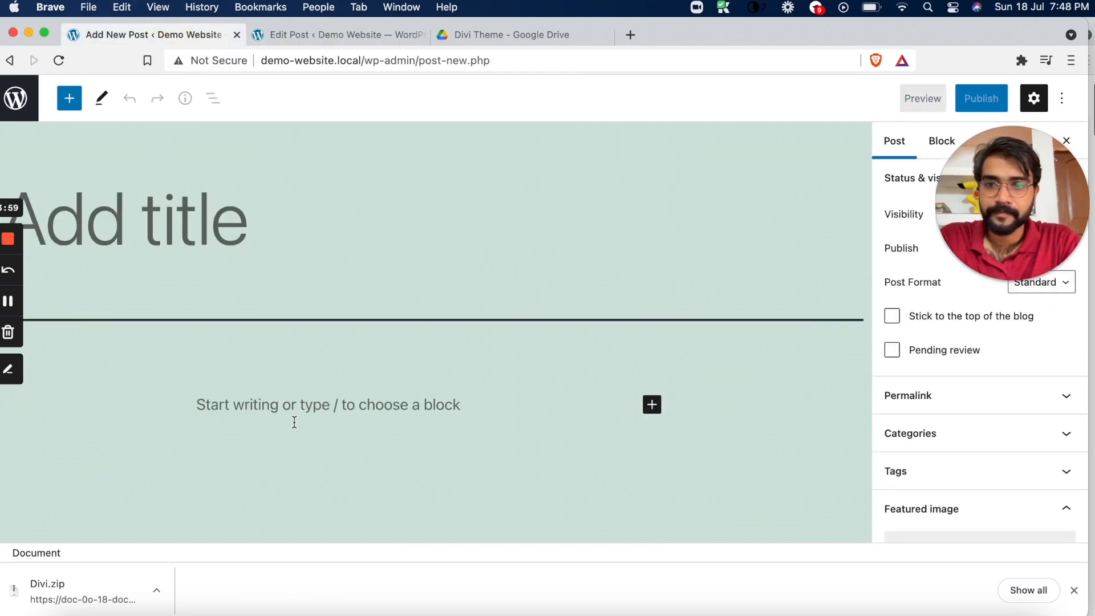
{"action": "left_click", "coordinate": [294, 420]}
{"action": "key", "text": "super+v"}
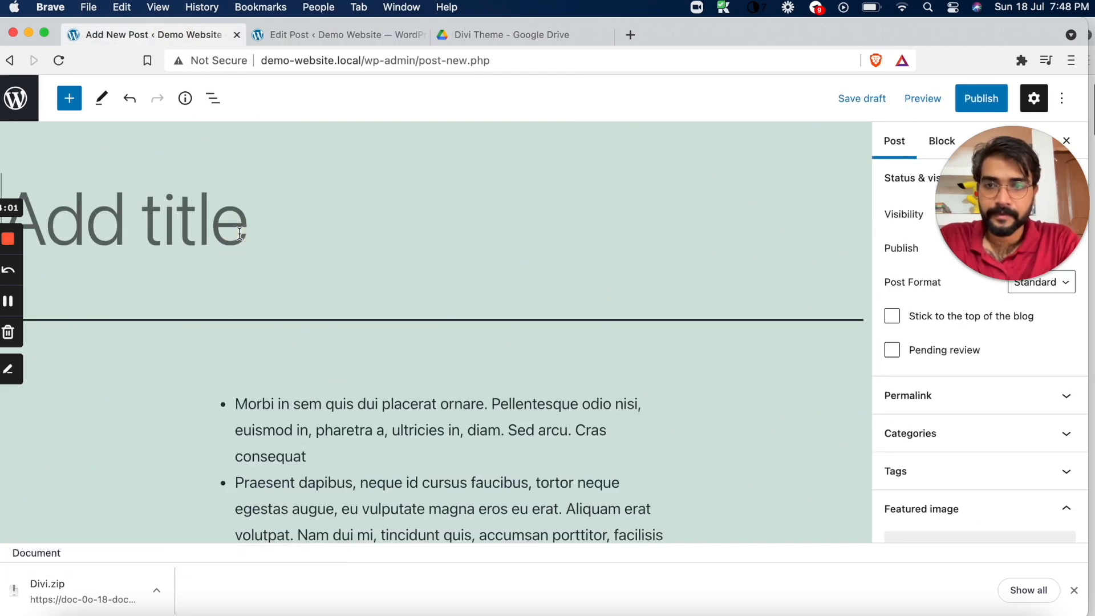
Copy all content blocks of the Paragraph 3 post and paste them at the start of the new post's body
{"action": "left_click", "coordinate": [389, 35]}
{"action": "scroll", "coordinate": [248, 385], "scroll_direction": "down", "scroll_amount": 10}
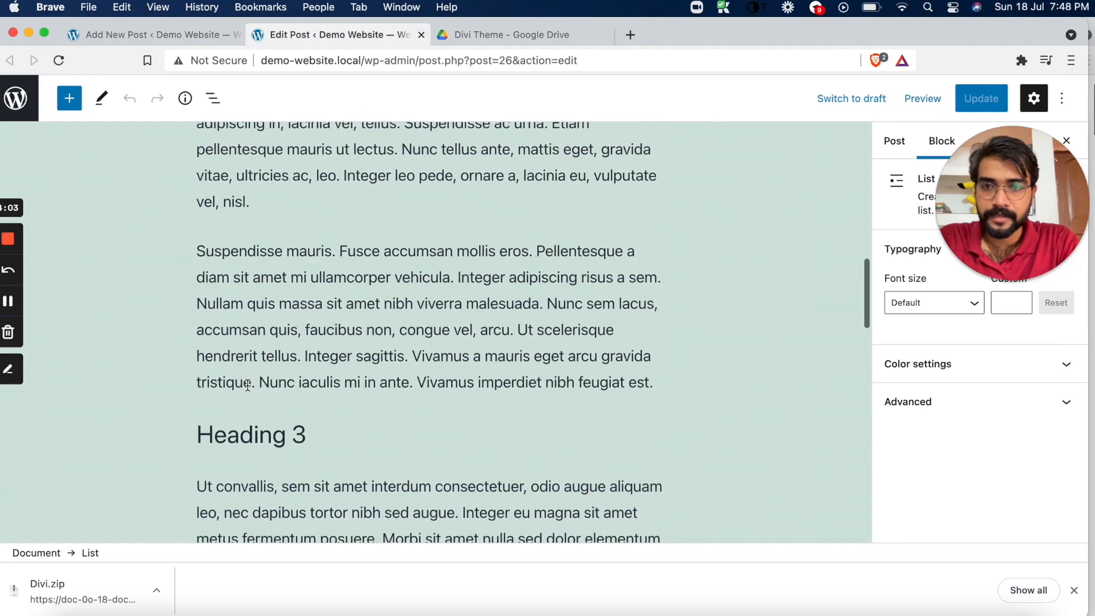
{"action": "scroll", "coordinate": [247, 385], "scroll_direction": "down", "scroll_amount": 6}
{"action": "left_click", "coordinate": [143, 333]}
{"action": "key", "text": "super+a"}
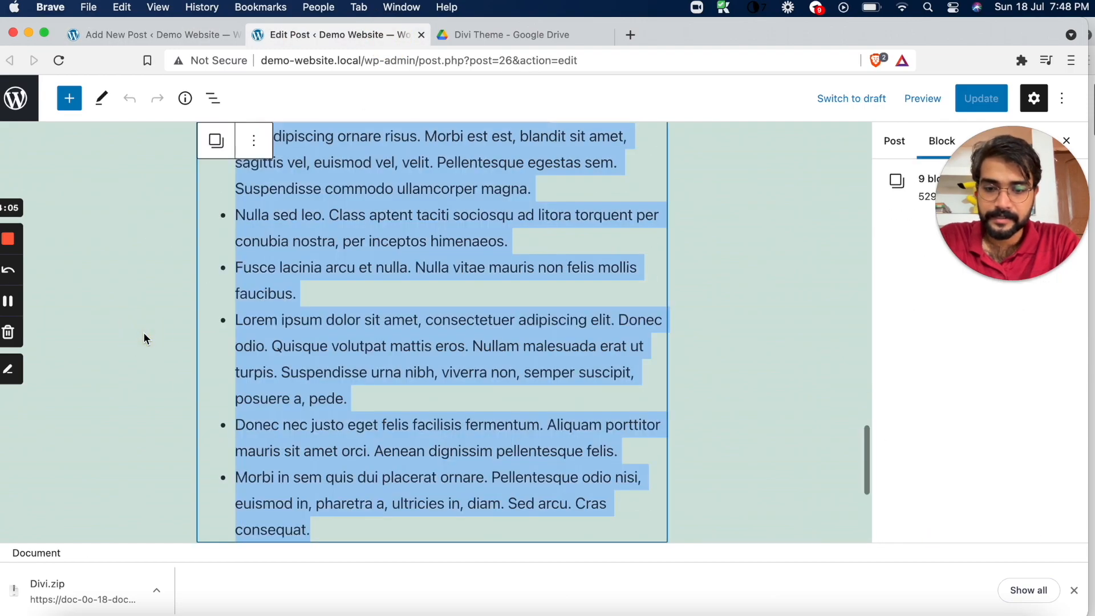
{"action": "key", "text": "super+c"}
{"action": "scroll", "coordinate": [143, 332], "scroll_direction": "up", "scroll_amount": 10}
{"action": "left_click", "coordinate": [150, 31]}
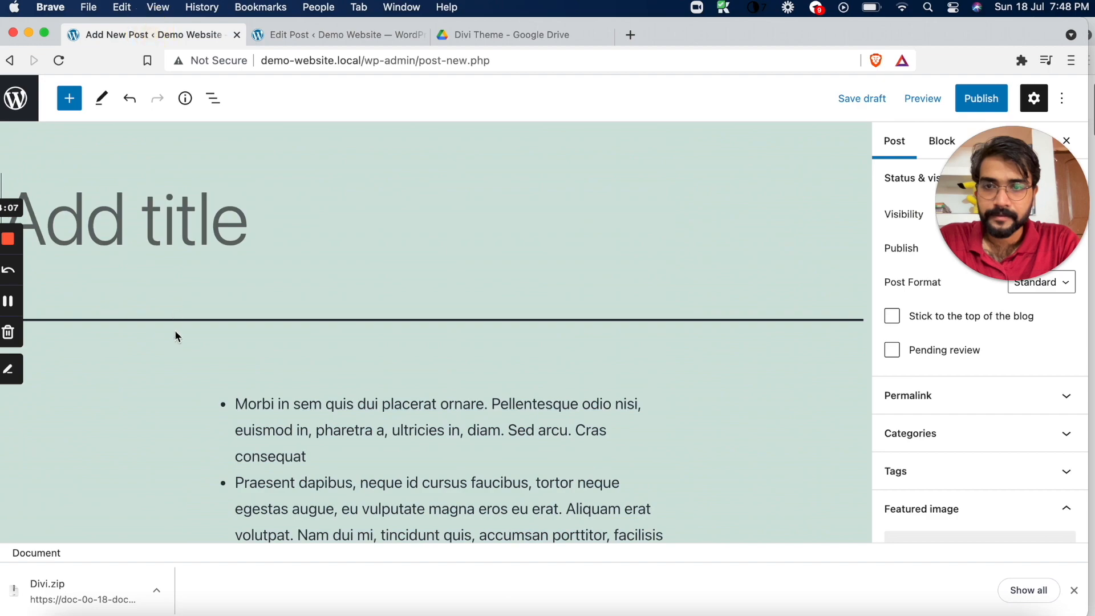
{"action": "left_click", "coordinate": [176, 392]}
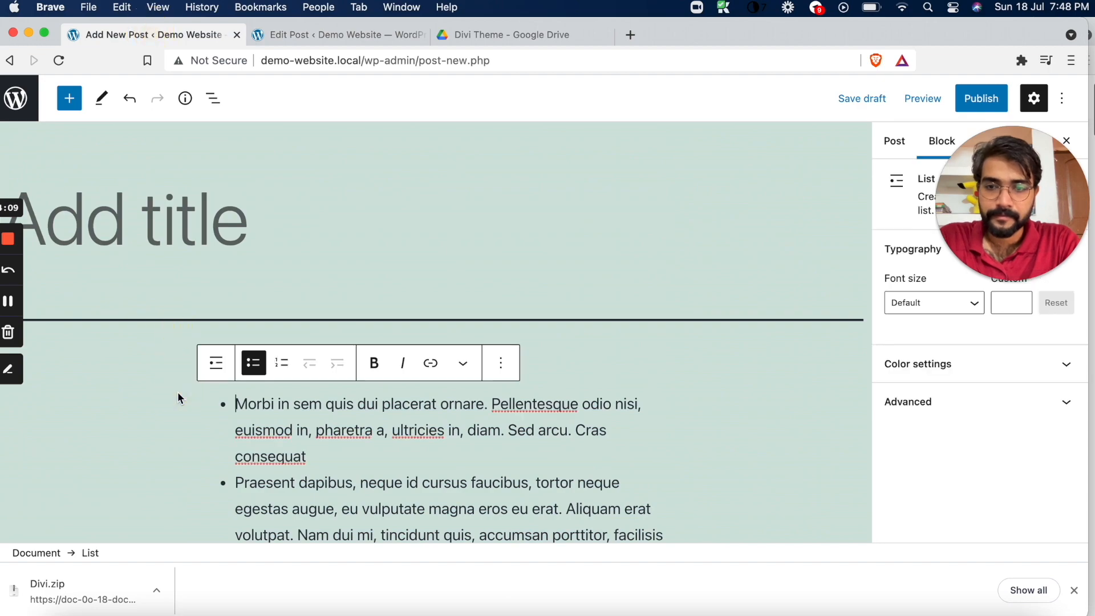
{"action": "key", "text": "super+v"}
Title the new post "Paragraph 4"
{"action": "scroll", "coordinate": [177, 391], "scroll_direction": "up", "scroll_amount": 10}
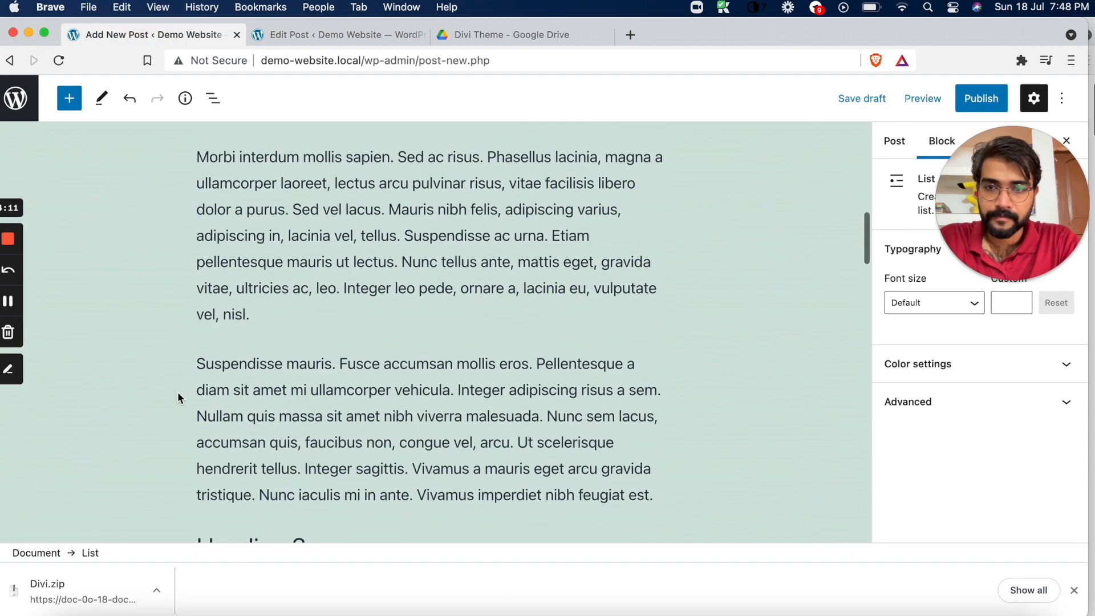
{"action": "left_click", "coordinate": [183, 268]}
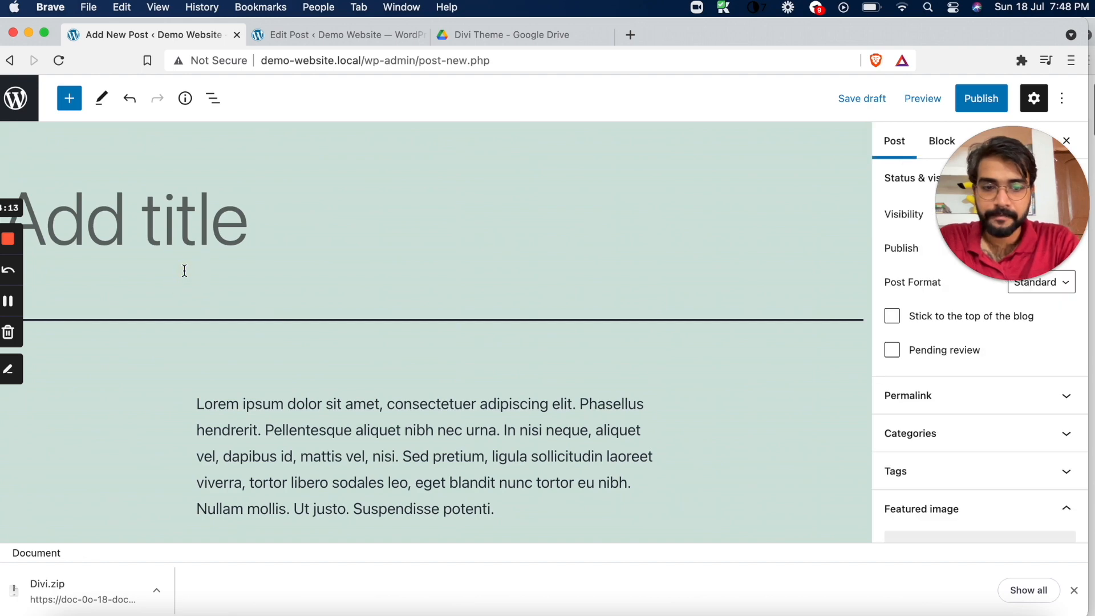
{"action": "type", "text": "Paragrap"}
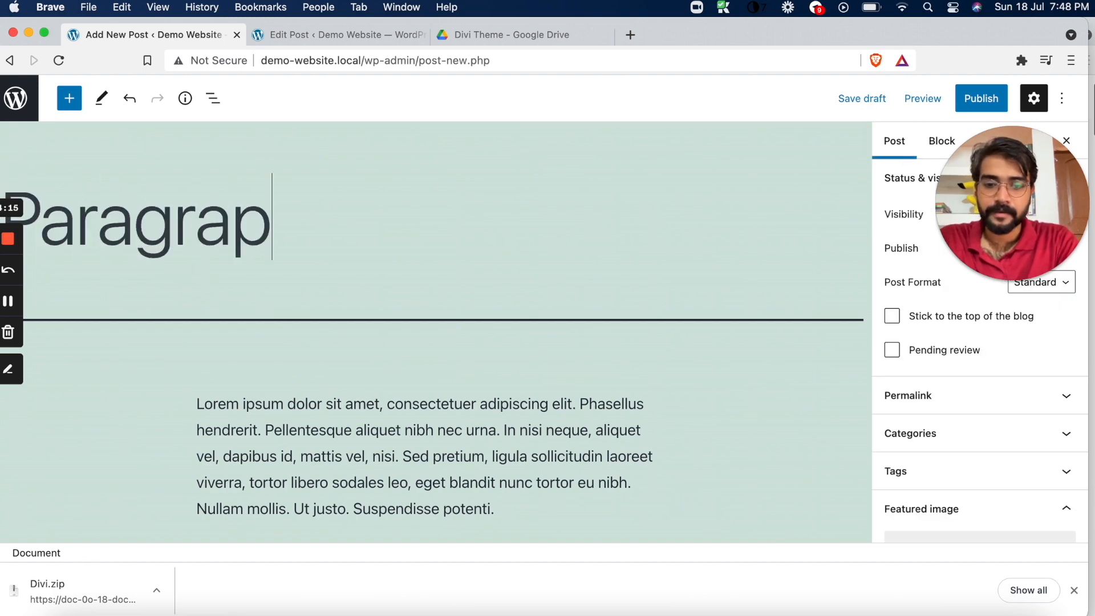
{"action": "type", "text": "h 4"}
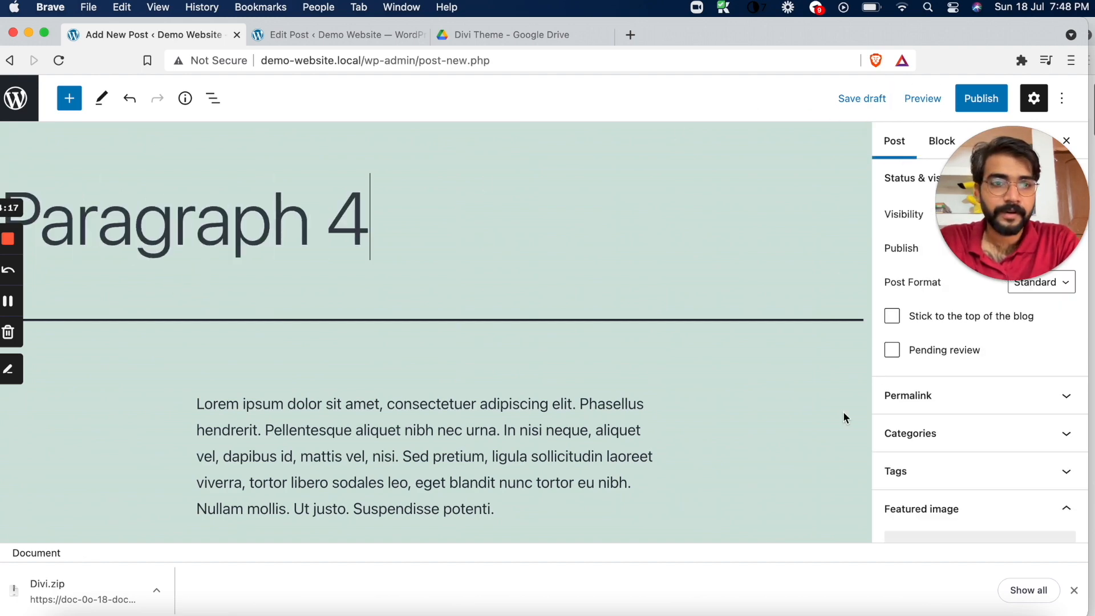
Set the green falling-code picture from the media library as the Paragraph 4 post's featured image and publish the post
{"action": "scroll", "coordinate": [941, 508], "scroll_direction": "down", "scroll_amount": 2}
{"action": "left_click", "coordinate": [939, 505]}
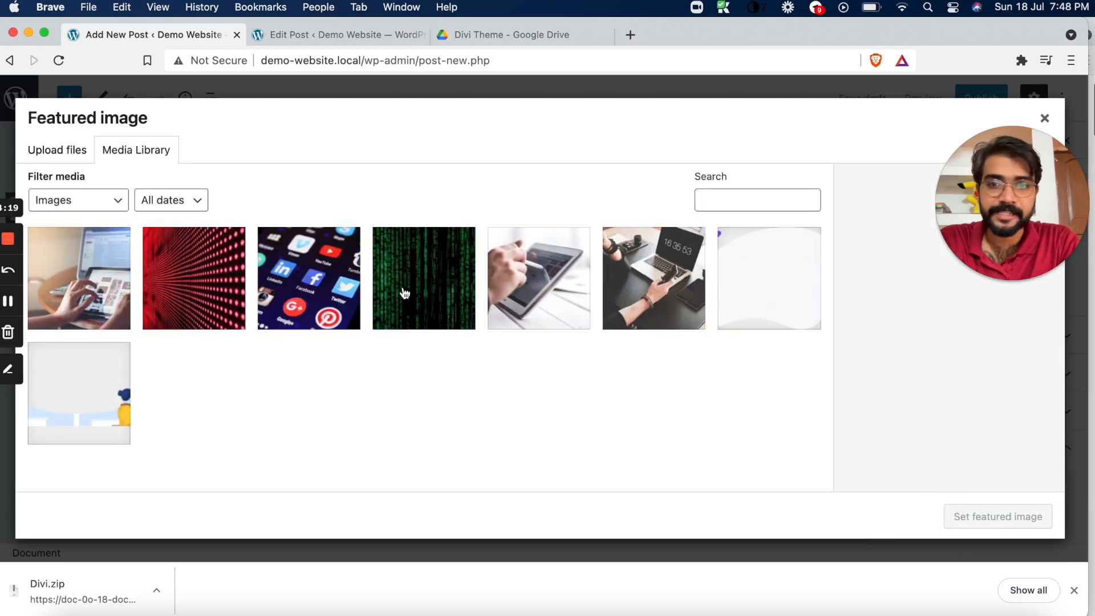
{"action": "left_click", "coordinate": [462, 286]}
{"action": "left_click", "coordinate": [998, 517]}
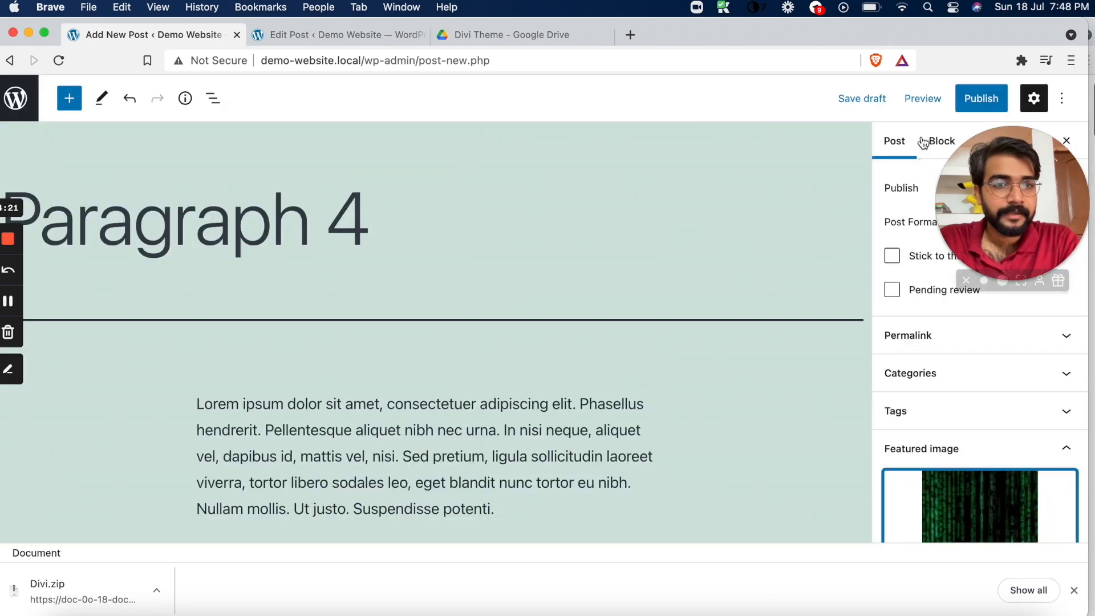
{"action": "left_click", "coordinate": [981, 98]}
{"action": "left_click", "coordinate": [916, 104]}
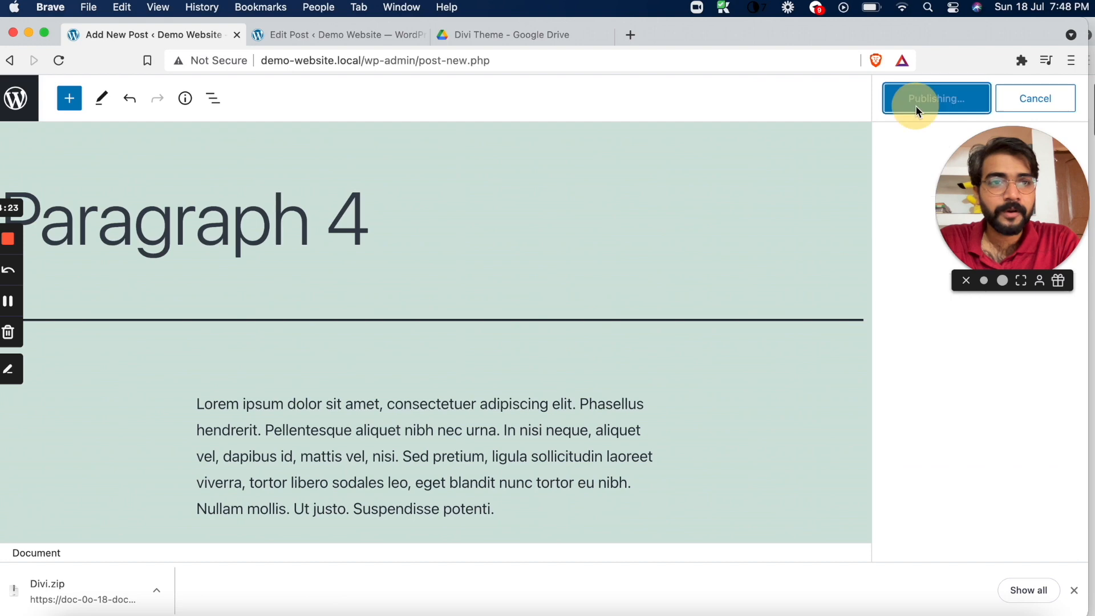
Switch to the Divi Theme folder in Google Drive, allow multiple file downloads, and download bloom.zip to the Downloads folder
{"action": "left_click", "coordinate": [337, 35]}
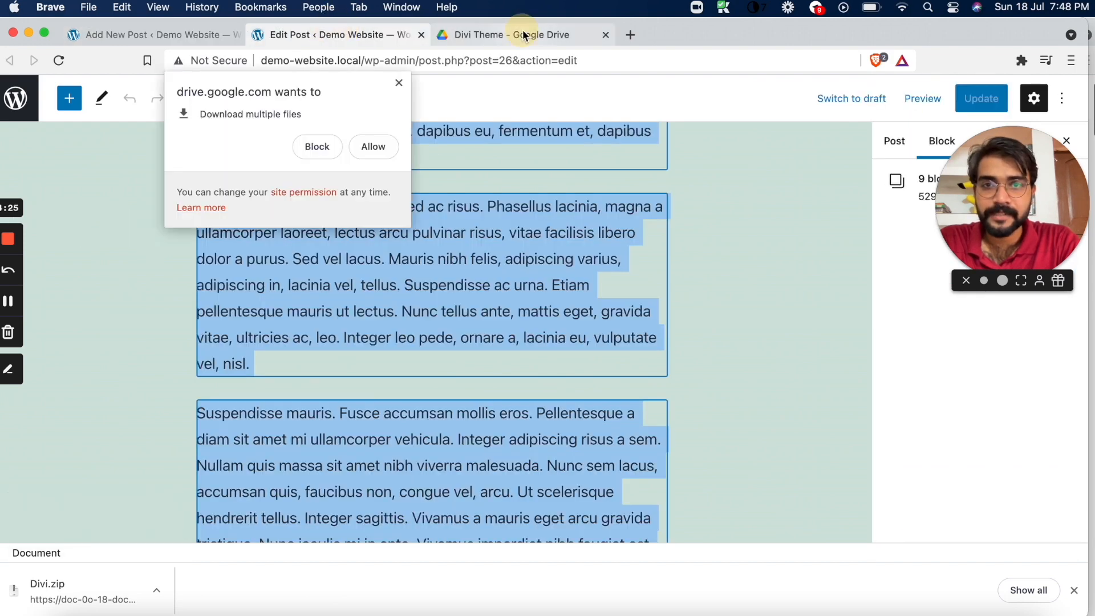
{"action": "left_click", "coordinate": [524, 36]}
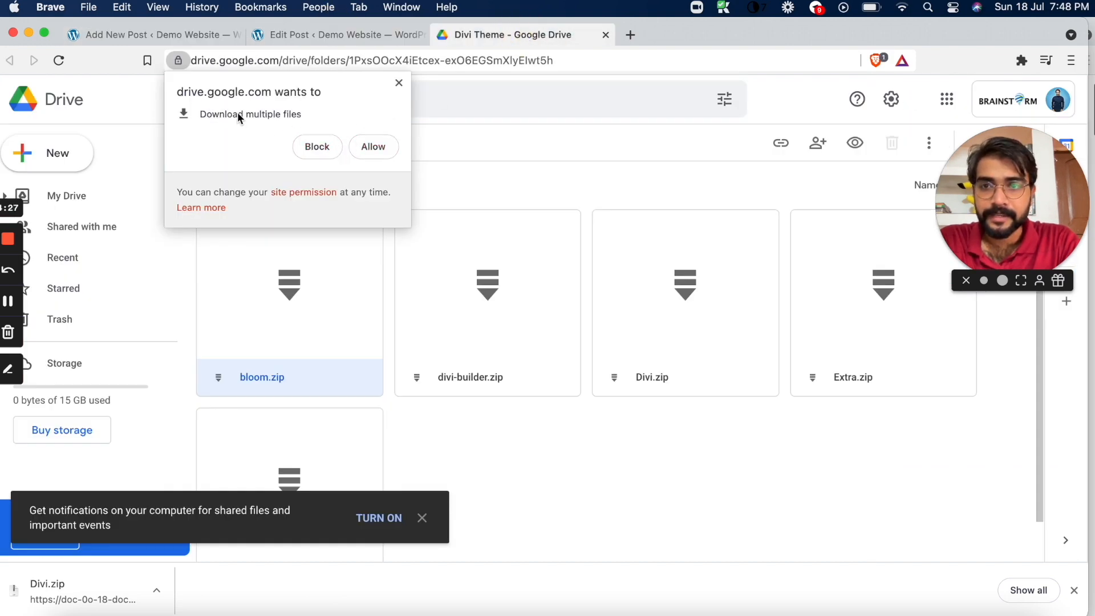
{"action": "left_click", "coordinate": [372, 147]}
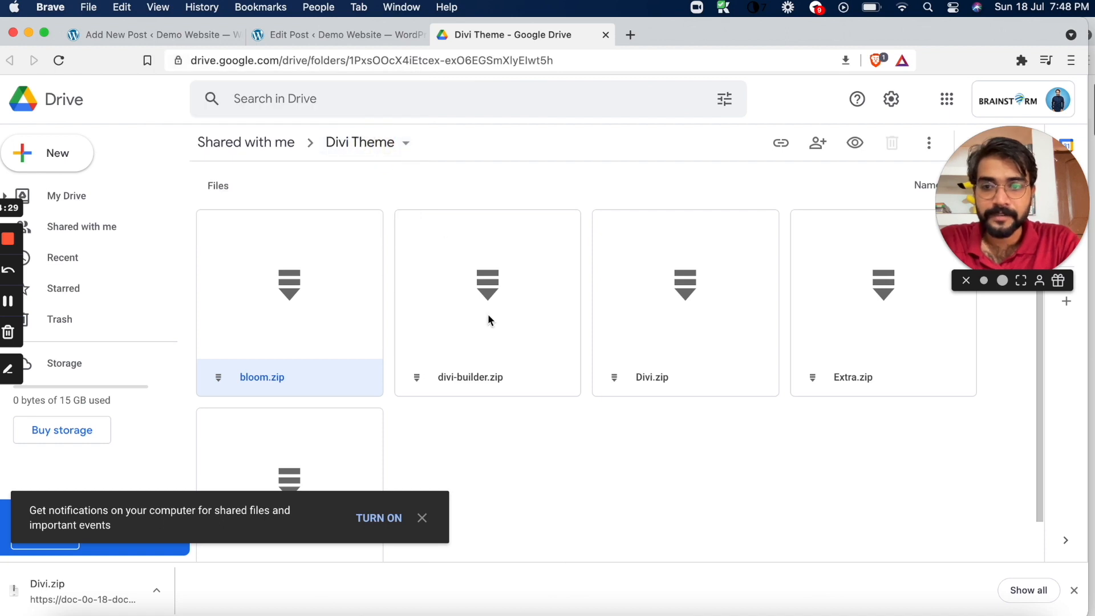
{"action": "left_click", "coordinate": [422, 518]}
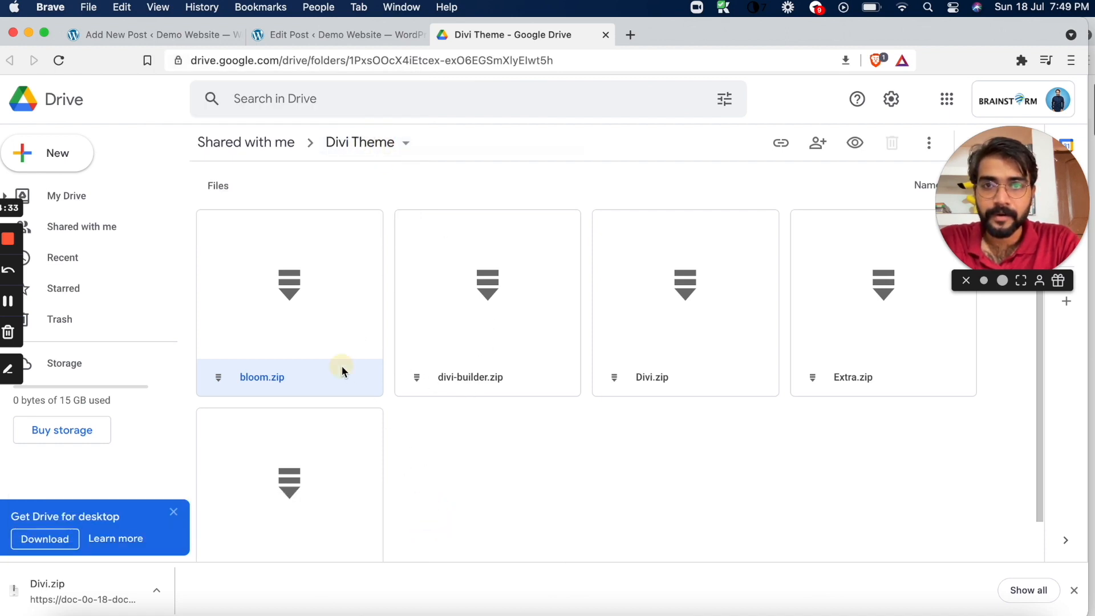
{"action": "right_click", "coordinate": [342, 368]}
{"action": "left_click", "coordinate": [410, 495]}
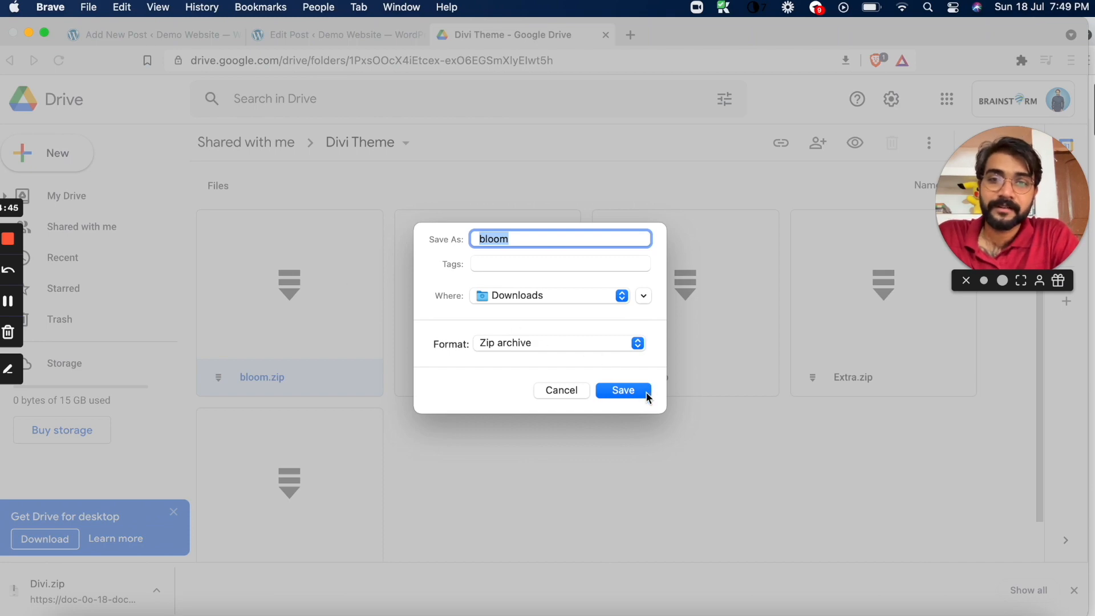
{"action": "left_click", "coordinate": [642, 397]}
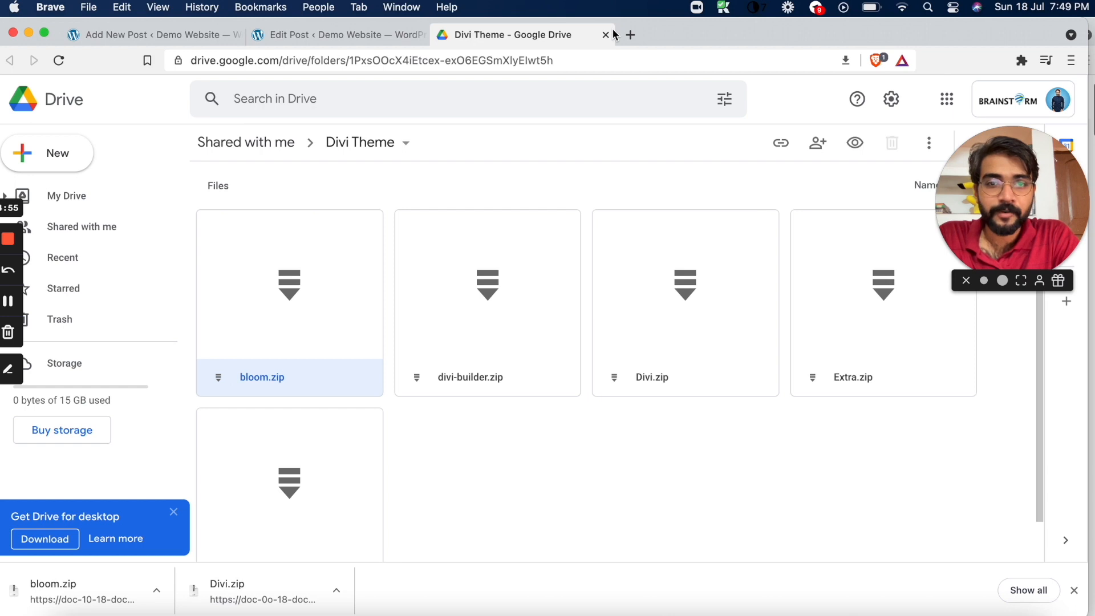
{"action": "scroll", "coordinate": [535, 490], "scroll_direction": "down", "scroll_amount": 2}
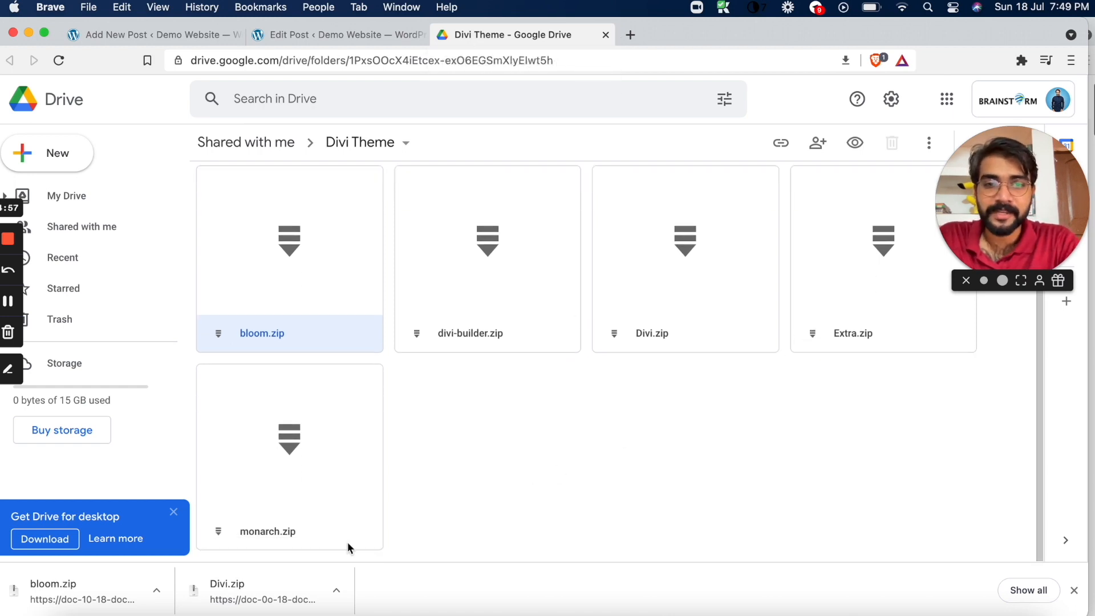
{"action": "scroll", "coordinate": [514, 504], "scroll_direction": "up", "scroll_amount": 2}
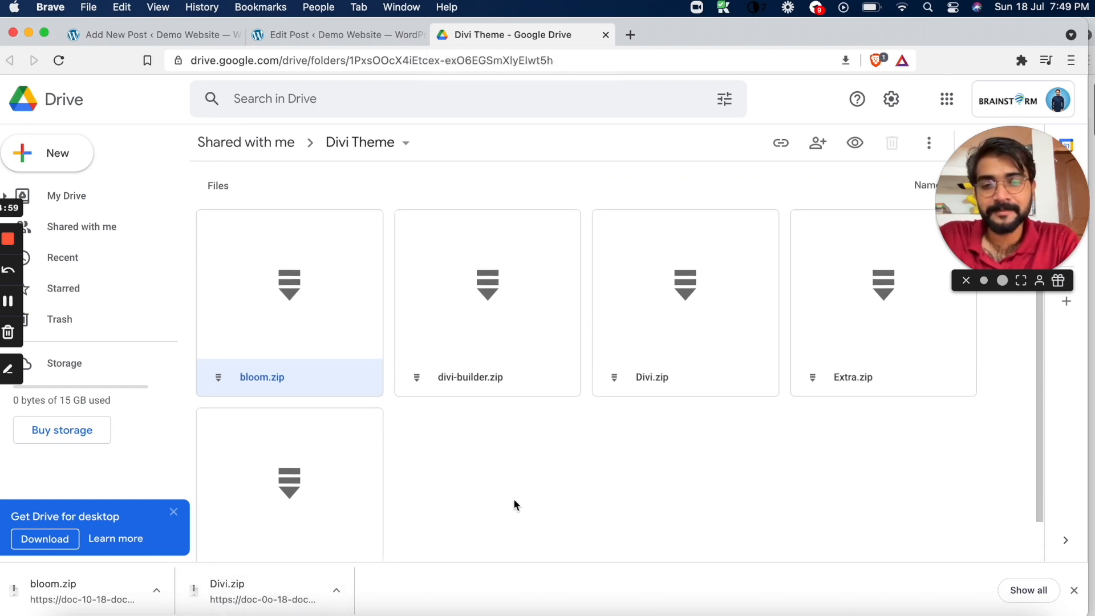
{"action": "scroll", "coordinate": [659, 482], "scroll_direction": "down", "scroll_amount": 2}
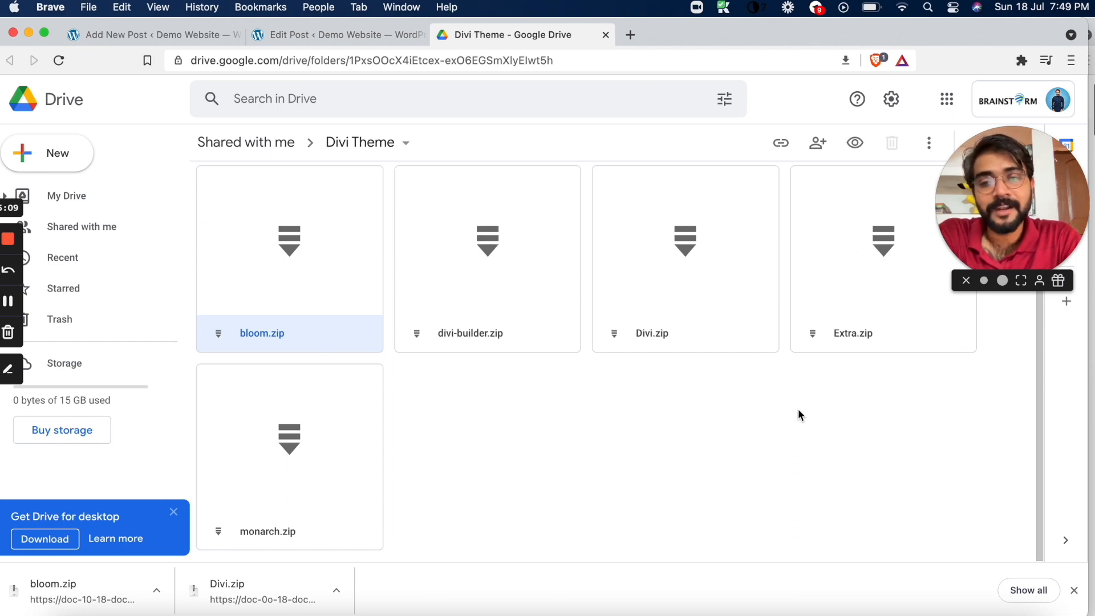
Return from the Paragraph 3 editor to the Demo Website's posts list and close the other post editor tab
{"action": "left_click", "coordinate": [324, 32]}
{"action": "left_click", "coordinate": [18, 98]}
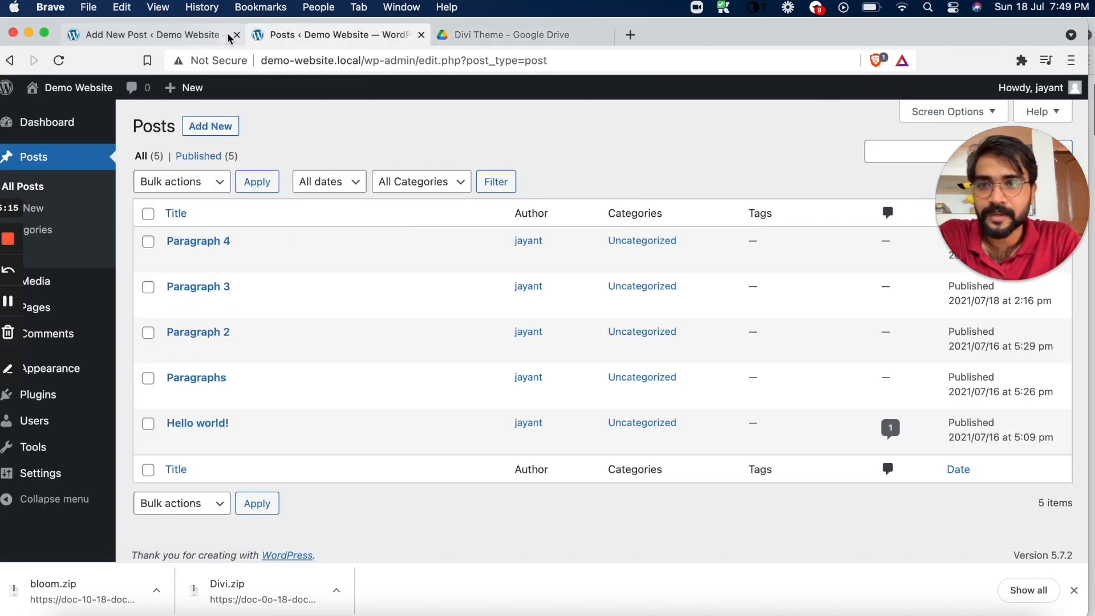
{"action": "left_click", "coordinate": [238, 36]}
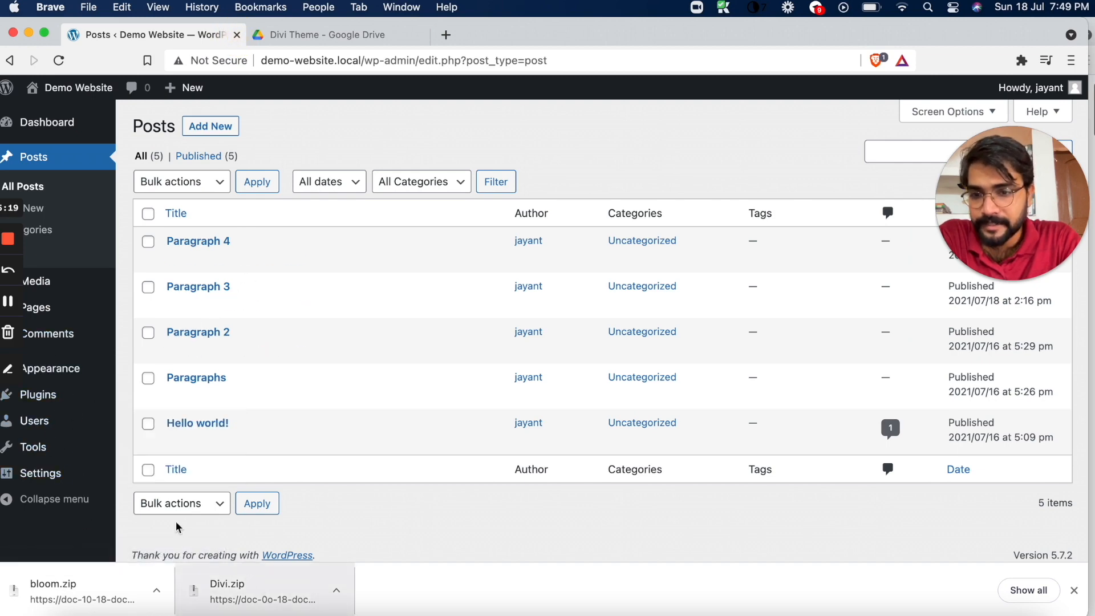
Go to the site's themes and open the form for uploading a new theme as a .zip file
{"action": "mouse_move", "coordinate": [49, 392]}
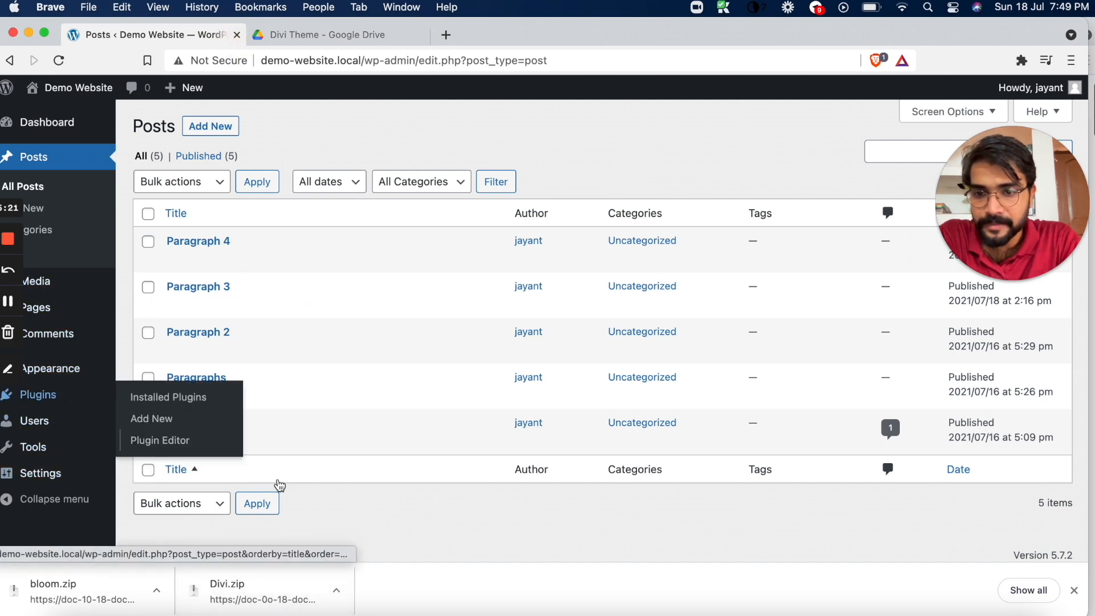
{"action": "mouse_move", "coordinate": [77, 373]}
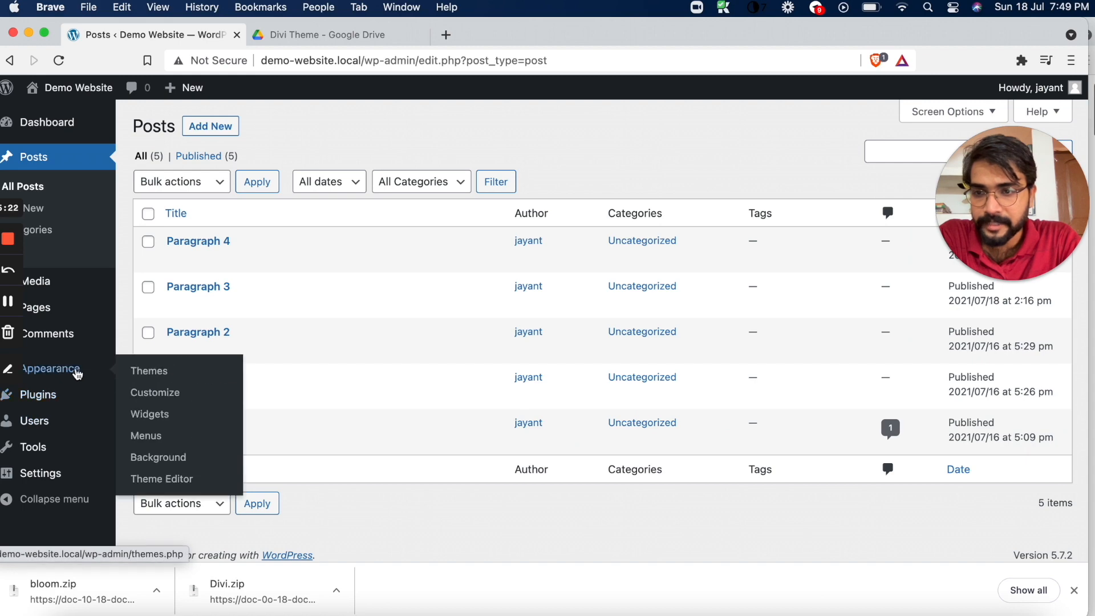
{"action": "left_click", "coordinate": [156, 372]}
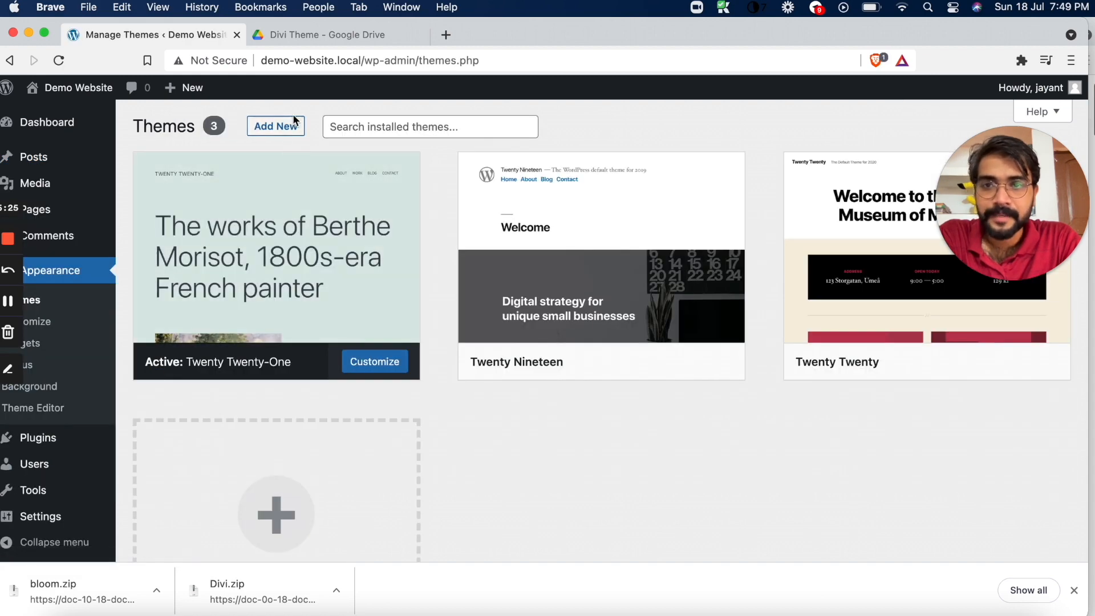
{"action": "left_click", "coordinate": [288, 128]}
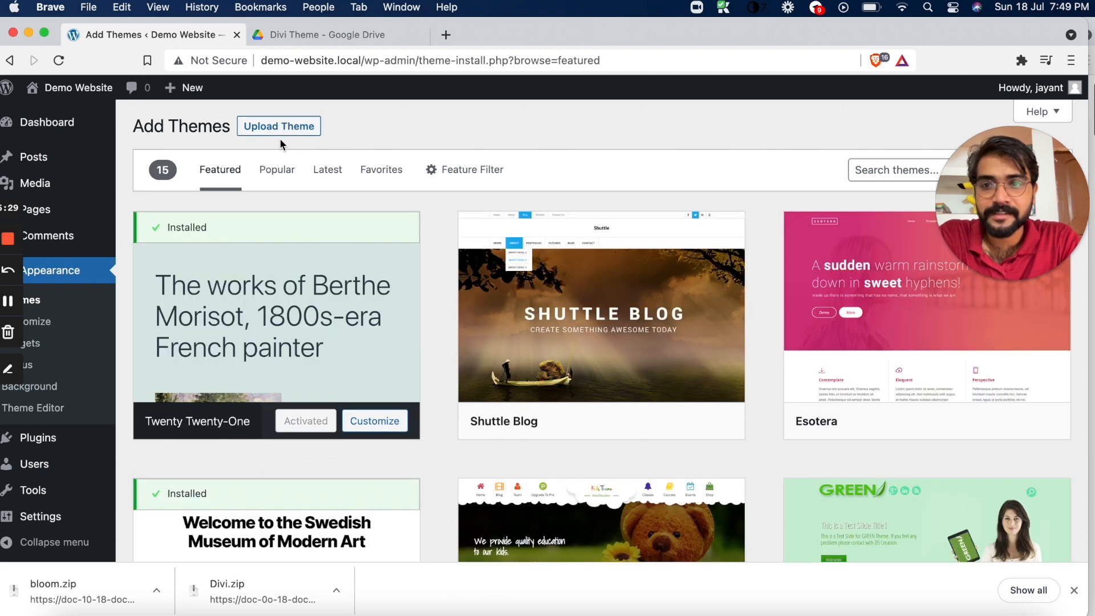
{"action": "left_click", "coordinate": [286, 128]}
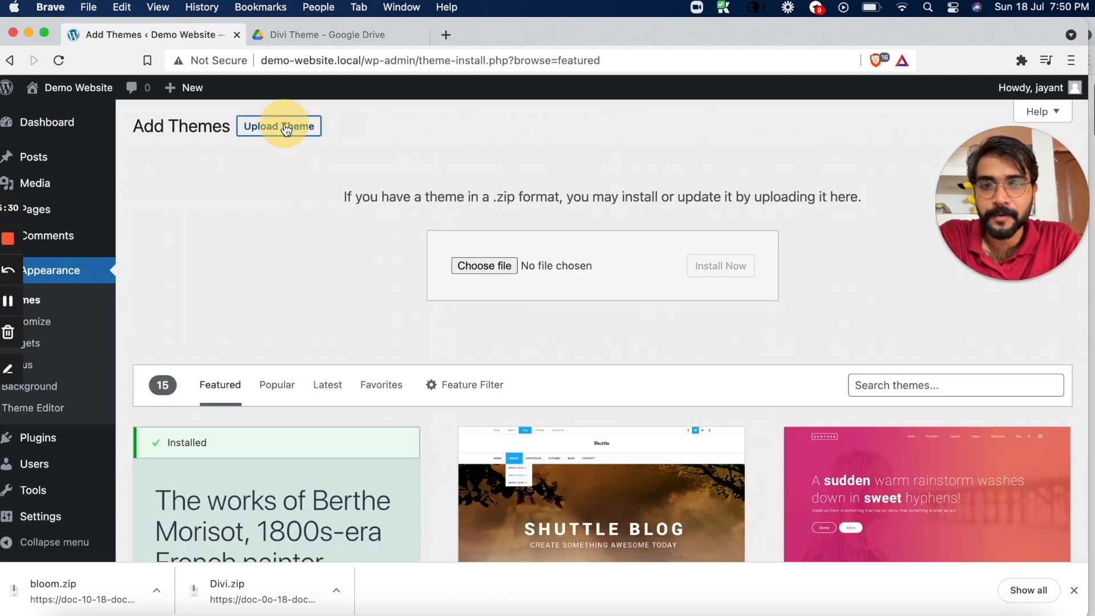
Show the downloaded Divi.zip in Finder and extract the archive in the Downloads folder
{"action": "left_click", "coordinate": [336, 590]}
{"action": "left_click", "coordinate": [365, 577]}
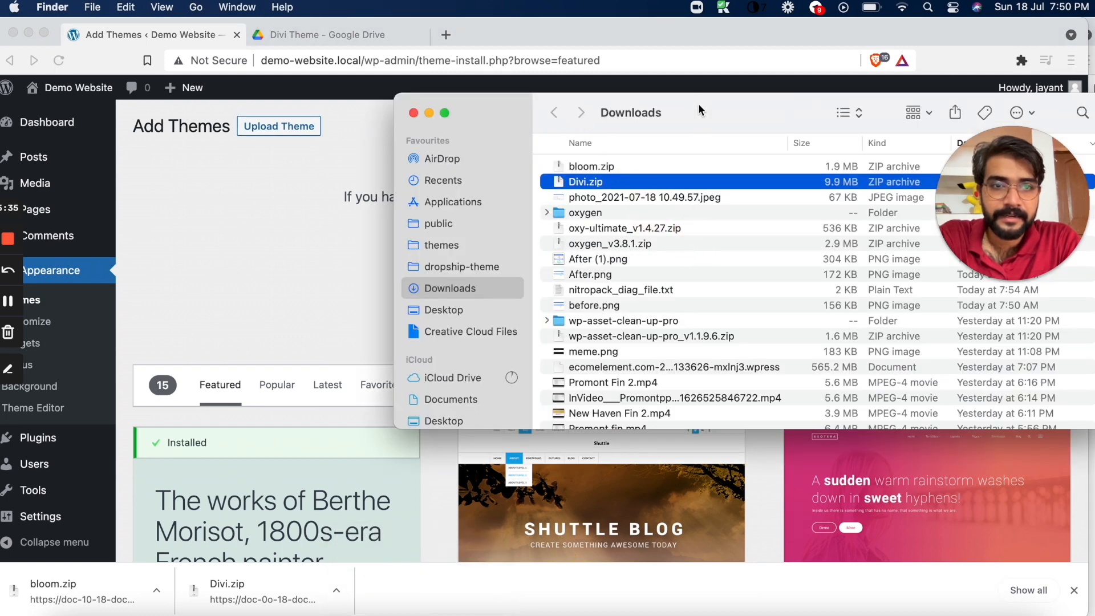
{"action": "left_click_drag", "start_coordinate": [699, 105], "coordinate": [712, 137]}
{"action": "right_click", "coordinate": [642, 221]}
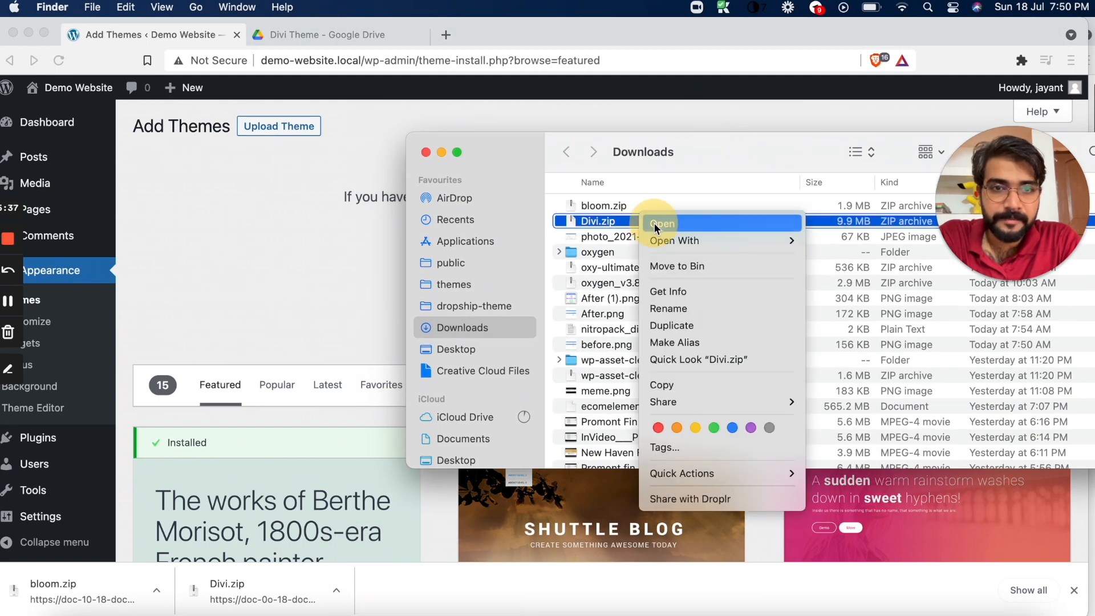
{"action": "left_click", "coordinate": [577, 227]}
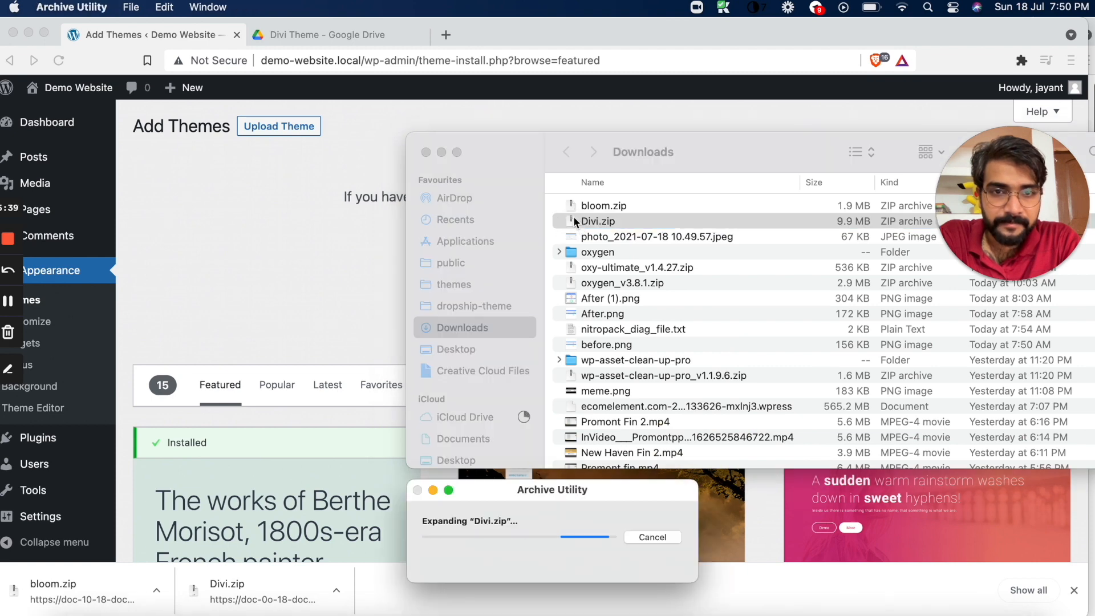
{"action": "left_click", "coordinate": [558, 206]}
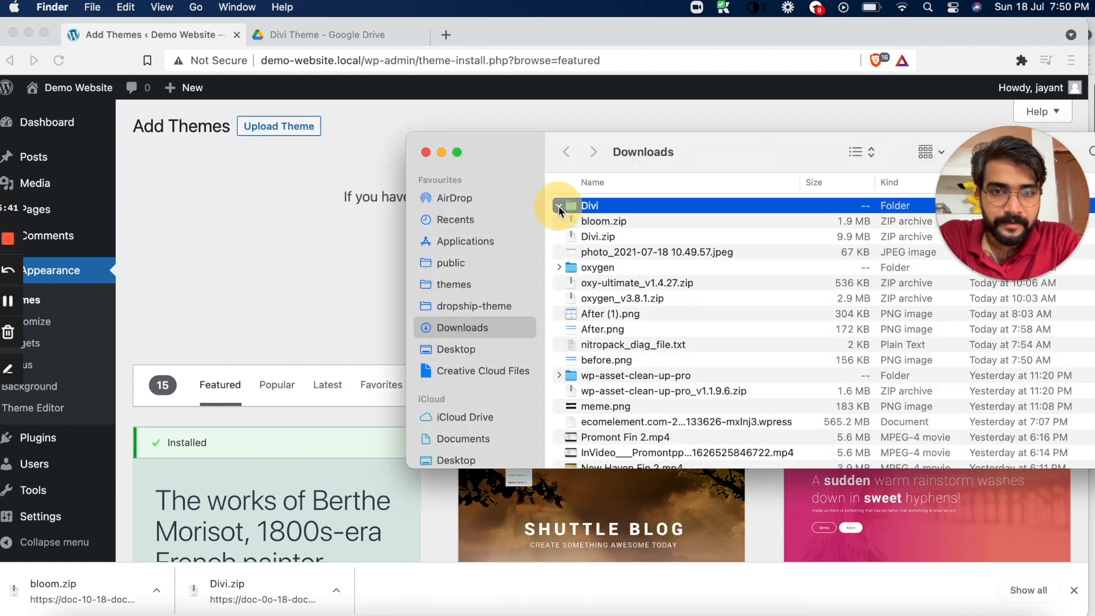
{"action": "left_click", "coordinate": [560, 206]}
Supply Divi.zip from the Downloads folder to the theme upload form, install the theme and activate it
{"action": "left_click_drag", "start_coordinate": [688, 143], "coordinate": [918, 73]}
{"action": "left_click", "coordinate": [829, 166]}
{"action": "left_click_drag", "start_coordinate": [828, 169], "coordinate": [506, 273]}
{"action": "left_click", "coordinate": [725, 271]}
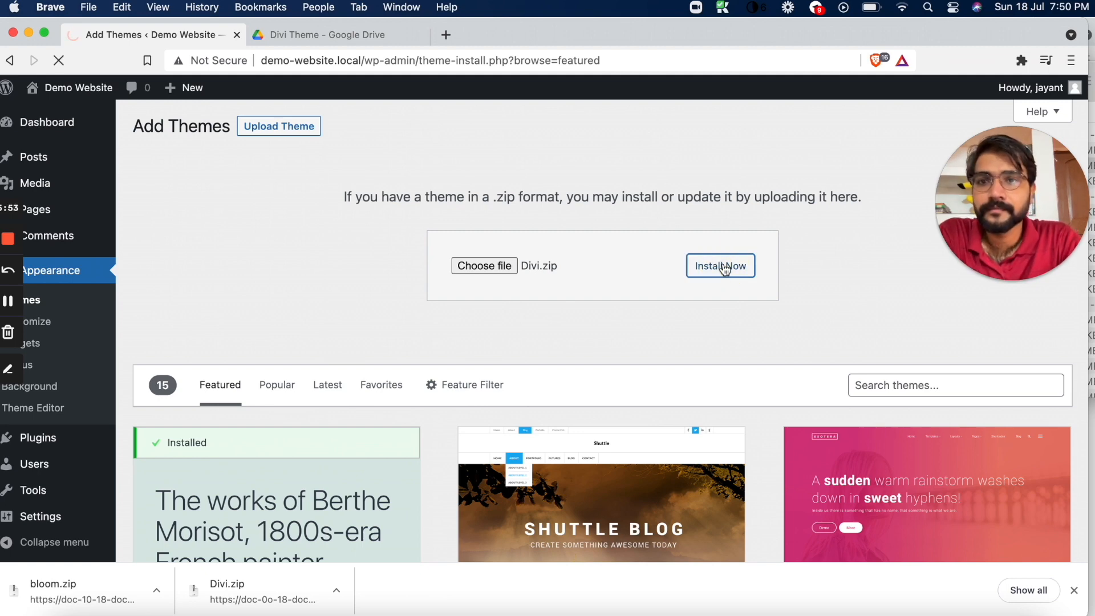
{"action": "left_click_drag", "start_coordinate": [411, 124], "coordinate": [480, 130]}
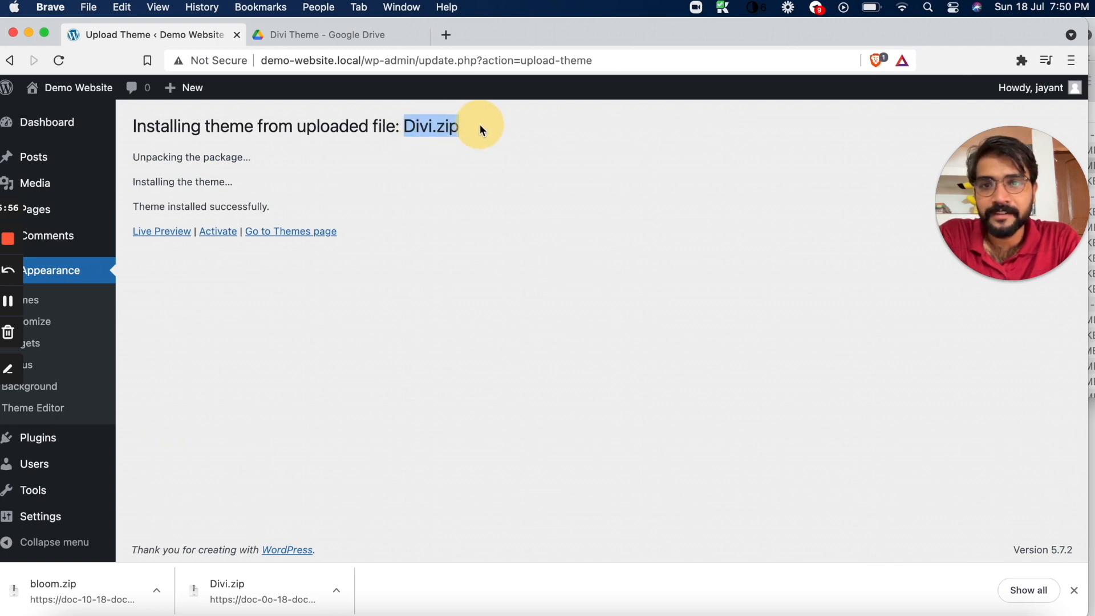
{"action": "left_click", "coordinate": [213, 234]}
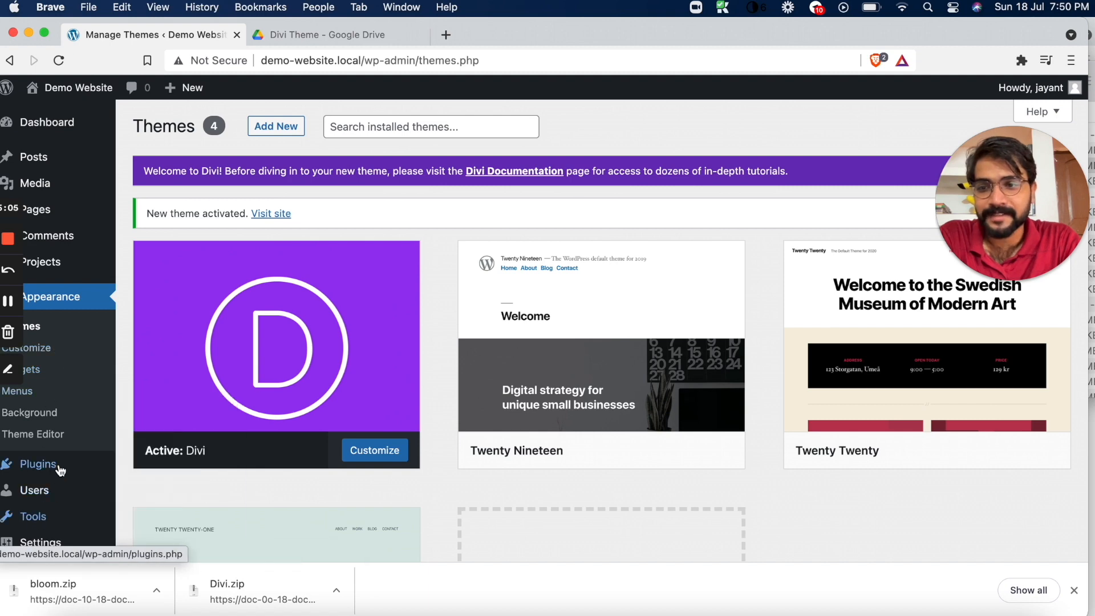
Open the plugin upload form and supply bloom.zip from the Downloads folder as the plugin file
{"action": "mouse_move", "coordinate": [61, 470]}
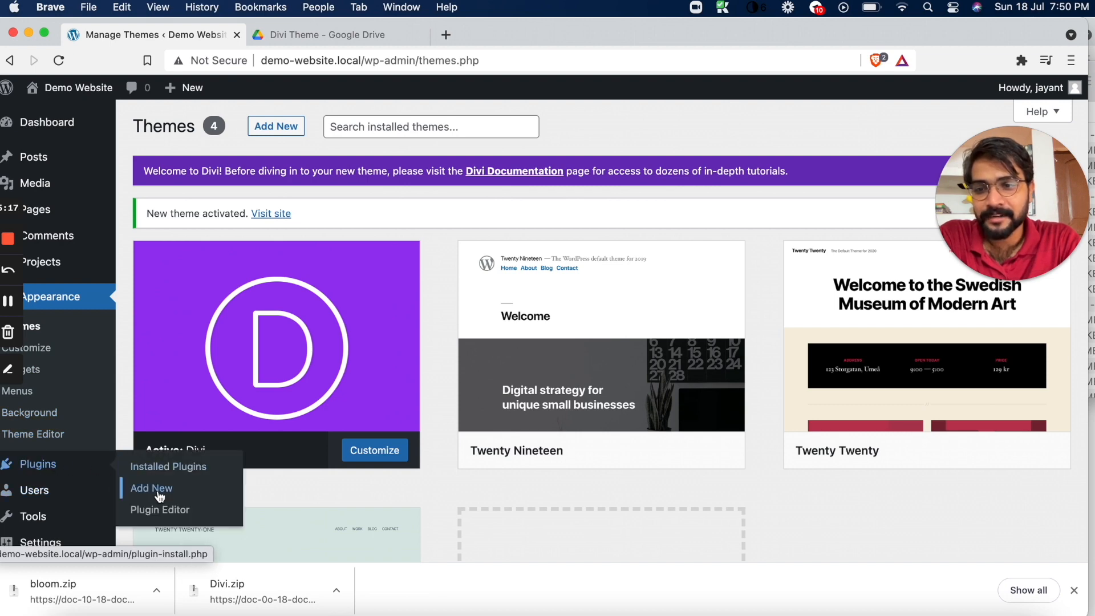
{"action": "left_click", "coordinate": [160, 496]}
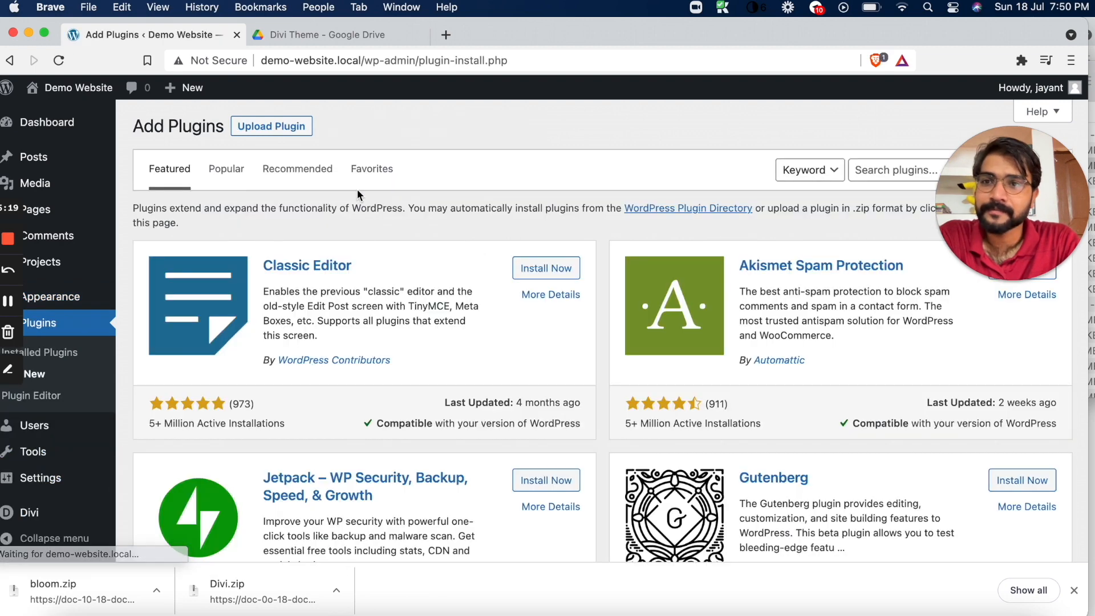
{"action": "left_click", "coordinate": [299, 130]}
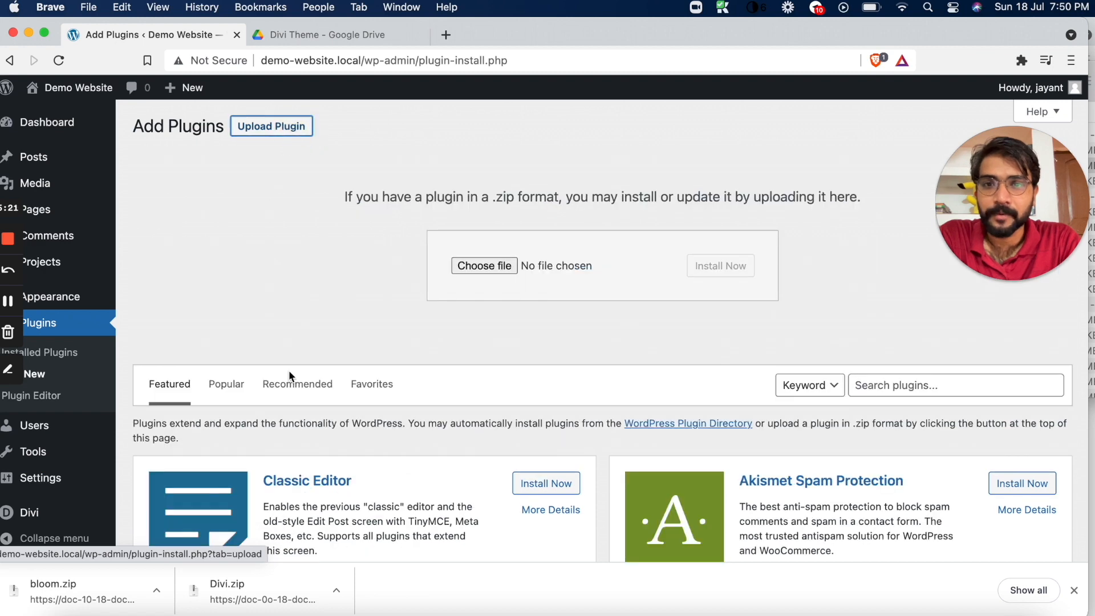
{"action": "left_click", "coordinate": [156, 591]}
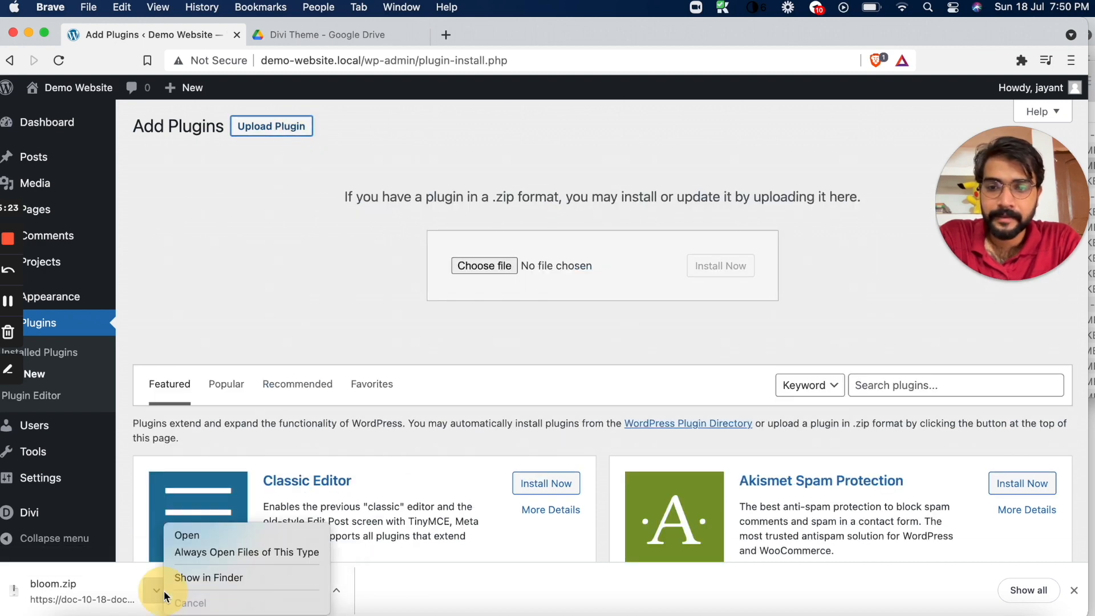
{"action": "left_click", "coordinate": [177, 578]}
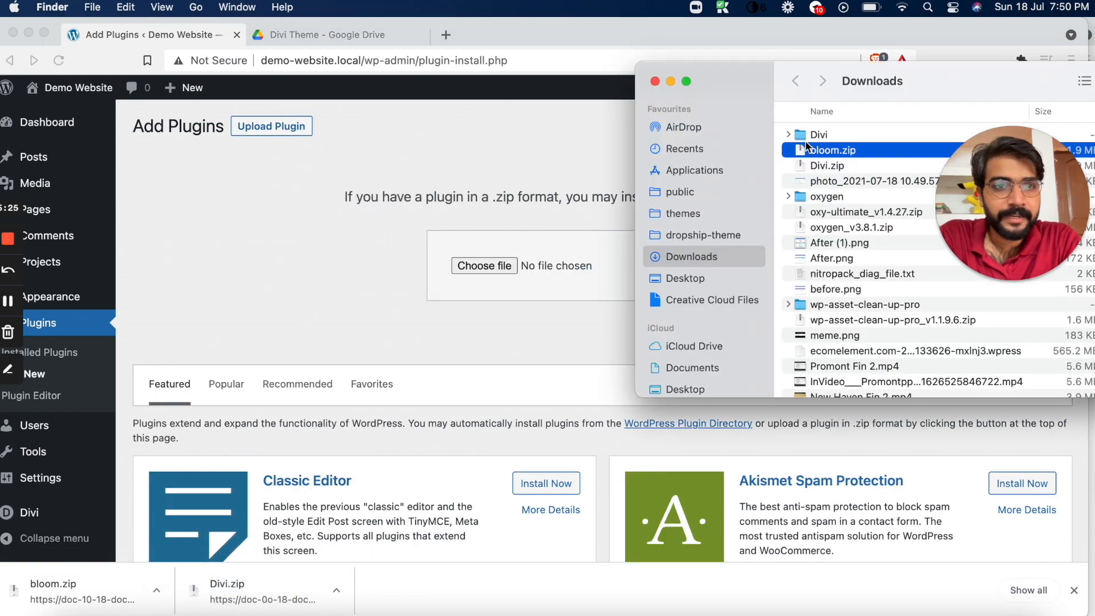
{"action": "left_click_drag", "start_coordinate": [809, 148], "coordinate": [485, 268]}
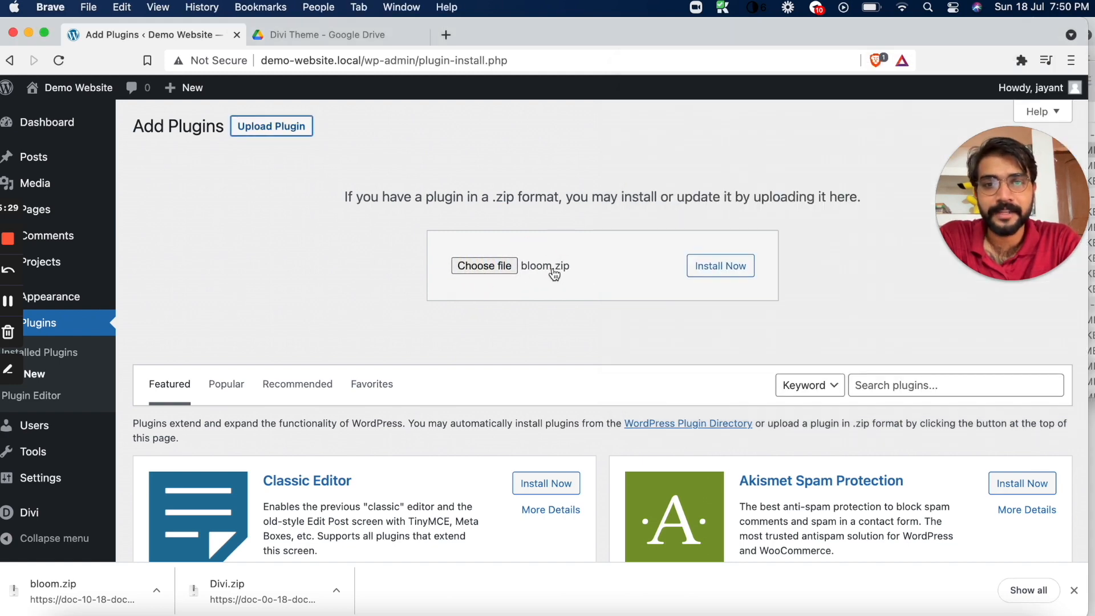
Install the uploaded Bloom plugin and activate it, dismissing the browser's download bar
{"action": "left_click", "coordinate": [737, 266]}
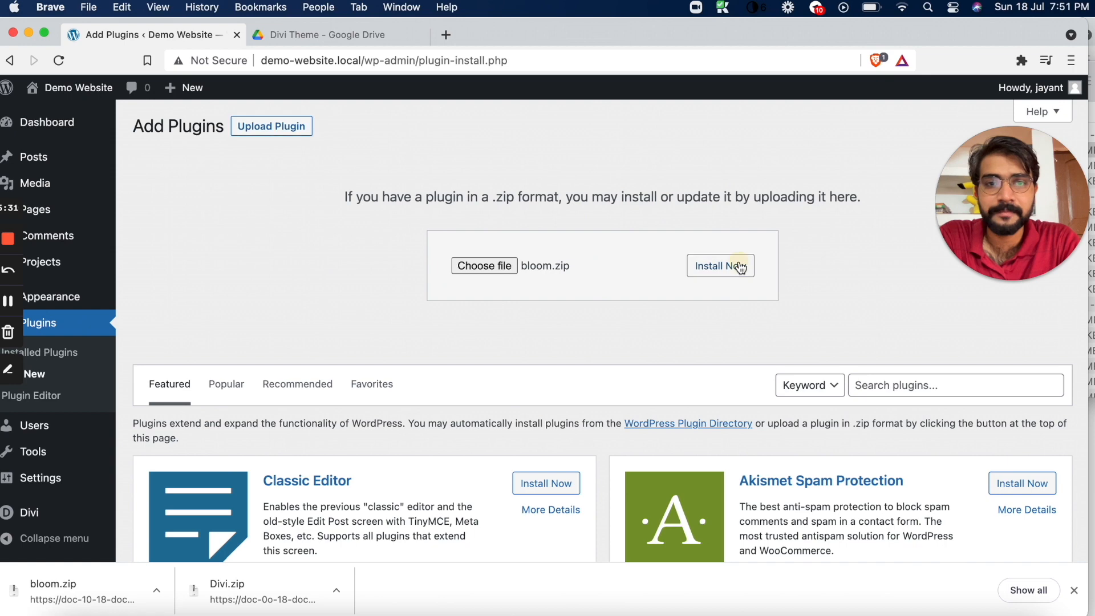
{"action": "left_click", "coordinate": [1075, 590]}
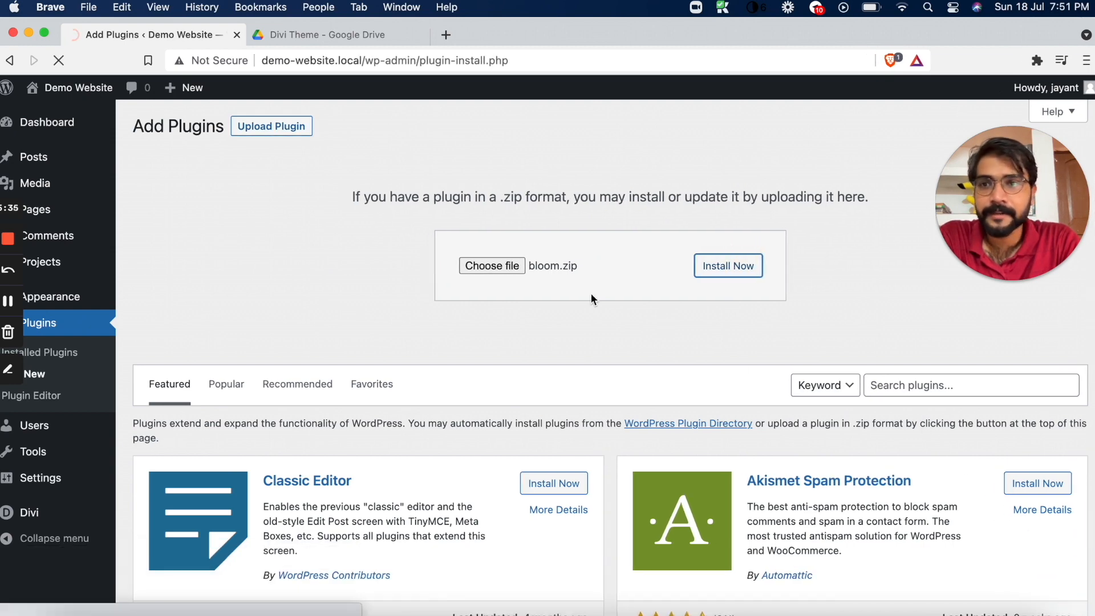
{"action": "left_click", "coordinate": [187, 239]}
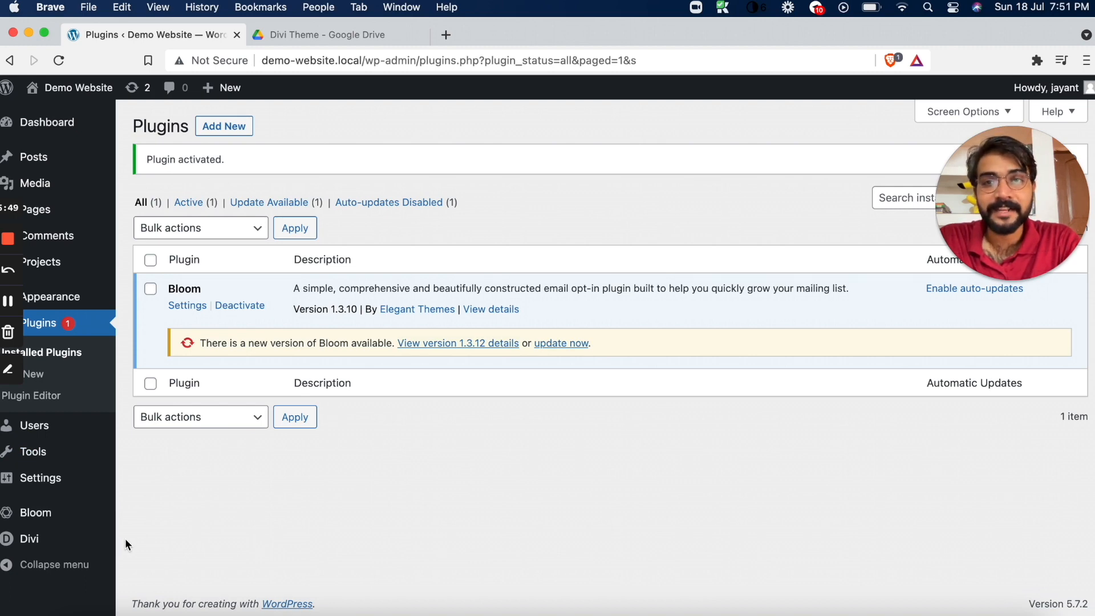
Open the Divi theme options and show the update settings with the username and API key fields
{"action": "mouse_move", "coordinate": [52, 437]}
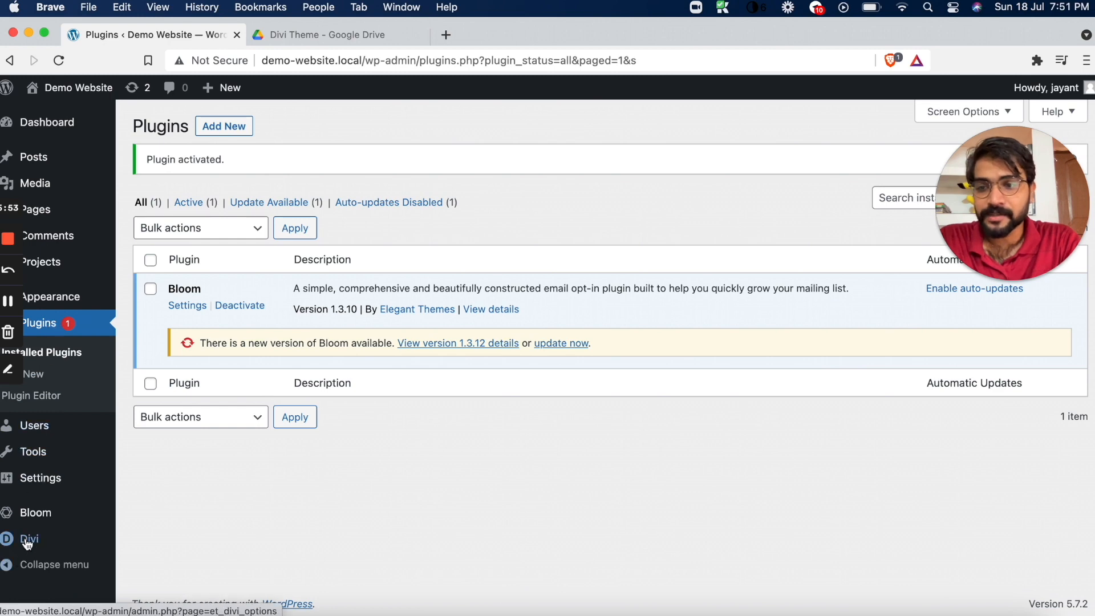
{"action": "mouse_move", "coordinate": [27, 540]}
{"action": "left_click", "coordinate": [179, 434]}
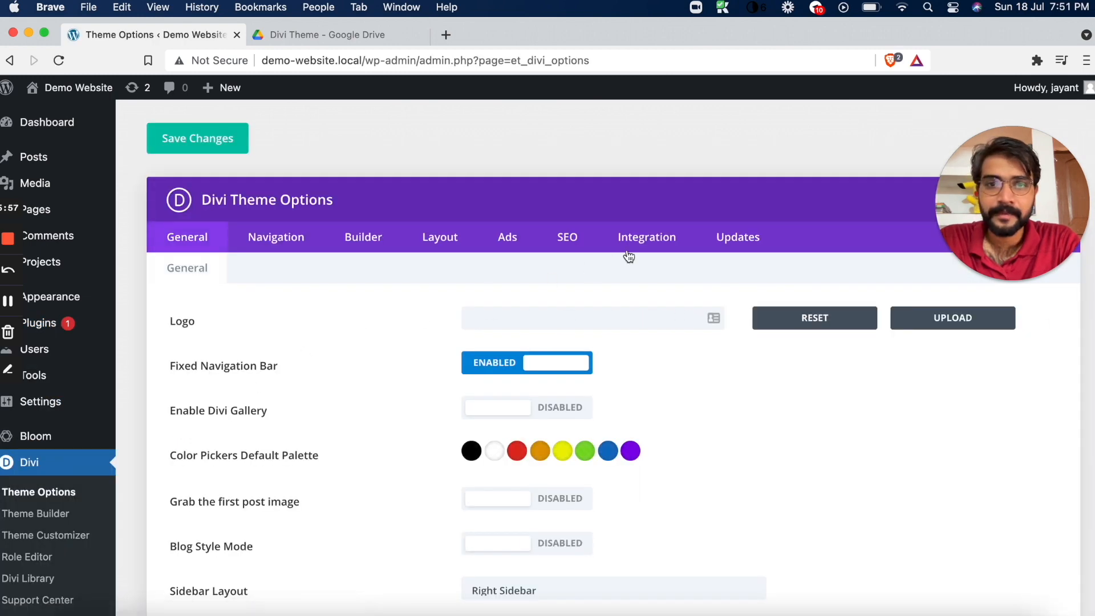
{"action": "left_click", "coordinate": [739, 237]}
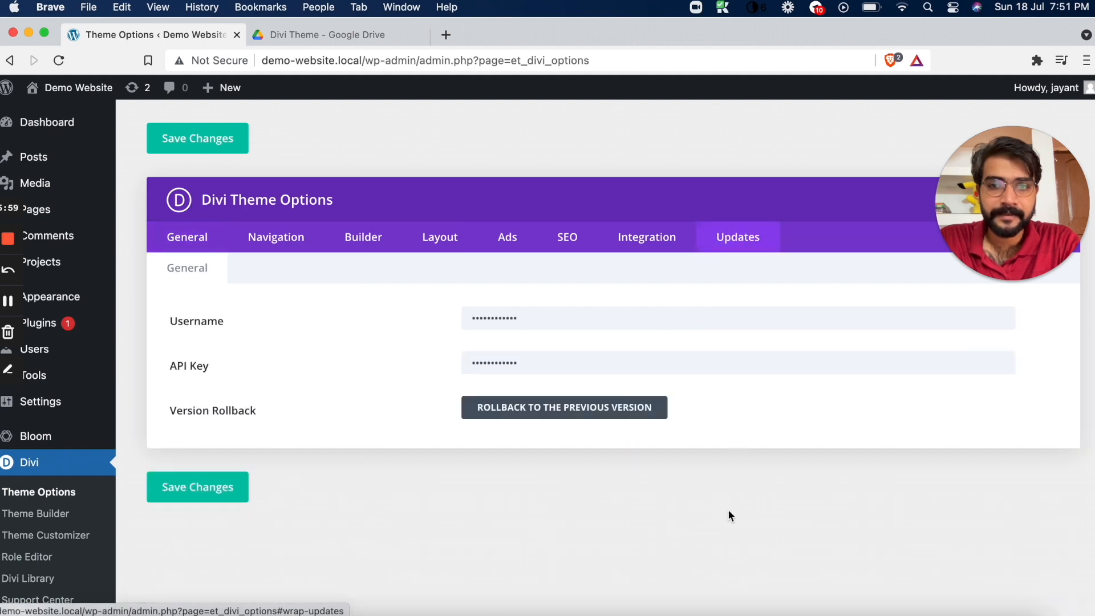
Copy the Divi username from the batch message in Telegram and paste it into the Username field of the Divi update settings
{"action": "left_click", "coordinate": [736, 609]}
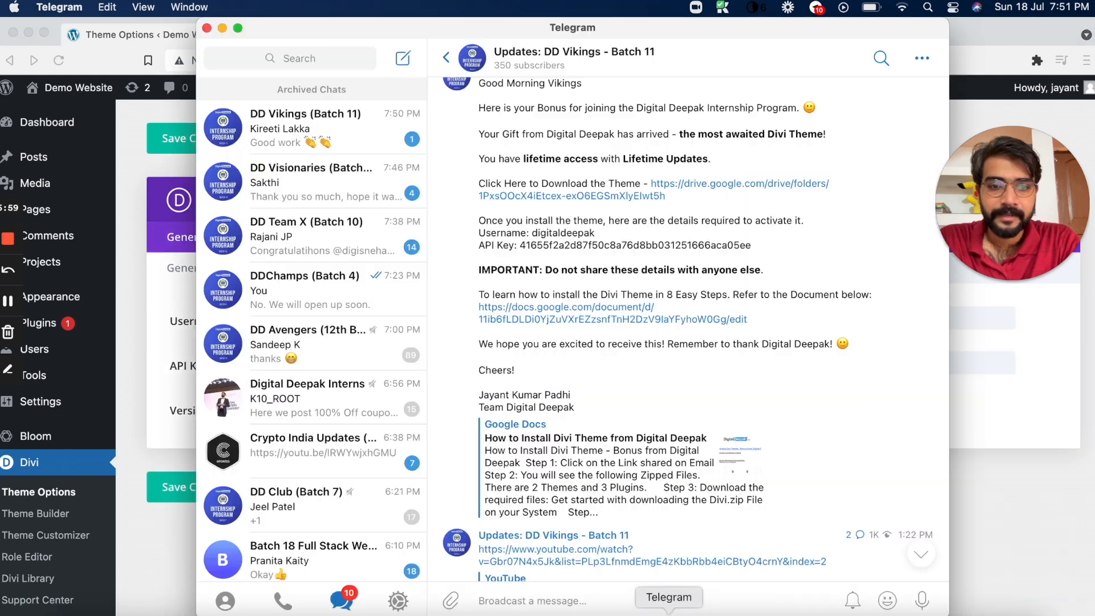
{"action": "double_click", "coordinate": [534, 233]}
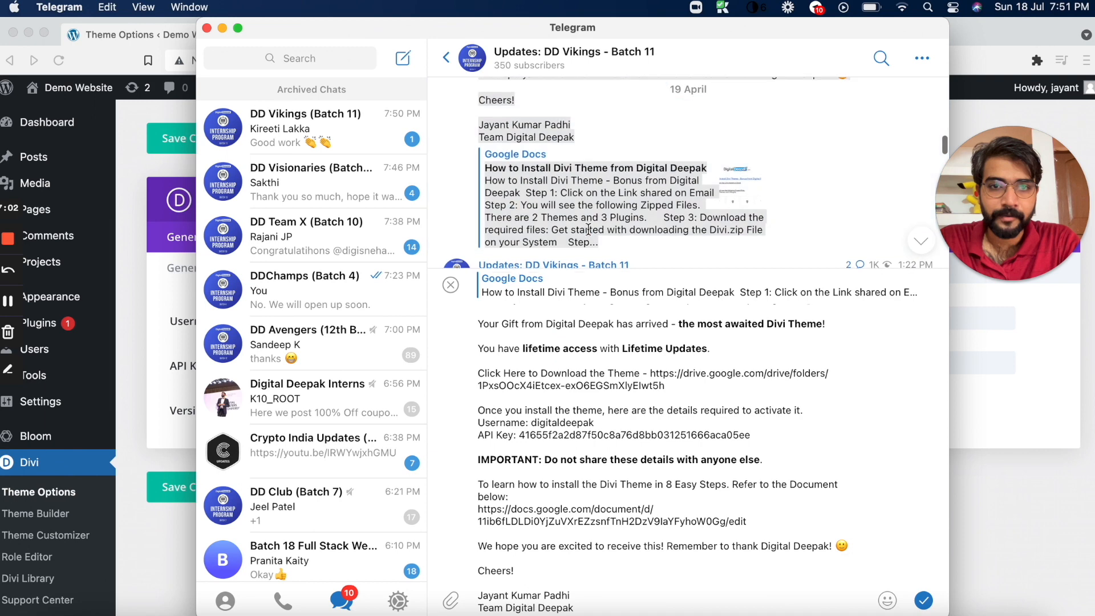
{"action": "double_click", "coordinate": [534, 422]}
{"action": "left_click", "coordinate": [597, 423]}
{"action": "left_click_drag", "start_coordinate": [596, 423], "coordinate": [533, 425]}
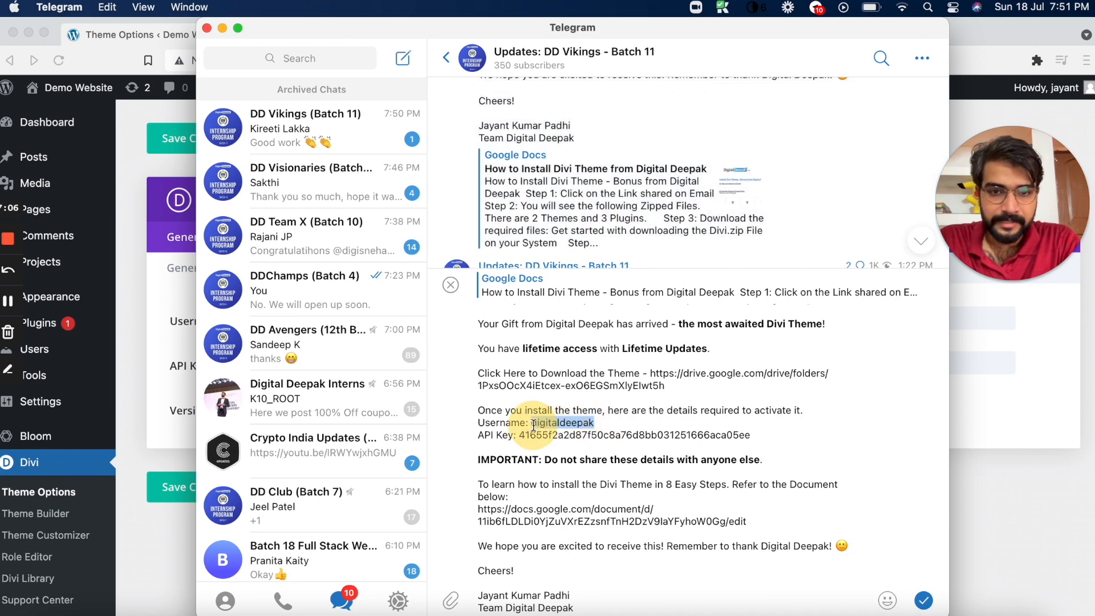
{"action": "left_click", "coordinate": [977, 490]}
{"action": "left_click", "coordinate": [569, 327]}
{"action": "key", "text": "super+a"}
{"action": "key", "text": "super+v"}
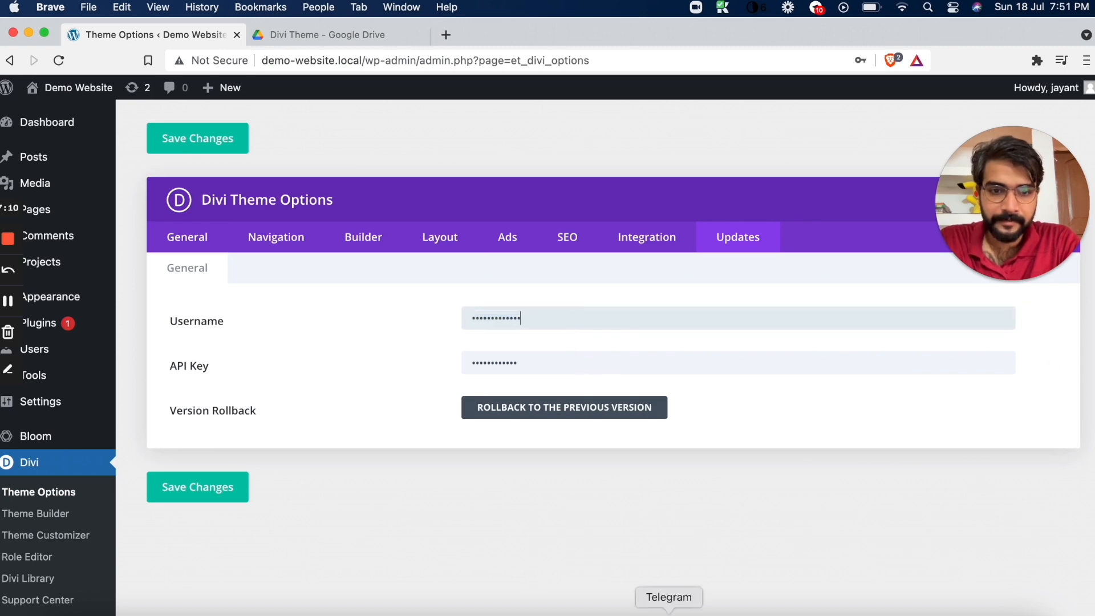
Copy the API key from the same Telegram message into the Divi API Key field and save the changes
{"action": "left_click", "coordinate": [669, 613]}
{"action": "mouse_move", "coordinate": [519, 435]}
{"action": "left_mouse_down"}
{"action": "mouse_move", "coordinate": [753, 435]}
{"action": "mouse_move", "coordinate": [516, 425]}
{"action": "mouse_move", "coordinate": [522, 437]}
{"action": "left_mouse_up"}
{"action": "left_click", "coordinate": [752, 436]}
{"action": "left_click", "coordinate": [755, 363]}
{"action": "key", "text": "super+a"}
{"action": "key", "text": "super+v"}
{"action": "left_click", "coordinate": [204, 486]}
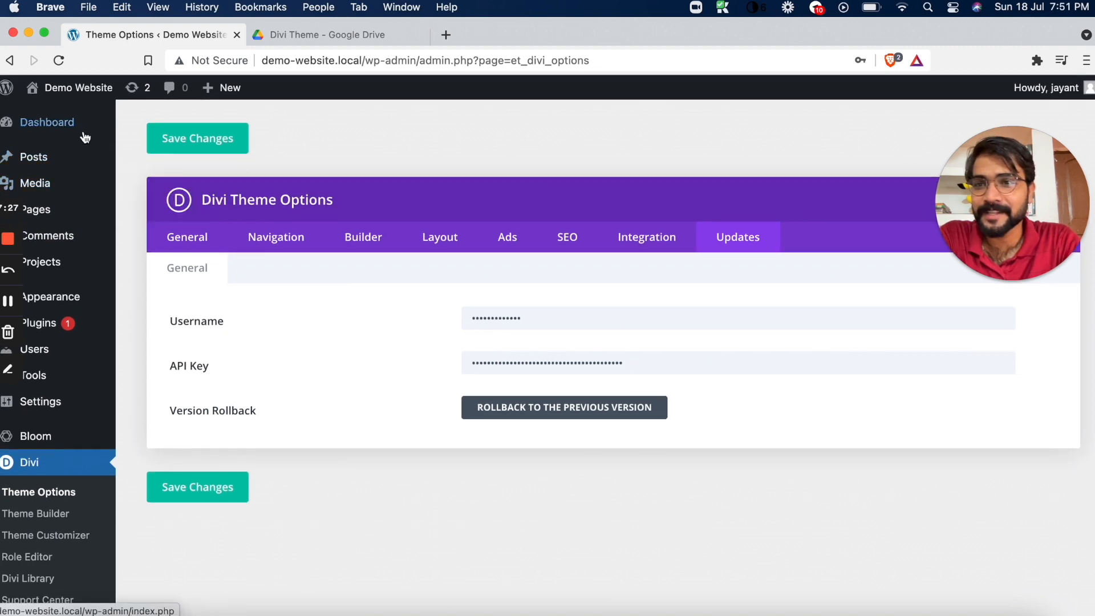
Update the Bloom plugin from the WordPress updates page and close the Google Drive tab
{"action": "left_click", "coordinate": [132, 89]}
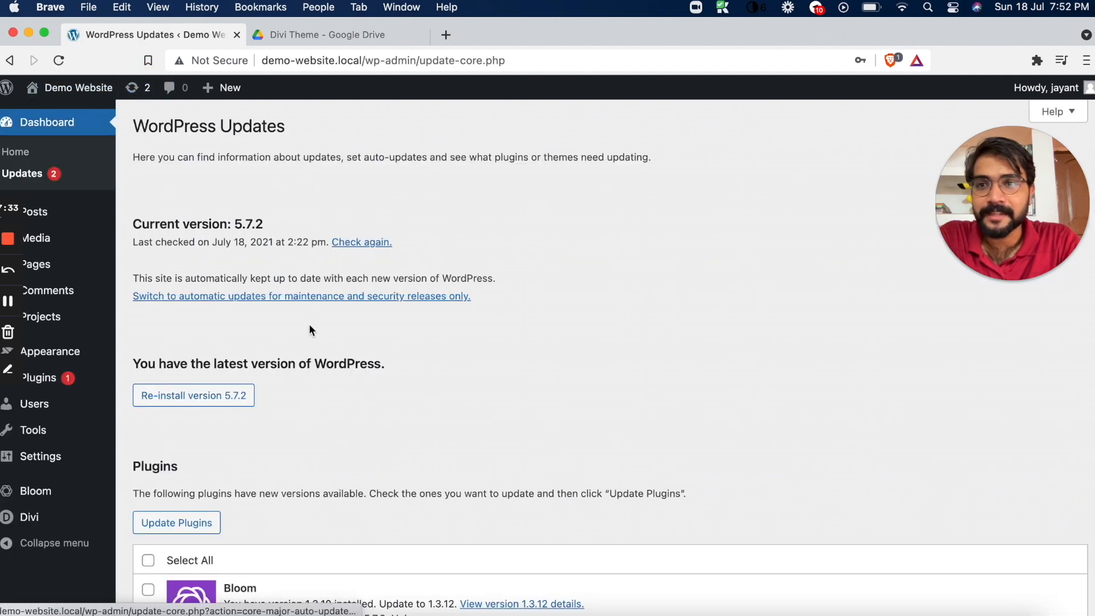
{"action": "scroll", "coordinate": [309, 324], "scroll_direction": "down", "scroll_amount": 5}
{"action": "left_click", "coordinate": [204, 326]}
{"action": "left_click", "coordinate": [193, 289]}
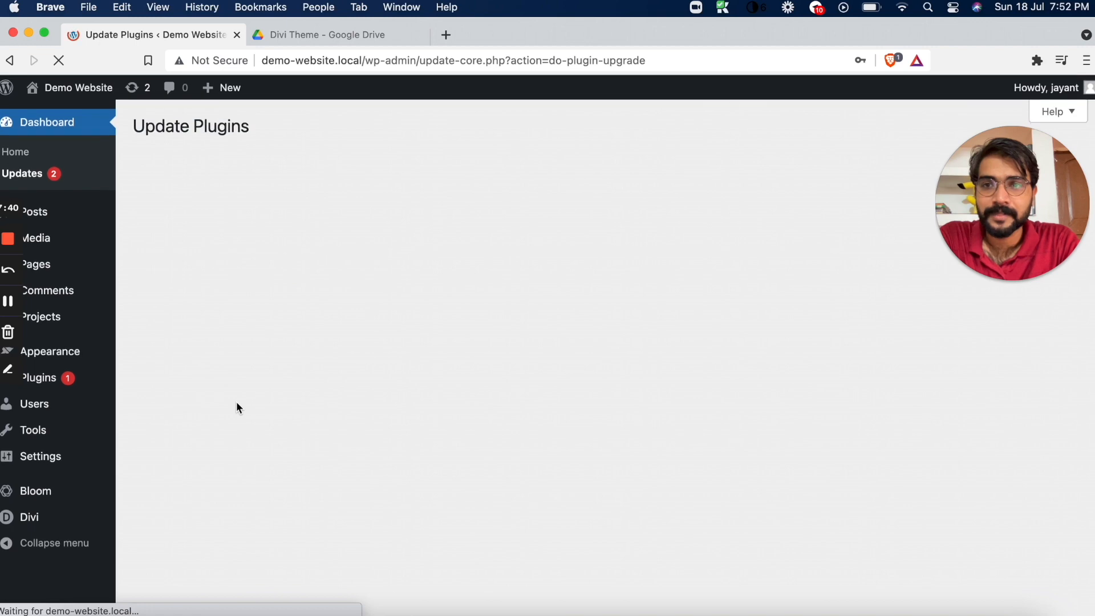
{"action": "left_click", "coordinate": [339, 33]}
{"action": "left_click", "coordinate": [421, 35]}
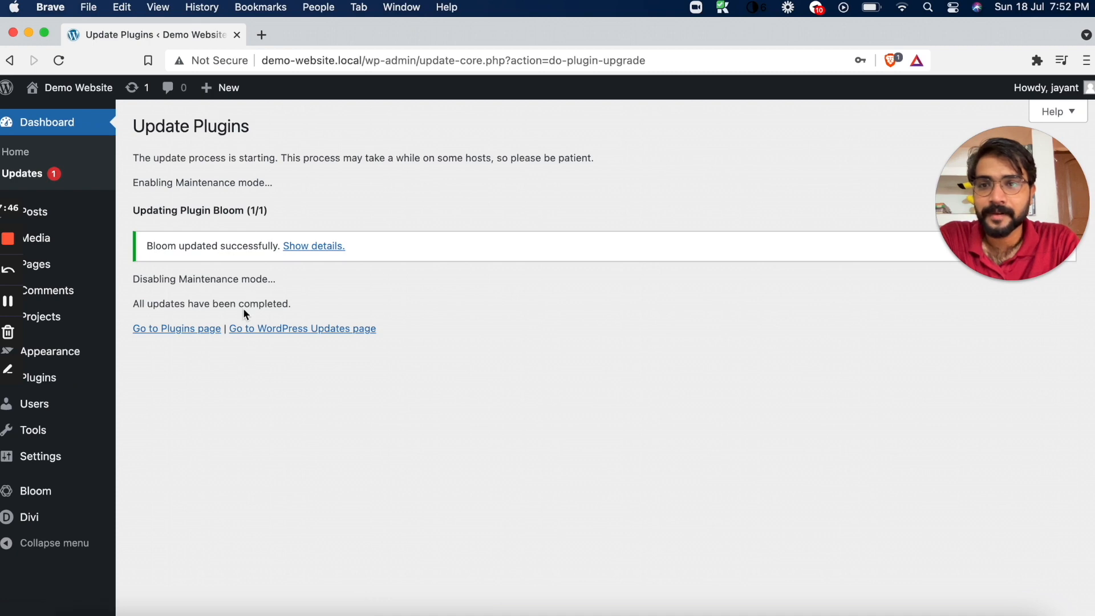
Return to the WordPress updates page and update the Divi theme
{"action": "left_click", "coordinate": [135, 93]}
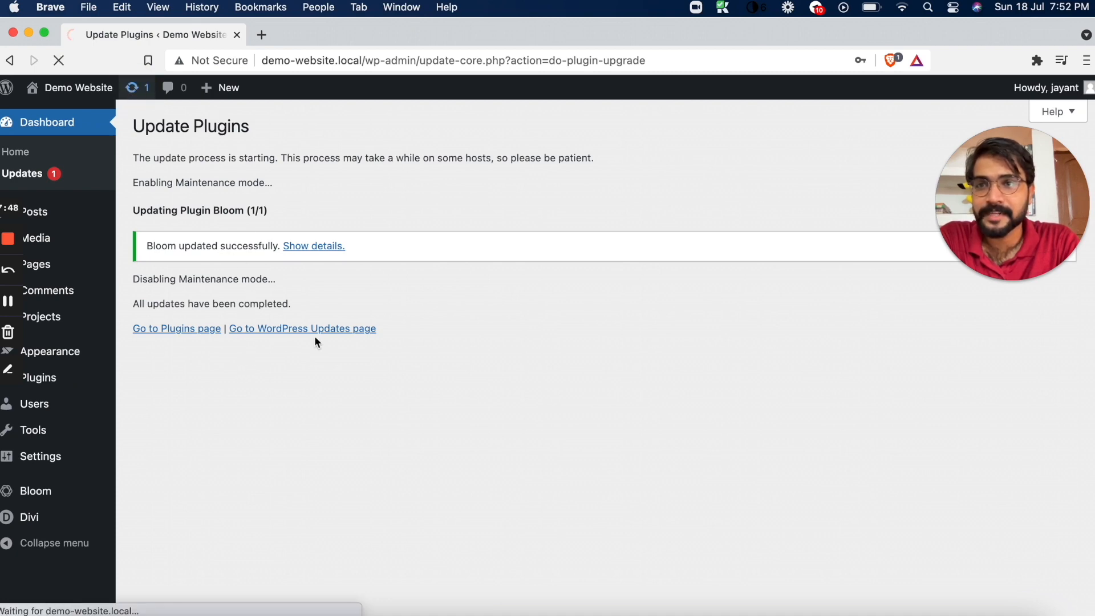
{"action": "scroll", "coordinate": [316, 343], "scroll_direction": "down", "scroll_amount": 5}
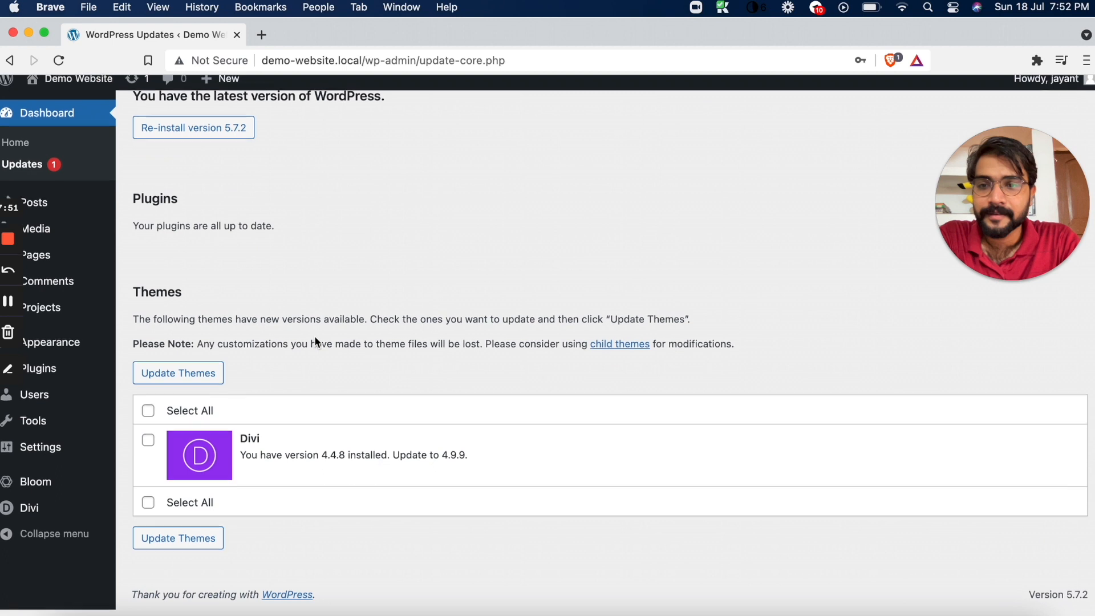
{"action": "left_click", "coordinate": [150, 450]}
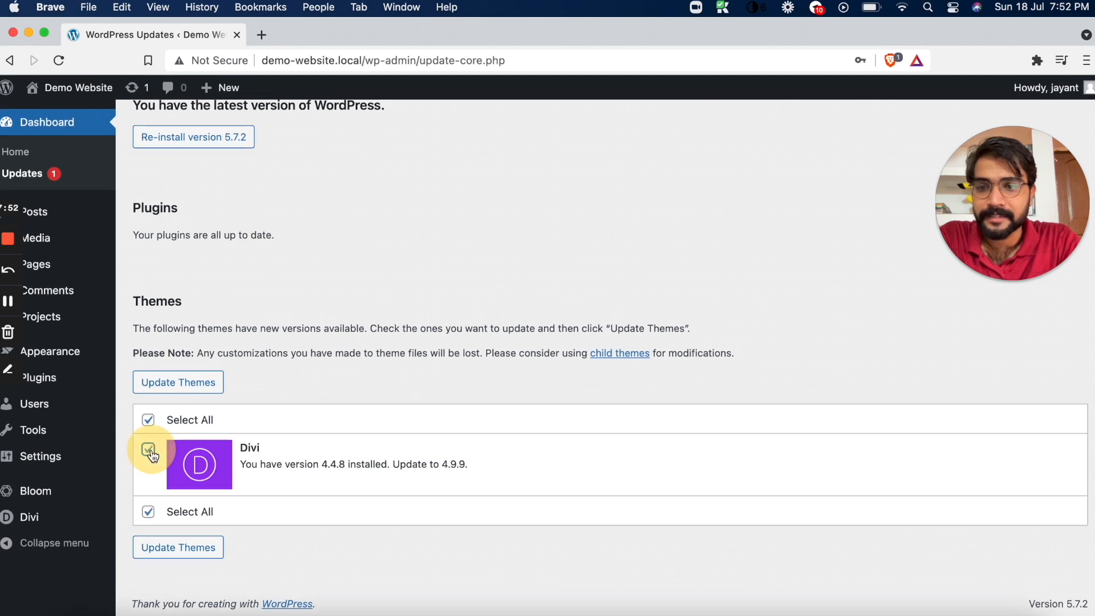
{"action": "left_click", "coordinate": [197, 390]}
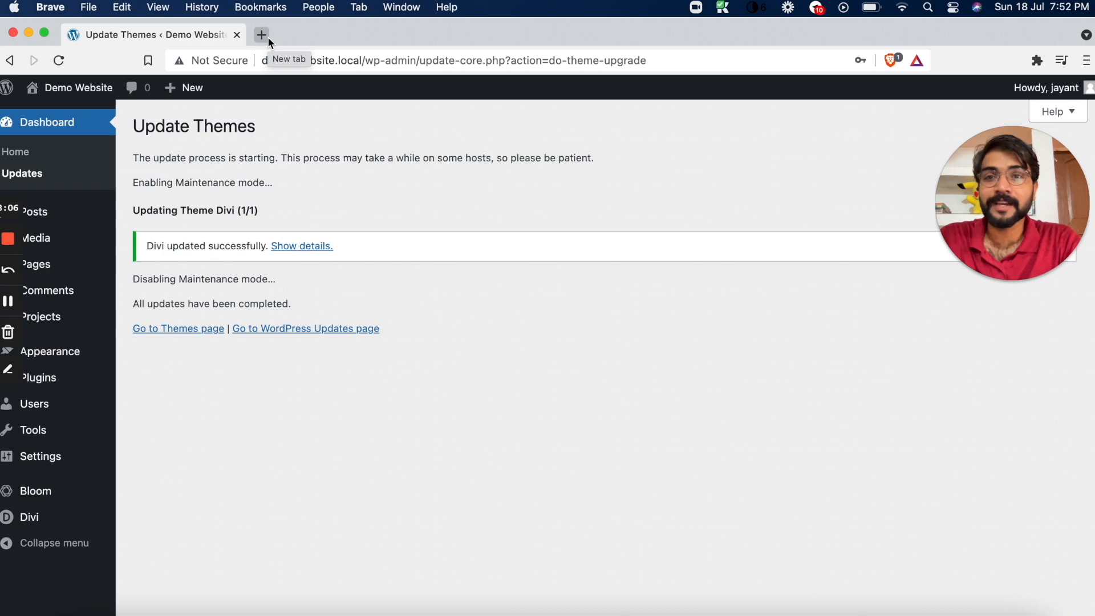
{"action": "mouse_move", "coordinate": [44, 501]}
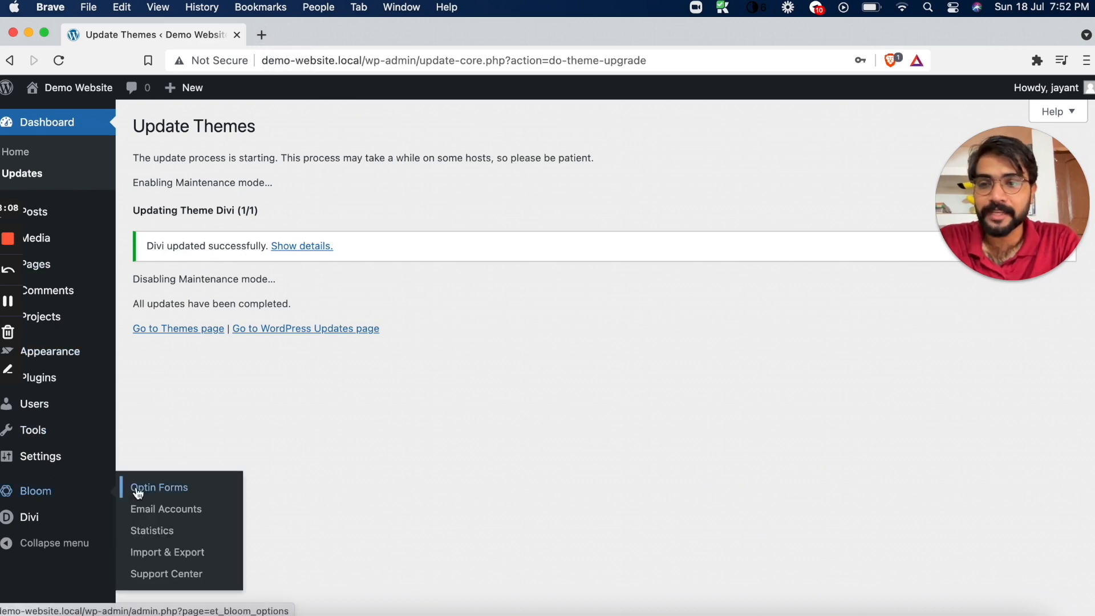
{"action": "left_click", "coordinate": [149, 509]}
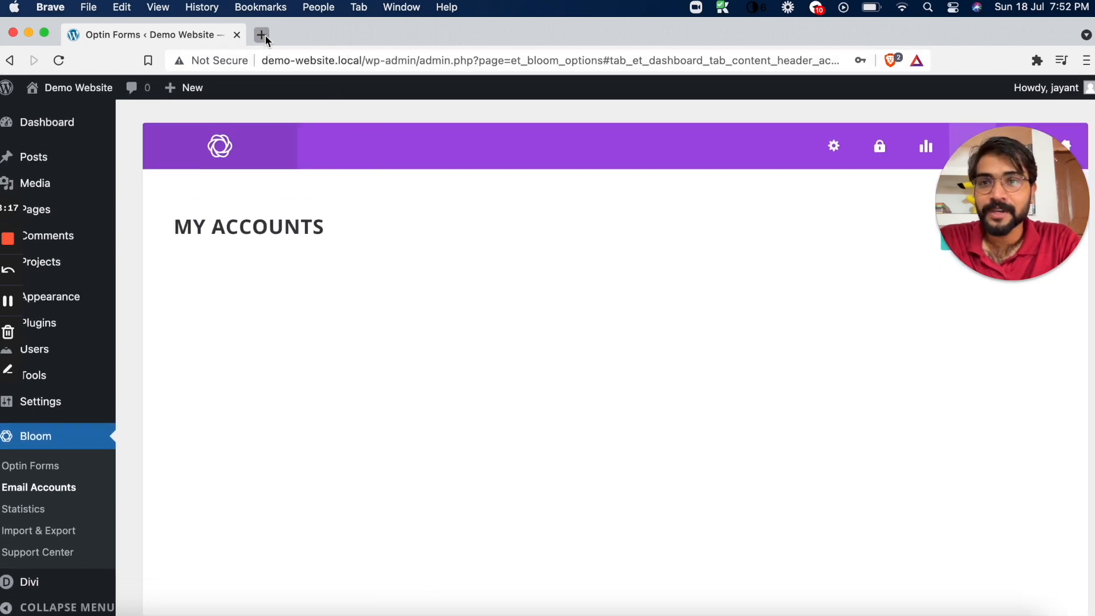
{"action": "left_click", "coordinate": [262, 34]}
{"action": "type", "text": "convert"}
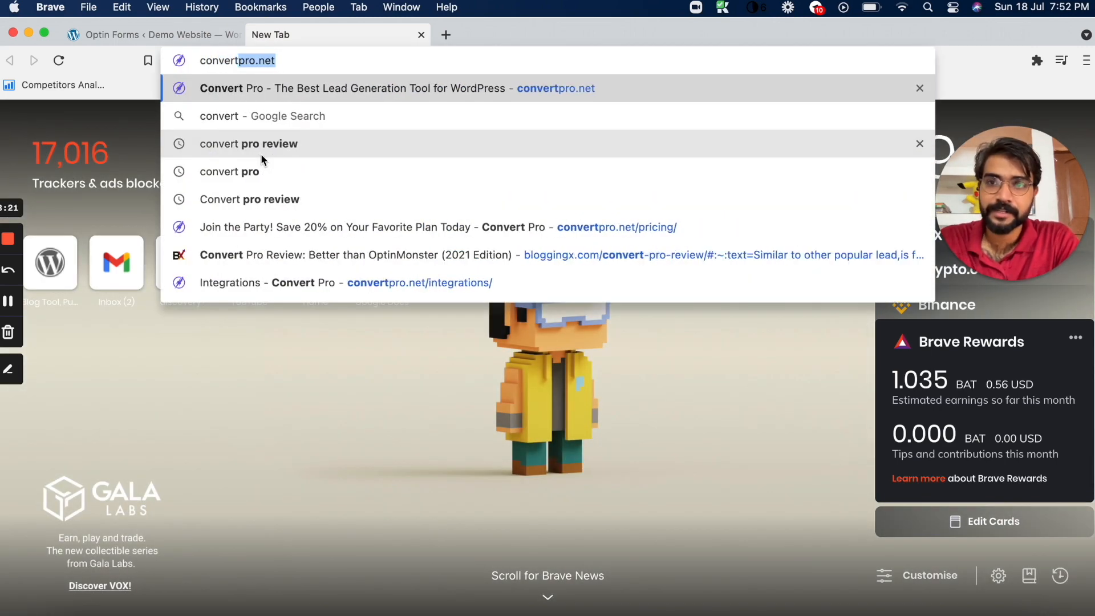
{"action": "type", "text": "kit.com"}
{"action": "key", "text": "Return"}
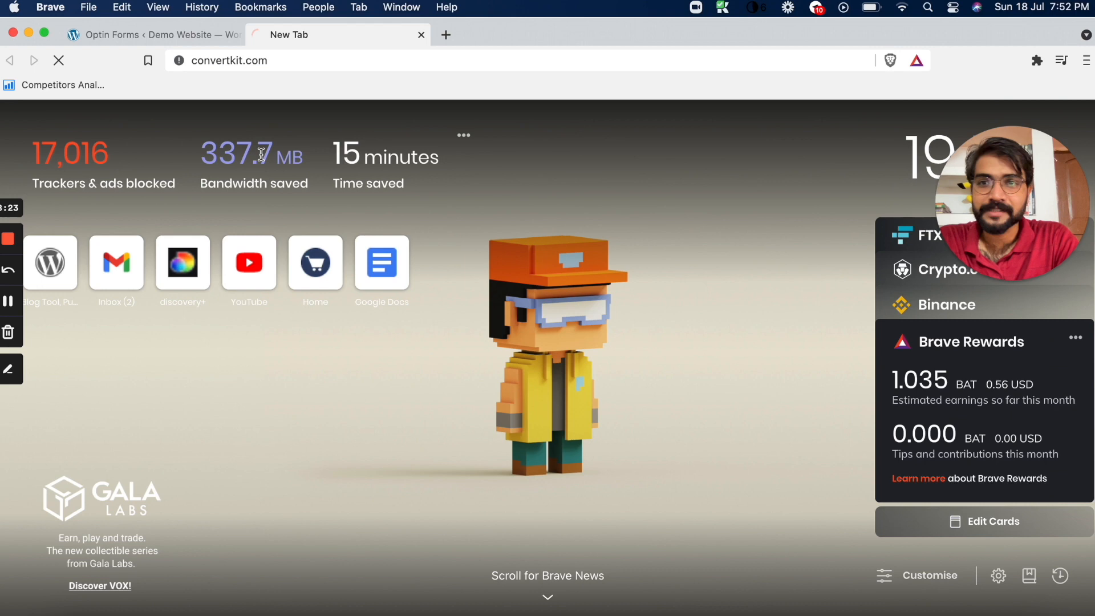
{"action": "left_click_drag", "start_coordinate": [1077, 207], "coordinate": [1072, 448]}
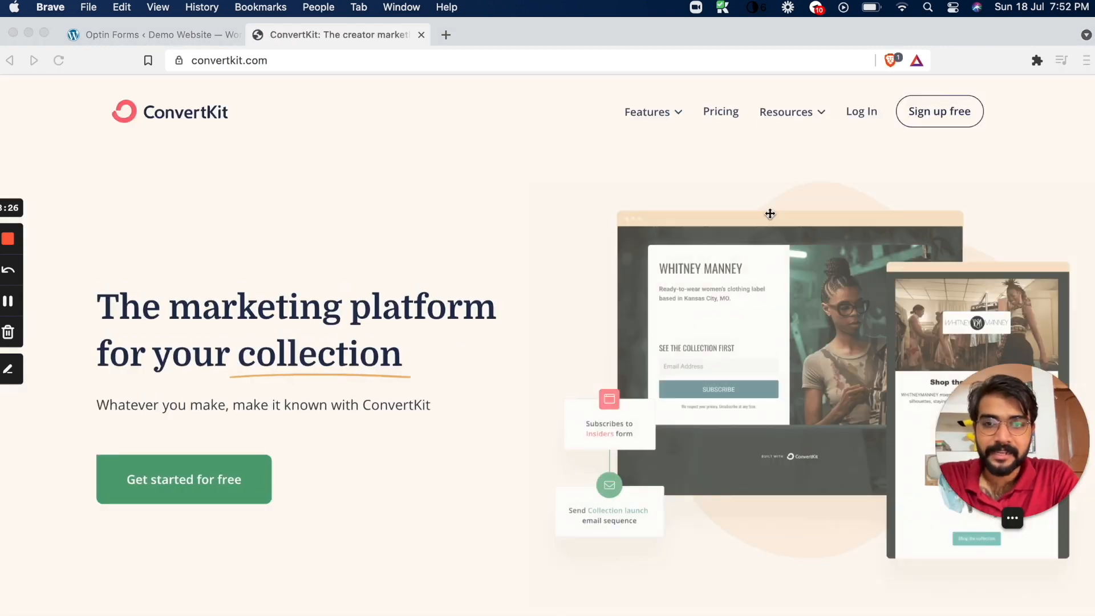
{"action": "left_click", "coordinate": [425, 170]}
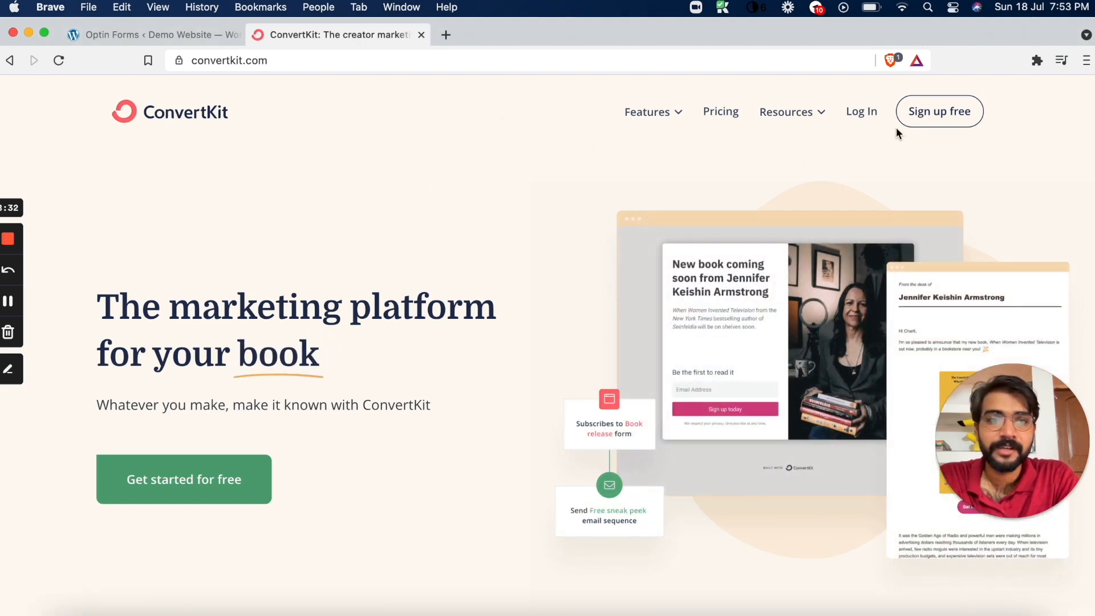
Start ConvertKit's free sign-up and complete the security check by selecting every truck image in both rounds
{"action": "left_click", "coordinate": [925, 122]}
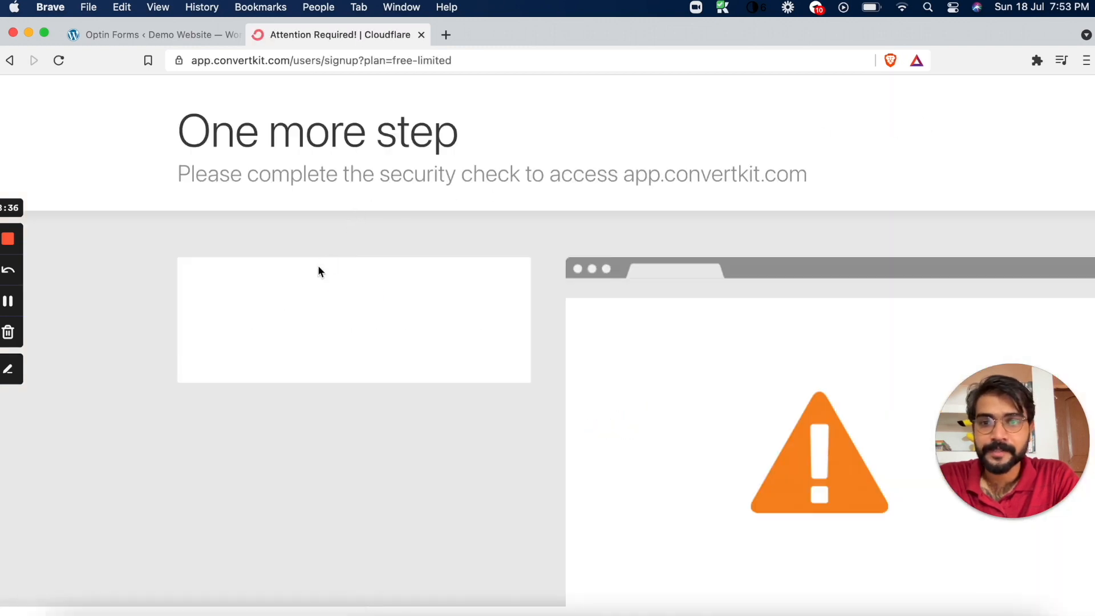
{"action": "left_click", "coordinate": [257, 314]}
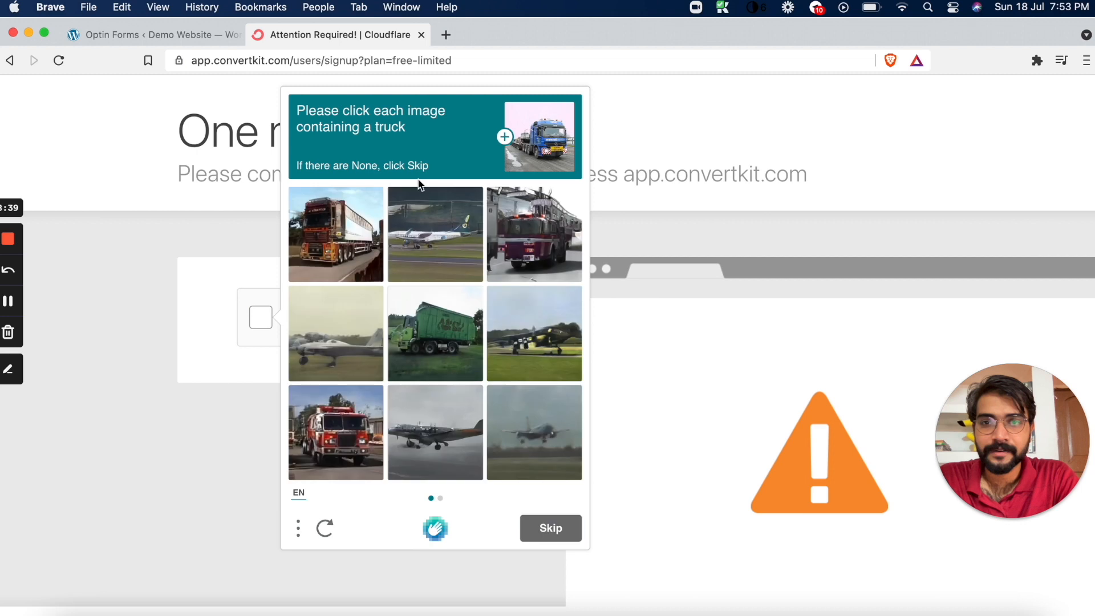
{"action": "left_click", "coordinate": [532, 232]}
{"action": "left_click", "coordinate": [440, 332]}
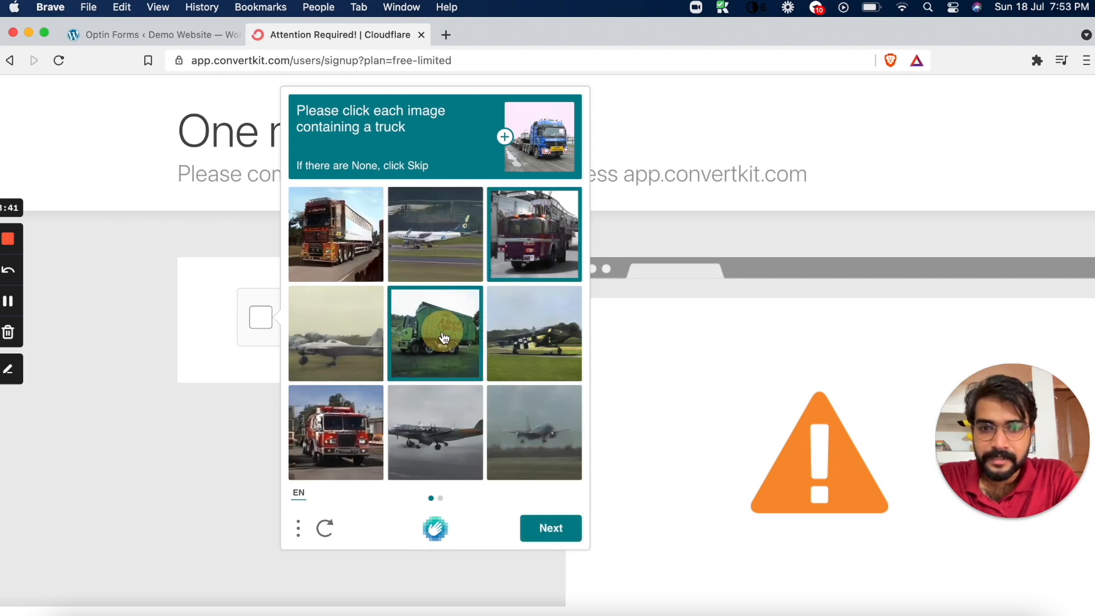
{"action": "left_click", "coordinate": [337, 228]}
{"action": "left_click", "coordinate": [312, 442]}
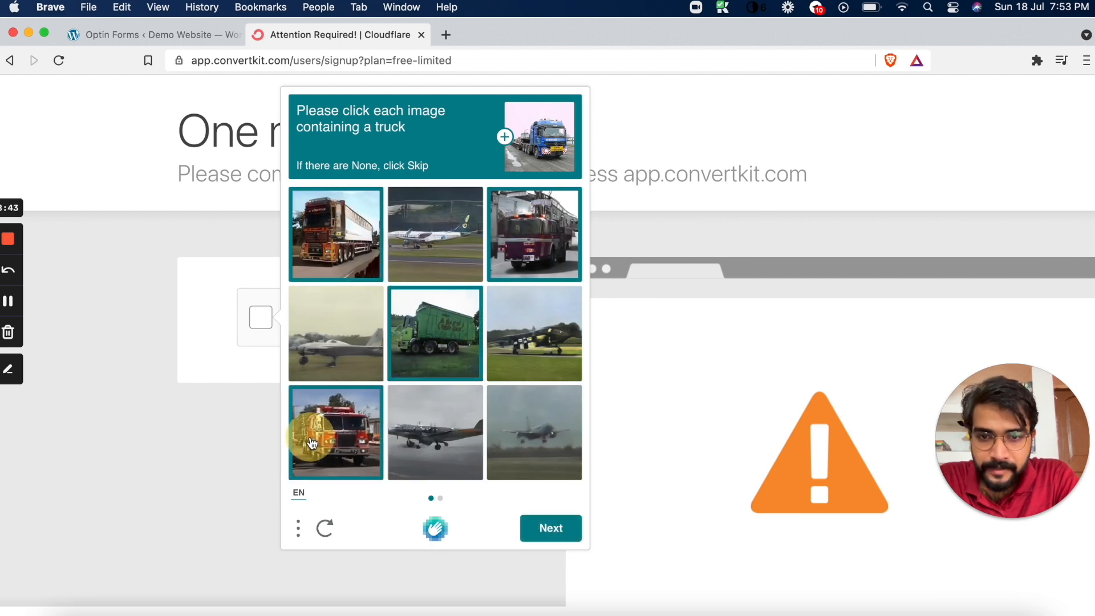
{"action": "left_click", "coordinate": [551, 527]}
{"action": "left_click", "coordinate": [549, 450]}
{"action": "left_click", "coordinate": [442, 338]}
{"action": "left_click", "coordinate": [349, 330]}
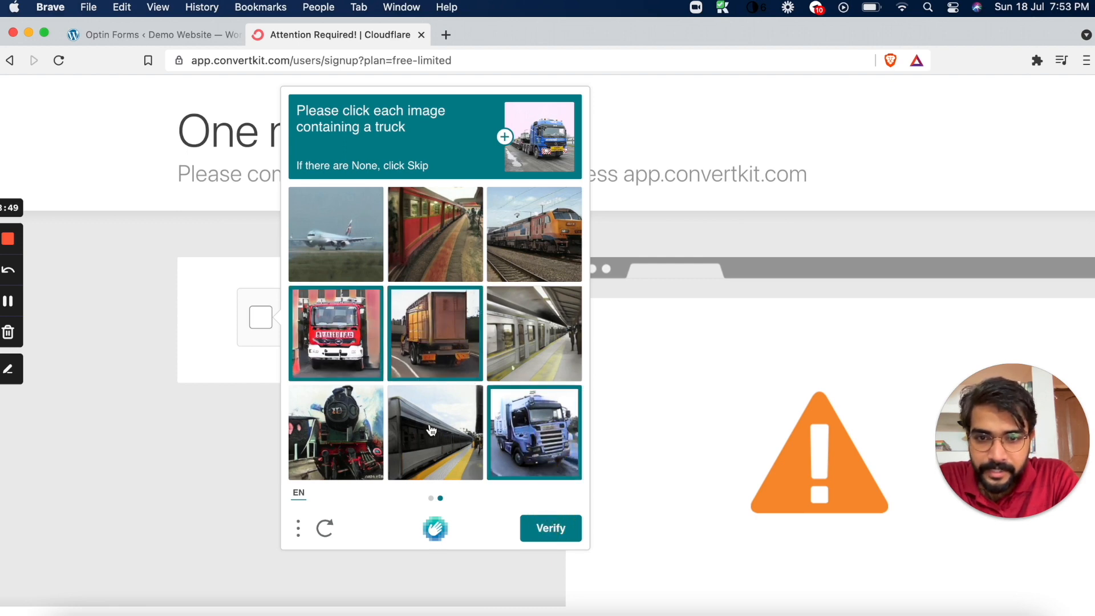
{"action": "left_click", "coordinate": [570, 528]}
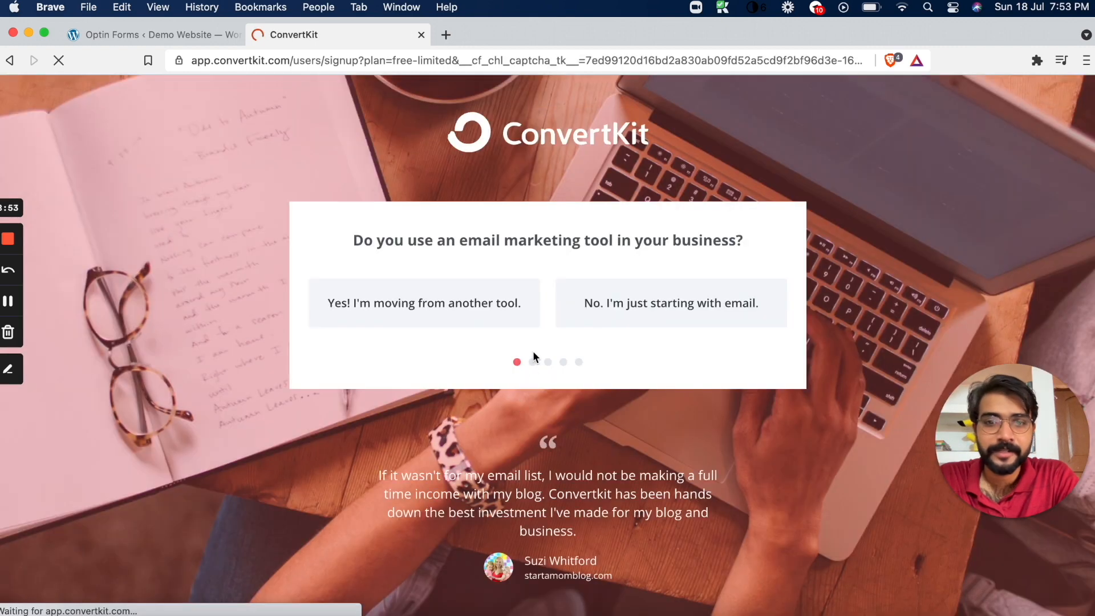
Answer that the business is just starting with email and complete the following question to reach the website platform choice
{"action": "left_click", "coordinate": [668, 314]}
{"action": "left_click_drag", "start_coordinate": [362, 265], "coordinate": [734, 279]}
{"action": "left_click", "coordinate": [507, 312]}
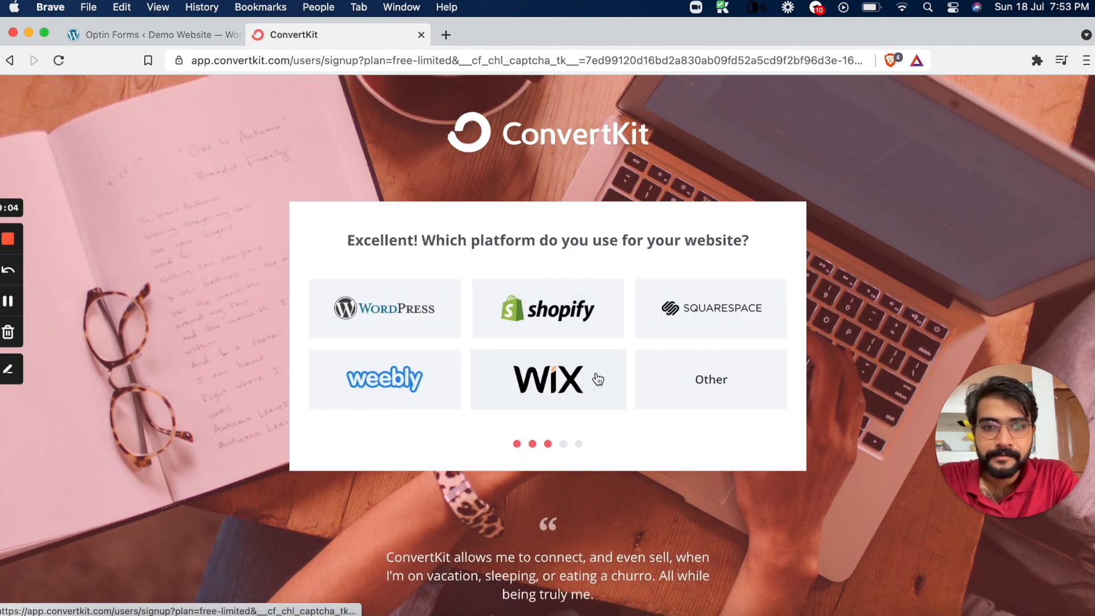
{"action": "left_click", "coordinate": [723, 390]}
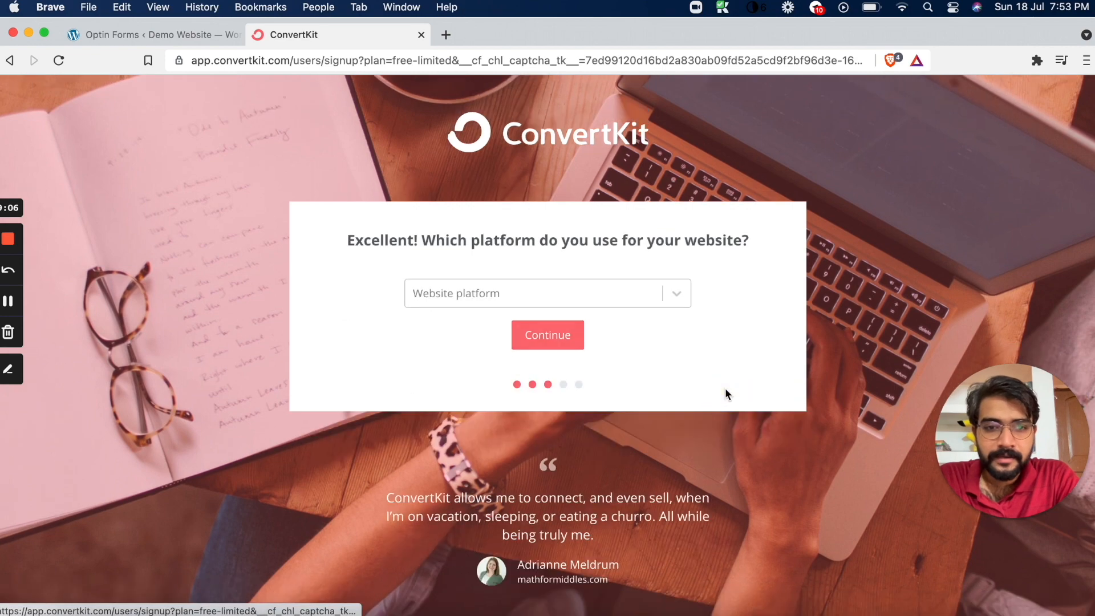
{"action": "left_click", "coordinate": [677, 292]}
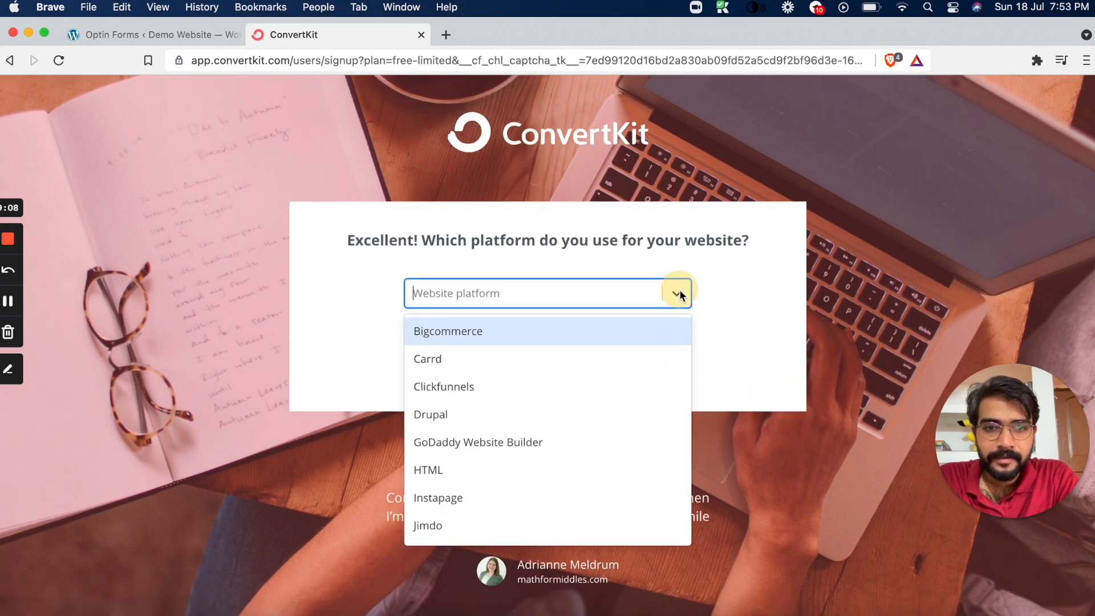
{"action": "left_click", "coordinate": [744, 295]}
{"action": "scroll", "coordinate": [689, 313], "scroll_direction": "left", "scroll_amount": 5}
{"action": "scroll", "coordinate": [690, 317], "scroll_direction": "left", "scroll_amount": 5}
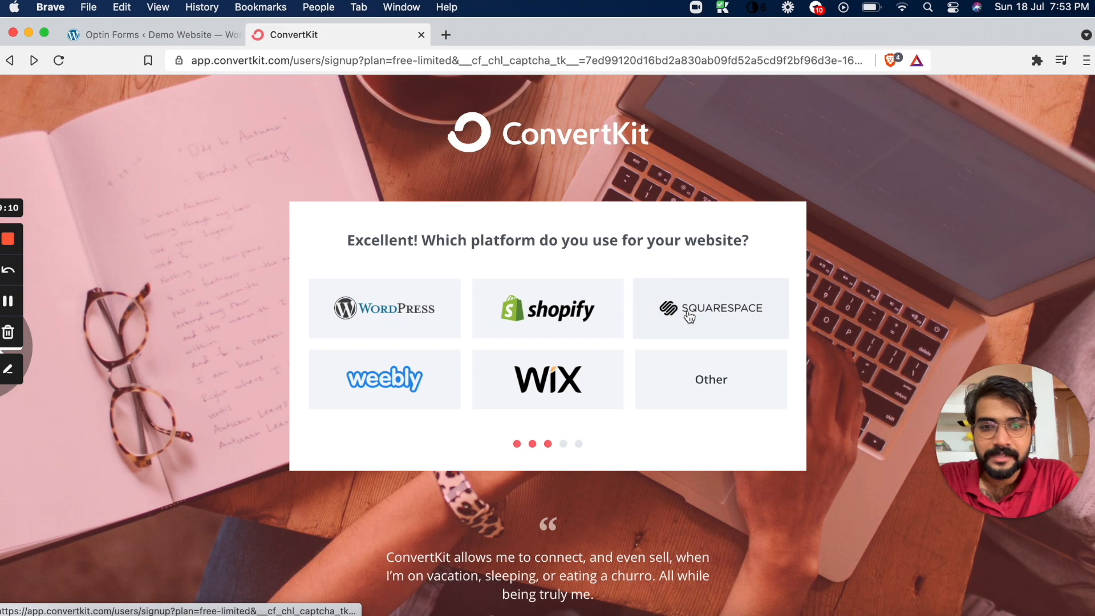
Choose Squarespace as the website platform and Blogger as the creator type, and continue to the log-in details
{"action": "left_click", "coordinate": [688, 323]}
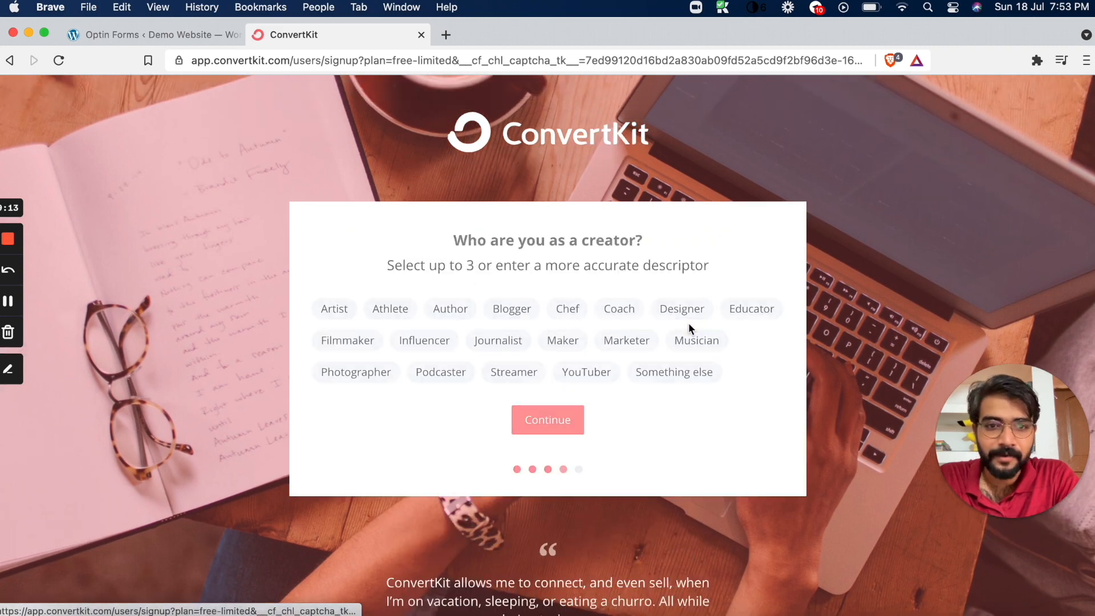
{"action": "left_click", "coordinate": [509, 310]}
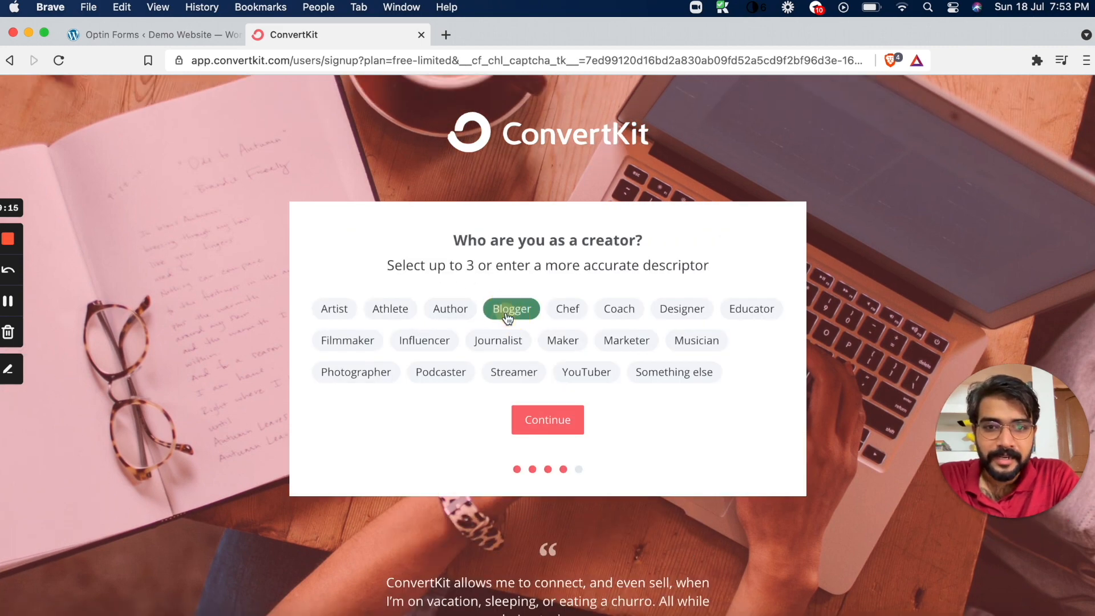
{"action": "left_click", "coordinate": [546, 422]}
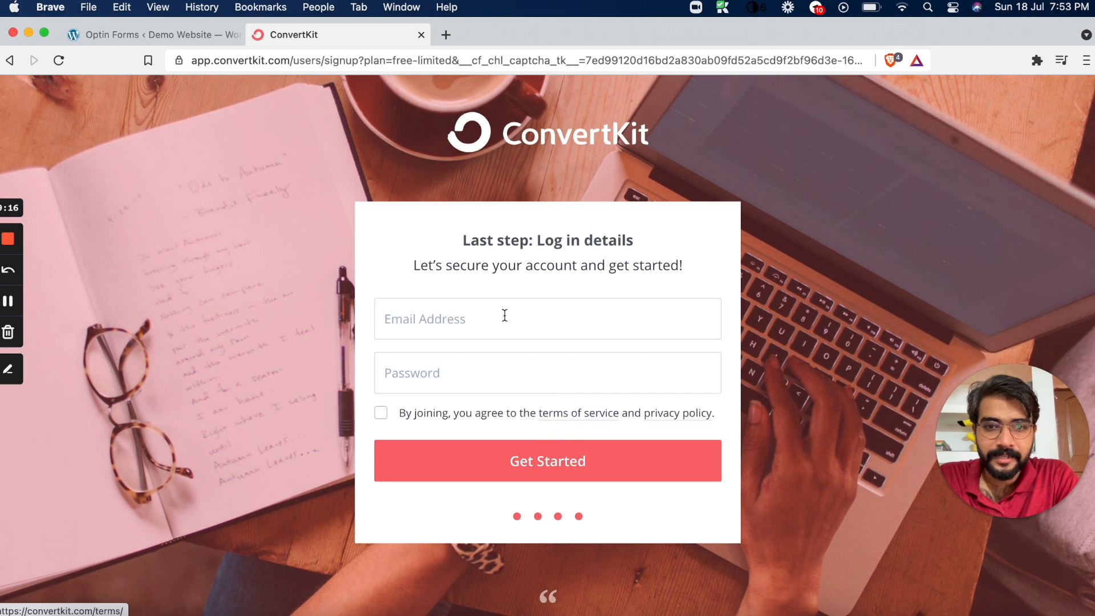
Fill in the account's email address and password, agree to the terms of service and create the ConvertKit account
{"action": "left_click", "coordinate": [503, 313]}
{"action": "key", "text": "super+a"}
{"action": "key", "text": "BackSpace"}
{"action": "type", "text": "m"}
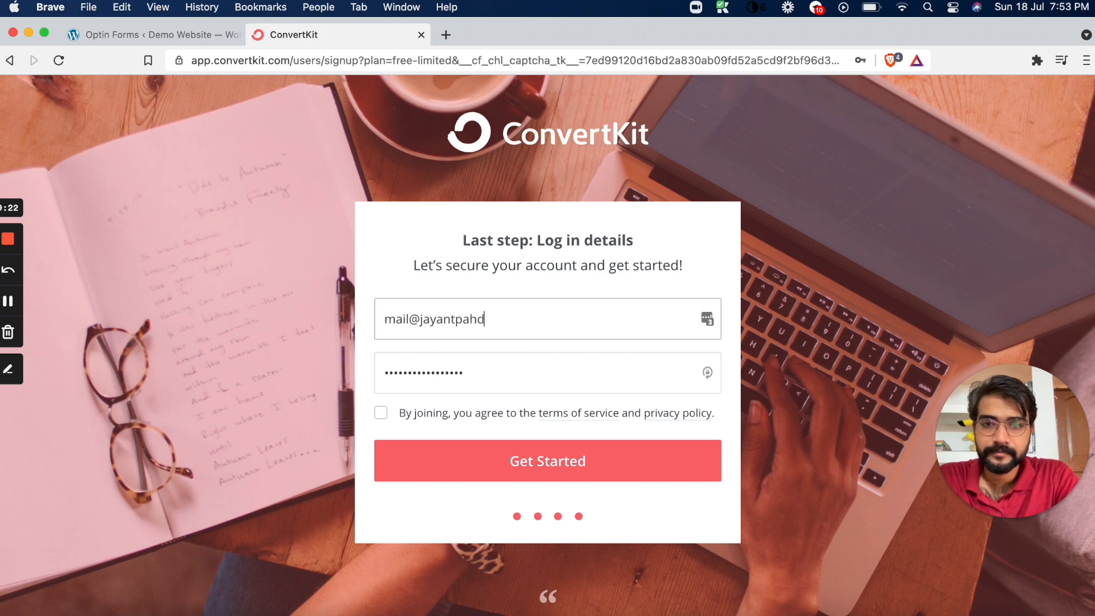
{"action": "key", "text": "Tab"}
{"action": "type", "text": "a"}
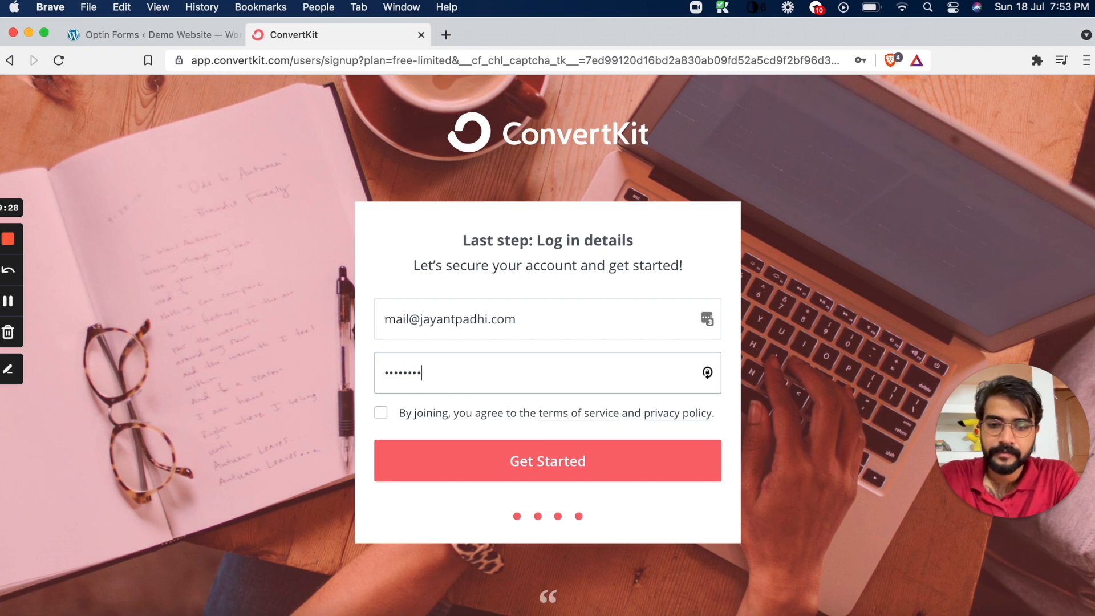
{"action": "left_click", "coordinate": [380, 412]}
{"action": "left_click", "coordinate": [455, 458]}
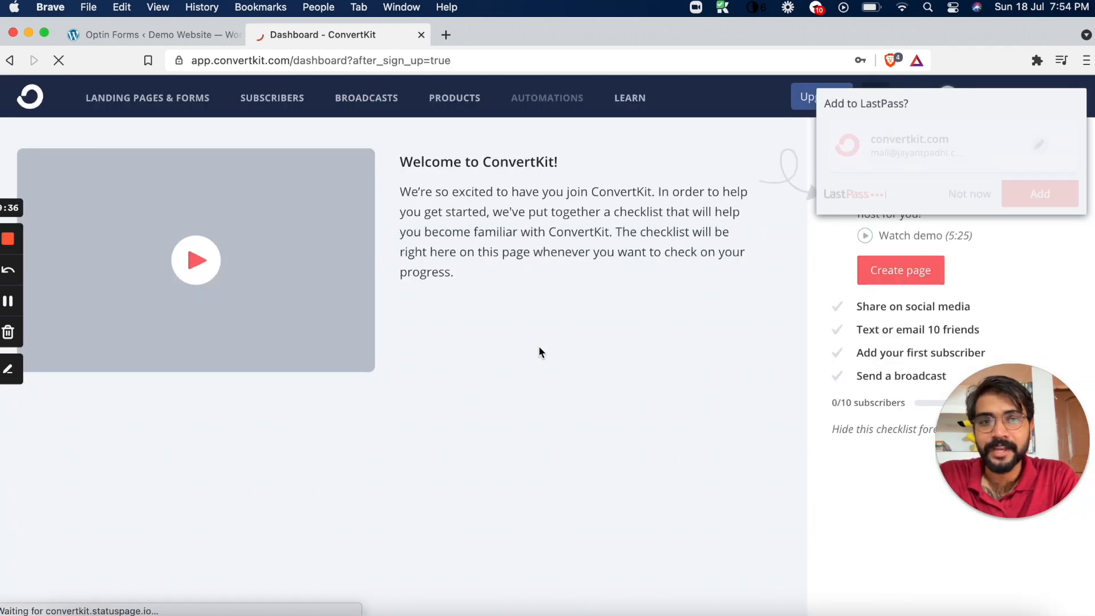
{"action": "left_click", "coordinate": [890, 190]}
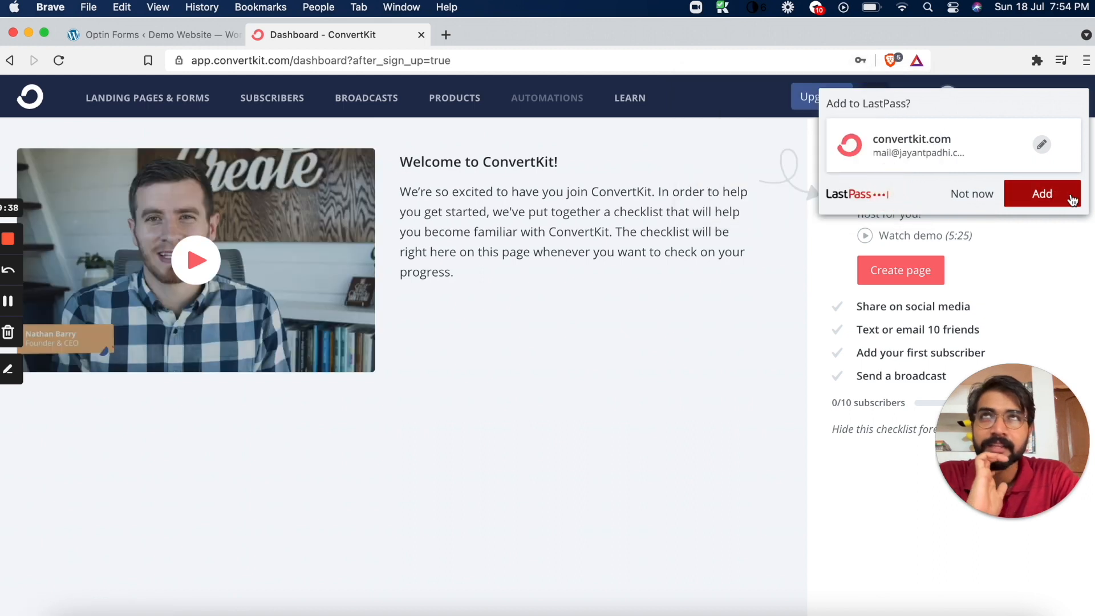
Save the new ConvertKit login to LastPass and open the account options on the dashboard
{"action": "left_click", "coordinate": [1049, 194]}
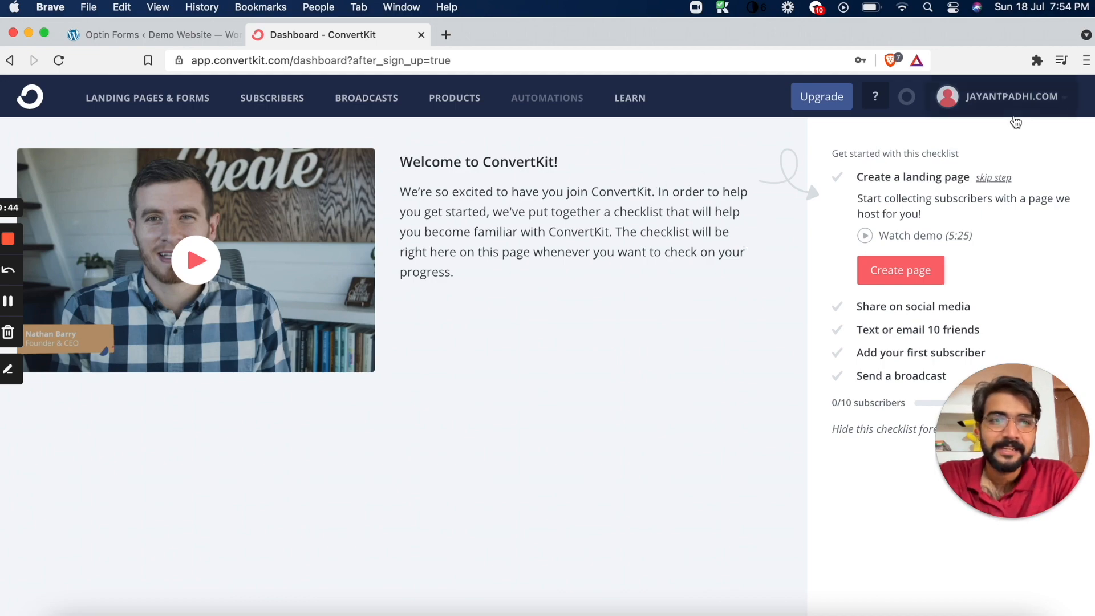
{"action": "left_click", "coordinate": [1010, 98]}
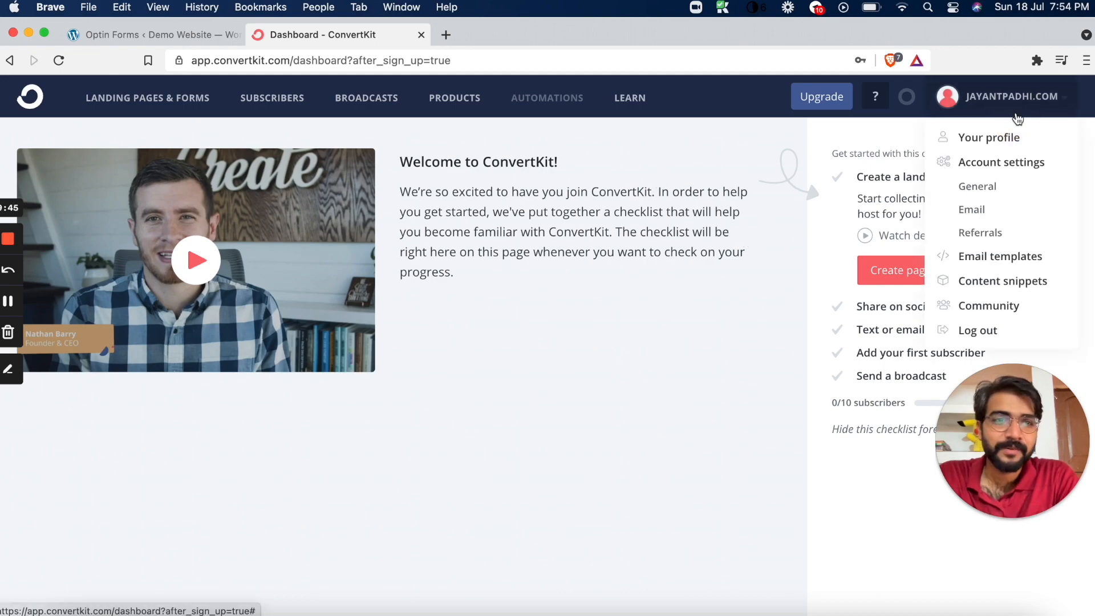
Open Gmail in a new tab, verify the address through ConvertKit's confirmation email, and close the two redundant tabs
{"action": "left_click", "coordinate": [444, 37]}
{"action": "type", "text": "mail.google.com"}
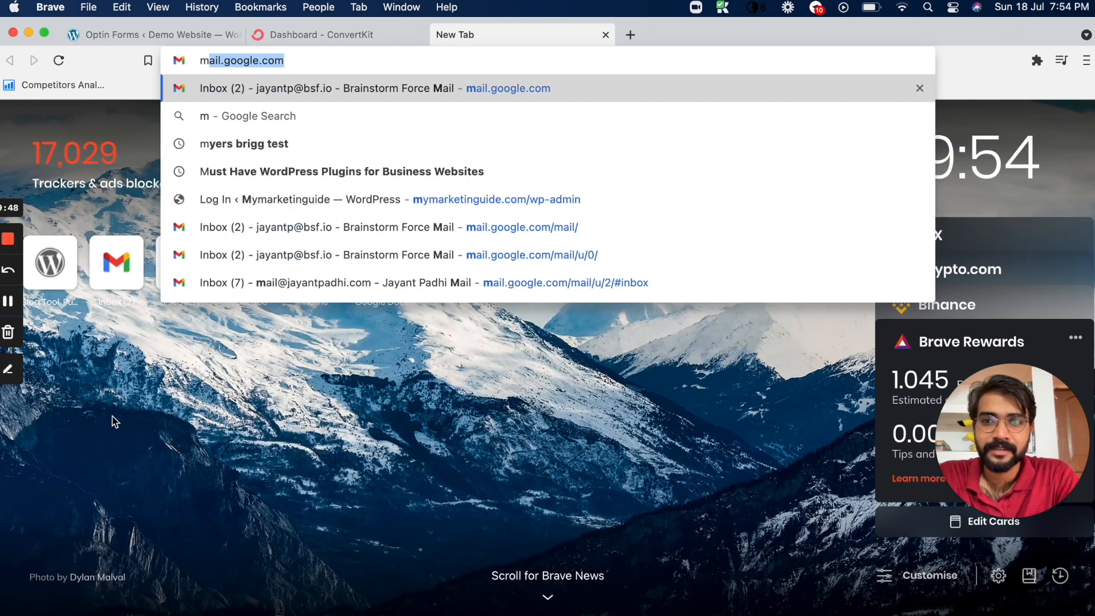
{"action": "left_click", "coordinate": [100, 428]}
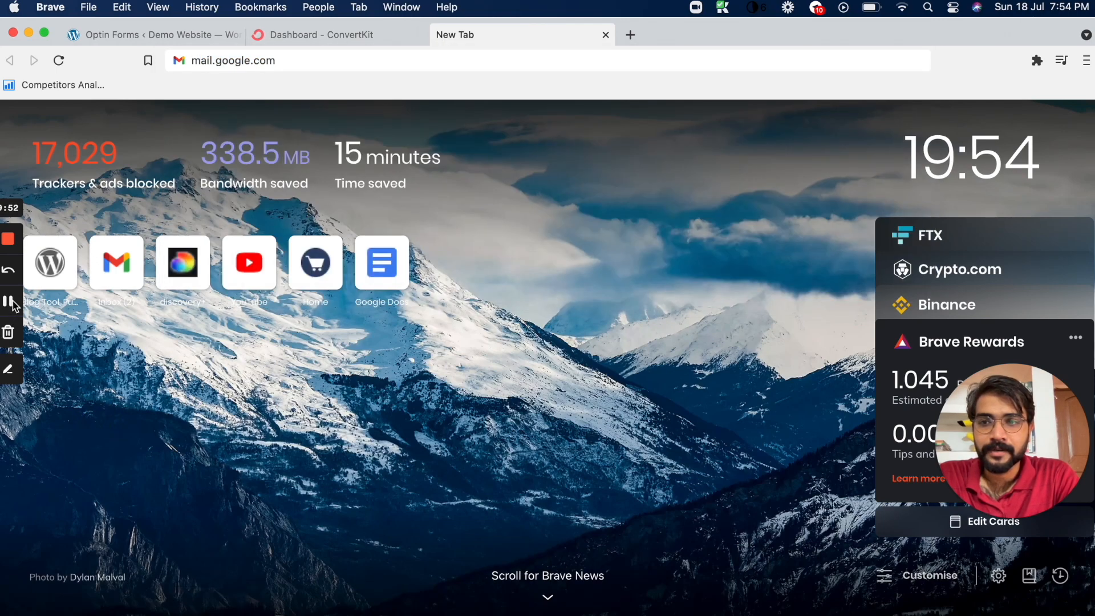
{"action": "left_click", "coordinate": [368, 35]}
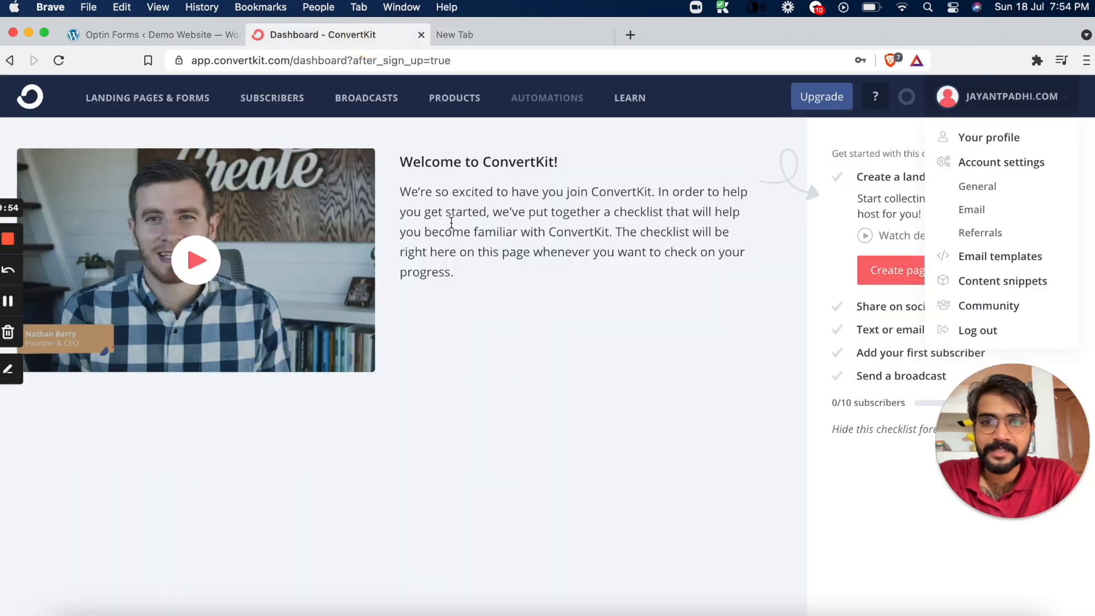
{"action": "left_click", "coordinate": [736, 378]}
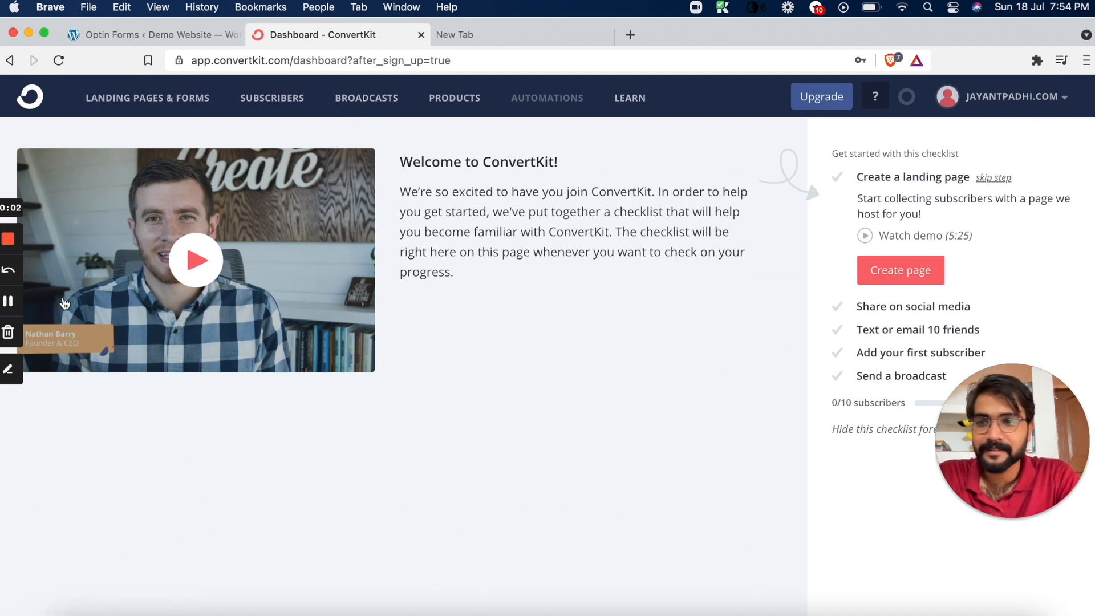
{"action": "left_click", "coordinate": [10, 303]}
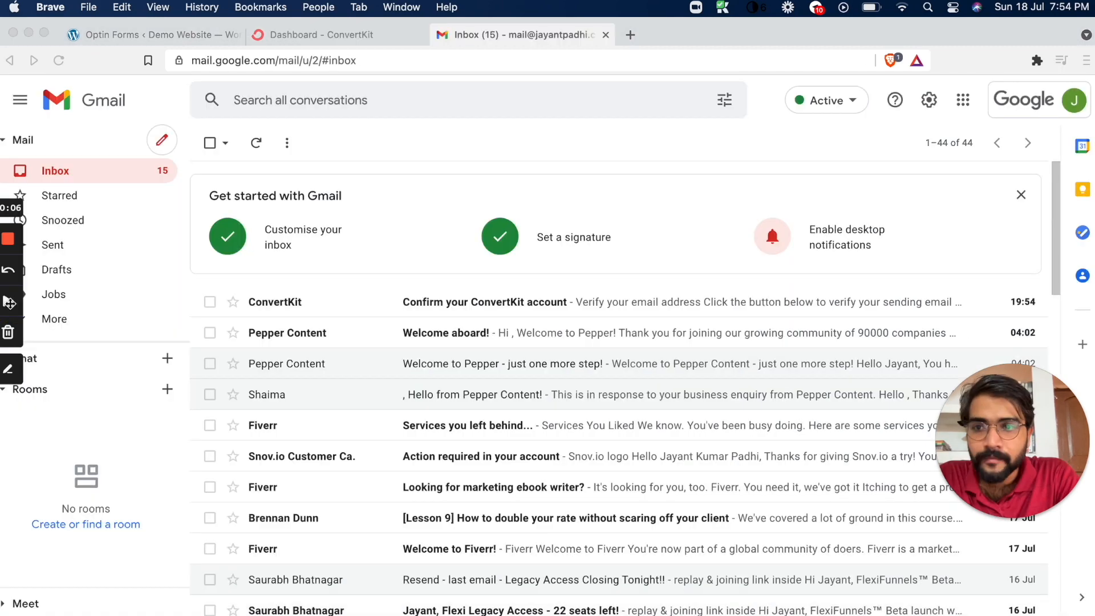
{"action": "left_click", "coordinate": [300, 303]}
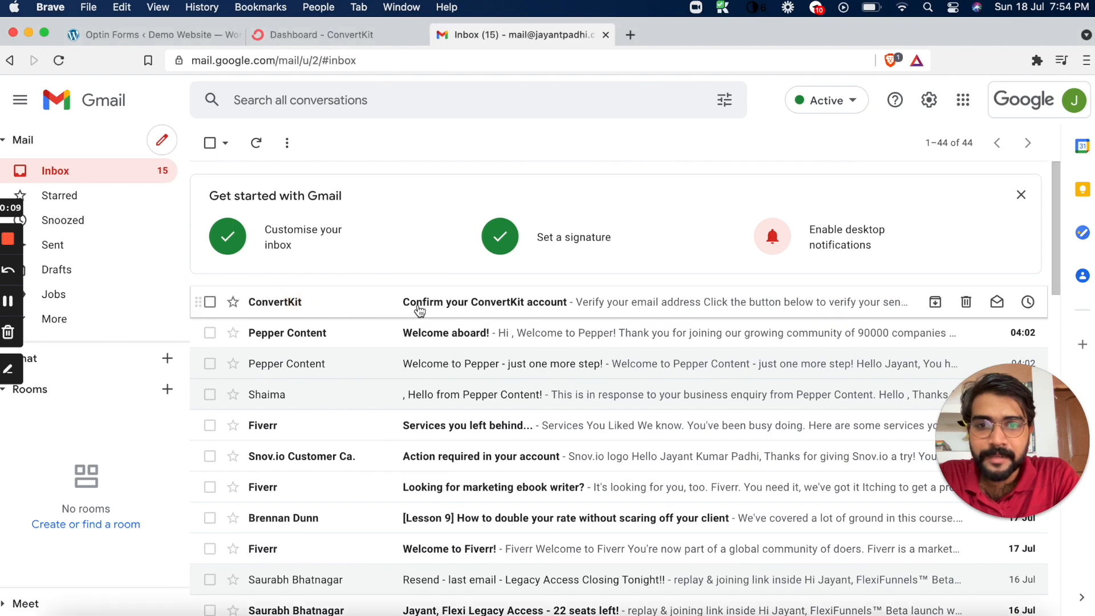
{"action": "left_click", "coordinate": [558, 307]}
{"action": "left_click", "coordinate": [606, 480]}
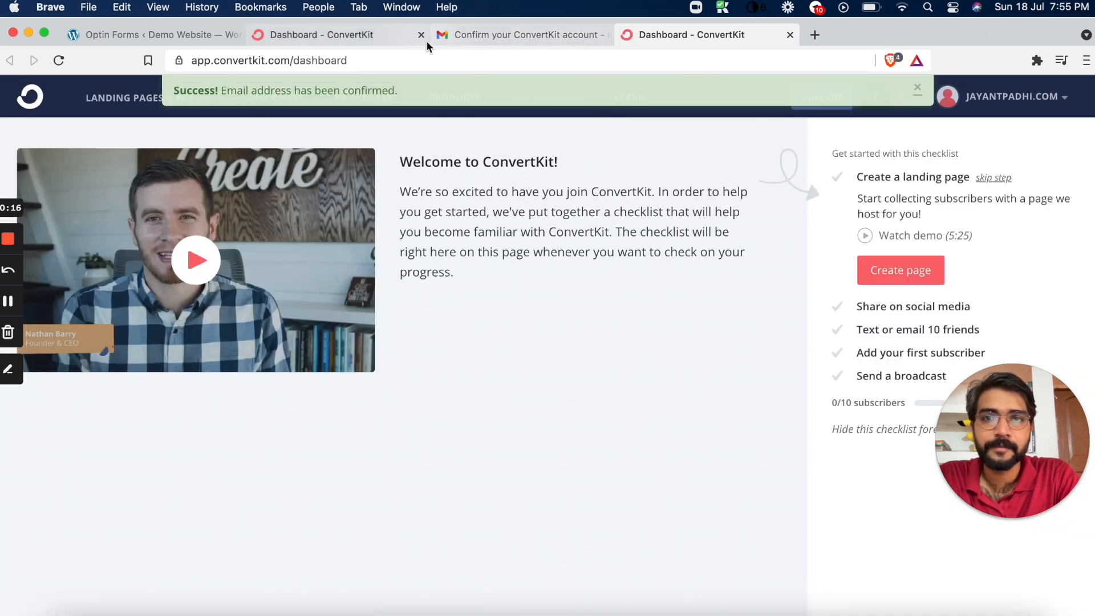
{"action": "left_click", "coordinate": [422, 35]}
{"action": "left_click", "coordinate": [422, 35]}
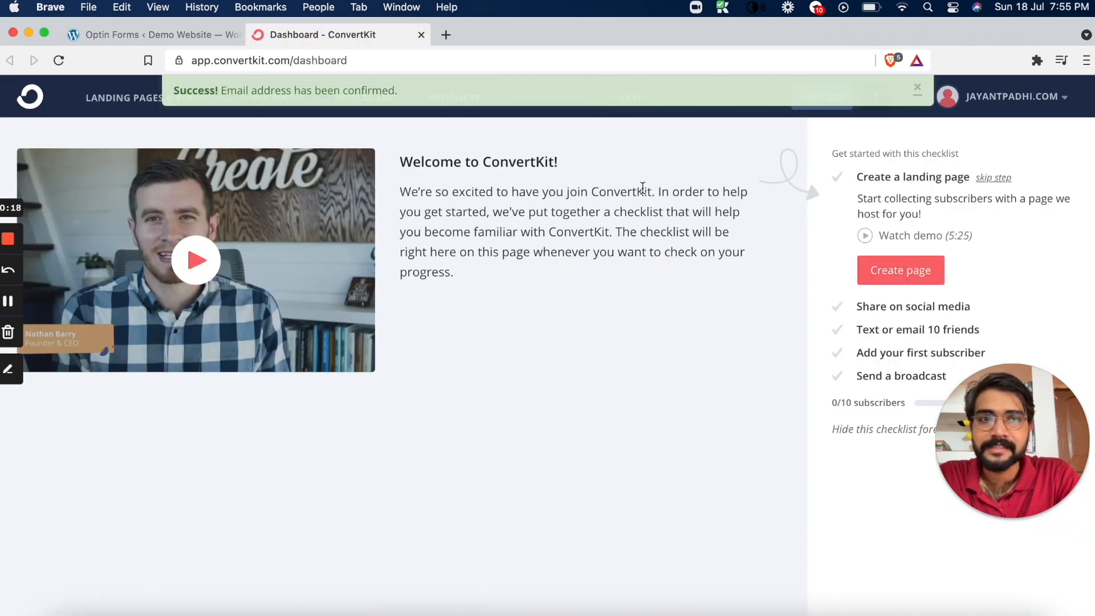
{"action": "left_click", "coordinate": [203, 36]}
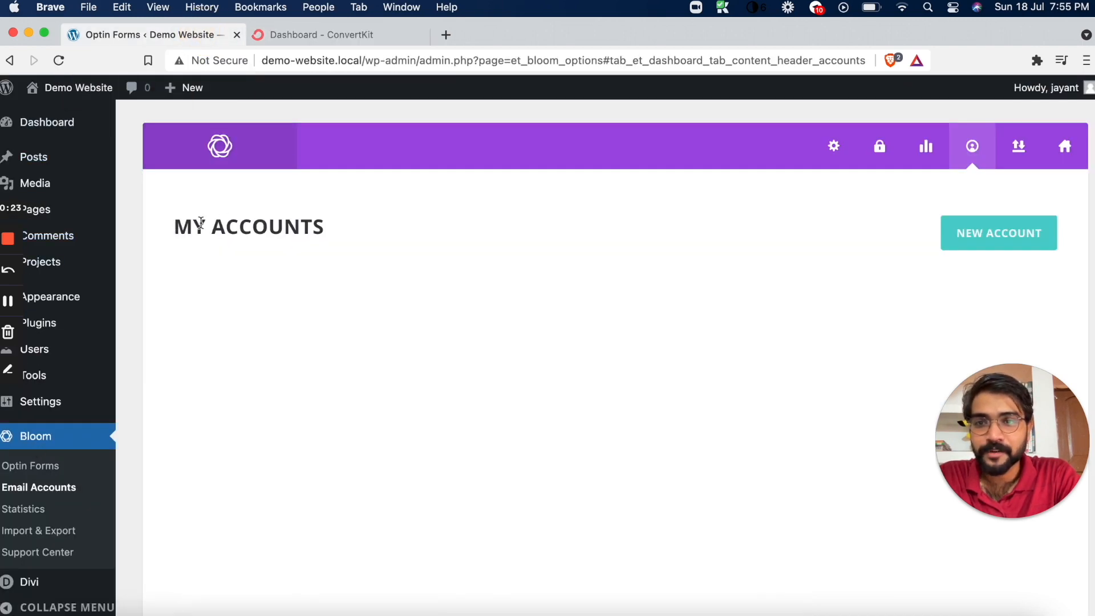
{"action": "left_click", "coordinate": [964, 242]}
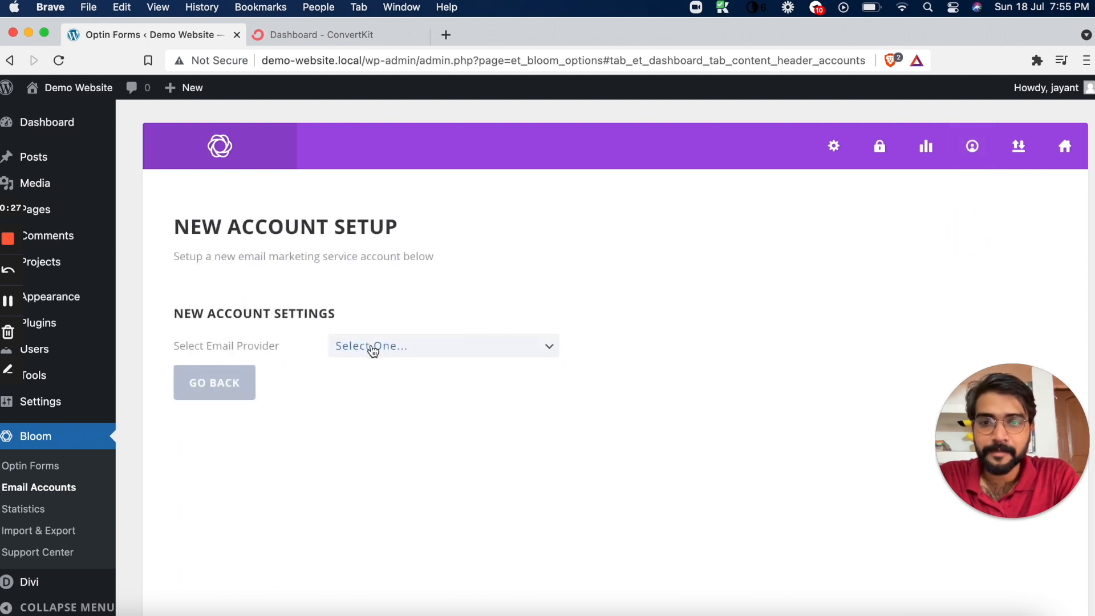
{"action": "left_click", "coordinate": [369, 347]}
{"action": "left_click", "coordinate": [377, 434]}
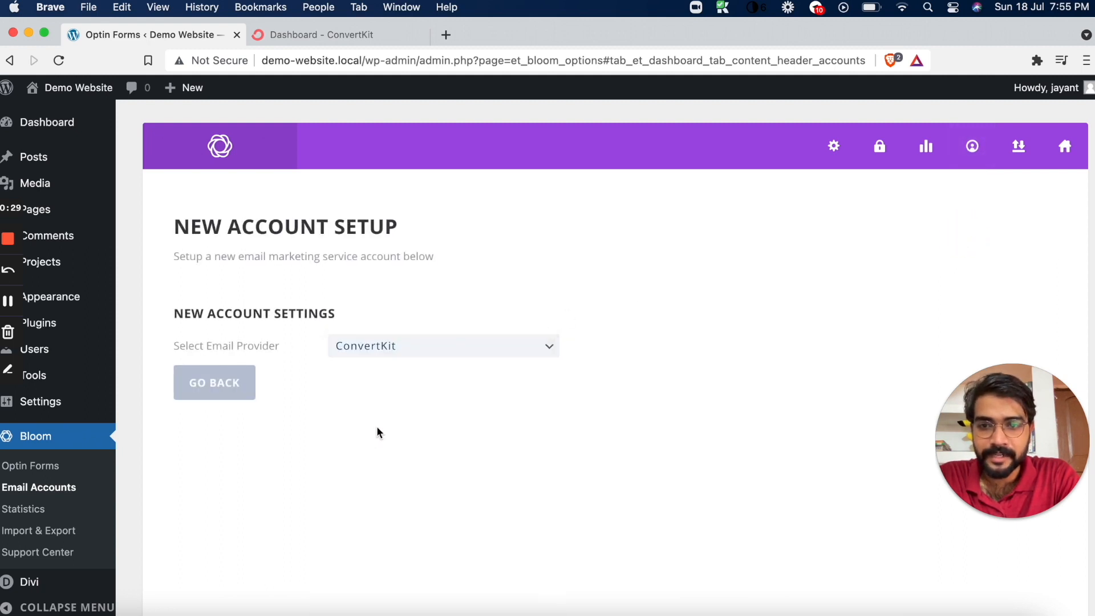
Enter the ConvertKit account's name, as used on its dashboard, as the account name in Bloom
{"action": "left_click", "coordinate": [361, 373]}
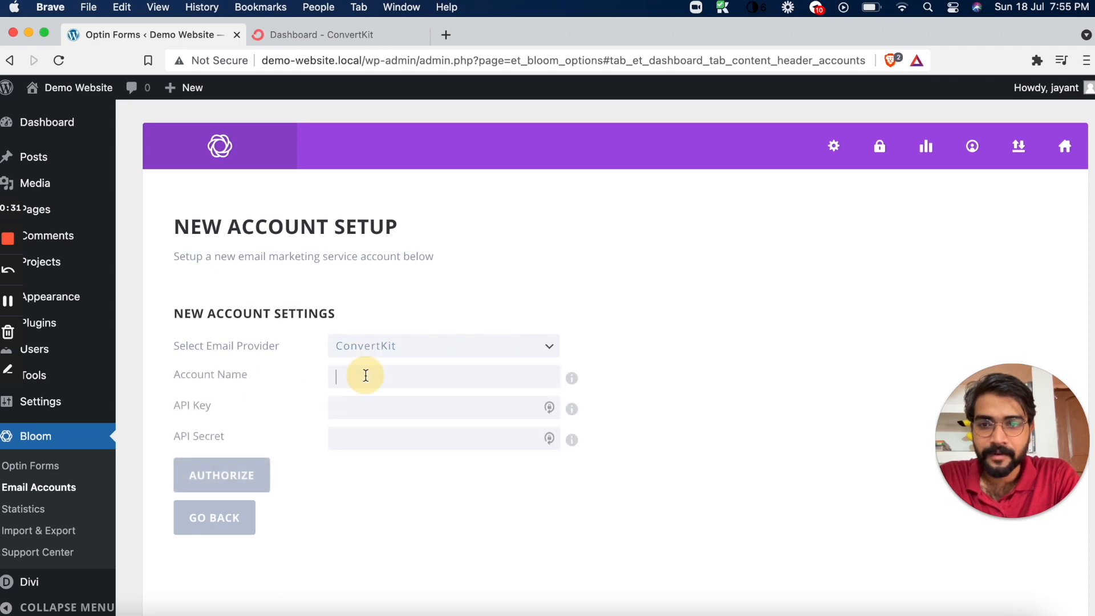
{"action": "left_click", "coordinate": [339, 36]}
{"action": "left_click", "coordinate": [195, 34]}
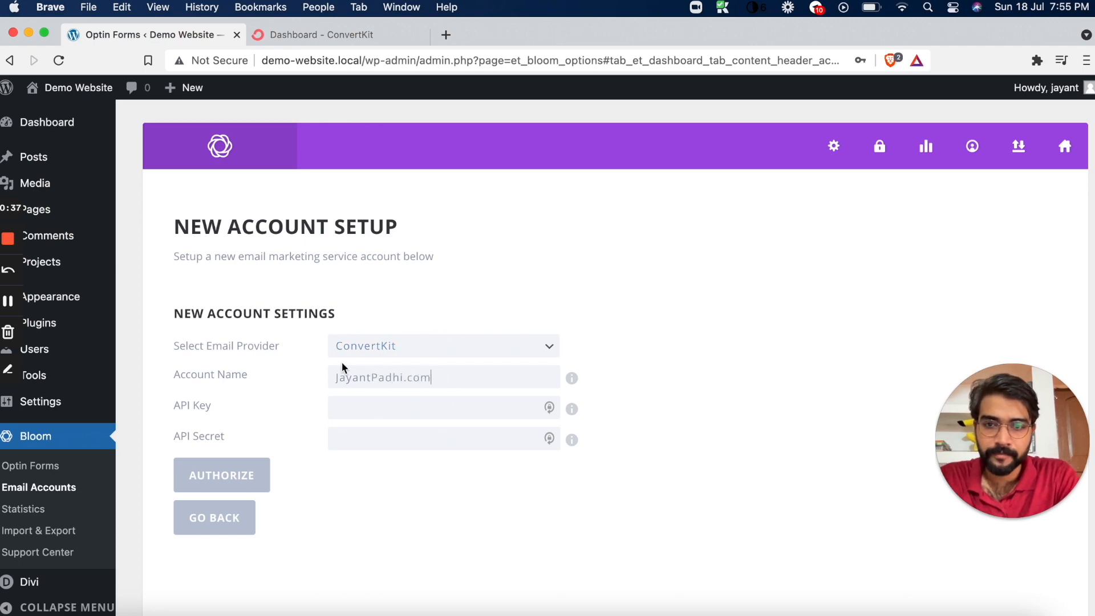
Copy the API key from ConvertKit's account settings and paste it into the API Key field of the new Bloom account
{"action": "left_click", "coordinate": [329, 35]}
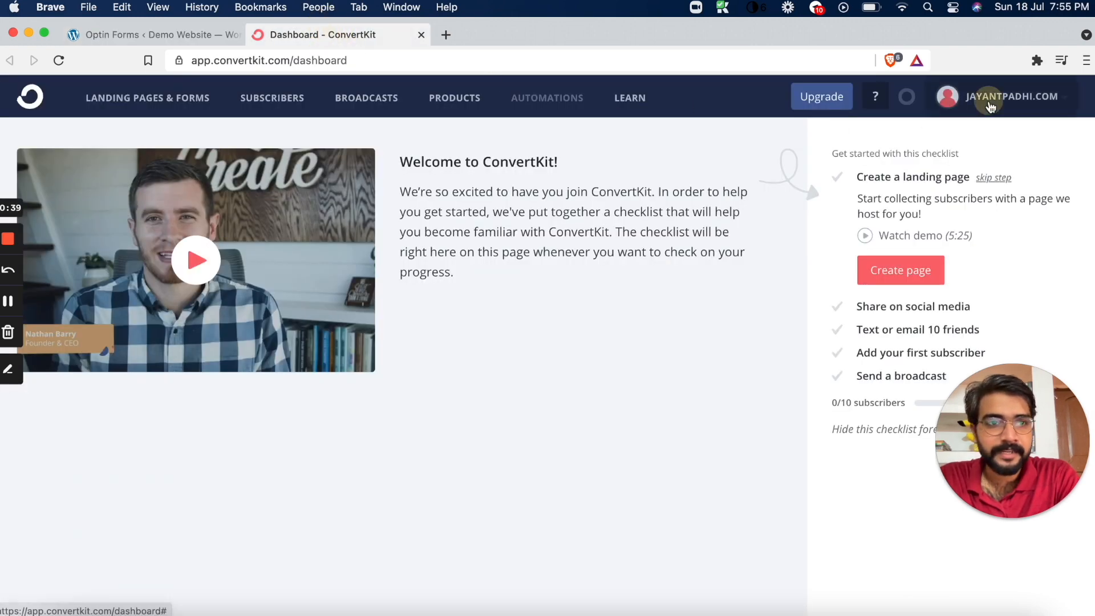
{"action": "left_click", "coordinate": [991, 106]}
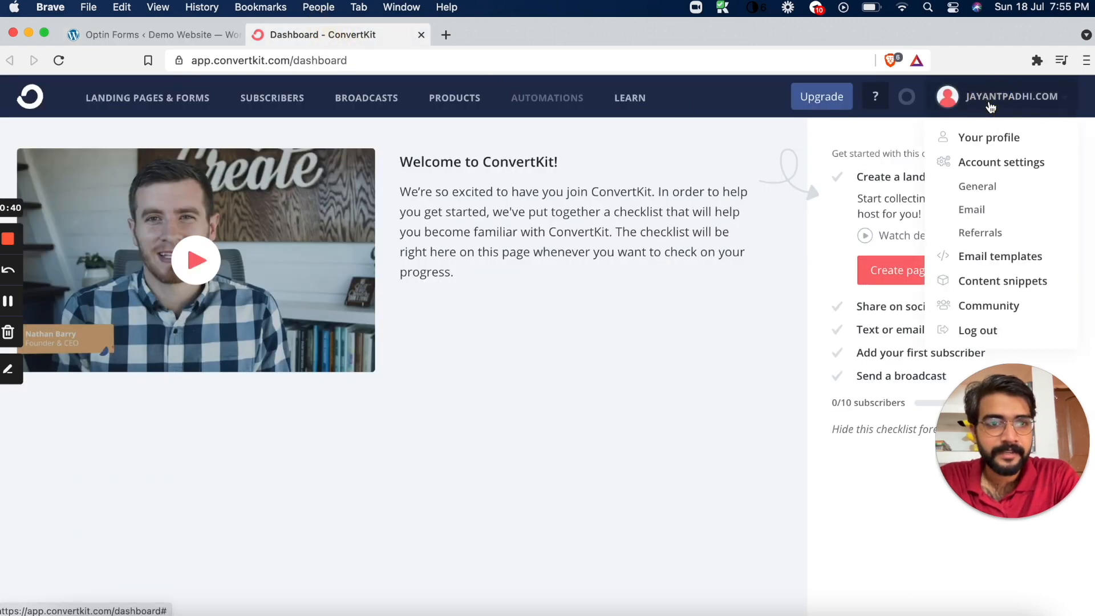
{"action": "left_click", "coordinate": [994, 171]}
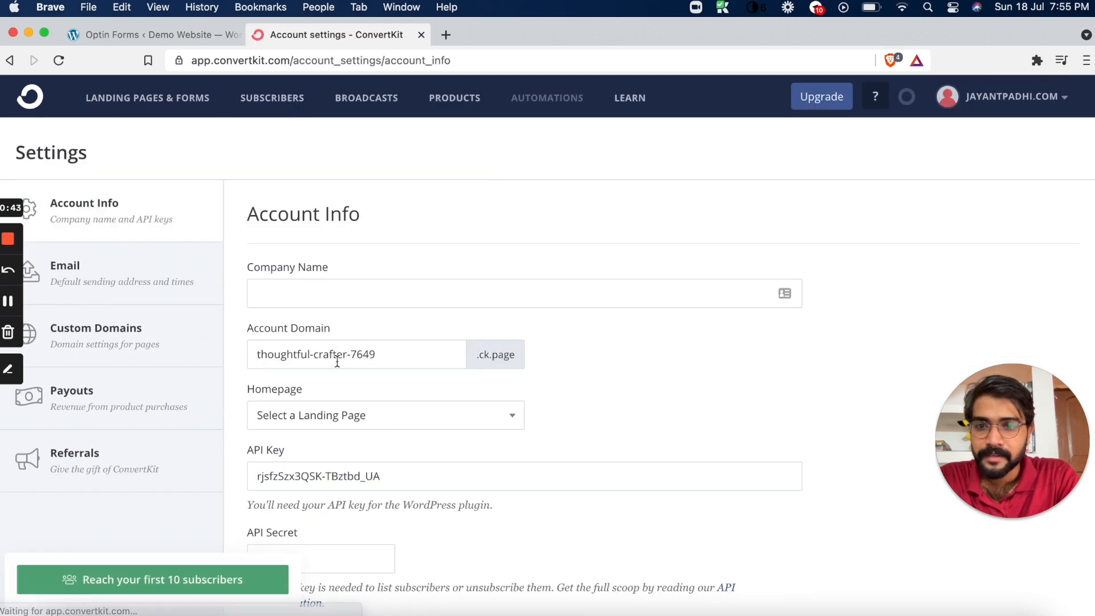
{"action": "scroll", "coordinate": [335, 399], "scroll_direction": "down", "scroll_amount": 2}
{"action": "left_click_drag", "start_coordinate": [402, 425], "coordinate": [237, 431]}
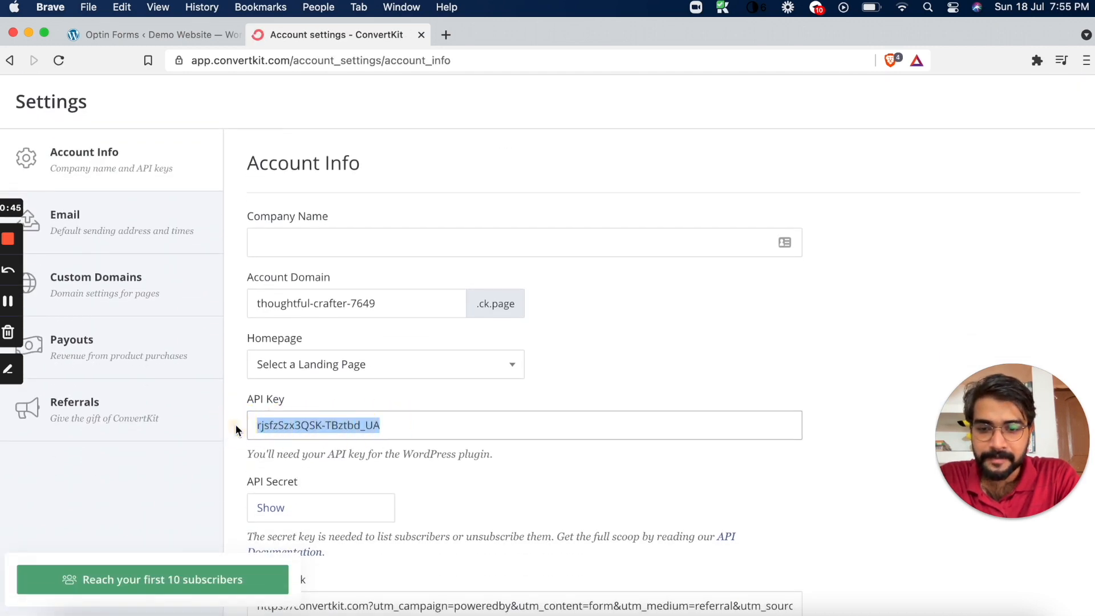
{"action": "left_click", "coordinate": [198, 33]}
{"action": "left_click", "coordinate": [340, 405]}
{"action": "key", "text": "super+v"}
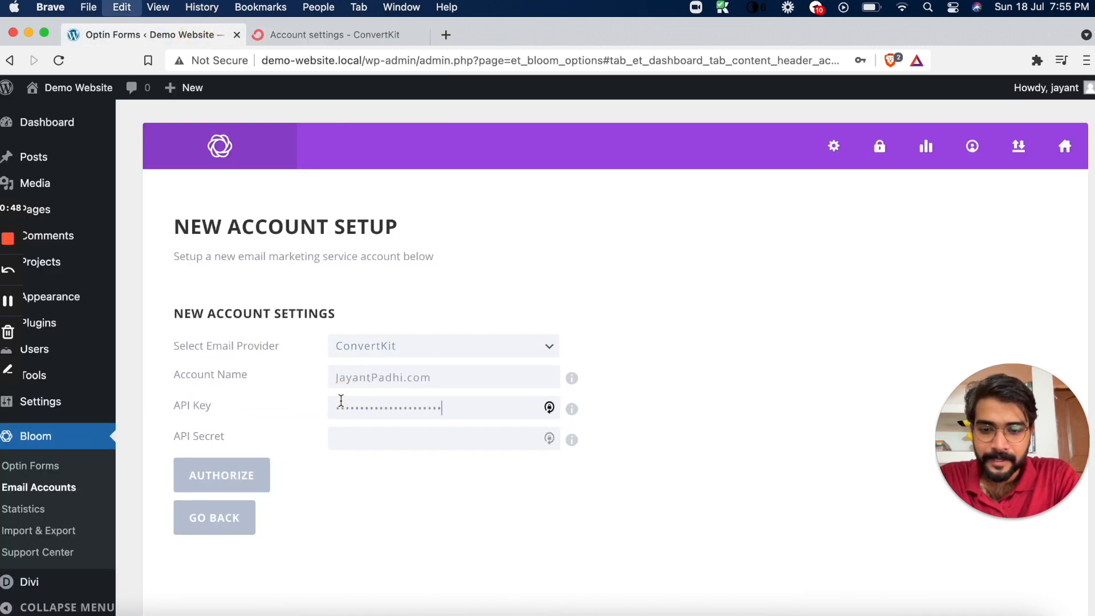
Reveal and copy the API secret in ConvertKit's account settings, and paste it into Bloom's API Secret field
{"action": "left_click", "coordinate": [380, 45]}
{"action": "scroll", "coordinate": [387, 397], "scroll_direction": "down", "scroll_amount": 4}
{"action": "left_click", "coordinate": [270, 297]}
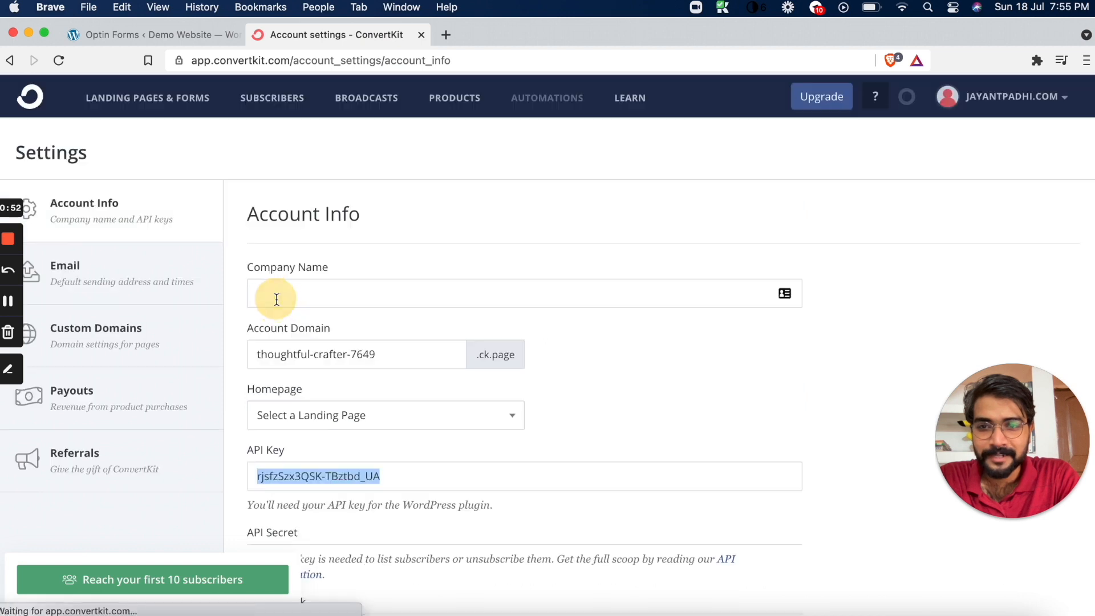
{"action": "scroll", "coordinate": [399, 411], "scroll_direction": "down", "scroll_amount": 3}
{"action": "double_click", "coordinate": [535, 458]}
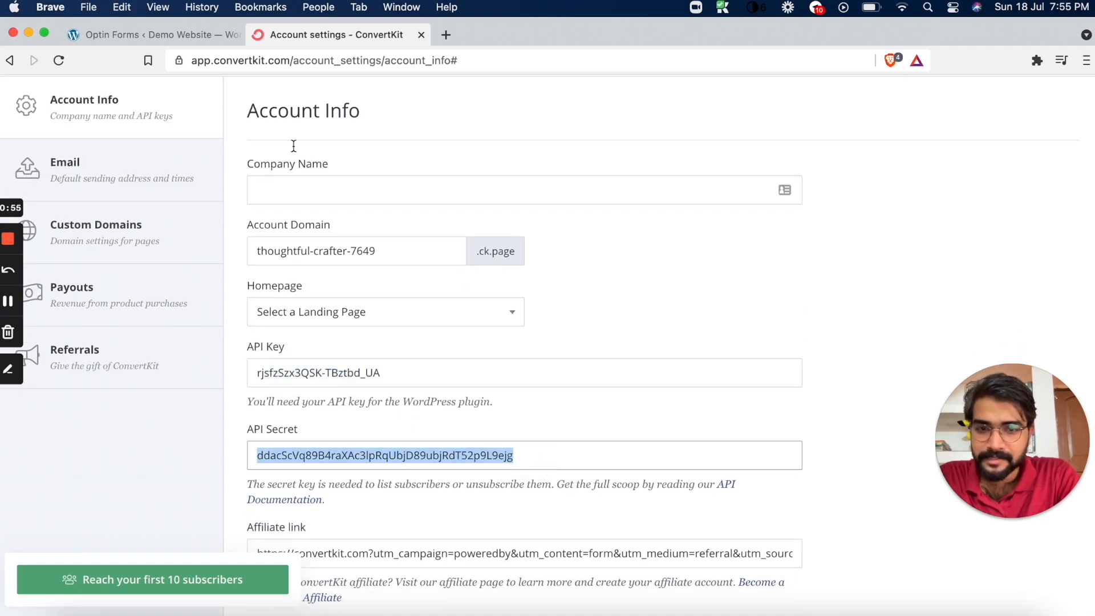
{"action": "left_click", "coordinate": [184, 38]}
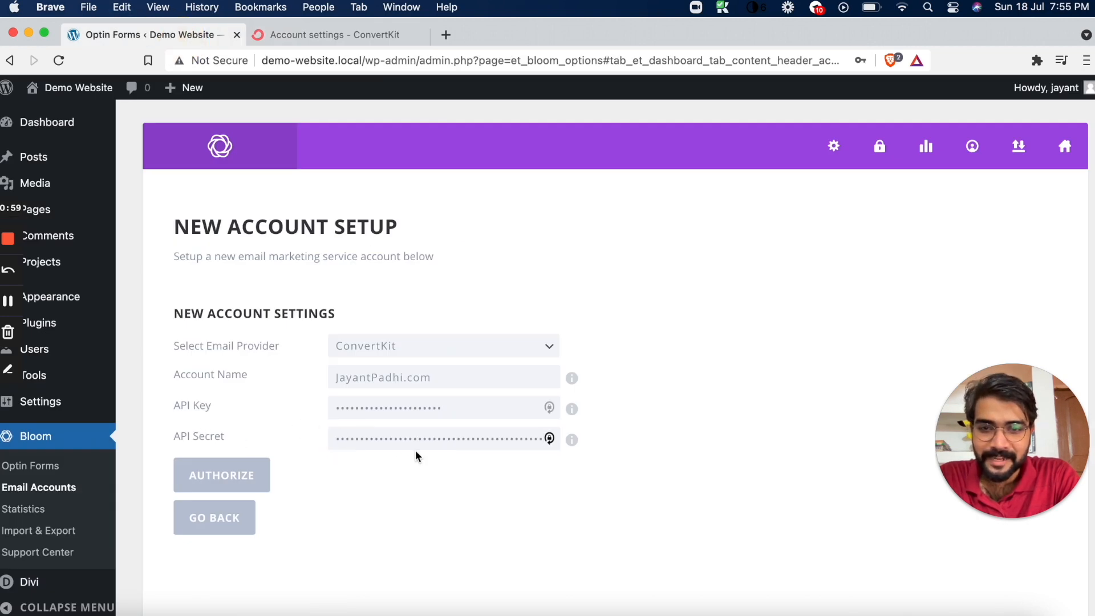
Authorize the ConvertKit account in Bloom and check its account lists
{"action": "left_click", "coordinate": [220, 482]}
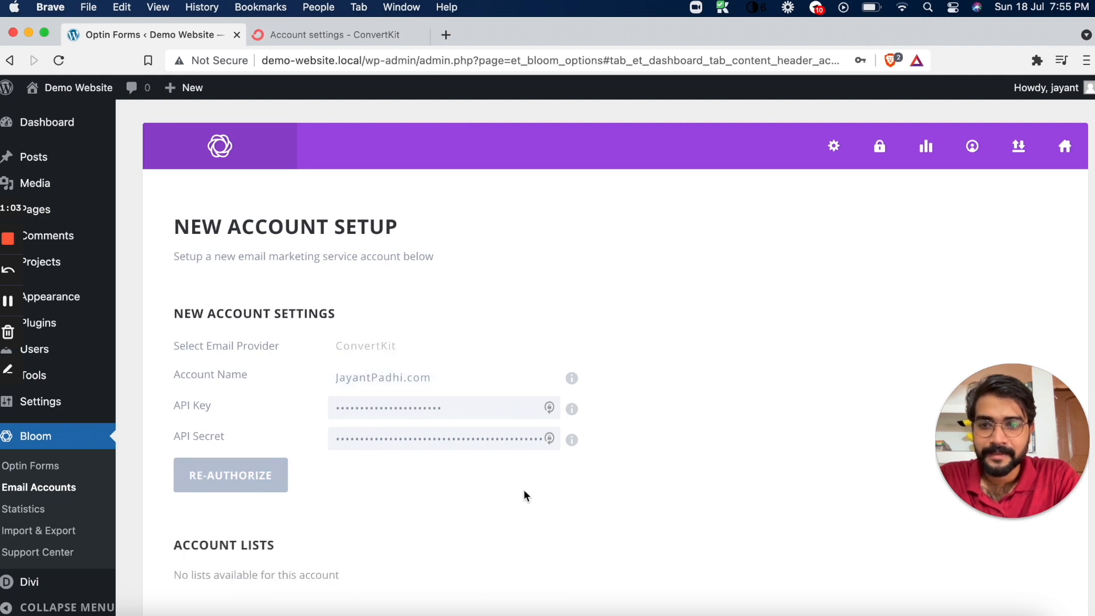
{"action": "scroll", "coordinate": [515, 498], "scroll_direction": "up", "scroll_amount": 3}
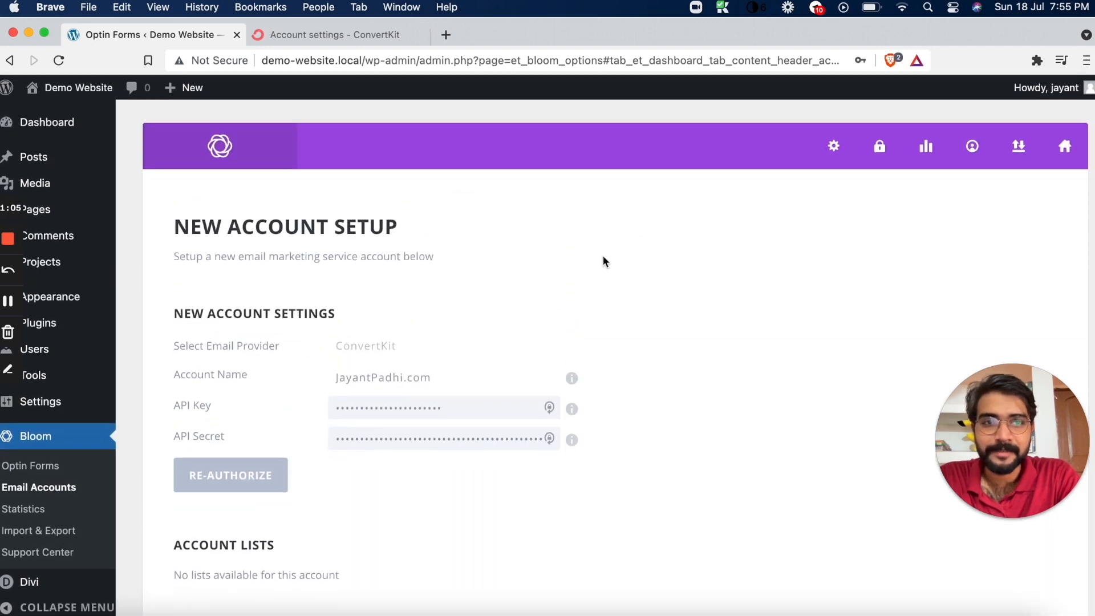
{"action": "scroll", "coordinate": [308, 229], "scroll_direction": "down", "scroll_amount": 3}
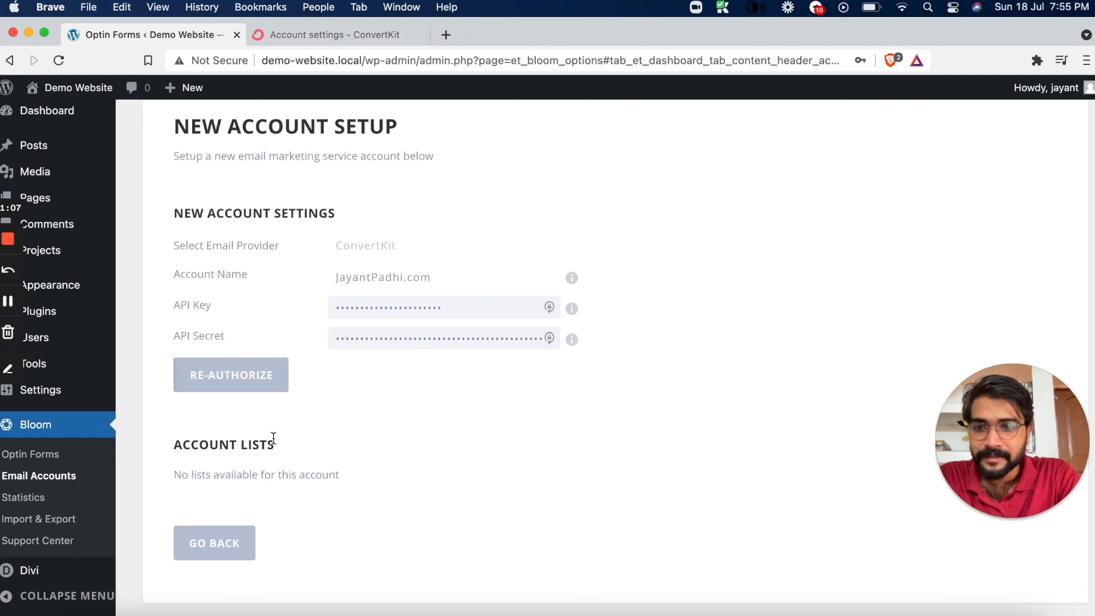
Create a new form in ConvertKit using the Inline display format and the Charlotte template
{"action": "left_click", "coordinate": [374, 42]}
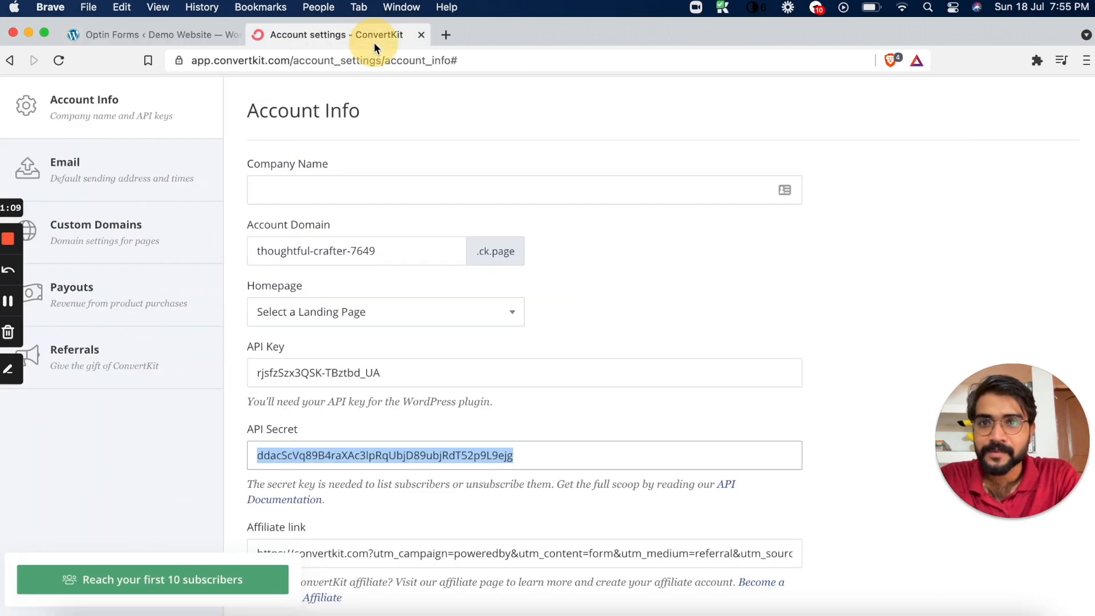
{"action": "scroll", "coordinate": [227, 157], "scroll_direction": "up", "scroll_amount": 3}
{"action": "left_click", "coordinate": [167, 106]}
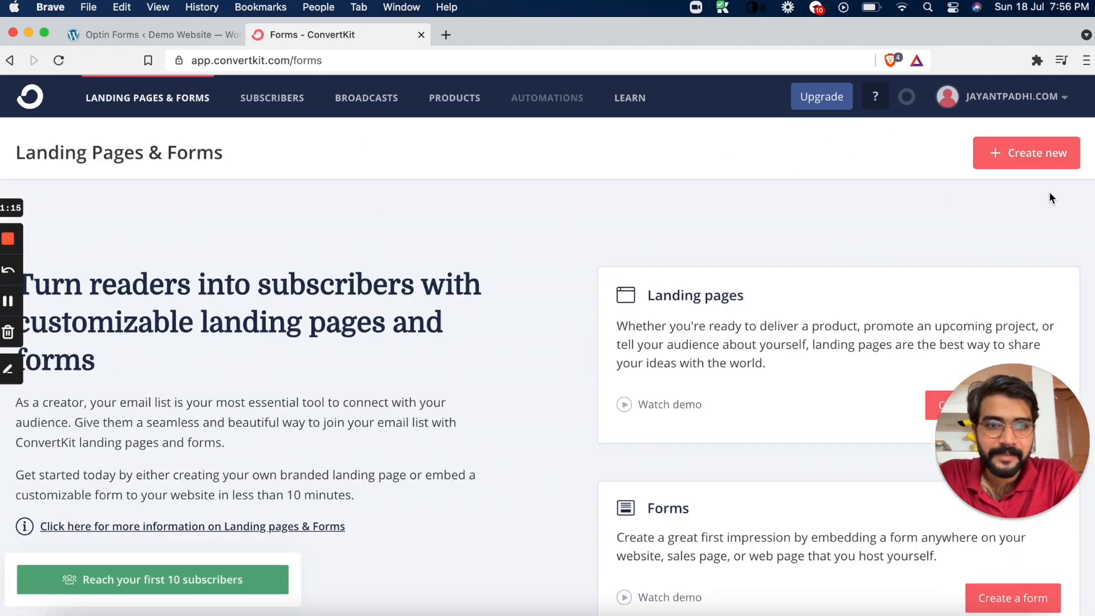
{"action": "left_click", "coordinate": [1021, 153]}
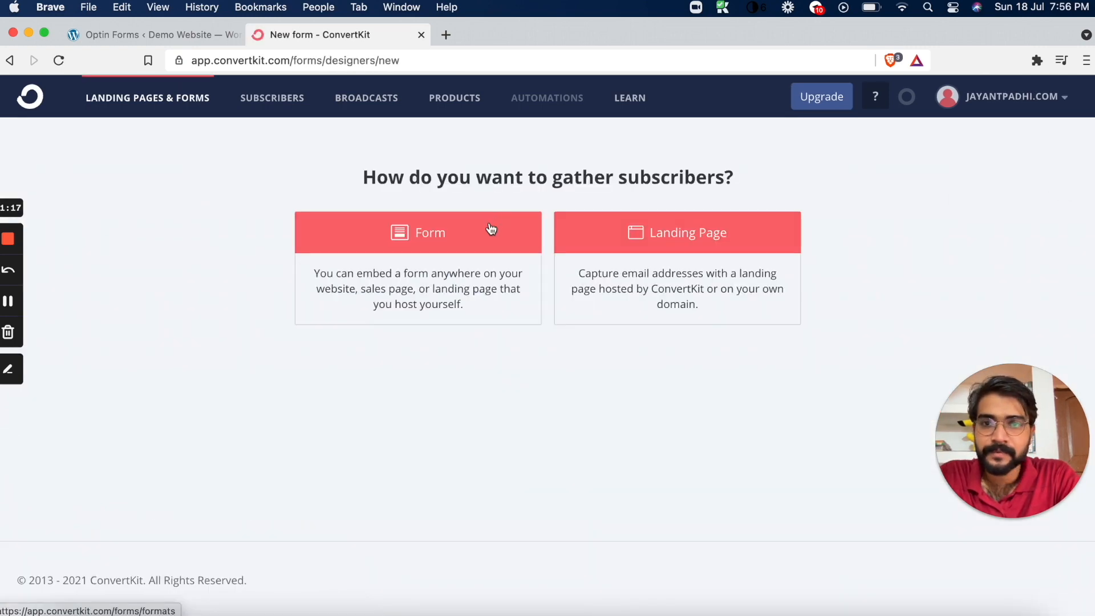
{"action": "left_click", "coordinate": [423, 235]}
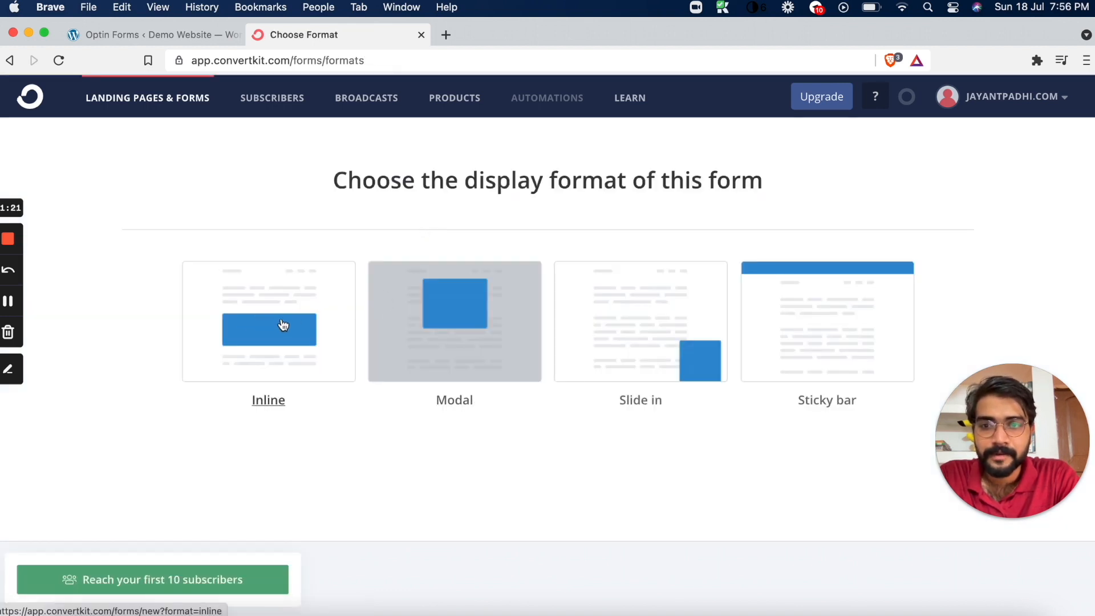
{"action": "left_click", "coordinate": [283, 324]}
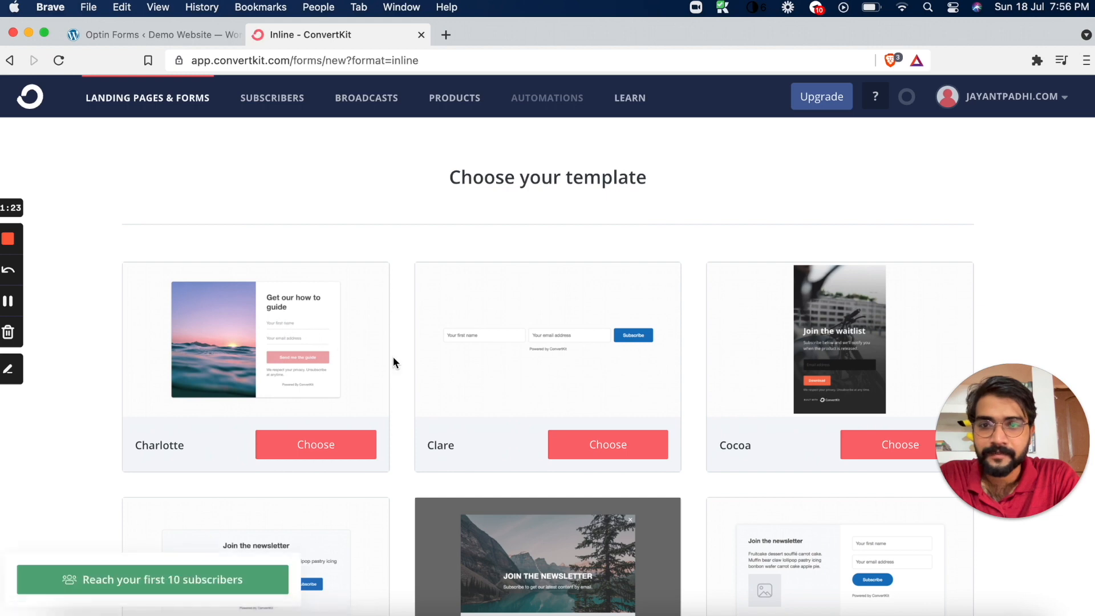
{"action": "left_click", "coordinate": [293, 439]}
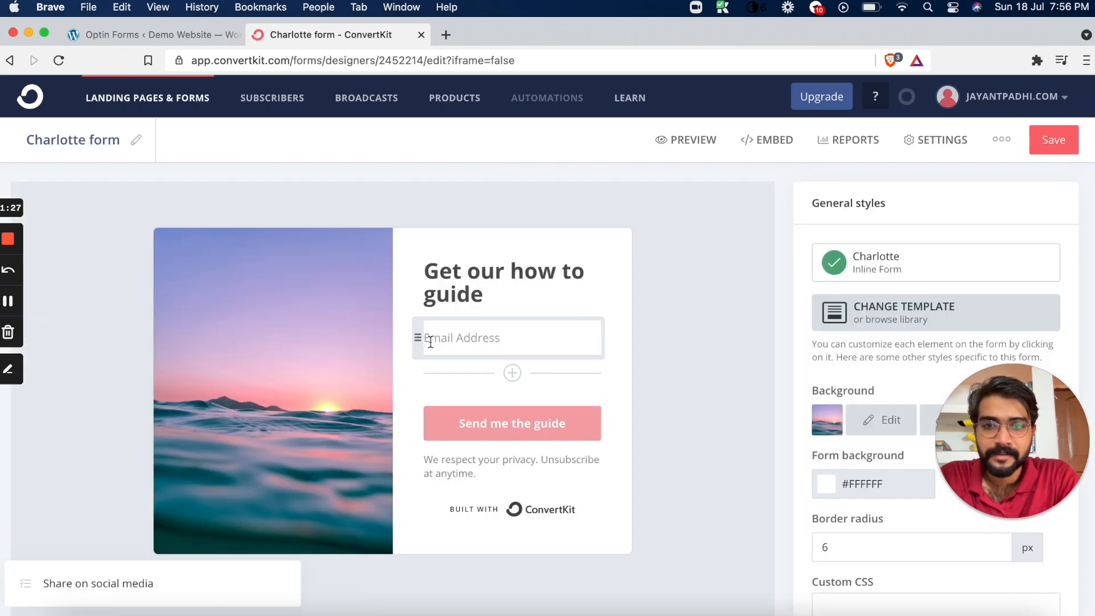
Add a custom field for First Name below the Email Address field in the Charlotte form
{"action": "left_click", "coordinate": [513, 374]}
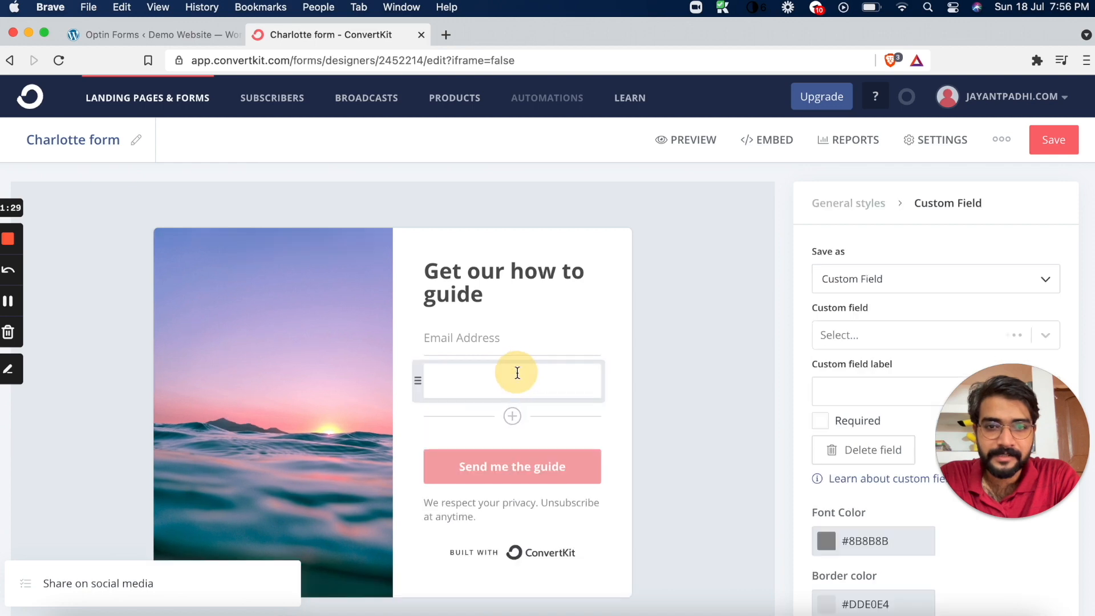
{"action": "left_click", "coordinate": [894, 280]}
{"action": "left_click", "coordinate": [865, 333]}
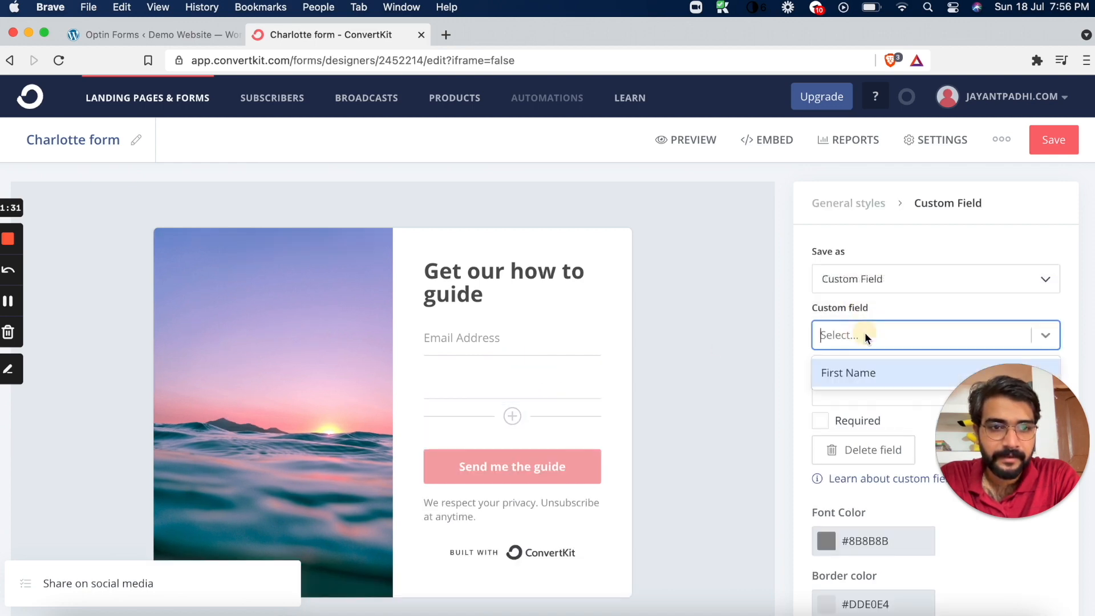
{"action": "left_click", "coordinate": [849, 372]}
{"action": "left_click", "coordinate": [469, 384]}
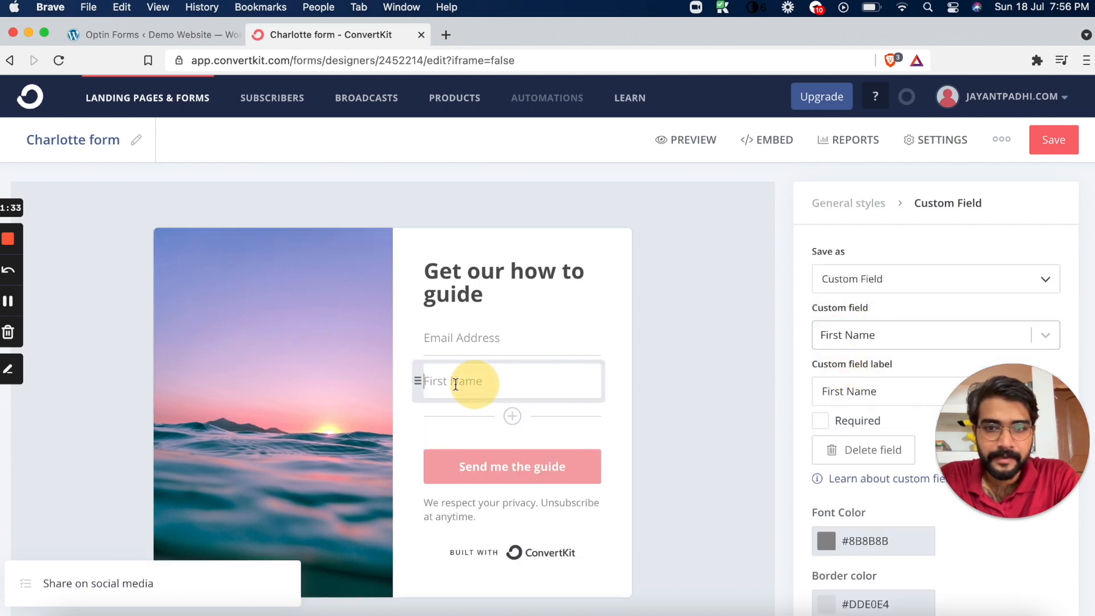
Move the First Name field above the Email Address field in the Charlotte form
{"action": "left_click_drag", "start_coordinate": [416, 379], "coordinate": [411, 262]}
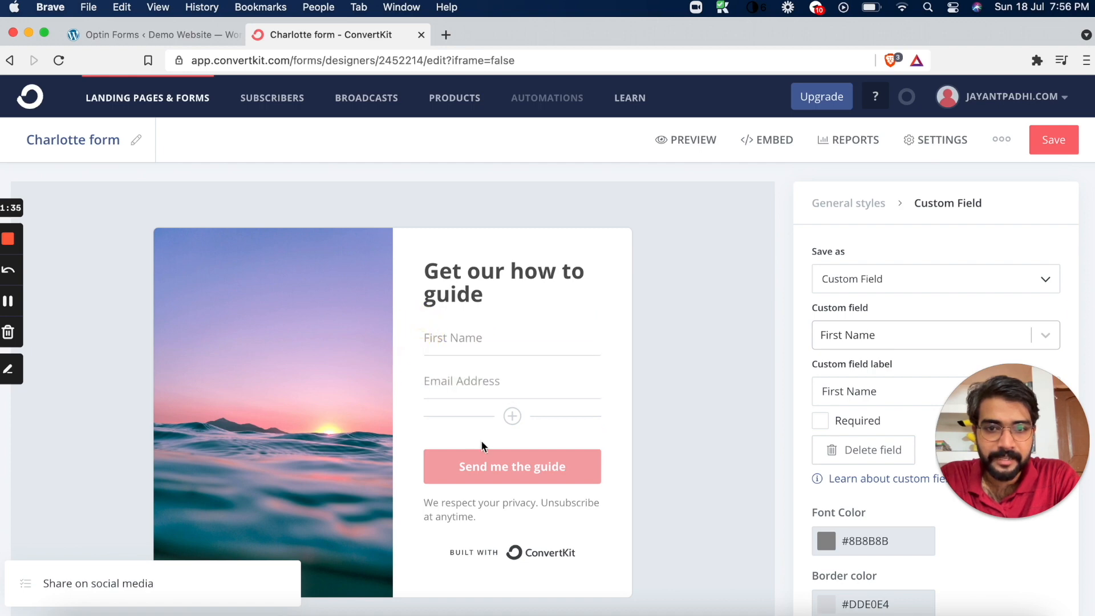
{"action": "left_click_drag", "start_coordinate": [988, 397], "coordinate": [987, 505]}
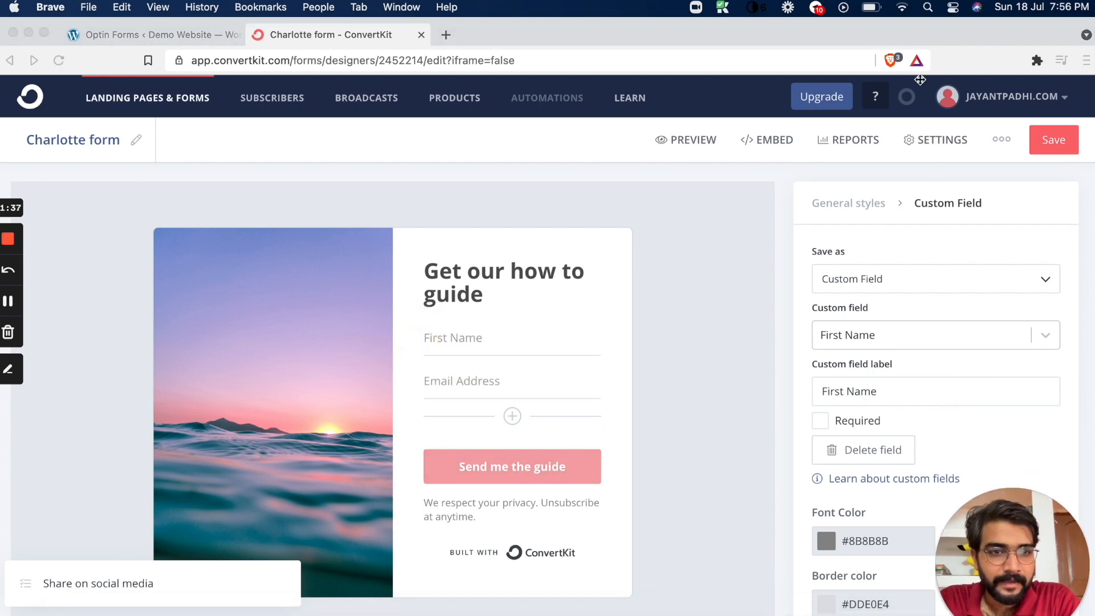
Select thoughtful-crafter-7649.ck.page as the custom domain in the Charlotte form's settings
{"action": "left_click", "coordinate": [925, 143]}
{"action": "left_click", "coordinate": [924, 145]}
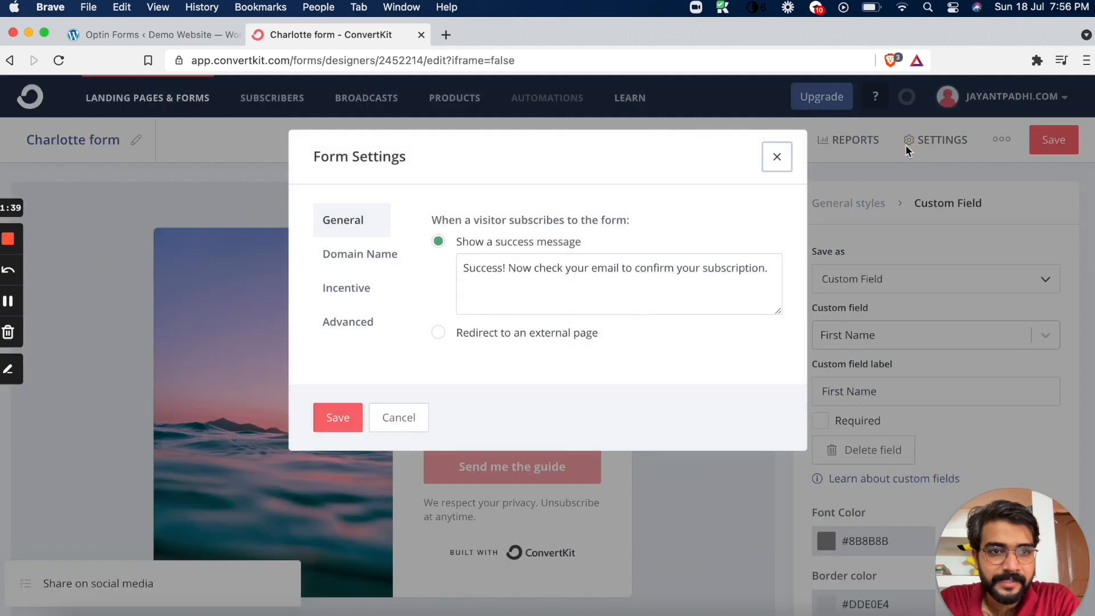
{"action": "left_click", "coordinate": [393, 261]}
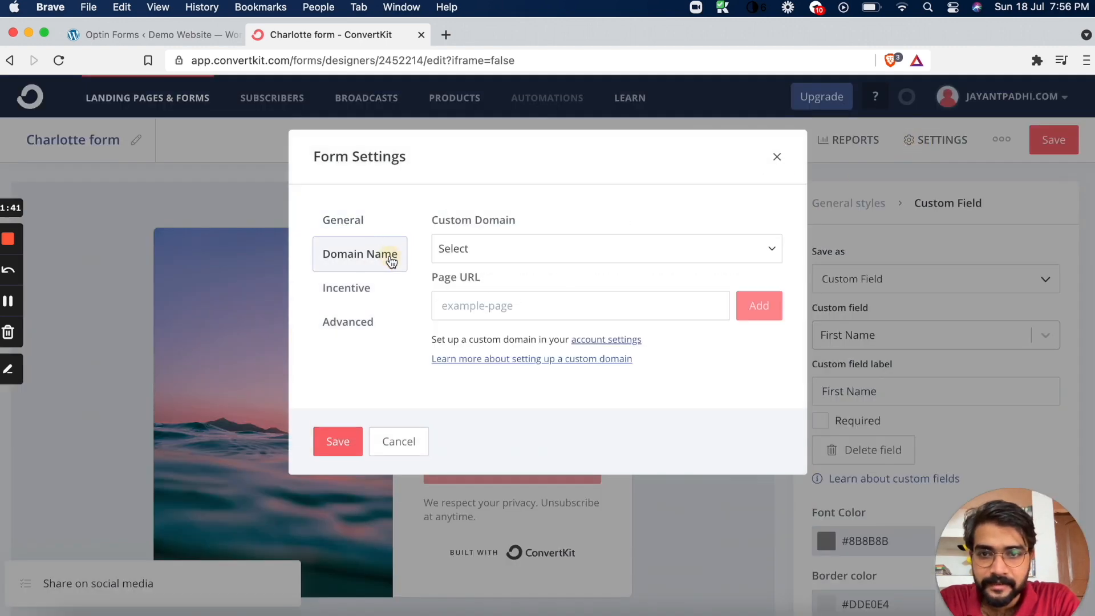
{"action": "left_click", "coordinate": [534, 252]}
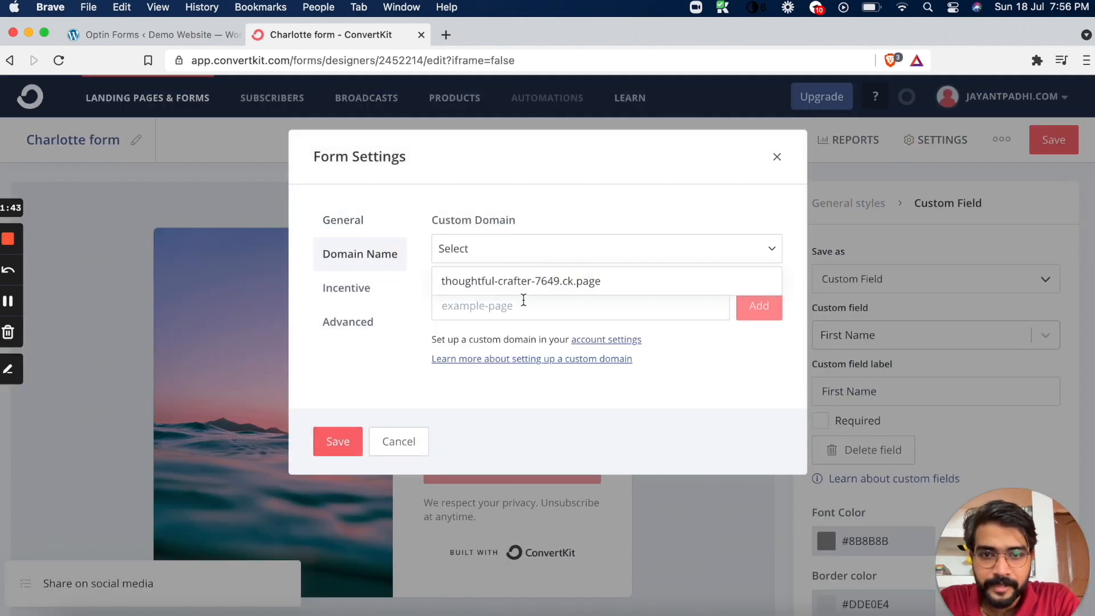
{"action": "left_click", "coordinate": [530, 281]}
Enable auto-confirming new subscribers in the incentive settings, then save the settings and the form with its suggested account domain
{"action": "left_click", "coordinate": [360, 294]}
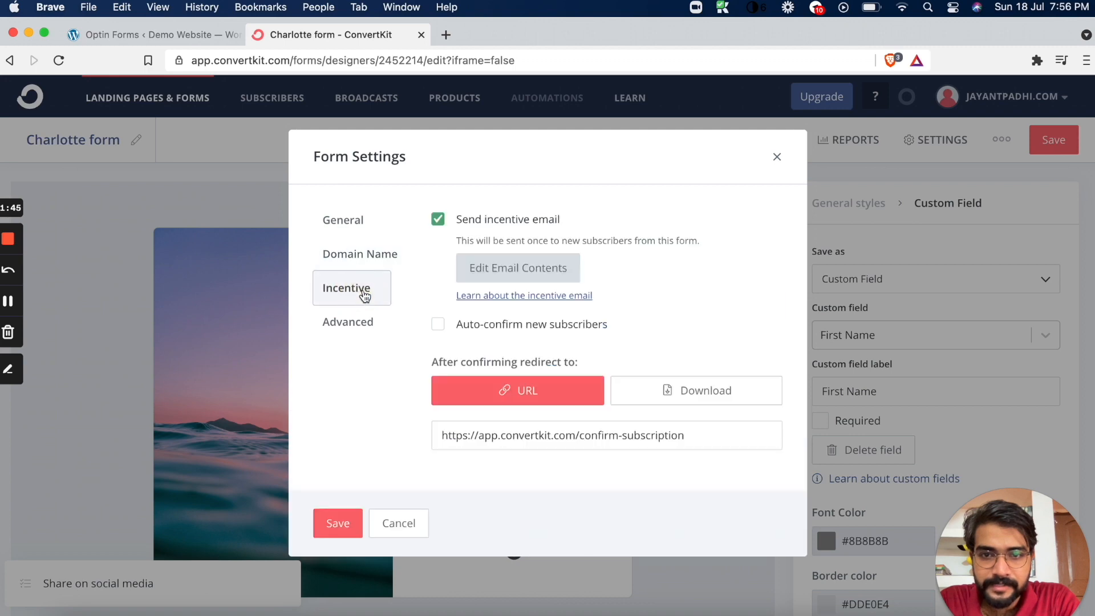
{"action": "left_click", "coordinate": [437, 326]}
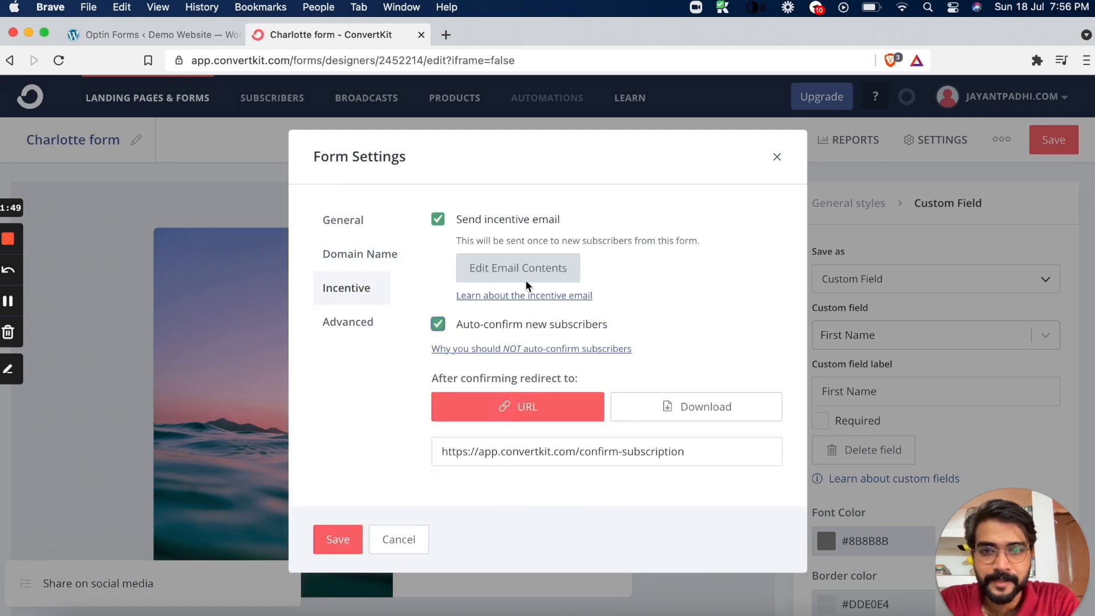
{"action": "left_click", "coordinate": [353, 321]}
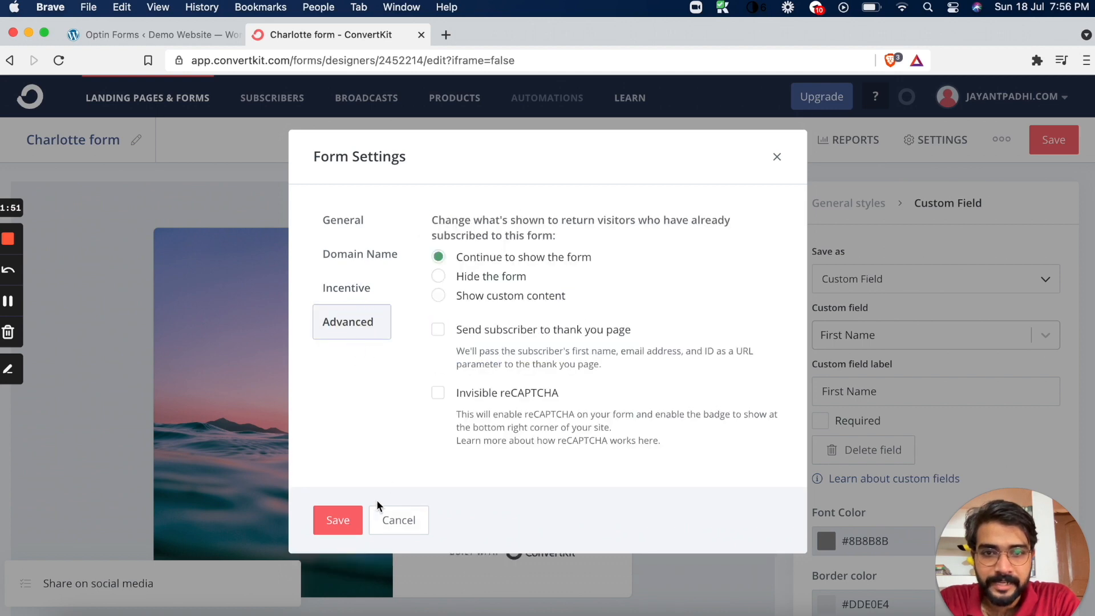
{"action": "left_click", "coordinate": [341, 519]}
{"action": "left_click", "coordinate": [1062, 139]}
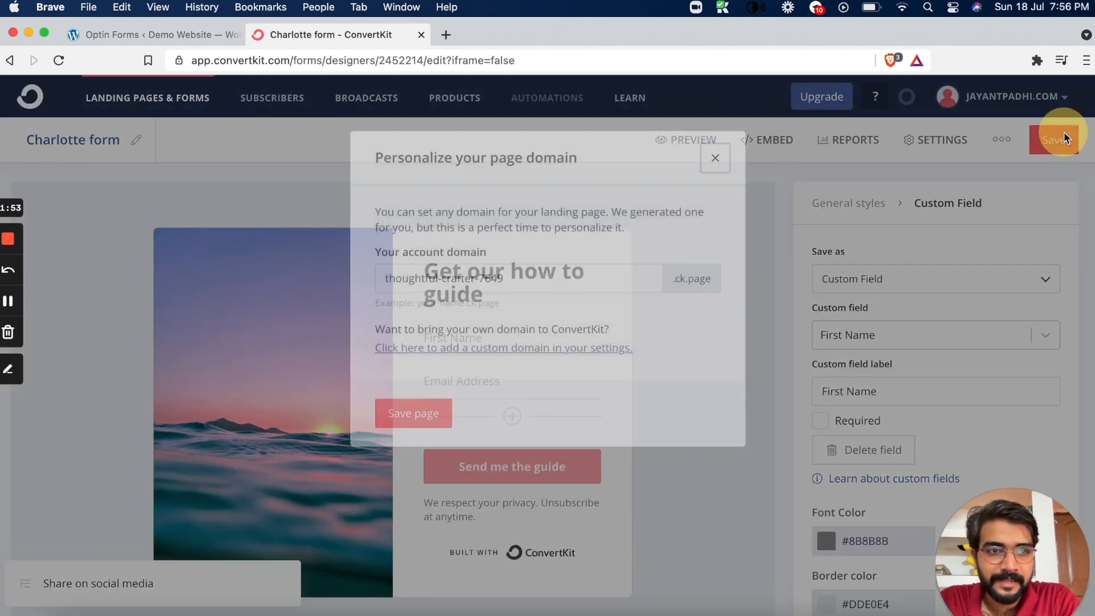
{"action": "left_click", "coordinate": [414, 411]}
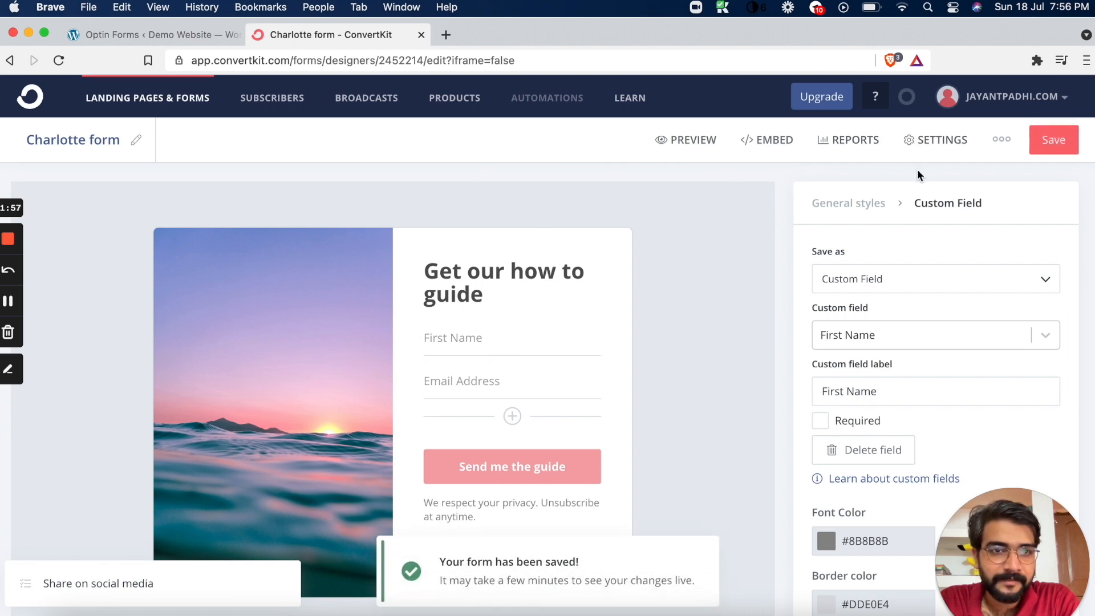
Review the saved form's advanced settings, its preview, and the additional form actions
{"action": "left_click", "coordinate": [1000, 140]}
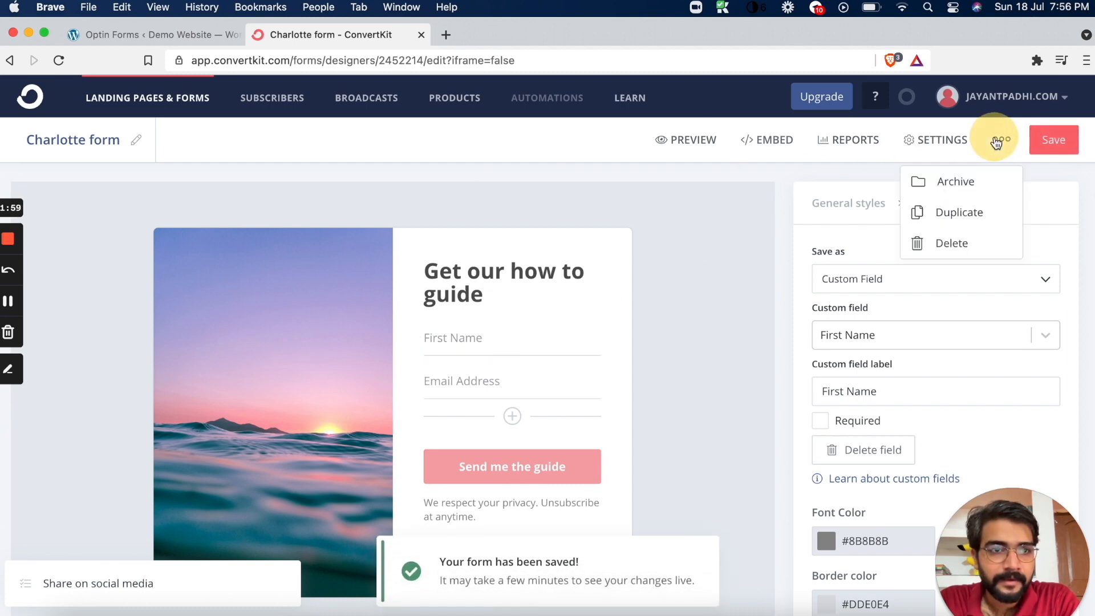
{"action": "left_click", "coordinate": [936, 145]}
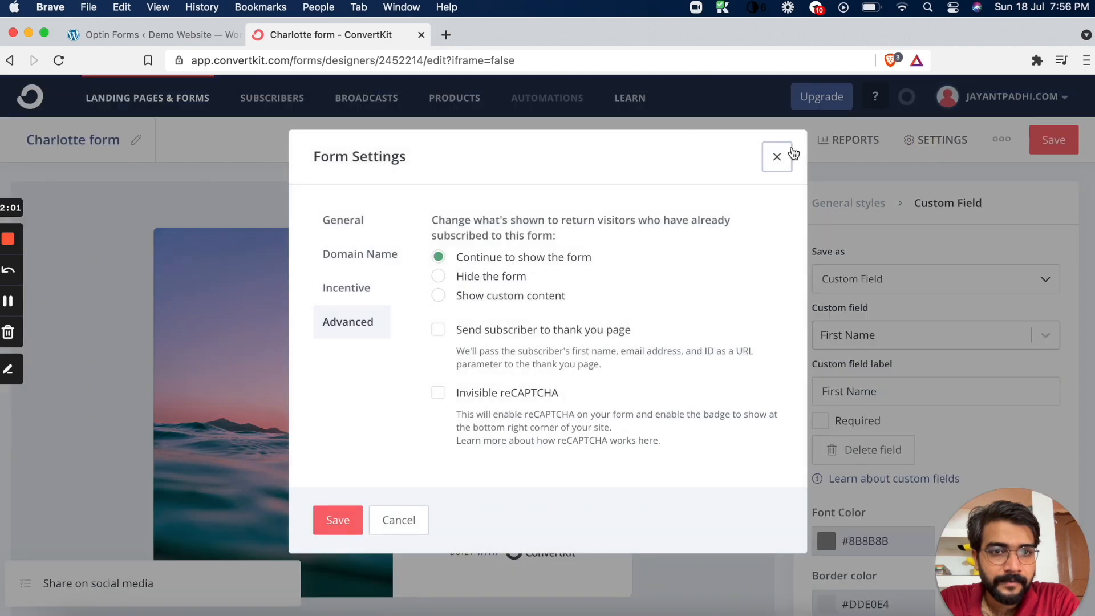
{"action": "left_click", "coordinate": [776, 153]}
{"action": "left_click", "coordinate": [709, 150]}
{"action": "scroll", "coordinate": [962, 179], "scroll_direction": "down", "scroll_amount": 1}
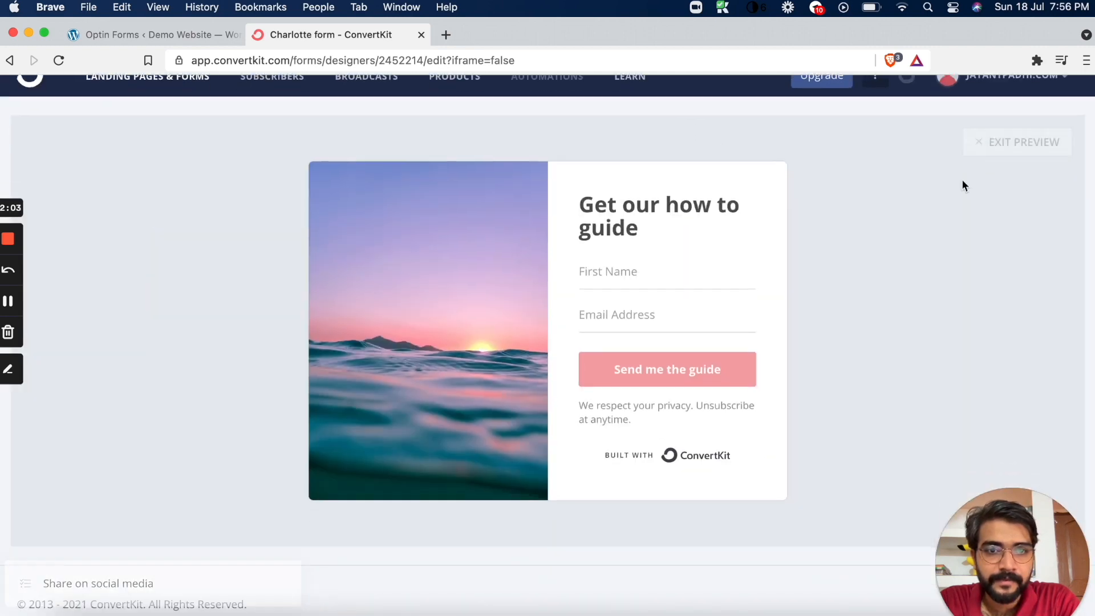
{"action": "left_click", "coordinate": [1025, 127]}
{"action": "scroll", "coordinate": [710, 158], "scroll_direction": "up", "scroll_amount": 1}
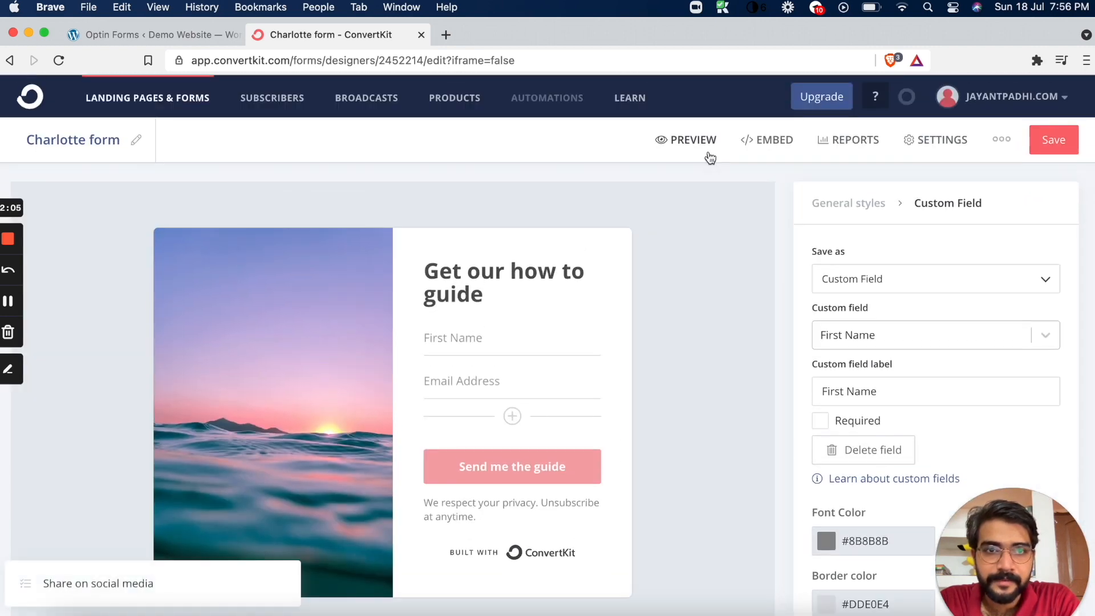
{"action": "left_click", "coordinate": [1002, 141]}
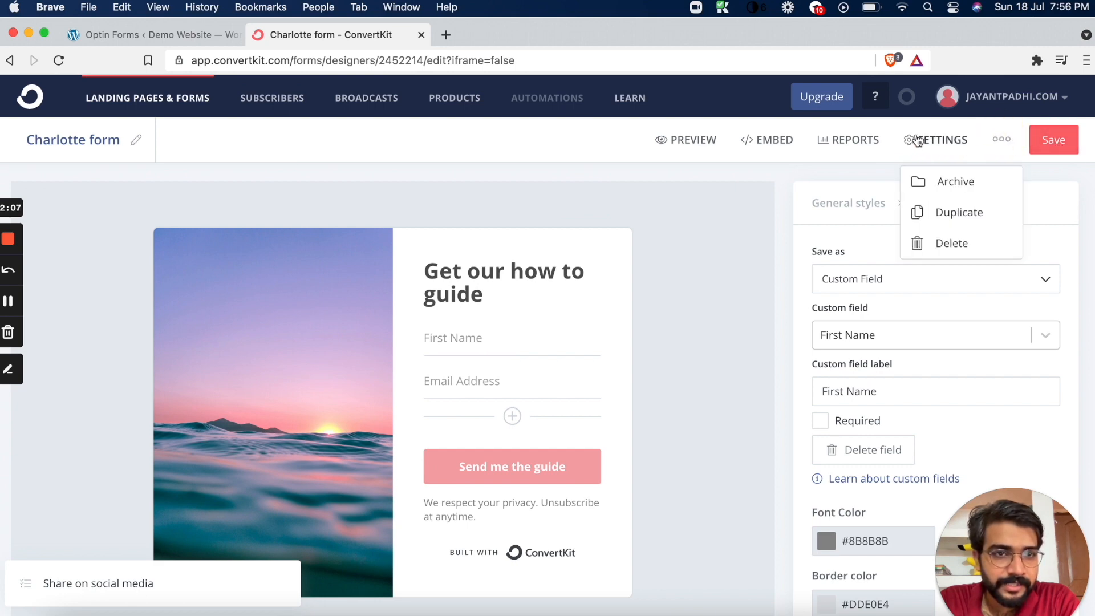
{"action": "left_click", "coordinate": [1000, 140]}
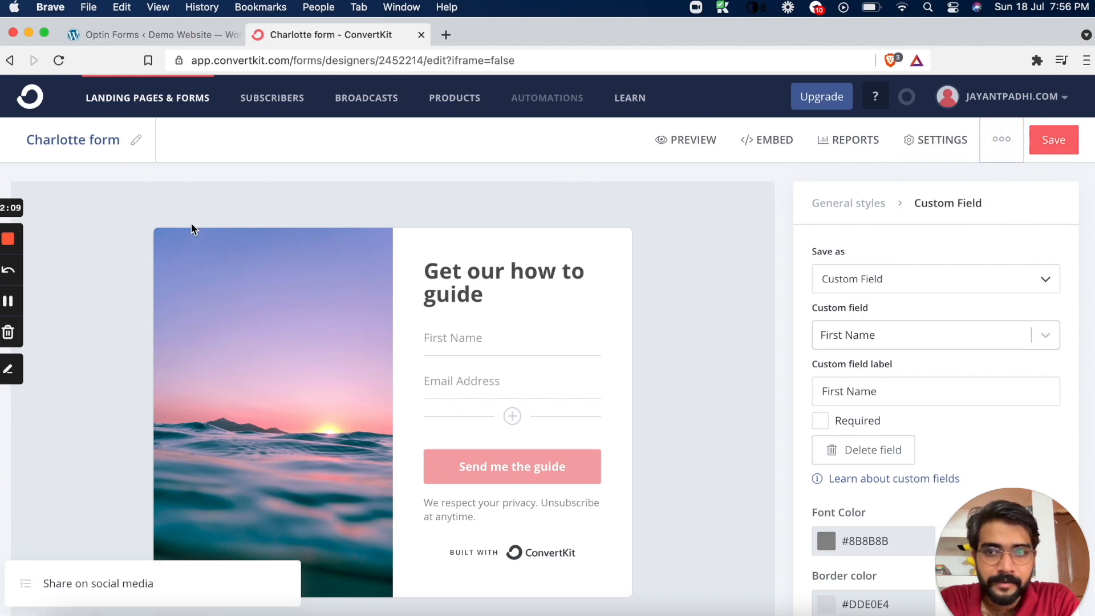
{"action": "scroll", "coordinate": [509, 196], "scroll_direction": "down", "scroll_amount": 4}
{"action": "scroll", "coordinate": [506, 186], "scroll_direction": "up", "scroll_amount": 4}
Expand the onboarding checklist and view the social media sharing options for the Charlotte form
{"action": "left_click", "coordinate": [92, 585]}
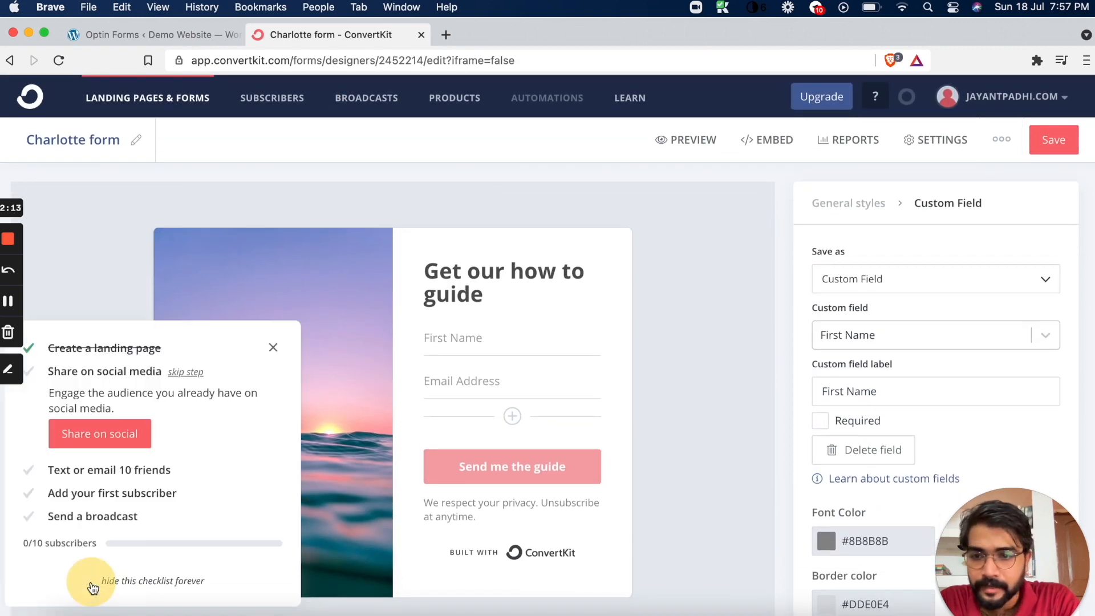
{"action": "left_click", "coordinate": [129, 436]}
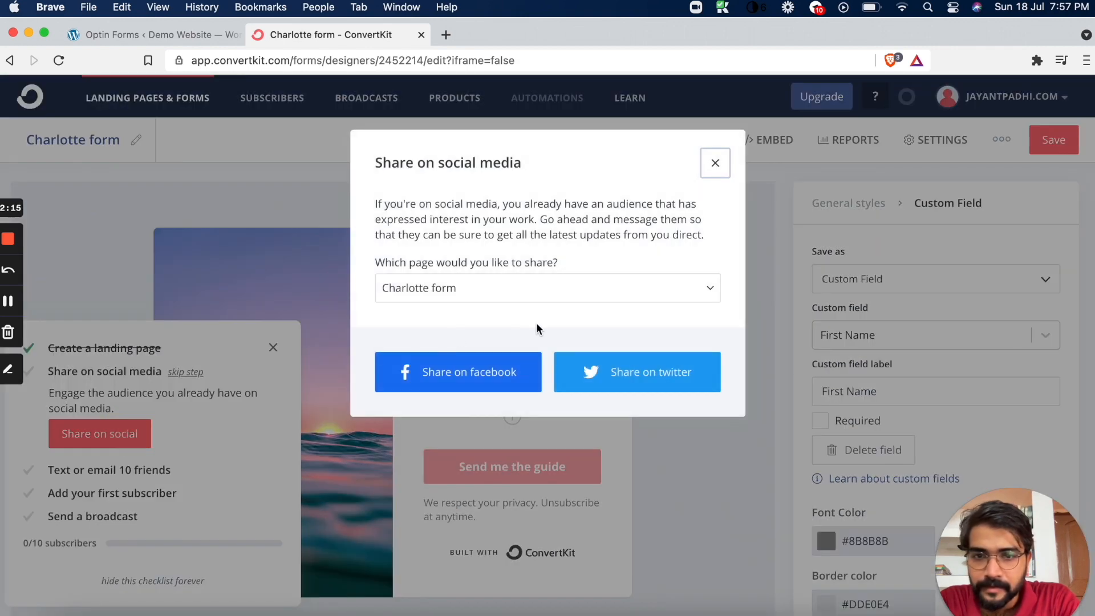
{"action": "left_click", "coordinate": [708, 164]}
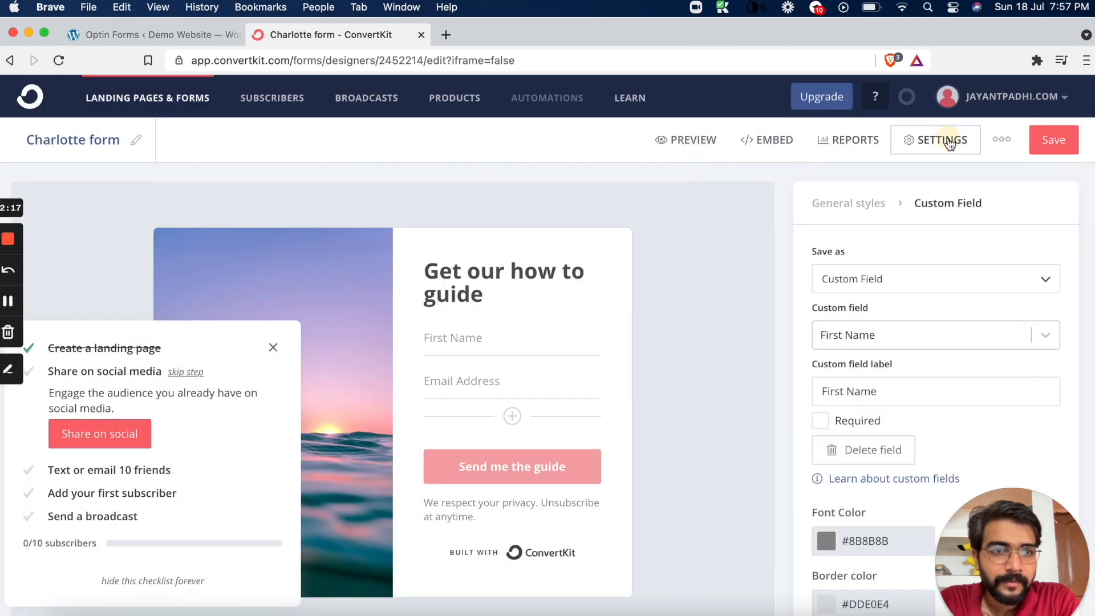
Set the form's custom domain to thoughtful-crafter-7649.ck.page, leave the page URL empty, and save the form settings
{"action": "left_click", "coordinate": [949, 140]}
{"action": "left_click", "coordinate": [317, 248]}
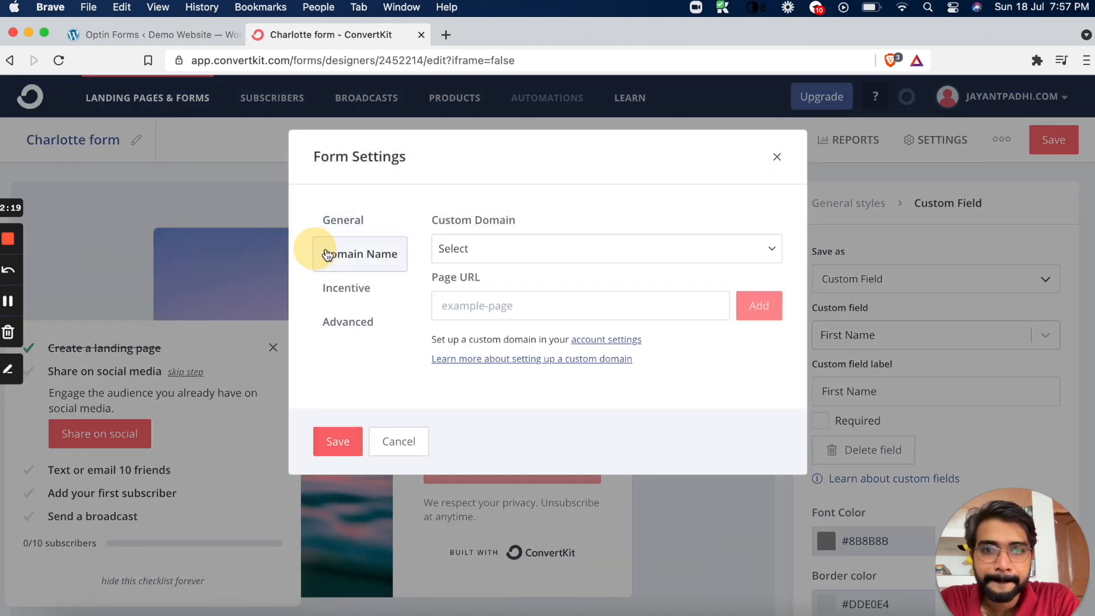
{"action": "left_click", "coordinate": [551, 251]}
{"action": "left_click", "coordinate": [545, 281]}
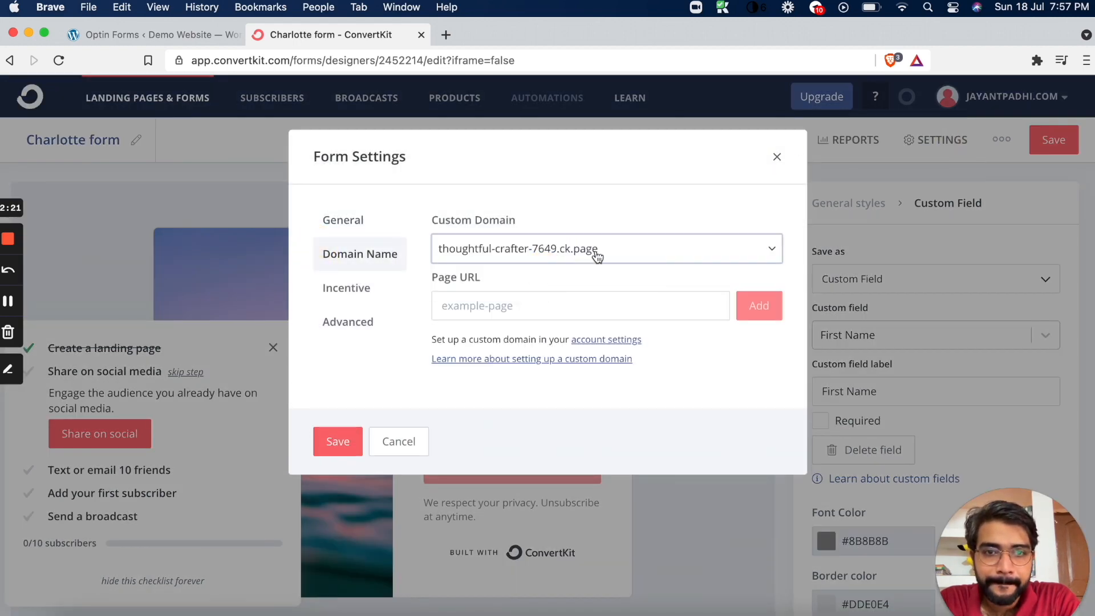
{"action": "left_click", "coordinate": [517, 308]}
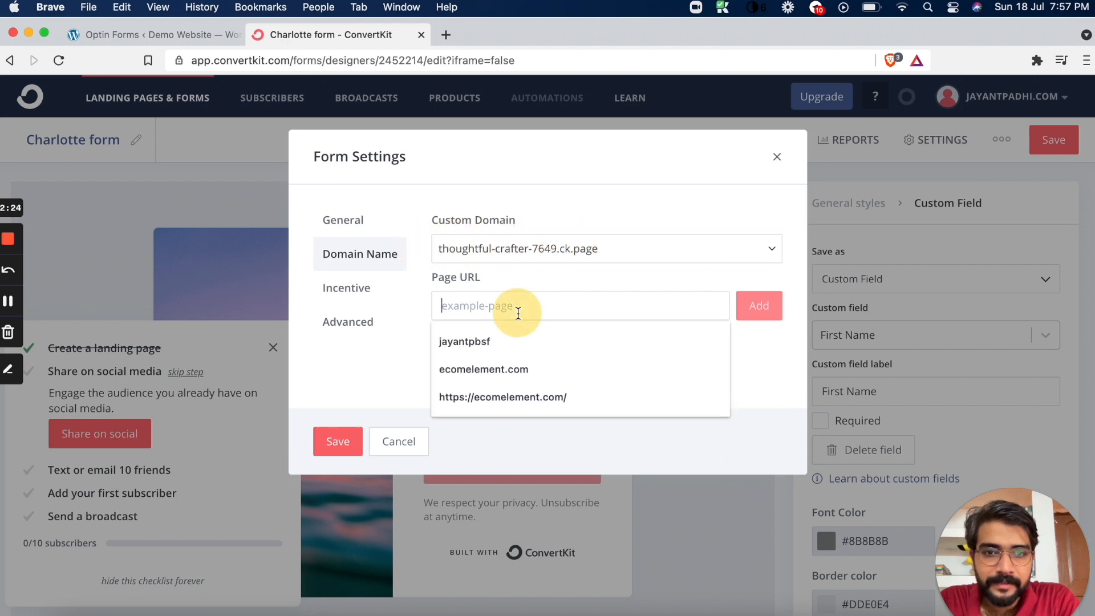
{"action": "left_click", "coordinate": [512, 370]}
{"action": "left_click_drag", "start_coordinate": [615, 314], "coordinate": [435, 301]}
{"action": "key", "text": "BackSpace"}
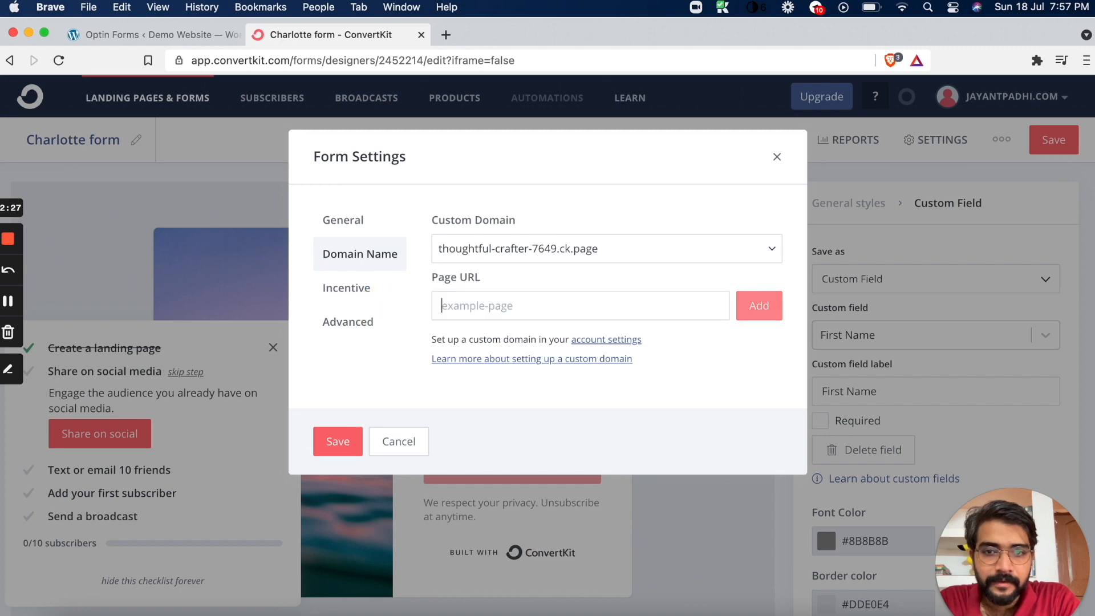
{"action": "left_click", "coordinate": [340, 441]}
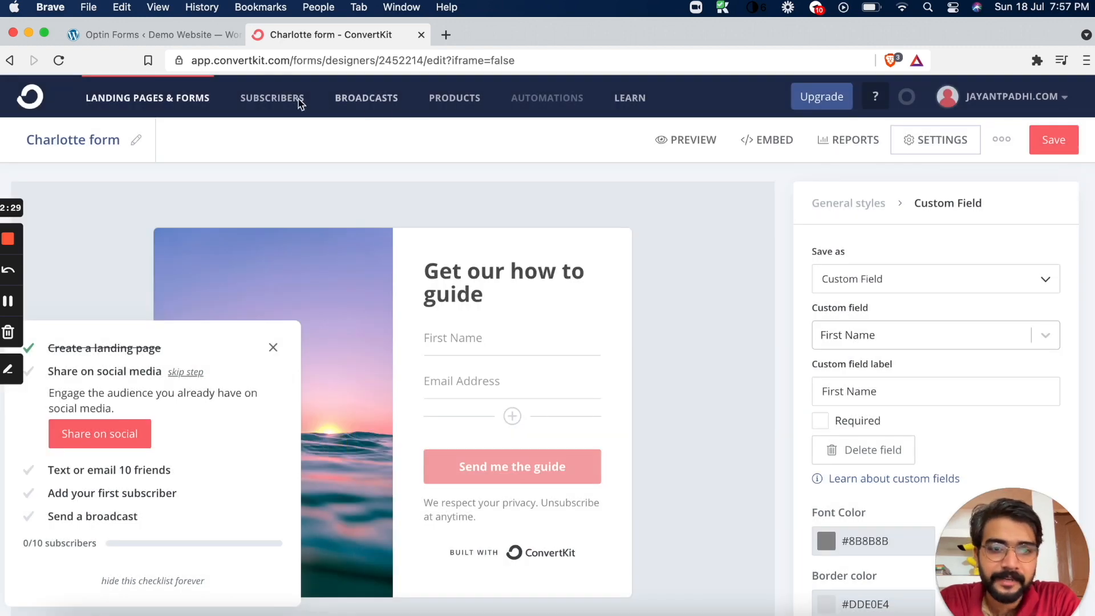
{"action": "left_click", "coordinate": [114, 35]}
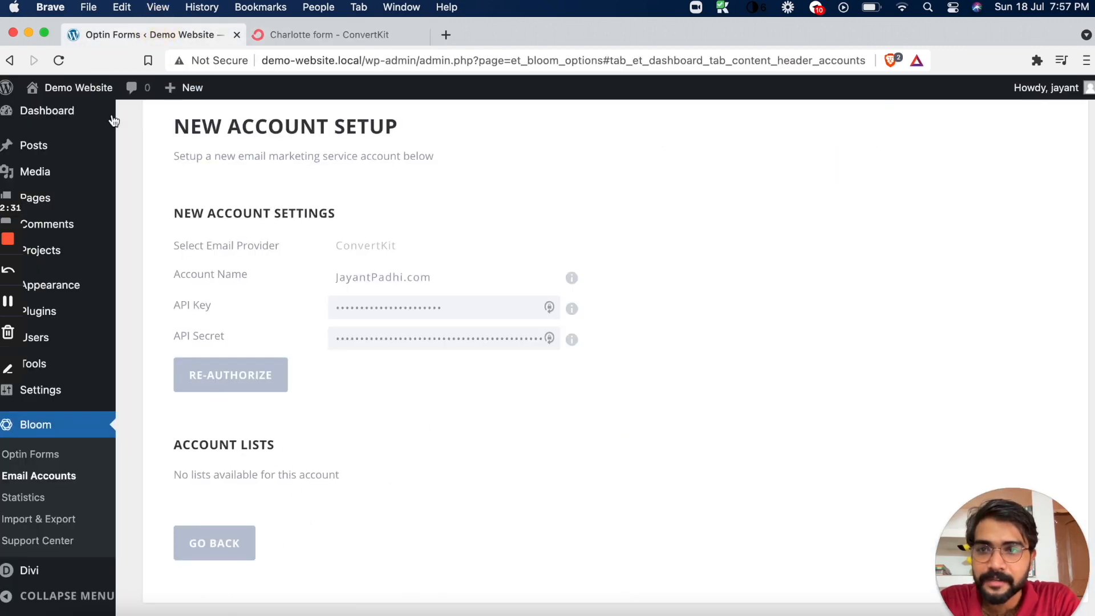
{"action": "left_click", "coordinate": [60, 57]}
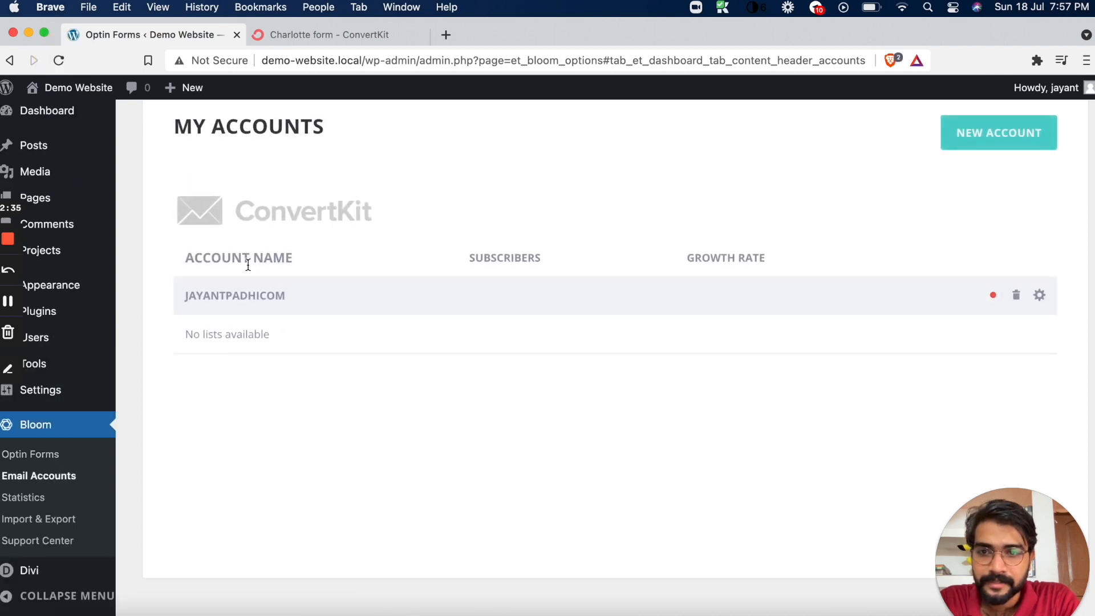
{"action": "scroll", "coordinate": [579, 344], "scroll_direction": "down", "scroll_amount": 2}
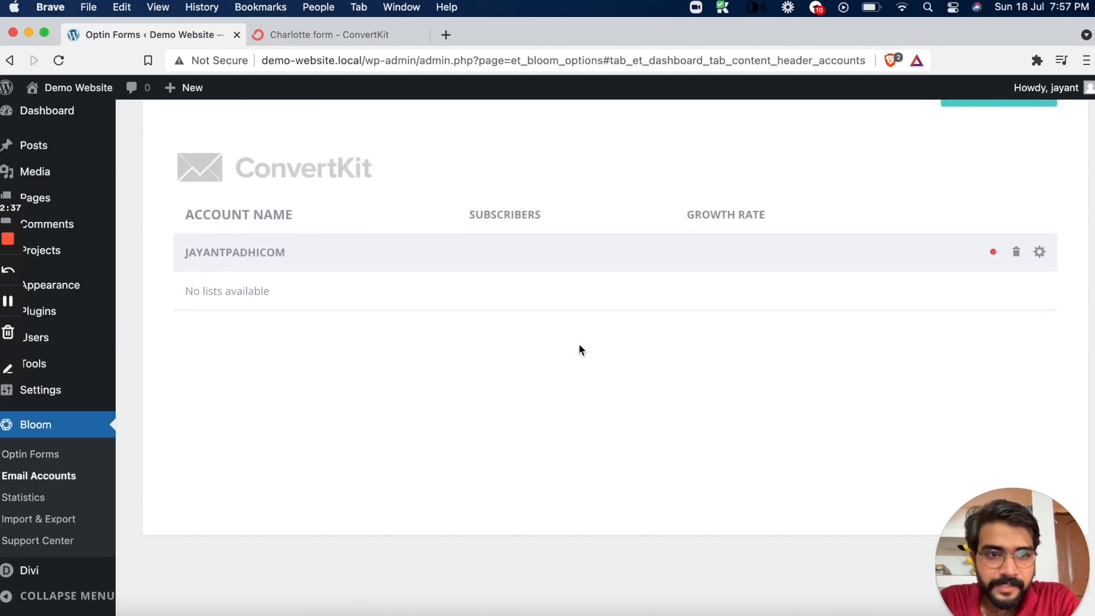
{"action": "scroll", "coordinate": [547, 249], "scroll_direction": "up", "scroll_amount": 5}
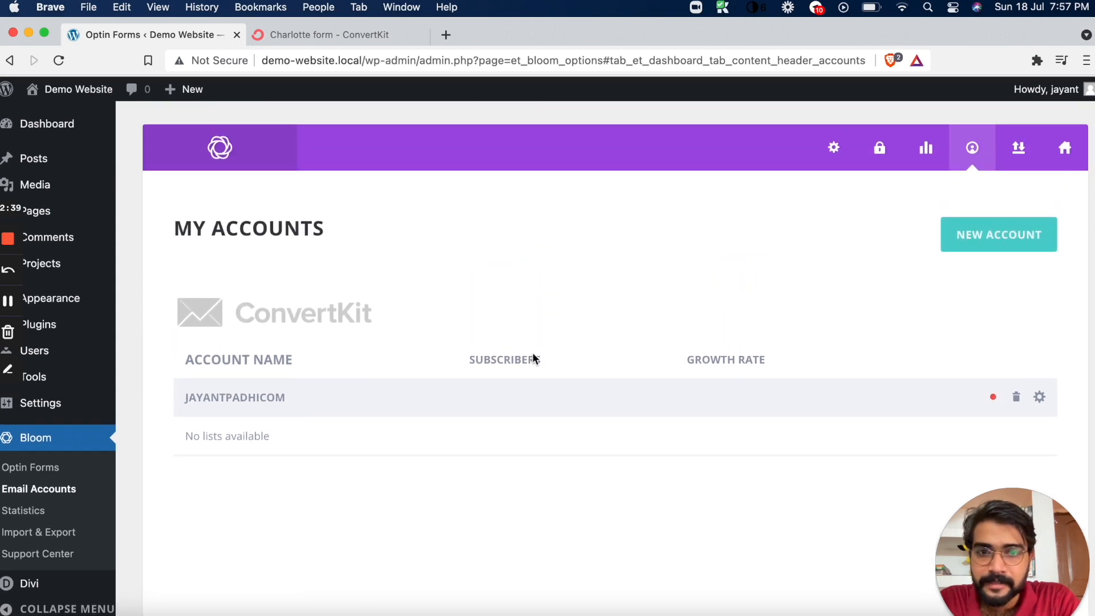
Return to ConvertKit and create a subscriber tag named Demo Website Tag
{"action": "left_click", "coordinate": [337, 35]}
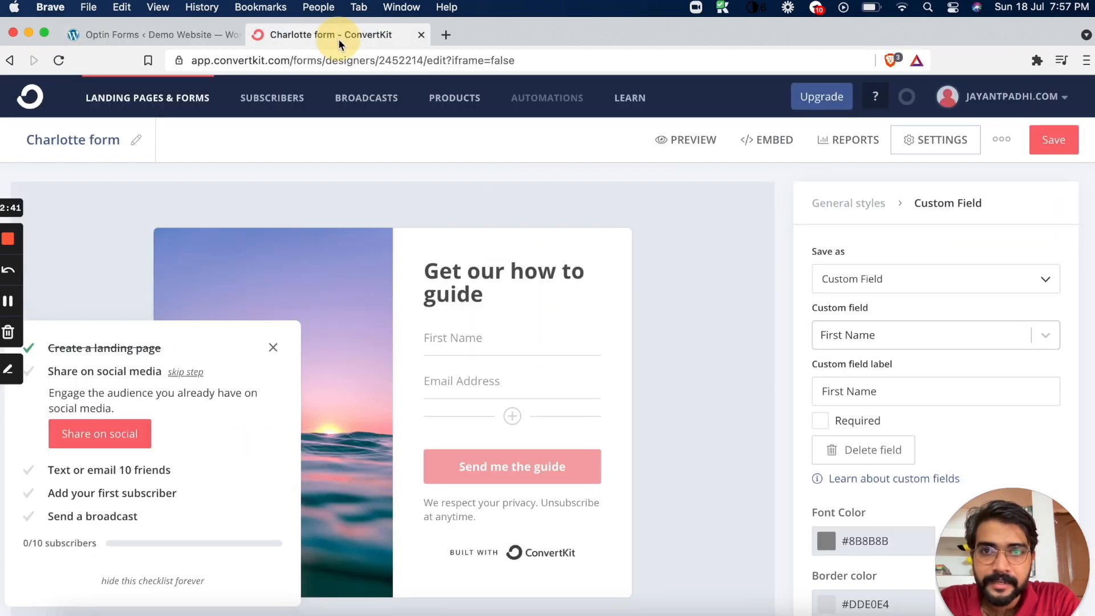
{"action": "left_click", "coordinate": [259, 98]}
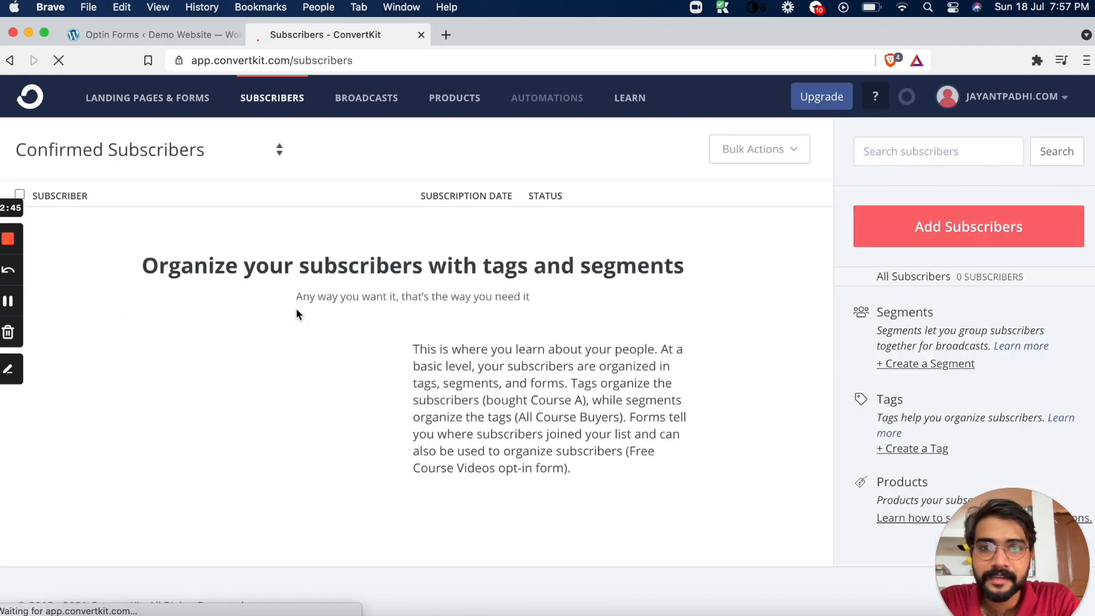
{"action": "left_click", "coordinate": [904, 451]}
{"action": "left_click", "coordinate": [235, 189]}
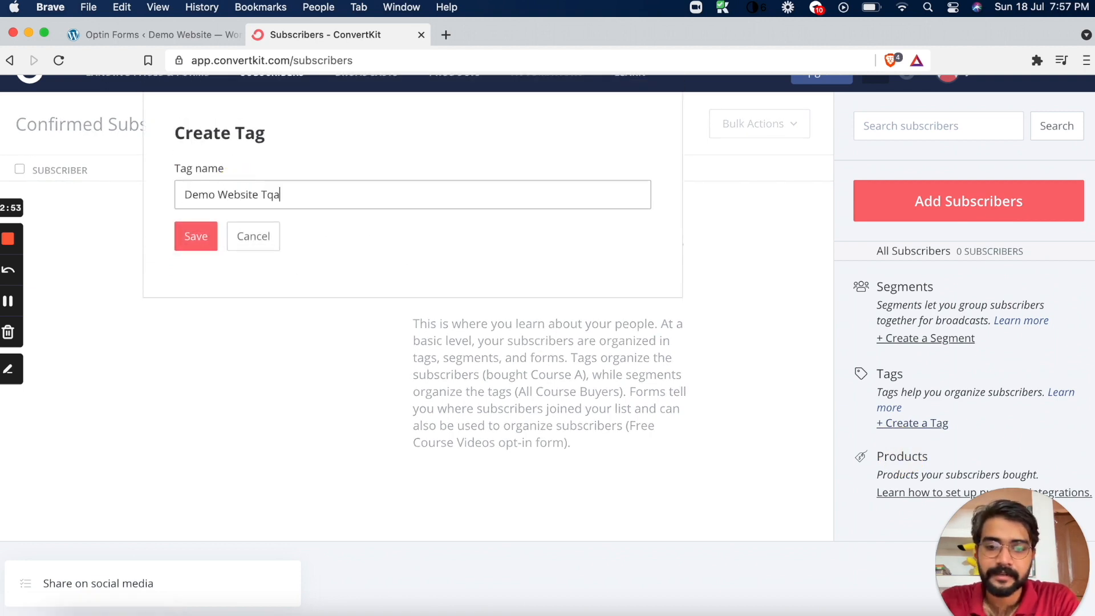
{"action": "type", "text": "Demo Website Tag"}
{"action": "left_click", "coordinate": [191, 236]}
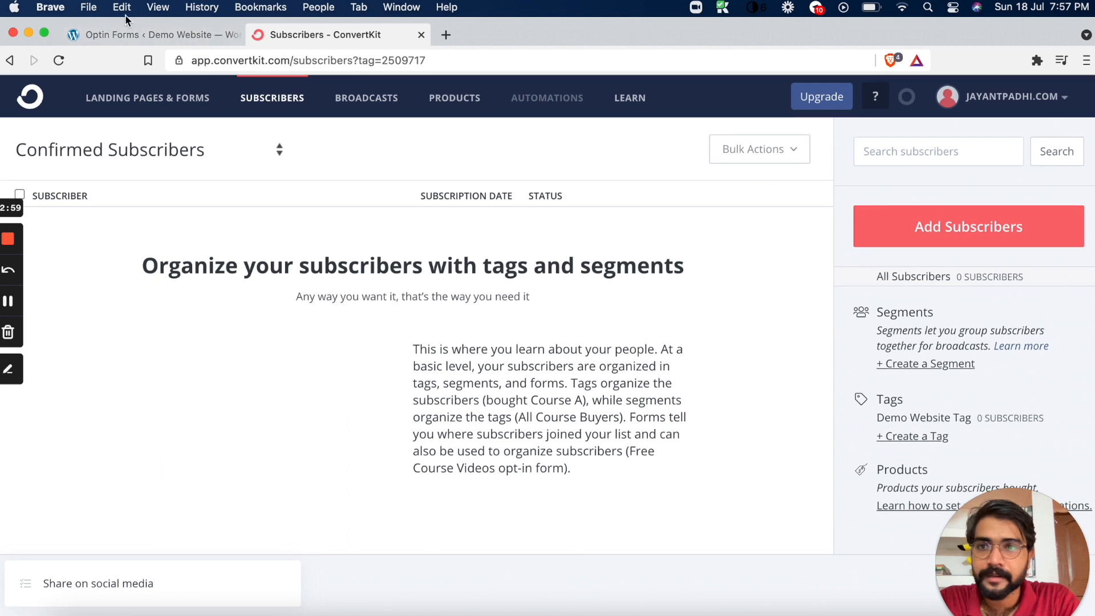
{"action": "left_click", "coordinate": [124, 34]}
{"action": "left_click", "coordinate": [60, 60]}
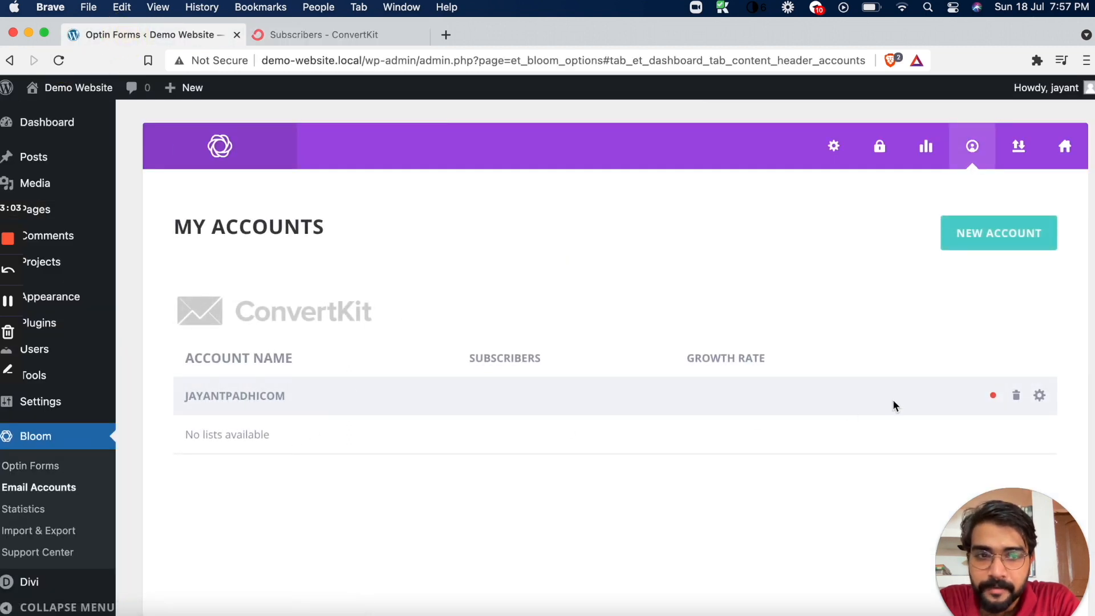
{"action": "left_click", "coordinate": [993, 395]}
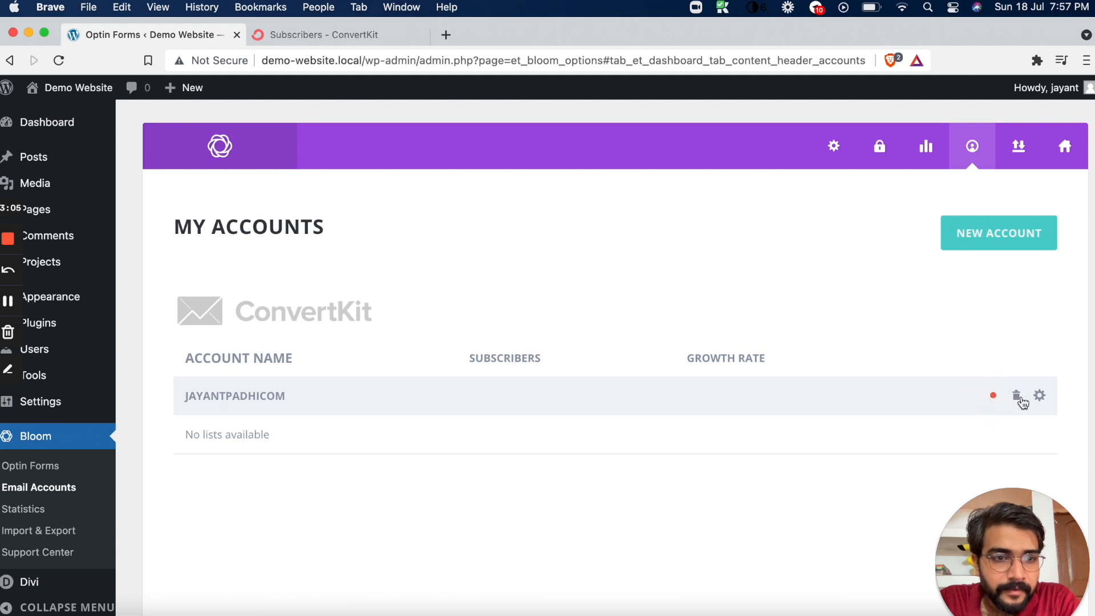
{"action": "left_click", "coordinate": [1038, 396]}
{"action": "scroll", "coordinate": [487, 357], "scroll_direction": "down", "scroll_amount": 5}
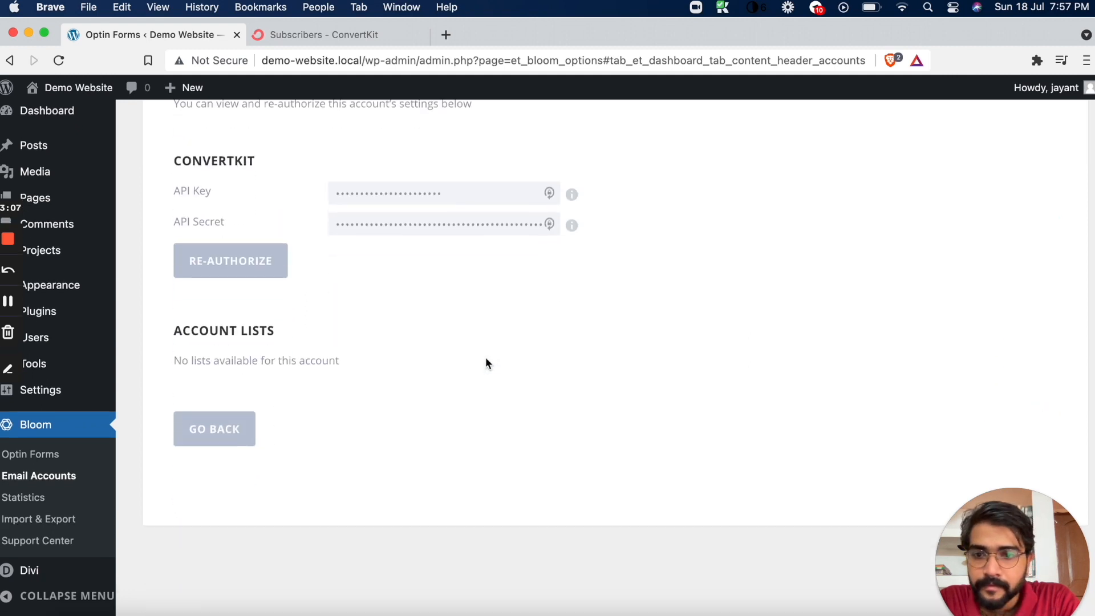
{"action": "left_click", "coordinate": [59, 59]}
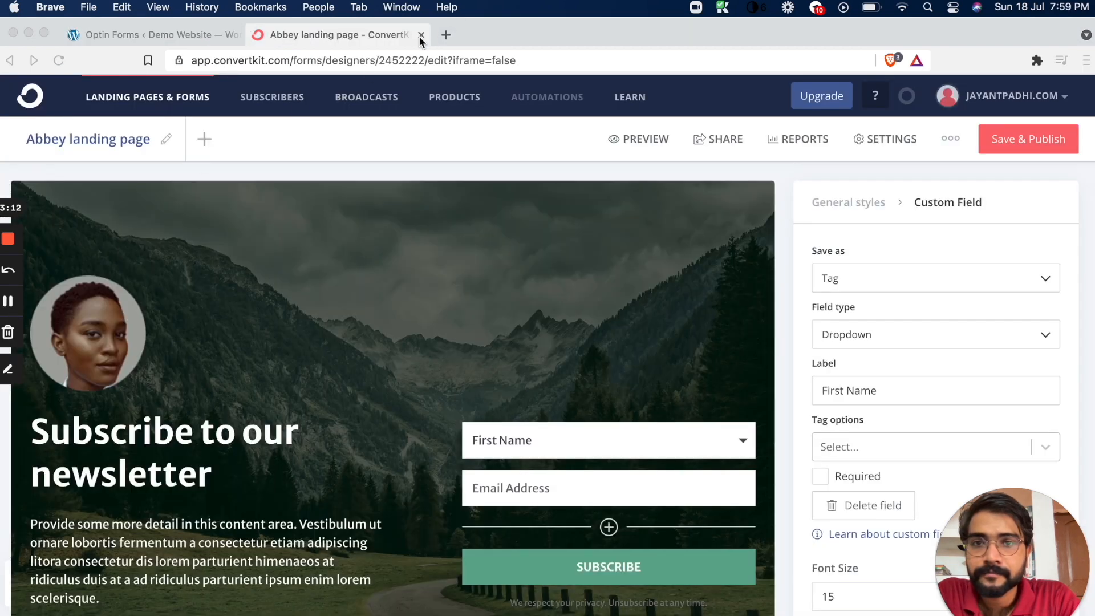
{"action": "left_click", "coordinate": [421, 36]}
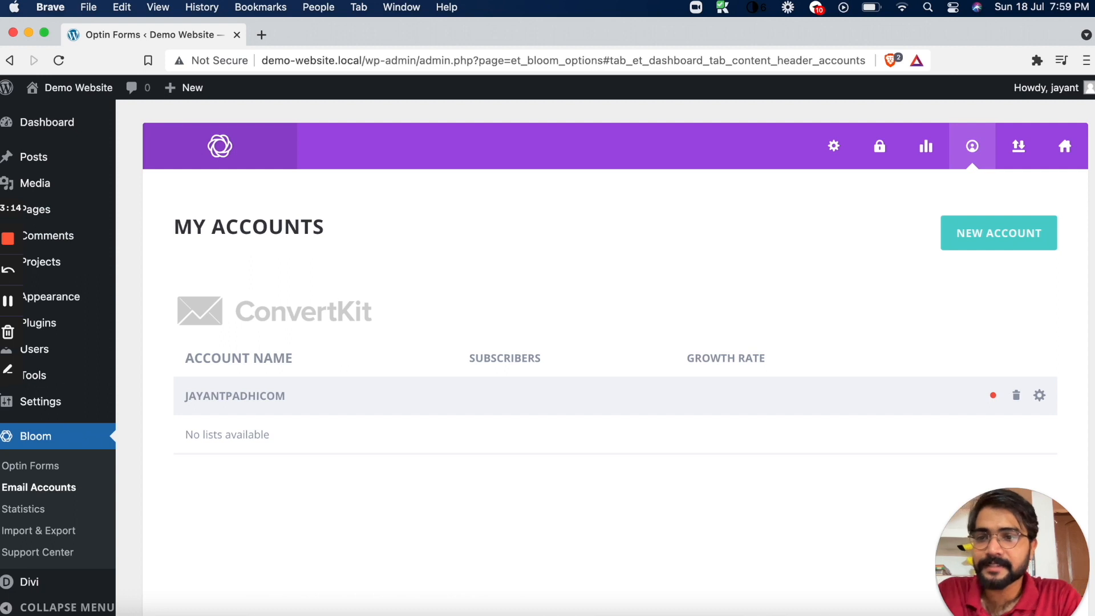
{"action": "left_click", "coordinate": [368, 269]}
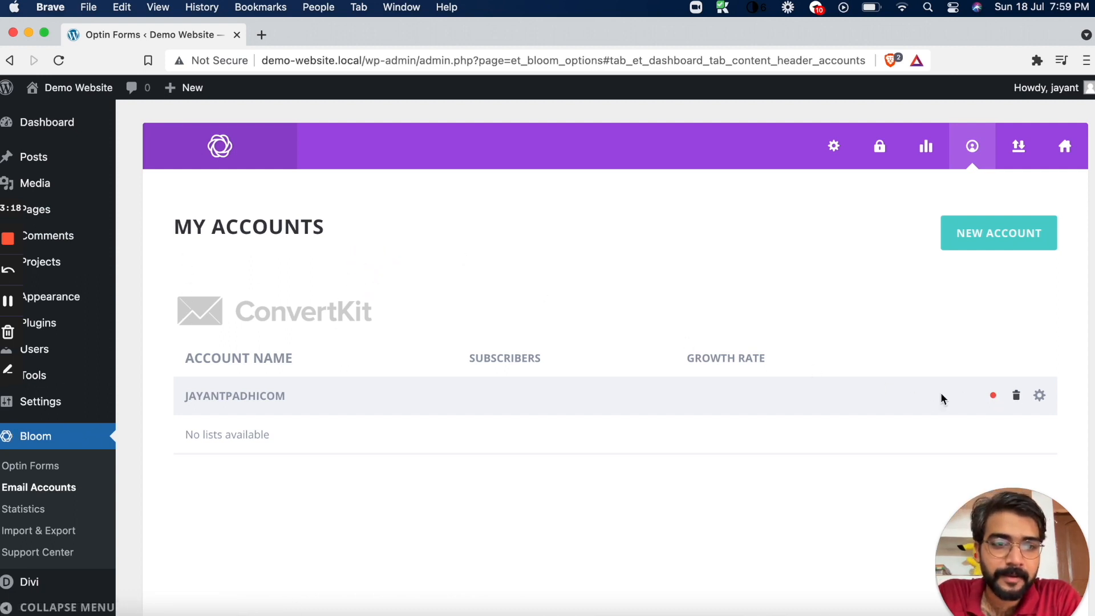
{"action": "left_click", "coordinate": [505, 356]}
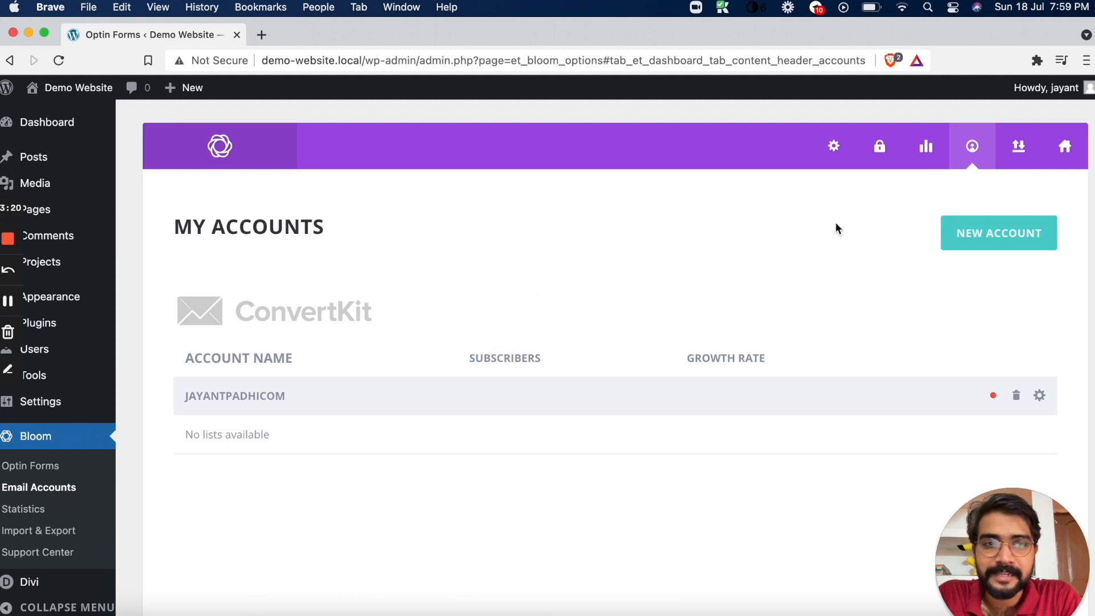
{"action": "left_click", "coordinate": [78, 87]}
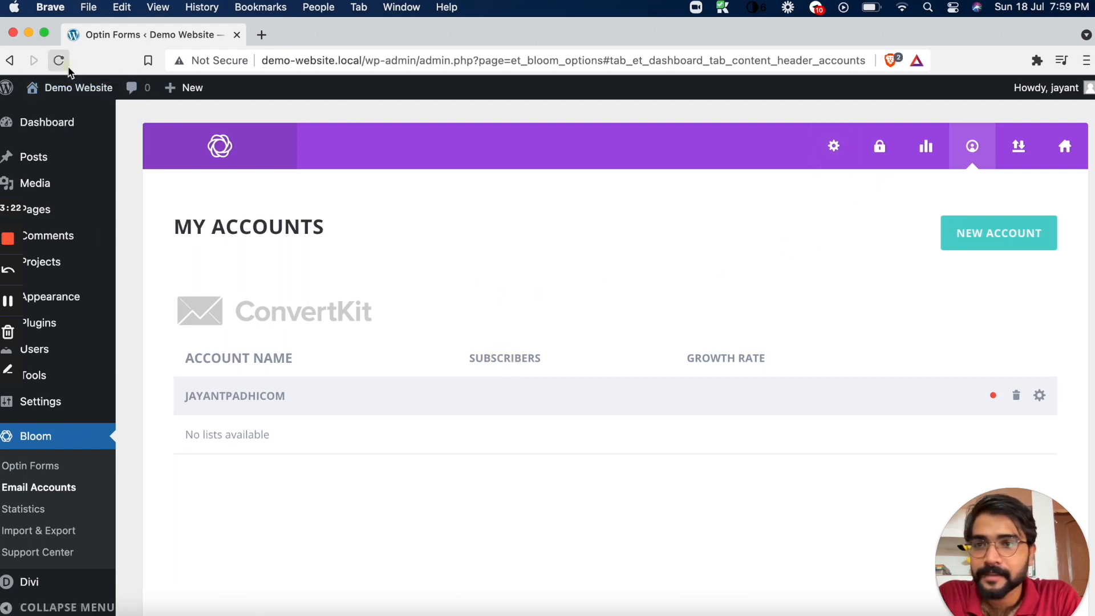
{"action": "left_click_drag", "start_coordinate": [194, 434], "coordinate": [280, 433]}
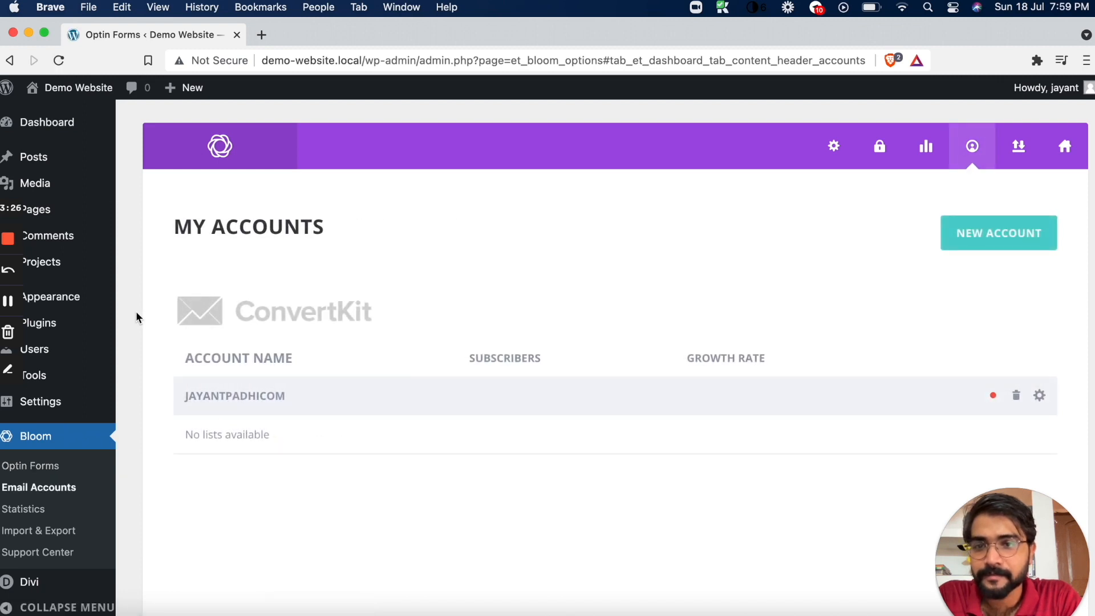
Open the Demo Website's front page in a separate tab and look through its blog posts and layout
{"action": "mouse_move", "coordinate": [74, 211]}
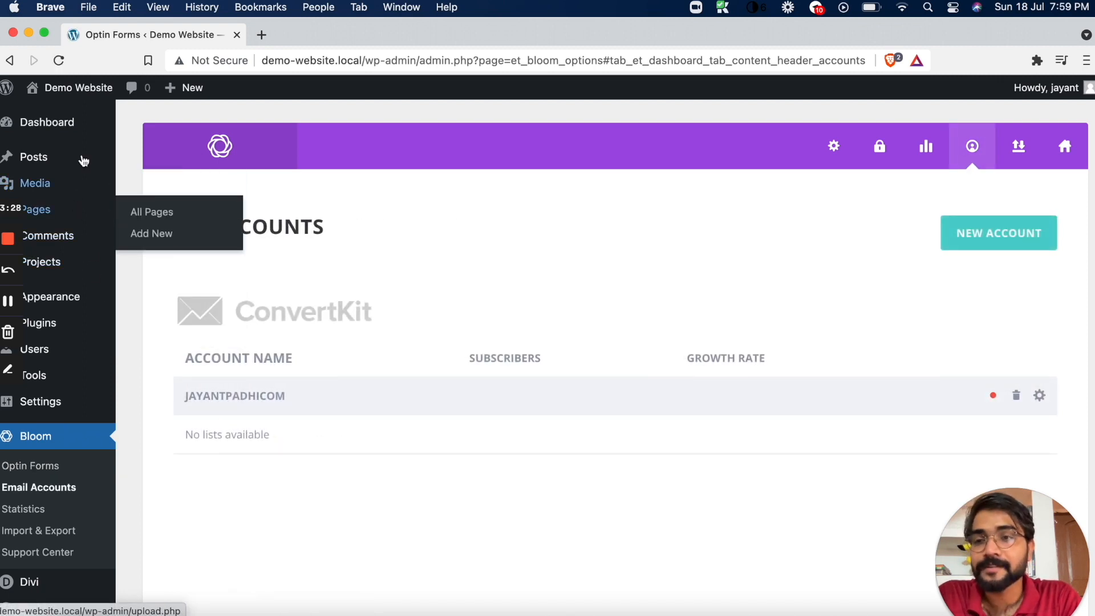
{"action": "right_click", "coordinate": [90, 115]}
{"action": "left_click", "coordinate": [108, 114]}
{"action": "left_click", "coordinate": [294, 35]}
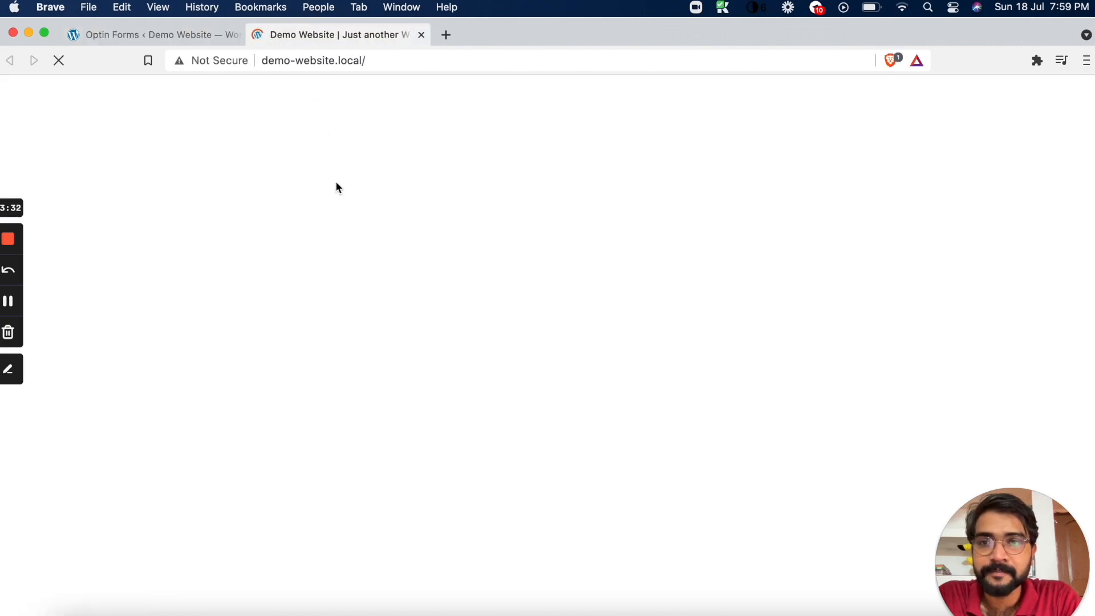
{"action": "scroll", "coordinate": [338, 187], "scroll_direction": "down", "scroll_amount": 3}
{"action": "scroll", "coordinate": [337, 186], "scroll_direction": "down", "scroll_amount": 4}
{"action": "scroll", "coordinate": [335, 186], "scroll_direction": "up", "scroll_amount": 6}
{"action": "scroll", "coordinate": [409, 311], "scroll_direction": "down", "scroll_amount": 1}
{"action": "scroll", "coordinate": [409, 311], "scroll_direction": "down", "scroll_amount": 20}
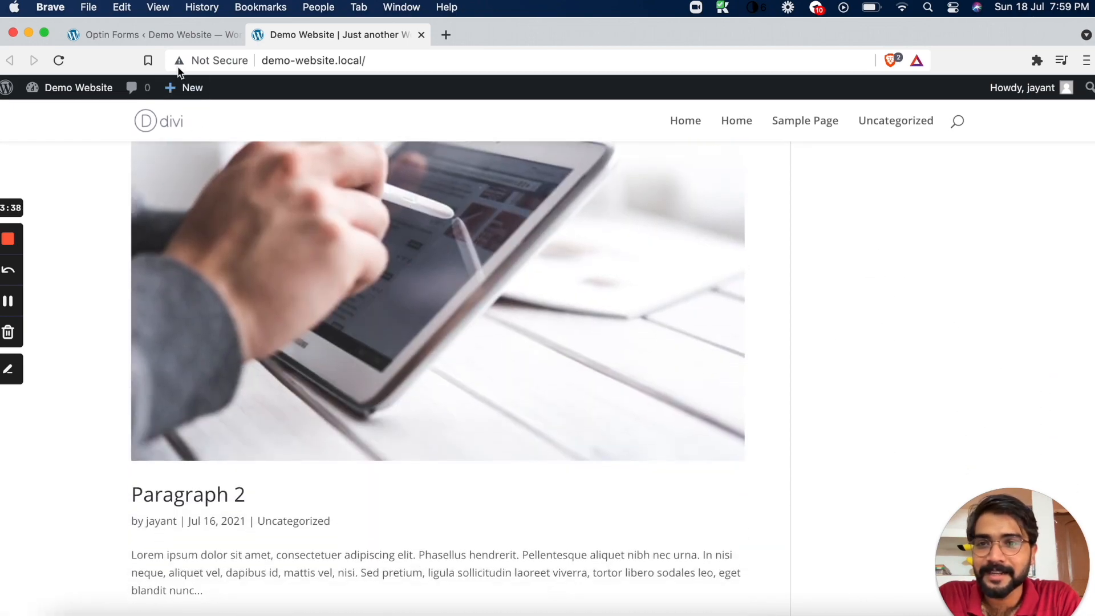
Return to the WordPress admin, open Divi's Theme Options, and review all the General settings down to Custom CSS
{"action": "left_click", "coordinate": [196, 34]}
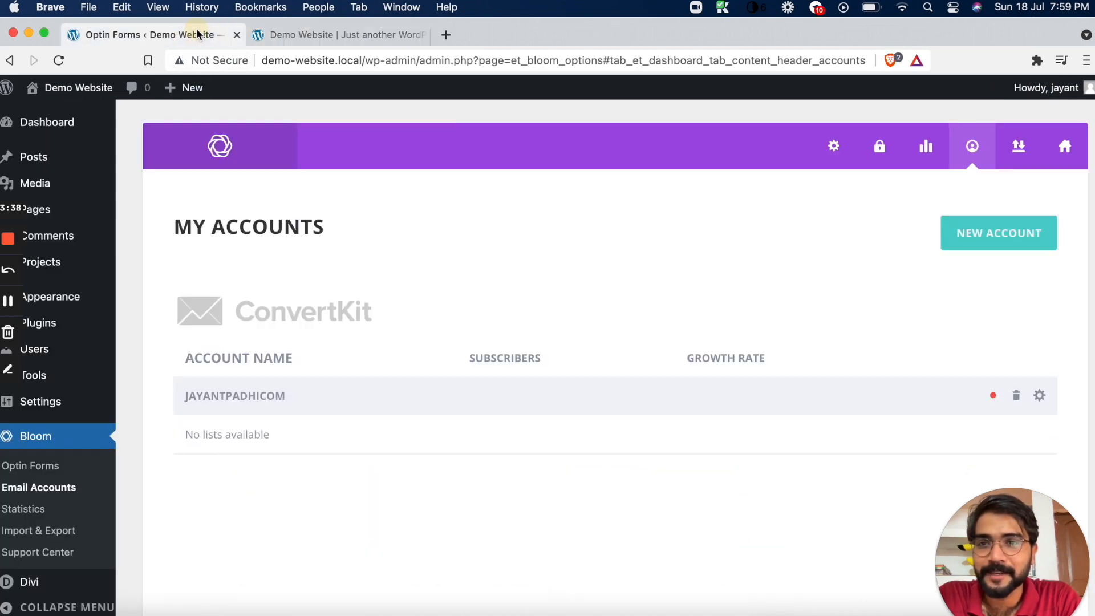
{"action": "scroll", "coordinate": [102, 491], "scroll_direction": "down", "scroll_amount": 3}
{"action": "mouse_move", "coordinate": [46, 586]}
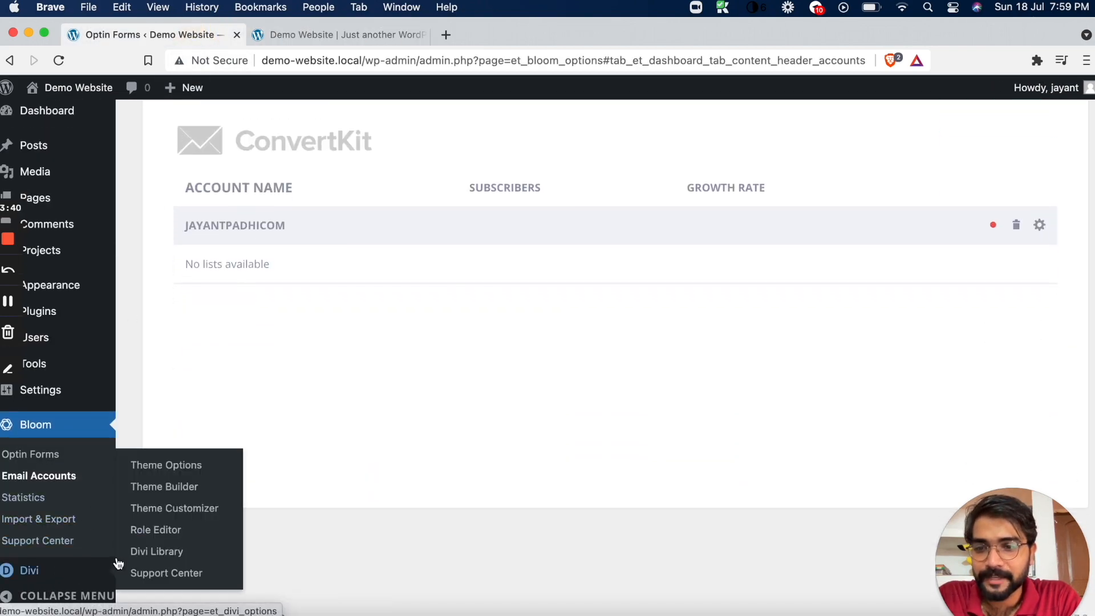
{"action": "left_click", "coordinate": [174, 464]}
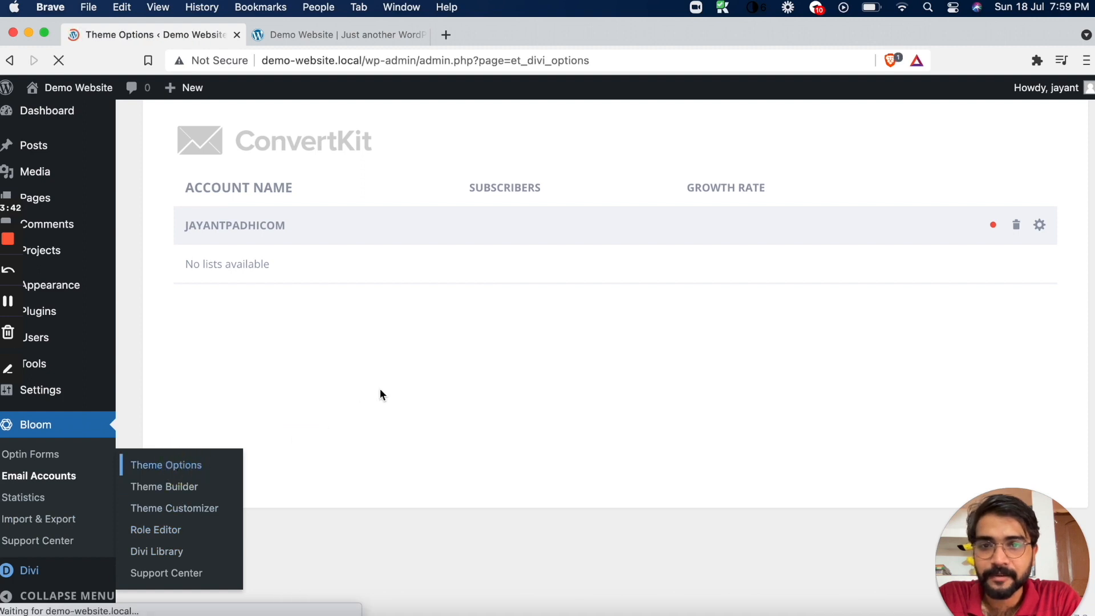
{"action": "scroll", "coordinate": [381, 390], "scroll_direction": "down", "scroll_amount": 2}
{"action": "scroll", "coordinate": [381, 394], "scroll_direction": "down", "scroll_amount": 4}
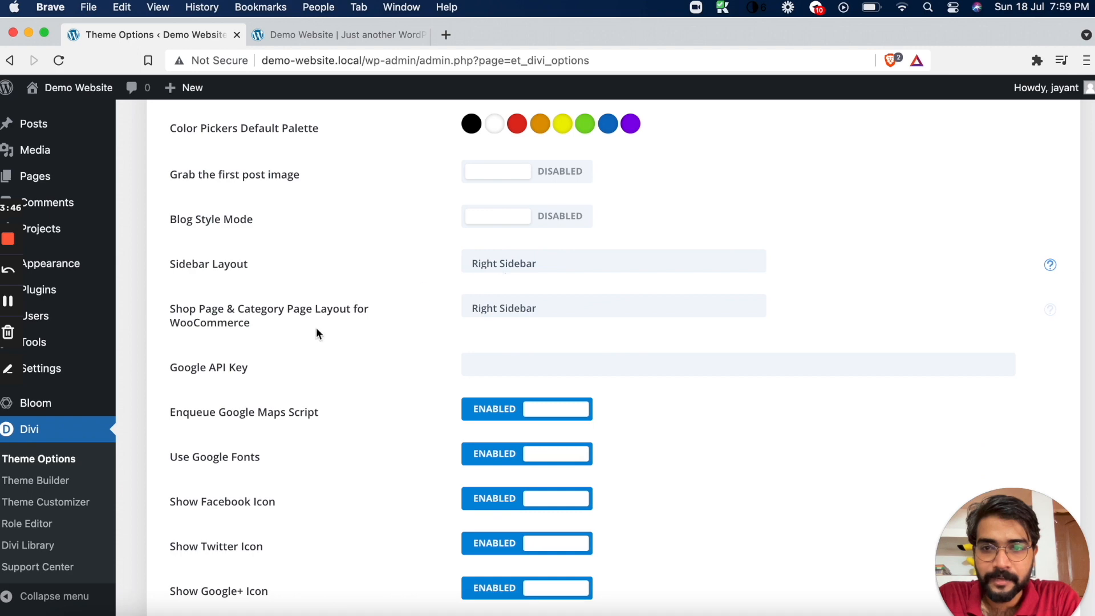
{"action": "scroll", "coordinate": [317, 334], "scroll_direction": "down", "scroll_amount": 2}
{"action": "scroll", "coordinate": [306, 355], "scroll_direction": "down", "scroll_amount": 12}
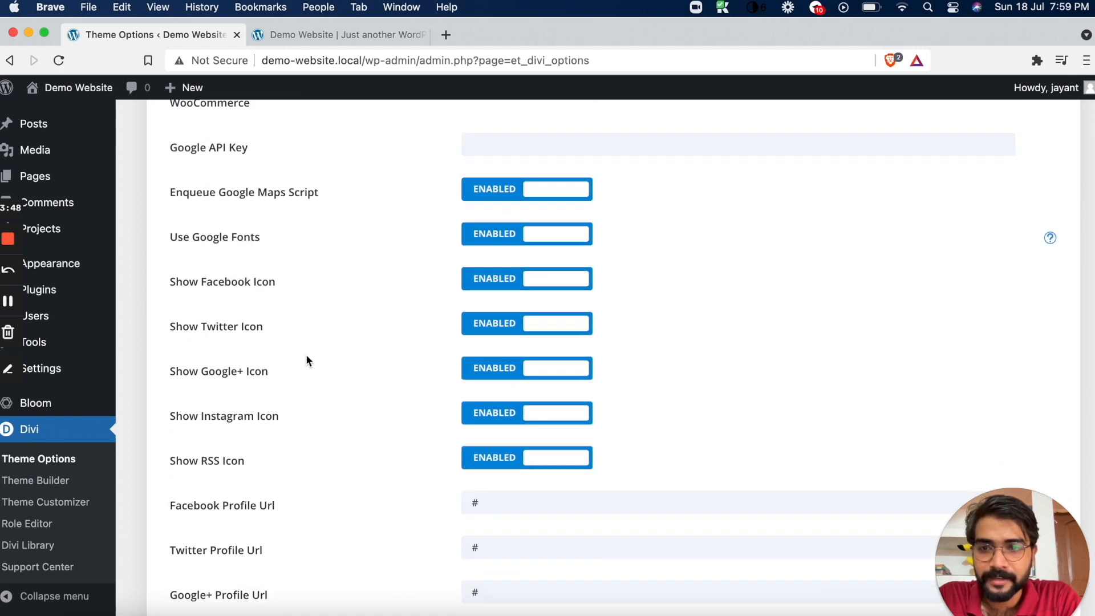
{"action": "scroll", "coordinate": [306, 354], "scroll_direction": "down", "scroll_amount": 10}
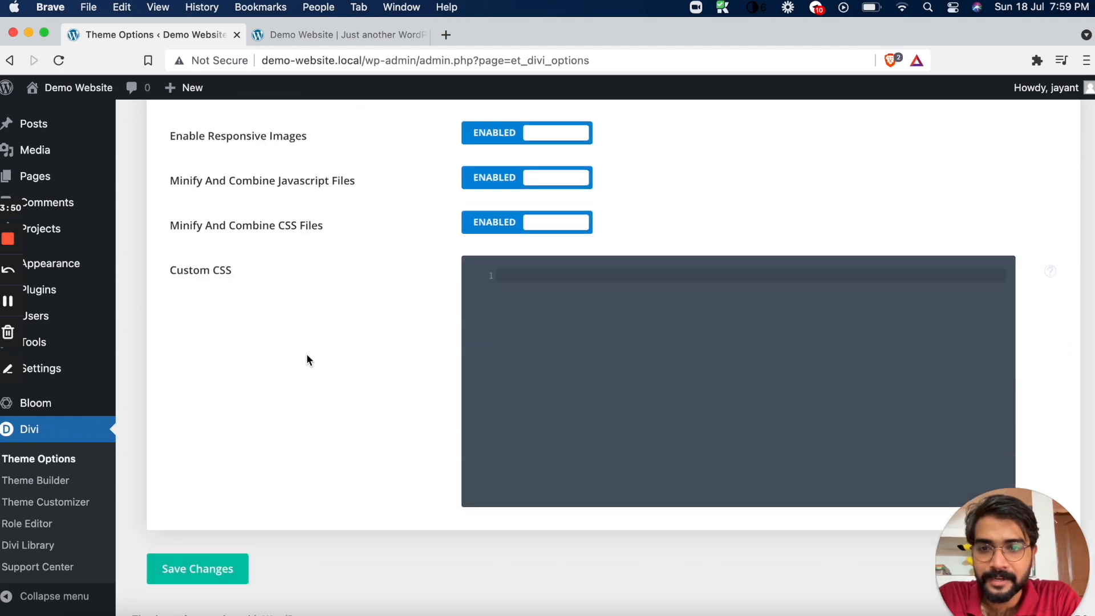
{"action": "scroll", "coordinate": [307, 354], "scroll_direction": "up", "scroll_amount": 14}
{"action": "scroll", "coordinate": [306, 353], "scroll_direction": "up", "scroll_amount": 15}
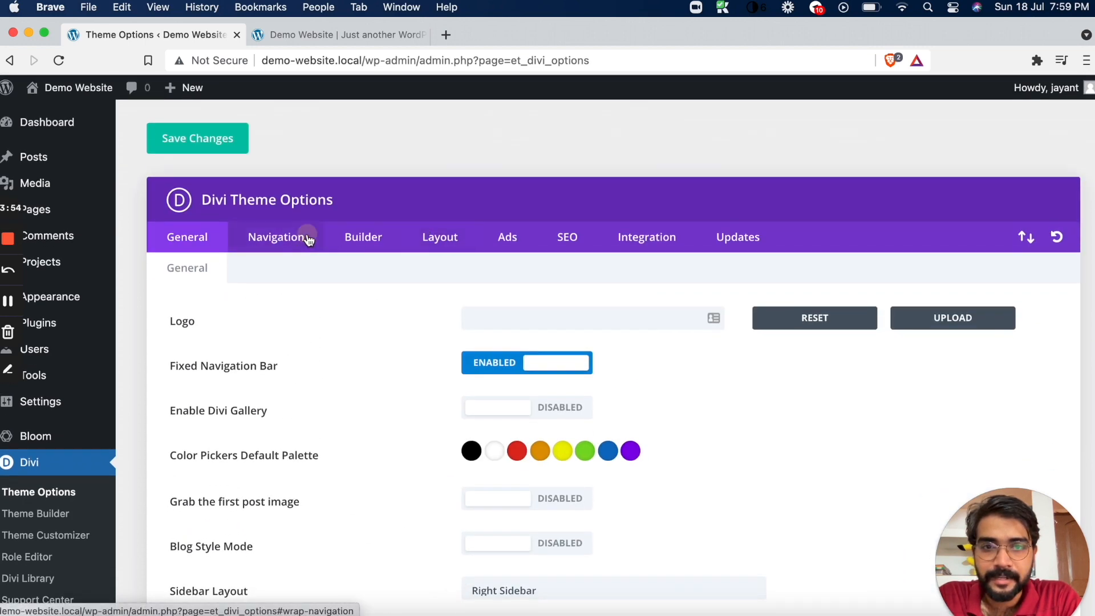
Review Divi's Navigation, Builder and Layout theme options, including their page, category, advanced and single page layout sections
{"action": "left_click", "coordinate": [279, 237]}
{"action": "scroll", "coordinate": [291, 342], "scroll_direction": "down", "scroll_amount": 2}
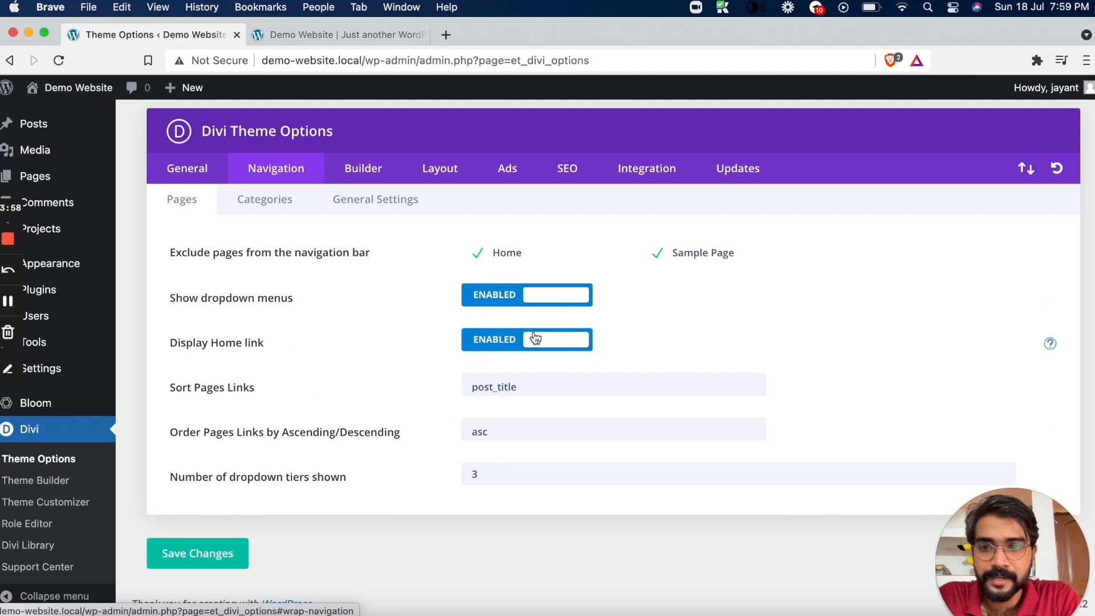
{"action": "left_click", "coordinate": [264, 199]}
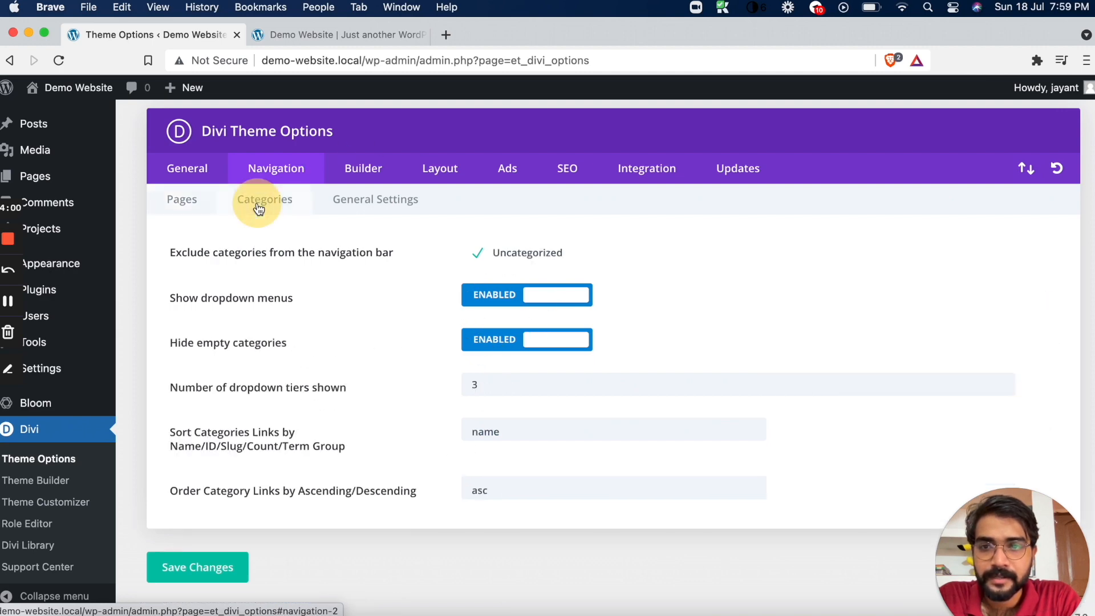
{"action": "left_click", "coordinate": [377, 211]}
{"action": "left_click", "coordinate": [366, 241]}
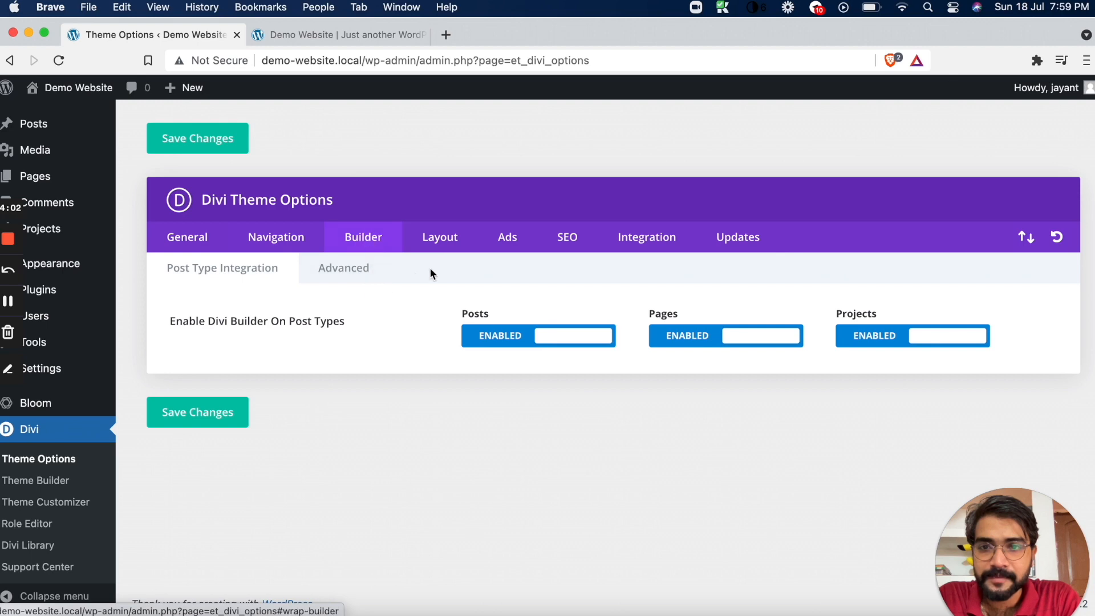
{"action": "left_click", "coordinate": [354, 268]}
{"action": "left_click", "coordinate": [450, 242]}
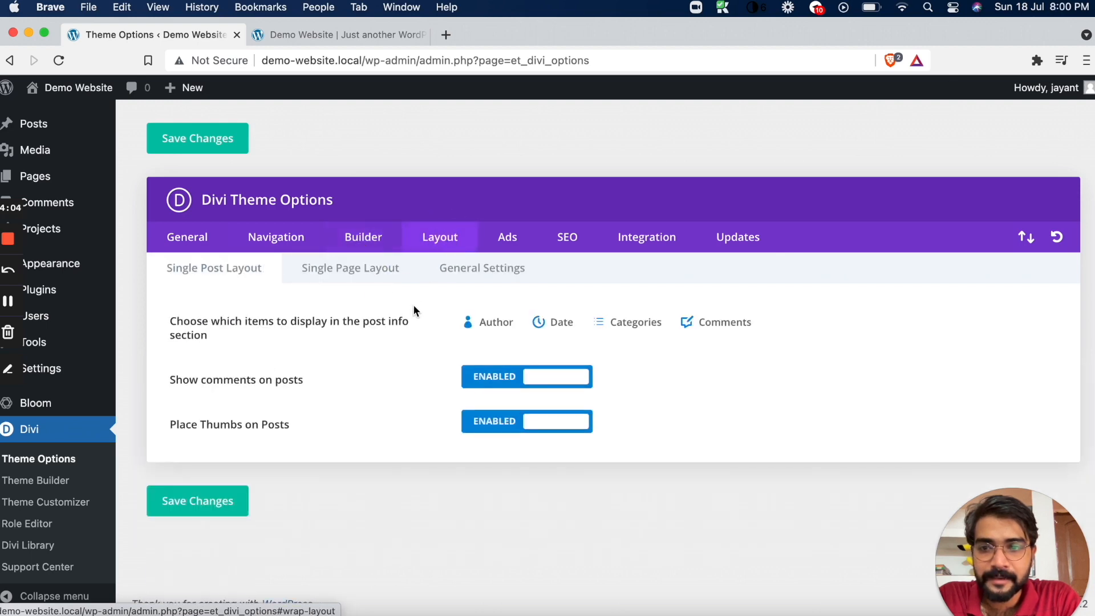
{"action": "left_click", "coordinate": [335, 271]}
{"action": "left_click", "coordinate": [455, 263]}
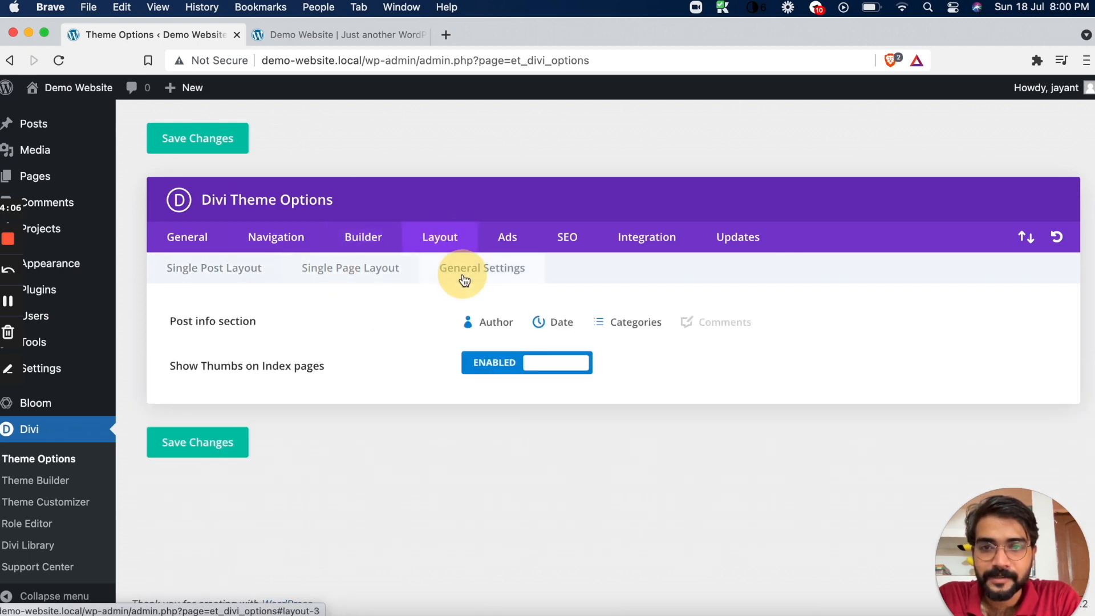
Review Divi's Ads, Homepage SEO and Code Integration theme options
{"action": "left_click", "coordinate": [513, 238]}
{"action": "left_click", "coordinate": [580, 239]}
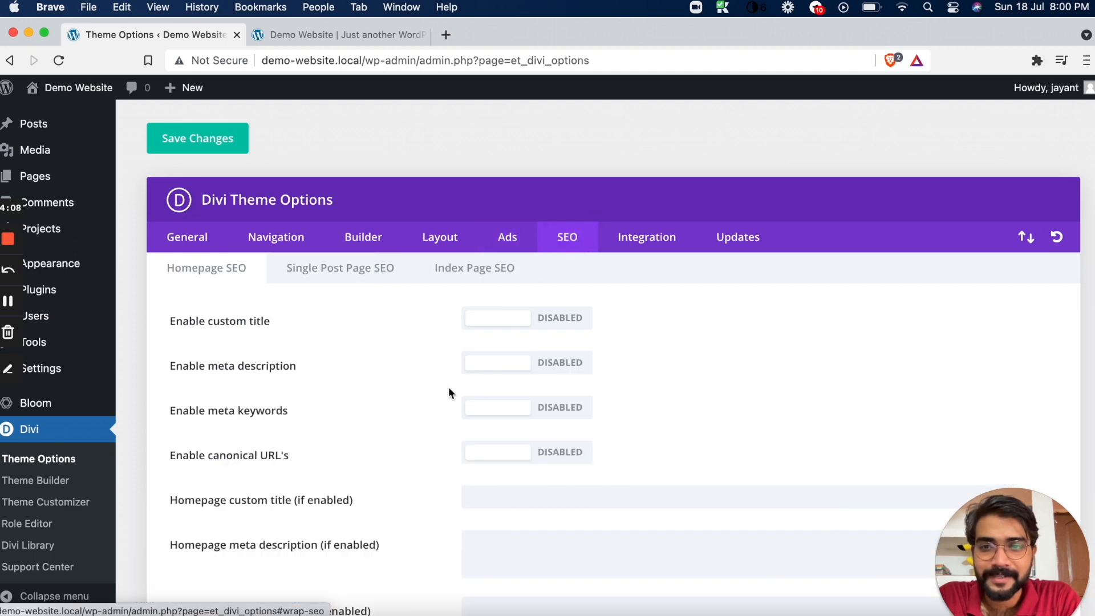
{"action": "scroll", "coordinate": [449, 387], "scroll_direction": "down", "scroll_amount": 5}
{"action": "scroll", "coordinate": [449, 387], "scroll_direction": "up", "scroll_amount": 5}
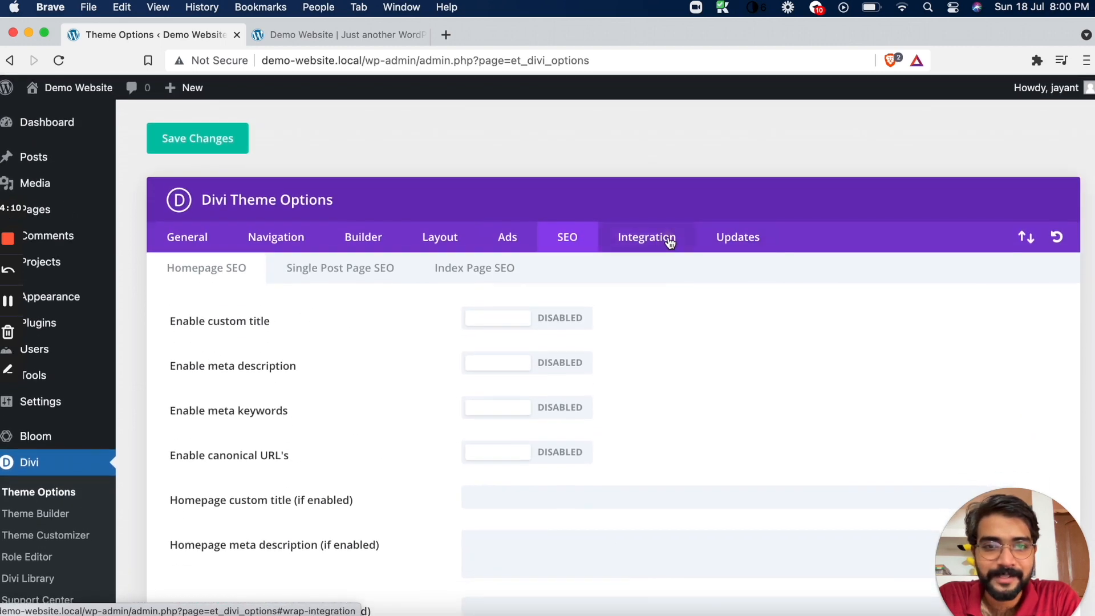
{"action": "left_click", "coordinate": [644, 247]}
{"action": "scroll", "coordinate": [269, 428], "scroll_direction": "down", "scroll_amount": 3}
{"action": "scroll", "coordinate": [268, 428], "scroll_direction": "up", "scroll_amount": 3}
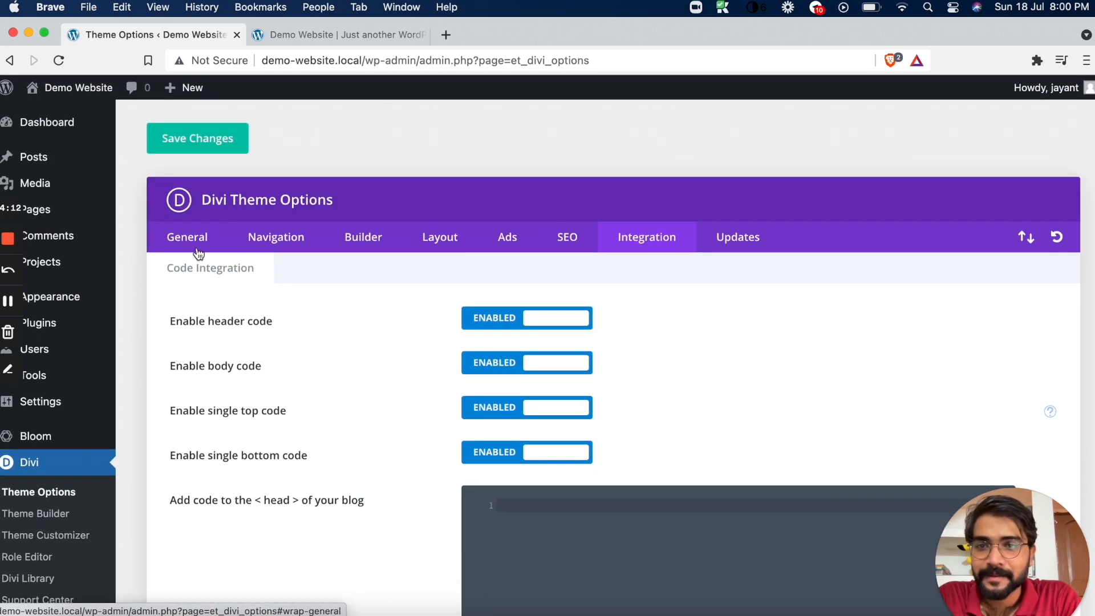
Open Divi's Theme Customizer for the Demo Website
{"action": "scroll", "coordinate": [100, 392], "scroll_direction": "down", "scroll_amount": 2}
{"action": "left_click", "coordinate": [61, 502]}
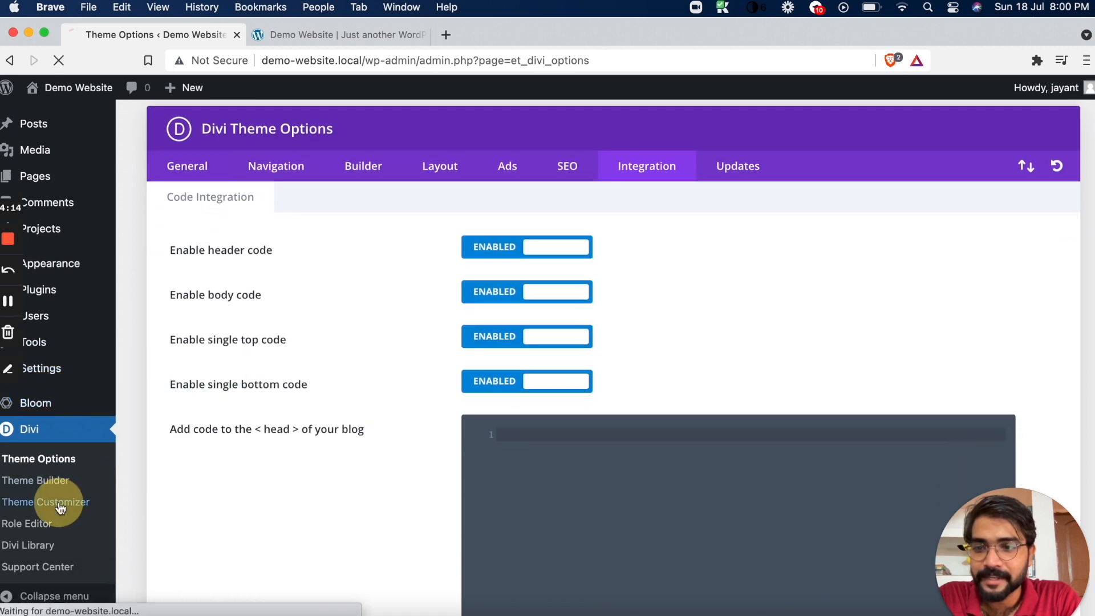
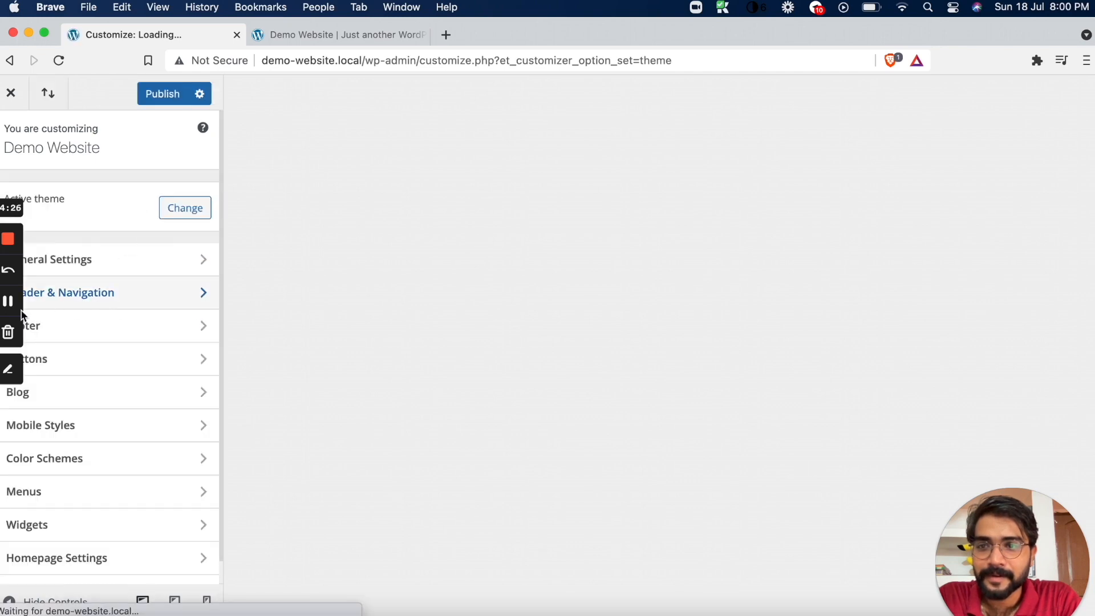
Set the body text size to 18 in the general Typography settings
{"action": "left_click", "coordinate": [126, 271]}
{"action": "left_click", "coordinate": [124, 269]}
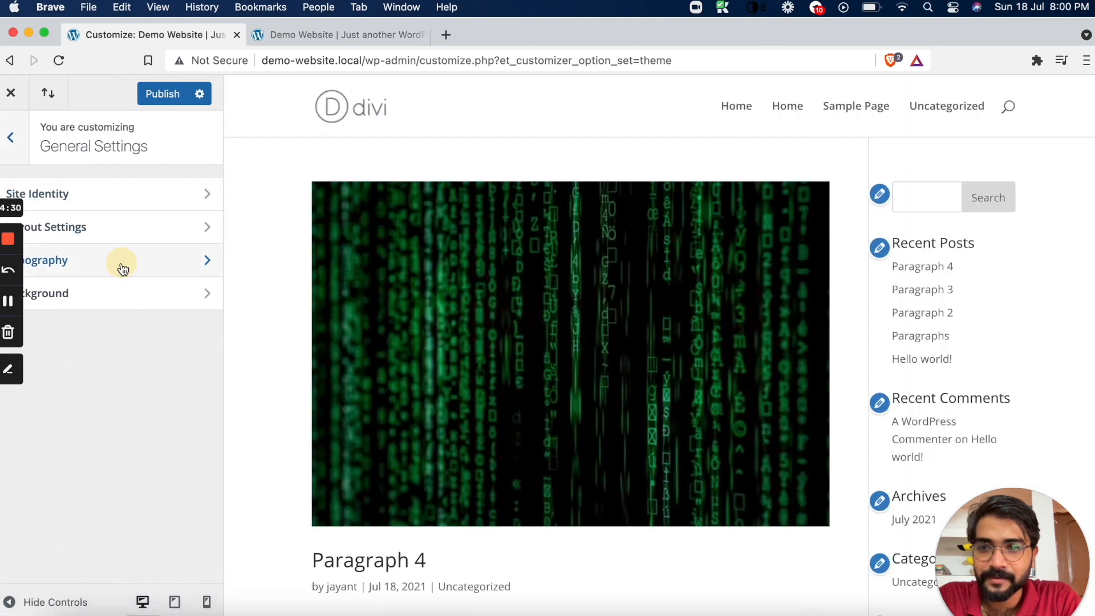
{"action": "left_click", "coordinate": [52, 215]}
{"action": "mouse_move", "coordinate": [55, 214]}
{"action": "left_mouse_down"}
{"action": "mouse_move", "coordinate": [38, 218]}
{"action": "mouse_move", "coordinate": [50, 215]}
{"action": "left_mouse_up"}
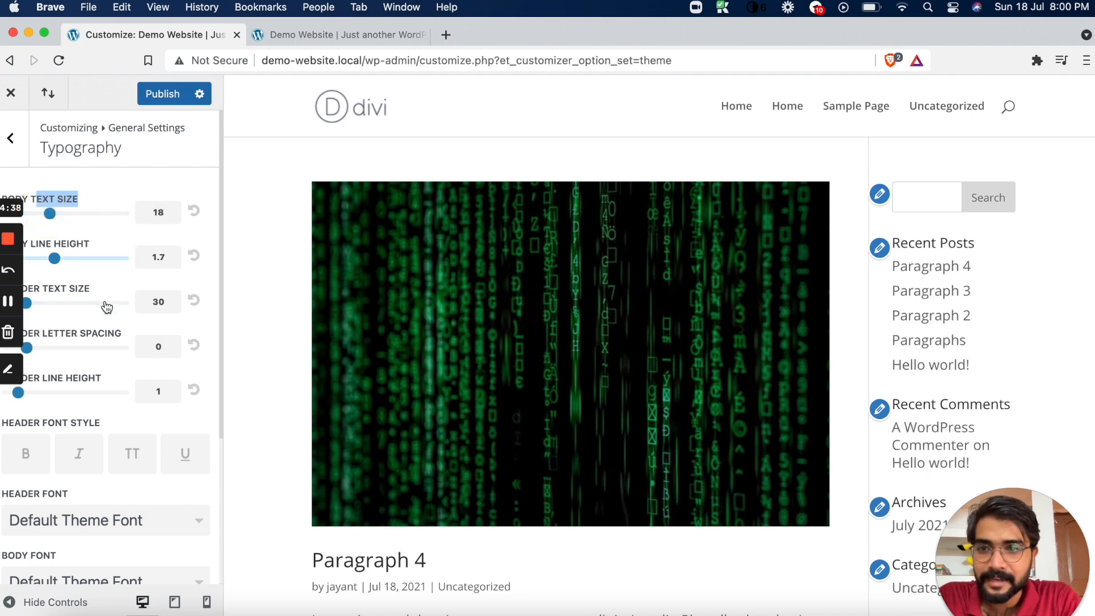
Set the header font to Oswald in the Typography settings
{"action": "scroll", "coordinate": [97, 309], "scroll_direction": "down", "scroll_amount": 3}
{"action": "left_click", "coordinate": [94, 435]}
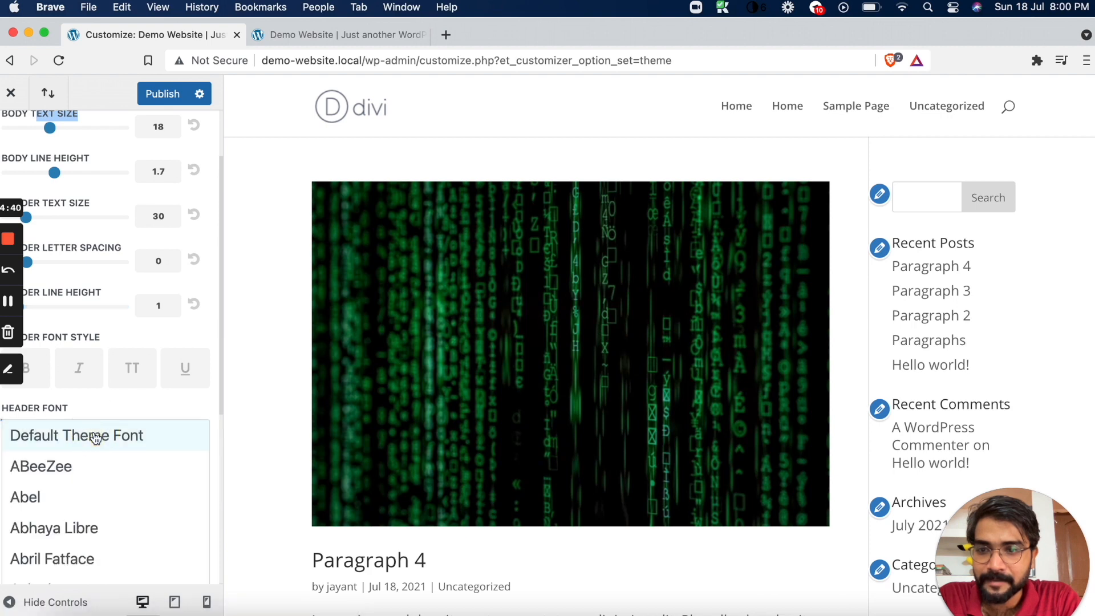
{"action": "scroll", "coordinate": [86, 496], "scroll_direction": "down", "scroll_amount": 15}
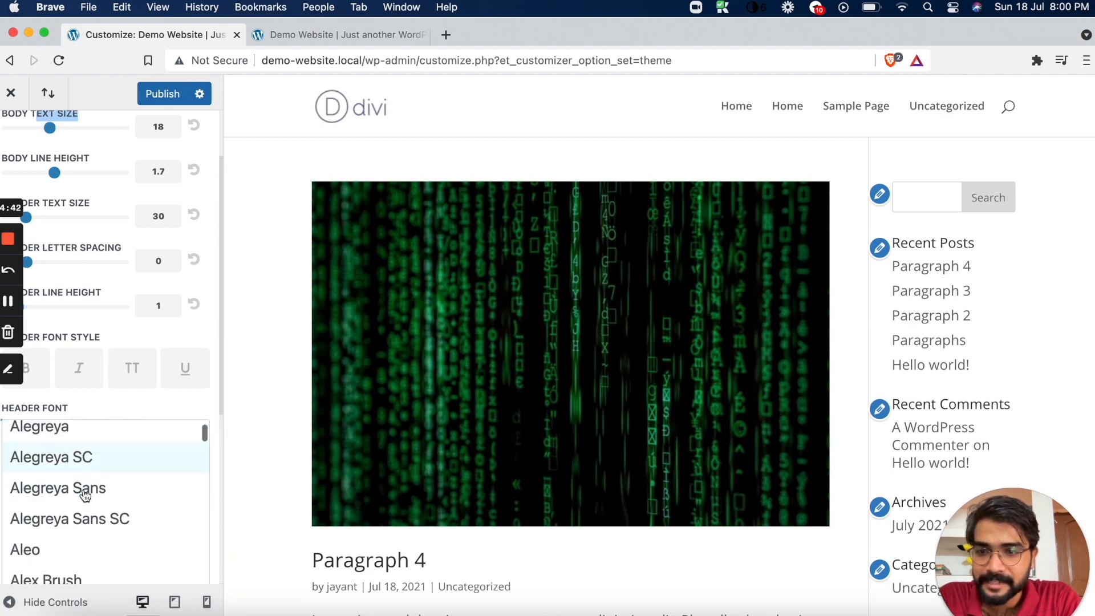
{"action": "scroll", "coordinate": [85, 496], "scroll_direction": "down", "scroll_amount": 20}
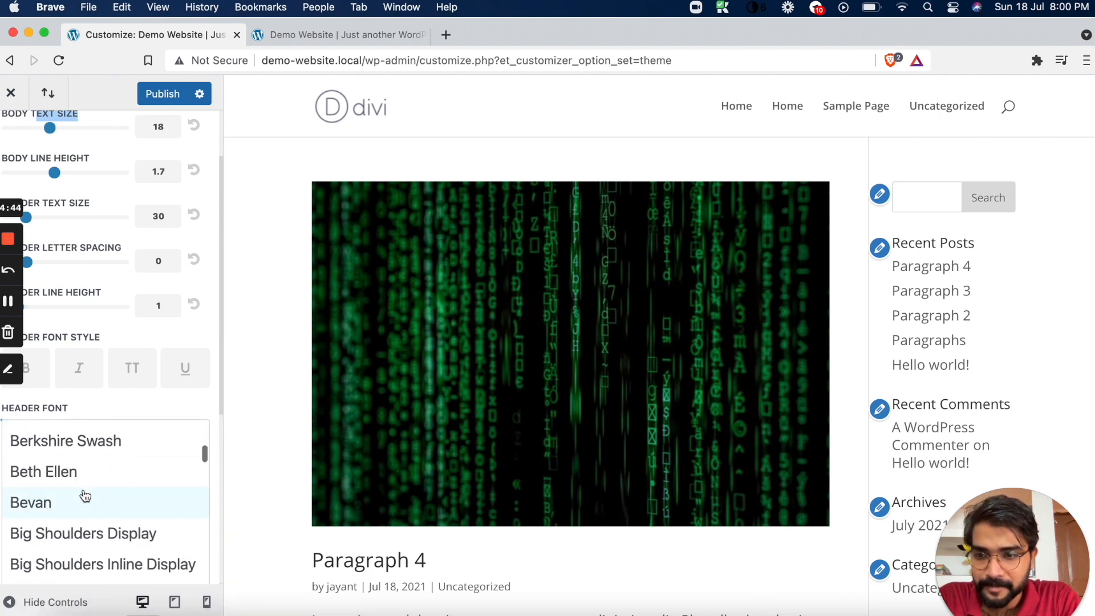
{"action": "scroll", "coordinate": [86, 496], "scroll_direction": "down", "scroll_amount": 20}
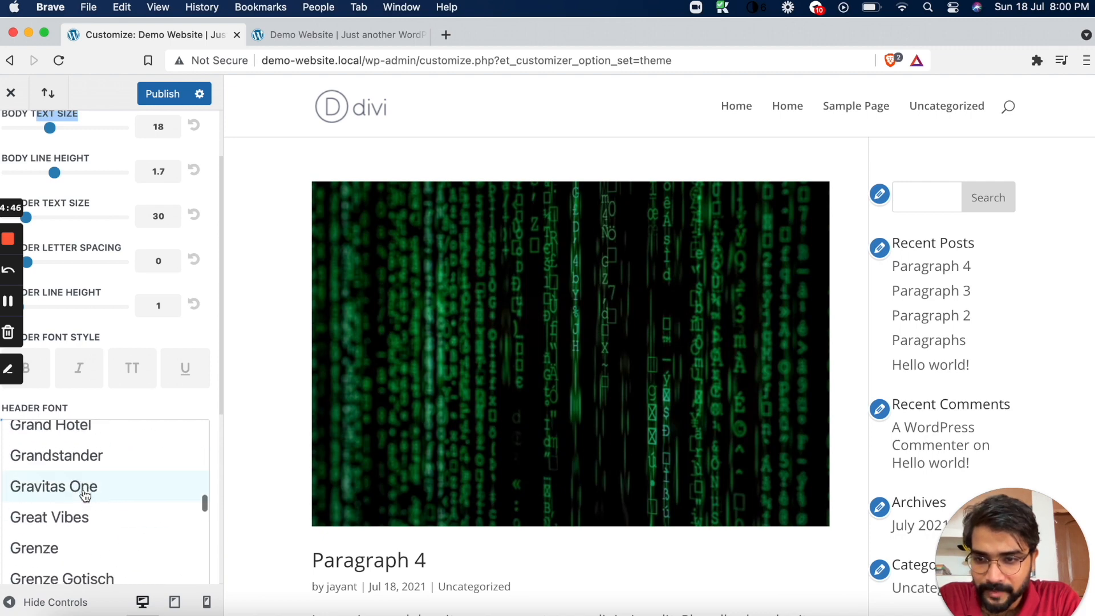
{"action": "scroll", "coordinate": [86, 496], "scroll_direction": "down", "scroll_amount": 20}
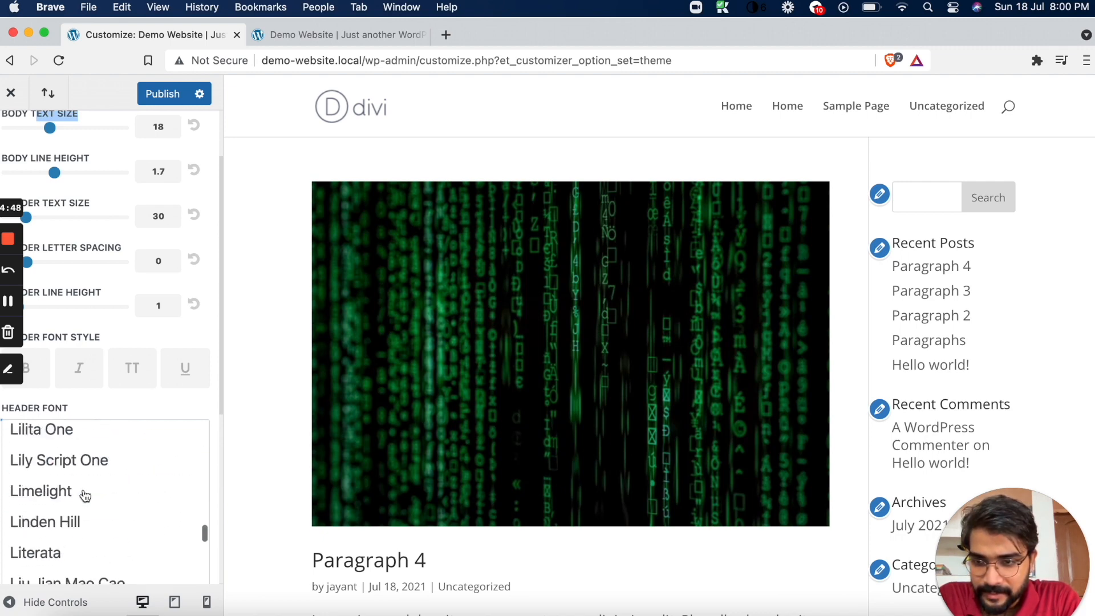
{"action": "scroll", "coordinate": [85, 496], "scroll_direction": "down", "scroll_amount": 15}
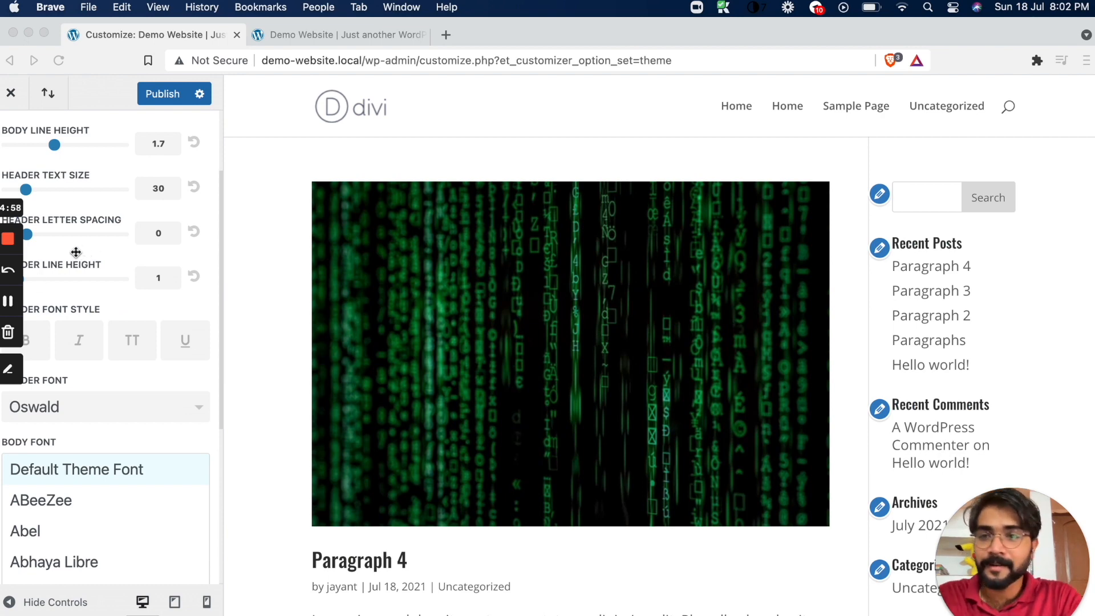
Check the new headings in the site preview and try ABeeZee as the body font
{"action": "scroll", "coordinate": [110, 220], "scroll_direction": "down", "scroll_amount": 3}
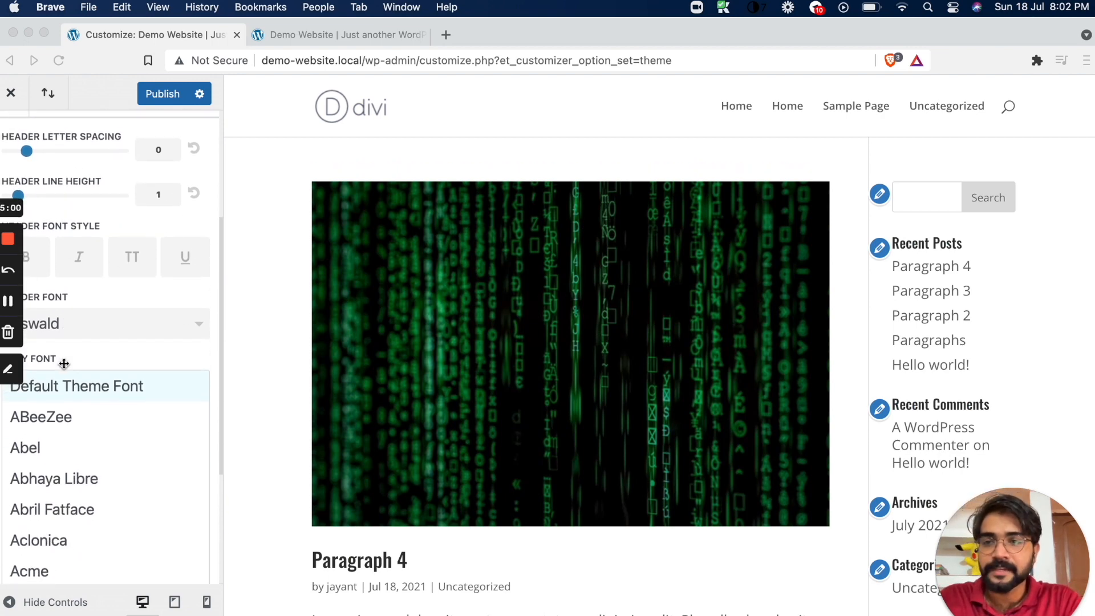
{"action": "scroll", "coordinate": [365, 456], "scroll_direction": "down", "scroll_amount": 3}
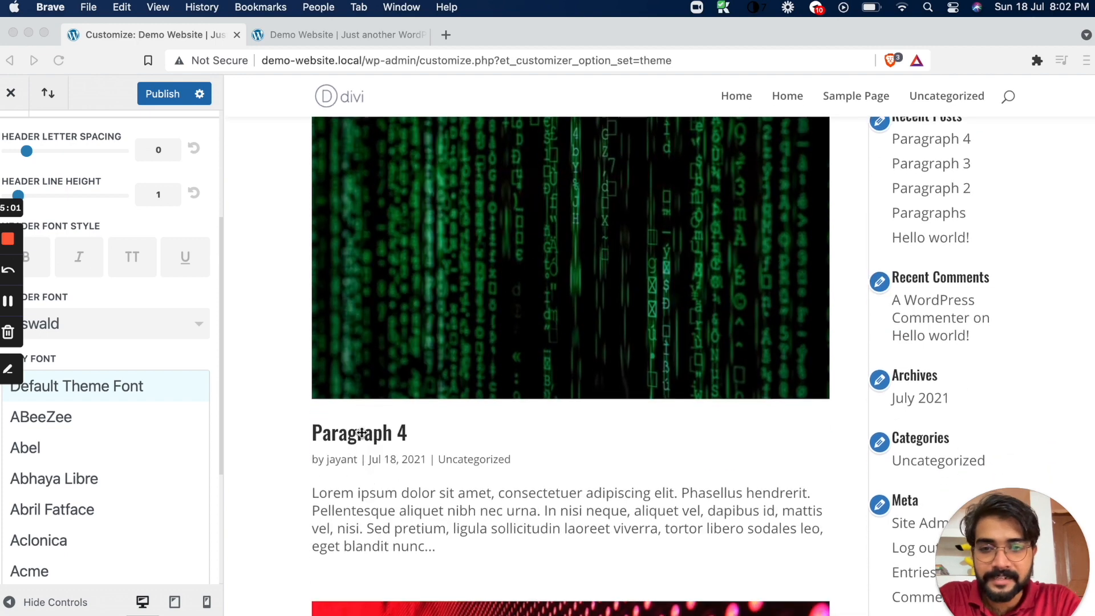
{"action": "left_click", "coordinate": [173, 367]}
{"action": "left_click", "coordinate": [137, 347]}
{"action": "left_click", "coordinate": [131, 363]}
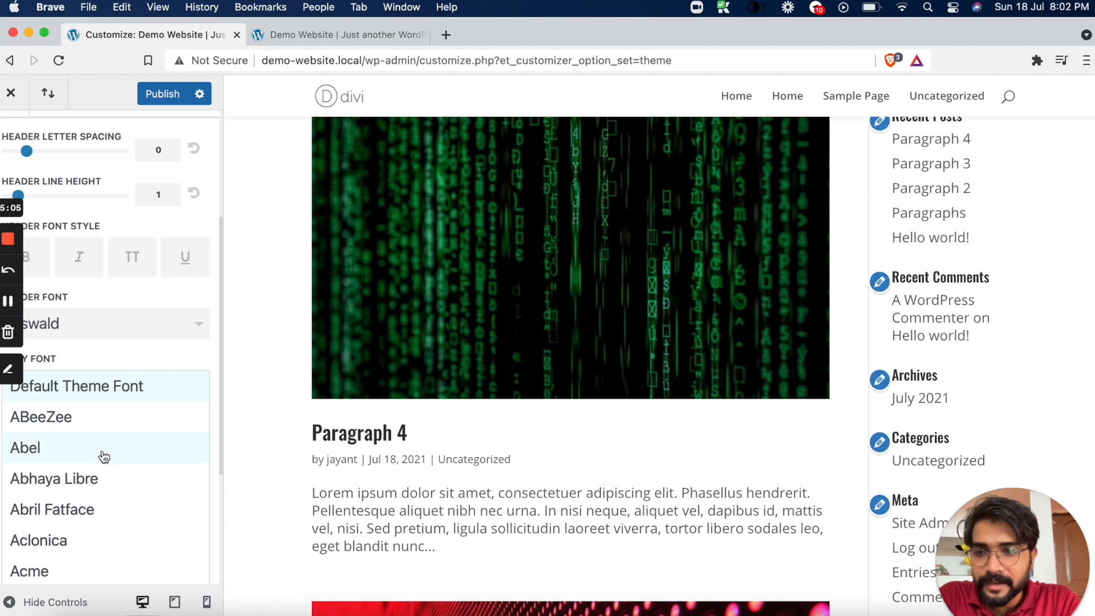
{"action": "left_click", "coordinate": [114, 427]}
{"action": "scroll", "coordinate": [114, 422], "scroll_direction": "up", "scroll_amount": 2}
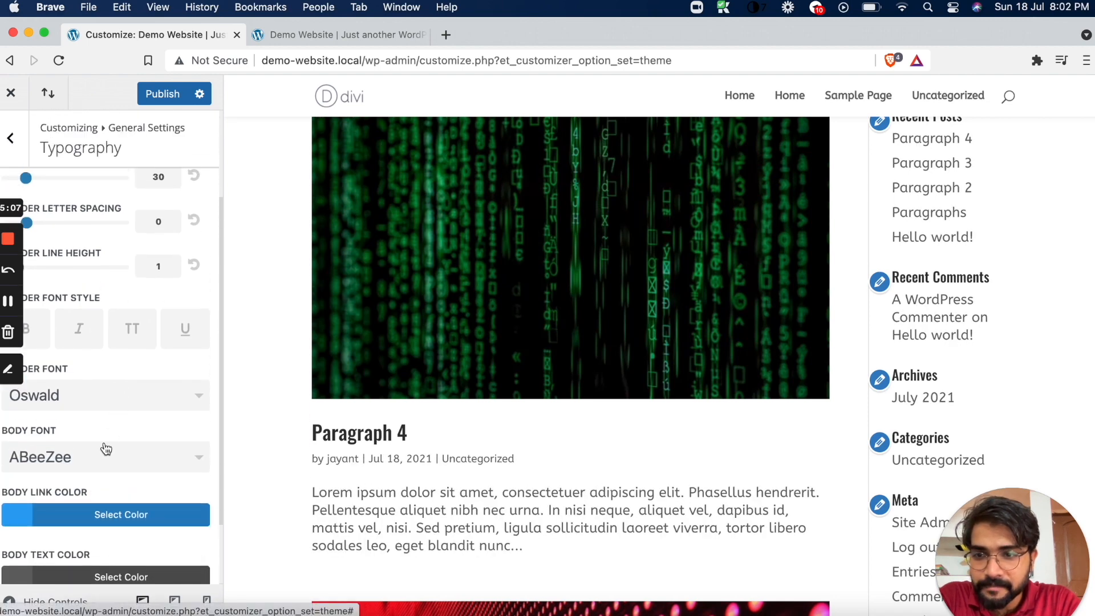
Change the body font to Merriweather
{"action": "left_click", "coordinate": [100, 467]}
{"action": "scroll", "coordinate": [98, 465], "scroll_direction": "down", "scroll_amount": 2}
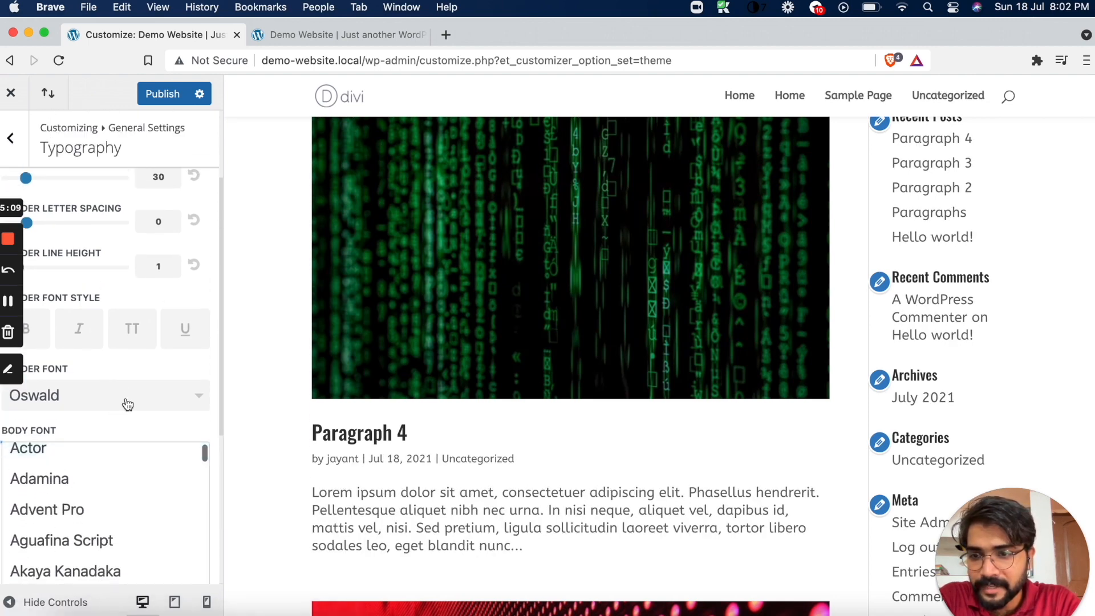
{"action": "scroll", "coordinate": [114, 433], "scroll_direction": "down", "scroll_amount": 3}
{"action": "scroll", "coordinate": [128, 352], "scroll_direction": "down", "scroll_amount": 5}
{"action": "scroll", "coordinate": [129, 354], "scroll_direction": "down", "scroll_amount": 10}
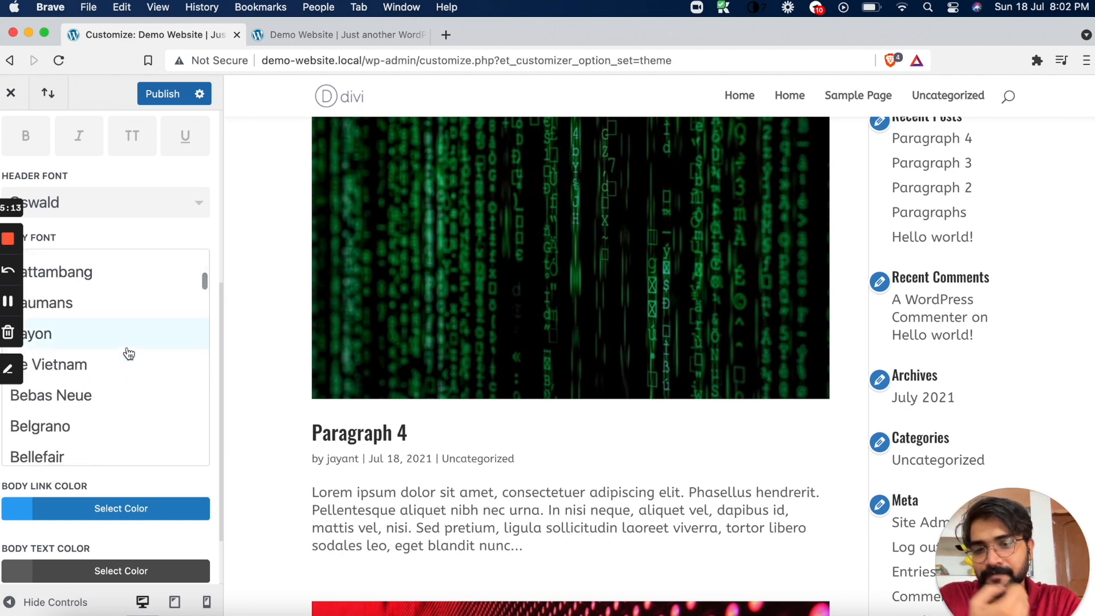
{"action": "scroll", "coordinate": [128, 354], "scroll_direction": "down", "scroll_amount": 15}
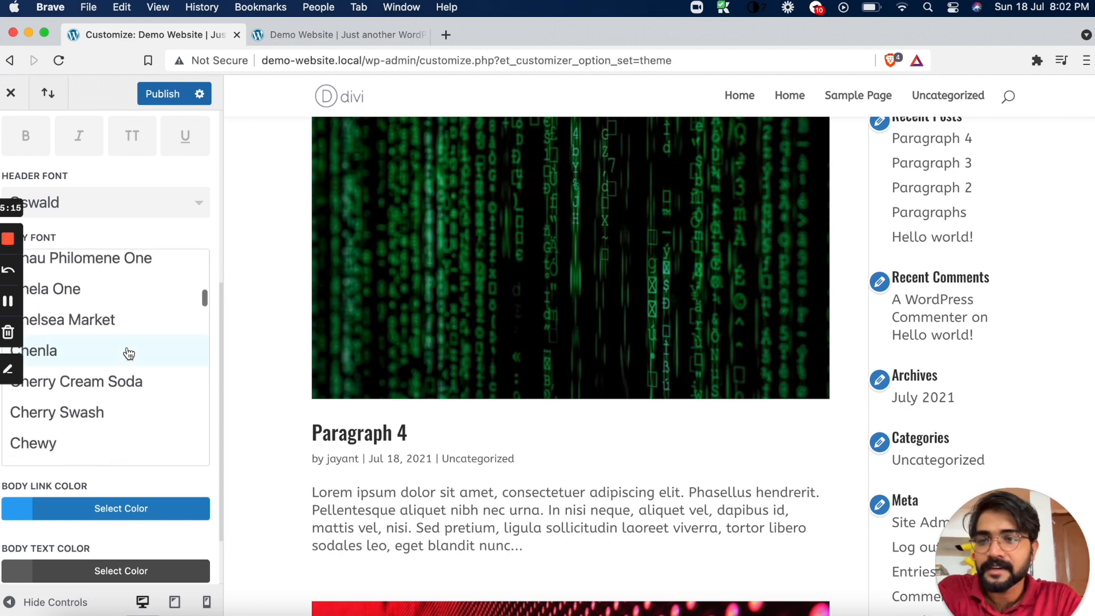
{"action": "scroll", "coordinate": [129, 354], "scroll_direction": "down", "scroll_amount": 15}
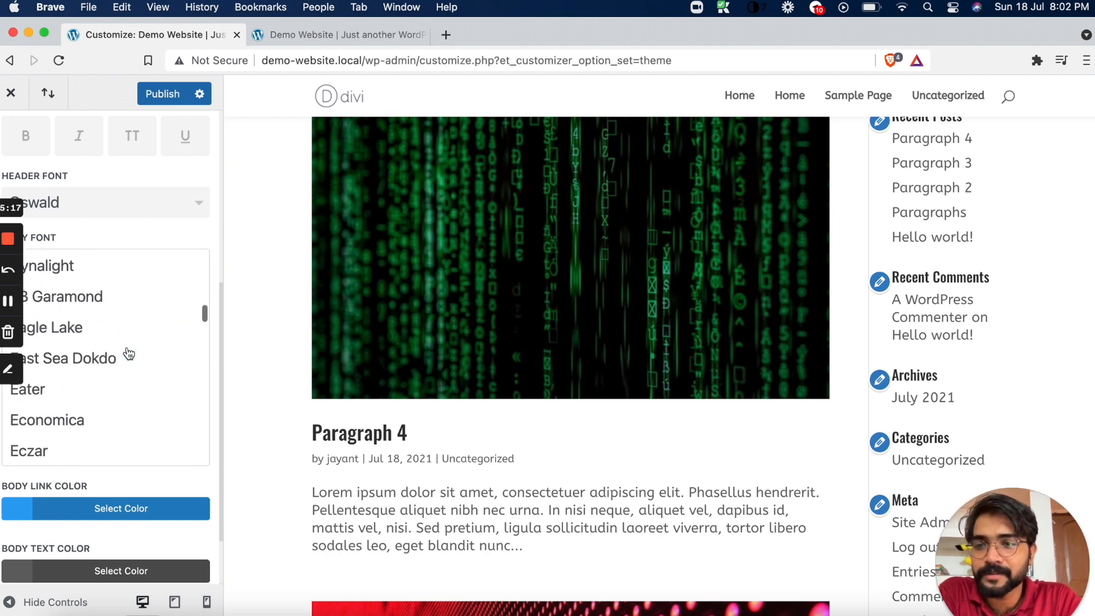
{"action": "scroll", "coordinate": [128, 354], "scroll_direction": "down", "scroll_amount": 8}
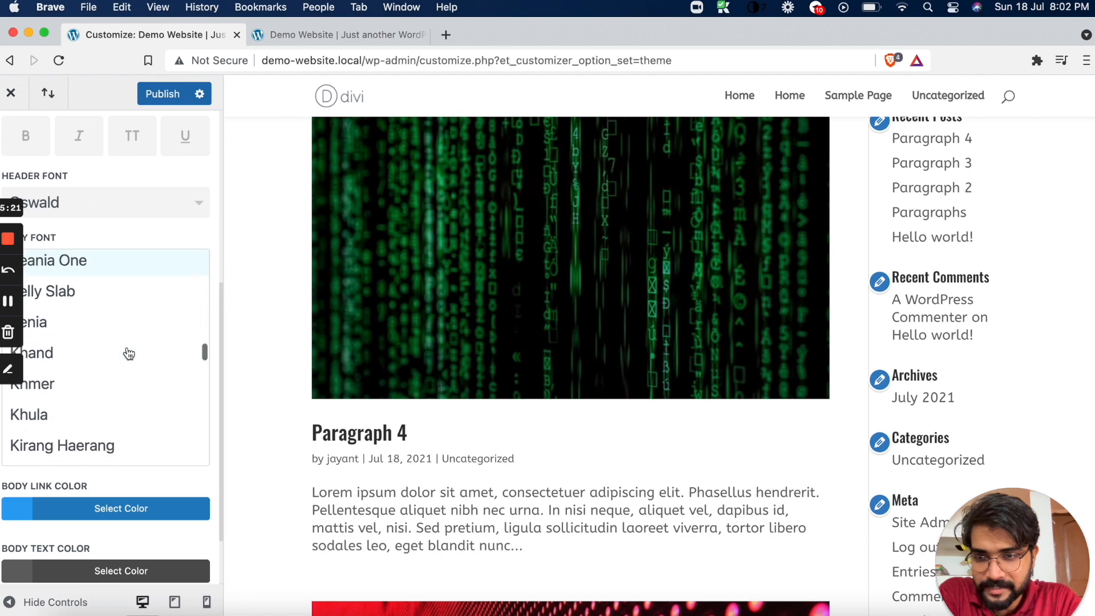
{"action": "scroll", "coordinate": [129, 354], "scroll_direction": "down", "scroll_amount": 8}
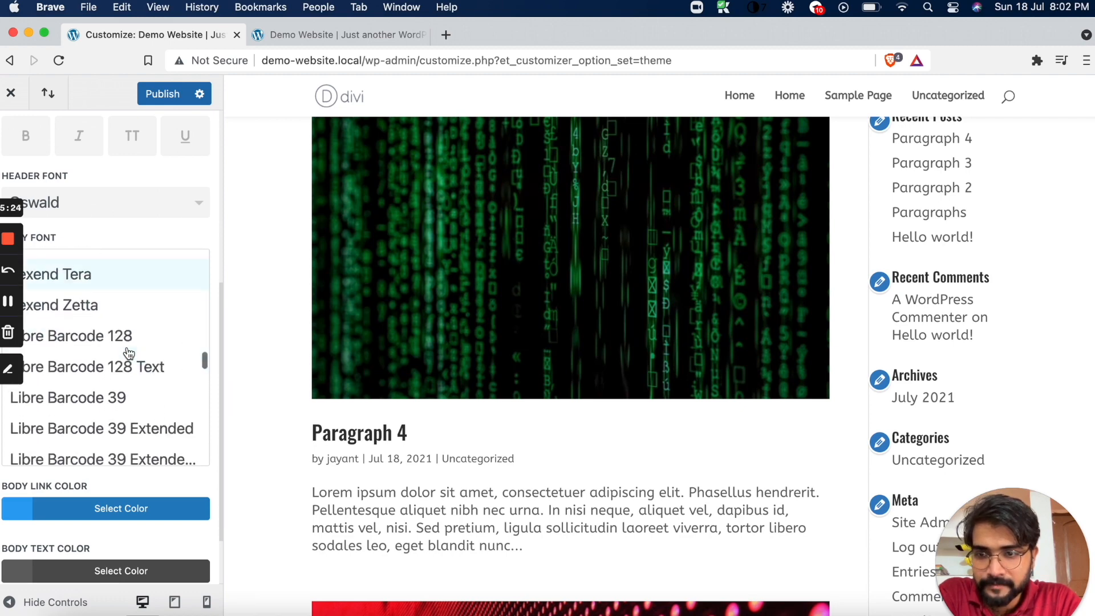
{"action": "scroll", "coordinate": [129, 354], "scroll_direction": "down", "scroll_amount": 10}
{"action": "scroll", "coordinate": [129, 354], "scroll_direction": "up", "scroll_amount": 5}
{"action": "scroll", "coordinate": [129, 353], "scroll_direction": "down", "scroll_amount": 1}
{"action": "scroll", "coordinate": [129, 354], "scroll_direction": "down", "scroll_amount": 6}
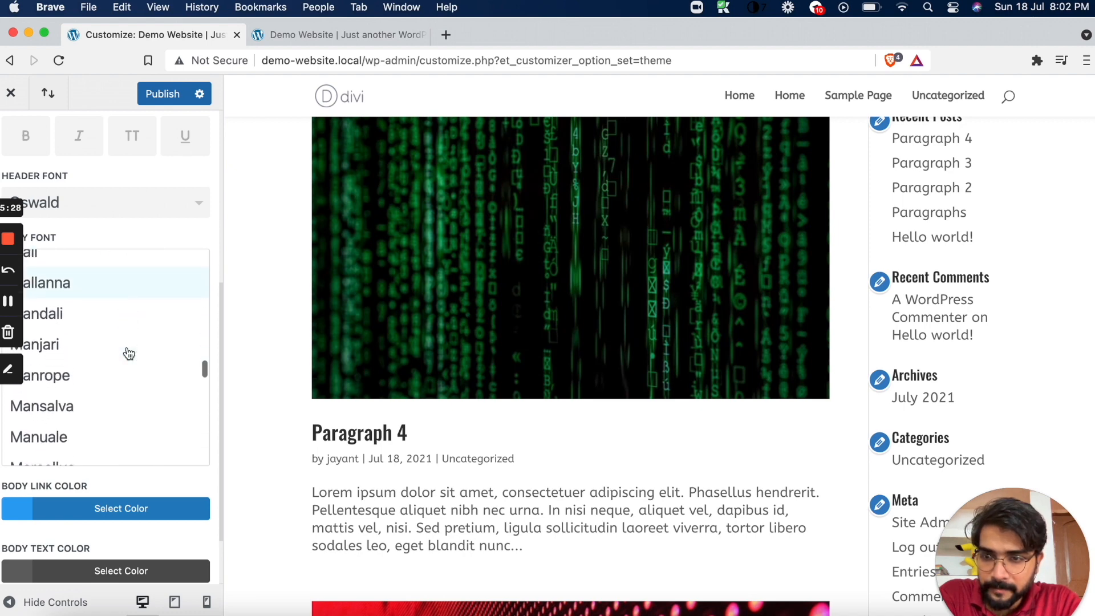
{"action": "scroll", "coordinate": [129, 354], "scroll_direction": "down", "scroll_amount": 3}
{"action": "scroll", "coordinate": [128, 354], "scroll_direction": "up", "scroll_amount": 8}
{"action": "scroll", "coordinate": [129, 354], "scroll_direction": "up", "scroll_amount": 8}
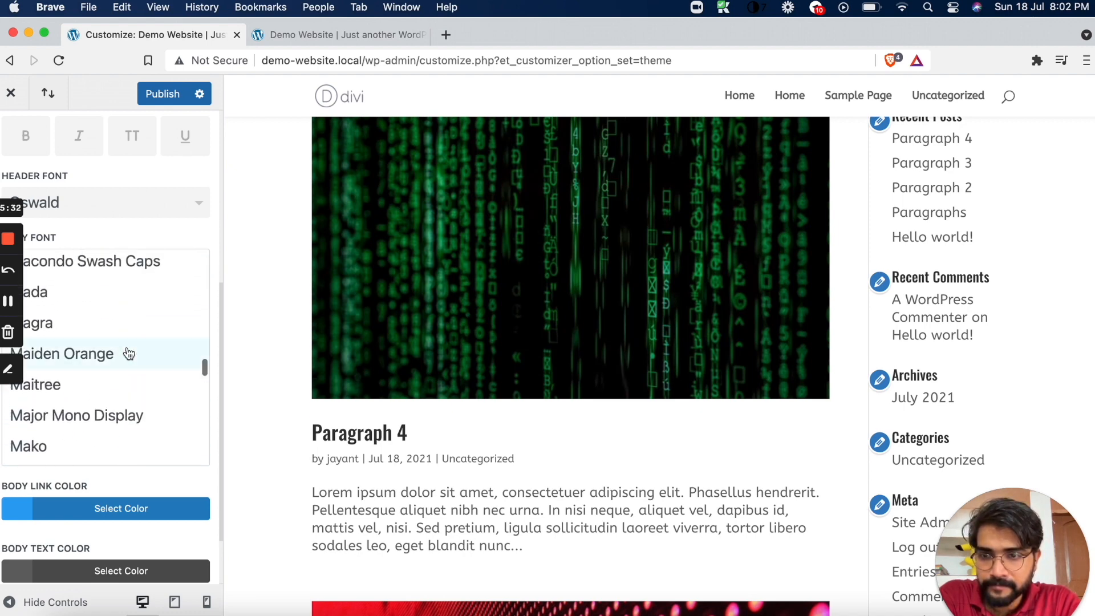
{"action": "scroll", "coordinate": [128, 353], "scroll_direction": "down", "scroll_amount": 15}
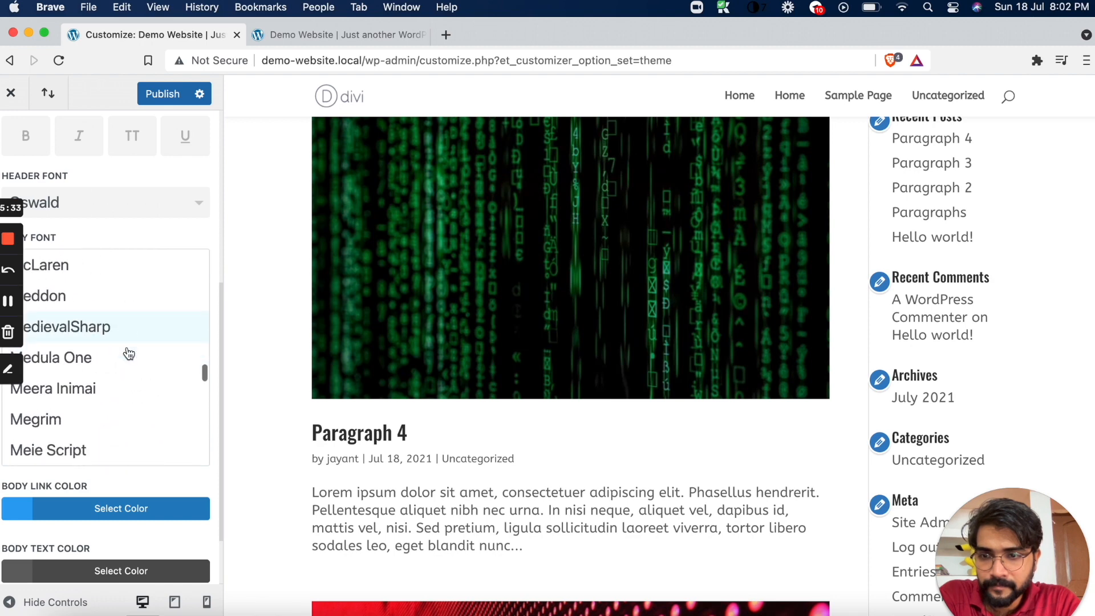
{"action": "scroll", "coordinate": [129, 354], "scroll_direction": "down", "scroll_amount": 1}
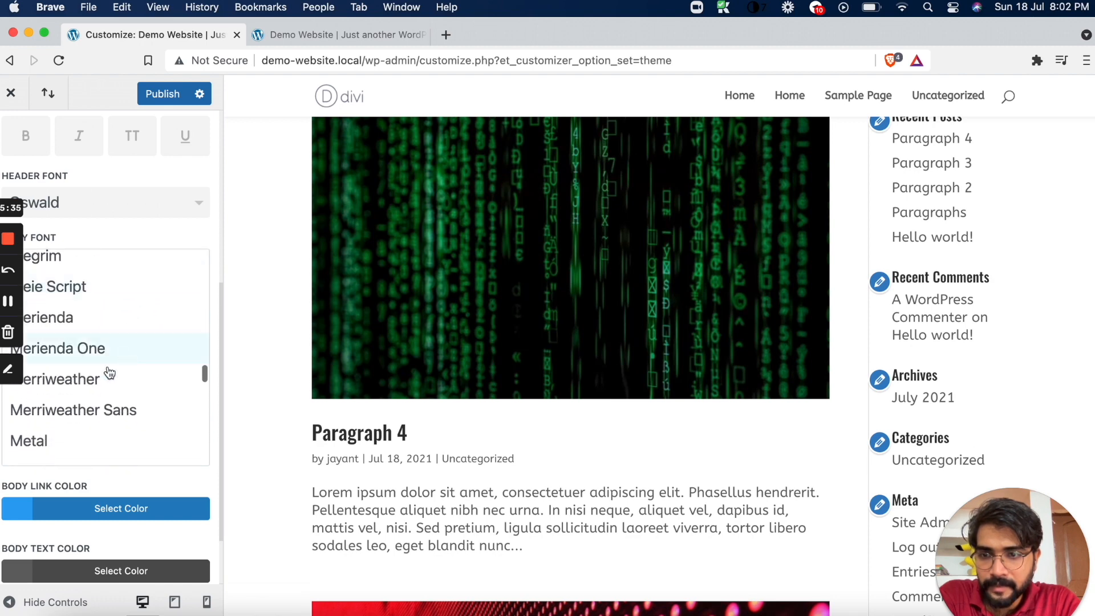
{"action": "left_click", "coordinate": [66, 380]}
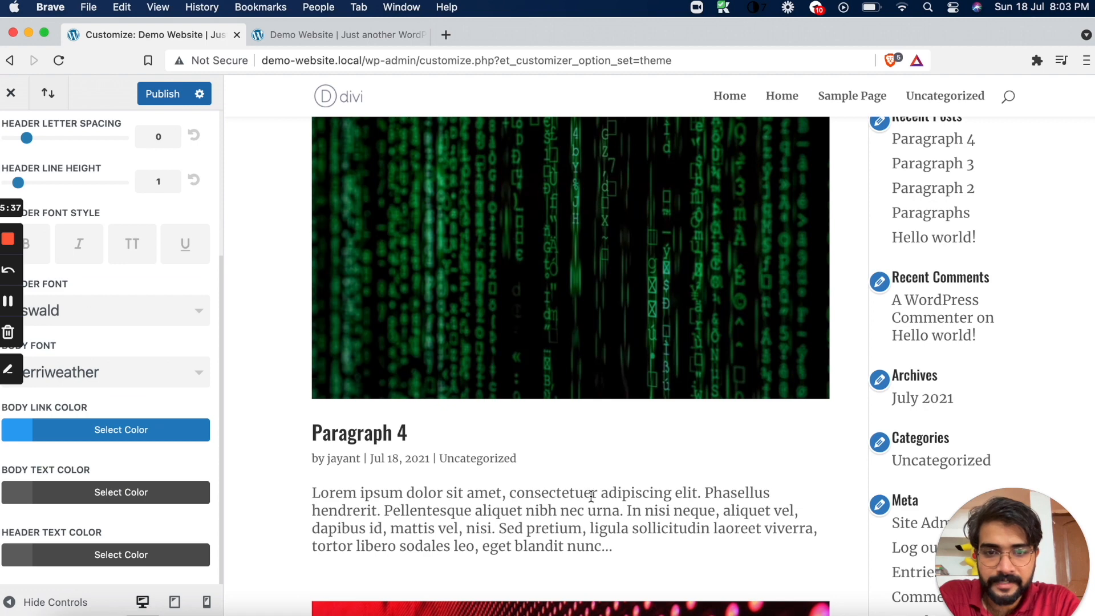
Increase the body line height to 2.4 and look over the remaining typography options
{"action": "scroll", "coordinate": [154, 311], "scroll_direction": "up", "scroll_amount": 6}
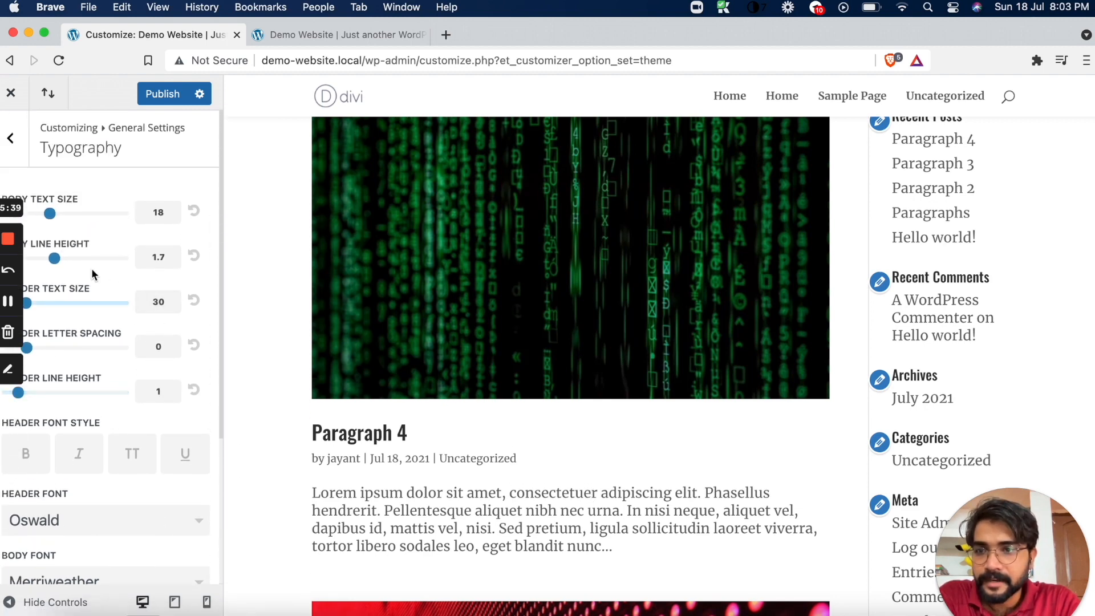
{"action": "left_click_drag", "start_coordinate": [60, 260], "coordinate": [89, 258]}
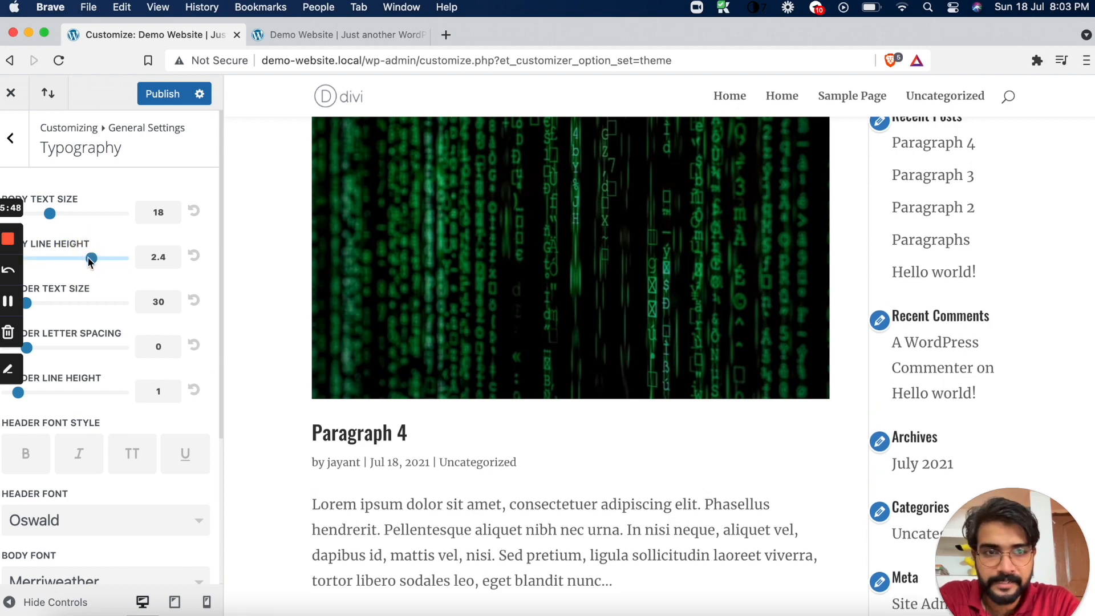
{"action": "scroll", "coordinate": [134, 388], "scroll_direction": "down", "scroll_amount": 5}
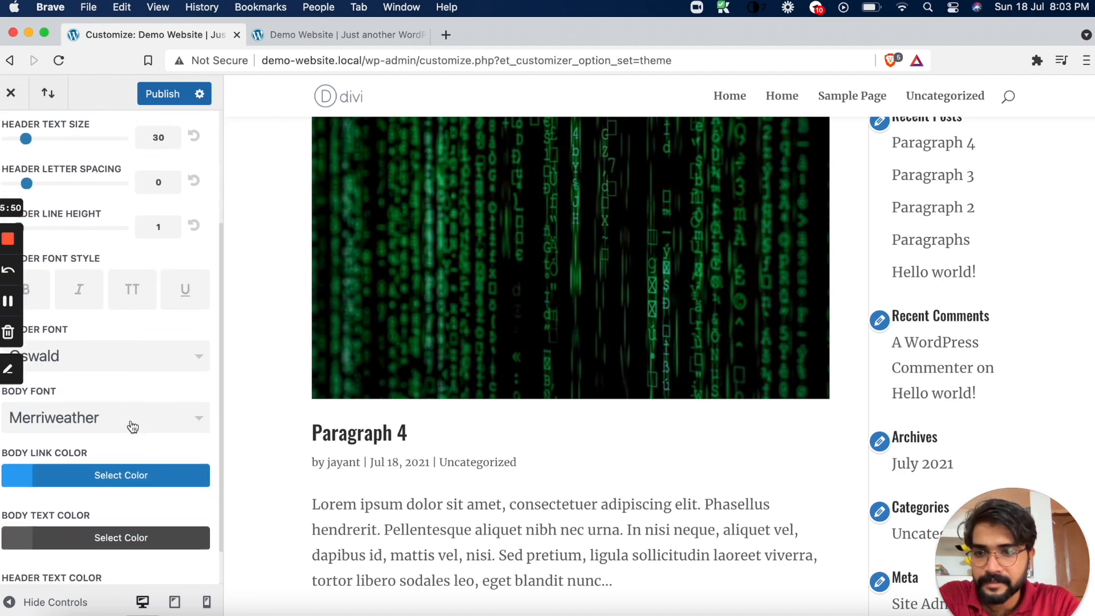
{"action": "scroll", "coordinate": [132, 427], "scroll_direction": "down", "scroll_amount": 2}
{"action": "scroll", "coordinate": [132, 427], "scroll_direction": "up", "scroll_amount": 7}
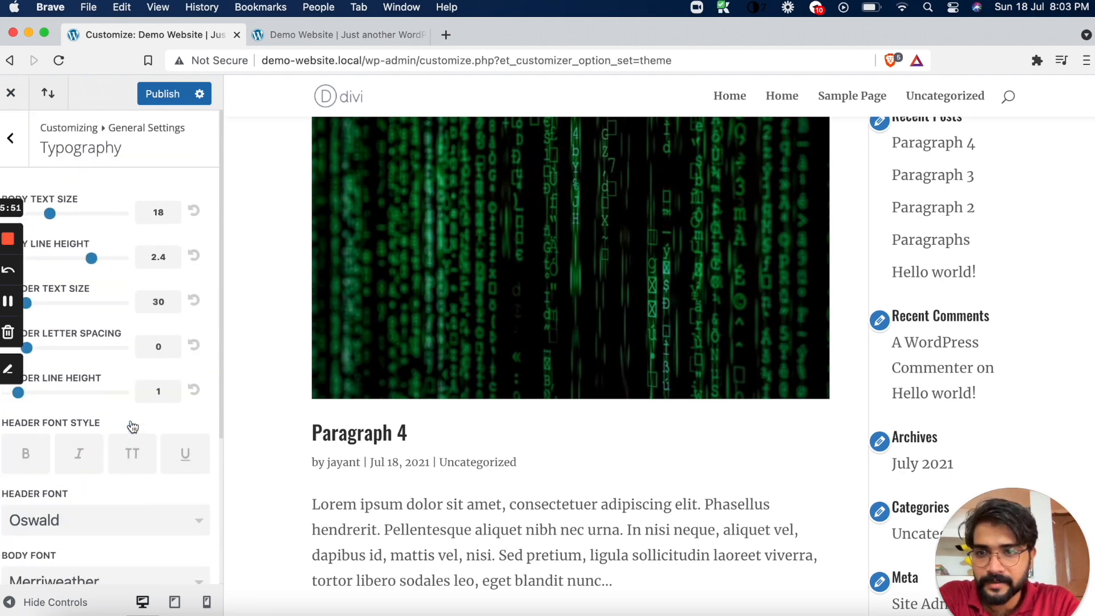
Set the site's background color to #fafafa in the general settings and return to the customizer's main section list
{"action": "left_click", "coordinate": [23, 147]}
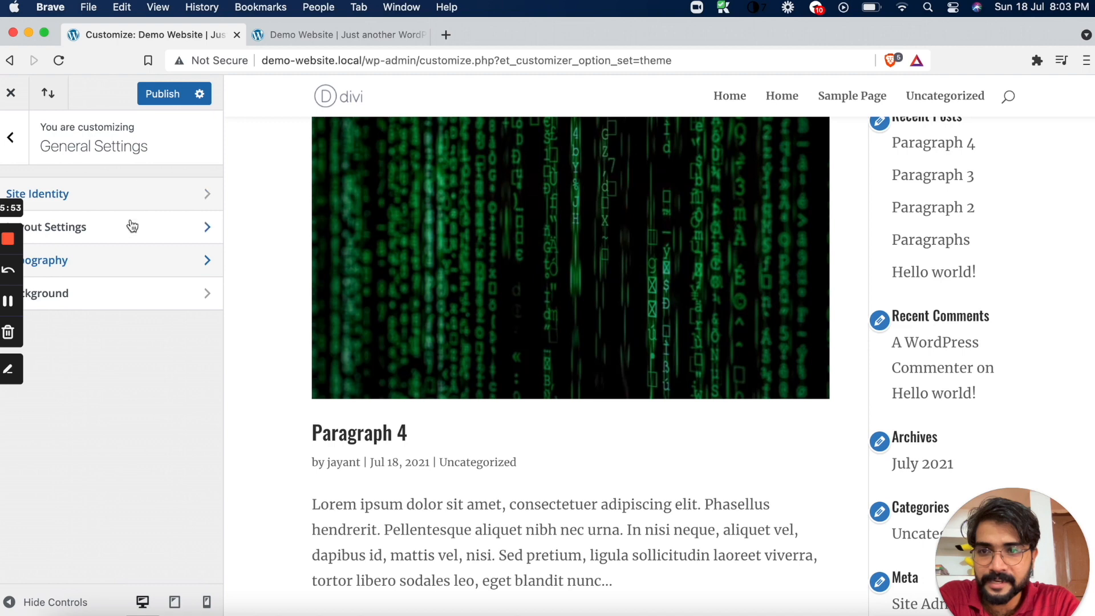
{"action": "left_click", "coordinate": [135, 296]}
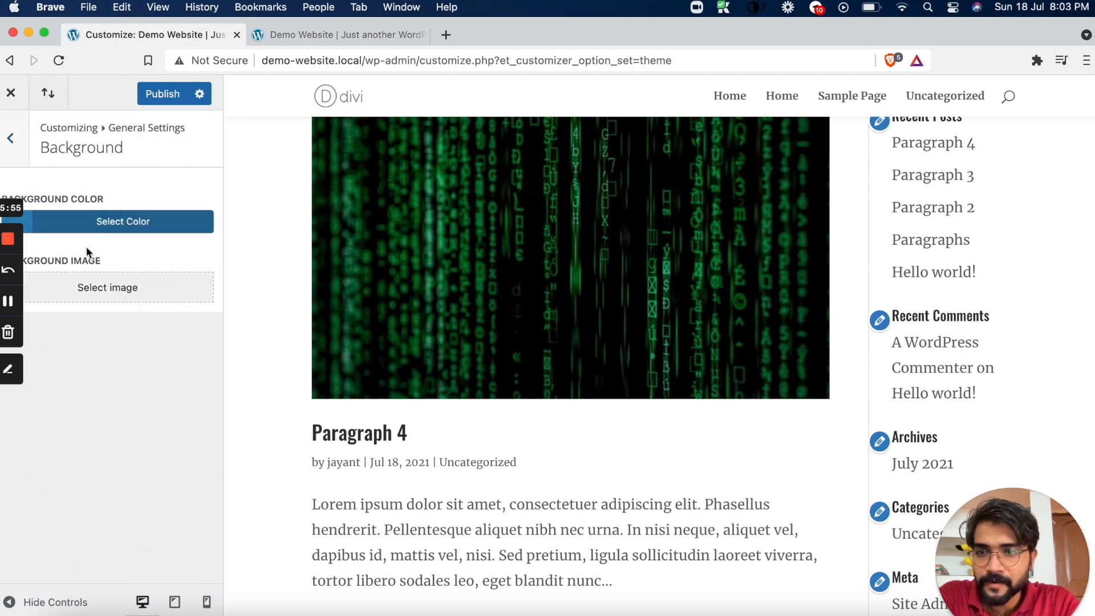
{"action": "left_click", "coordinate": [74, 225]}
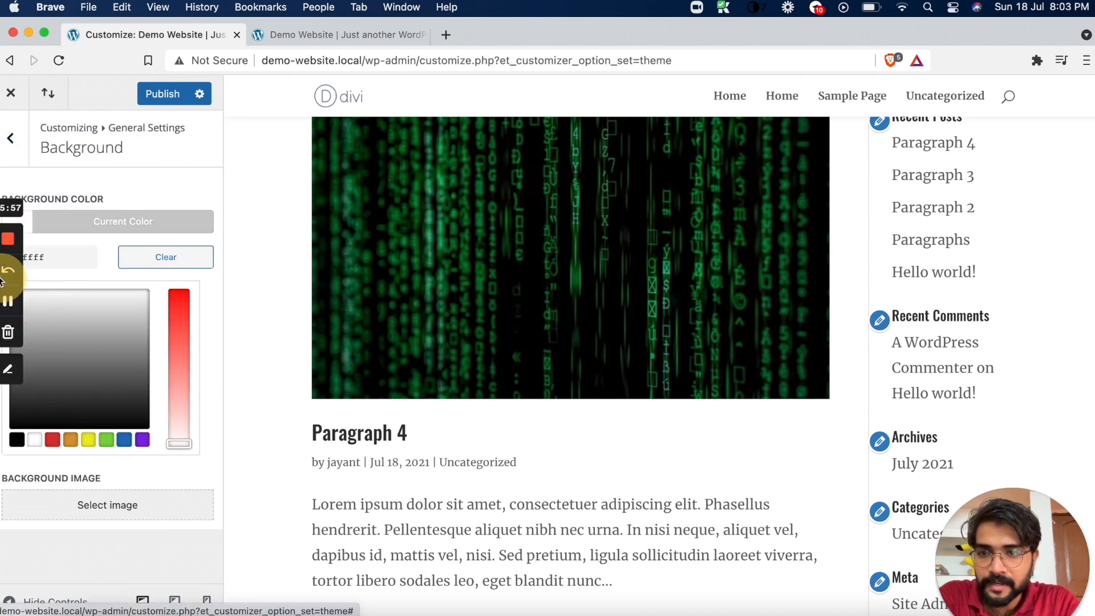
{"action": "left_click", "coordinate": [1, 258]}
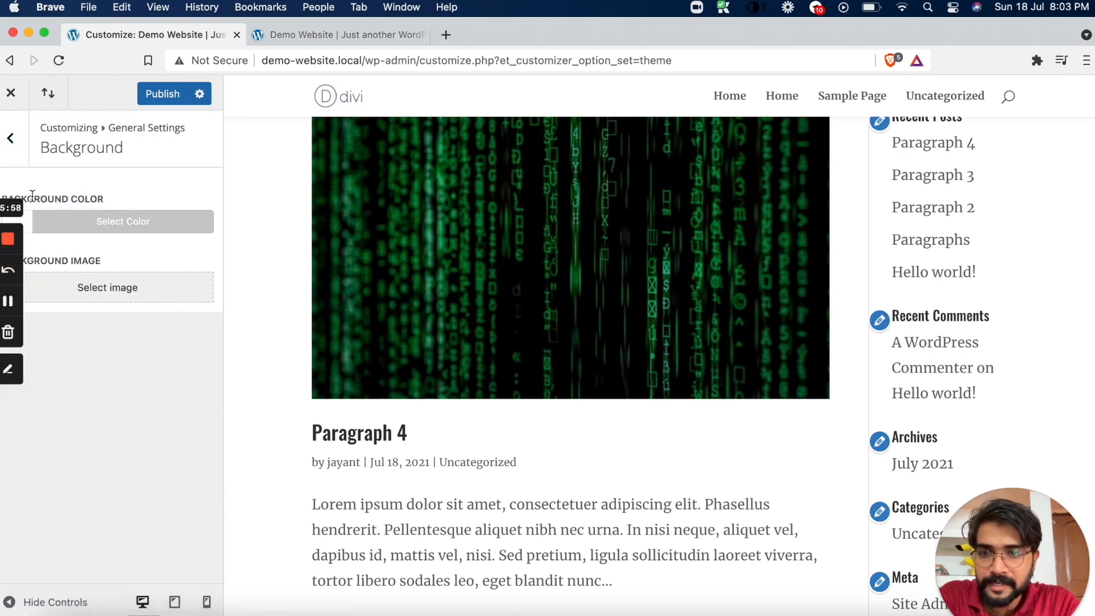
{"action": "left_click", "coordinate": [94, 228]}
{"action": "left_click", "coordinate": [77, 259]}
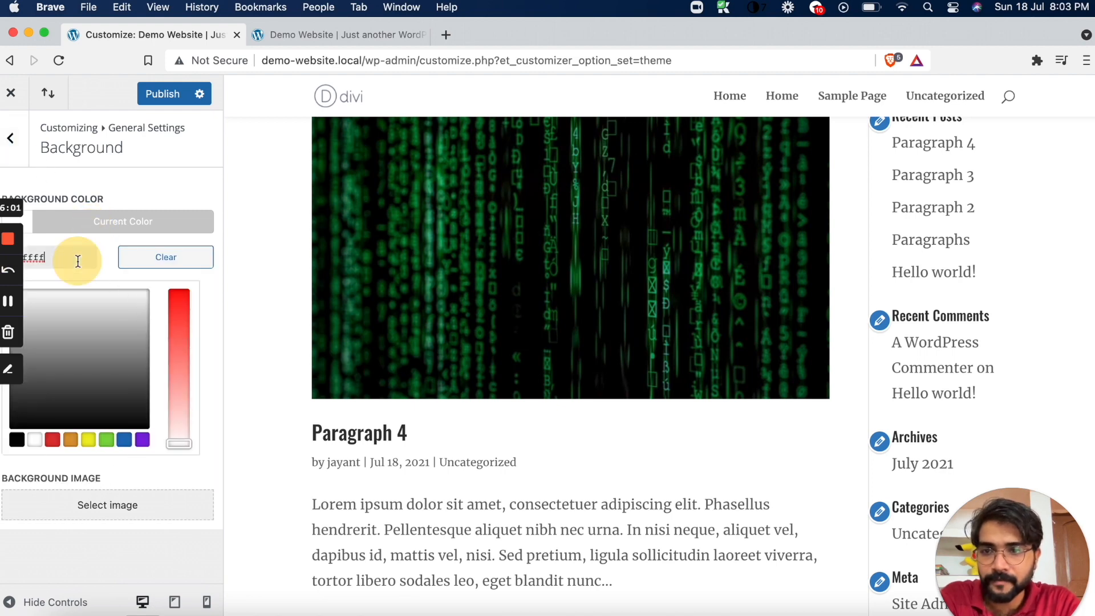
{"action": "key", "text": "super+a"}
{"action": "key", "text": "BackSpace"}
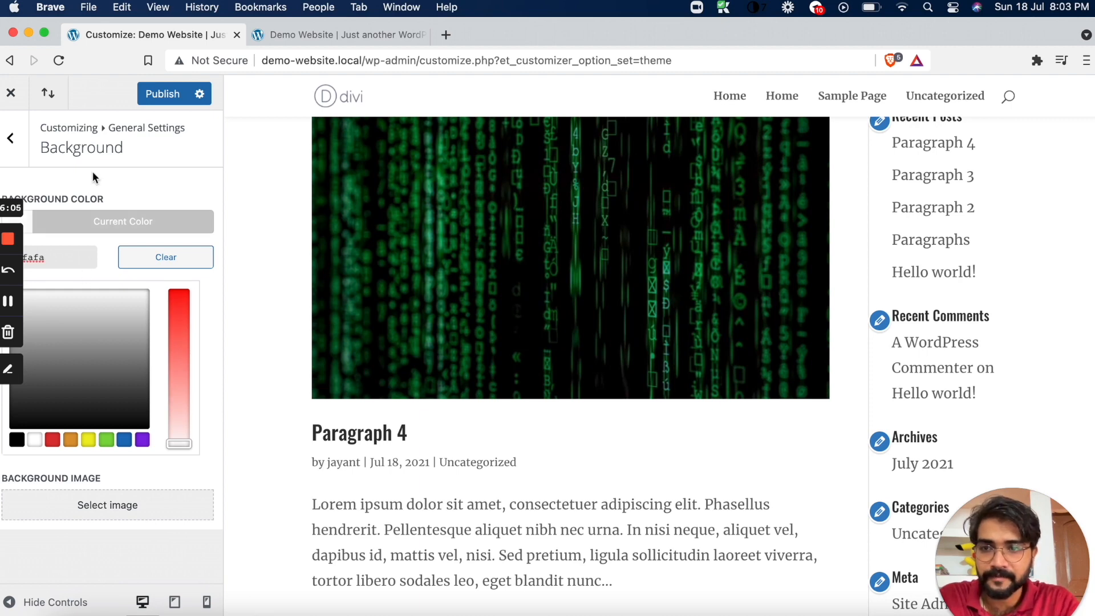
{"action": "left_click", "coordinate": [11, 138]}
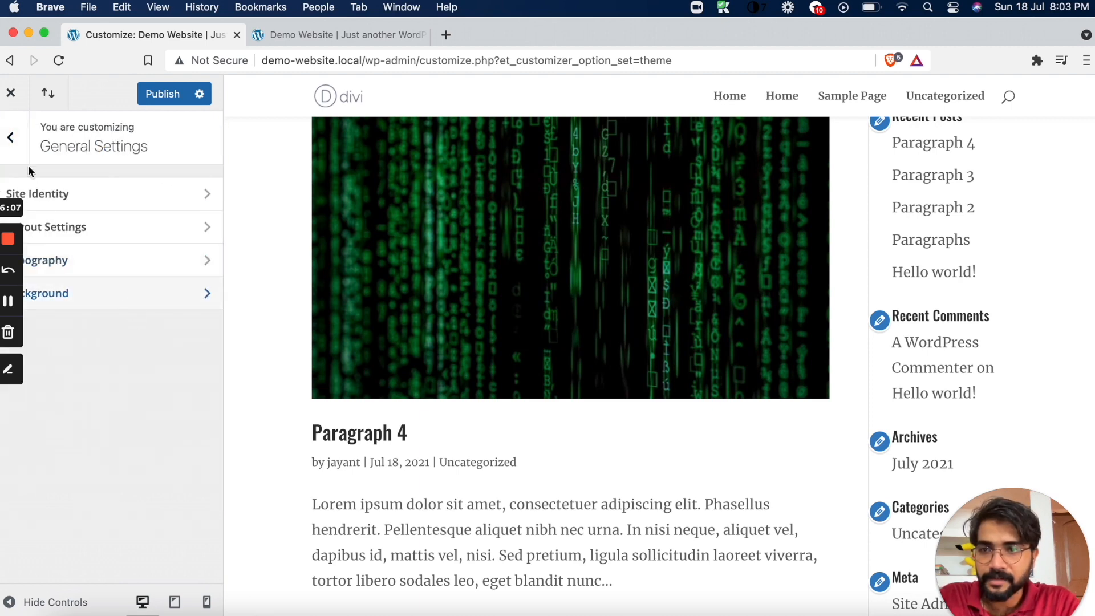
{"action": "left_click", "coordinate": [11, 138]}
{"action": "scroll", "coordinate": [110, 436], "scroll_direction": "down", "scroll_amount": 1}
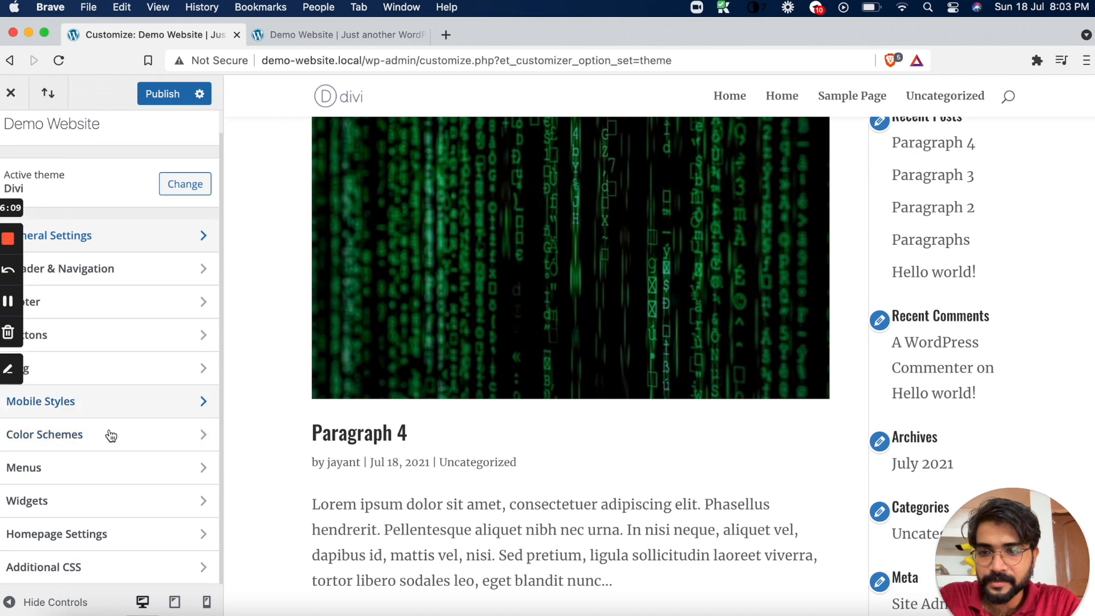
Create a new menu named Primary Menu and assign it to the Primary Menu location
{"action": "left_click", "coordinate": [93, 472]}
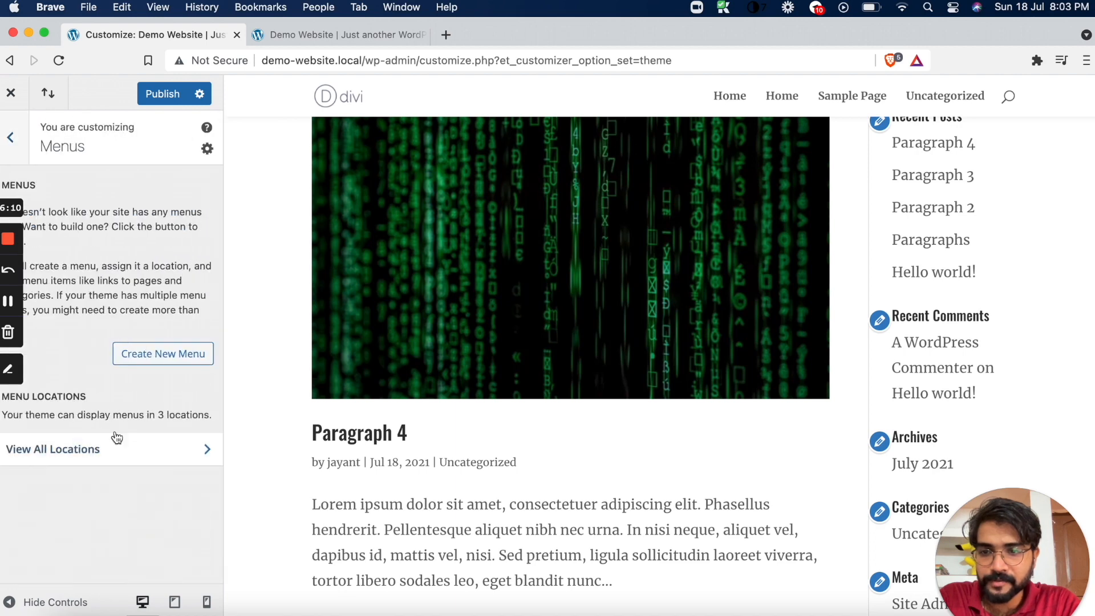
{"action": "left_click", "coordinate": [165, 362]}
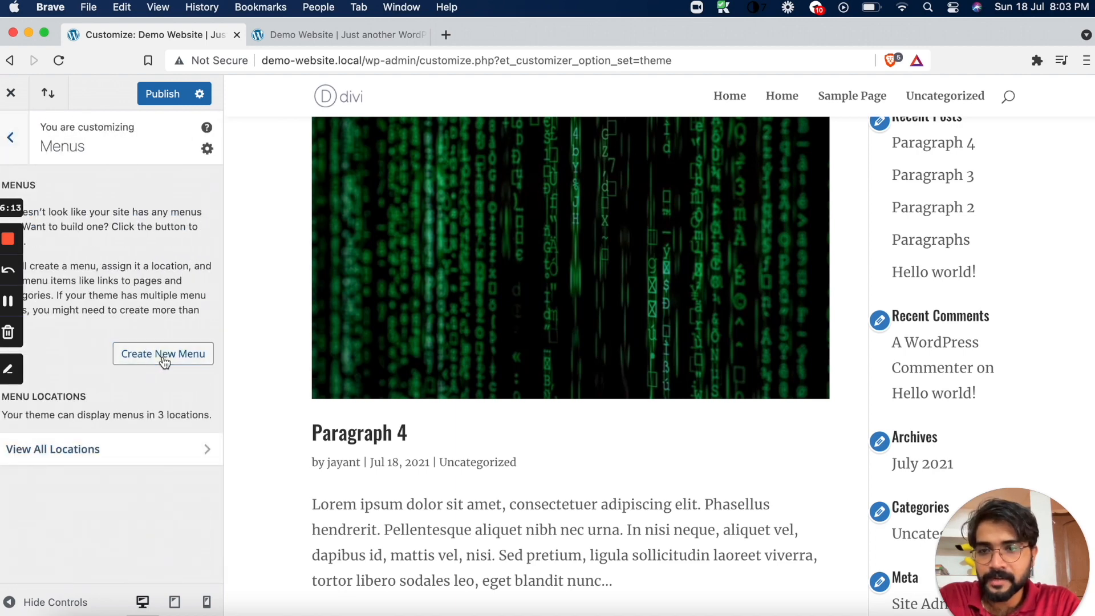
{"action": "left_click", "coordinate": [66, 401]}
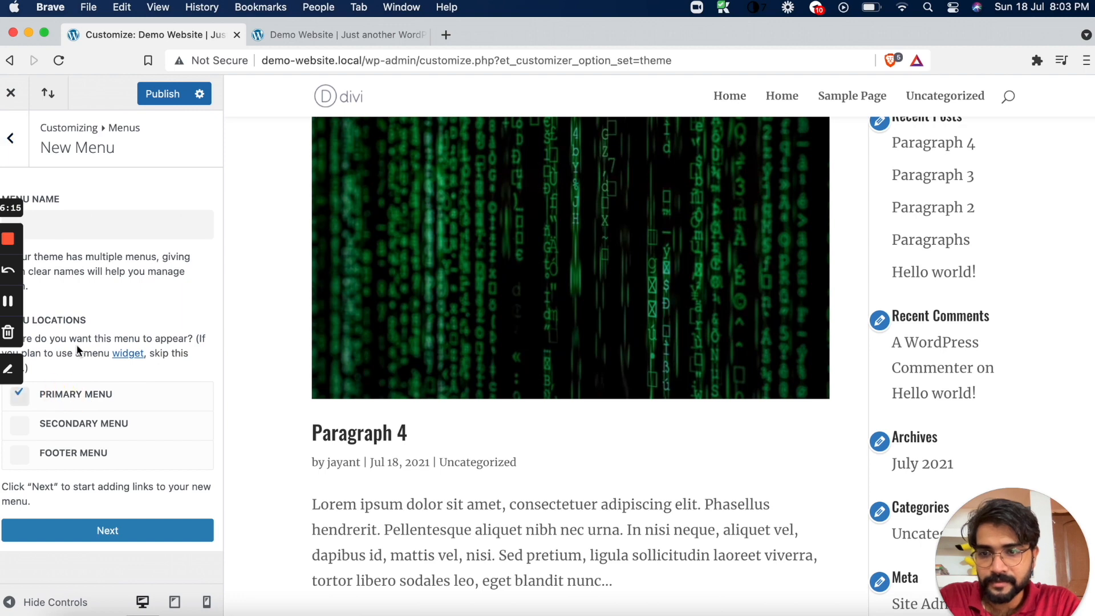
{"action": "left_click", "coordinate": [88, 225]}
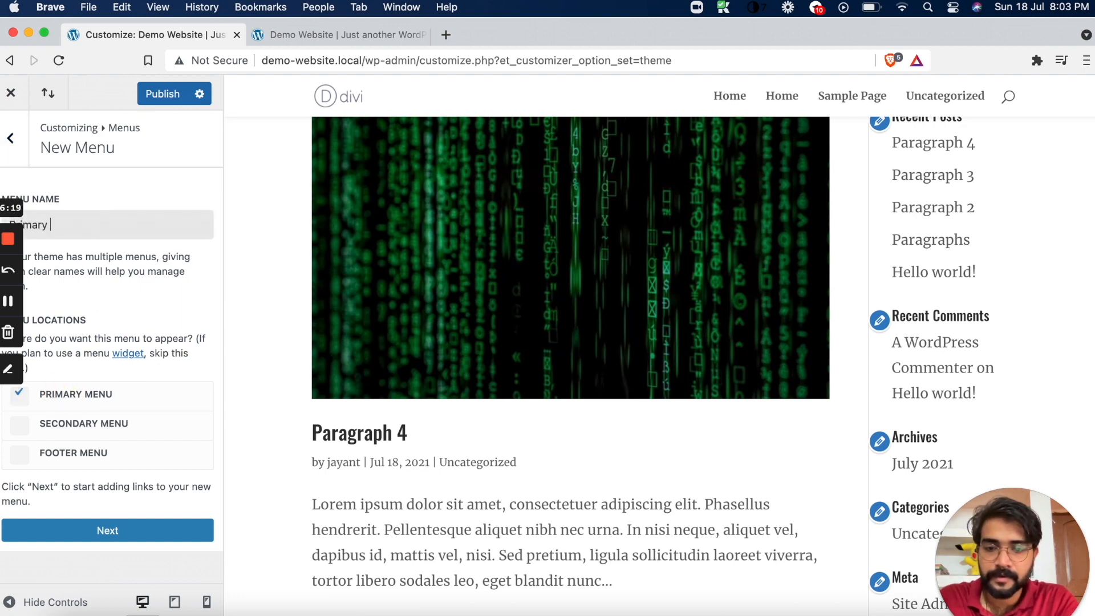
{"action": "left_click", "coordinate": [109, 530]}
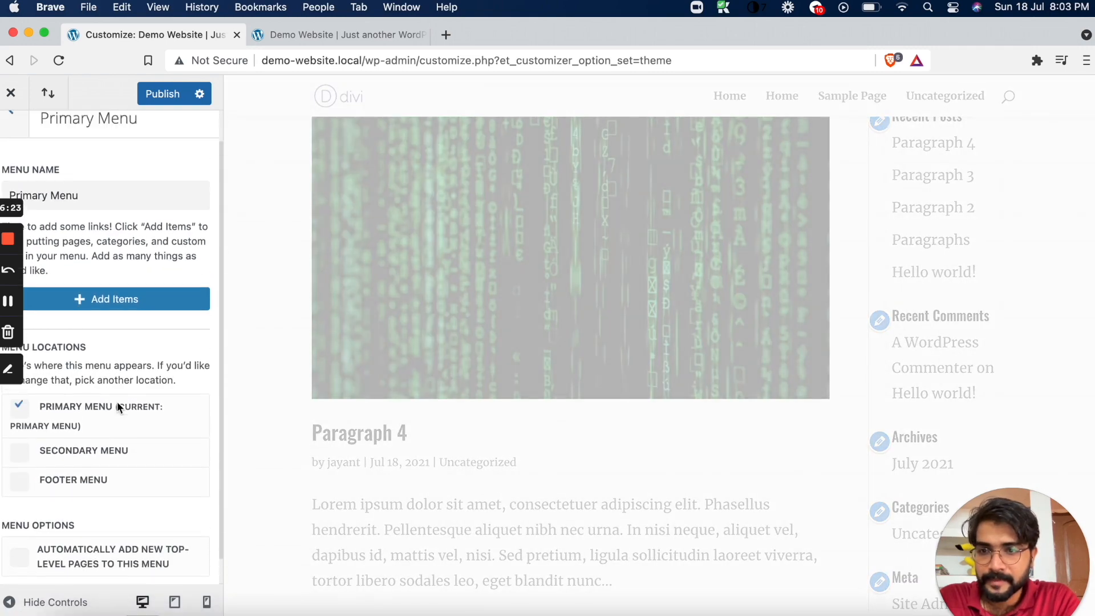
Add the Home custom link and Sample Page to the Primary Menu
{"action": "left_click", "coordinate": [103, 327]}
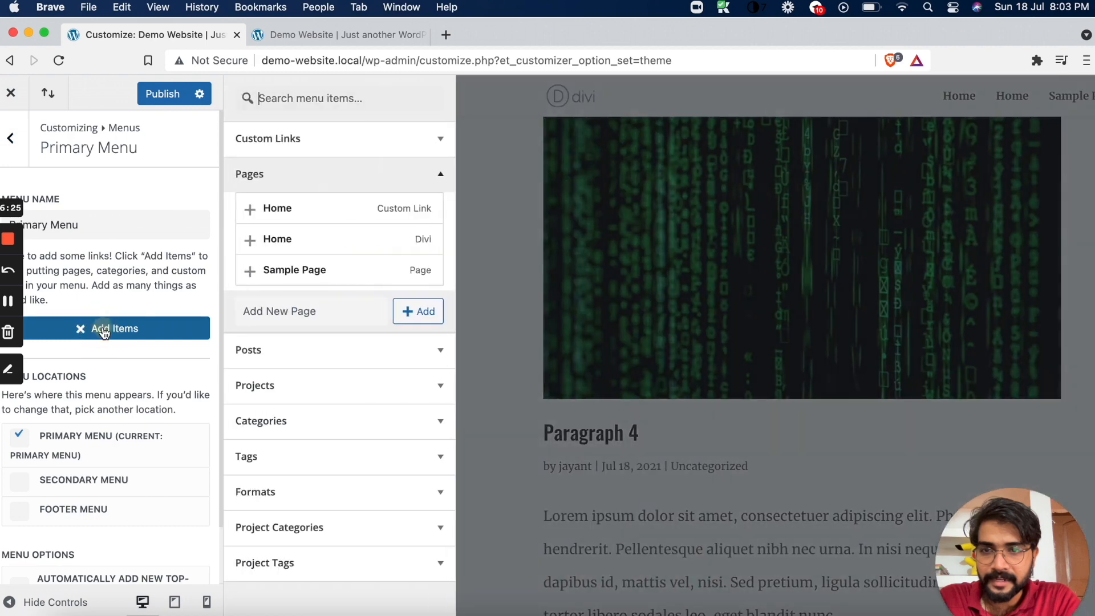
{"action": "left_click", "coordinate": [251, 210]}
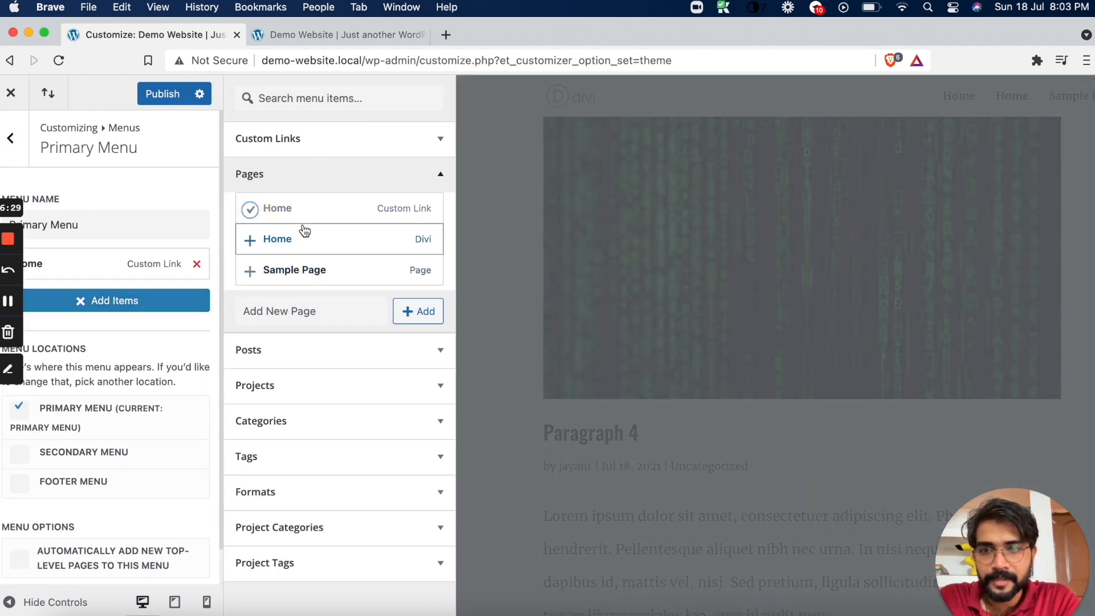
{"action": "left_click", "coordinate": [250, 271]}
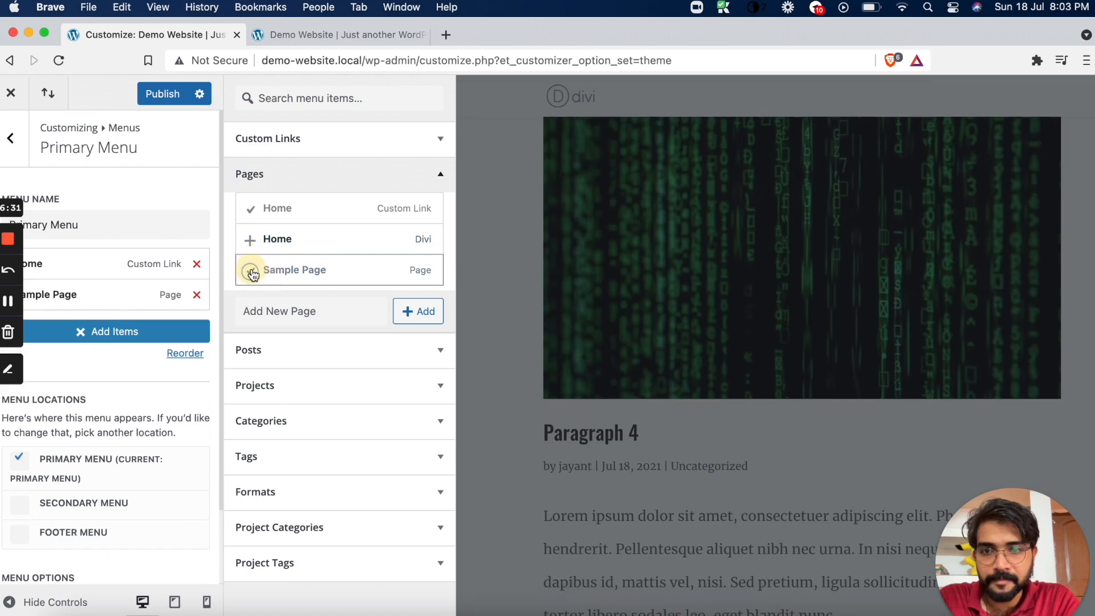
Create new About and Contact pages from the page items and add both to the Primary Menu
{"action": "left_click", "coordinate": [411, 311]}
{"action": "type", "text": "About"}
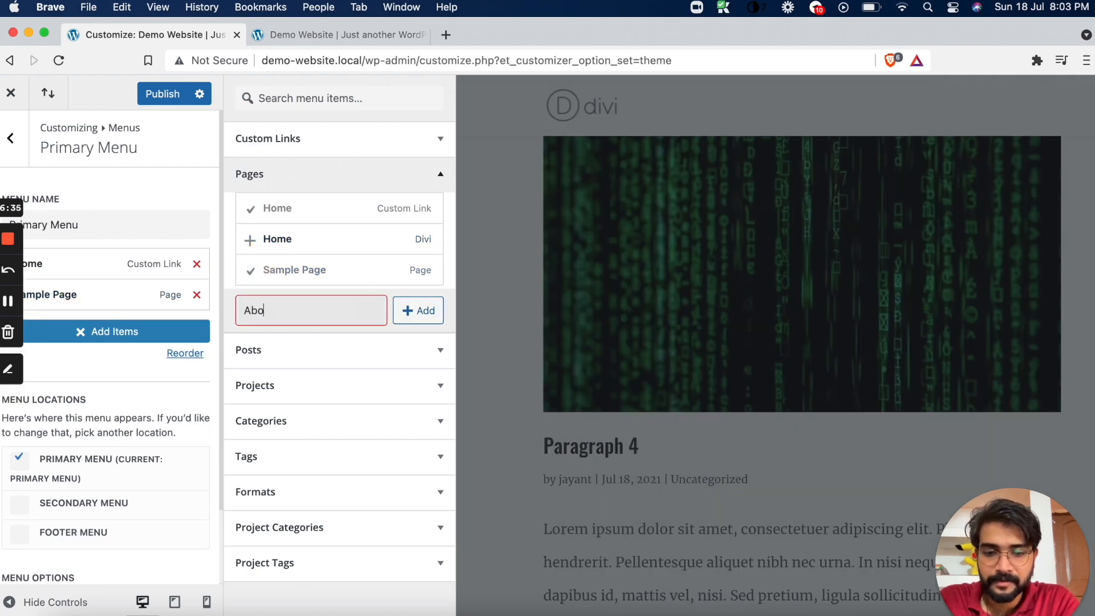
{"action": "left_click", "coordinate": [416, 311]}
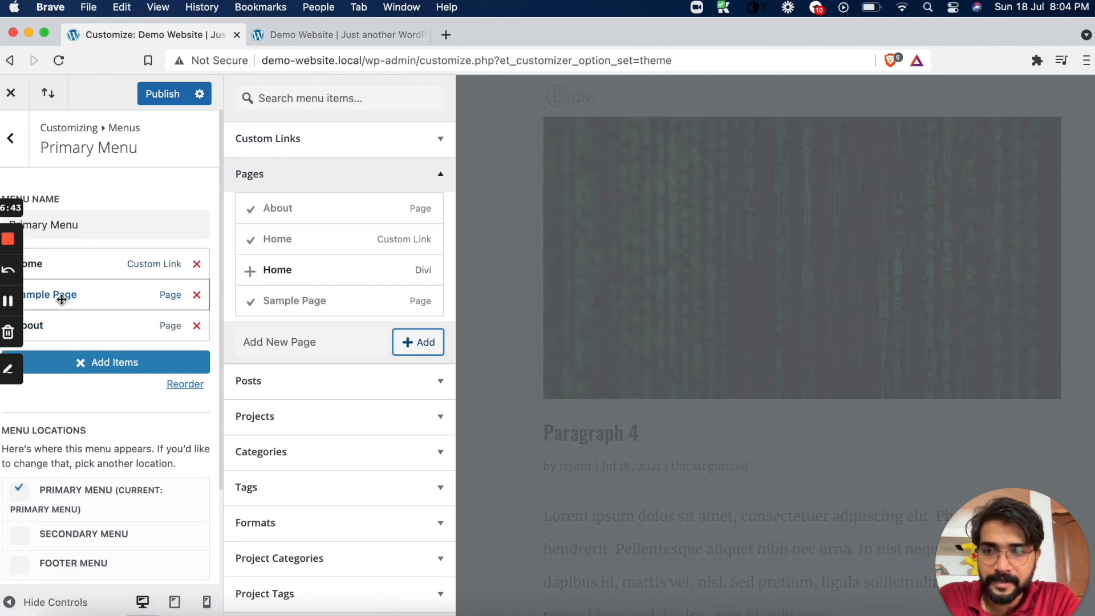
{"action": "left_click", "coordinate": [418, 342]}
{"action": "left_click", "coordinate": [310, 343]}
{"action": "type", "text": "Contact"}
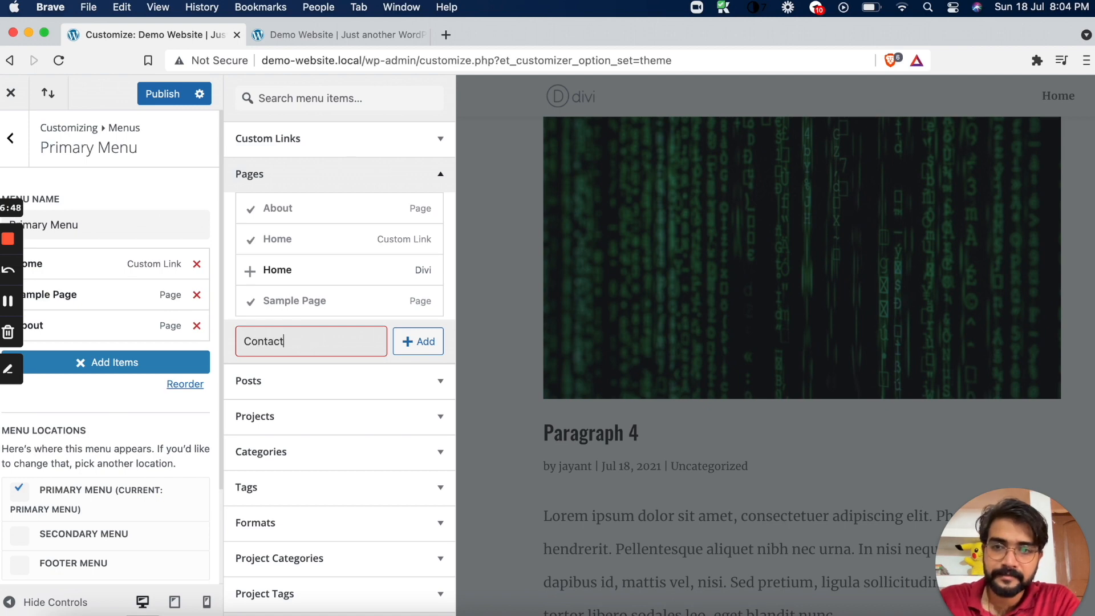
{"action": "left_click", "coordinate": [426, 342]}
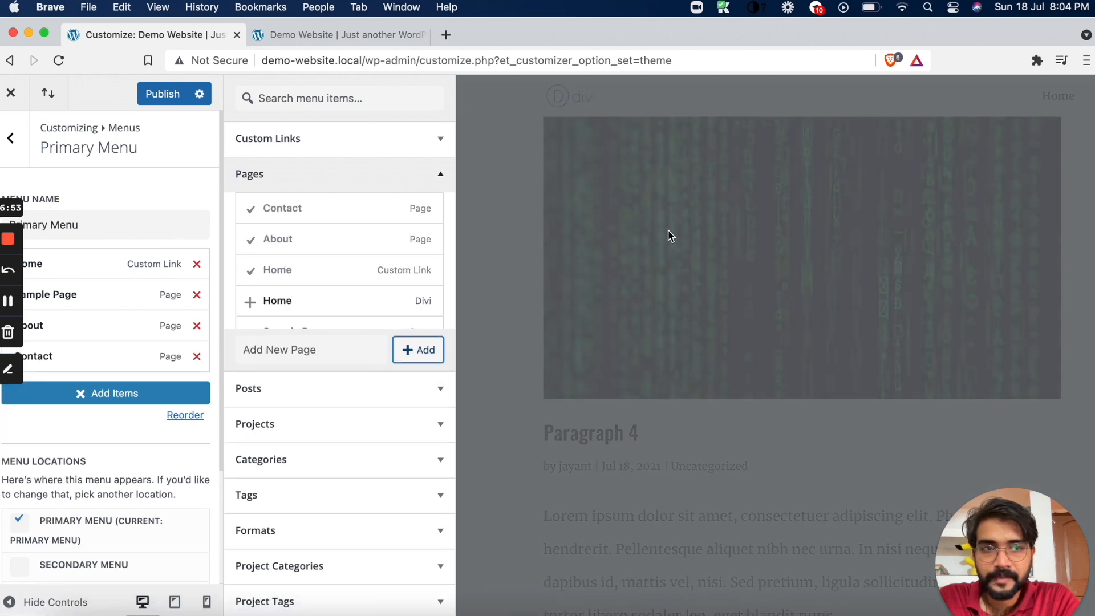
Publish the customizer changes, review the updated header menu in the preview, and close the customizer
{"action": "left_click", "coordinate": [163, 97]}
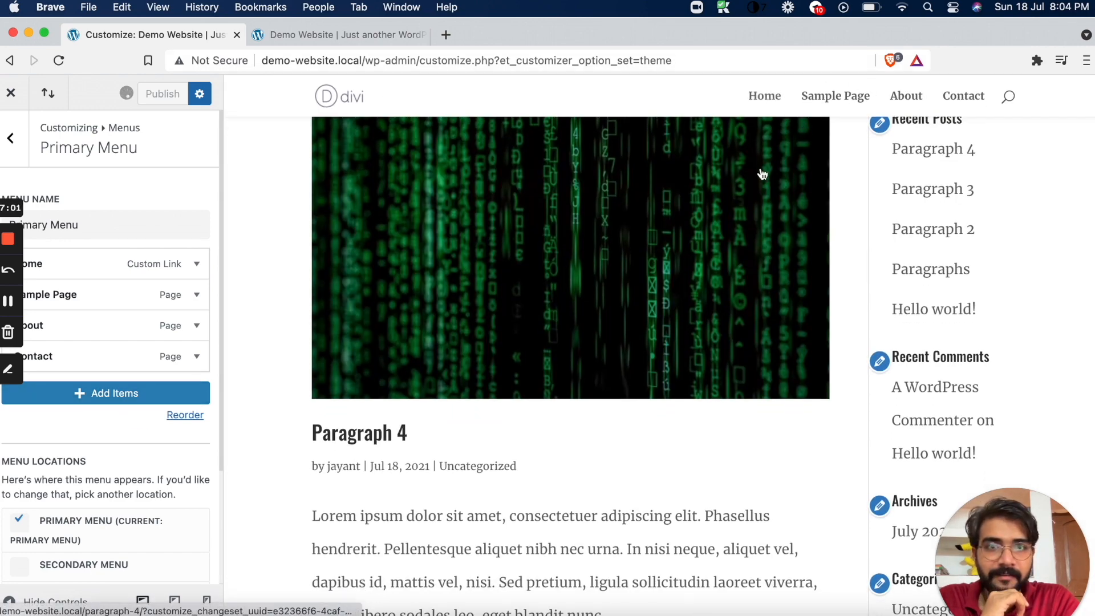
{"action": "scroll", "coordinate": [762, 173], "scroll_direction": "down", "scroll_amount": 2}
{"action": "scroll", "coordinate": [762, 172], "scroll_direction": "up", "scroll_amount": 4}
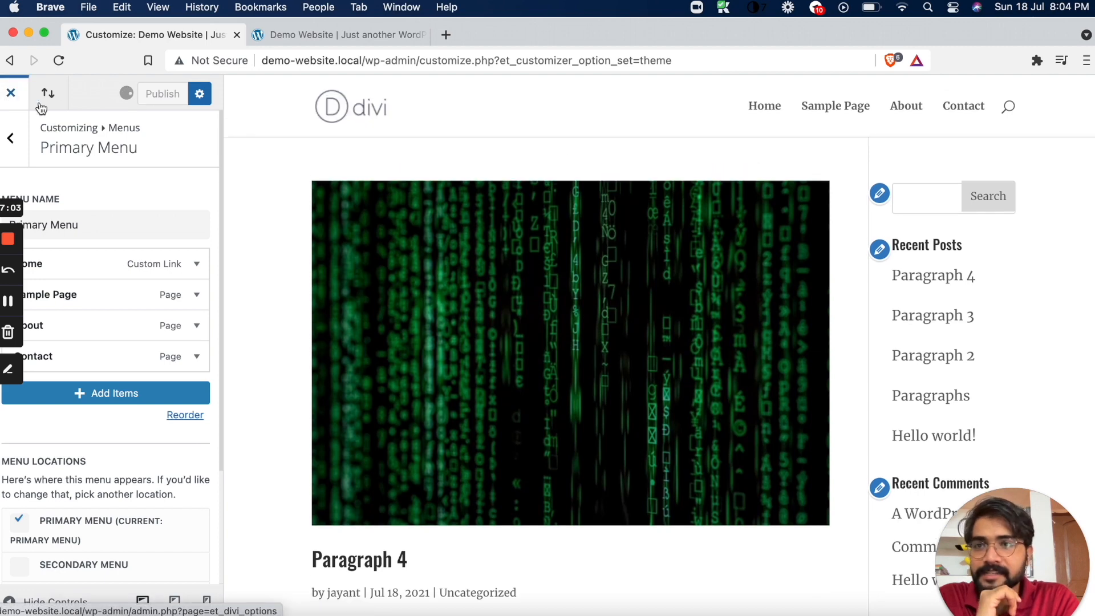
{"action": "left_click", "coordinate": [163, 93]}
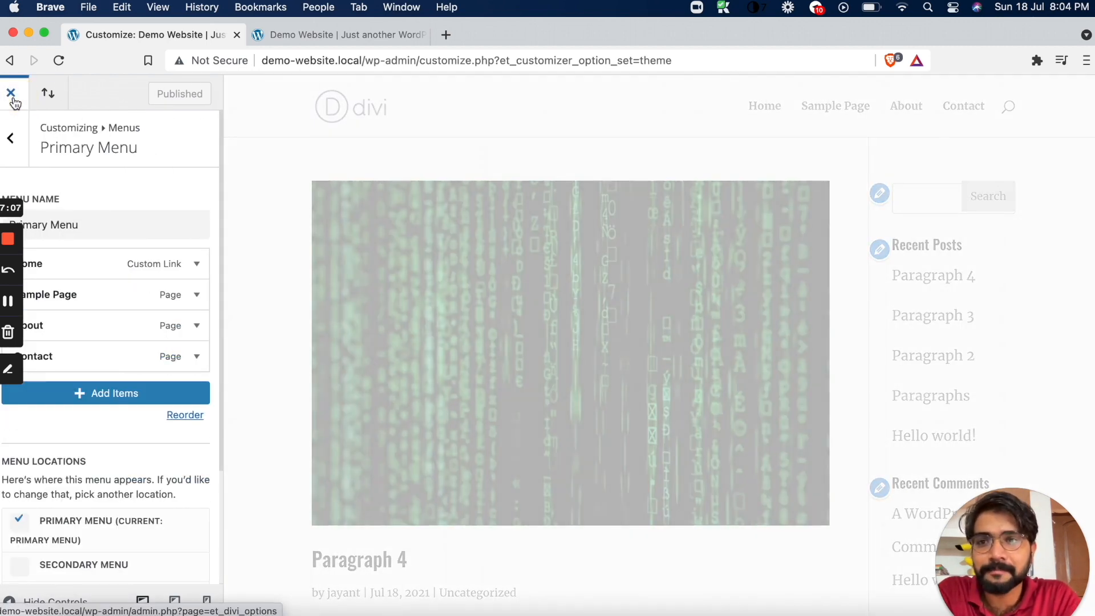
{"action": "left_click", "coordinate": [18, 100]}
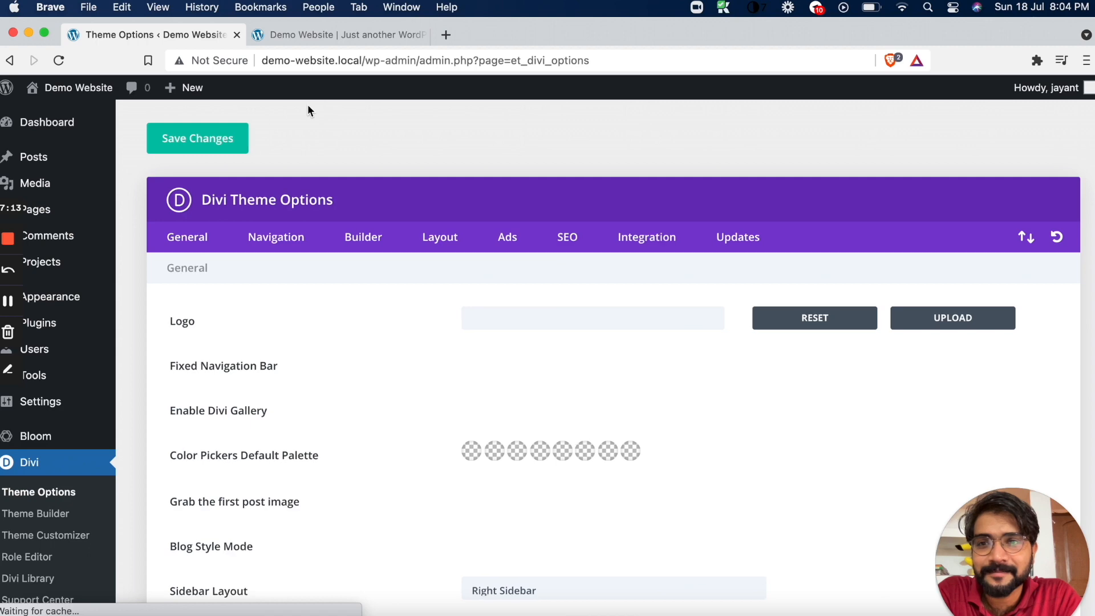
Look over Divi's general theme options, check the live site's header in a fresh tab, and return to Theme Options
{"action": "scroll", "coordinate": [200, 255], "scroll_direction": "down", "scroll_amount": 5}
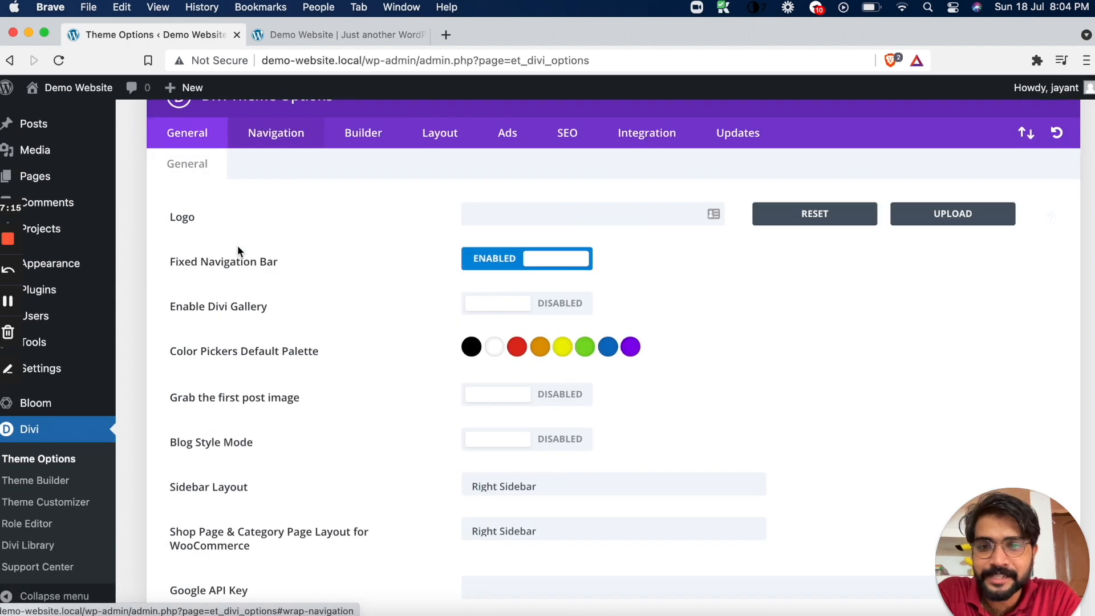
{"action": "scroll", "coordinate": [213, 274], "scroll_direction": "up", "scroll_amount": 5}
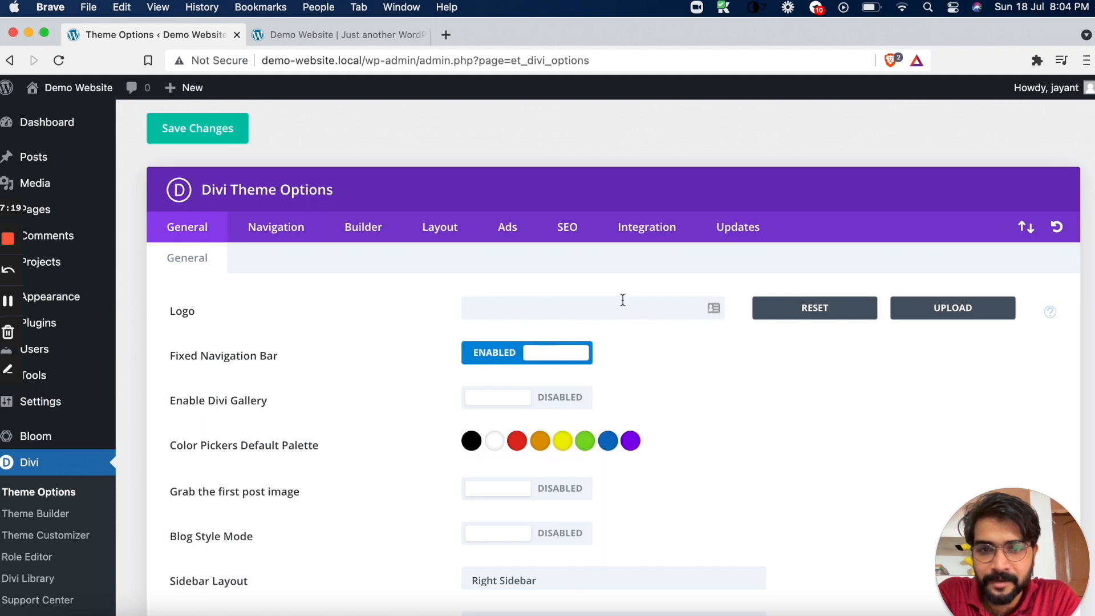
{"action": "mouse_move", "coordinate": [72, 95]}
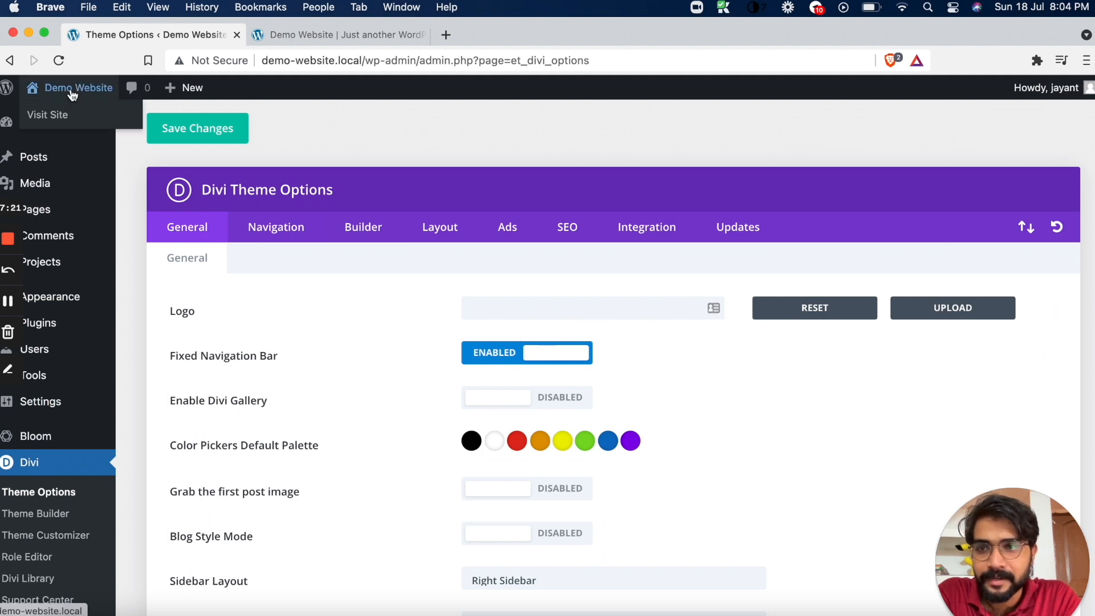
{"action": "right_click", "coordinate": [65, 115]}
{"action": "left_click", "coordinate": [86, 117]}
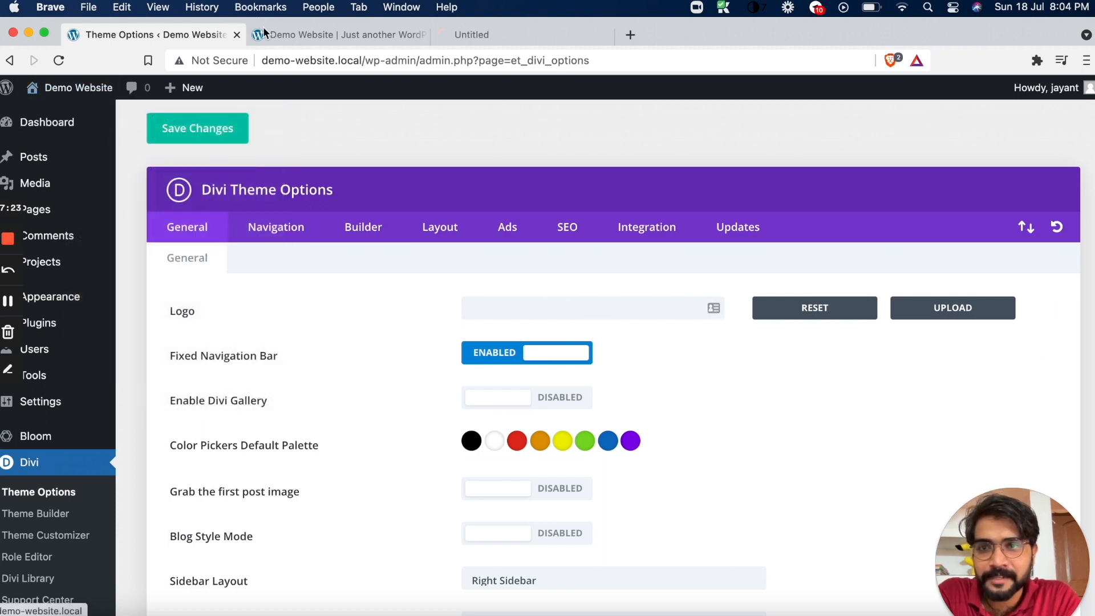
{"action": "left_click", "coordinate": [421, 36]}
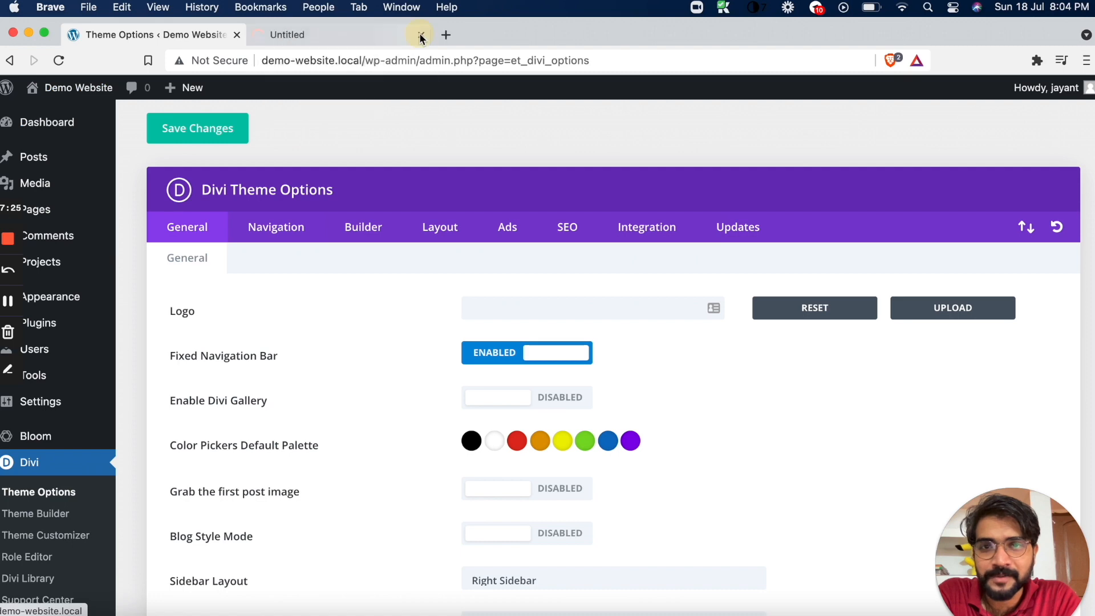
{"action": "left_click", "coordinate": [387, 40]}
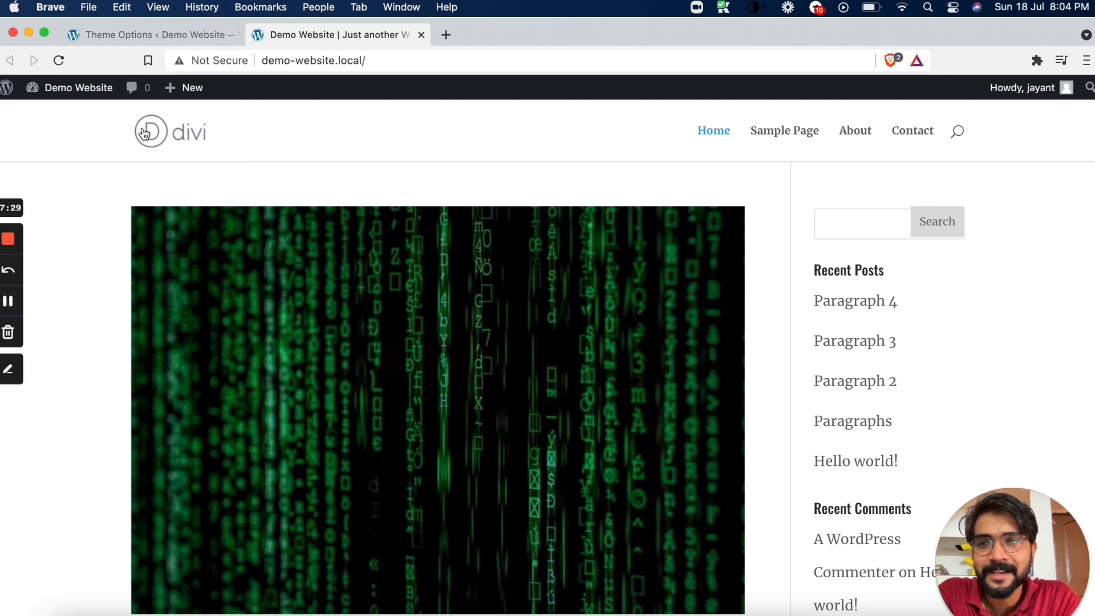
{"action": "left_click", "coordinate": [195, 36]}
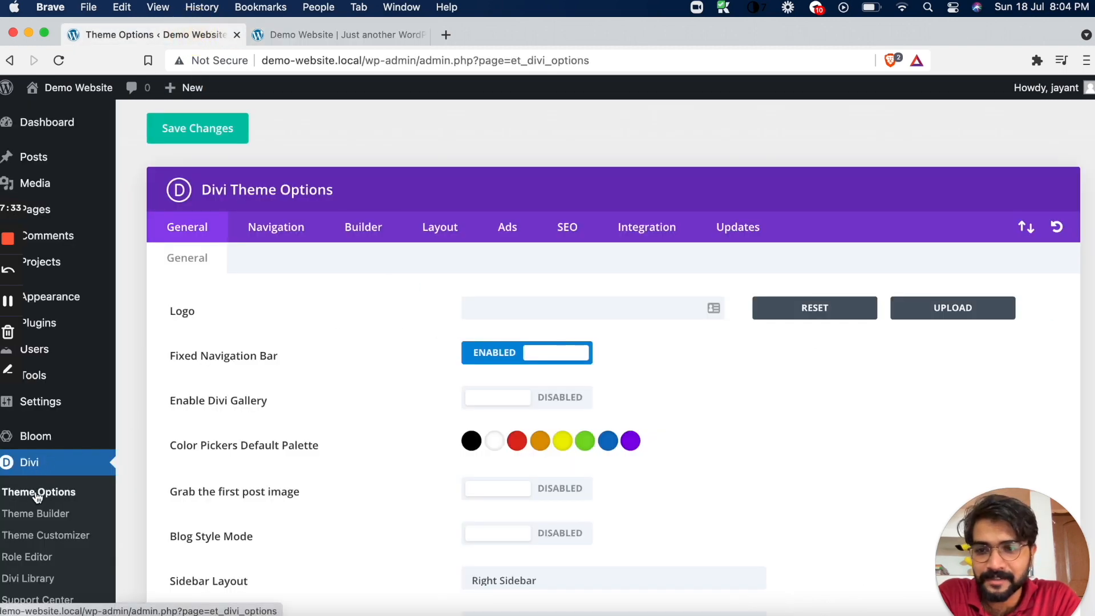
{"action": "left_click", "coordinate": [481, 311]}
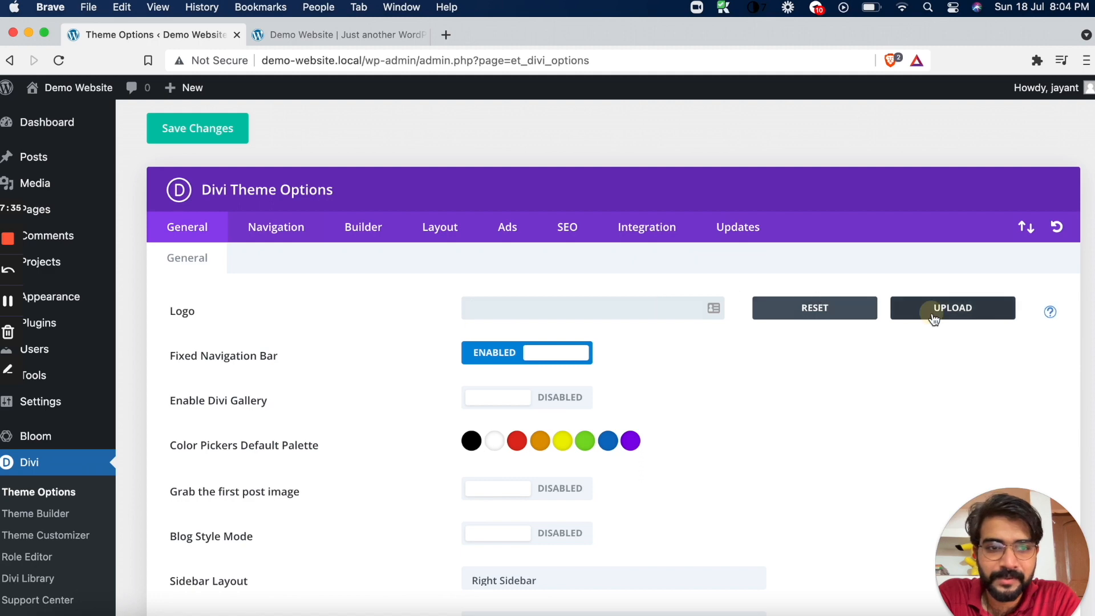
{"action": "left_click", "coordinate": [900, 313]}
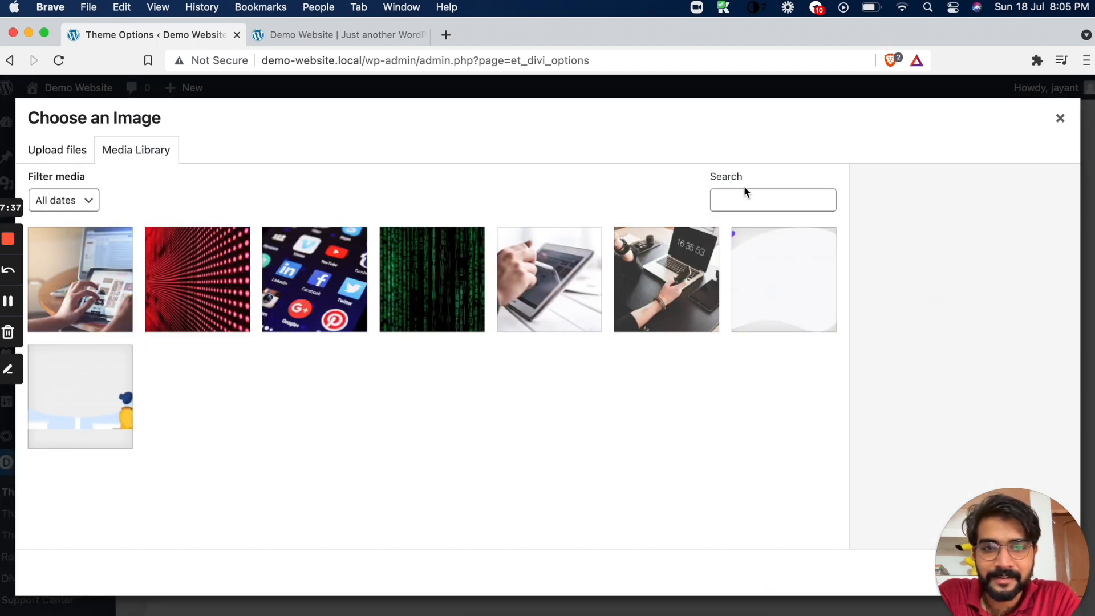
{"action": "left_click", "coordinate": [815, 303]}
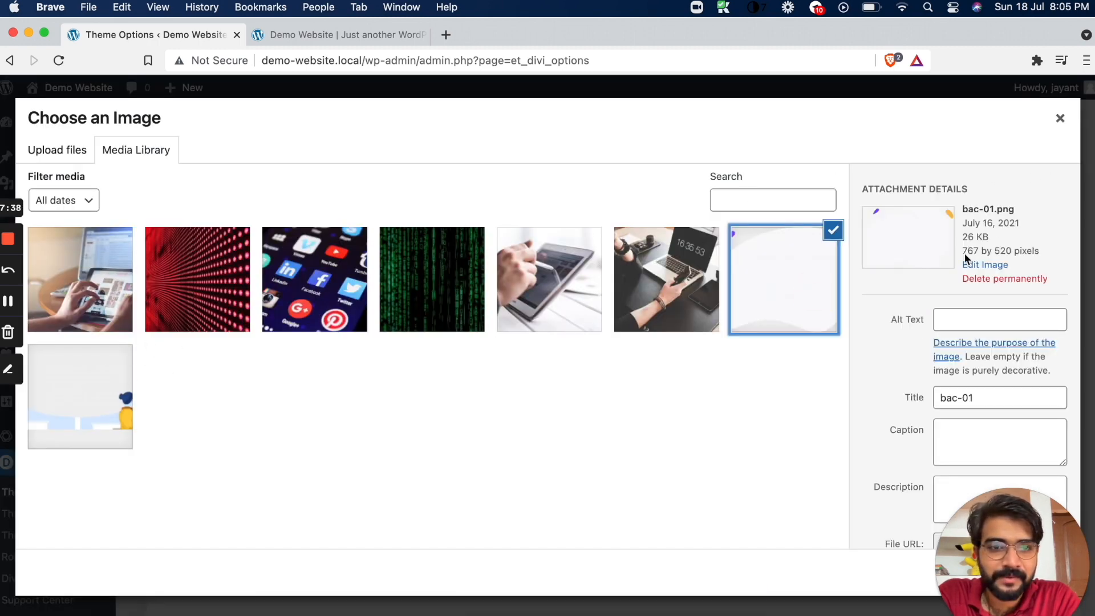
{"action": "left_click", "coordinate": [1061, 121]}
Close the live site tab and open the list of all pages in the WordPress admin
{"action": "mouse_move", "coordinate": [98, 197]}
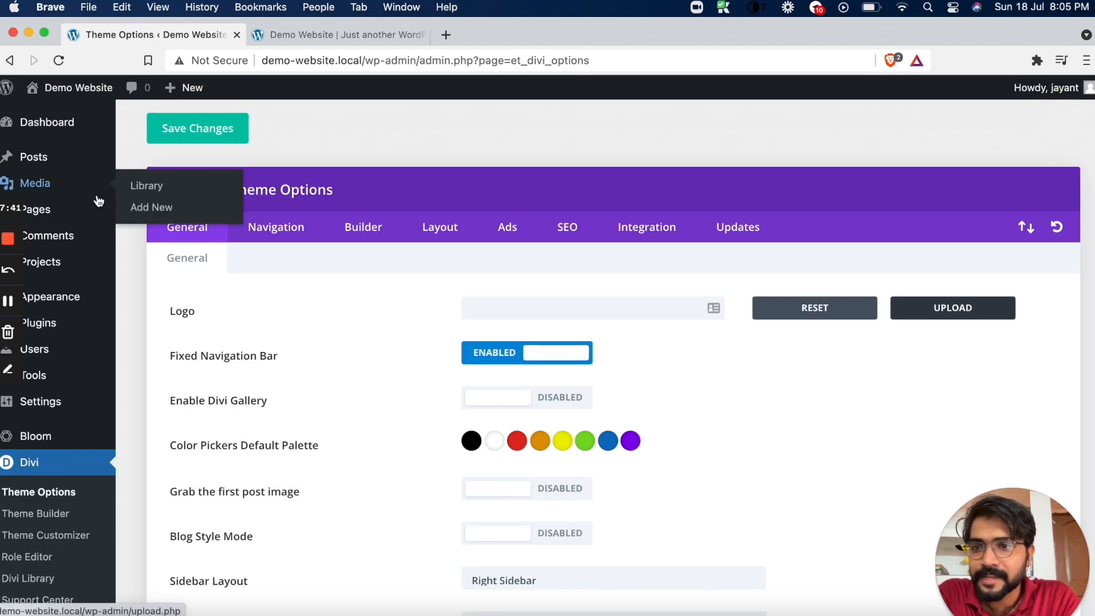
{"action": "left_click", "coordinate": [269, 34]}
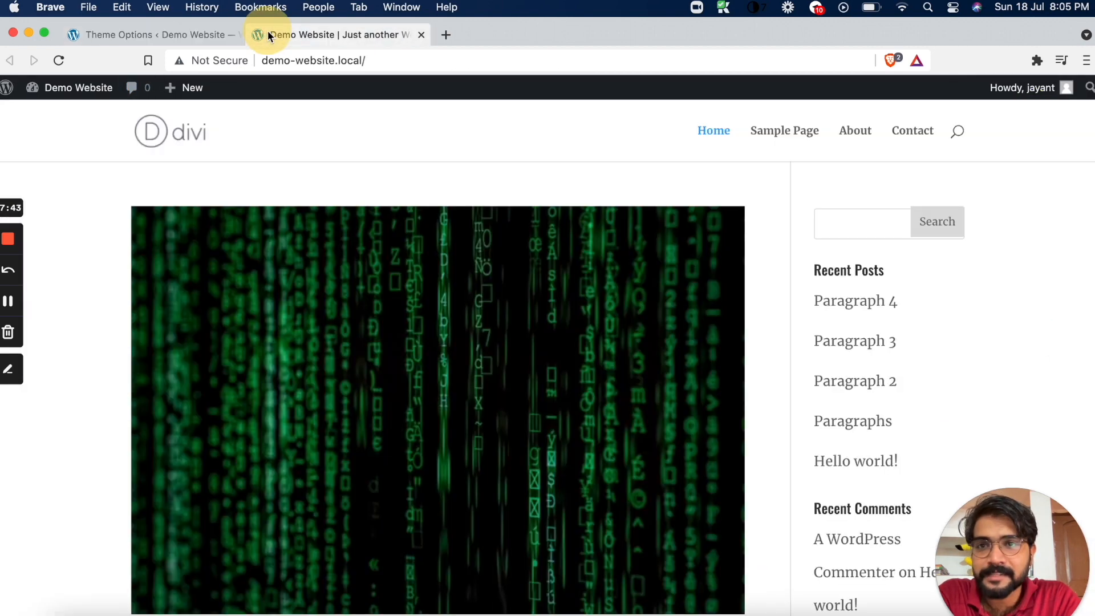
{"action": "left_click", "coordinate": [422, 34]}
{"action": "mouse_move", "coordinate": [69, 198]}
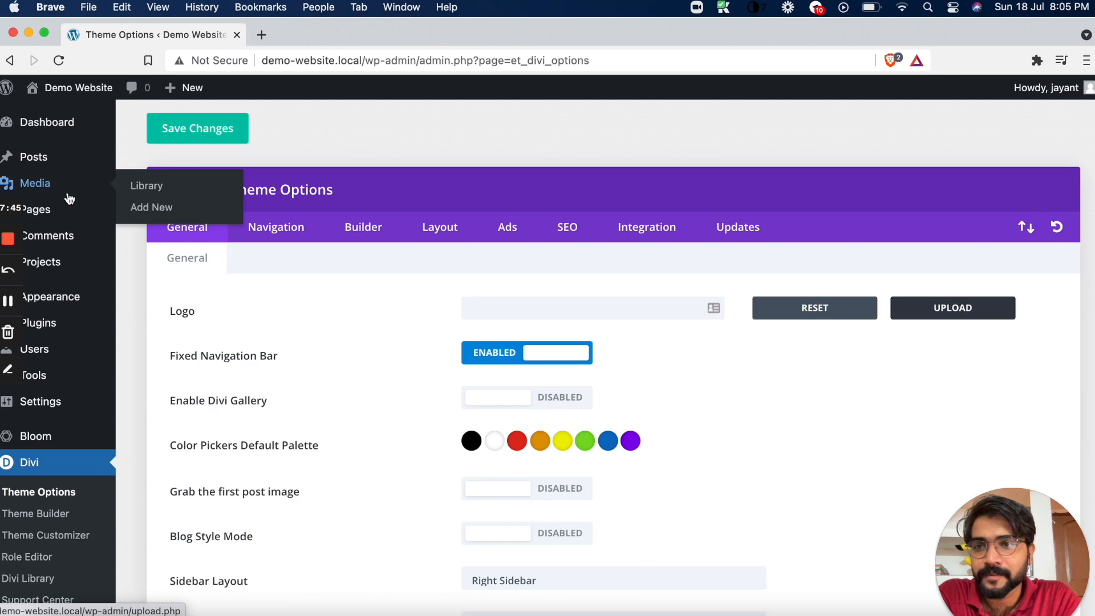
{"action": "left_click", "coordinate": [158, 212]}
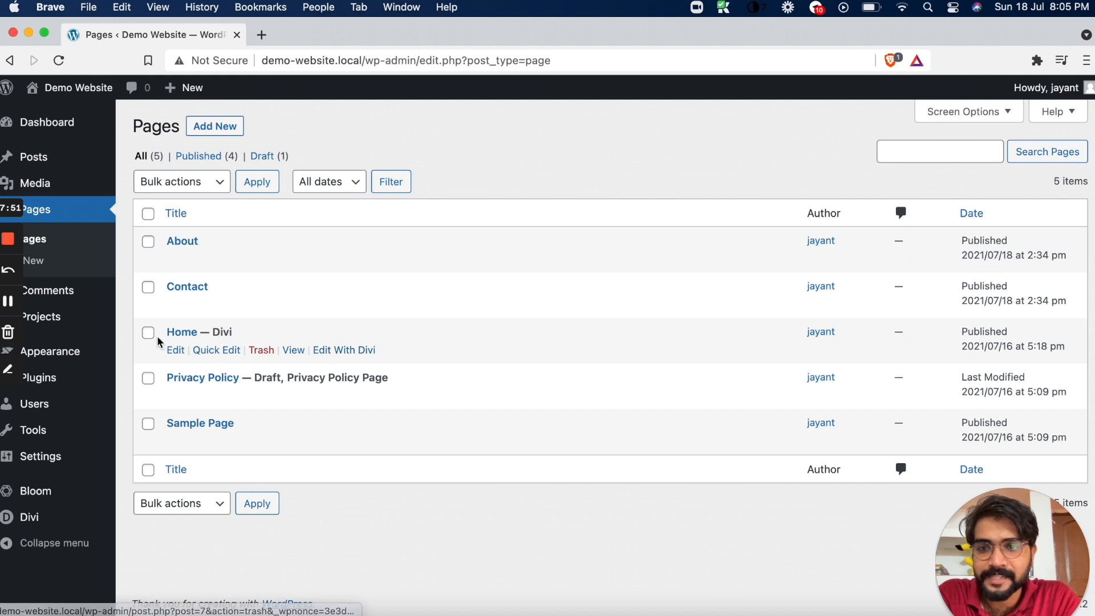
{"action": "left_click", "coordinate": [339, 355]}
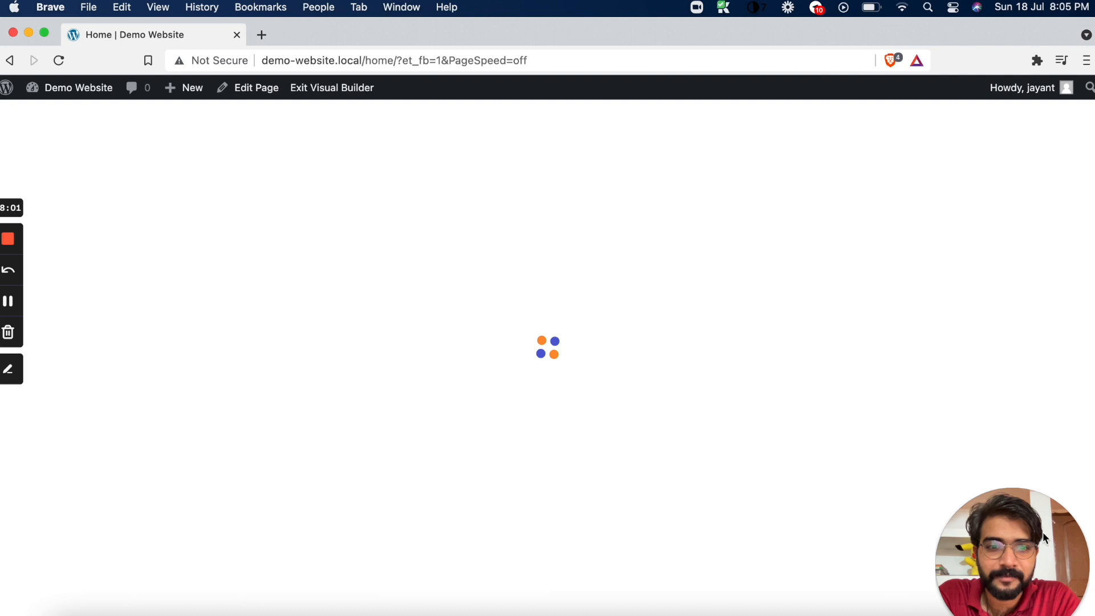
{"action": "left_click_drag", "start_coordinate": [1052, 541], "coordinate": [1052, 505]}
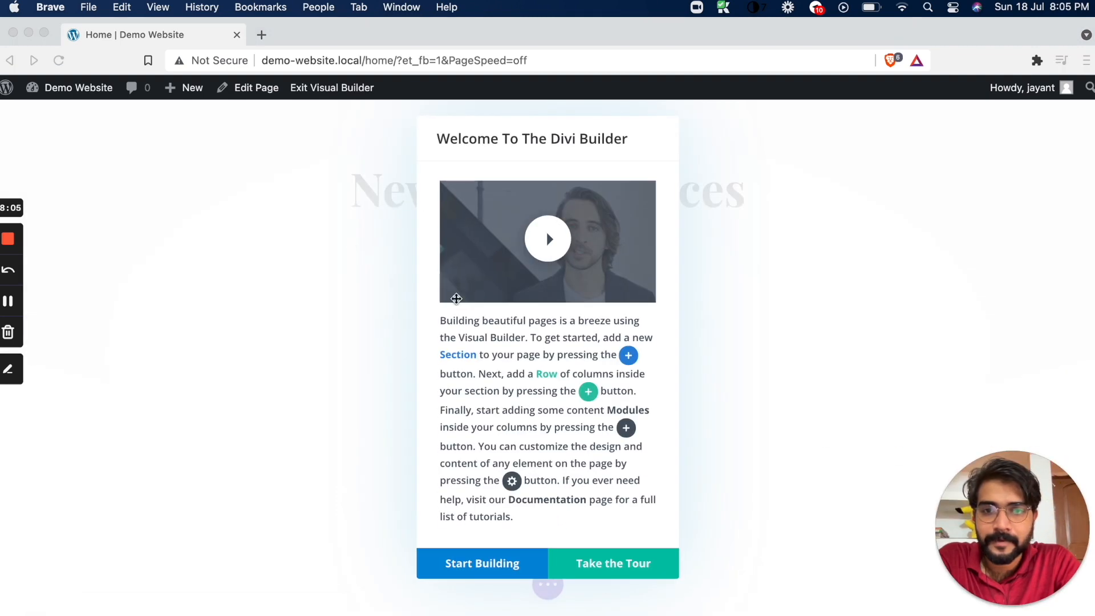
{"action": "left_click", "coordinate": [10, 63]}
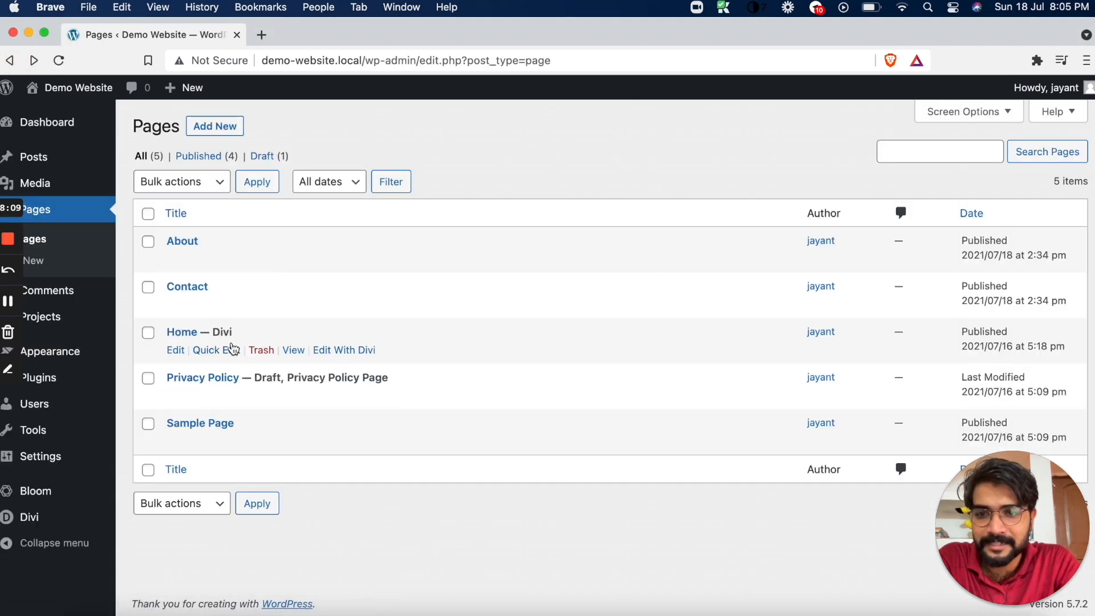
Move the Divi-built Home page to the trash and start a new page
{"action": "left_click", "coordinate": [258, 351]}
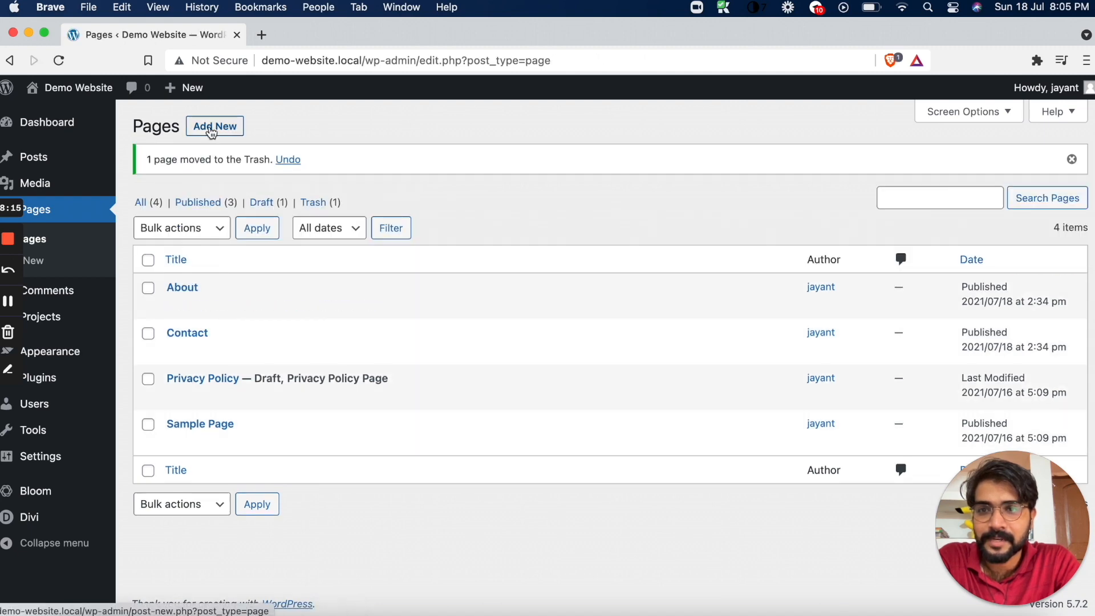
{"action": "left_click", "coordinate": [211, 128]}
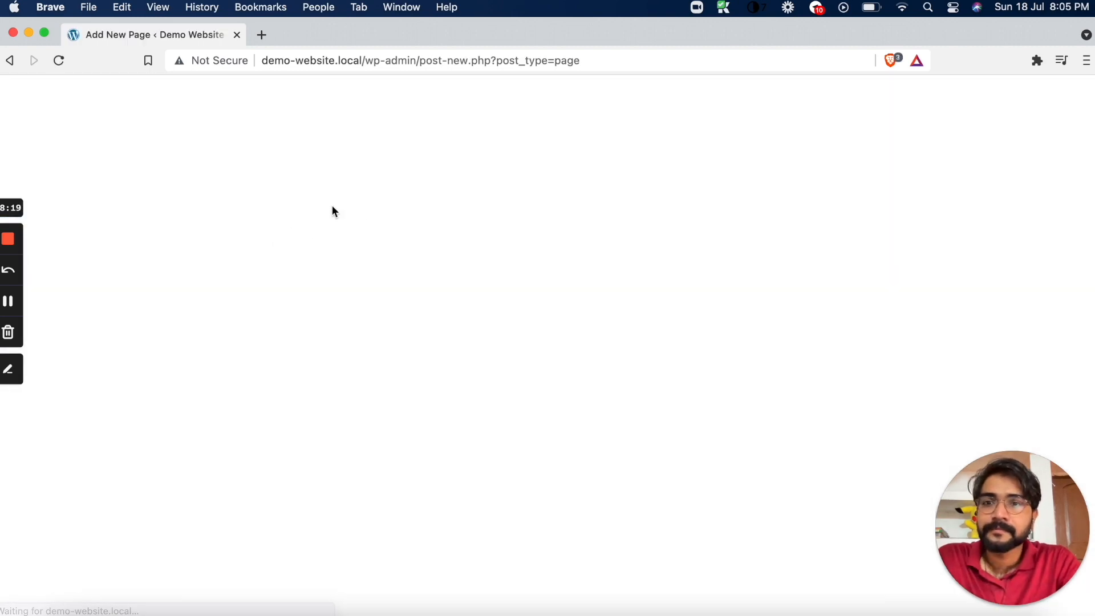
Title the new page Home and set its template to Blank Page in the page attributes
{"action": "type", "text": "Hom"}
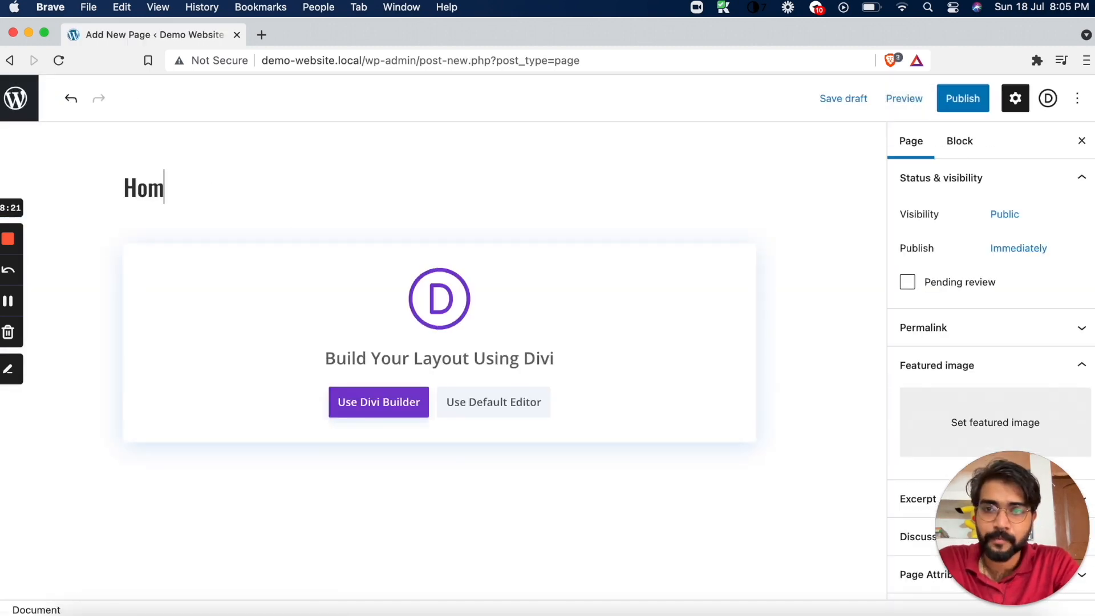
{"action": "left_click_drag", "start_coordinate": [1023, 491], "coordinate": [723, 356]}
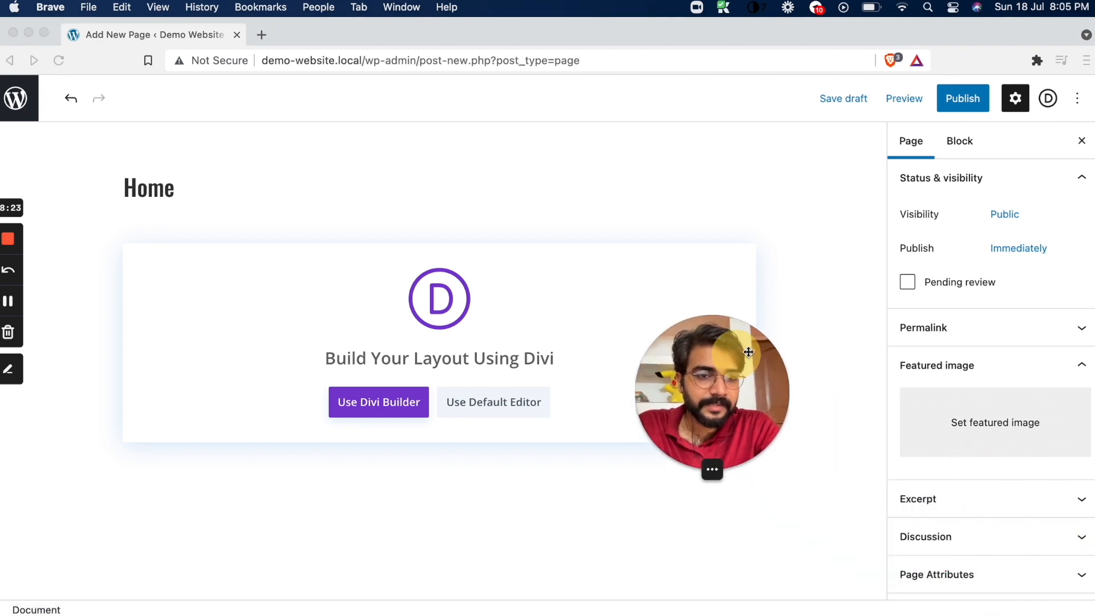
{"action": "scroll", "coordinate": [1068, 478], "scroll_direction": "down", "scroll_amount": 1}
{"action": "scroll", "coordinate": [1068, 478], "scroll_direction": "down", "scroll_amount": 2}
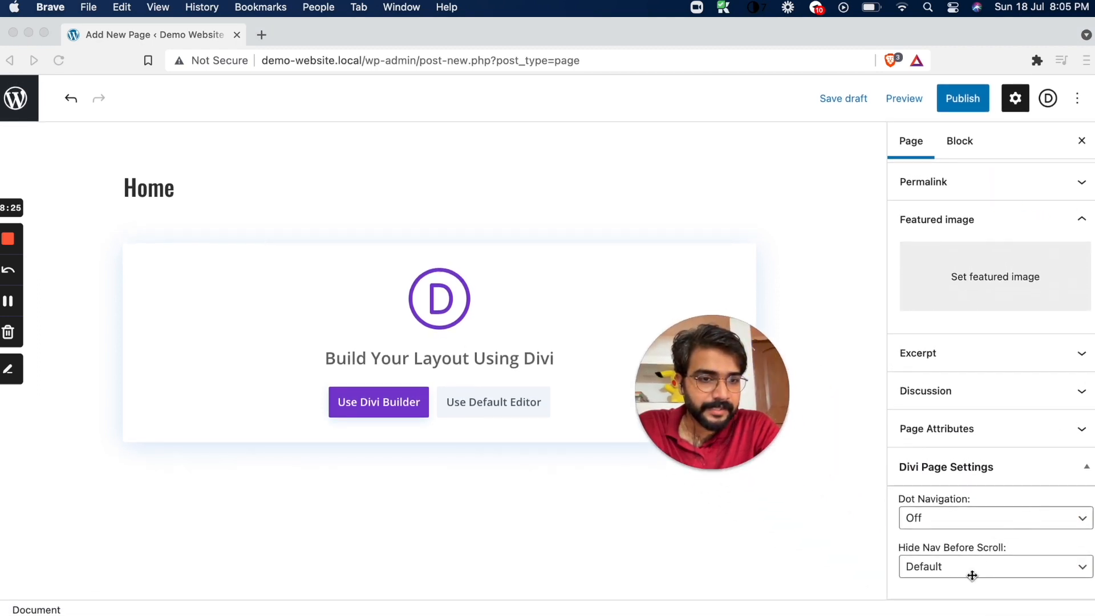
{"action": "left_click", "coordinate": [973, 352]}
{"action": "left_click", "coordinate": [965, 388]}
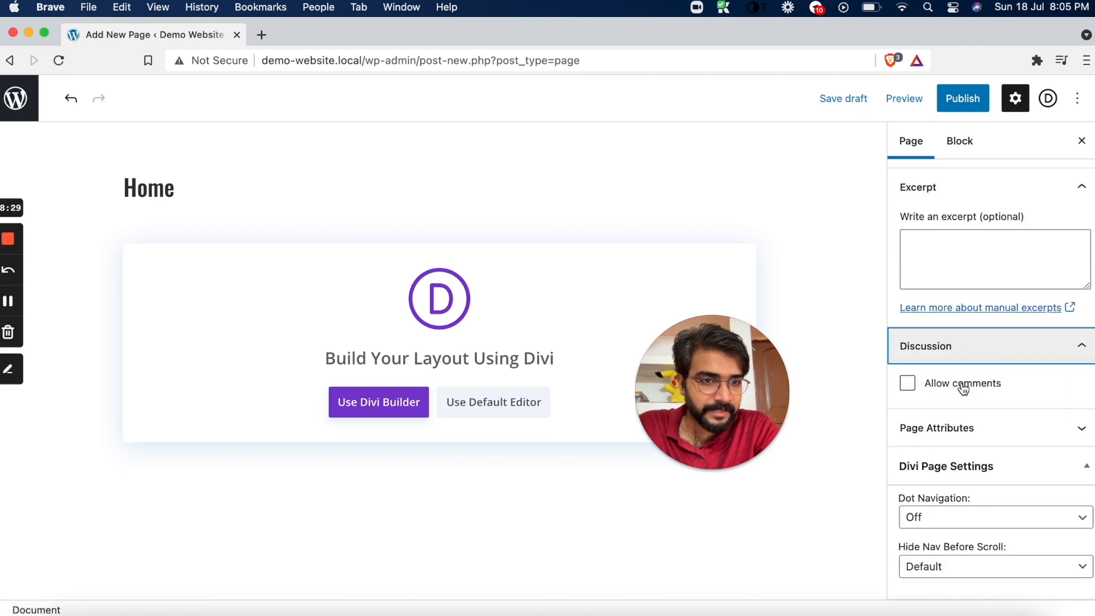
{"action": "left_click", "coordinate": [961, 426]}
{"action": "left_click", "coordinate": [971, 365]}
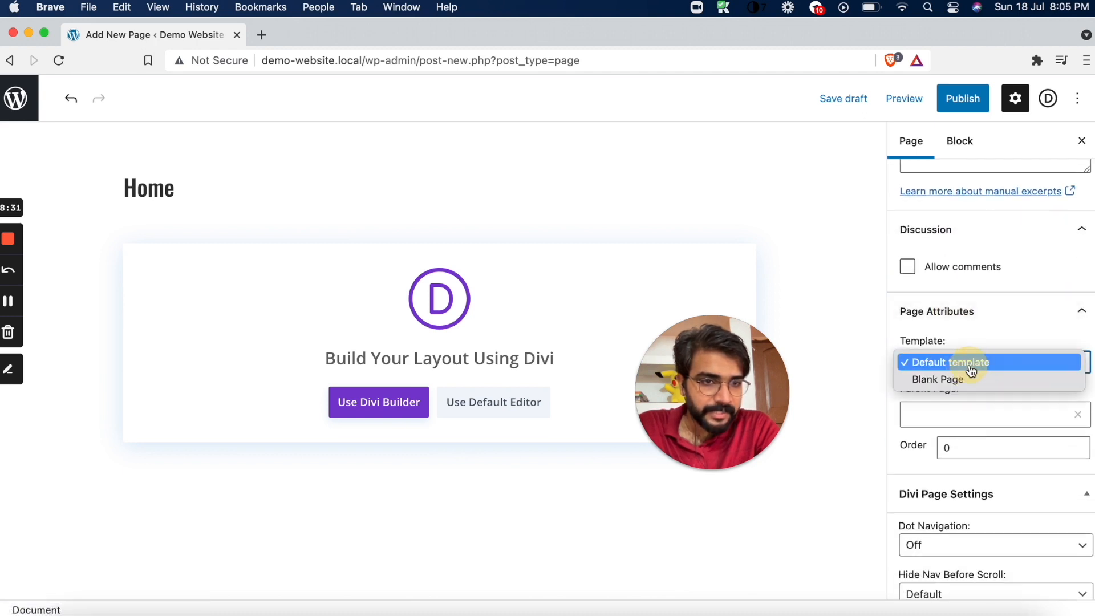
{"action": "left_click", "coordinate": [930, 379]}
{"action": "left_click_drag", "start_coordinate": [768, 383], "coordinate": [1066, 582]}
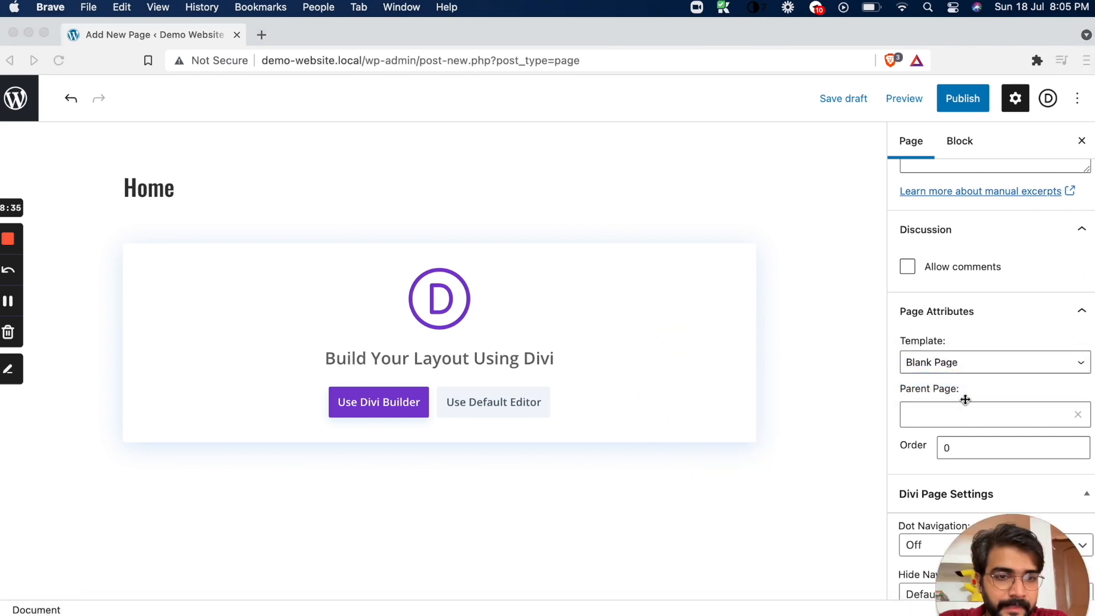
Publish the Home page and view the live page in a separate browser tab
{"action": "left_click", "coordinate": [967, 106]}
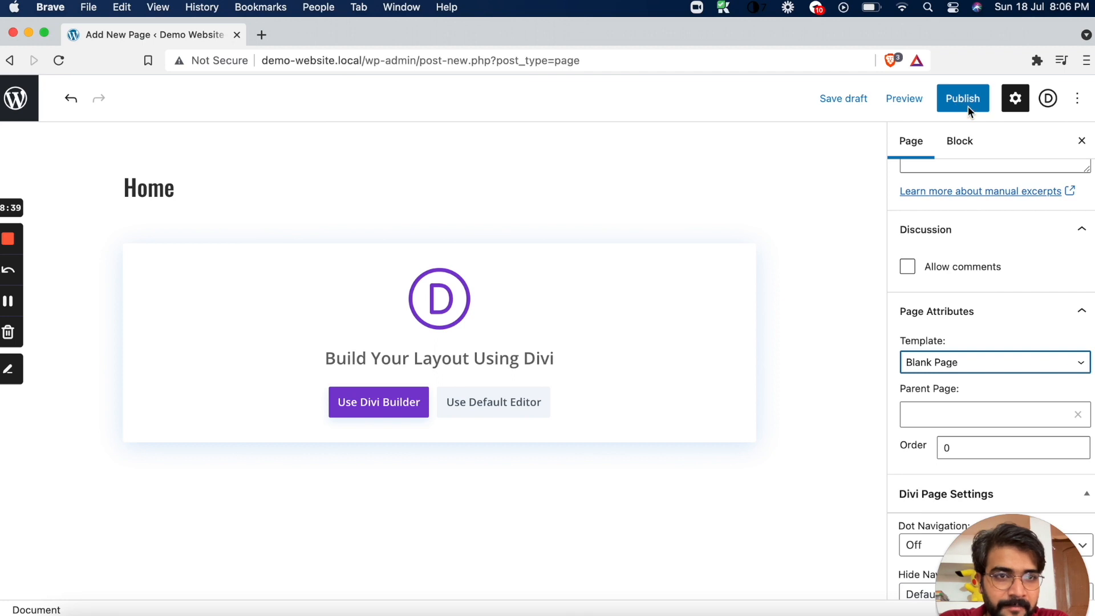
{"action": "left_click", "coordinate": [968, 106]}
{"action": "left_click", "coordinate": [968, 107]}
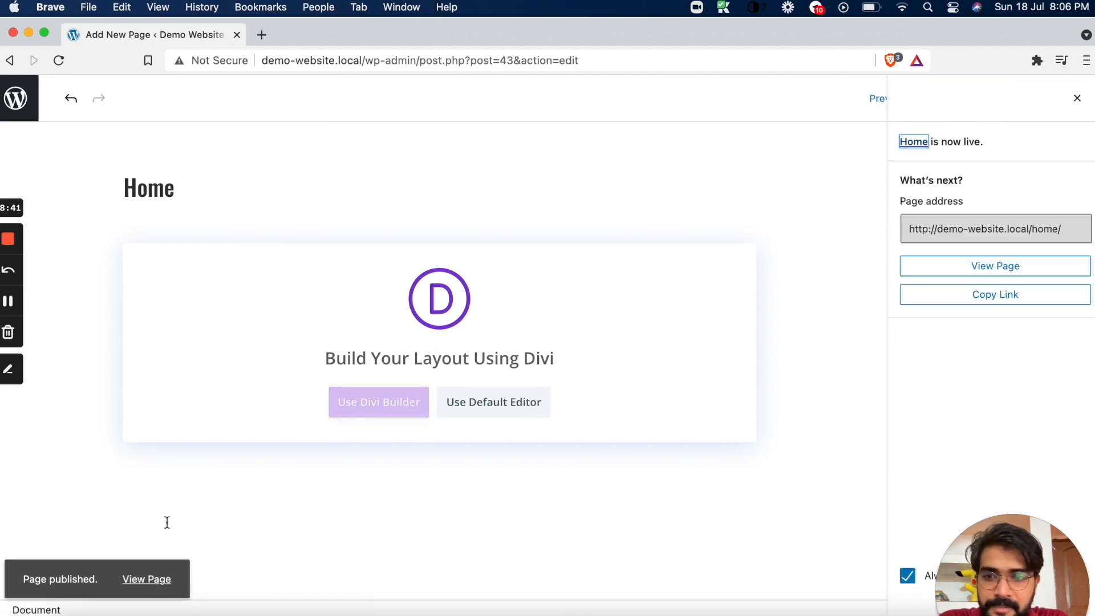
{"action": "right_click", "coordinate": [137, 577]}
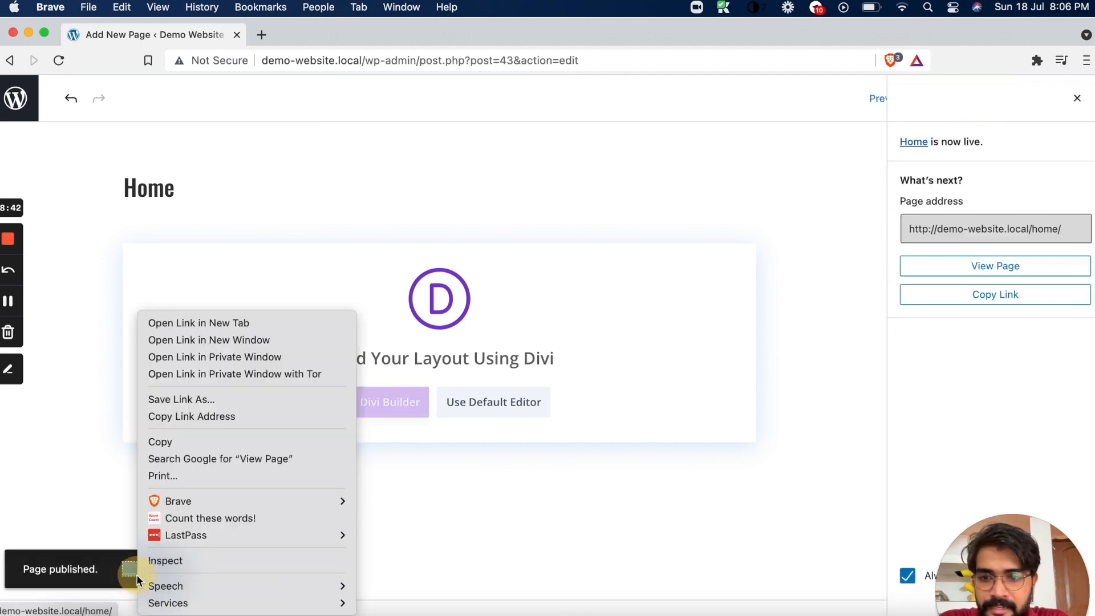
{"action": "left_click", "coordinate": [244, 322]}
{"action": "left_click", "coordinate": [299, 32]}
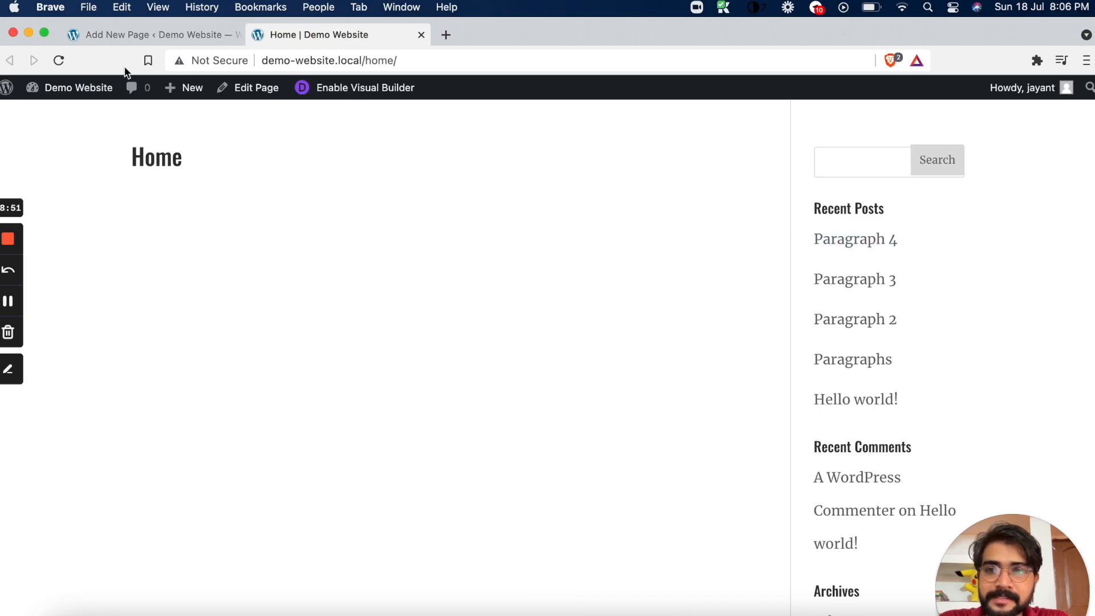
Return to the Home page editor, review its page attributes and Divi page settings, and update the page
{"action": "left_click", "coordinate": [145, 35]}
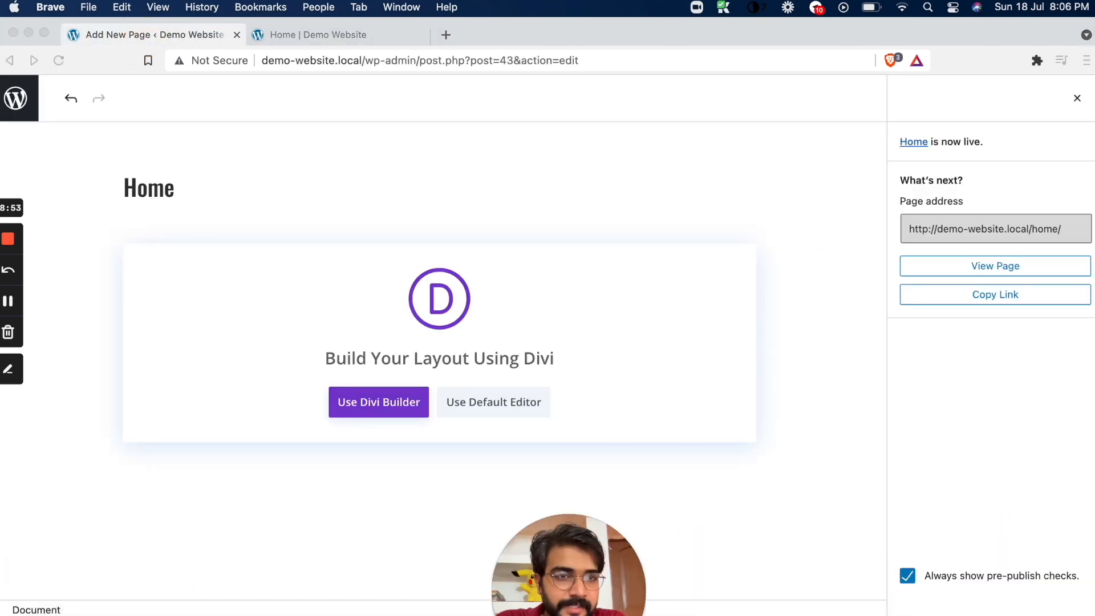
{"action": "left_click", "coordinate": [1077, 98]}
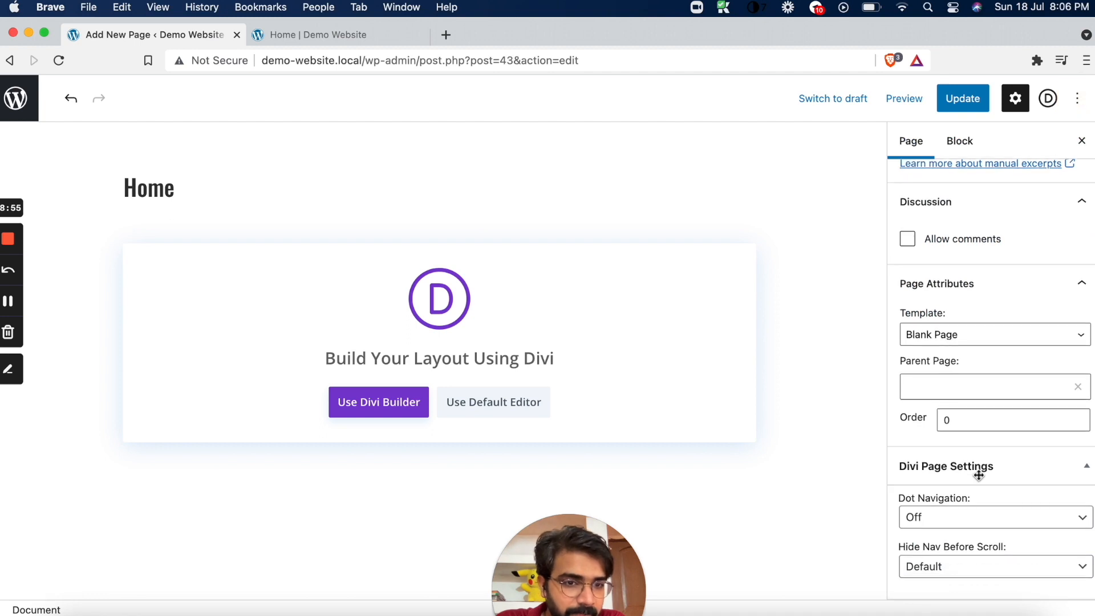
{"action": "scroll", "coordinate": [979, 476], "scroll_direction": "up", "scroll_amount": 10}
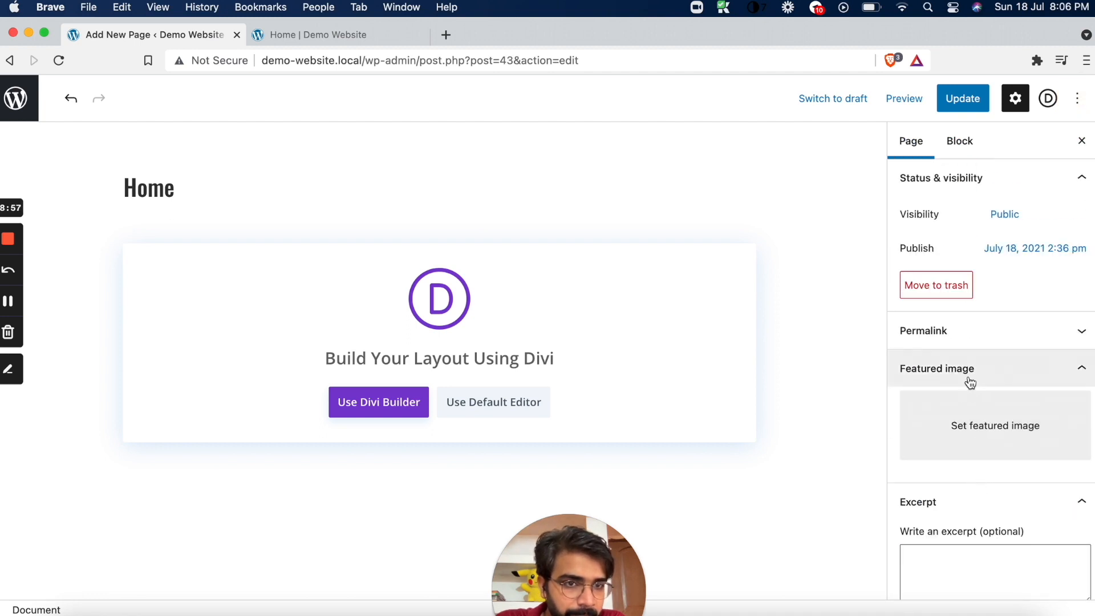
{"action": "scroll", "coordinate": [971, 391], "scroll_direction": "down", "scroll_amount": 1}
{"action": "scroll", "coordinate": [971, 321], "scroll_direction": "down", "scroll_amount": 7}
{"action": "left_click", "coordinate": [979, 571]}
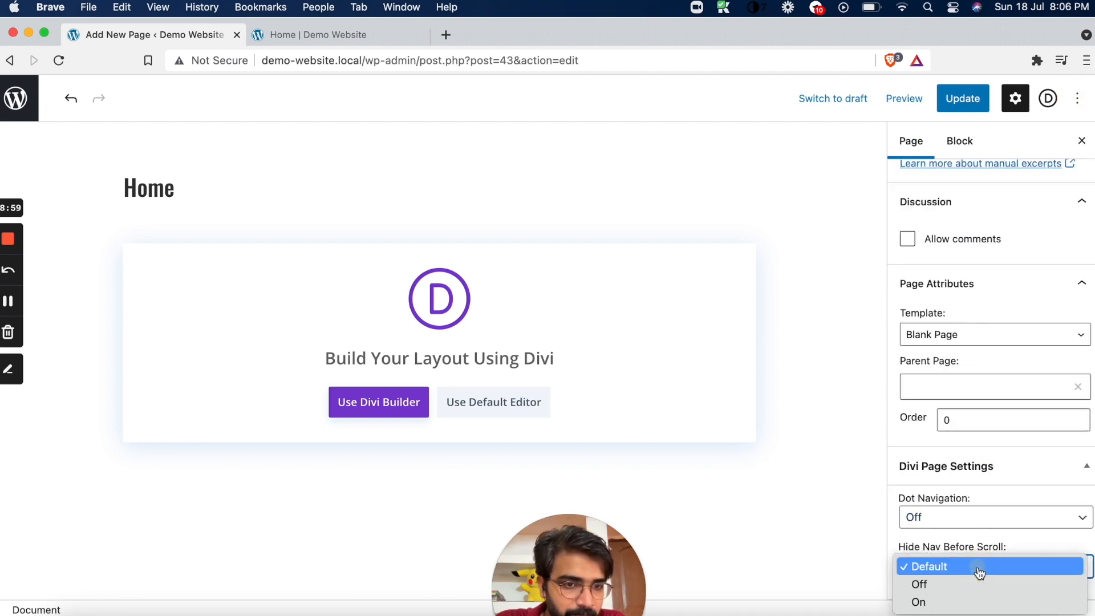
{"action": "left_click", "coordinate": [993, 518]}
{"action": "left_click", "coordinate": [977, 481]}
{"action": "scroll", "coordinate": [978, 442], "scroll_direction": "up", "scroll_amount": 5}
{"action": "scroll", "coordinate": [981, 456], "scroll_direction": "down", "scroll_amount": 4}
{"action": "scroll", "coordinate": [982, 462], "scroll_direction": "down", "scroll_amount": 1}
{"action": "left_click", "coordinate": [1080, 386]}
{"action": "scroll", "coordinate": [1019, 374], "scroll_direction": "up", "scroll_amount": 10}
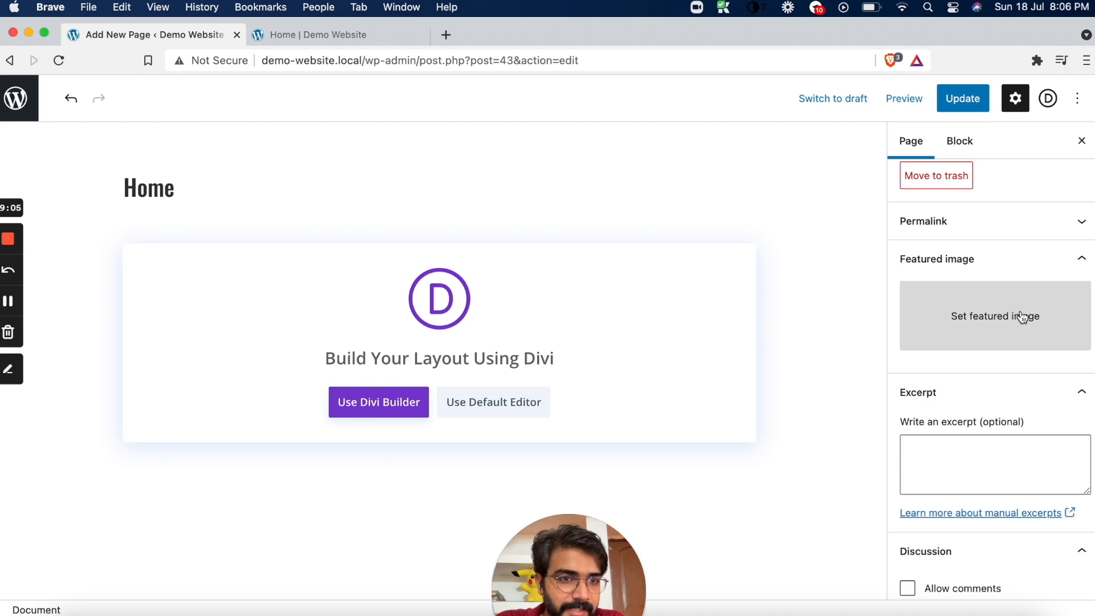
{"action": "left_click", "coordinate": [958, 98]}
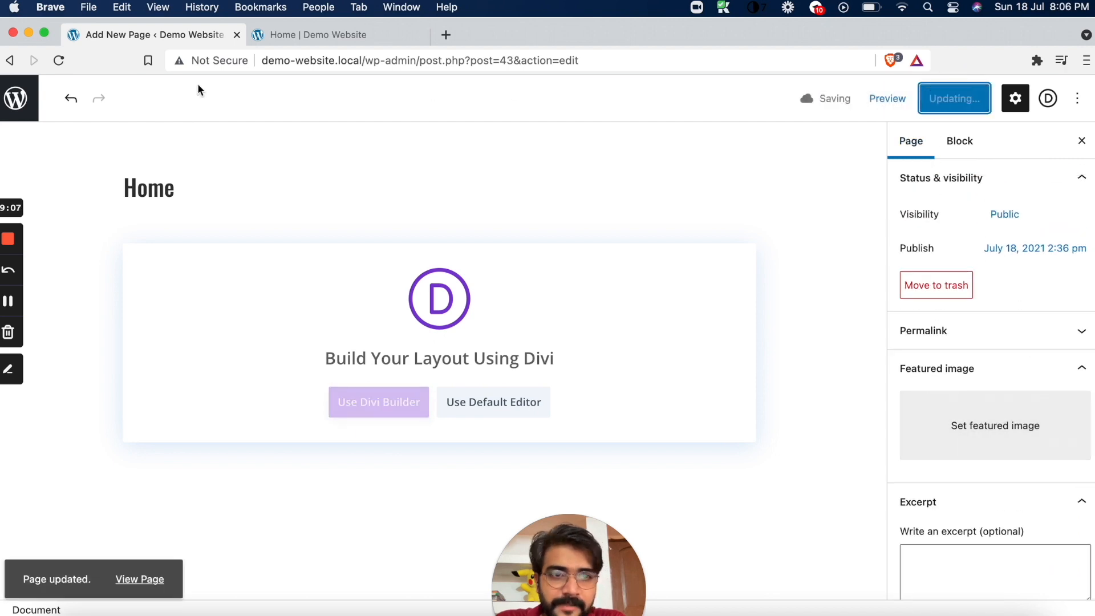
Open the WordPress admin in a separate browser tab and go to Divi's Theme Options
{"action": "right_click", "coordinate": [18, 100]}
{"action": "left_click", "coordinate": [63, 105]}
{"action": "left_click", "coordinate": [465, 35]}
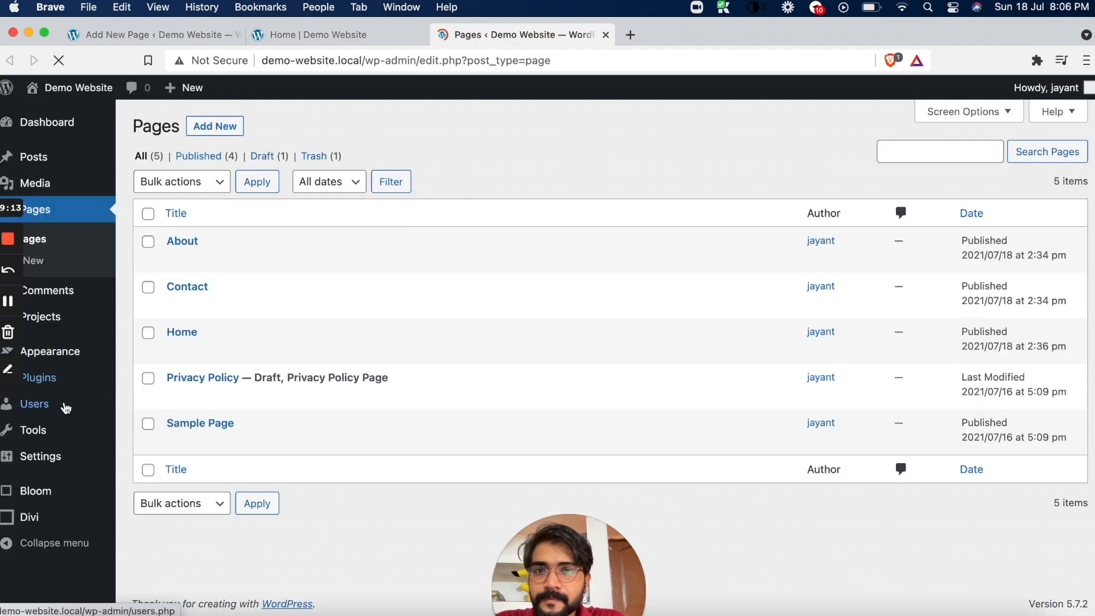
{"action": "mouse_move", "coordinate": [66, 408]}
{"action": "mouse_move", "coordinate": [29, 518]}
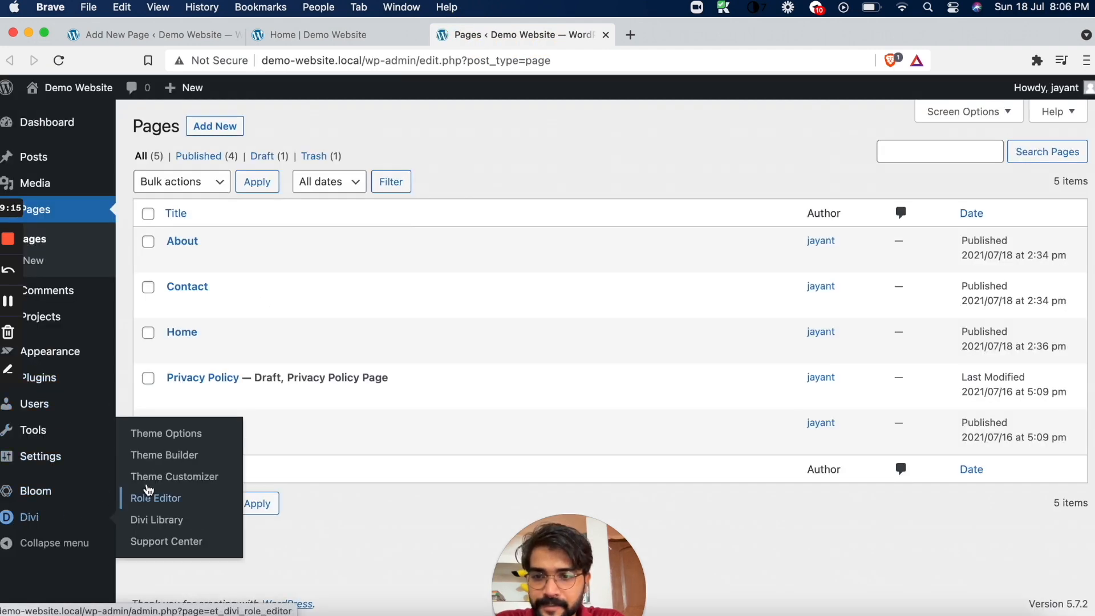
{"action": "left_click", "coordinate": [166, 437]}
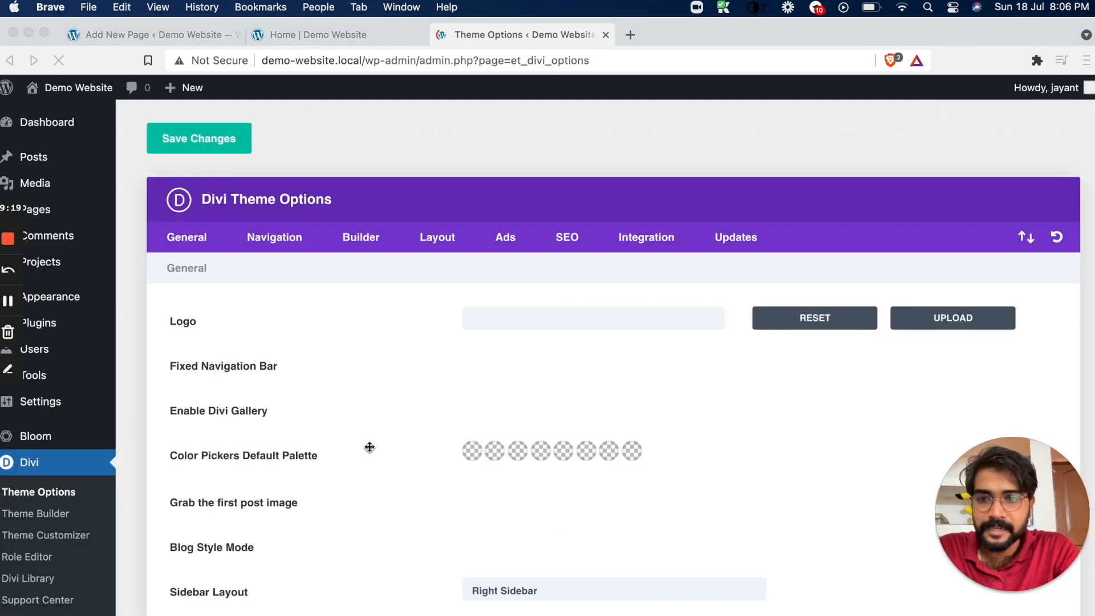
Examine Divi's general theme options, including the available sidebar layout choices and the settings down to Custom CSS
{"action": "scroll", "coordinate": [370, 447], "scroll_direction": "down", "scroll_amount": 2}
{"action": "scroll", "coordinate": [370, 448], "scroll_direction": "down", "scroll_amount": 1}
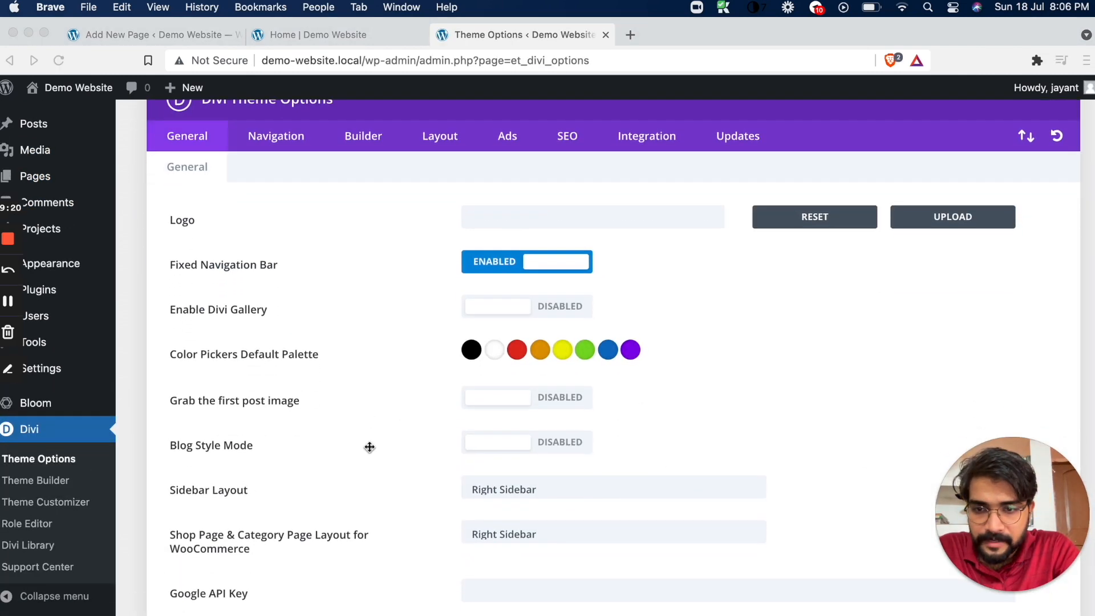
{"action": "left_click", "coordinate": [505, 485]}
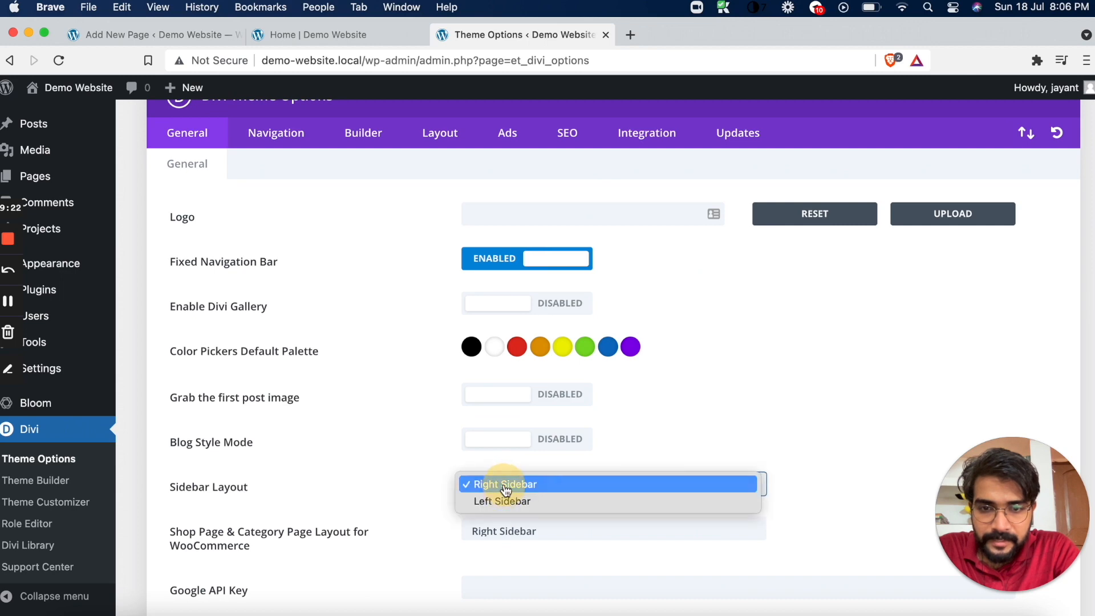
{"action": "left_click", "coordinate": [402, 503]}
{"action": "scroll", "coordinate": [398, 502], "scroll_direction": "down", "scroll_amount": 2}
{"action": "left_click", "coordinate": [495, 405]}
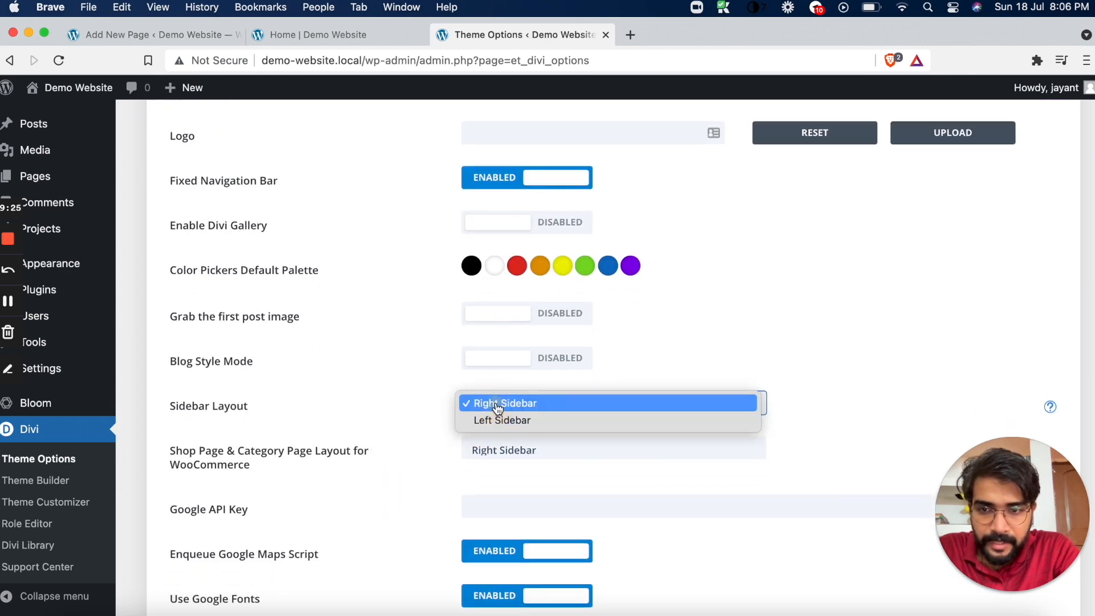
{"action": "left_click", "coordinate": [372, 451]}
{"action": "scroll", "coordinate": [371, 451], "scroll_direction": "down", "scroll_amount": 10}
{"action": "scroll", "coordinate": [371, 449], "scroll_direction": "up", "scroll_amount": 1}
{"action": "scroll", "coordinate": [371, 449], "scroll_direction": "down", "scroll_amount": 15}
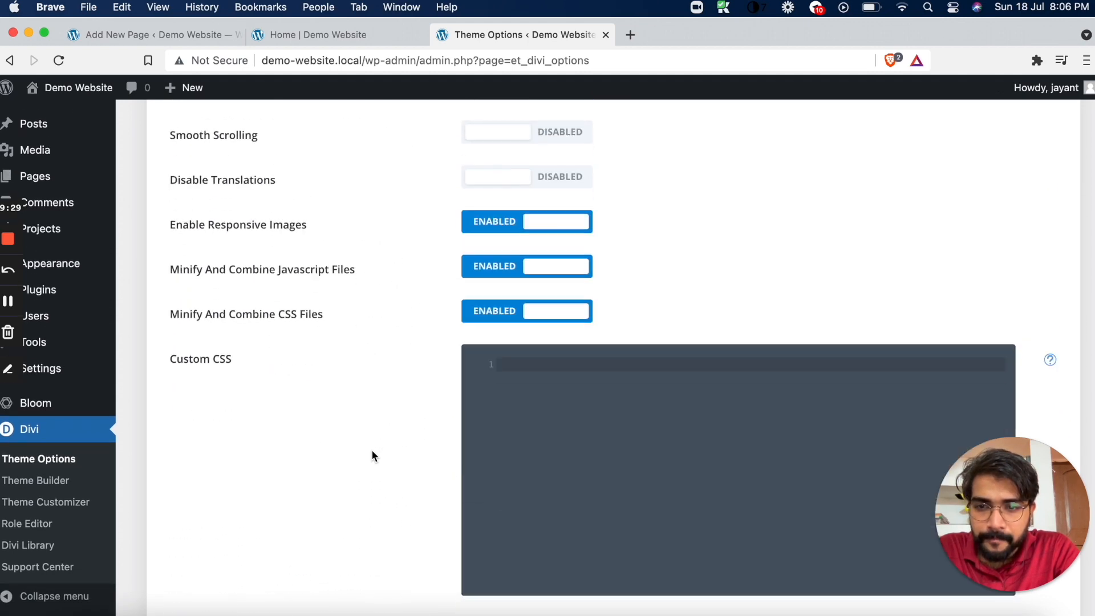
{"action": "scroll", "coordinate": [371, 450], "scroll_direction": "up", "scroll_amount": 20}
{"action": "scroll", "coordinate": [372, 451], "scroll_direction": "up", "scroll_amount": 13}
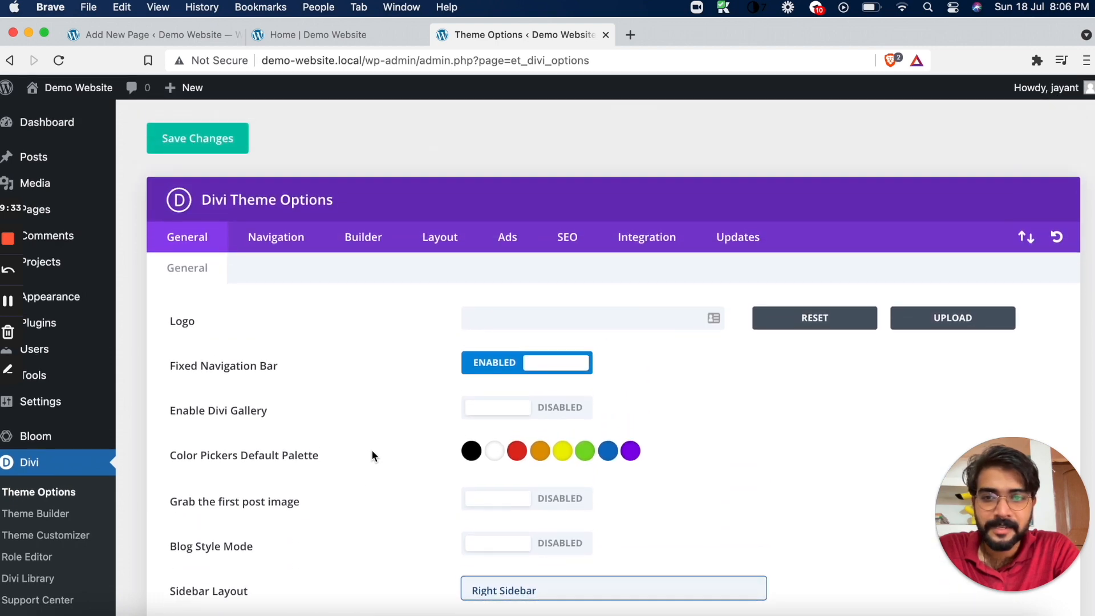
{"action": "scroll", "coordinate": [371, 456], "scroll_direction": "down", "scroll_amount": 2}
{"action": "scroll", "coordinate": [588, 300], "scroll_direction": "down", "scroll_amount": 3}
{"action": "scroll", "coordinate": [293, 196], "scroll_direction": "up", "scroll_amount": 5}
Examine Divi's Navigation, Builder, Layout and Ads theme options, including the Navigation and Layout subsections
{"action": "left_click", "coordinate": [244, 236]}
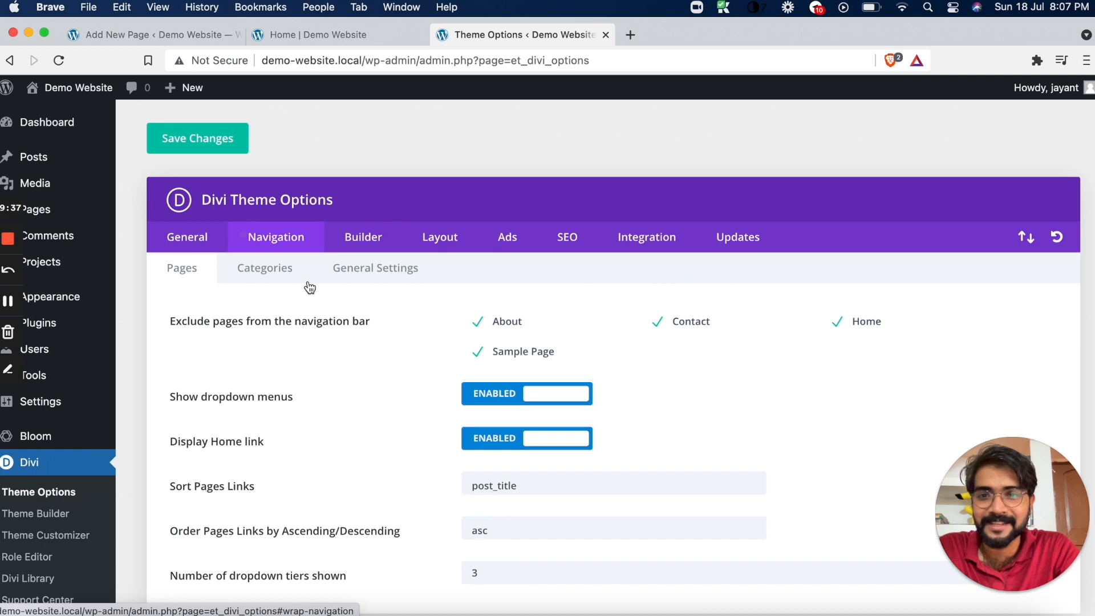
{"action": "scroll", "coordinate": [361, 378], "scroll_direction": "down", "scroll_amount": 2}
{"action": "scroll", "coordinate": [361, 377], "scroll_direction": "up", "scroll_amount": 2}
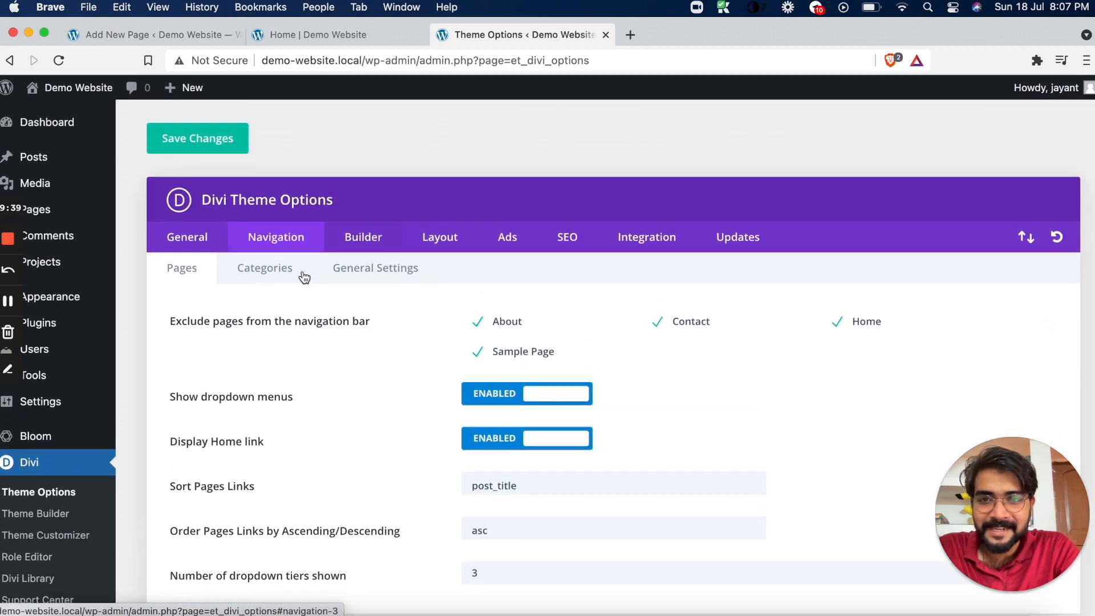
{"action": "left_click", "coordinate": [265, 268]}
{"action": "left_click", "coordinate": [338, 269]}
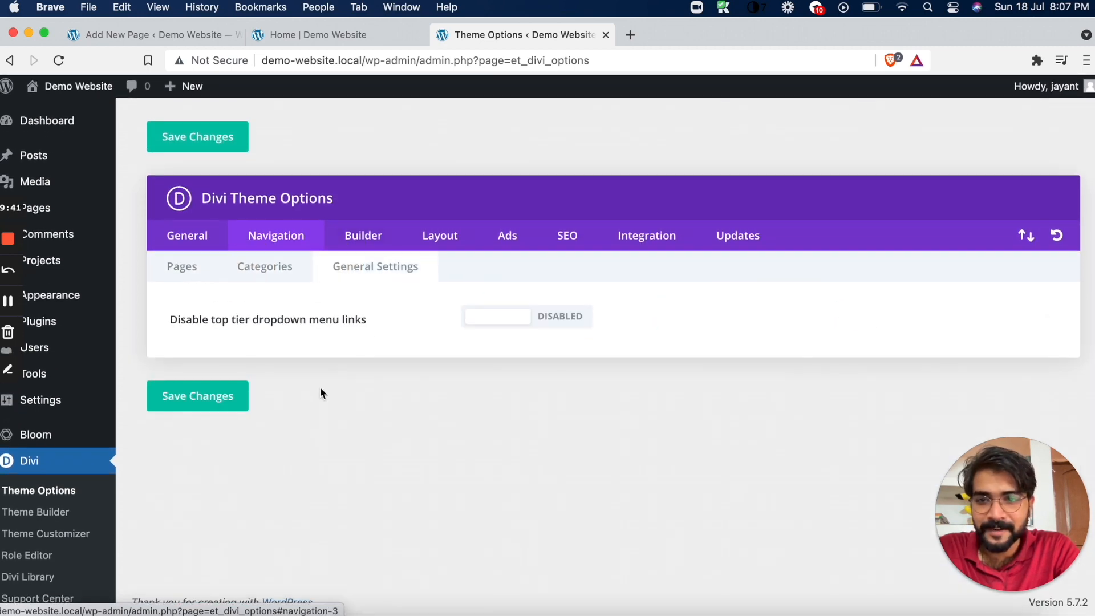
{"action": "left_click", "coordinate": [361, 245]}
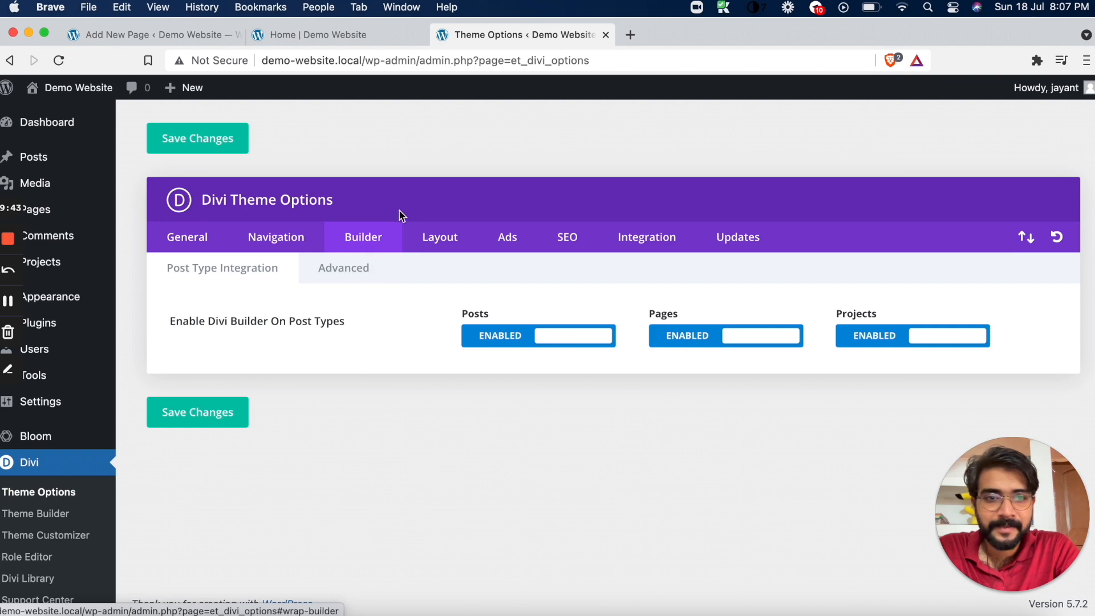
{"action": "left_click", "coordinate": [440, 237]}
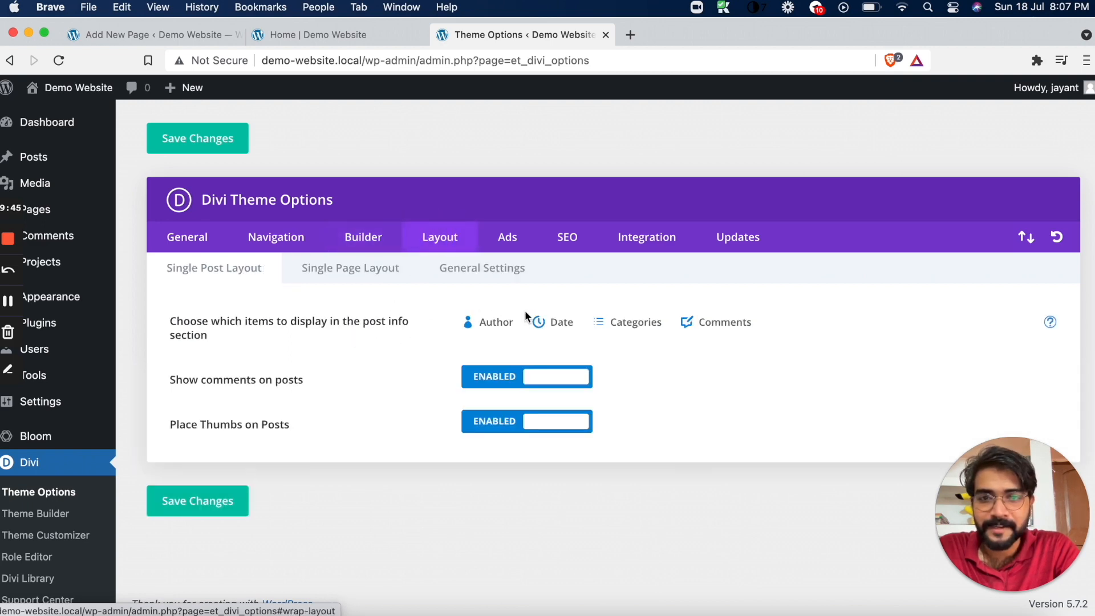
{"action": "left_click", "coordinate": [299, 269]}
{"action": "left_click", "coordinate": [508, 272]}
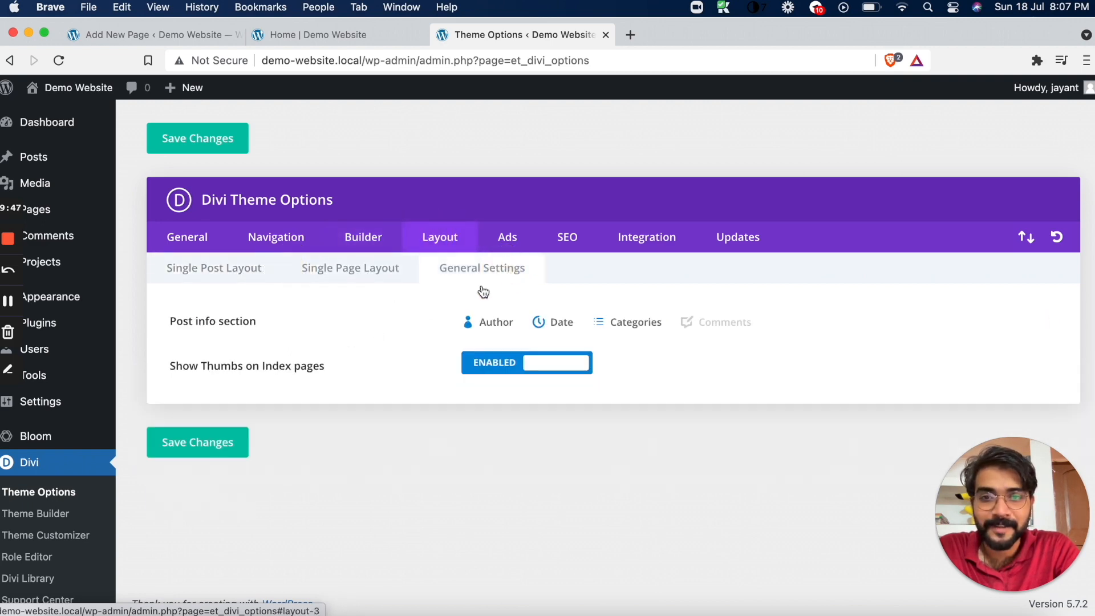
{"action": "left_click", "coordinate": [505, 234]}
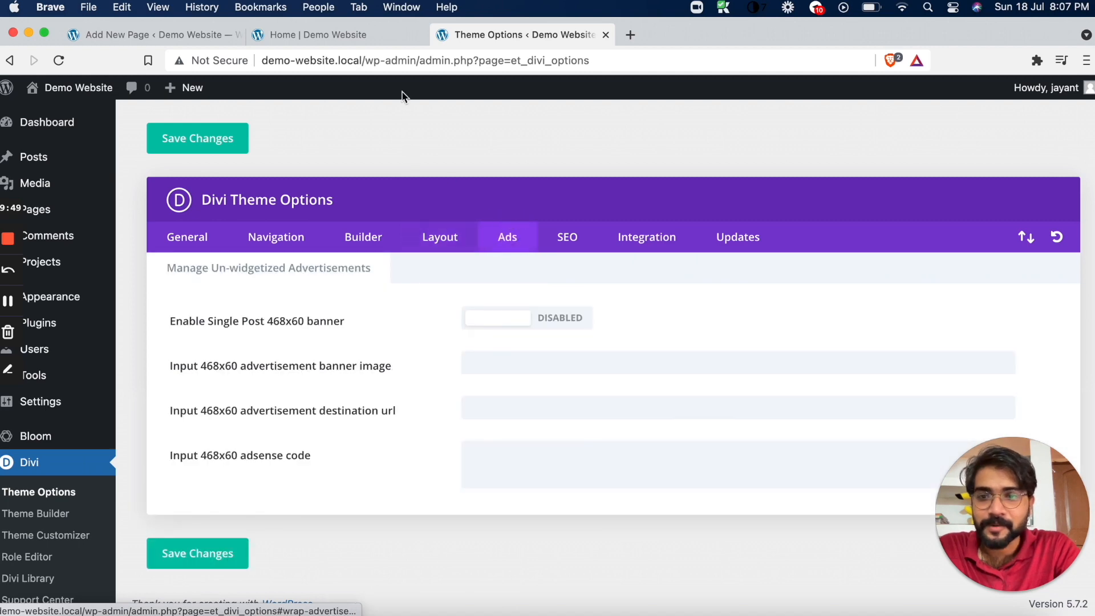
Close the Theme Options tab, return to the Home page editor, and start building the page with Divi Builder
{"action": "left_click", "coordinate": [605, 34]}
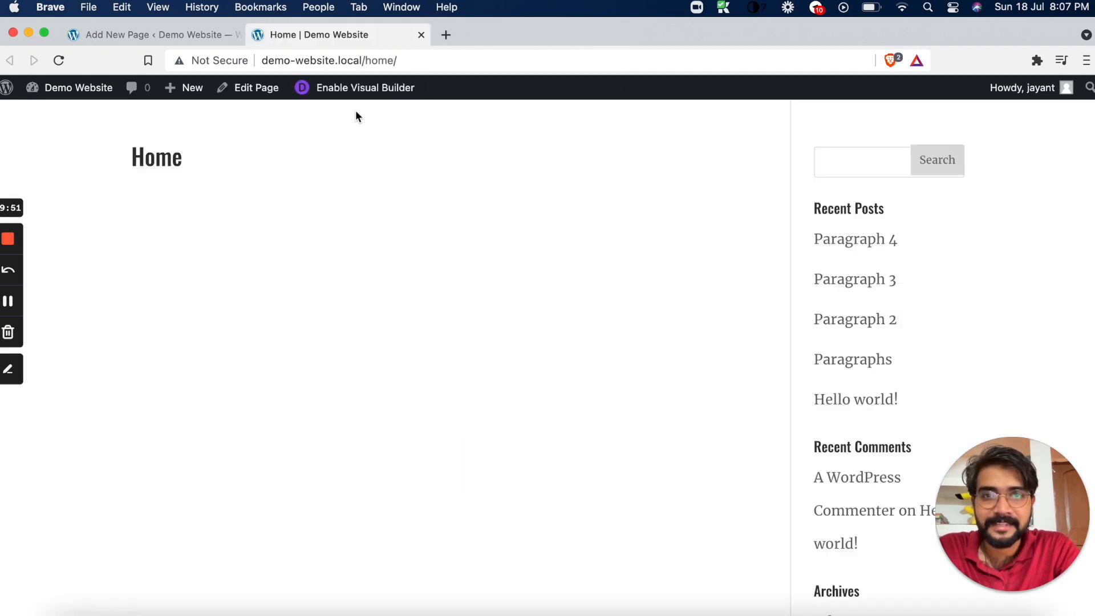
{"action": "left_click", "coordinate": [167, 35]}
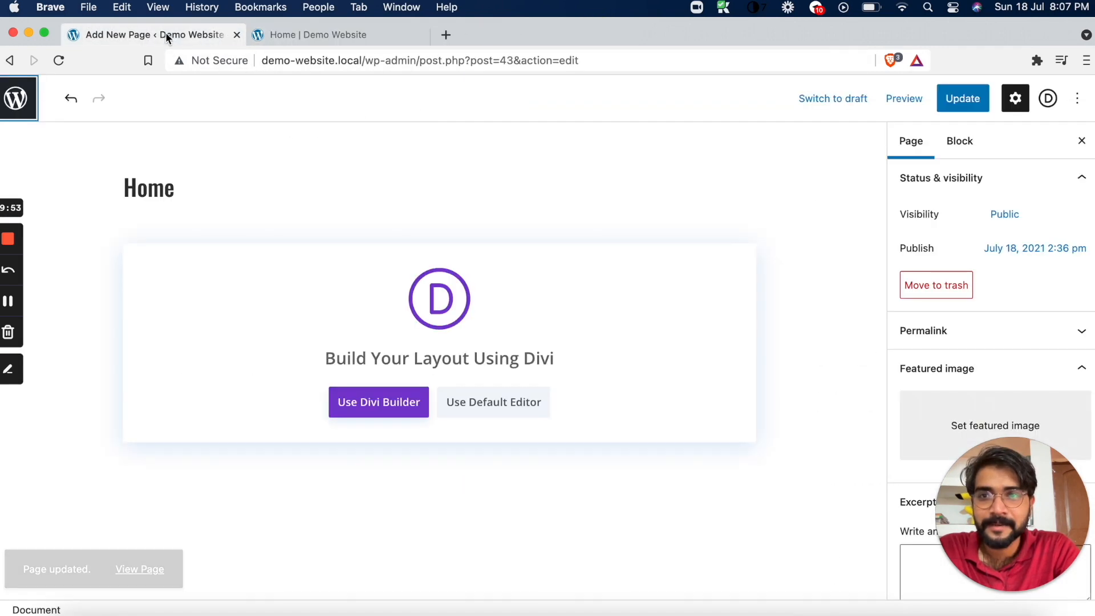
{"action": "left_click", "coordinate": [385, 403]}
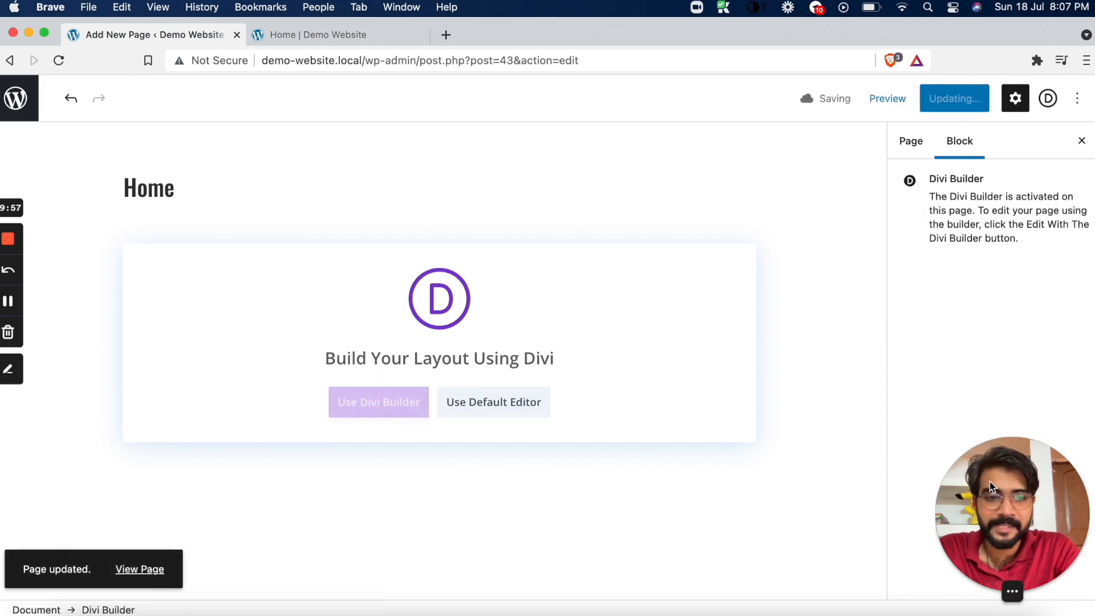
{"action": "left_click_drag", "start_coordinate": [1036, 481], "coordinate": [1036, 556]}
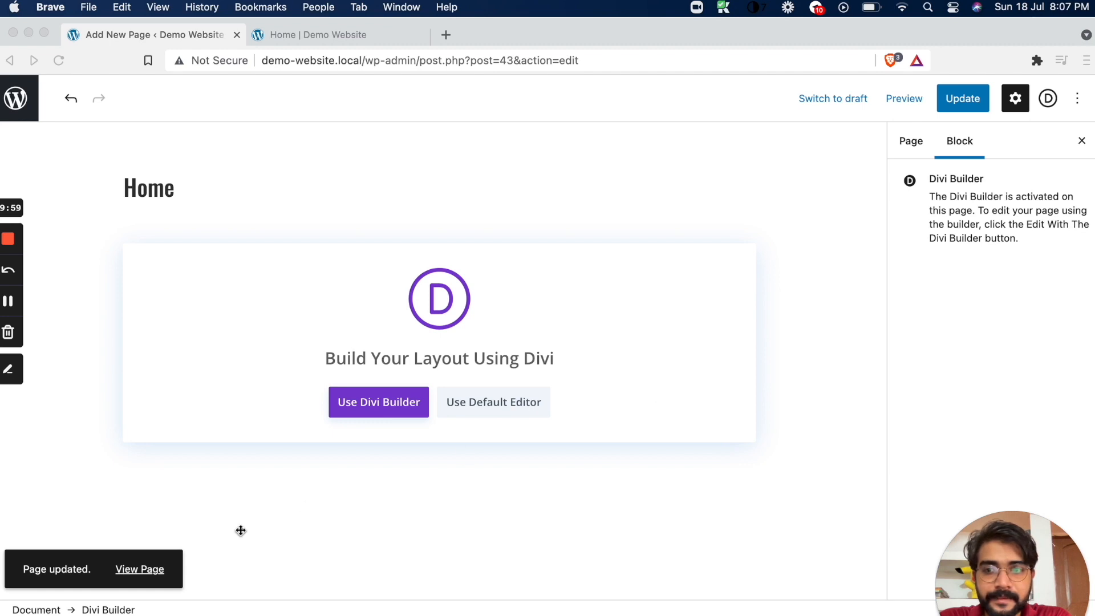
Launch Divi Builder for the Home page and choose to build the layout from scratch
{"action": "left_click", "coordinate": [372, 405]}
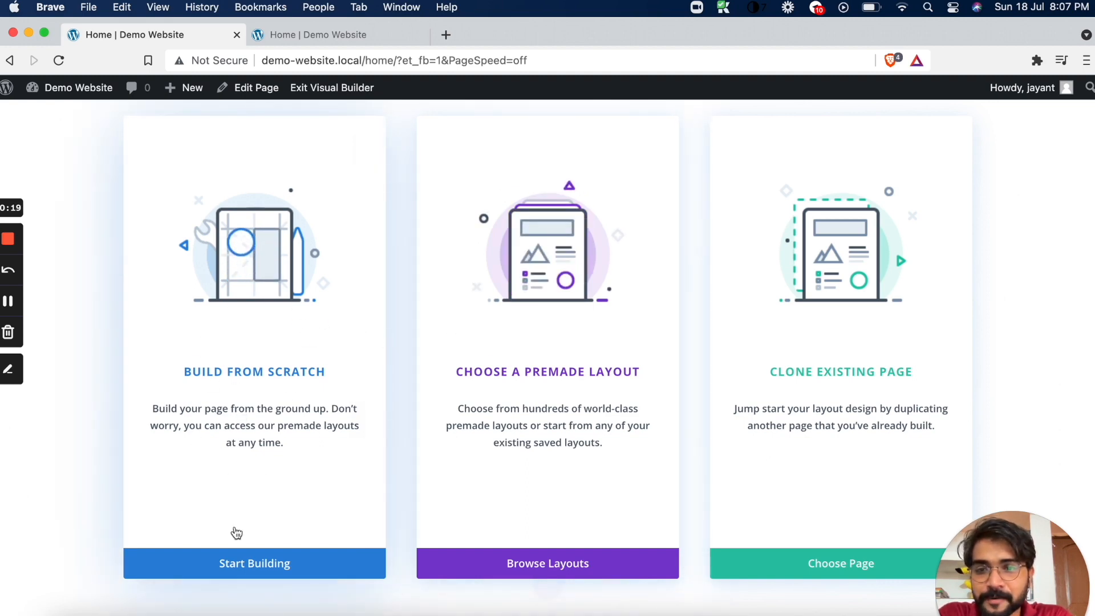
{"action": "left_click", "coordinate": [262, 564]}
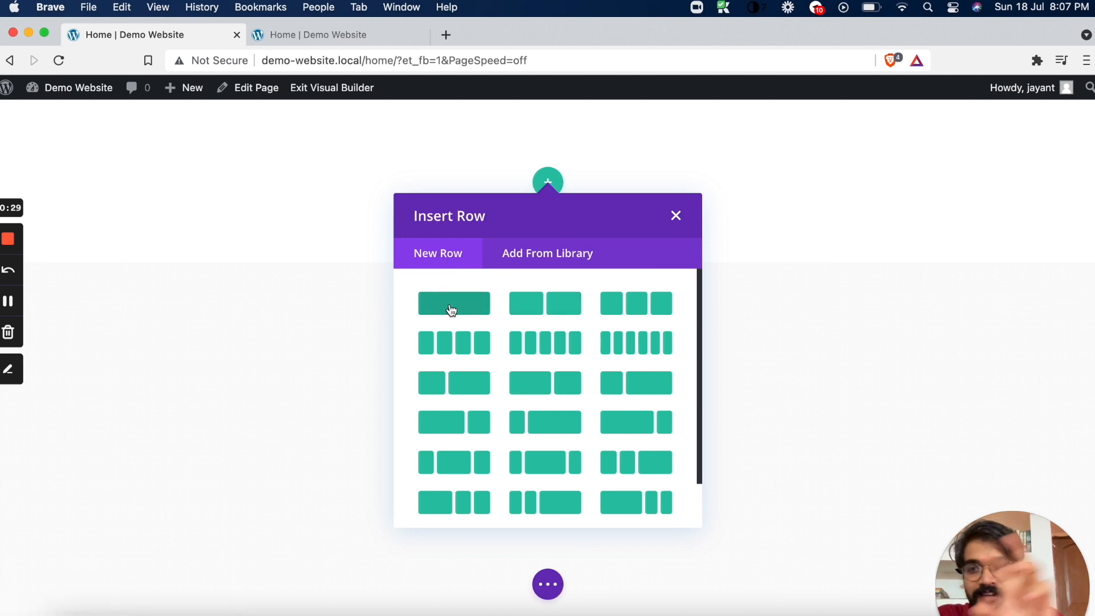
Switch to Local, open the Dummy Website's front end in the browser, and close the empty new tab
{"action": "left_click", "coordinate": [449, 39]}
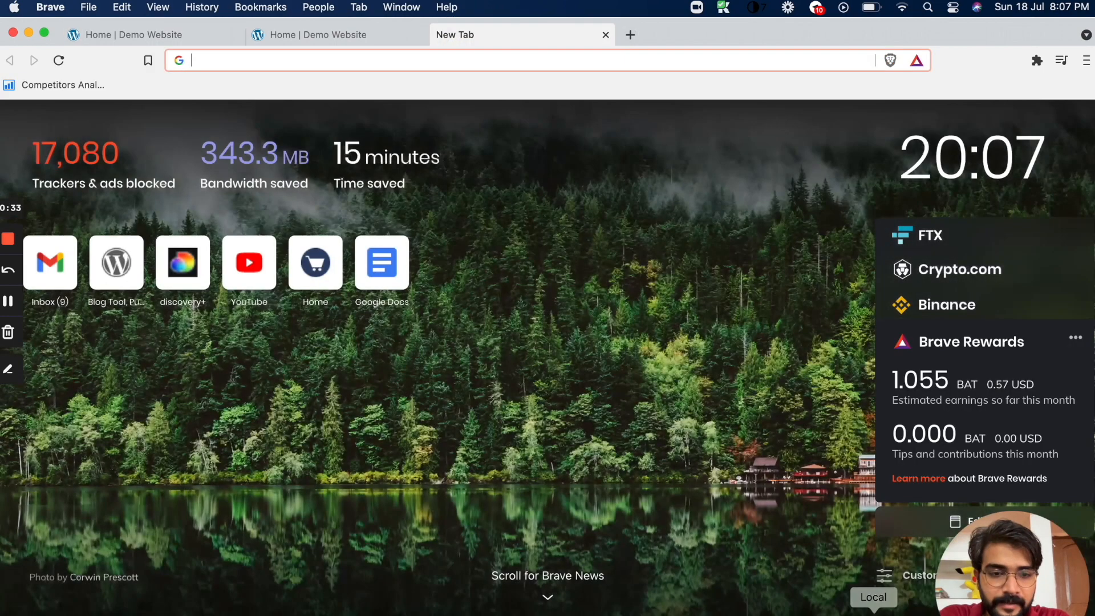
{"action": "left_click", "coordinate": [873, 611]}
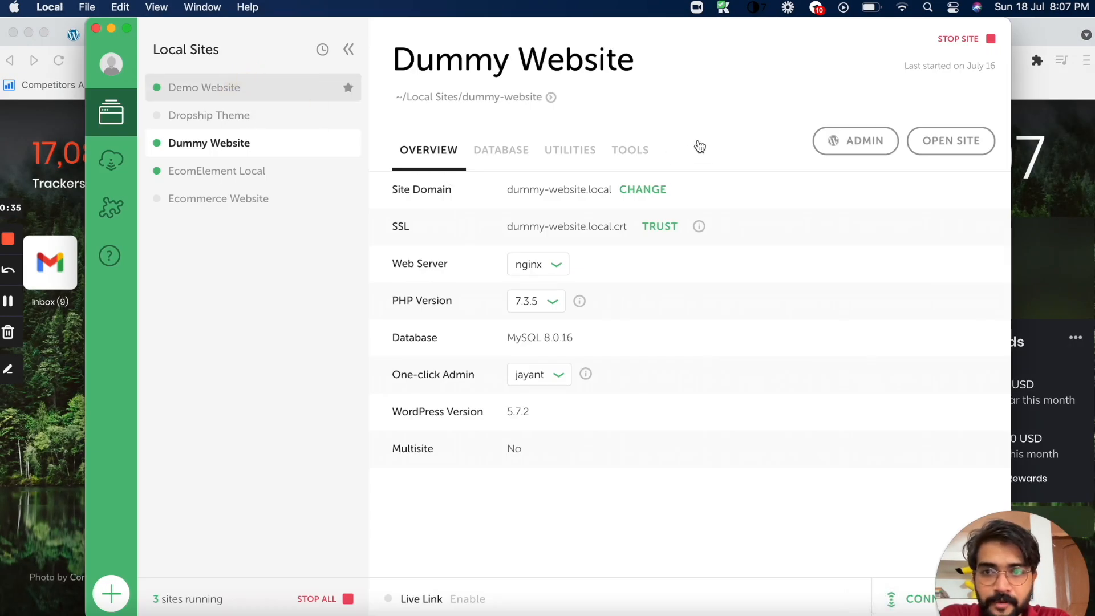
{"action": "left_click", "coordinate": [280, 95]}
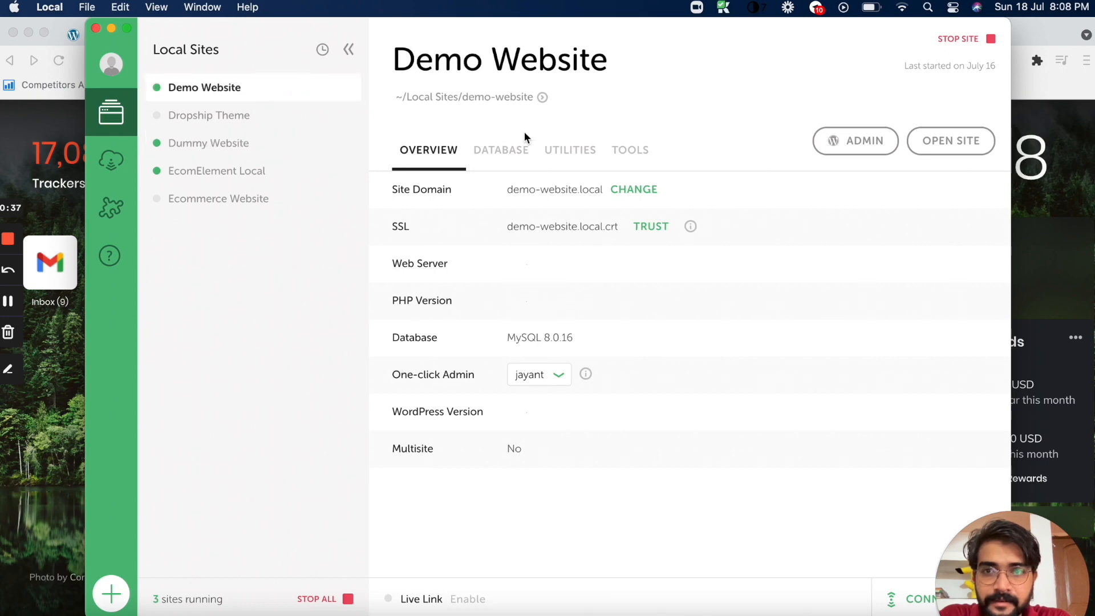
{"action": "left_click_drag", "start_coordinate": [212, 19], "coordinate": [272, 22]}
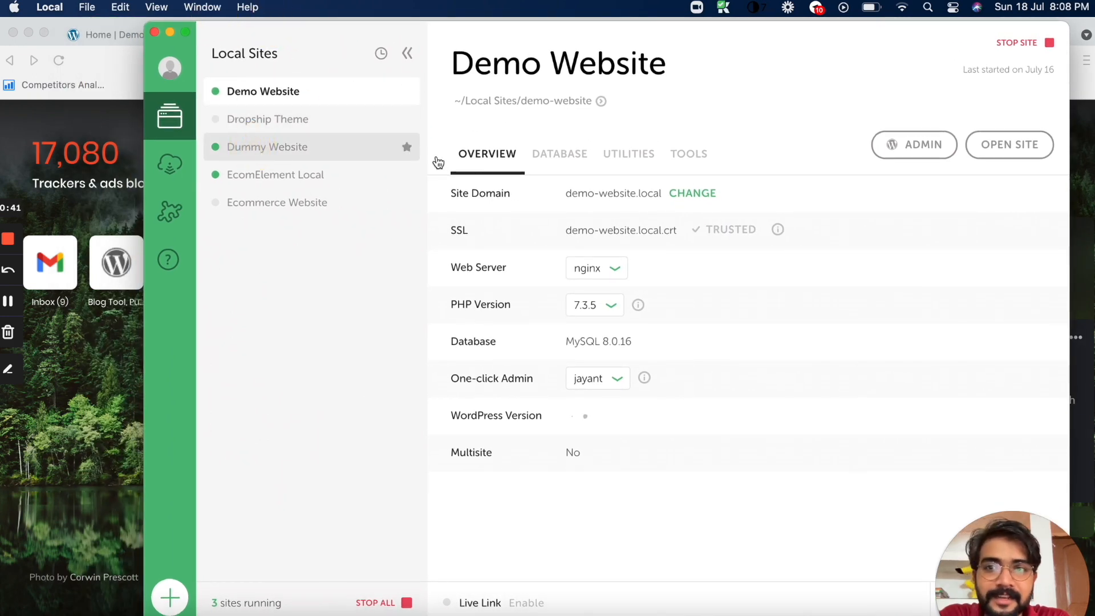
{"action": "left_click", "coordinate": [349, 154]}
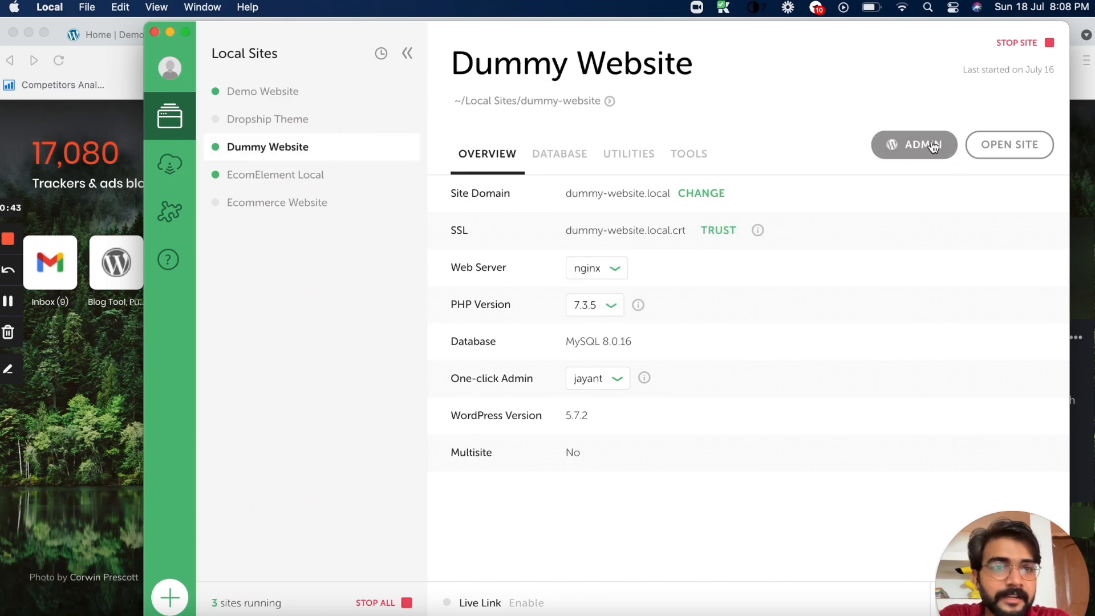
{"action": "left_click", "coordinate": [1002, 148]}
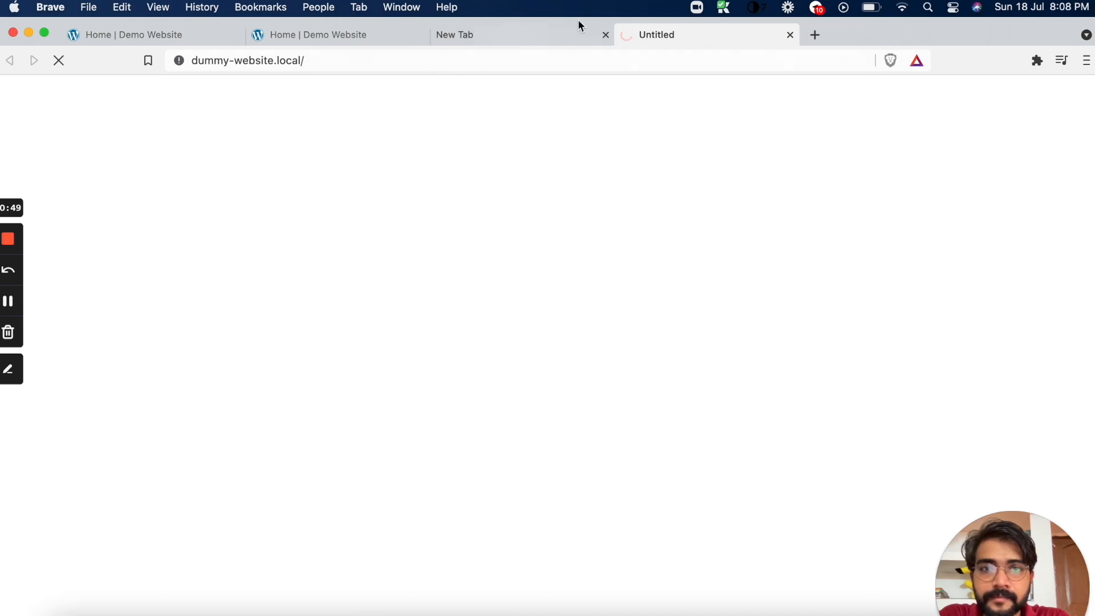
{"action": "left_click", "coordinate": [606, 35]}
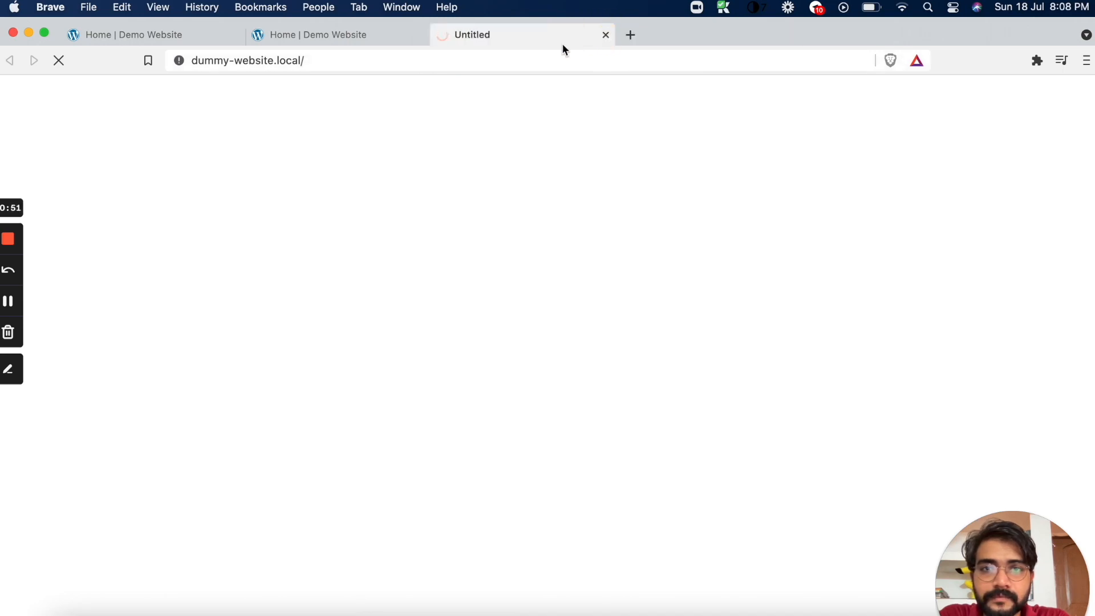
{"action": "left_click", "coordinate": [373, 41]}
{"action": "left_click", "coordinate": [463, 39]}
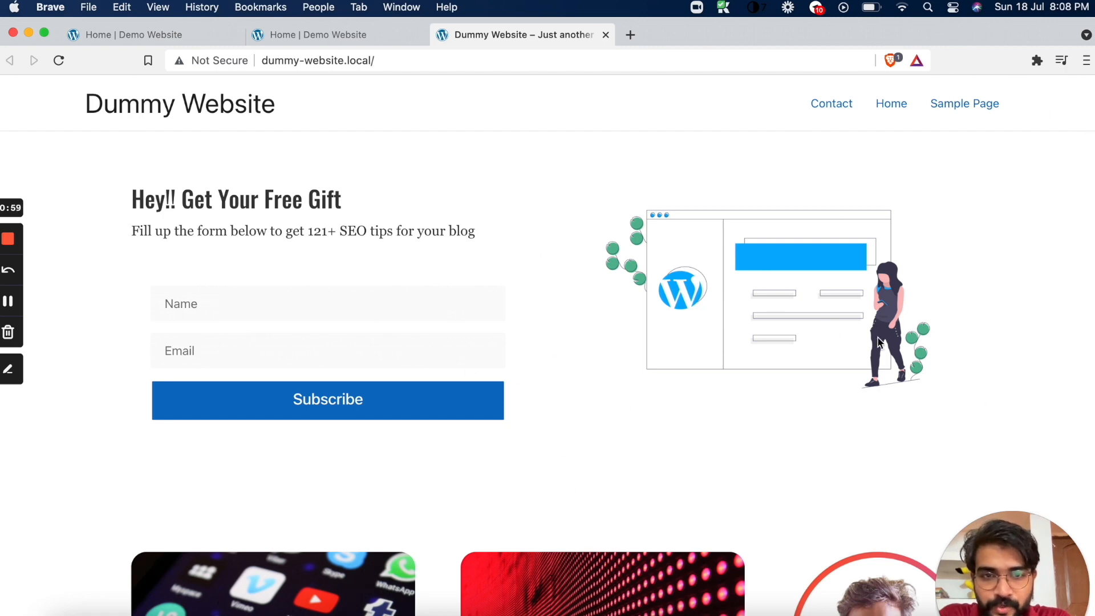
Examine the Dummy Website's home page as a reference, covering the opt-in heading and form, illustration, blog posts and author sidebar
{"action": "left_click_drag", "start_coordinate": [130, 202], "coordinate": [455, 230]}
{"action": "left_click", "coordinate": [215, 304]}
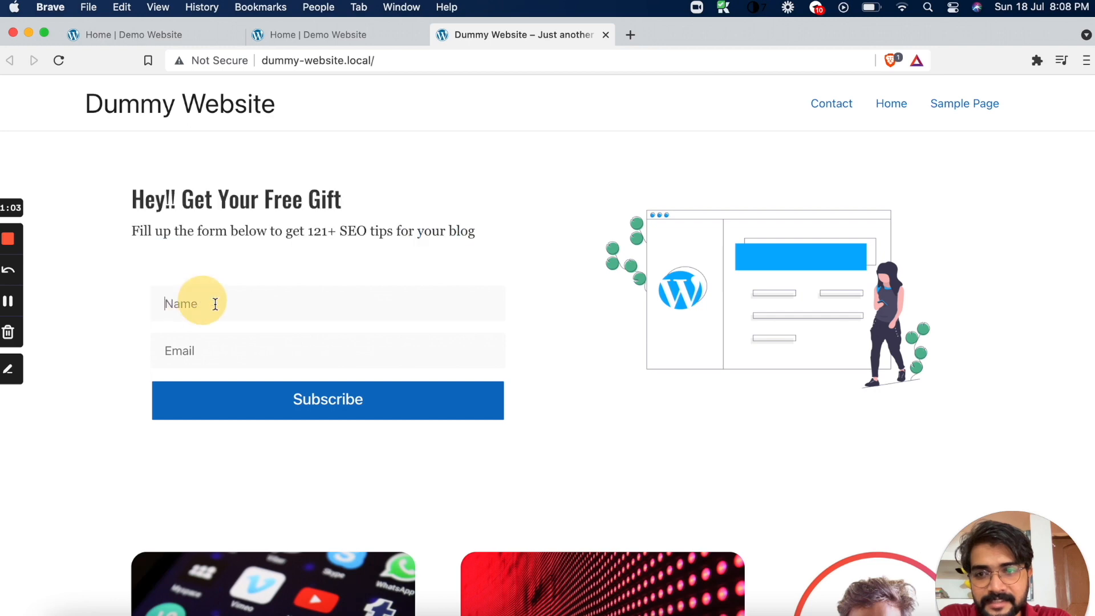
{"action": "left_click_drag", "start_coordinate": [131, 199], "coordinate": [503, 240]}
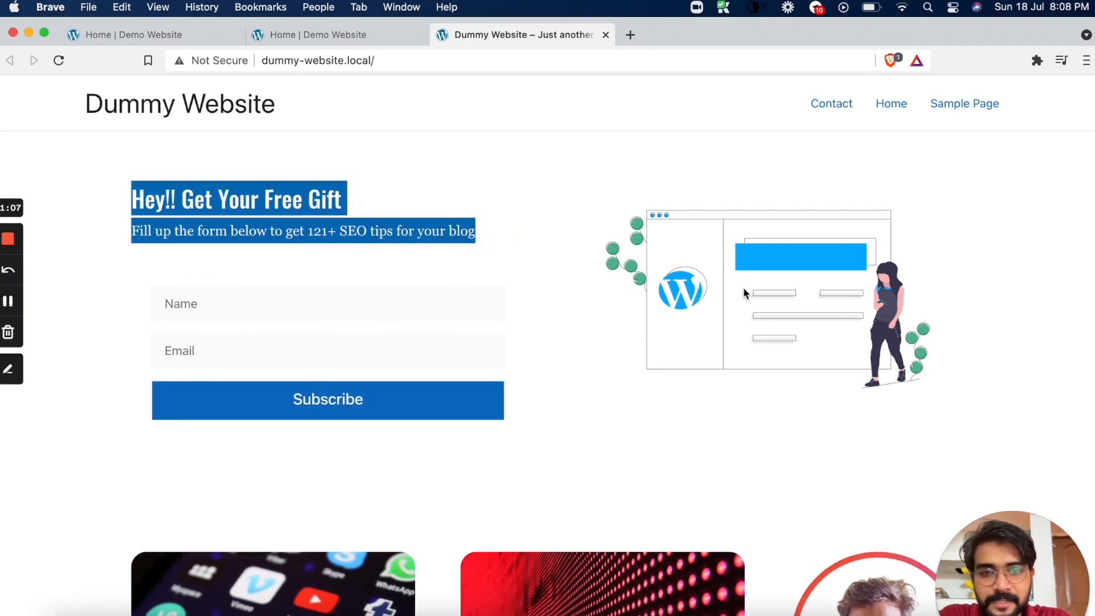
{"action": "scroll", "coordinate": [743, 443], "scroll_direction": "down", "scroll_amount": 7}
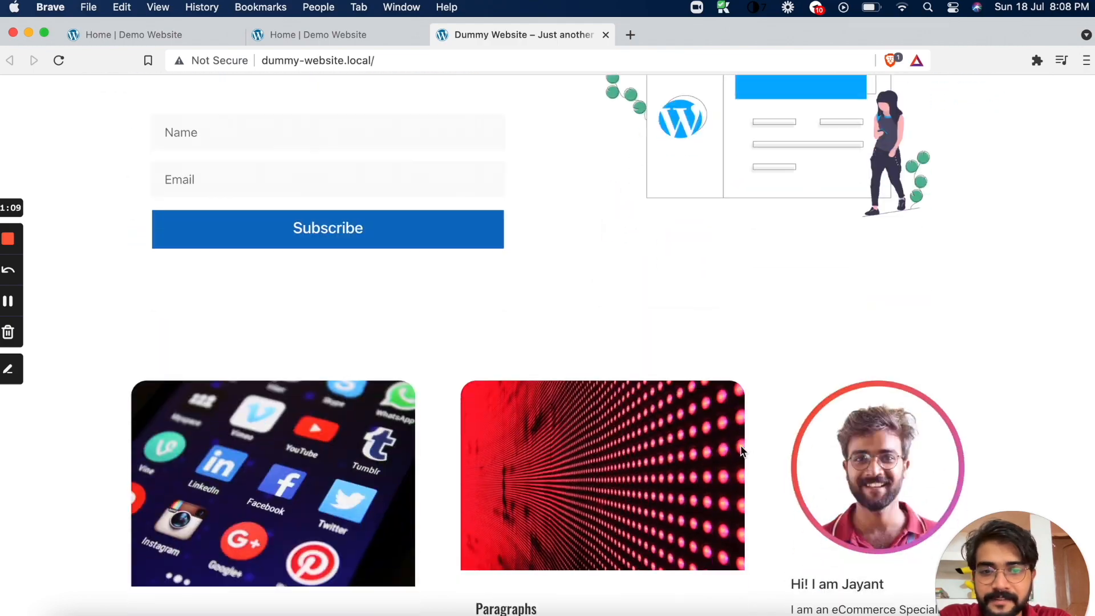
{"action": "scroll", "coordinate": [740, 451], "scroll_direction": "up", "scroll_amount": 7}
{"action": "scroll", "coordinate": [697, 440], "scroll_direction": "down", "scroll_amount": 10}
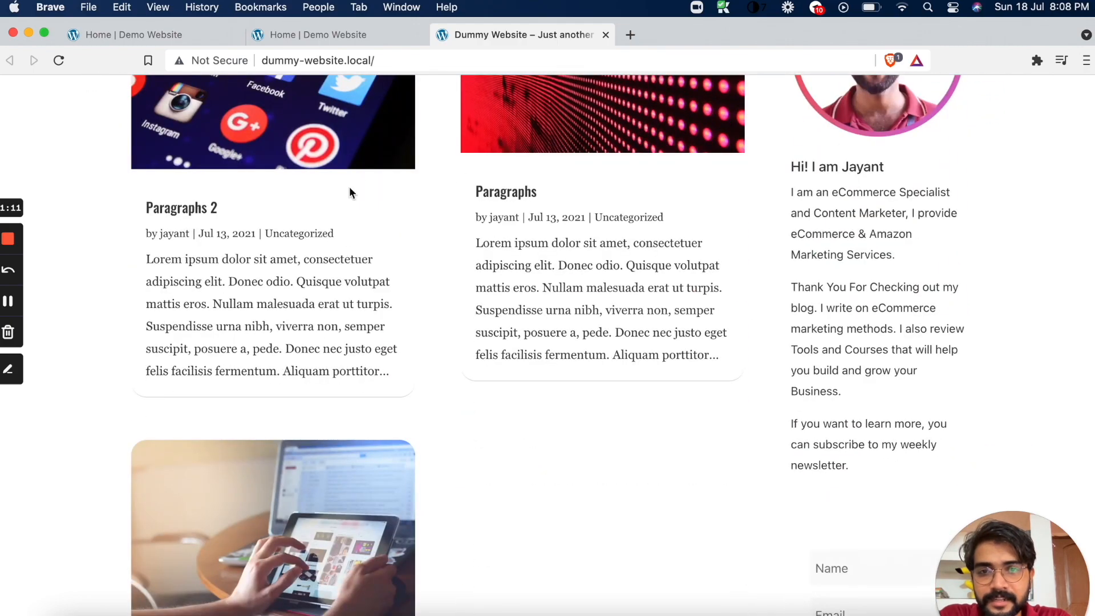
{"action": "scroll", "coordinate": [899, 195], "scroll_direction": "up", "scroll_amount": 10}
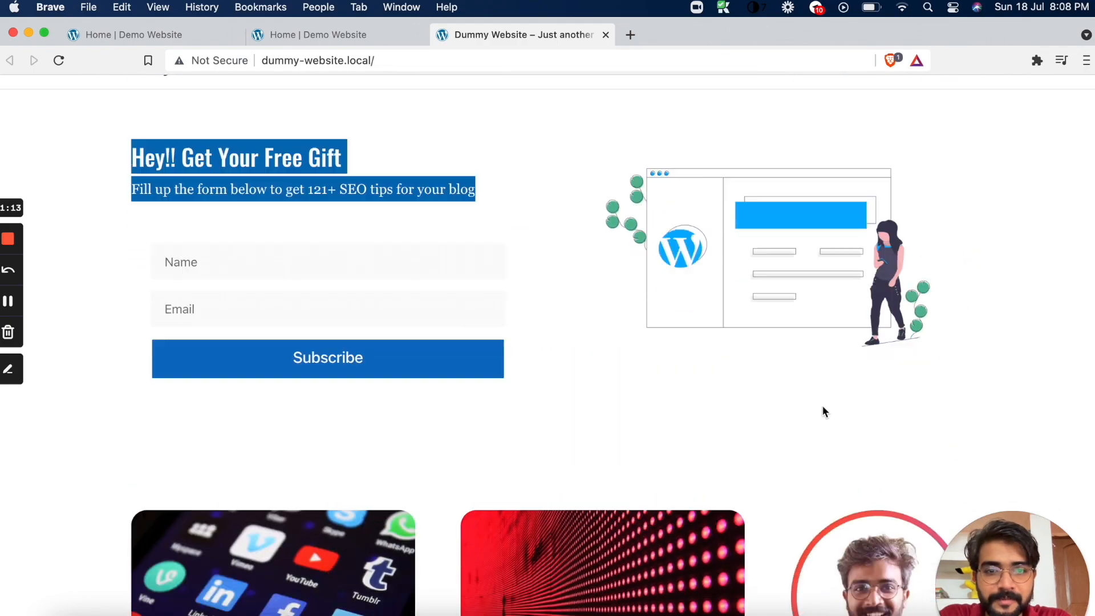
{"action": "scroll", "coordinate": [822, 405], "scroll_direction": "down", "scroll_amount": 6}
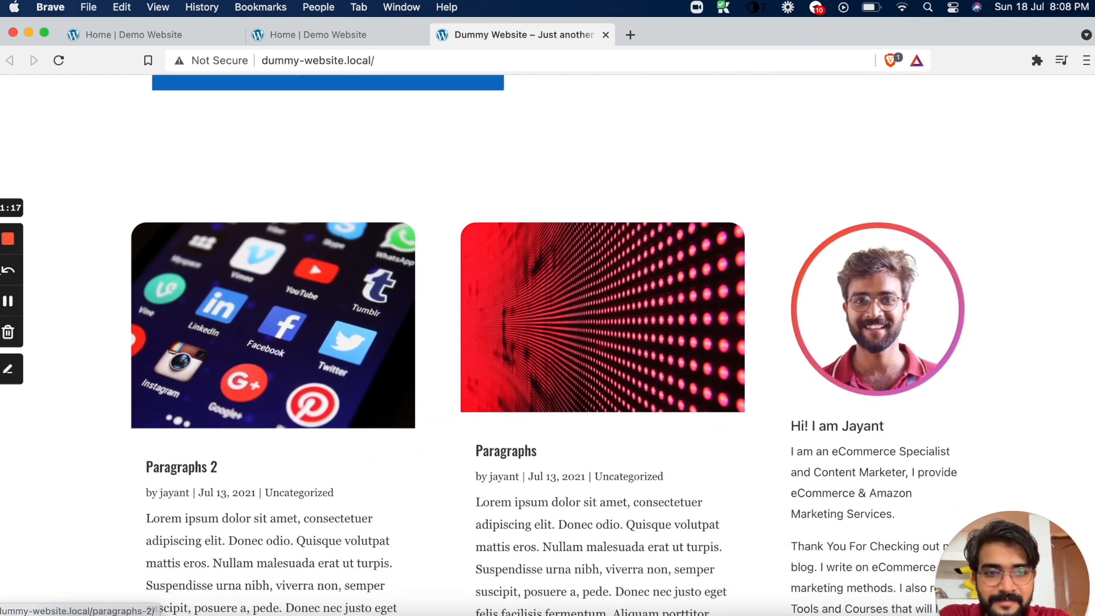
{"action": "scroll", "coordinate": [117, 361], "scroll_direction": "down", "scroll_amount": 8}
{"action": "scroll", "coordinate": [118, 361], "scroll_direction": "up", "scroll_amount": 2}
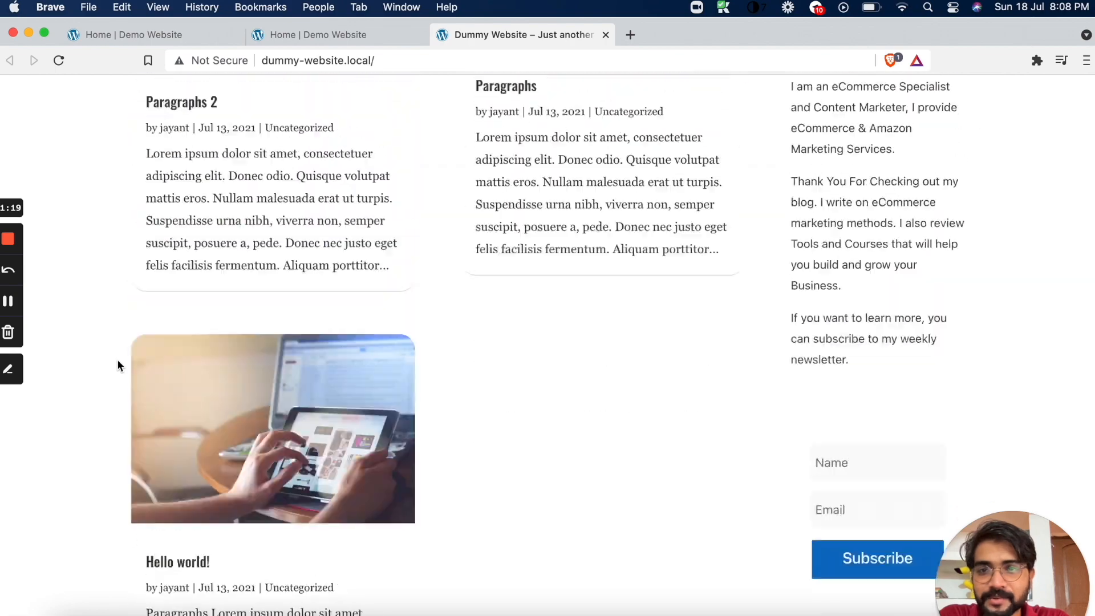
{"action": "scroll", "coordinate": [117, 360], "scroll_direction": "up", "scroll_amount": 11}
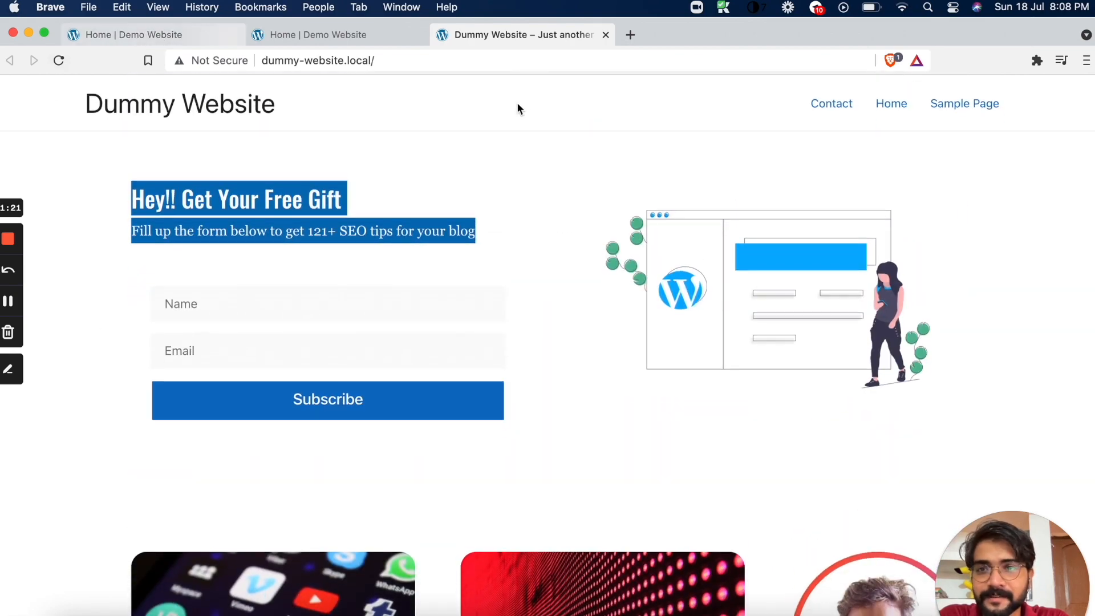
Return to the Demo Website's Home page and insert a row with two equal columns, using the Dummy Website layout as reference
{"action": "left_click", "coordinate": [153, 36]}
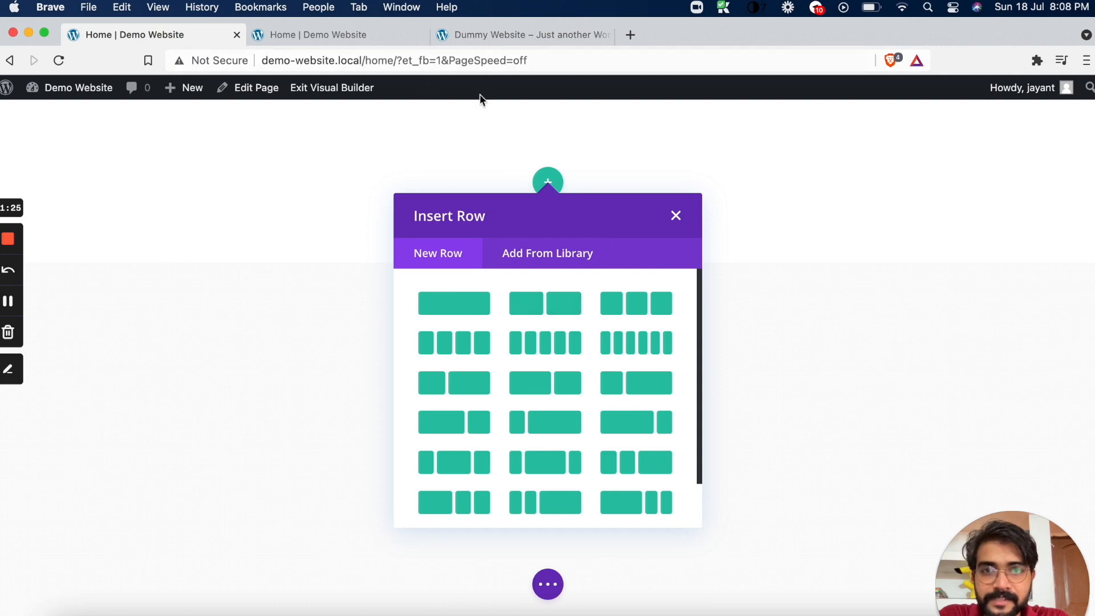
{"action": "left_click", "coordinate": [514, 34]}
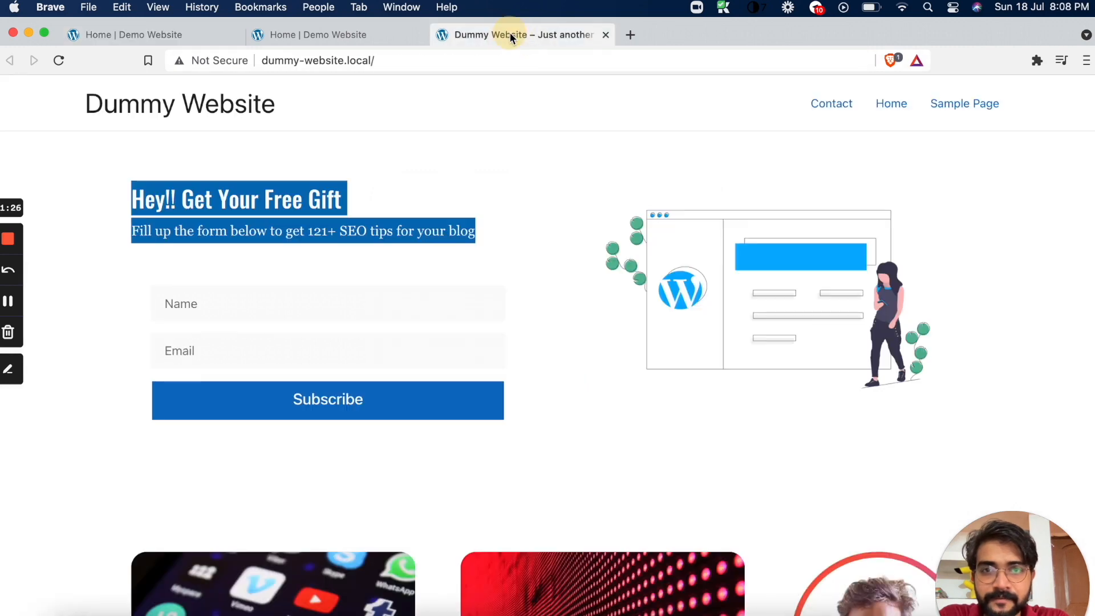
{"action": "left_click", "coordinate": [169, 28]}
{"action": "left_click", "coordinate": [546, 304]}
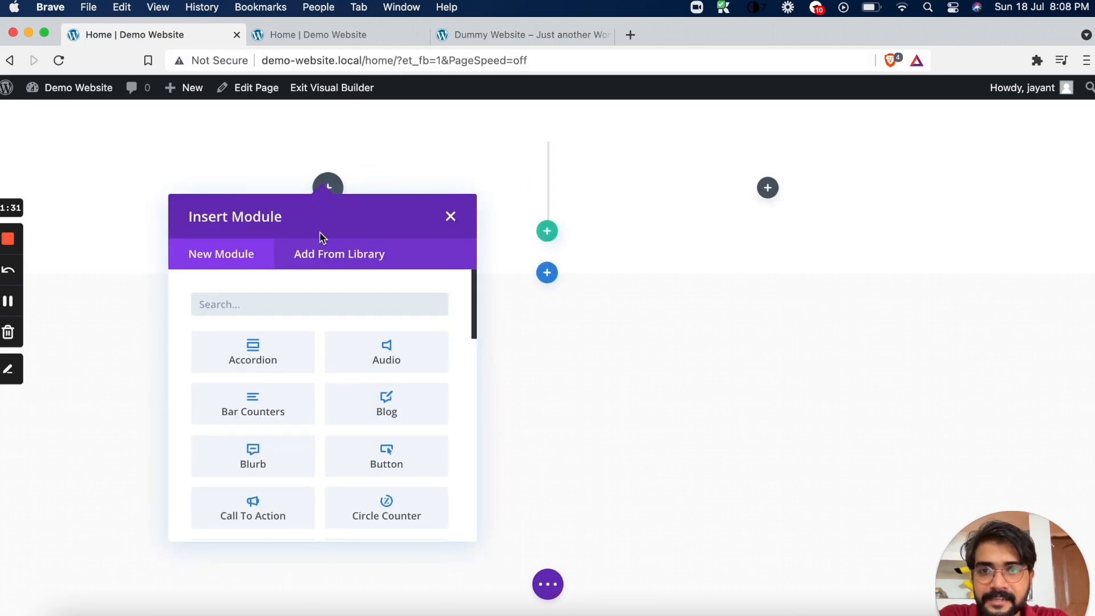
Check the reference opt-in form on the Dummy Website and insert an Email Optin module in the row's first column
{"action": "left_click", "coordinate": [531, 36]}
{"action": "left_click", "coordinate": [195, 207]}
{"action": "left_click_drag", "start_coordinate": [109, 198], "coordinate": [471, 391]}
{"action": "left_click", "coordinate": [167, 39]}
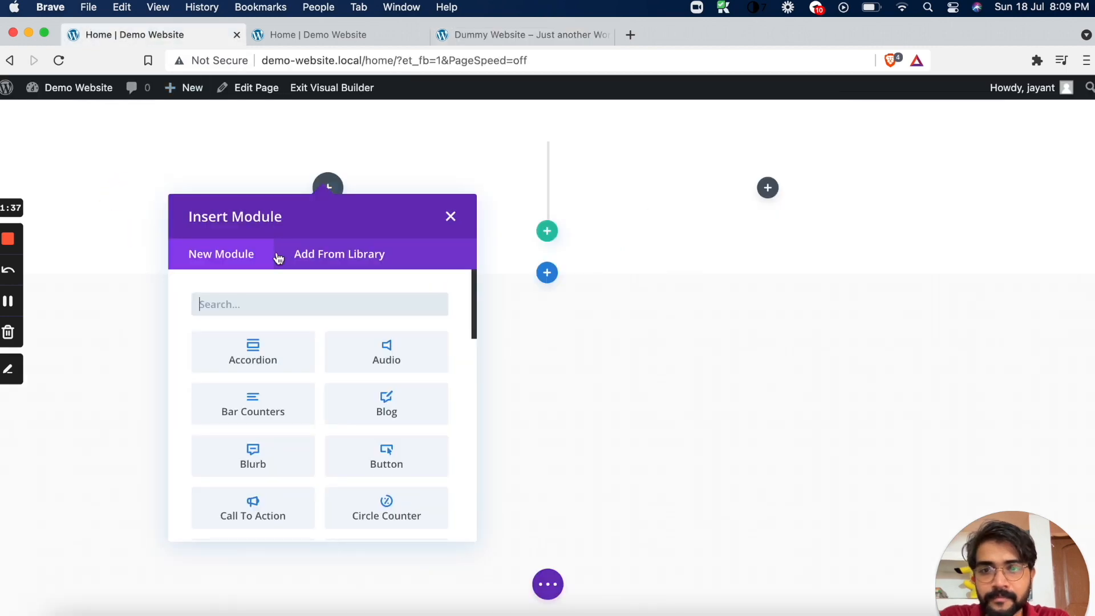
{"action": "type", "text": "opt"}
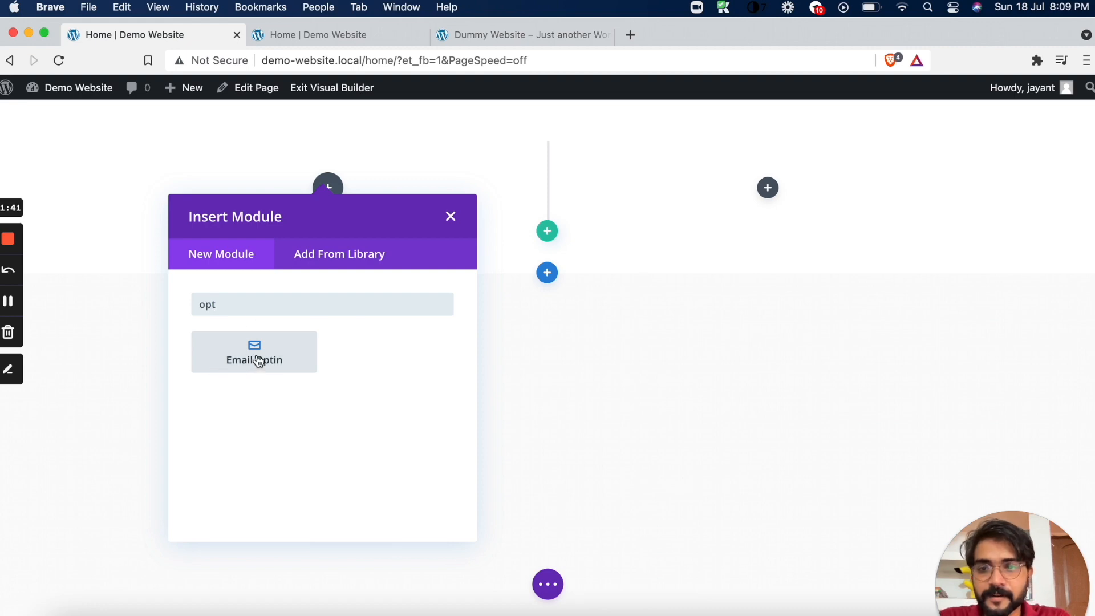
{"action": "left_click", "coordinate": [255, 355]}
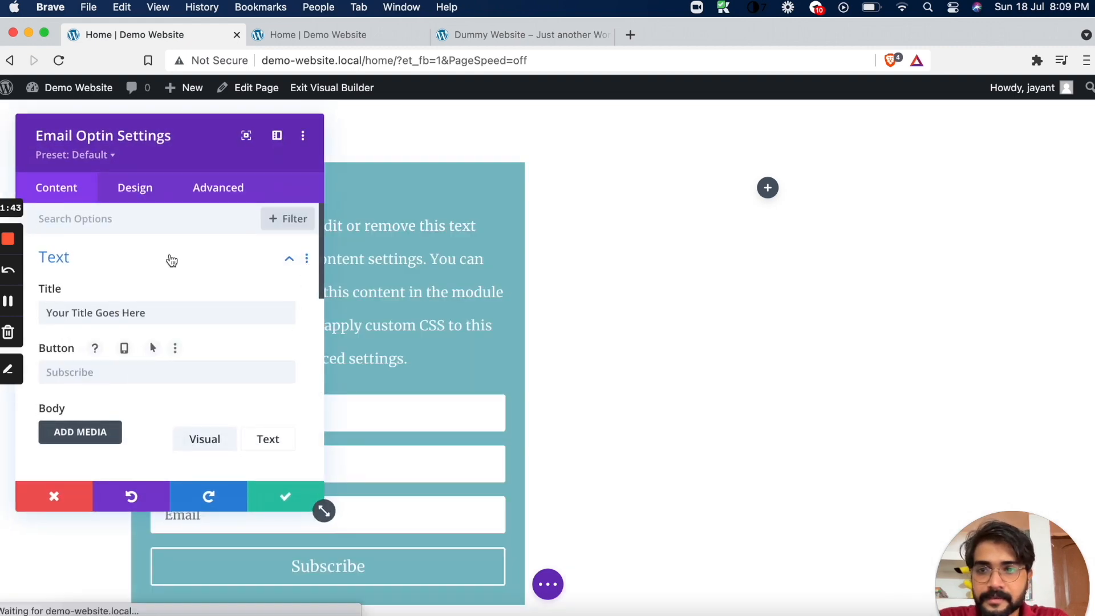
Copy the heading "Hey!! Get Your Free Gift" from the Dummy Website and set it as the Email Optin title
{"action": "scroll", "coordinate": [171, 268], "scroll_direction": "down", "scroll_amount": 2}
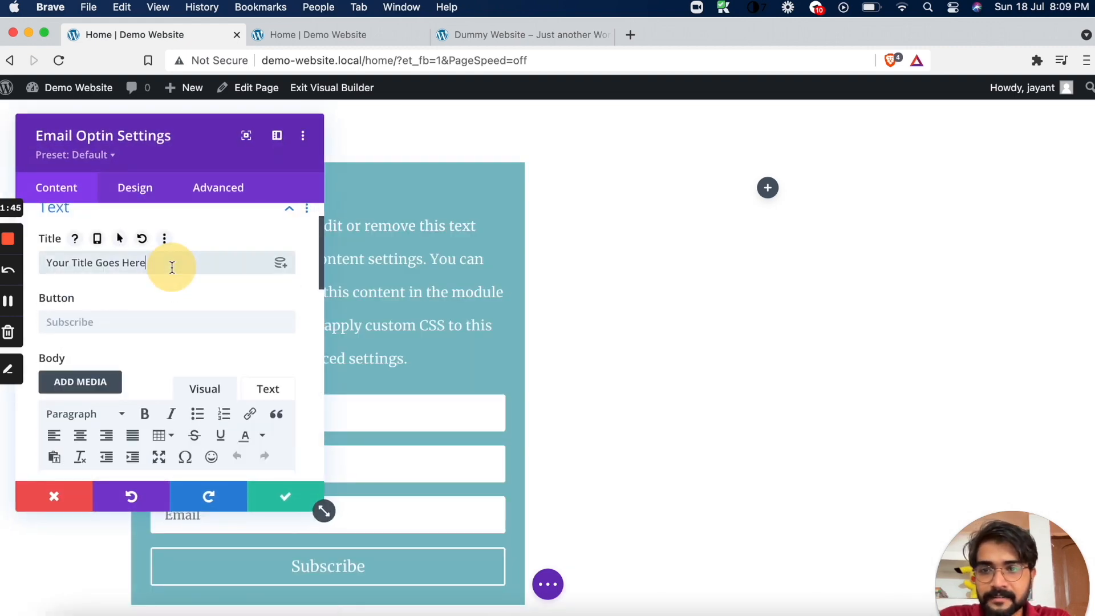
{"action": "left_click", "coordinate": [502, 34]}
{"action": "left_click_drag", "start_coordinate": [133, 198], "coordinate": [385, 201]}
{"action": "key", "text": "super+c"}
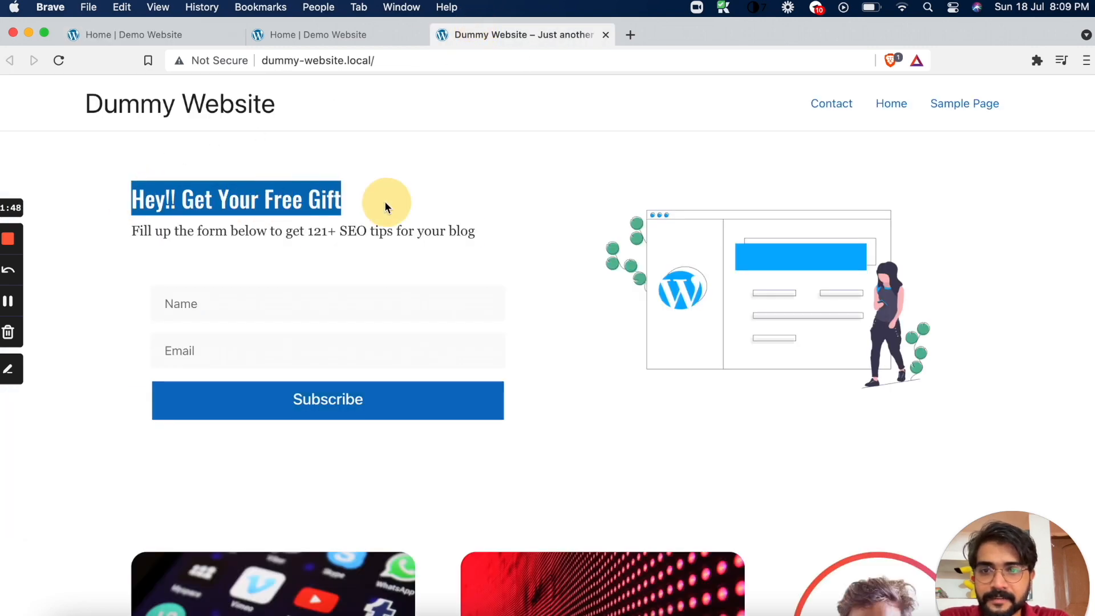
{"action": "left_click", "coordinate": [218, 42]}
{"action": "triple_click", "coordinate": [152, 264]}
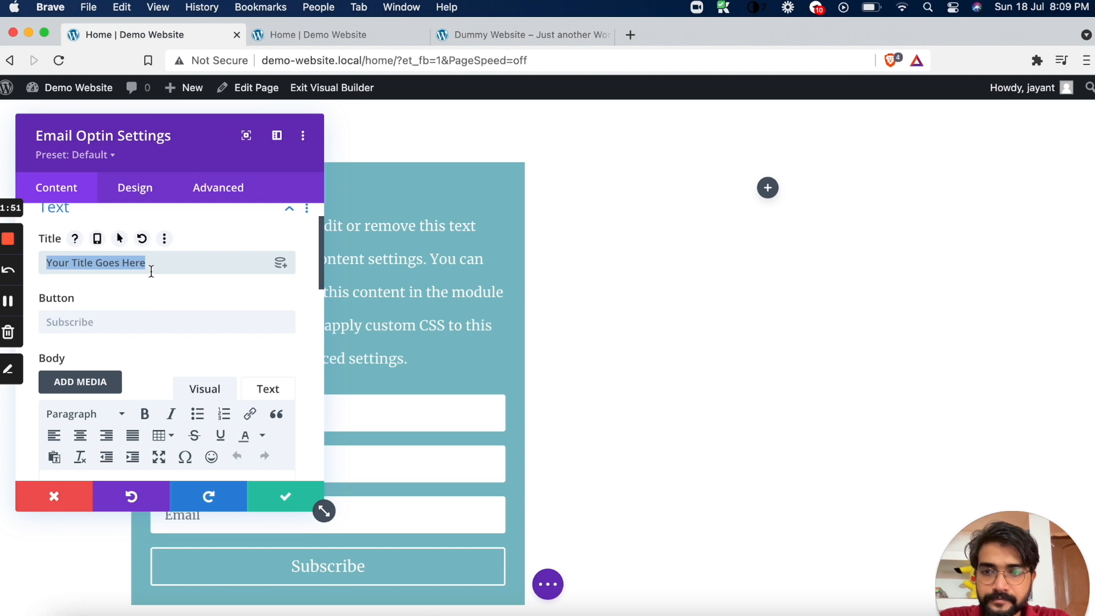
{"action": "key", "text": "super+v"}
Replace the Email Optin body text with "Fill up the form below to get 121+ SEO tips for your blog" copied from the Dummy Website
{"action": "scroll", "coordinate": [152, 308], "scroll_direction": "down", "scroll_amount": 5}
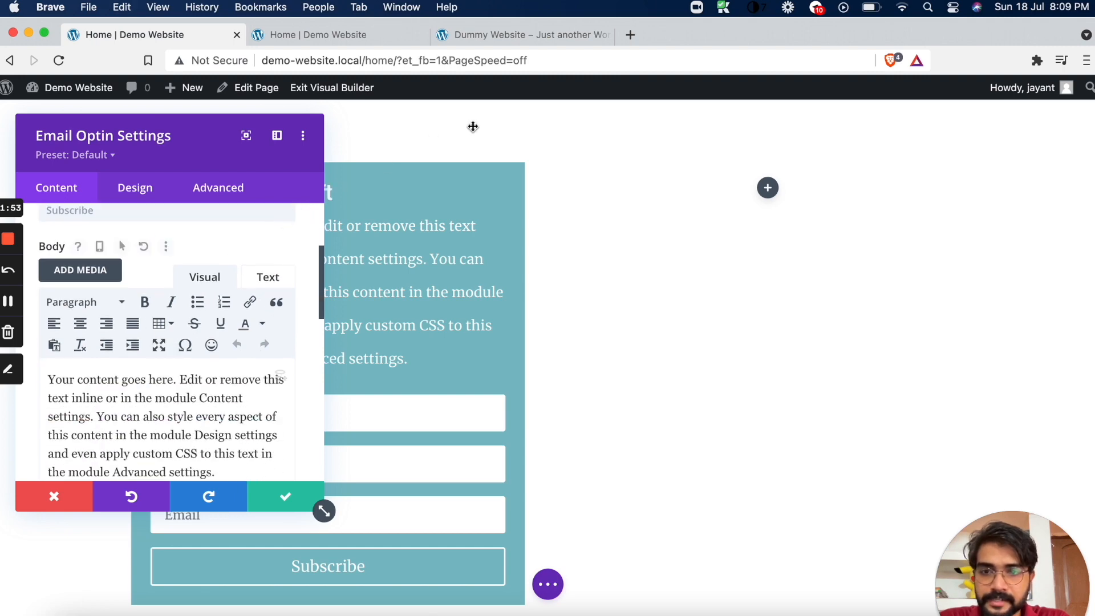
{"action": "left_click", "coordinate": [503, 35]}
{"action": "left_click_drag", "start_coordinate": [134, 234], "coordinate": [485, 245]}
{"action": "key", "text": "ctrl+c"}
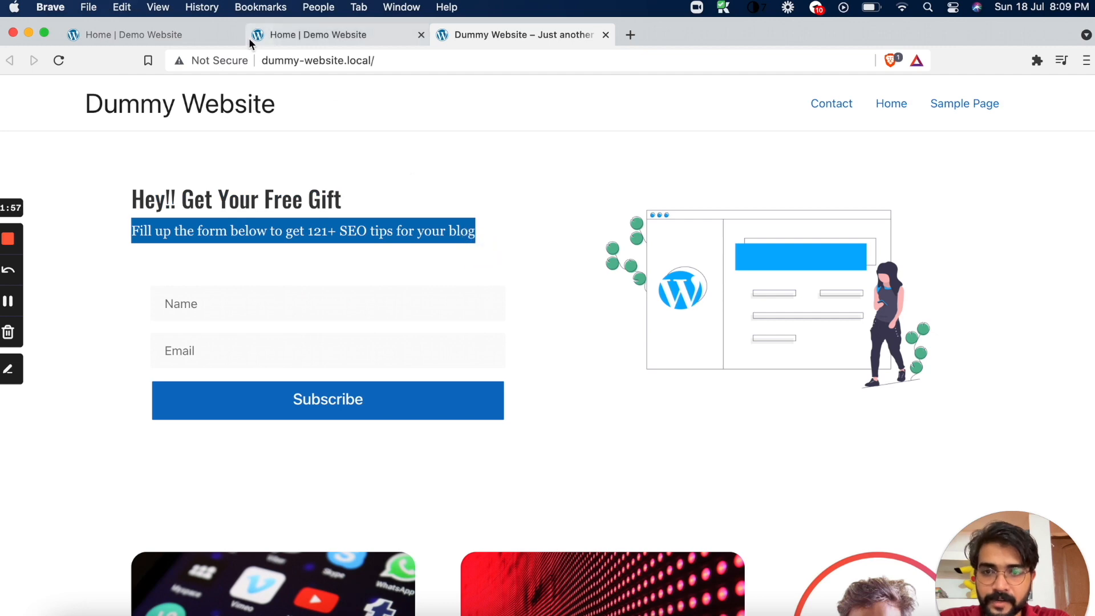
{"action": "left_click", "coordinate": [145, 28]}
{"action": "key", "text": "ctrl+a"}
{"action": "key", "text": "ctrl+v"}
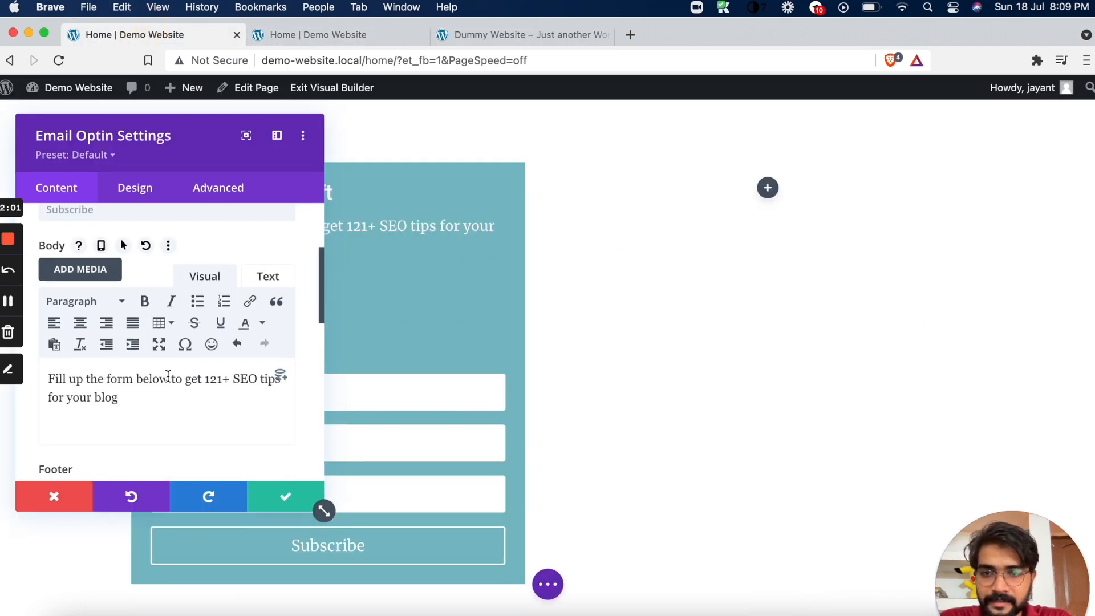
Move the Email Optin settings window off the form and enable Use Single Name Field in the Fields settings
{"action": "scroll", "coordinate": [168, 376], "scroll_direction": "down", "scroll_amount": 3}
{"action": "scroll", "coordinate": [188, 369], "scroll_direction": "down", "scroll_amount": 3}
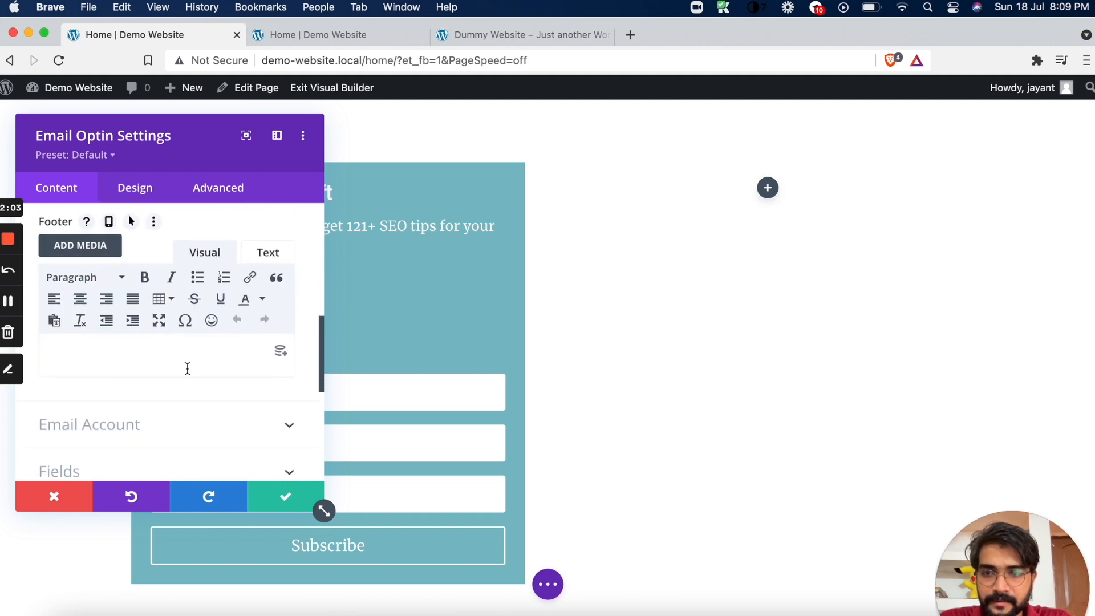
{"action": "scroll", "coordinate": [188, 368], "scroll_direction": "down", "scroll_amount": 3}
{"action": "left_click_drag", "start_coordinate": [186, 129], "coordinate": [703, 91]}
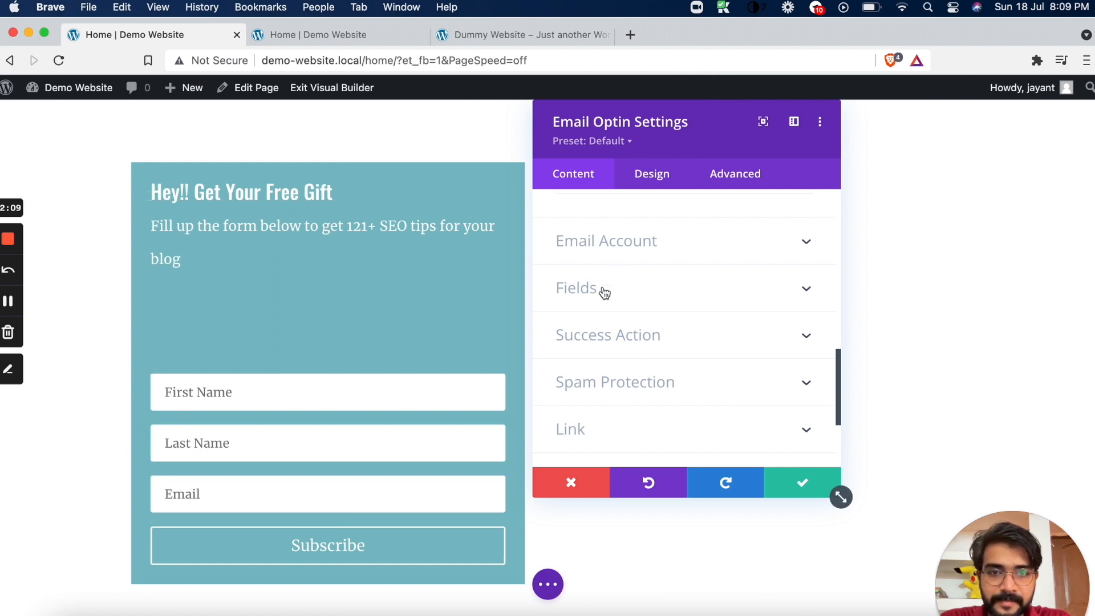
{"action": "left_click", "coordinate": [637, 300]}
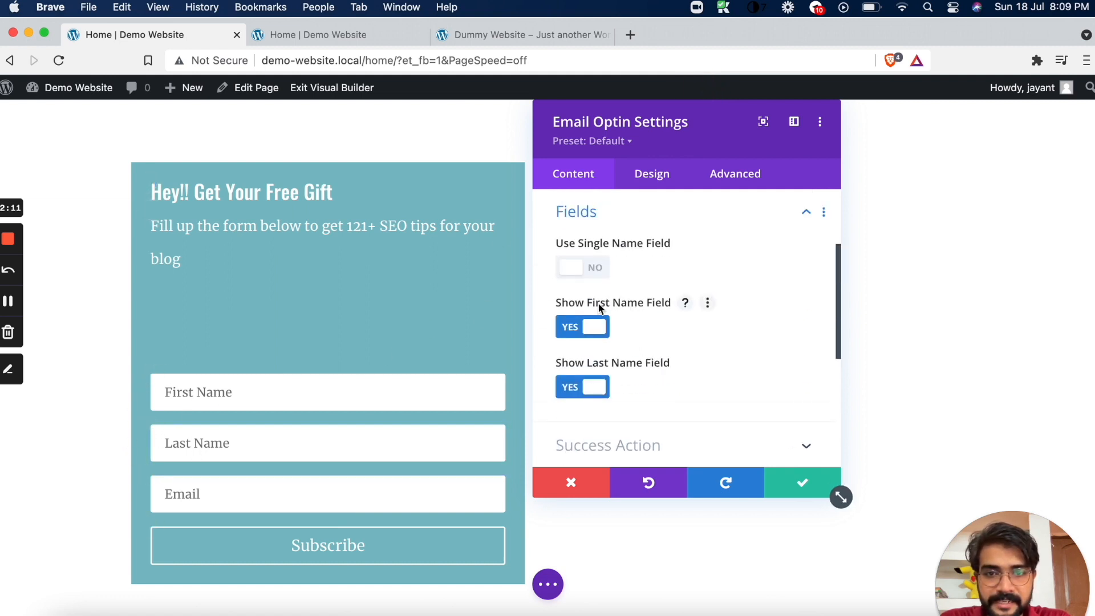
{"action": "left_click", "coordinate": [592, 270]}
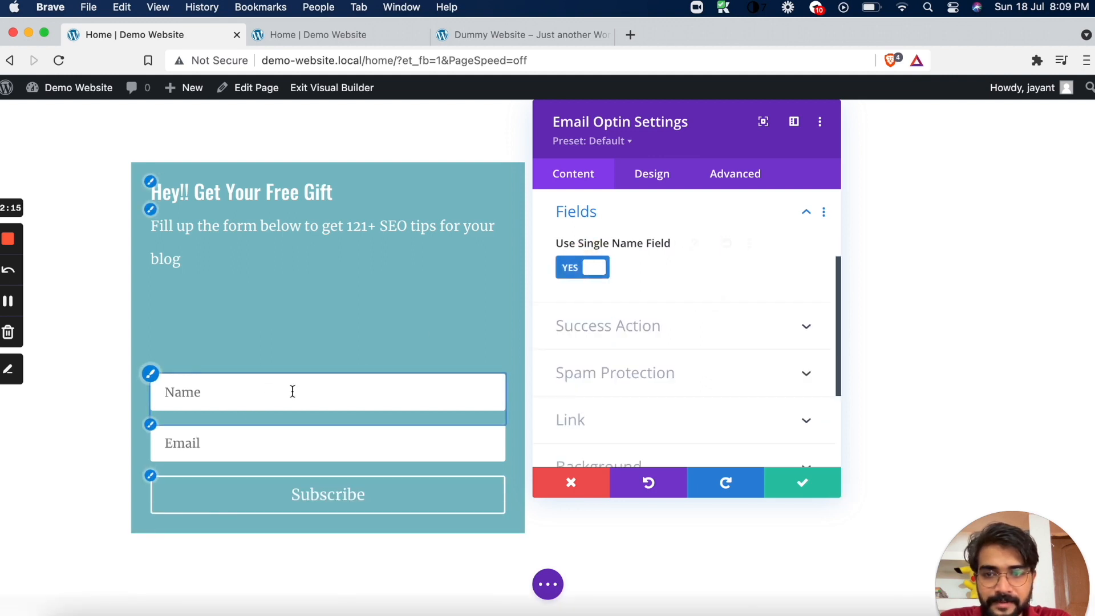
Set the Email Optin module's email account service provider to ConvertKit
{"action": "scroll", "coordinate": [679, 310], "scroll_direction": "up", "scroll_amount": 4}
{"action": "left_click", "coordinate": [686, 279]}
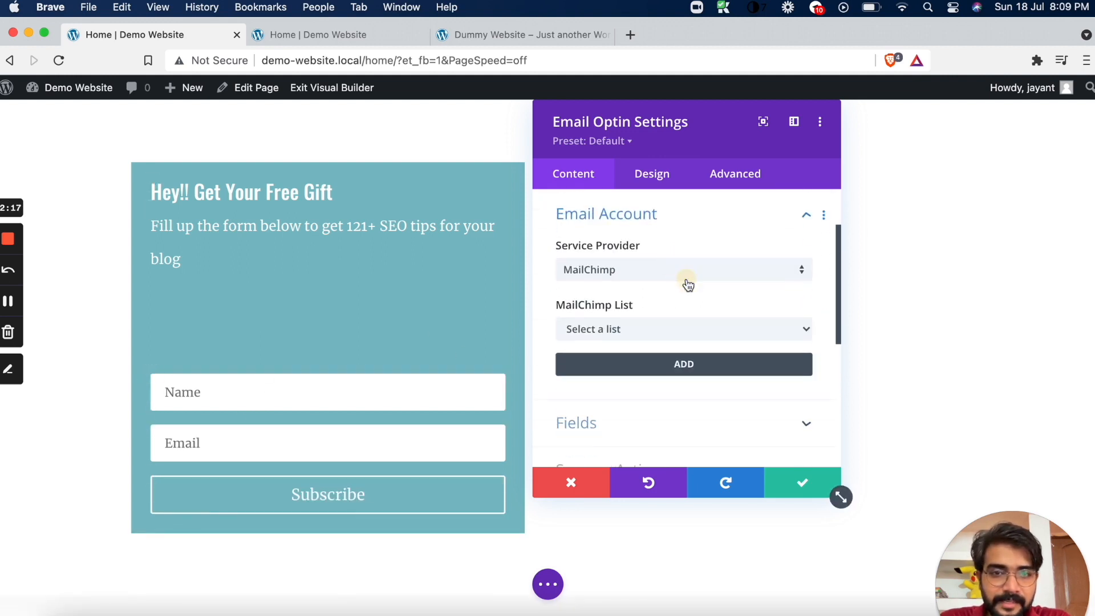
{"action": "left_click", "coordinate": [593, 273]}
{"action": "left_click", "coordinate": [603, 252]}
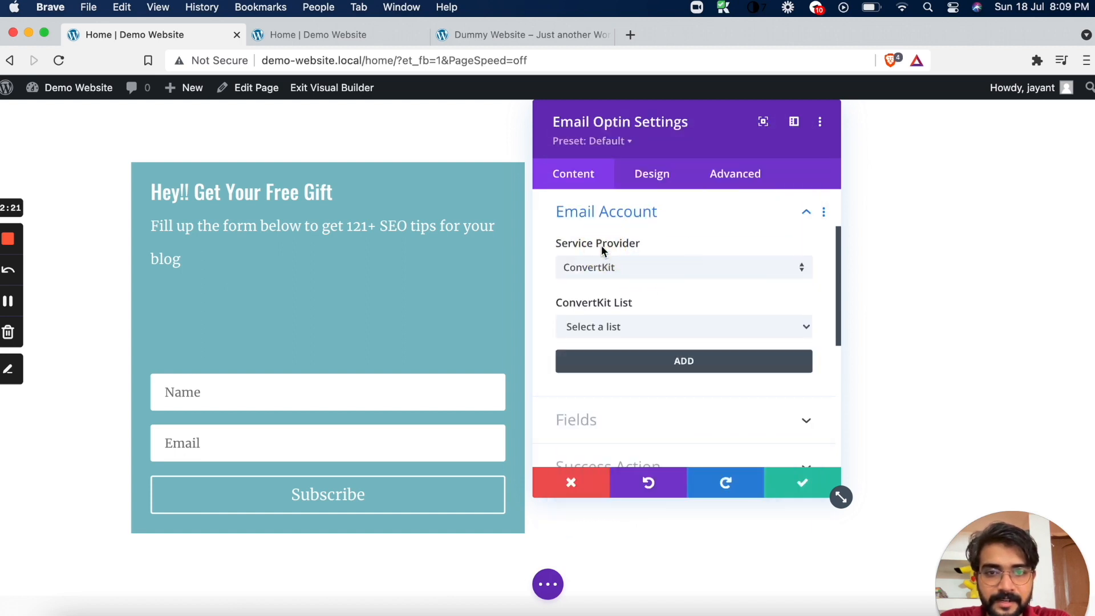
Check the ConvertKit List options and start adding a new ConvertKit account to the Email Optin module
{"action": "left_click", "coordinate": [597, 324]}
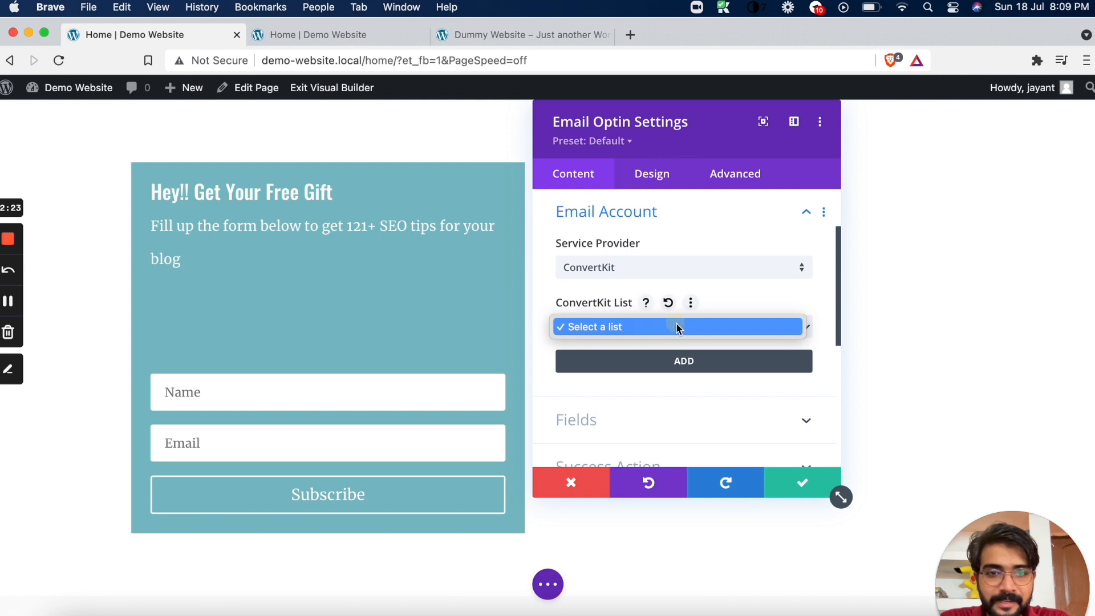
{"action": "left_click", "coordinate": [677, 325]}
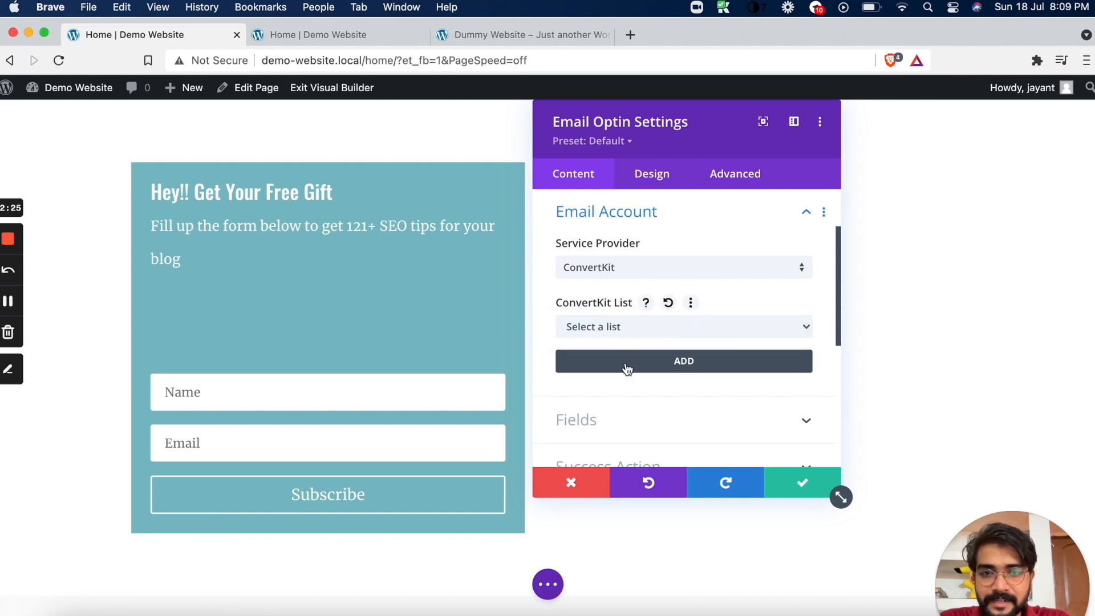
{"action": "left_click", "coordinate": [667, 303]}
{"action": "left_click", "coordinate": [672, 301]}
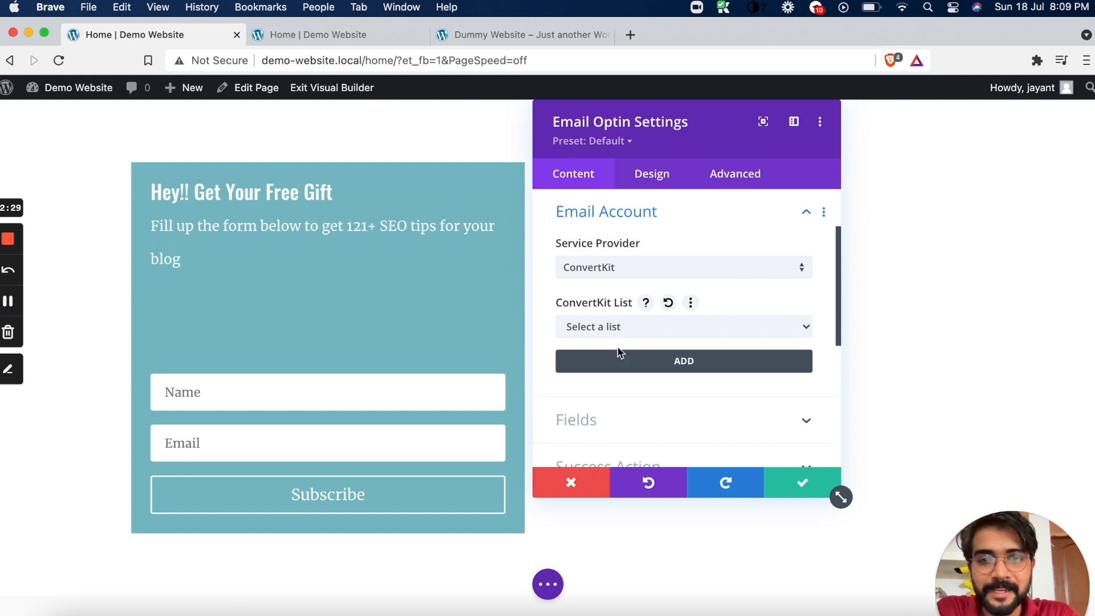
{"action": "left_click", "coordinate": [672, 363]}
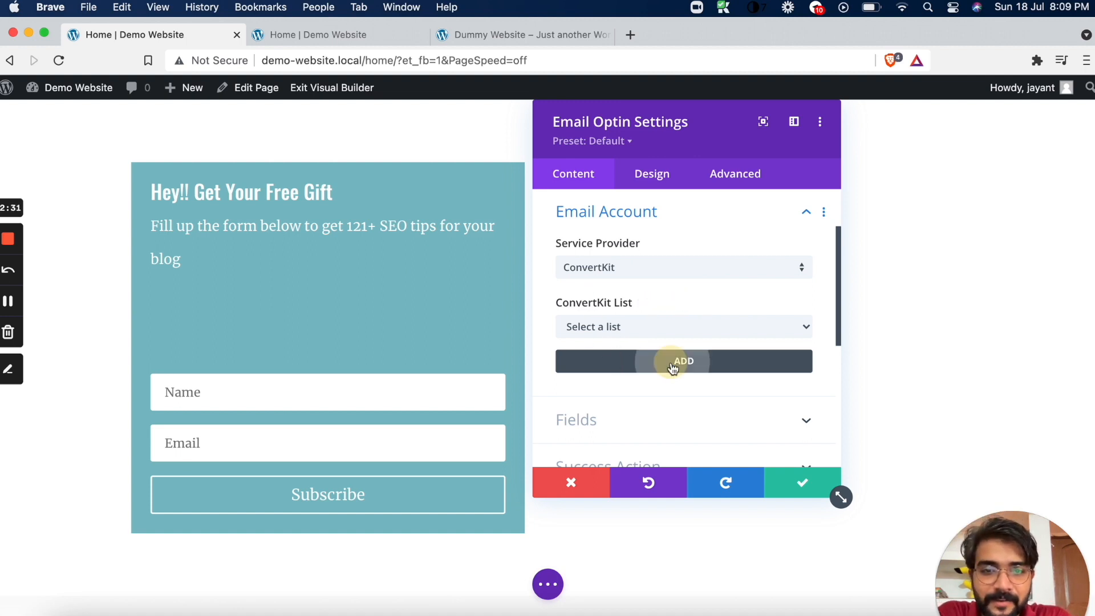
{"action": "left_click", "coordinate": [654, 314]}
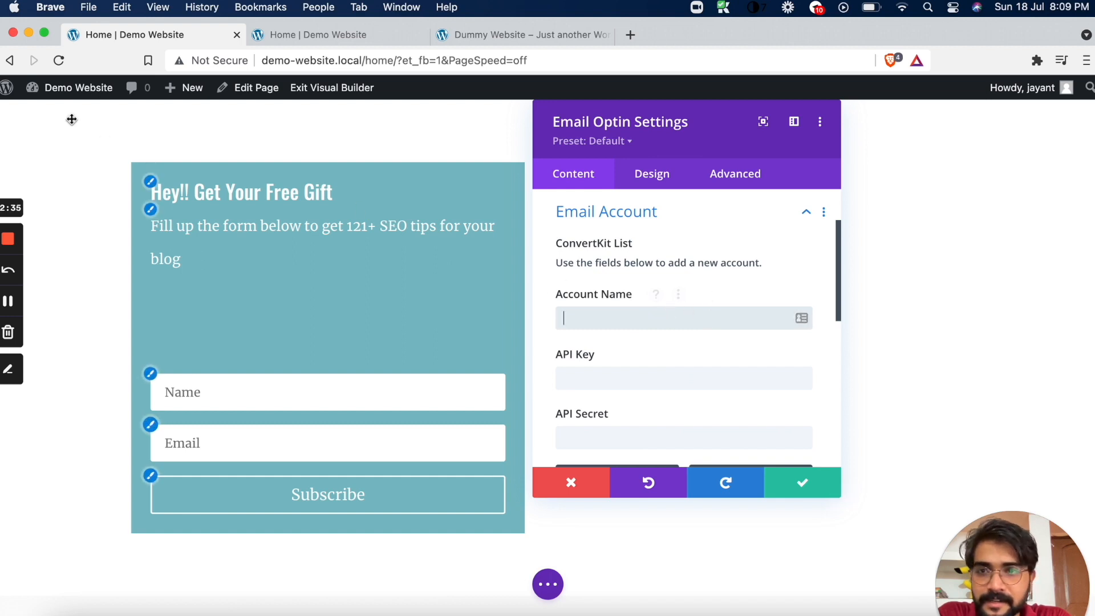
Open the ConvertKit website, convertkit.com, in a new browser tab
{"action": "mouse_move", "coordinate": [68, 87]}
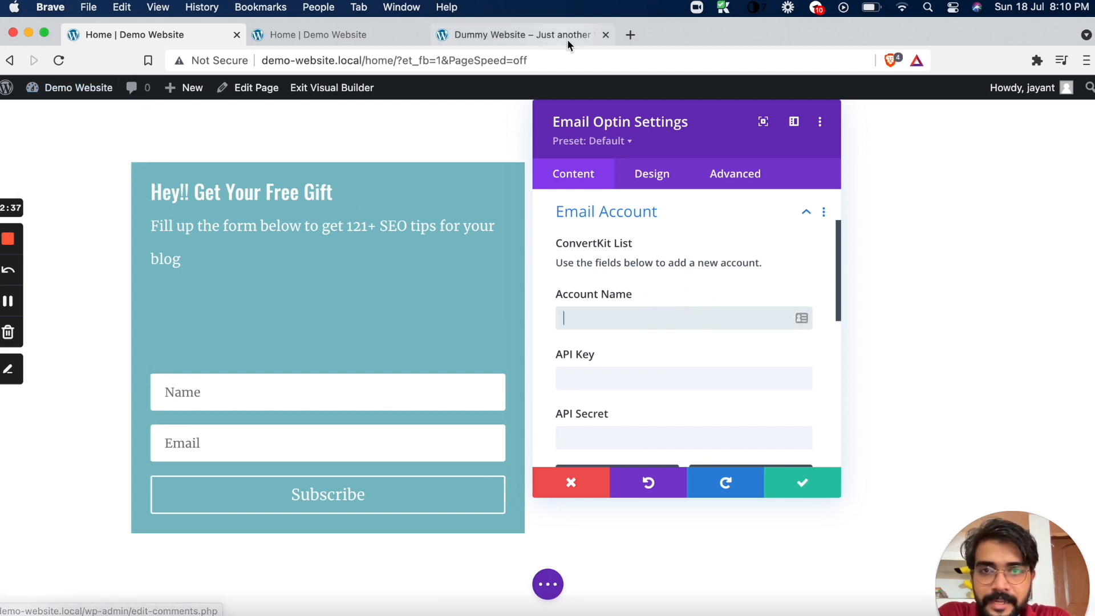
{"action": "left_click", "coordinate": [630, 35]}
{"action": "type", "text": "convert"}
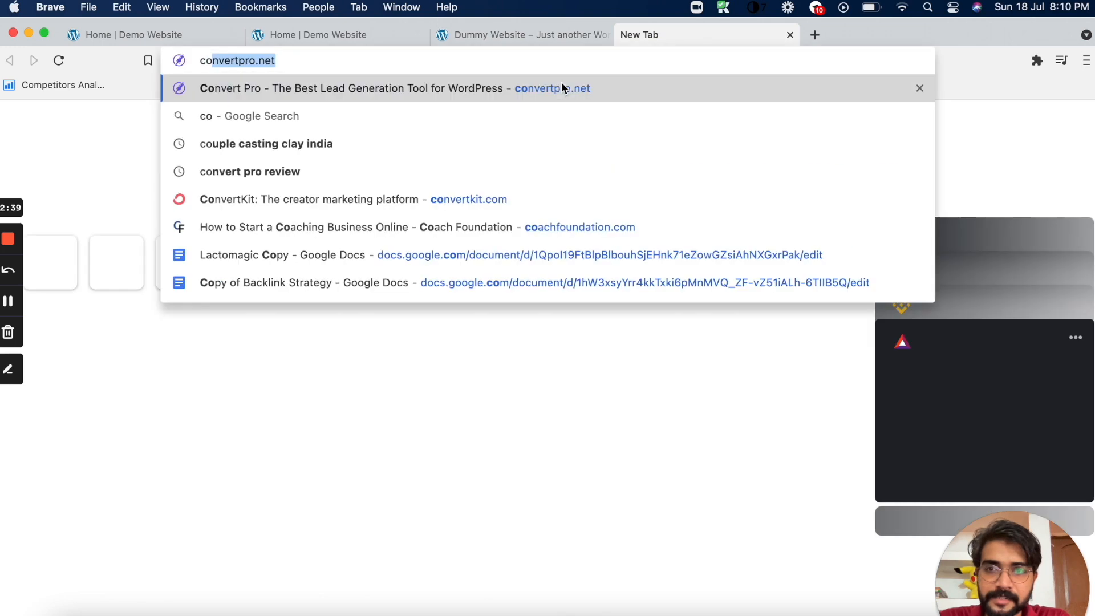
{"action": "type", "text": "k"}
{"action": "key", "text": "Return"}
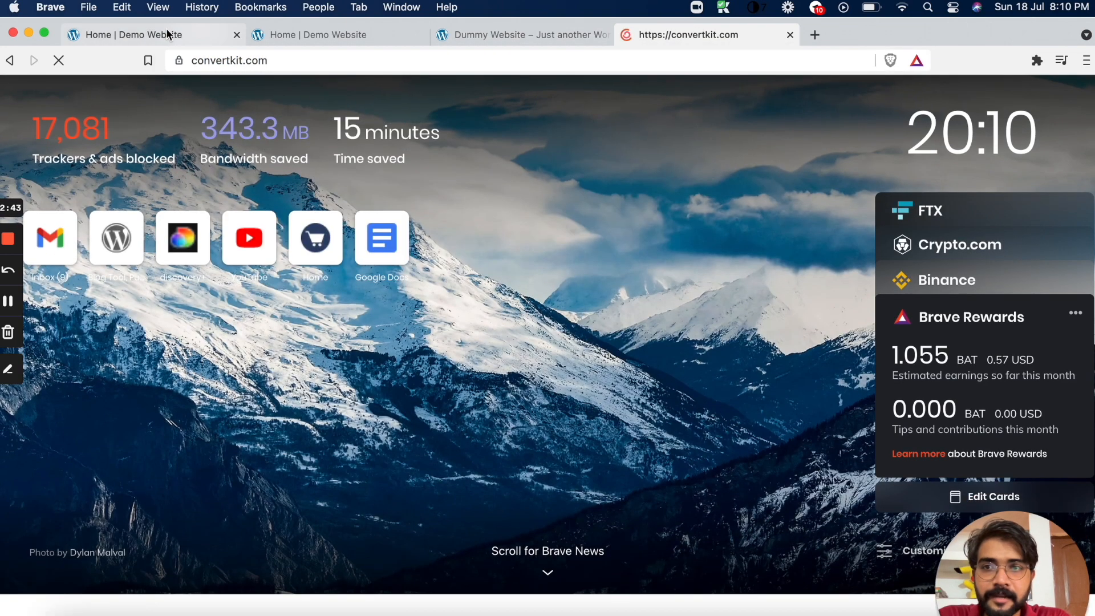
Review the account fields required in the Email Optin settings and open the Account Info settings in ConvertKit
{"action": "left_click", "coordinate": [165, 36]}
{"action": "scroll", "coordinate": [621, 377], "scroll_direction": "down", "scroll_amount": 3}
{"action": "scroll", "coordinate": [622, 378], "scroll_direction": "up", "scroll_amount": 3}
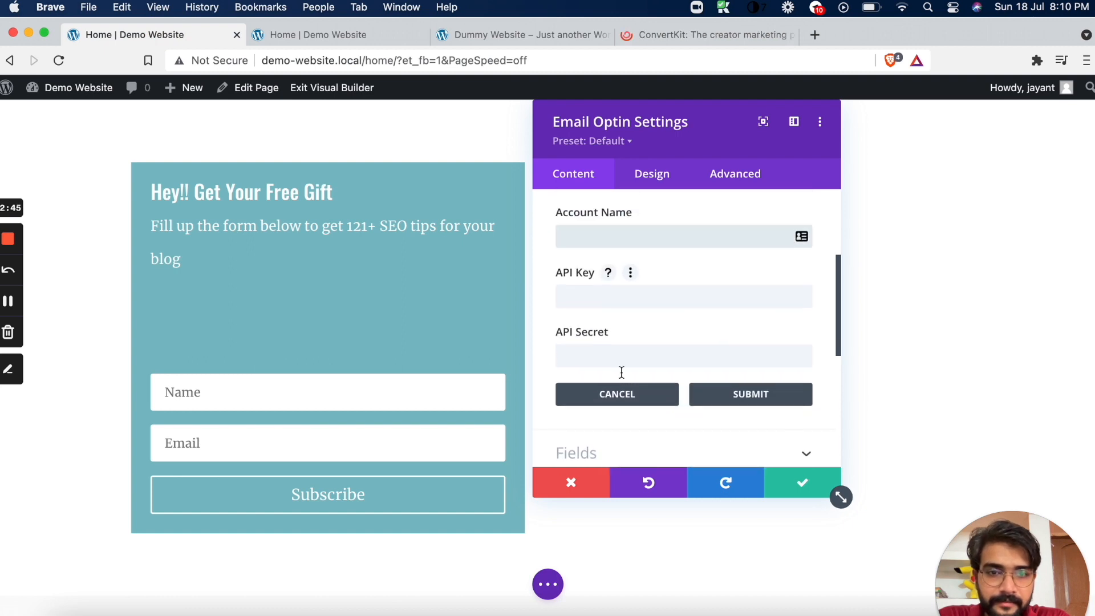
{"action": "scroll", "coordinate": [625, 275], "scroll_direction": "up", "scroll_amount": 2}
{"action": "scroll", "coordinate": [625, 276], "scroll_direction": "down", "scroll_amount": 2}
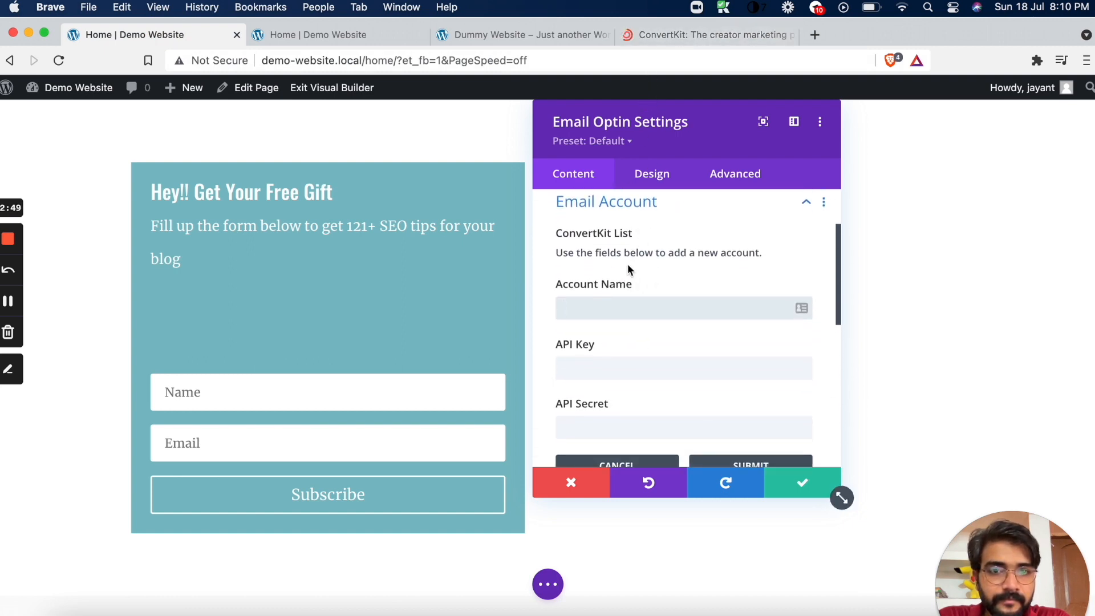
{"action": "scroll", "coordinate": [628, 263], "scroll_direction": "up", "scroll_amount": 1}
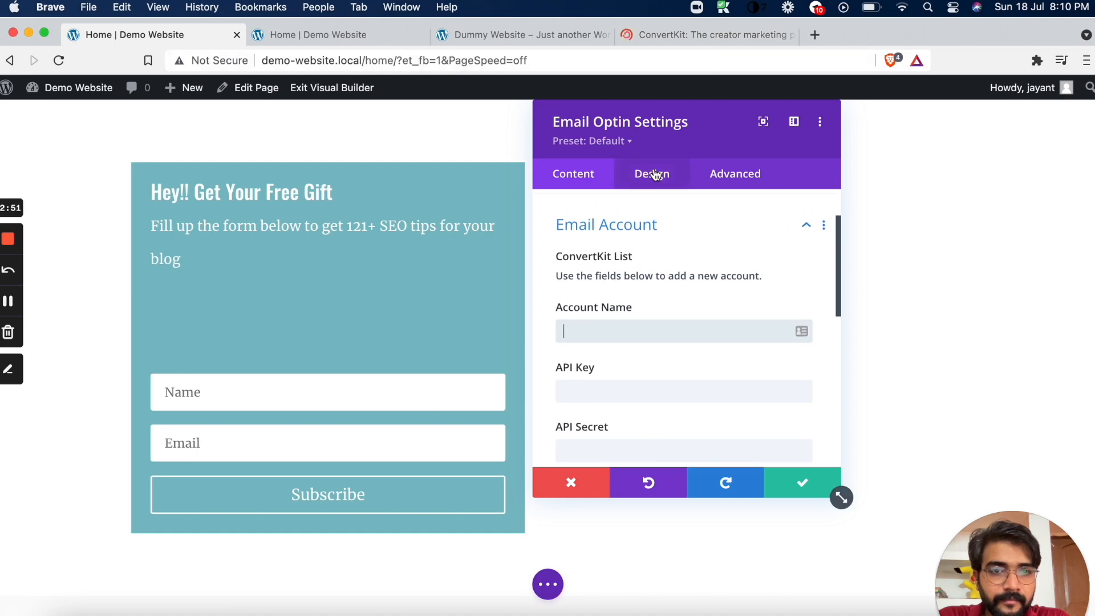
{"action": "left_click", "coordinate": [690, 35]}
{"action": "left_click", "coordinate": [881, 110]}
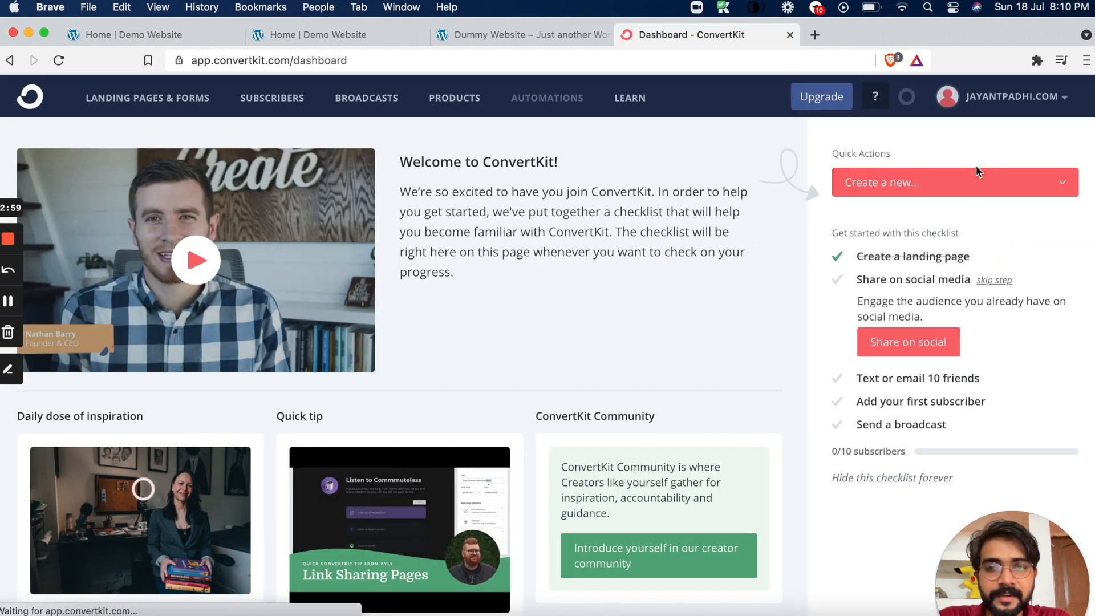
{"action": "left_click", "coordinate": [1026, 98]}
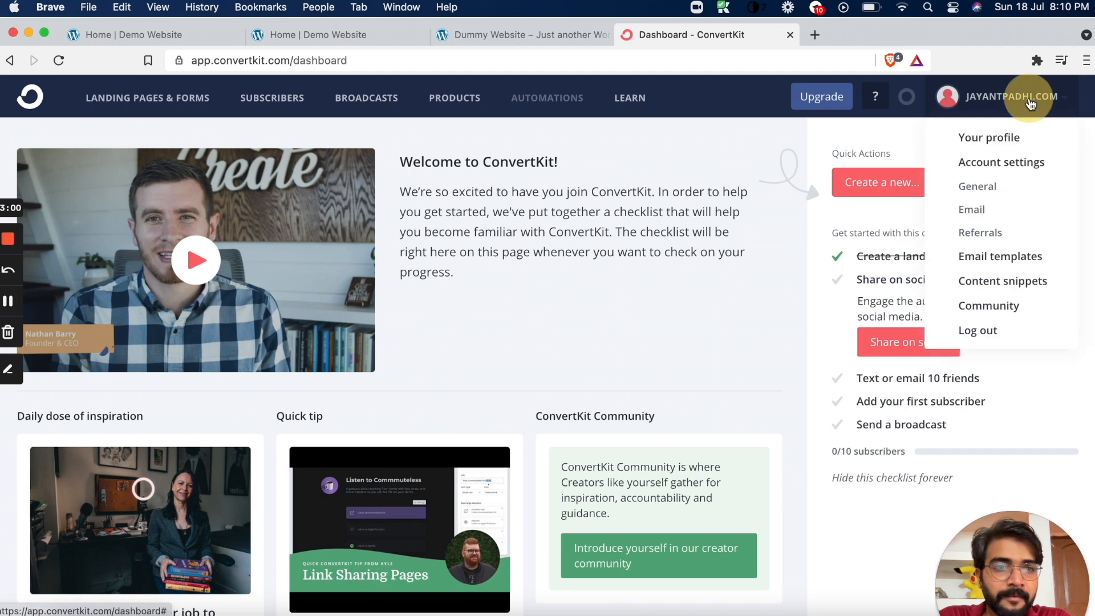
{"action": "left_click", "coordinate": [1008, 140]}
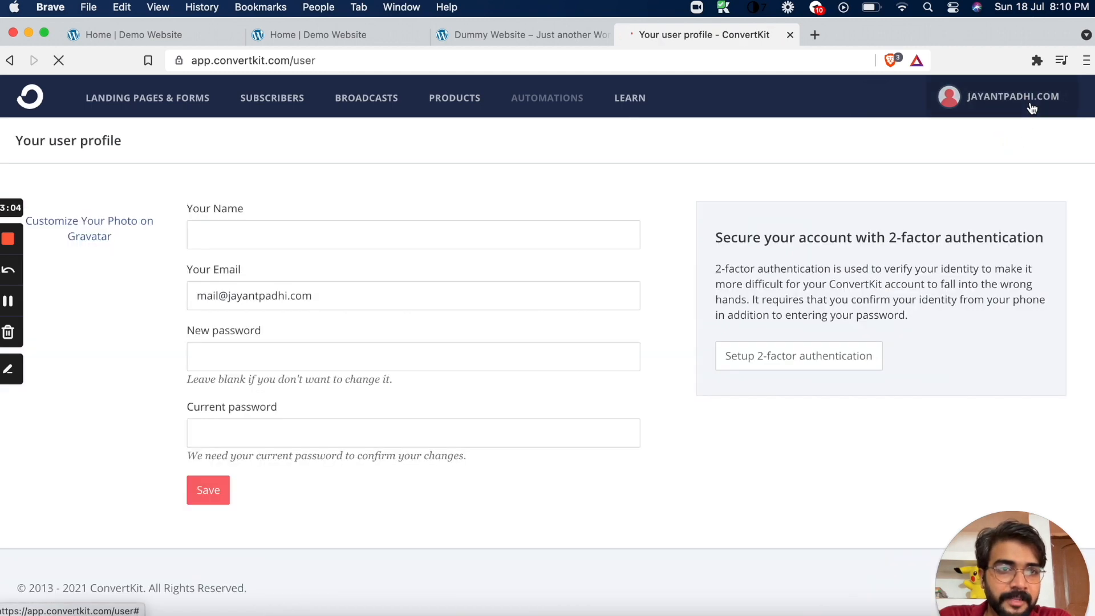
{"action": "left_click", "coordinate": [1029, 103]}
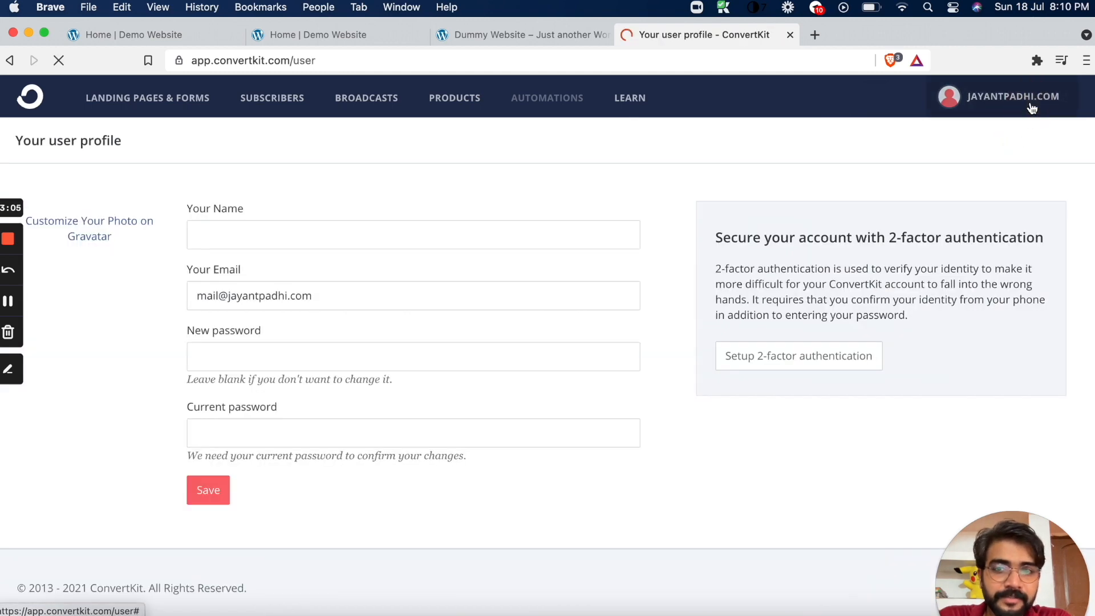
{"action": "left_click", "coordinate": [1023, 169]}
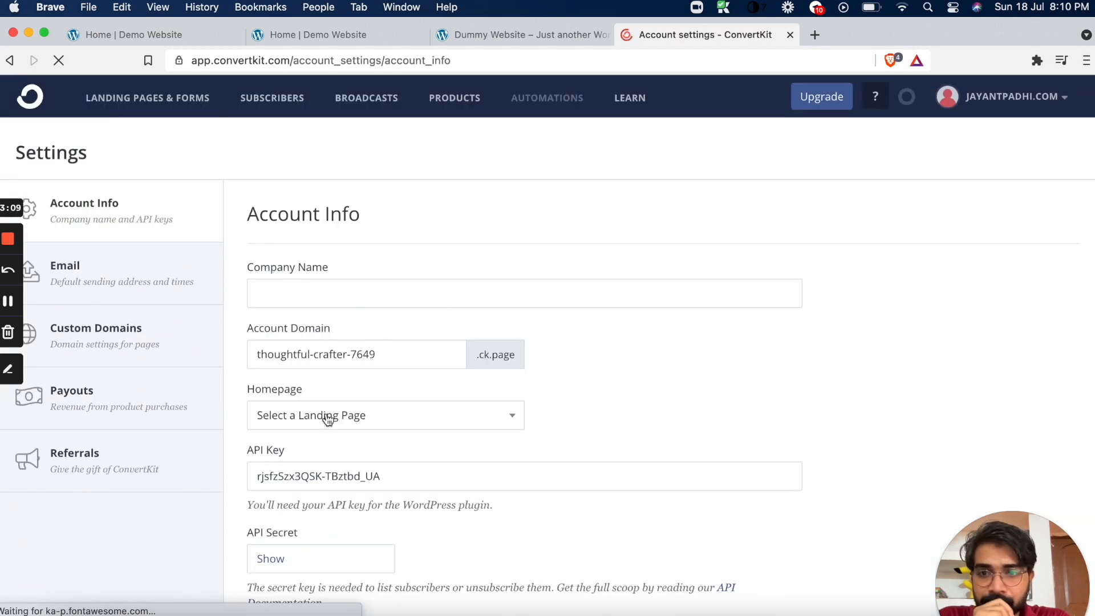
Copy the API key from ConvertKit's Account Info, then fill in the account name and paste the API key in the Email Optin settings
{"action": "left_click", "coordinate": [356, 431]}
{"action": "key", "text": "super+c"}
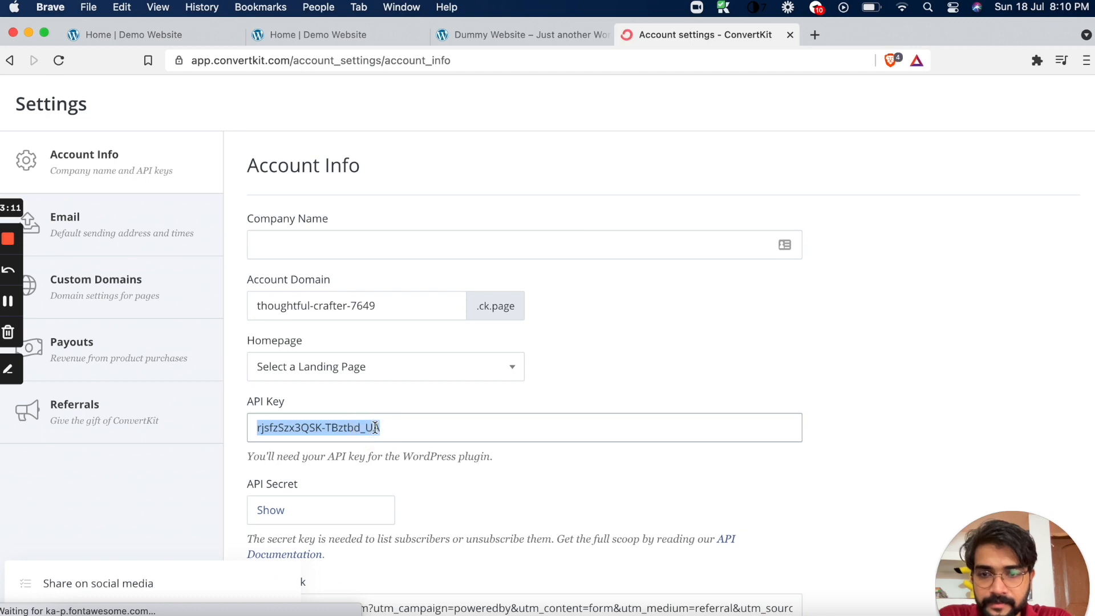
{"action": "left_click", "coordinate": [194, 37]}
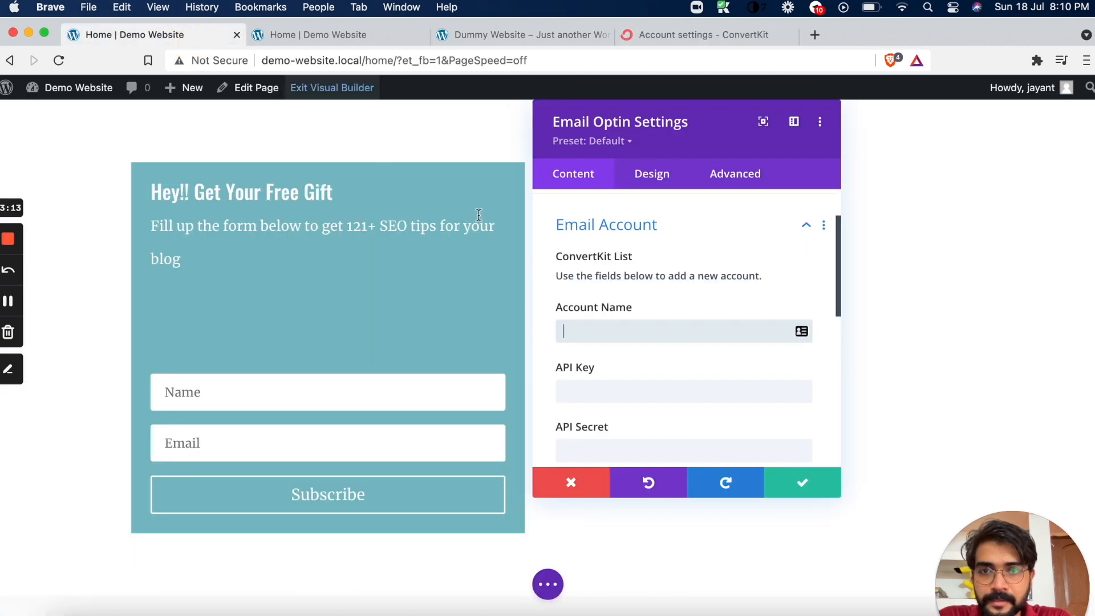
{"action": "type", "text": "JayantPadhi.com"}
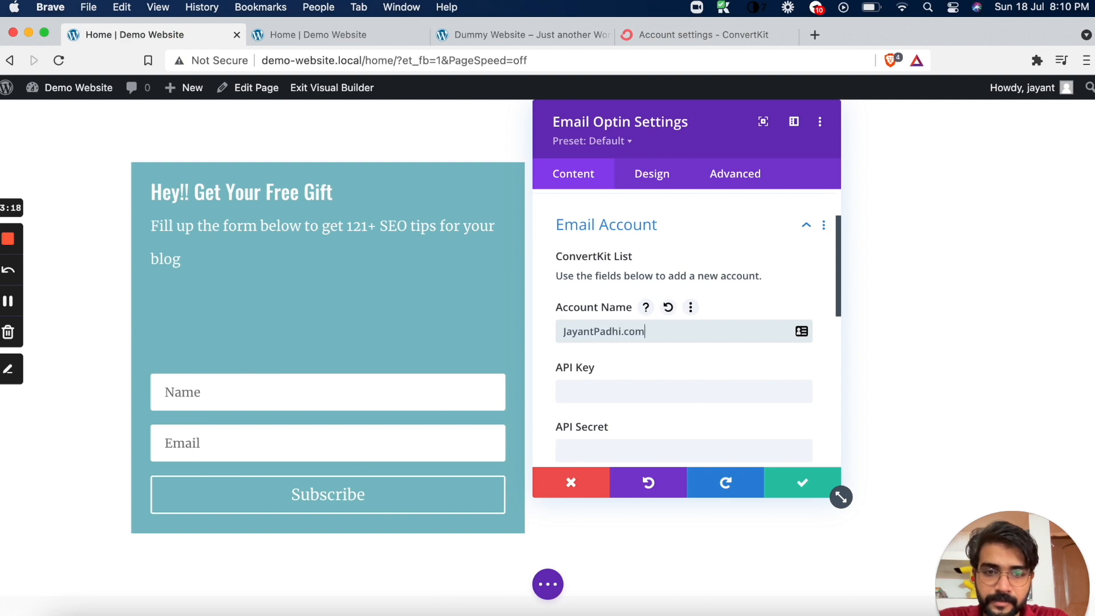
{"action": "left_click", "coordinate": [591, 392]}
{"action": "key", "text": "super+v"}
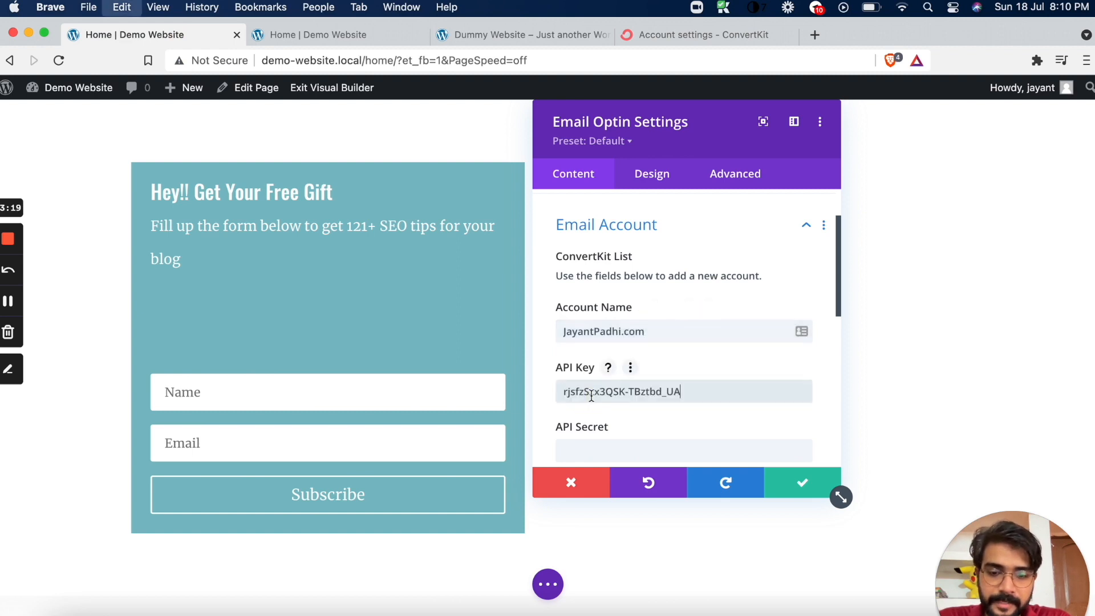
Reveal and copy the API secret in ConvertKit, paste it into the Email Optin's API Secret field and submit the new account
{"action": "left_click", "coordinate": [707, 35]}
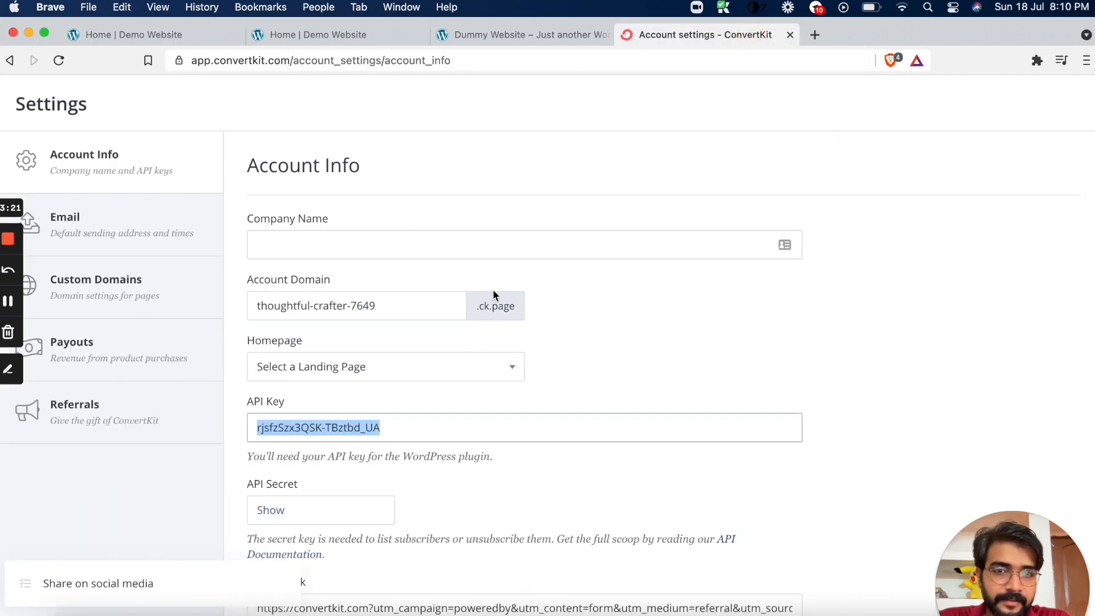
{"action": "scroll", "coordinate": [399, 399], "scroll_direction": "down", "scroll_amount": 3}
{"action": "left_click", "coordinate": [316, 408]}
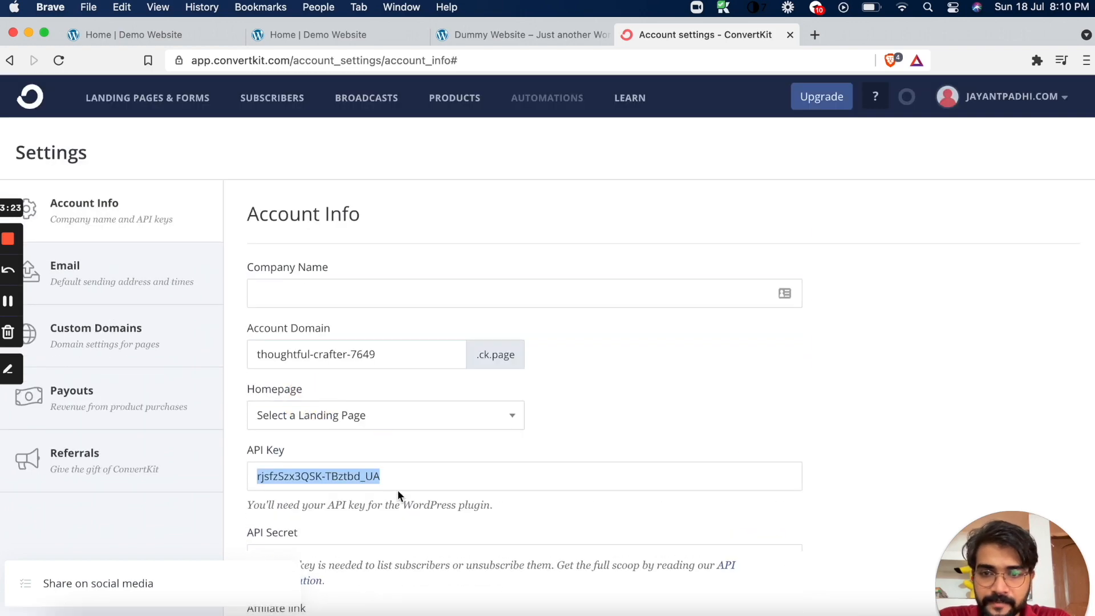
{"action": "scroll", "coordinate": [398, 489], "scroll_direction": "down", "scroll_amount": 2}
{"action": "double_click", "coordinate": [402, 502]}
{"action": "key", "text": "cmd+c"}
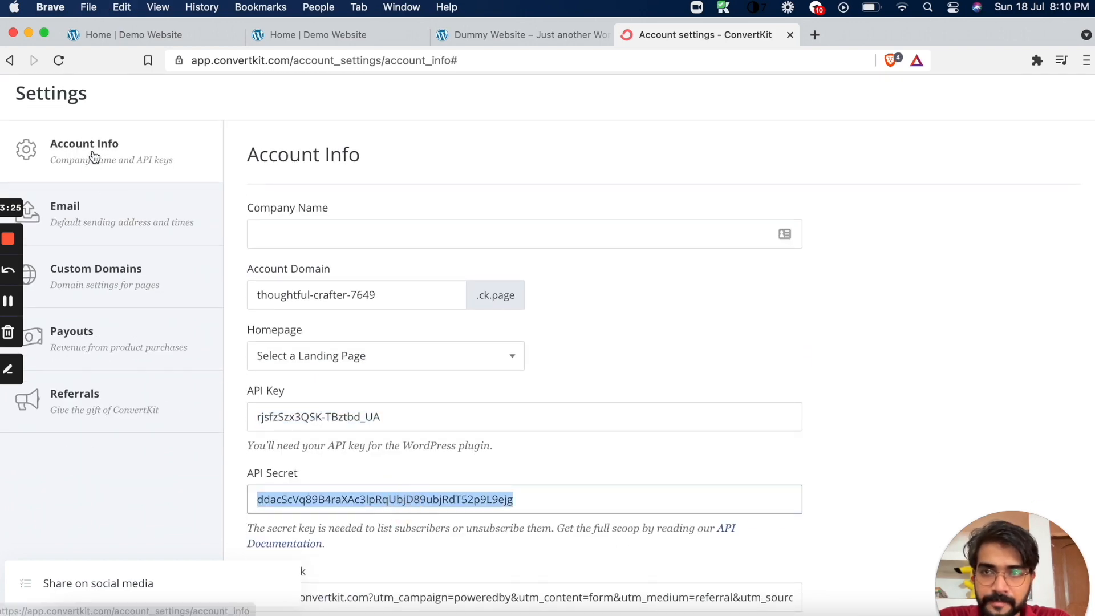
{"action": "left_click", "coordinate": [205, 34]}
{"action": "scroll", "coordinate": [623, 404], "scroll_direction": "down", "scroll_amount": 2}
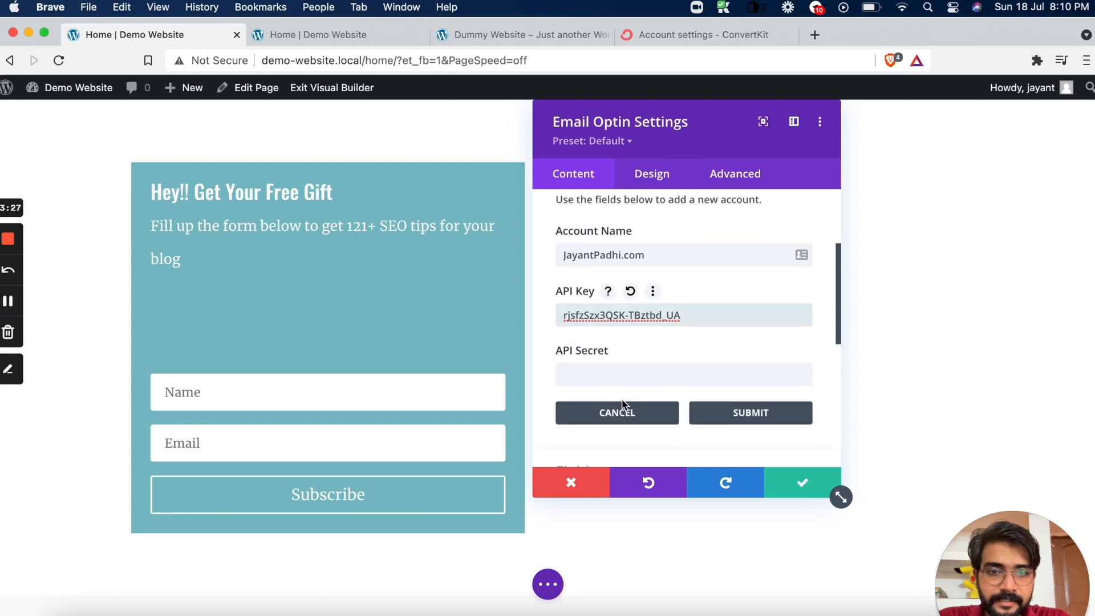
{"action": "left_click", "coordinate": [626, 374]}
{"action": "key", "text": "cmd+v"}
{"action": "left_click", "coordinate": [732, 415]}
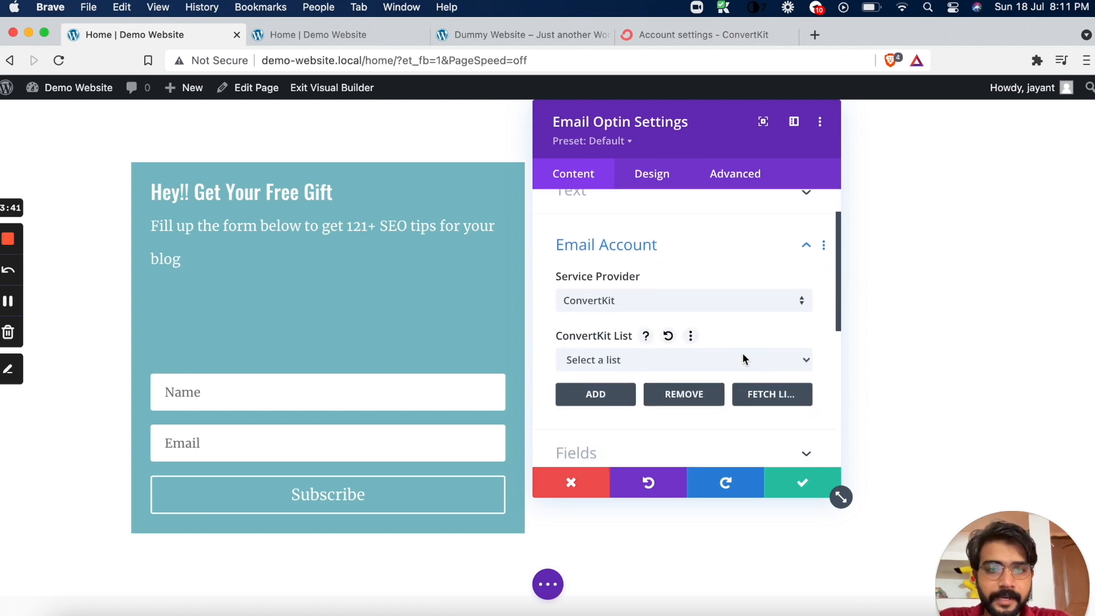
Set the Email Optin's ConvertKit list to Charlotte form and save the module settings and the page
{"action": "left_click", "coordinate": [743, 359]}
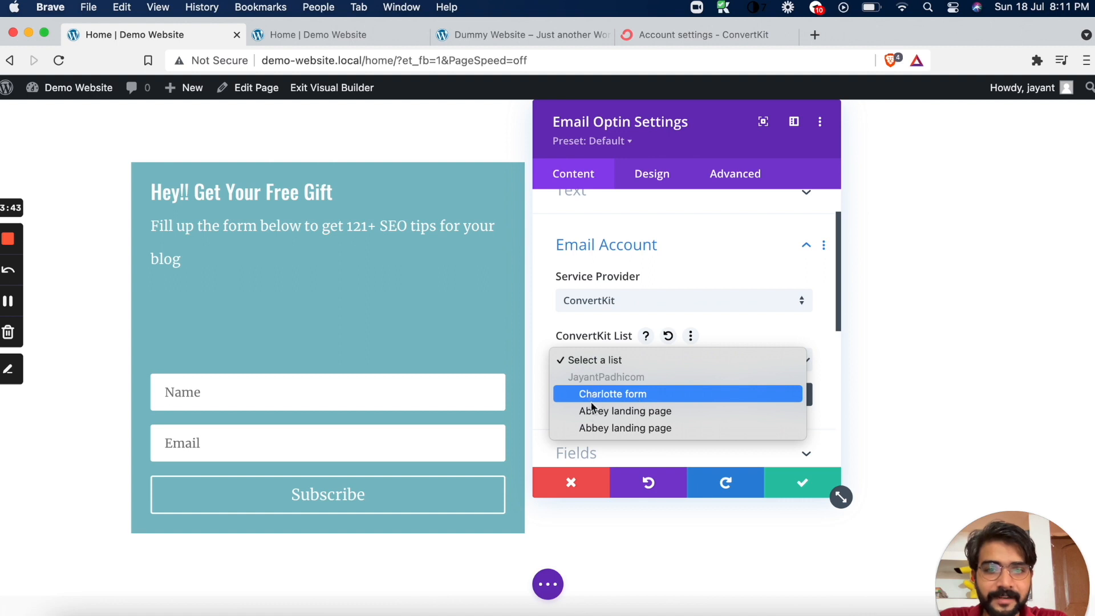
{"action": "left_click", "coordinate": [608, 394]}
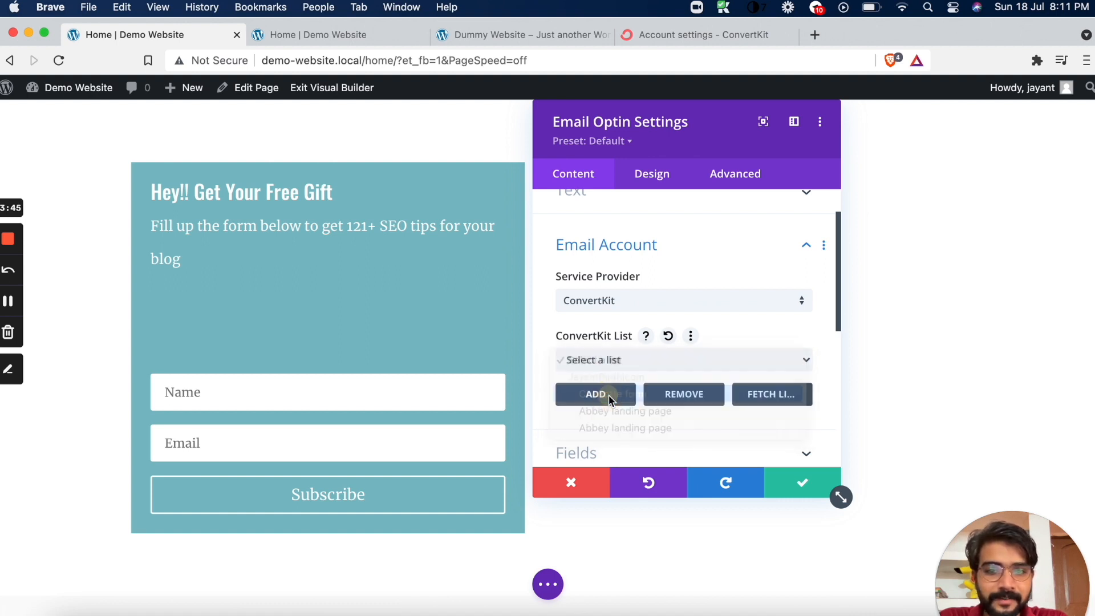
{"action": "scroll", "coordinate": [690, 360], "scroll_direction": "down", "scroll_amount": 5}
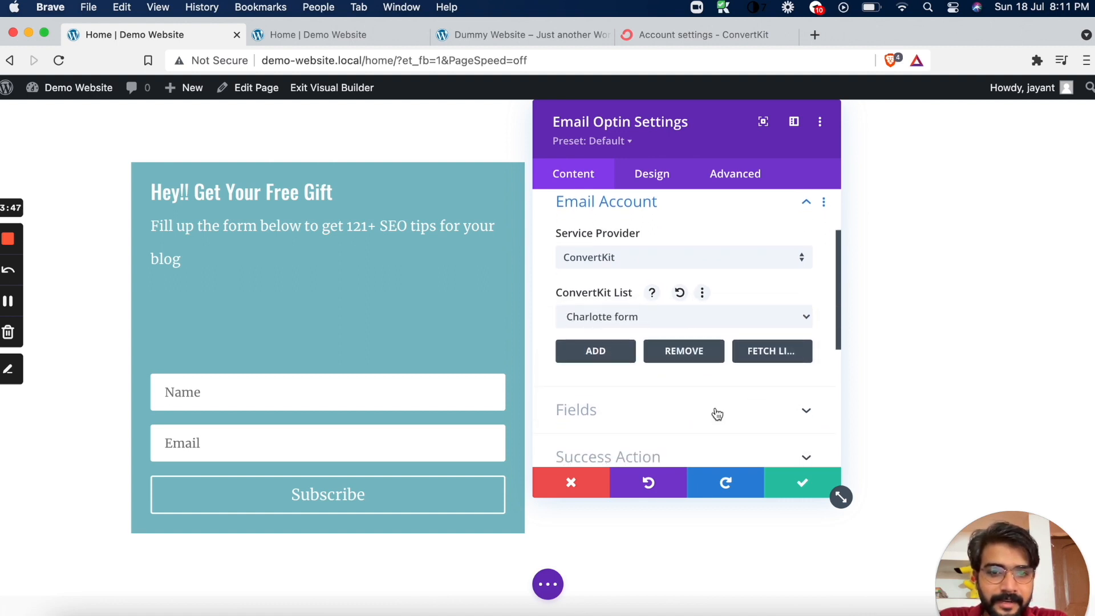
{"action": "left_click", "coordinate": [789, 483]}
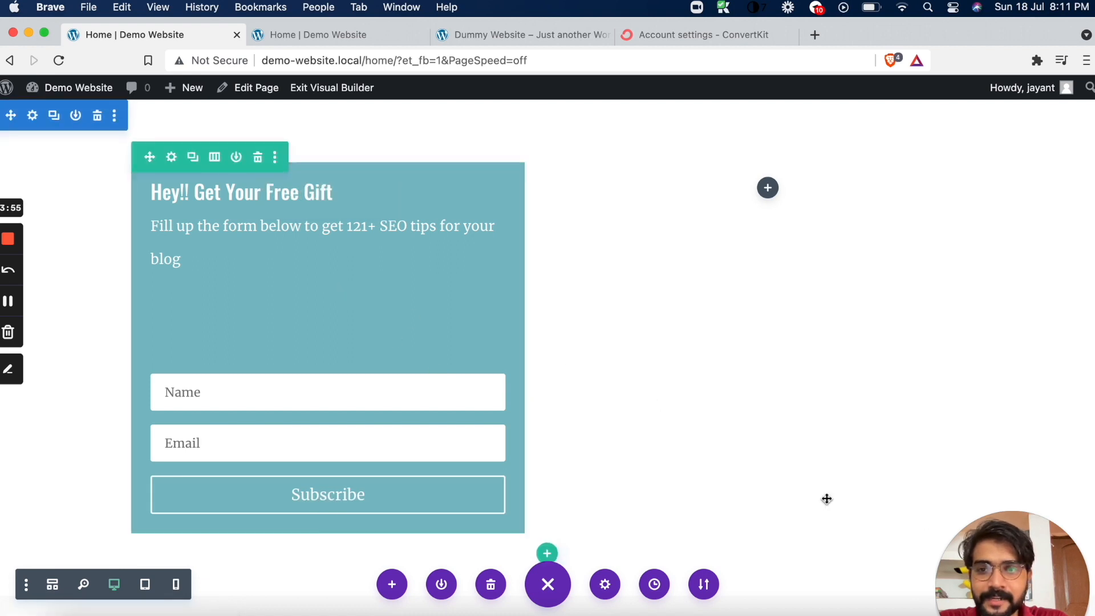
{"action": "left_click", "coordinate": [1058, 595]}
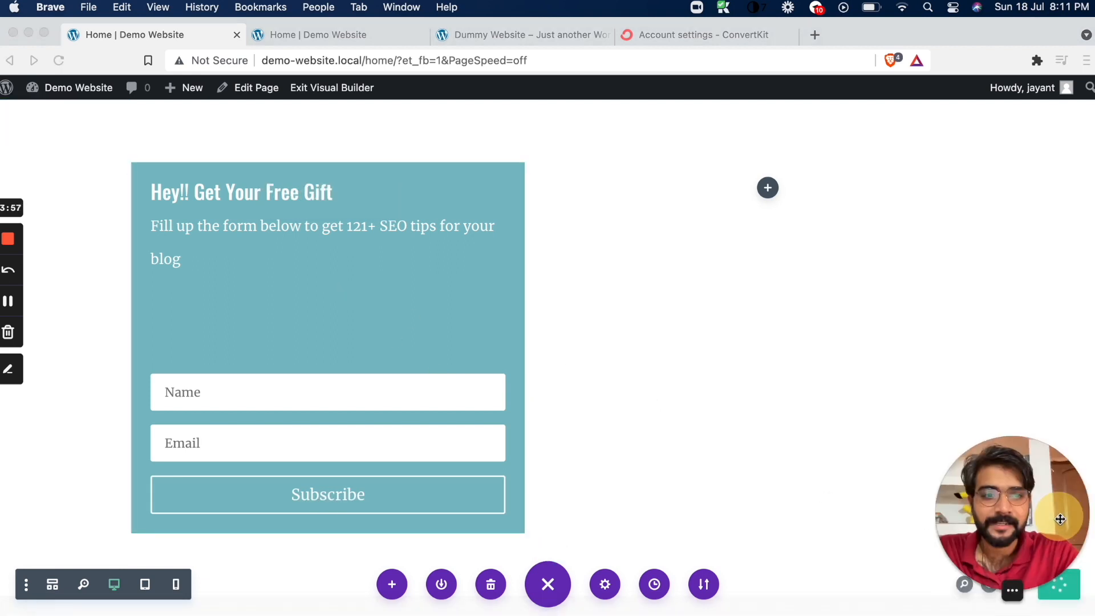
Delete the empty lines between the Email Optin's body text and the Name field
{"action": "left_click", "coordinate": [314, 383]}
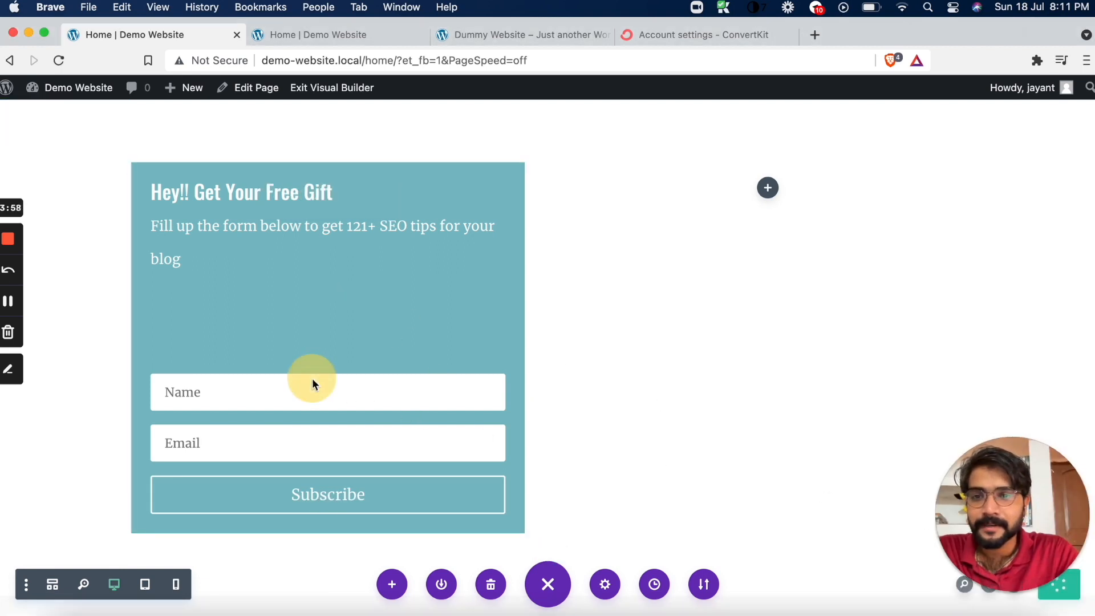
{"action": "left_click", "coordinate": [305, 337]}
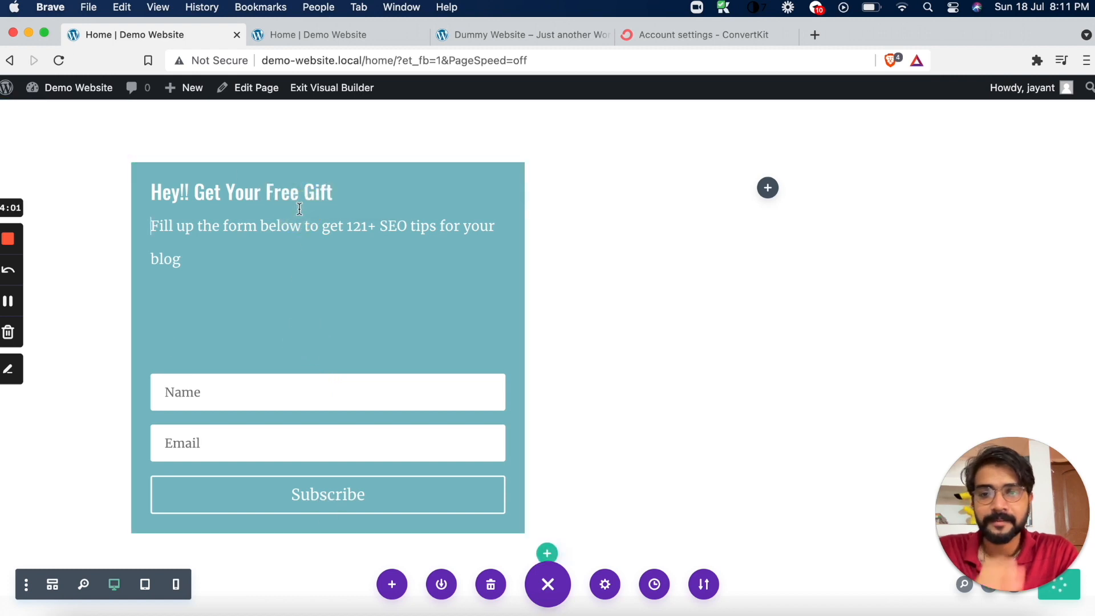
{"action": "key", "text": "BackSpace"}
{"action": "key", "text": "BackSpace"}
{"action": "key", "text": "BackSpace"}
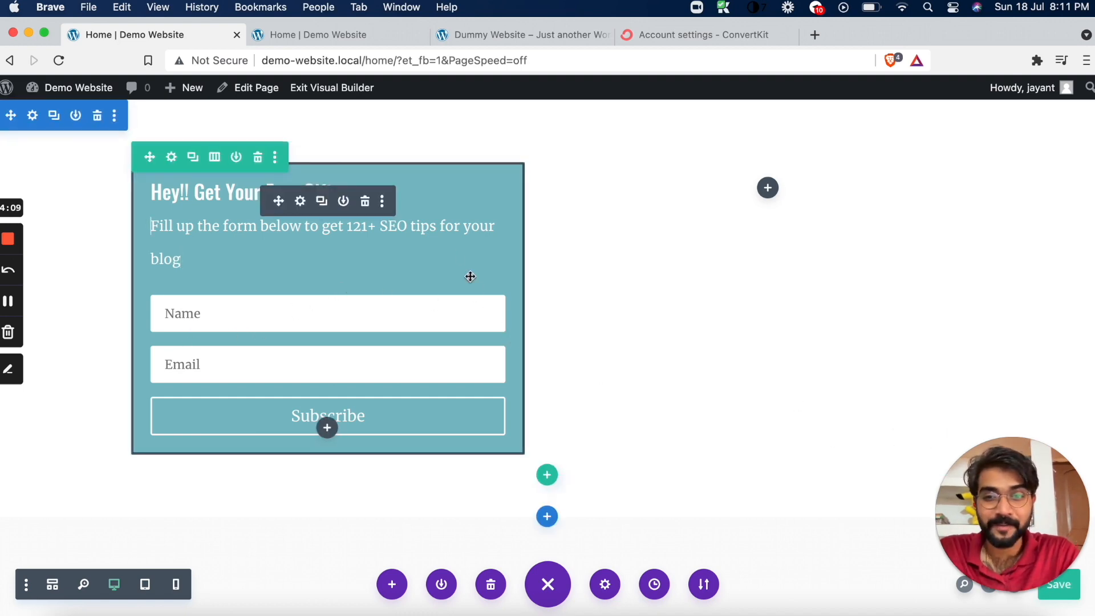
Set the text colour of the Email Optin's form fields to black
{"action": "left_click", "coordinate": [301, 202]}
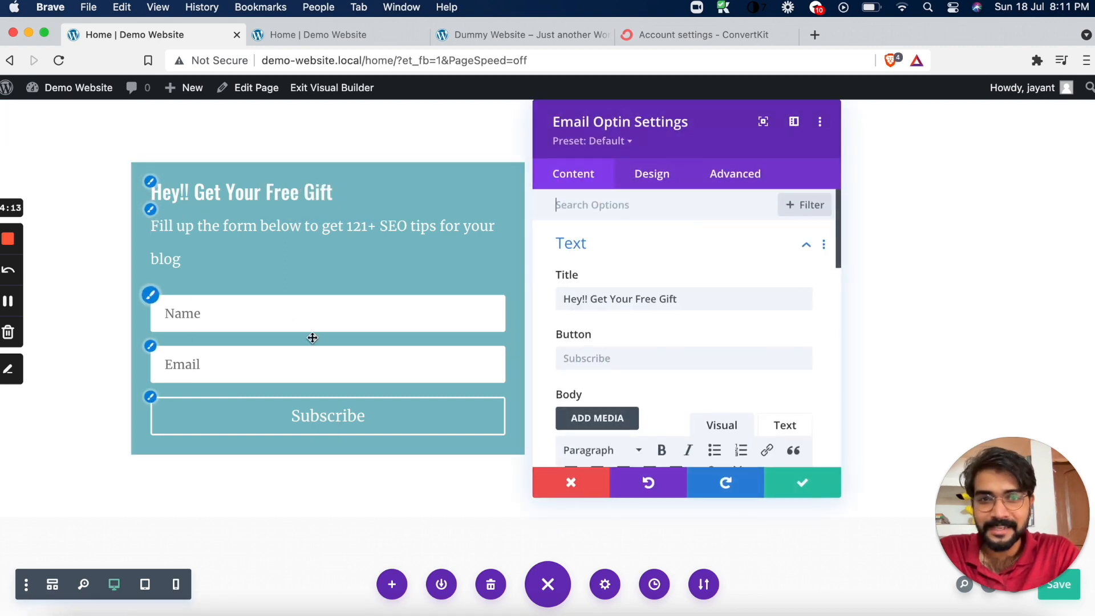
{"action": "left_click", "coordinate": [656, 178]}
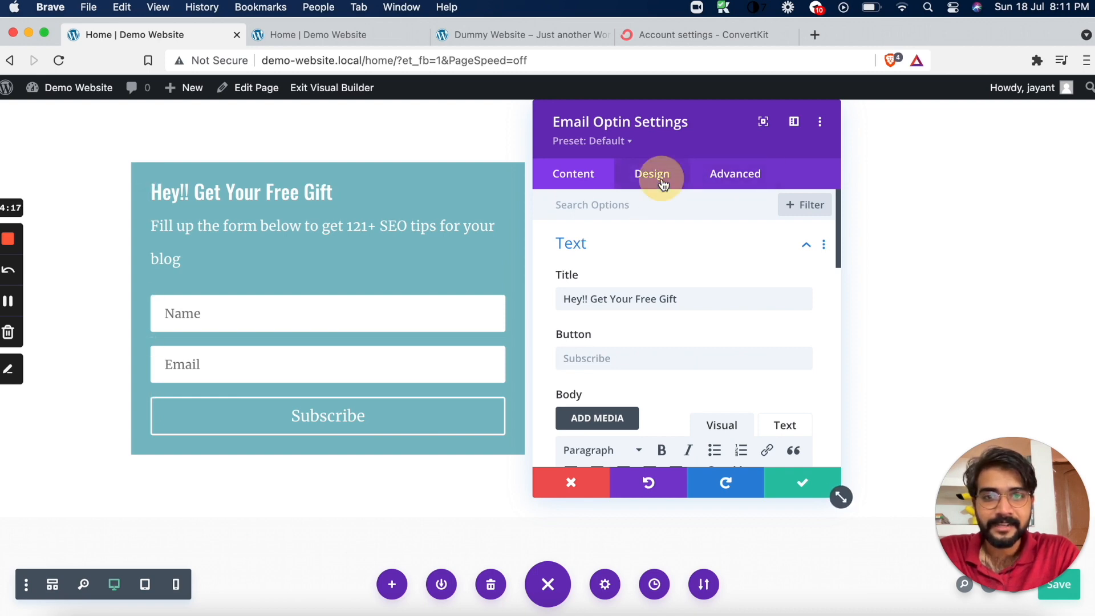
{"action": "left_click", "coordinate": [625, 258]}
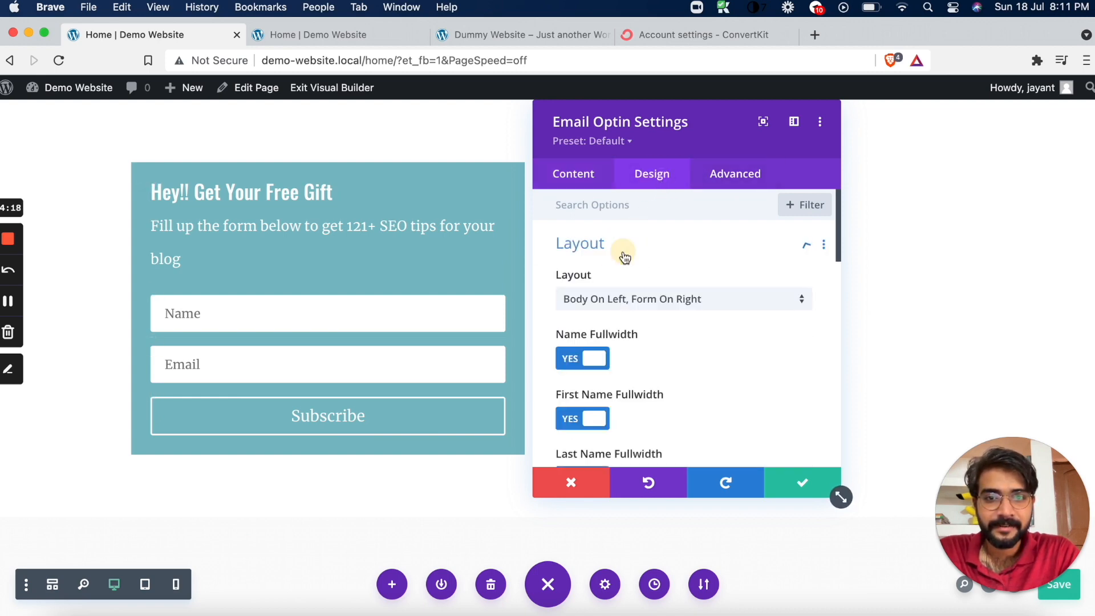
{"action": "scroll", "coordinate": [625, 336], "scroll_direction": "down", "scroll_amount": 5}
{"action": "left_click", "coordinate": [628, 319]}
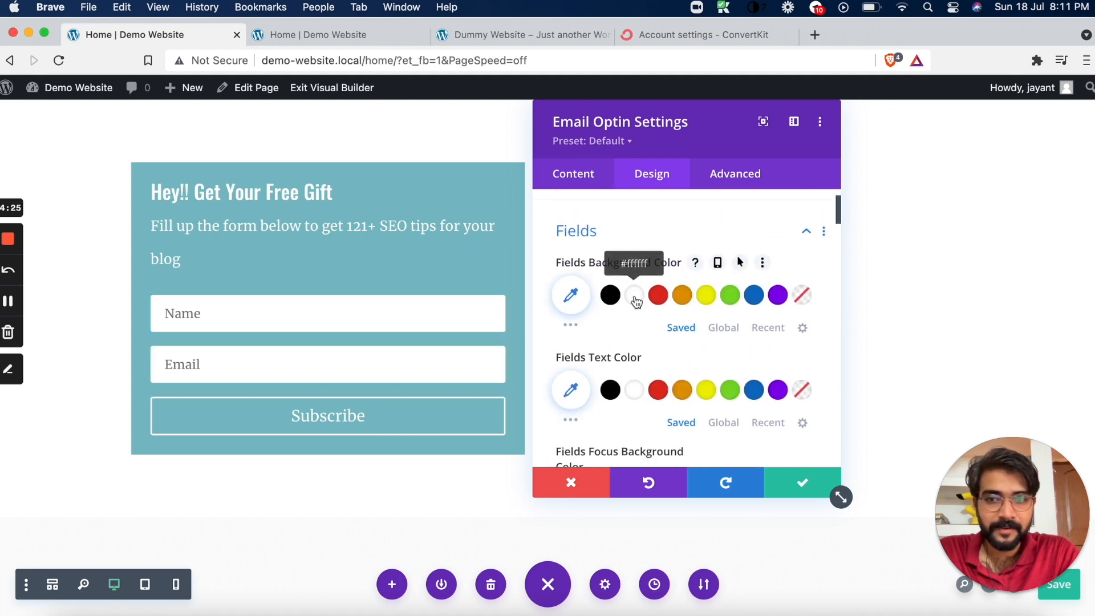
{"action": "scroll", "coordinate": [640, 326], "scroll_direction": "down", "scroll_amount": 1}
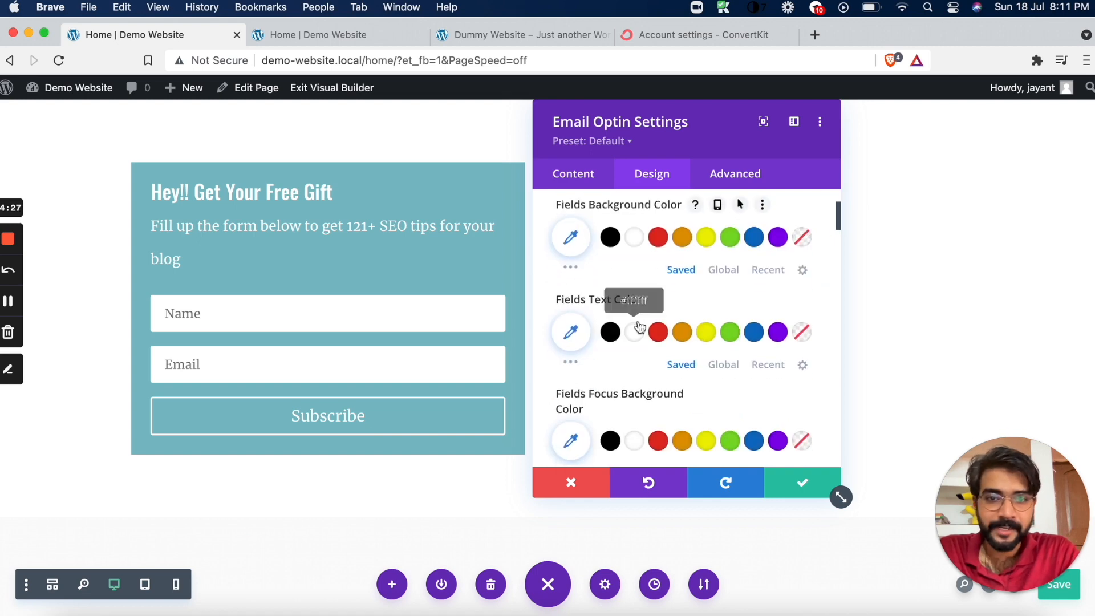
{"action": "left_click", "coordinate": [610, 333]}
Set the form fields' margins to 1px on all four sides, linking the top/bottom and left/right values
{"action": "scroll", "coordinate": [651, 380], "scroll_direction": "down", "scroll_amount": 1}
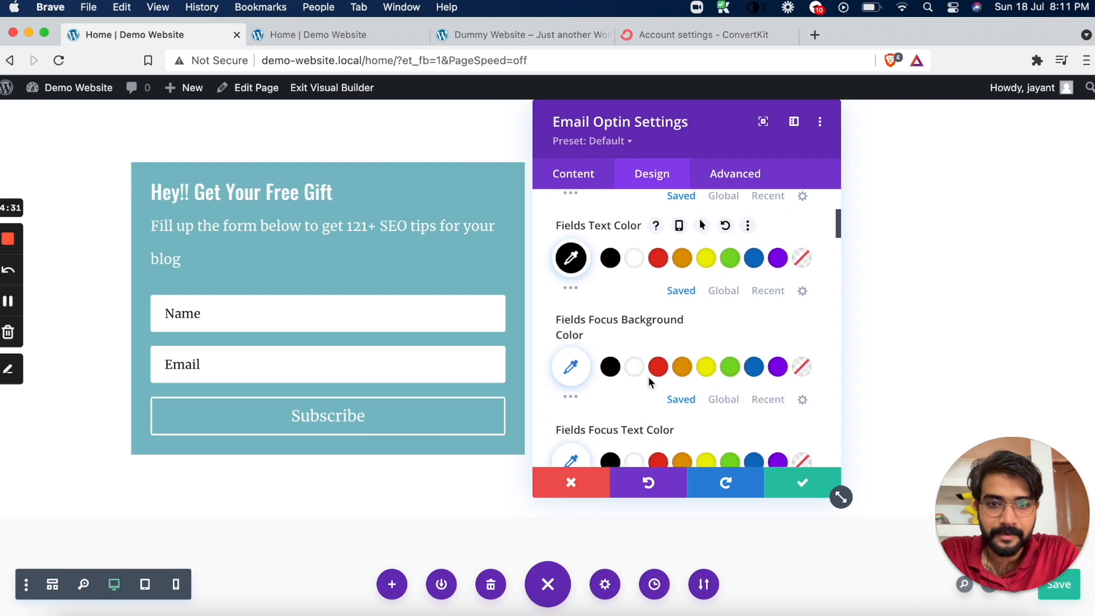
{"action": "scroll", "coordinate": [600, 395], "scroll_direction": "down", "scroll_amount": 3}
{"action": "left_click", "coordinate": [581, 371]}
{"action": "left_click", "coordinate": [618, 371]}
{"action": "left_click", "coordinate": [750, 372]}
{"action": "left_click", "coordinate": [708, 371]}
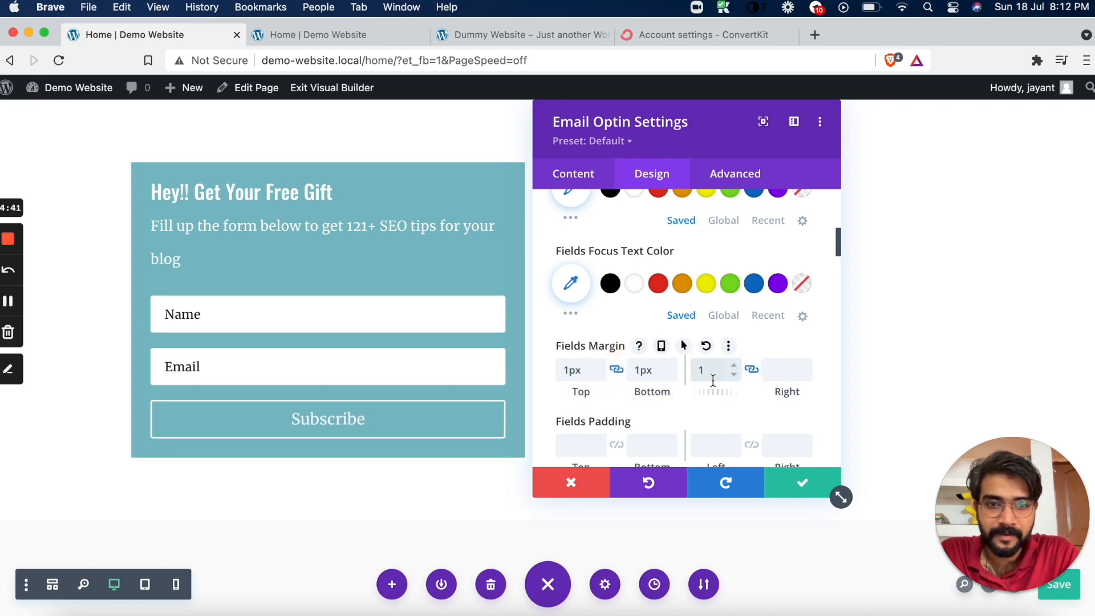
Set the border width of the Email Optin's form fields to 1px
{"action": "scroll", "coordinate": [753, 404], "scroll_direction": "down", "scroll_amount": 5}
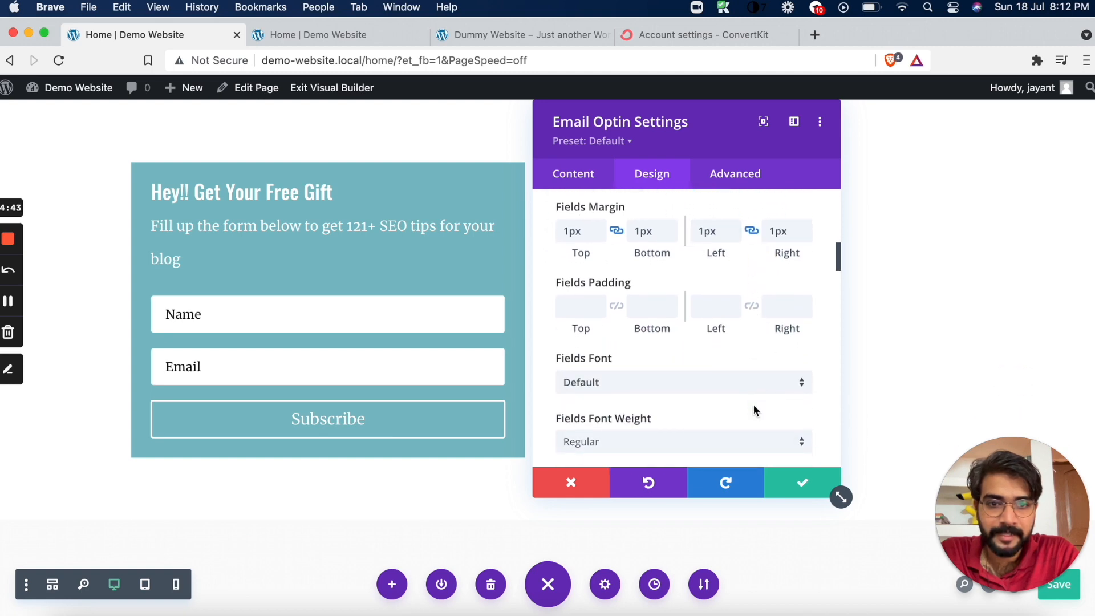
{"action": "scroll", "coordinate": [753, 409], "scroll_direction": "down", "scroll_amount": 8}
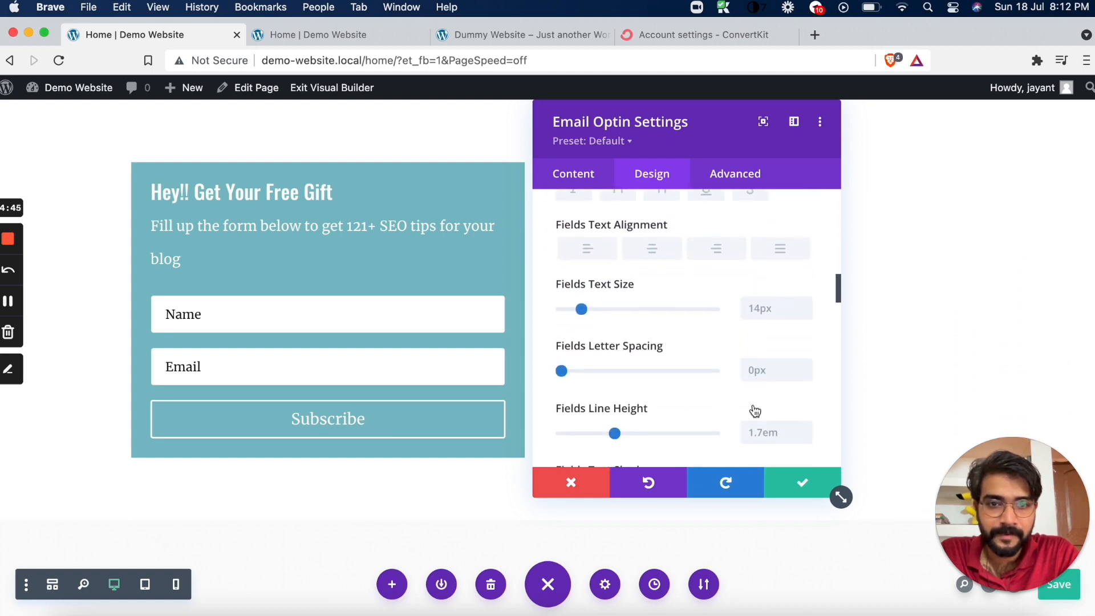
{"action": "scroll", "coordinate": [754, 410], "scroll_direction": "down", "scroll_amount": 5}
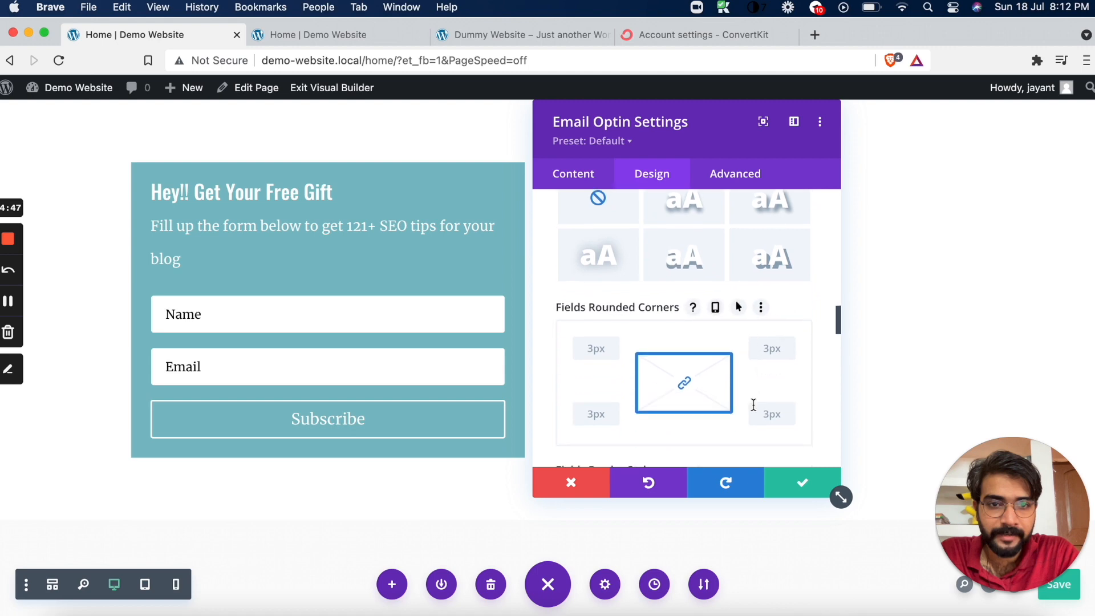
{"action": "scroll", "coordinate": [753, 404], "scroll_direction": "down", "scroll_amount": 8}
{"action": "scroll", "coordinate": [753, 405], "scroll_direction": "up", "scroll_amount": 3}
{"action": "scroll", "coordinate": [742, 399], "scroll_direction": "up", "scroll_amount": 2}
{"action": "scroll", "coordinate": [612, 306], "scroll_direction": "down", "scroll_amount": 3}
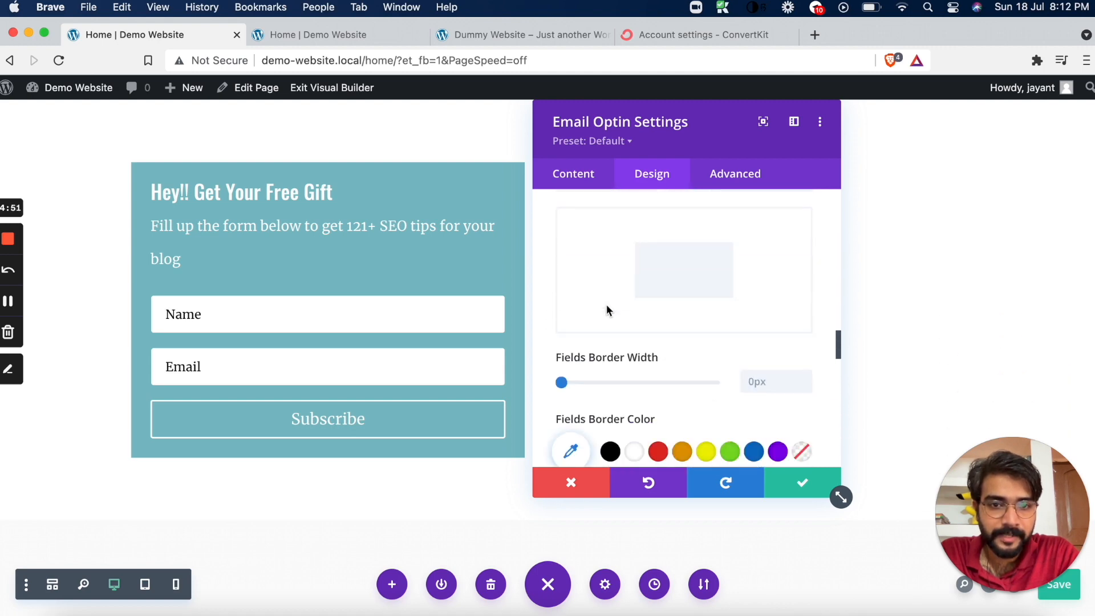
{"action": "left_click", "coordinate": [750, 360]}
{"action": "type", "text": "1px"}
{"action": "scroll", "coordinate": [765, 367], "scroll_direction": "down", "scroll_amount": 10}
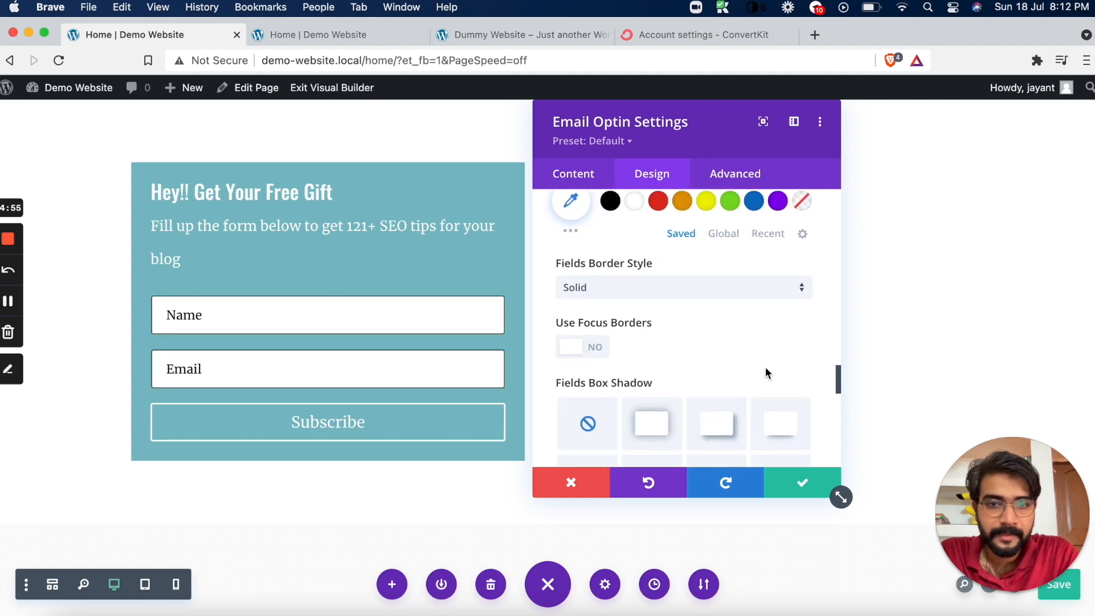
Set the background colour of the Email Optin module to transparent
{"action": "scroll", "coordinate": [767, 374], "scroll_direction": "down", "scroll_amount": 2}
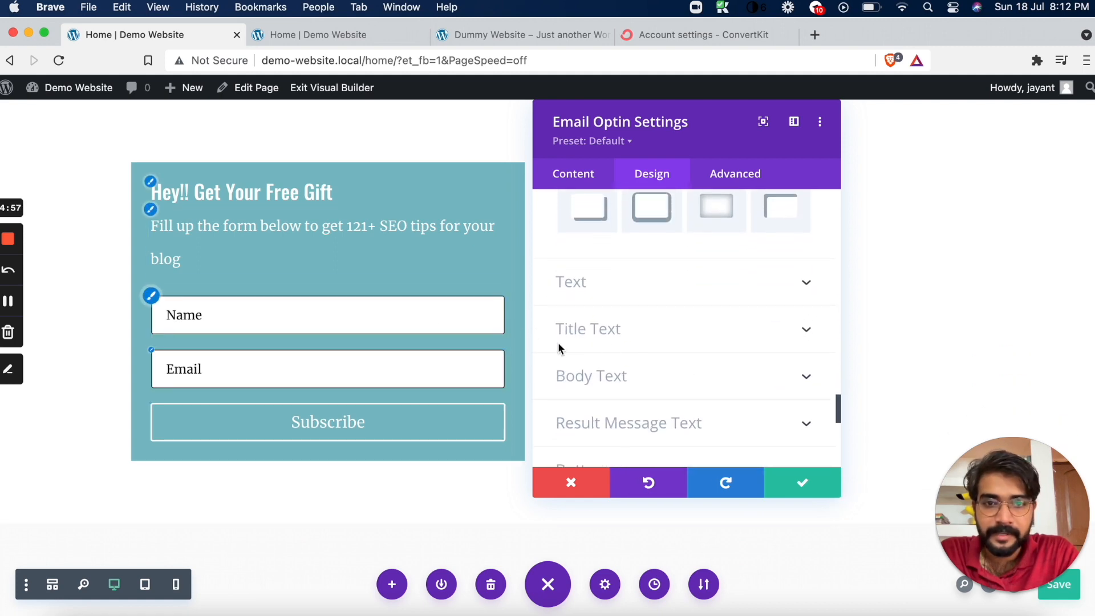
{"action": "scroll", "coordinate": [602, 374], "scroll_direction": "up", "scroll_amount": 1}
{"action": "scroll", "coordinate": [601, 376], "scroll_direction": "up", "scroll_amount": 5}
{"action": "scroll", "coordinate": [602, 375], "scroll_direction": "down", "scroll_amount": 7}
{"action": "scroll", "coordinate": [601, 377], "scroll_direction": "down", "scroll_amount": 1}
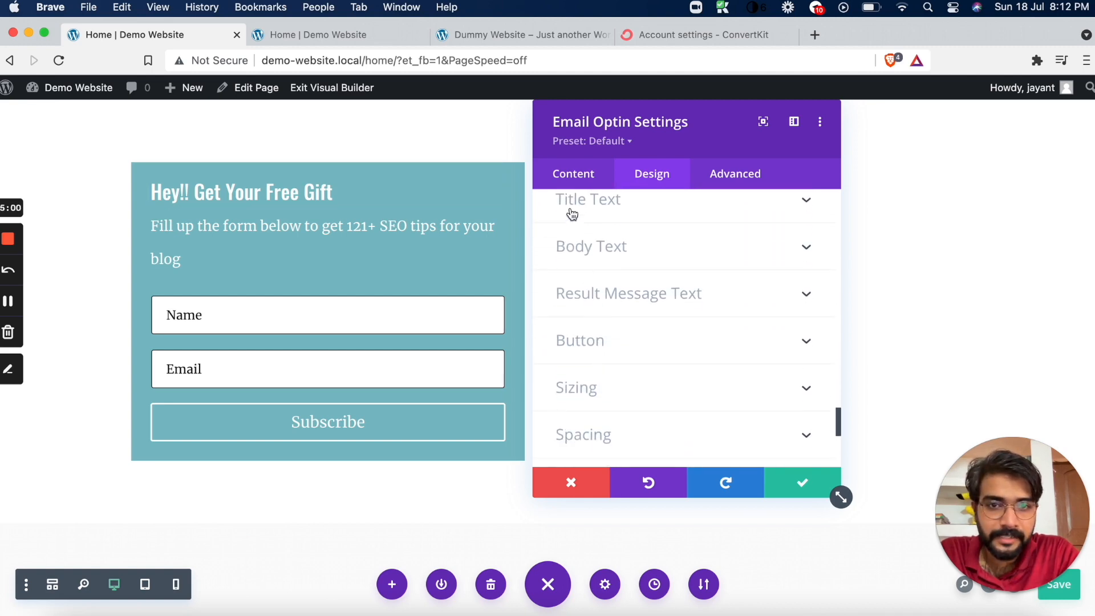
{"action": "left_click", "coordinate": [576, 174]}
{"action": "scroll", "coordinate": [631, 345], "scroll_direction": "down", "scroll_amount": 5}
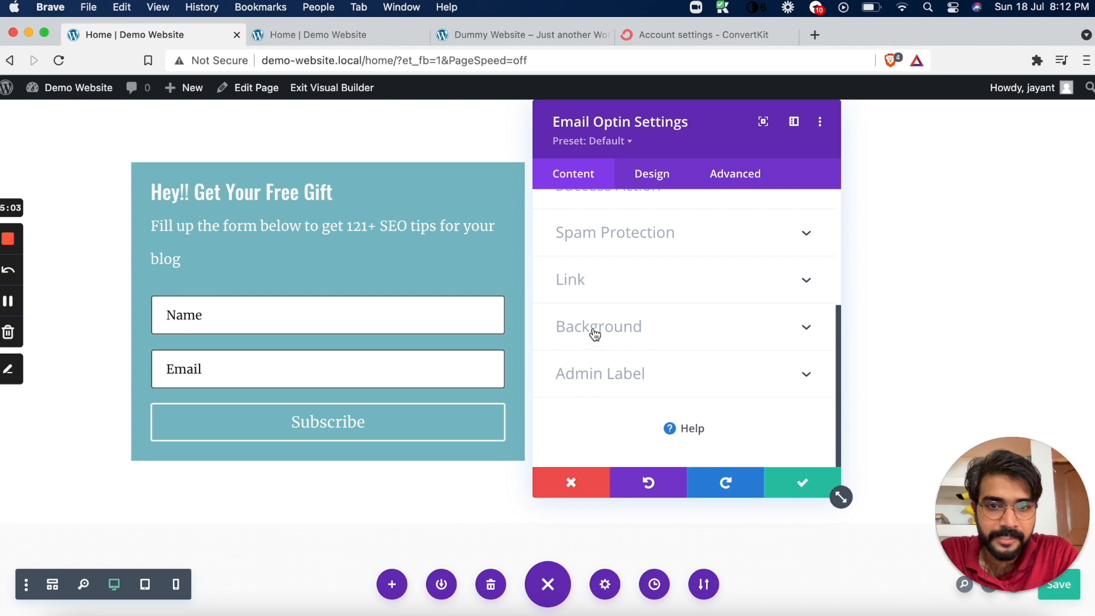
{"action": "left_click", "coordinate": [595, 334]}
{"action": "scroll", "coordinate": [679, 337], "scroll_direction": "down", "scroll_amount": 4}
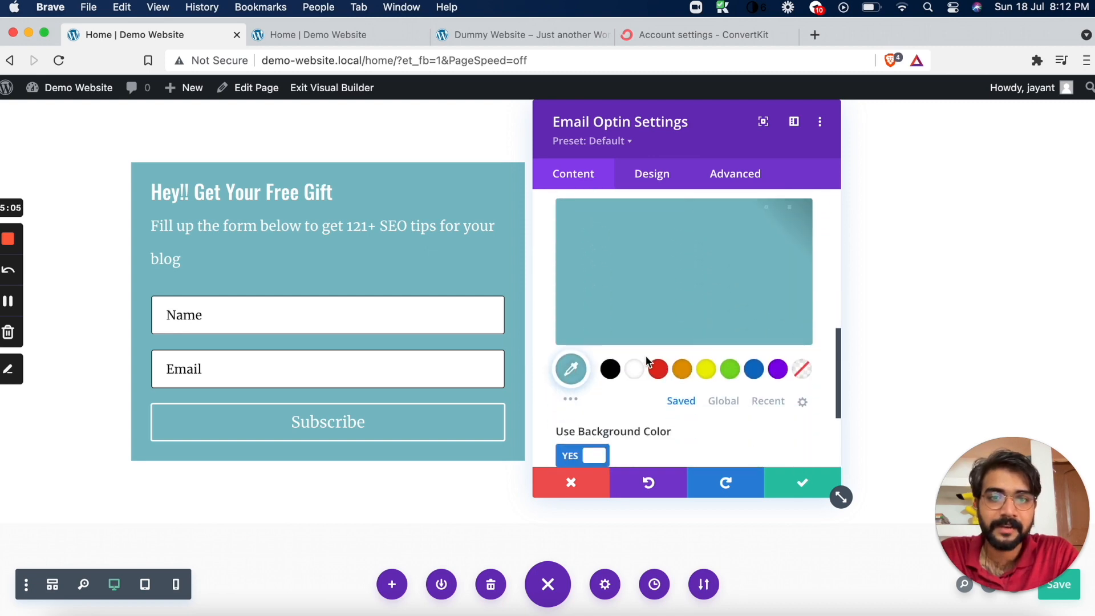
{"action": "left_click", "coordinate": [802, 370]}
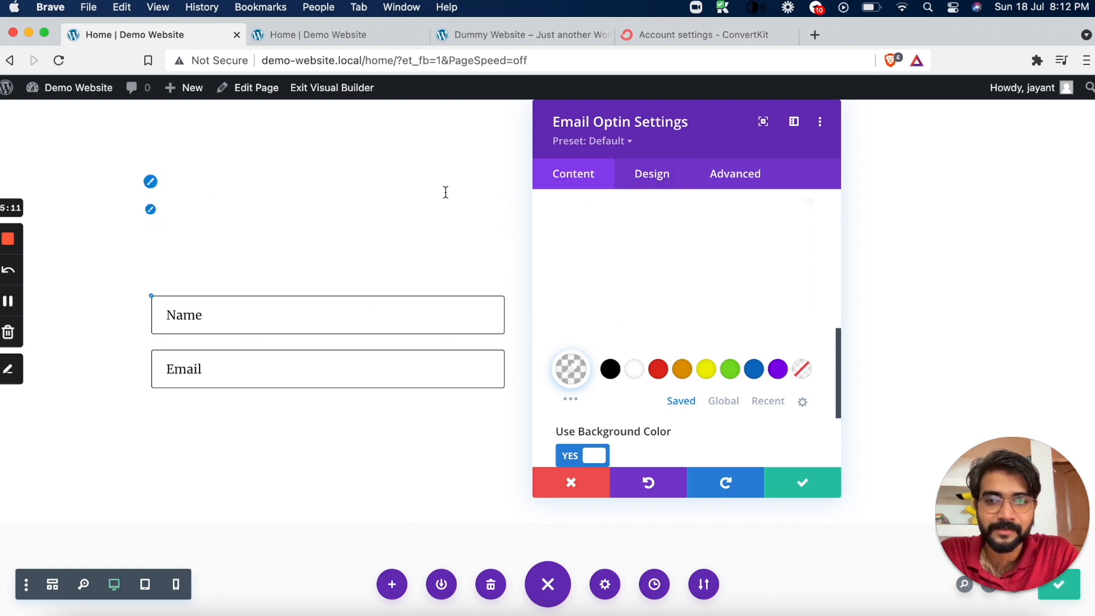
Set the Email Optin's title text colour to black
{"action": "left_click", "coordinate": [656, 175]}
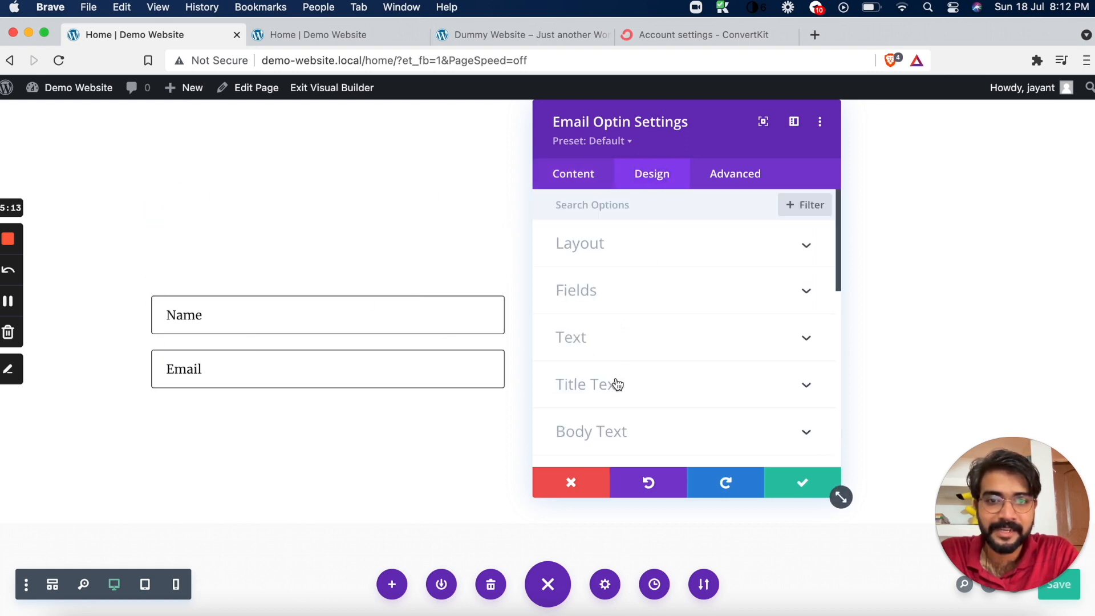
{"action": "left_click", "coordinate": [618, 382]}
{"action": "scroll", "coordinate": [615, 388], "scroll_direction": "down", "scroll_amount": 3}
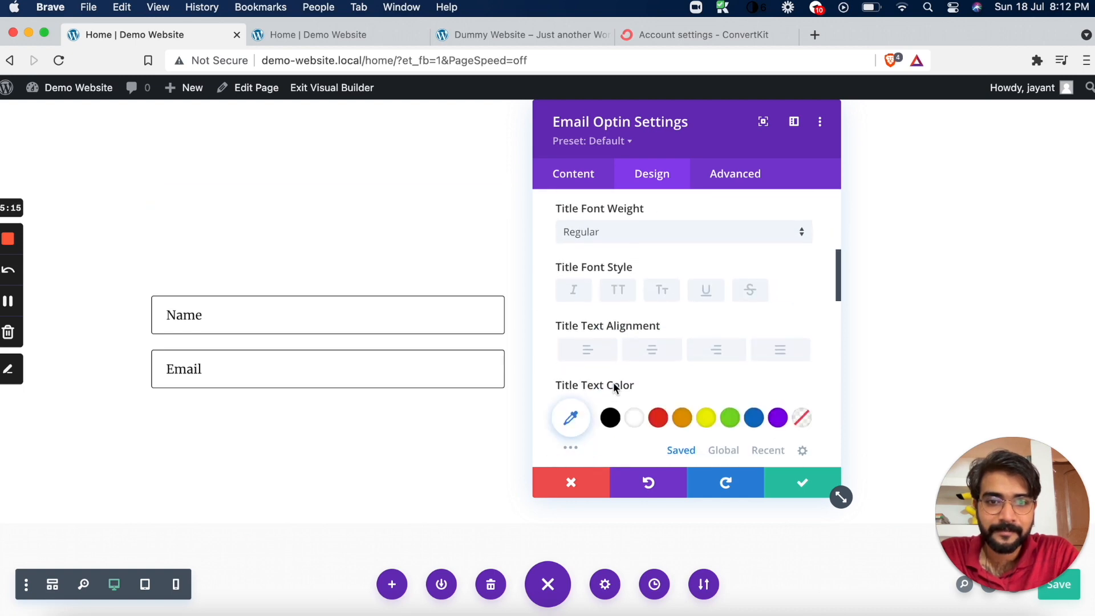
{"action": "scroll", "coordinate": [615, 388], "scroll_direction": "down", "scroll_amount": 1}
{"action": "left_click", "coordinate": [610, 393]}
Set the Email Optin's body text colour to black
{"action": "scroll", "coordinate": [619, 396], "scroll_direction": "down", "scroll_amount": 10}
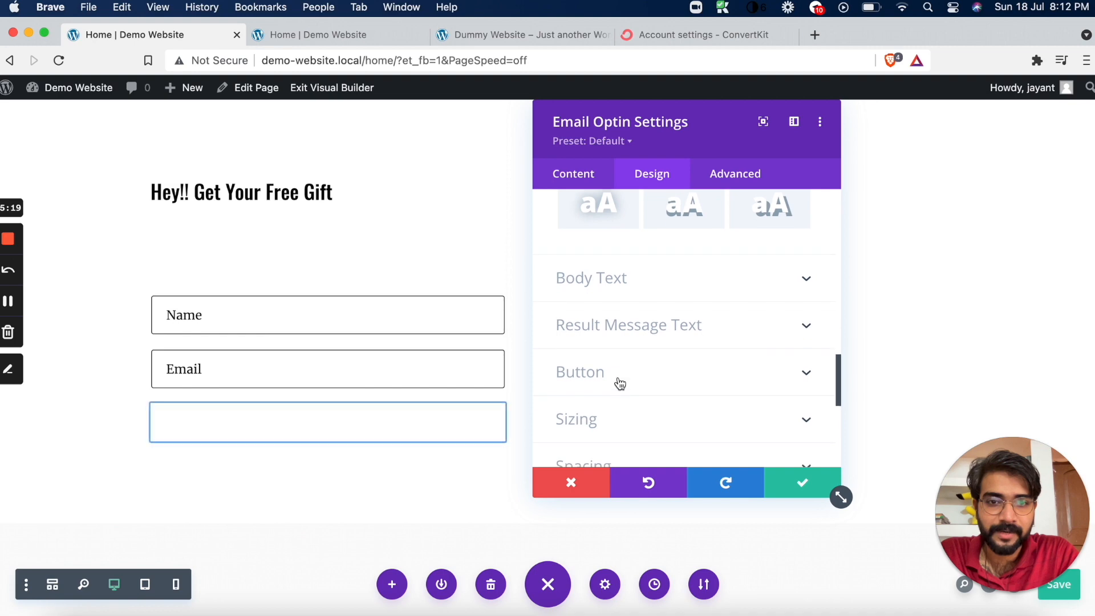
{"action": "left_click", "coordinate": [627, 278]}
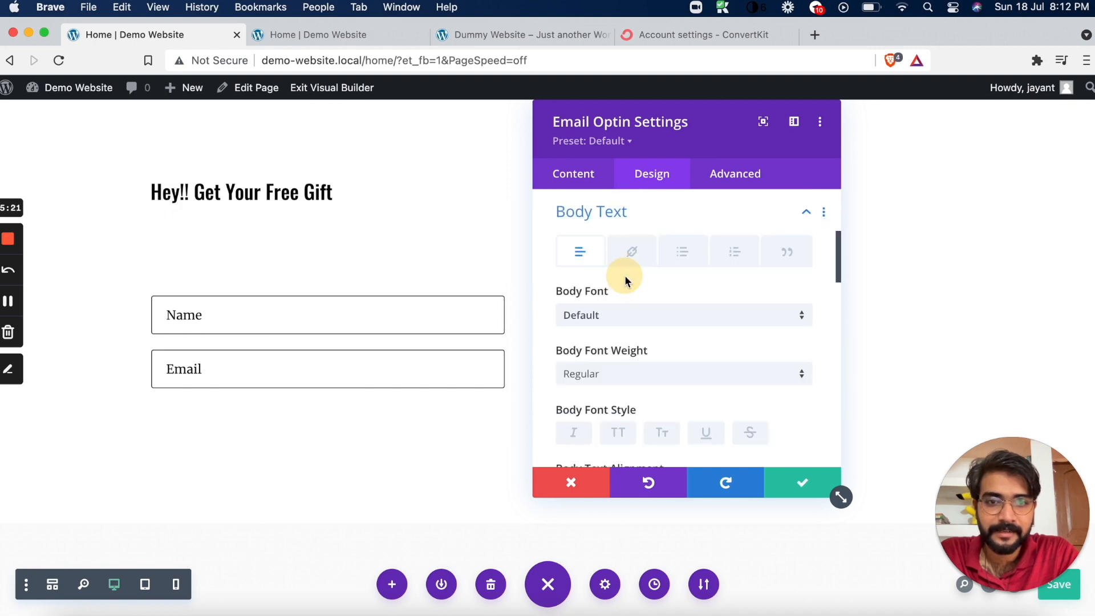
{"action": "scroll", "coordinate": [624, 282], "scroll_direction": "down", "scroll_amount": 6}
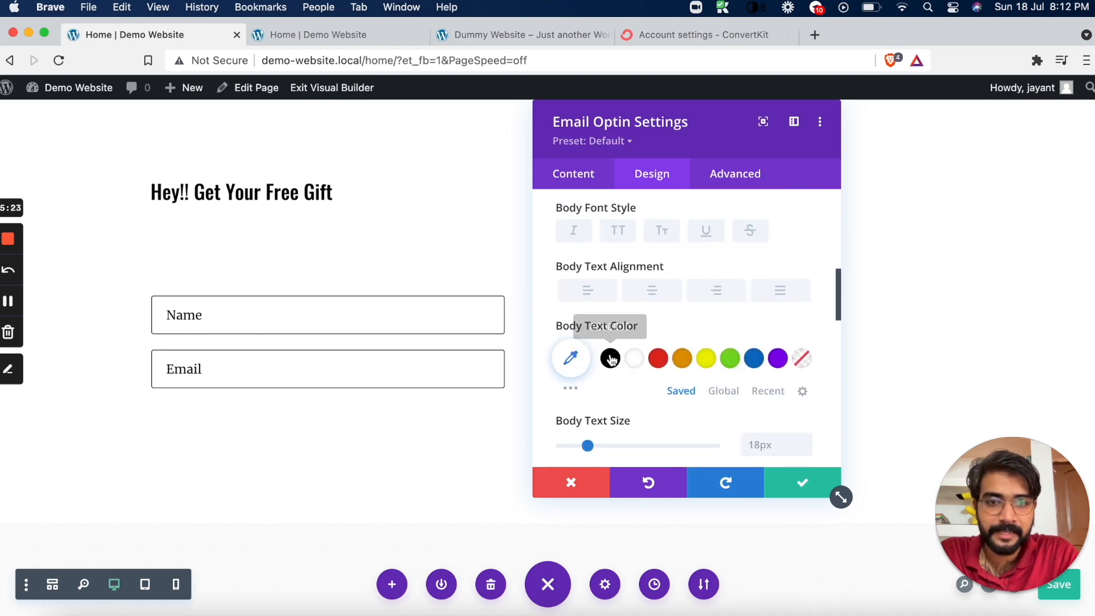
{"action": "left_click", "coordinate": [610, 358]}
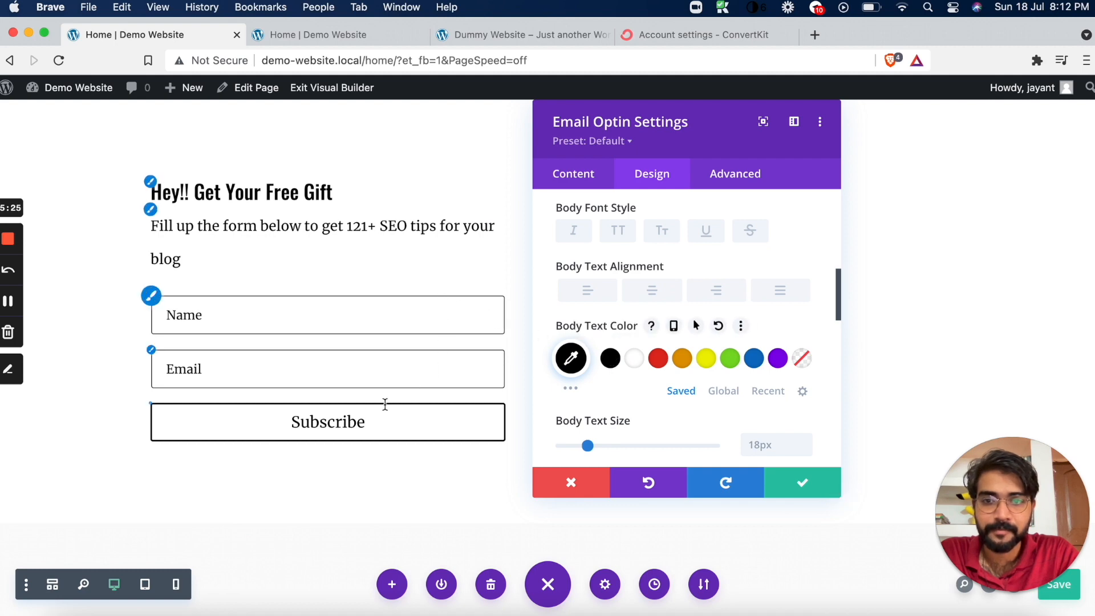
Enable custom styles for the Subscribe button and set its text colour to blue #0c71c3
{"action": "scroll", "coordinate": [671, 375], "scroll_direction": "down", "scroll_amount": 5}
{"action": "scroll", "coordinate": [670, 374], "scroll_direction": "down", "scroll_amount": 8}
{"action": "scroll", "coordinate": [670, 375], "scroll_direction": "up", "scroll_amount": 4}
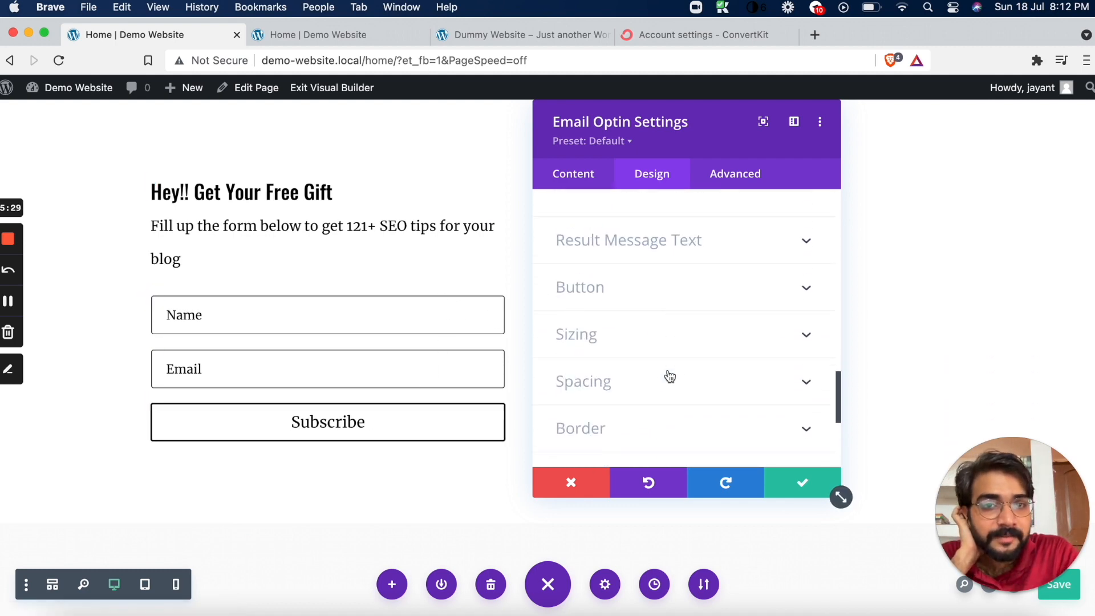
{"action": "left_click", "coordinate": [643, 299]}
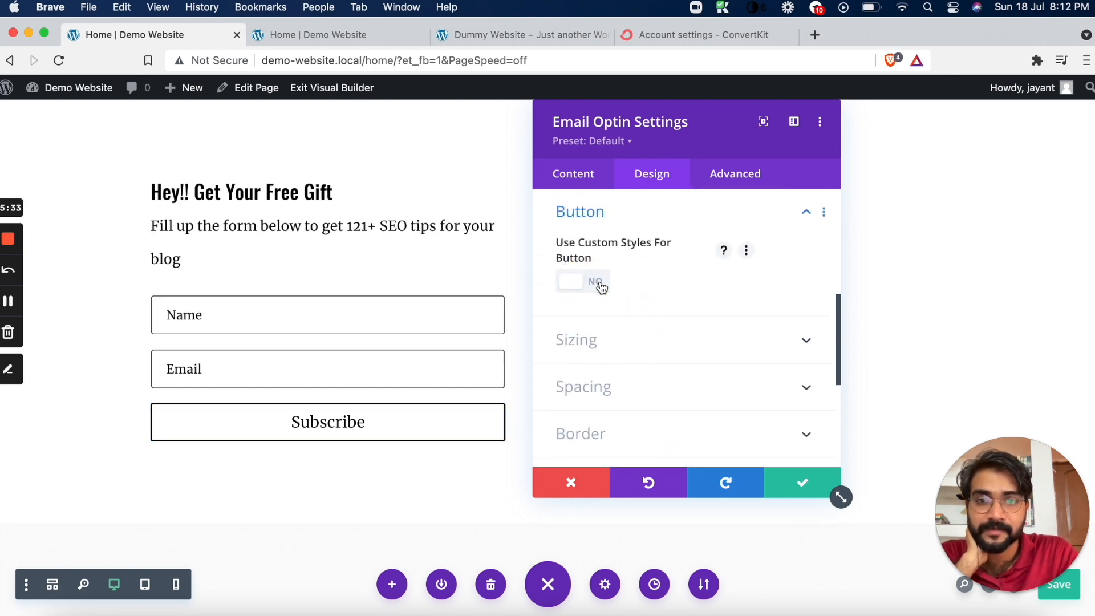
{"action": "left_click", "coordinate": [597, 285]}
{"action": "left_click", "coordinate": [596, 285]}
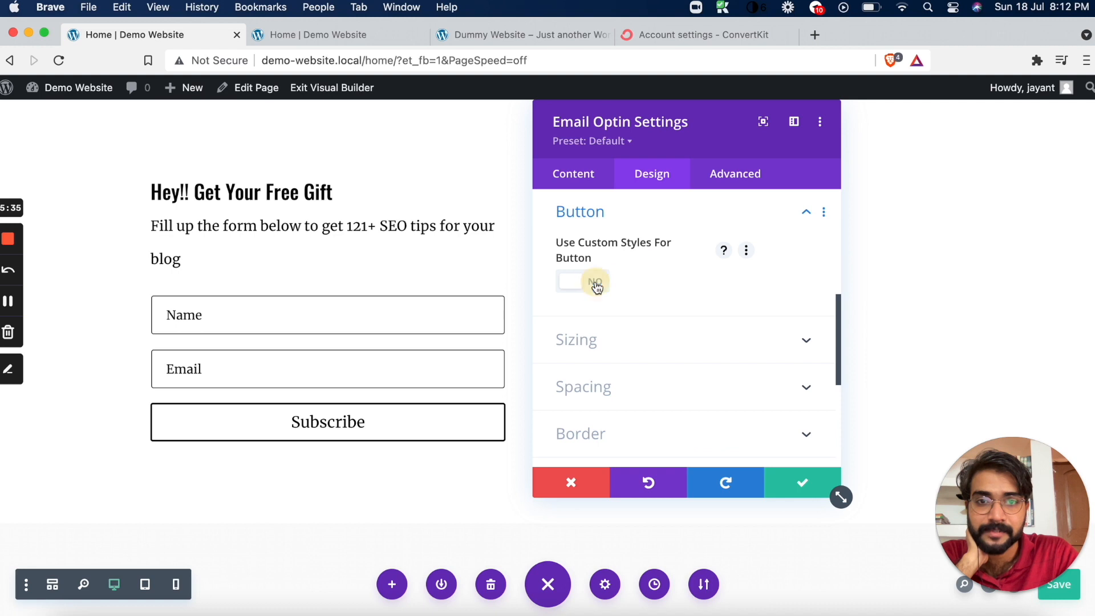
{"action": "left_click", "coordinate": [596, 285]}
{"action": "scroll", "coordinate": [722, 344], "scroll_direction": "down", "scroll_amount": 2}
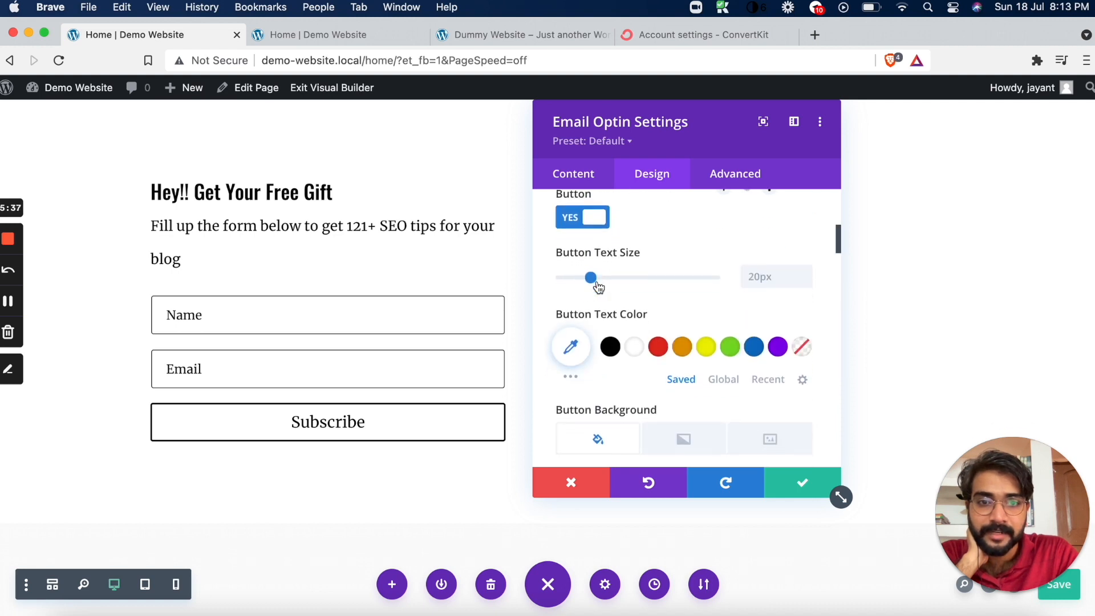
{"action": "left_click", "coordinate": [753, 348]}
Set the Subscribe button's background colour to red #e02b20
{"action": "scroll", "coordinate": [654, 319], "scroll_direction": "down", "scroll_amount": 4}
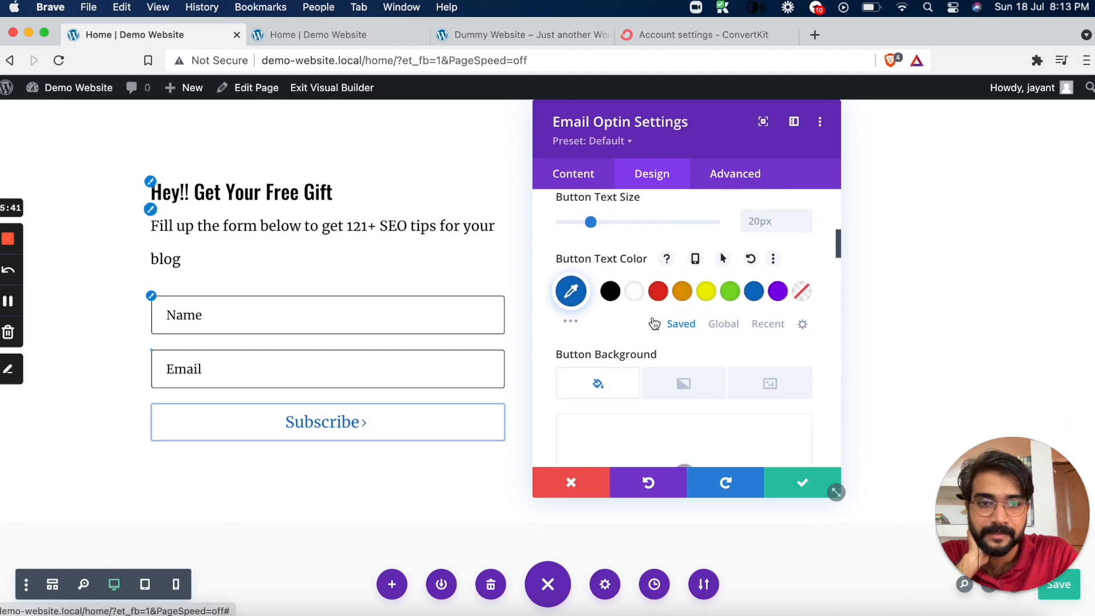
{"action": "scroll", "coordinate": [656, 308], "scroll_direction": "down", "scroll_amount": 2}
{"action": "left_click", "coordinate": [694, 268]}
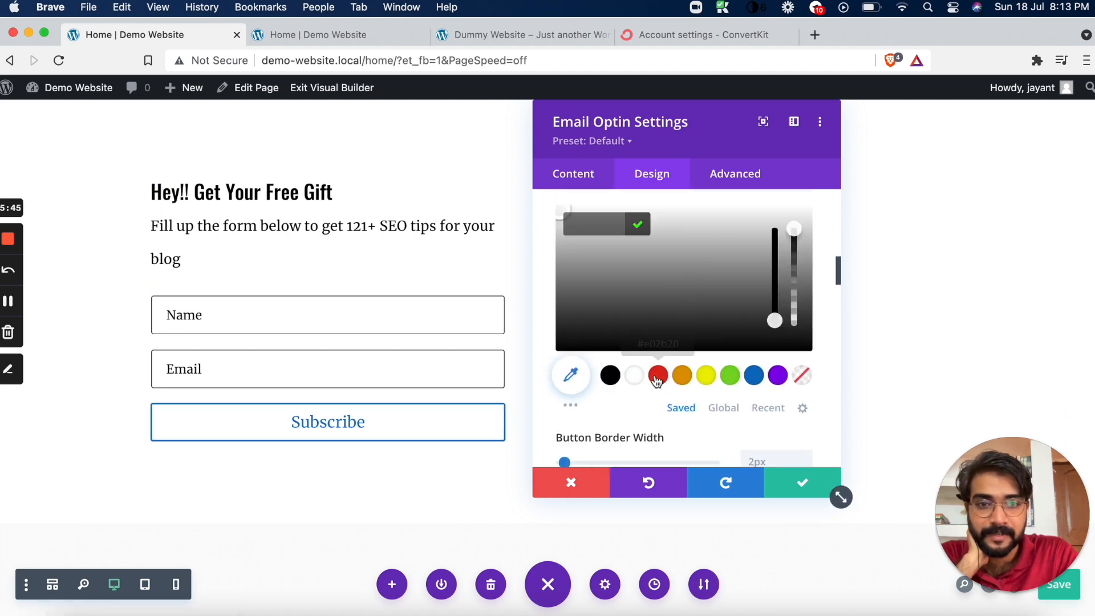
{"action": "left_click", "coordinate": [627, 397]}
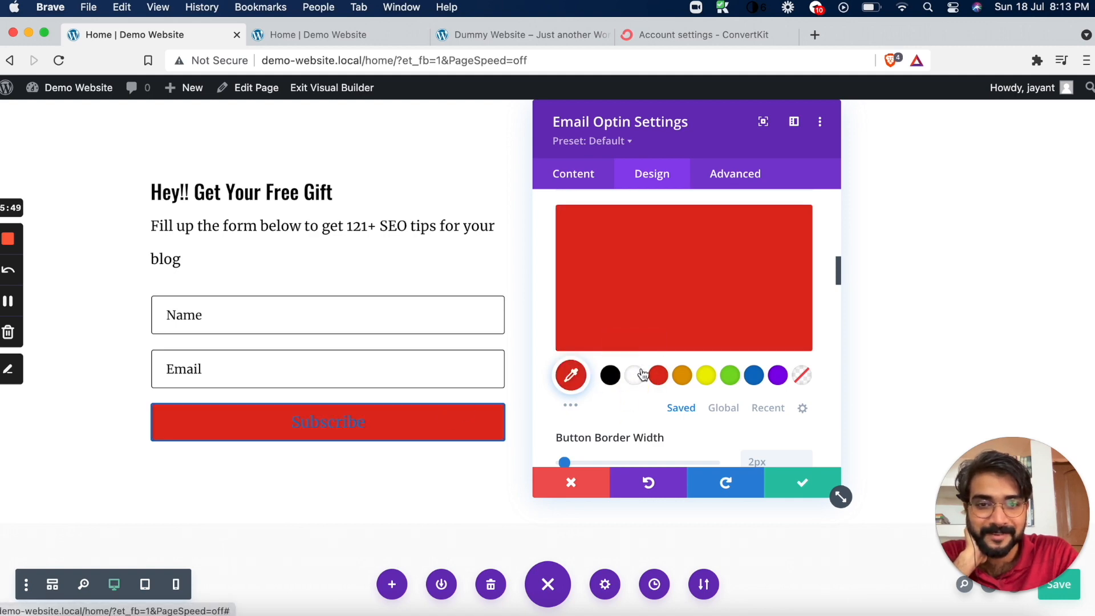
Give the Subscribe button a blue #0c71c3 background with white text and save the Email Optin settings
{"action": "scroll", "coordinate": [644, 373], "scroll_direction": "up", "scroll_amount": 2}
{"action": "left_click", "coordinate": [758, 445]}
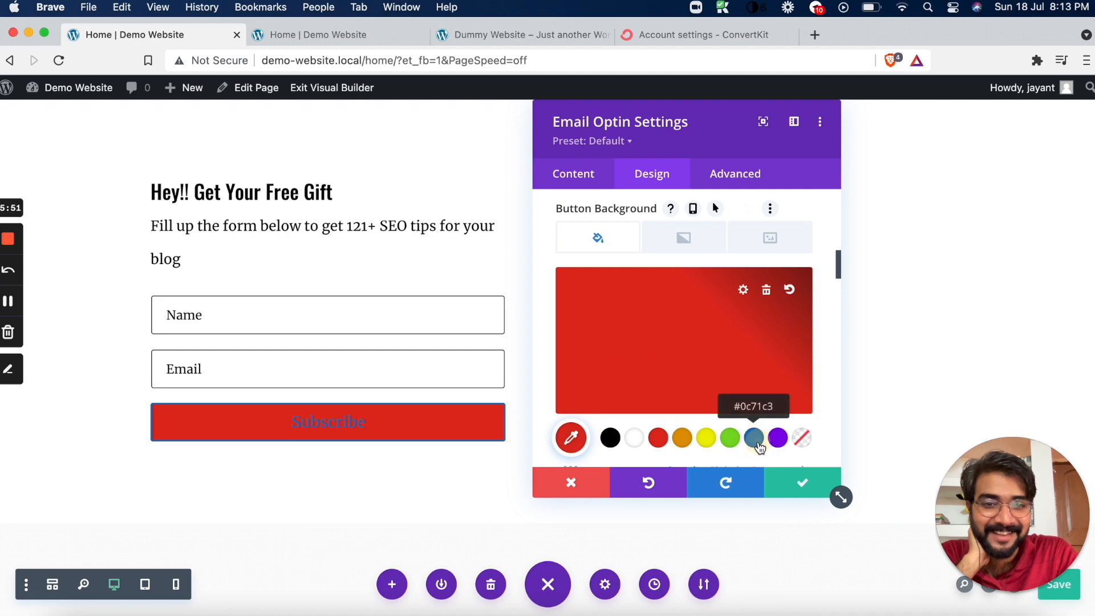
{"action": "scroll", "coordinate": [697, 326], "scroll_direction": "up", "scroll_amount": 3}
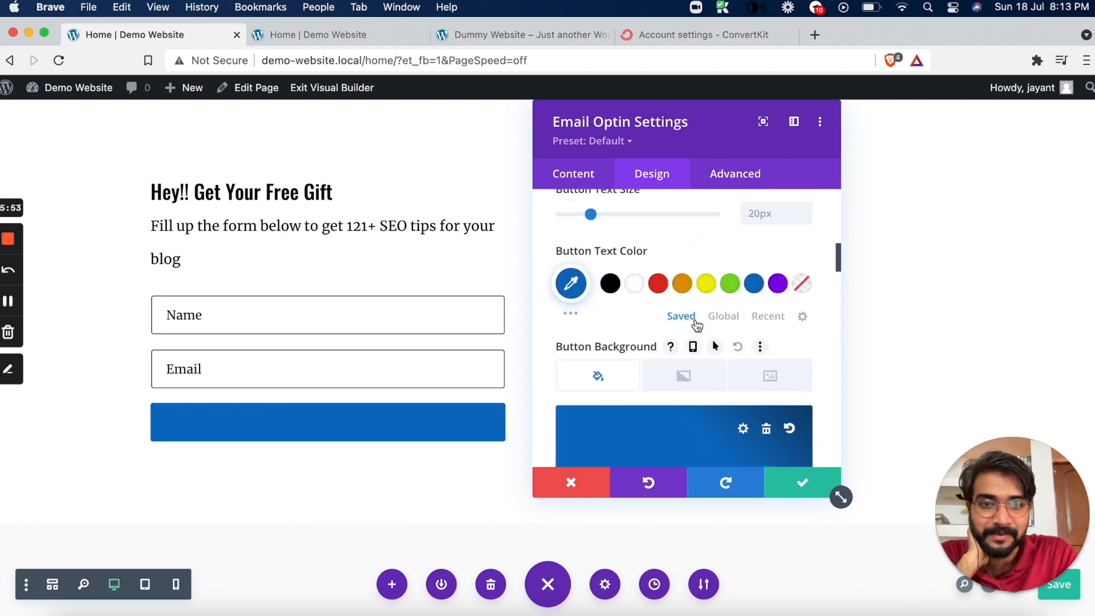
{"action": "left_click", "coordinate": [644, 297]}
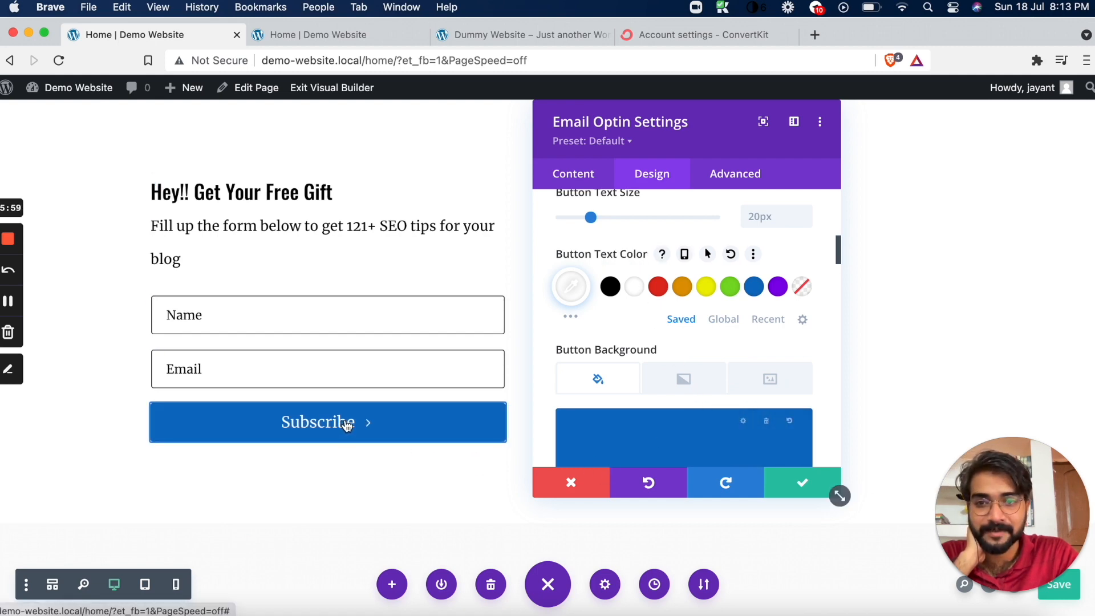
{"action": "left_click", "coordinate": [802, 482]}
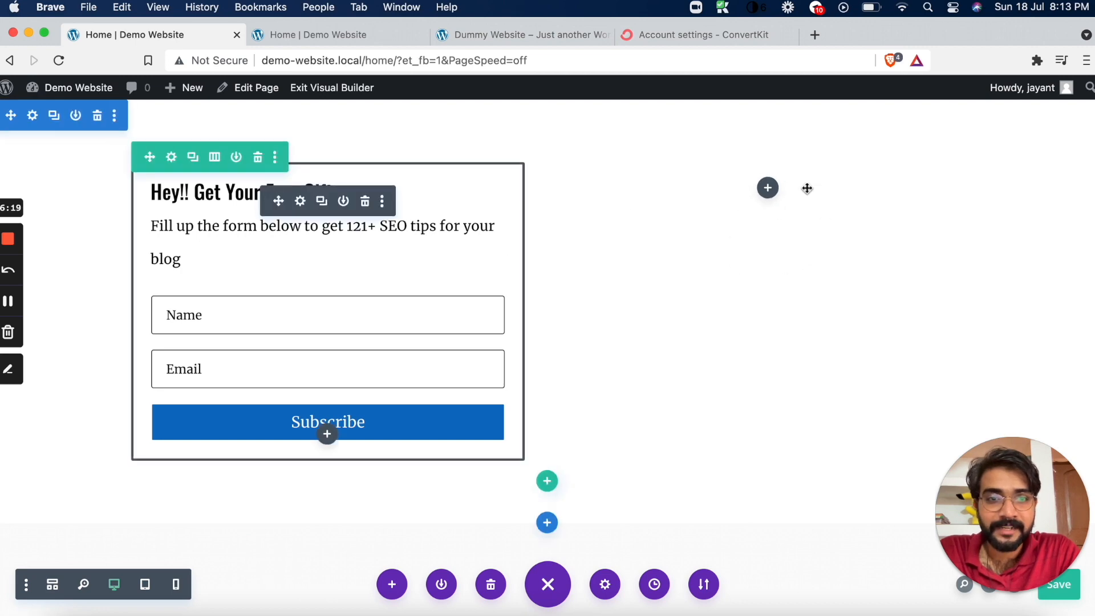
Close the ConvertKit account settings page and open the undraw.co illustrations library in a new browser tab
{"action": "left_click", "coordinate": [749, 36]}
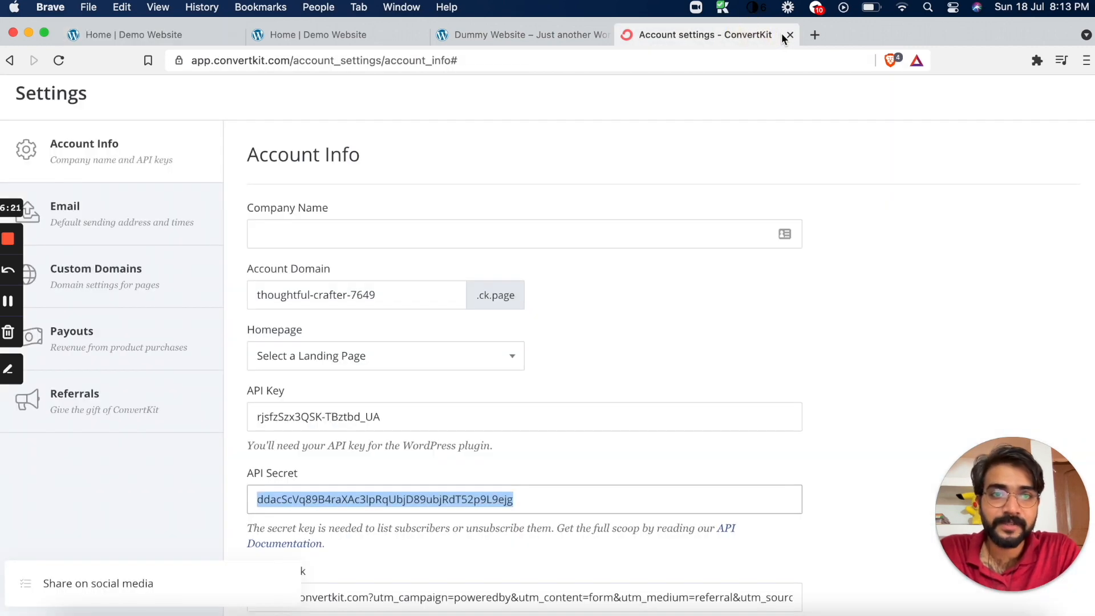
{"action": "left_click", "coordinate": [789, 36]}
{"action": "left_click", "coordinate": [629, 35]}
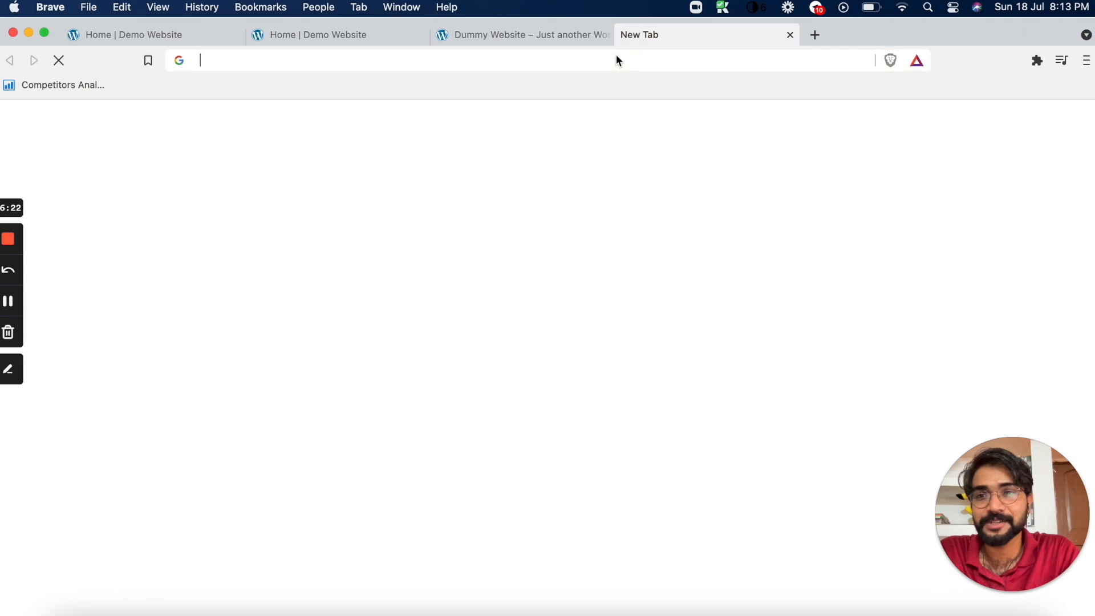
{"action": "left_click", "coordinate": [618, 60]}
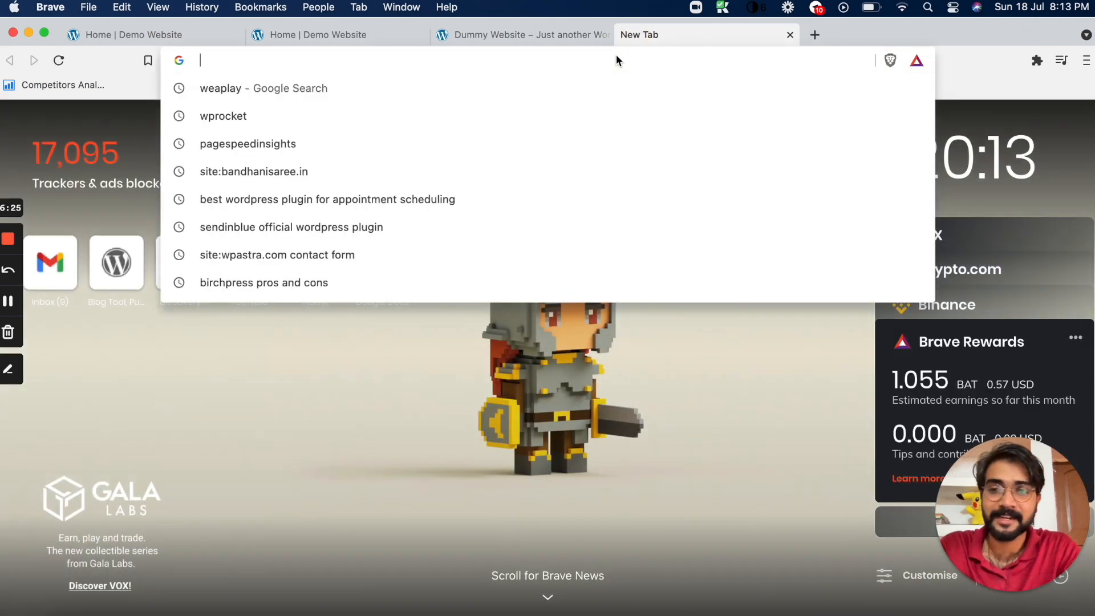
{"action": "type", "text": "undraw.co"}
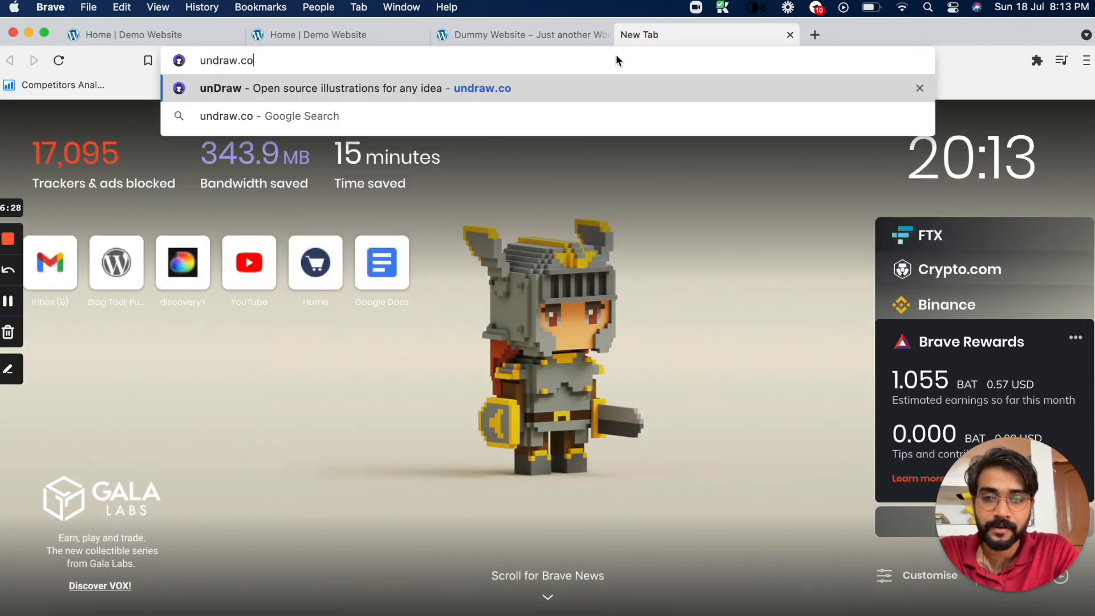
{"action": "key", "text": "Return"}
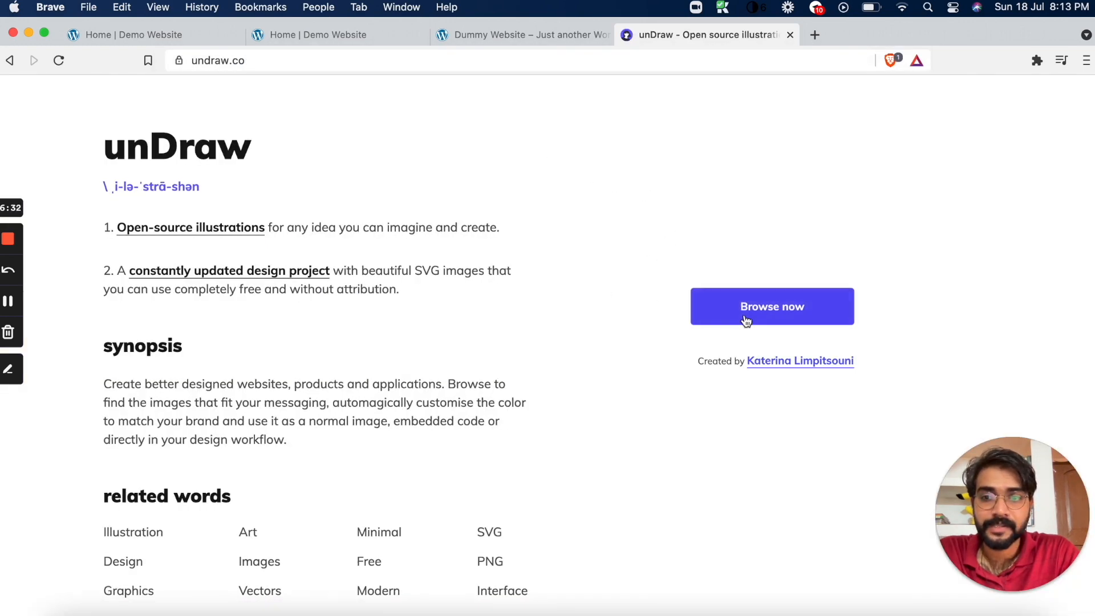
{"action": "left_click", "coordinate": [753, 313]}
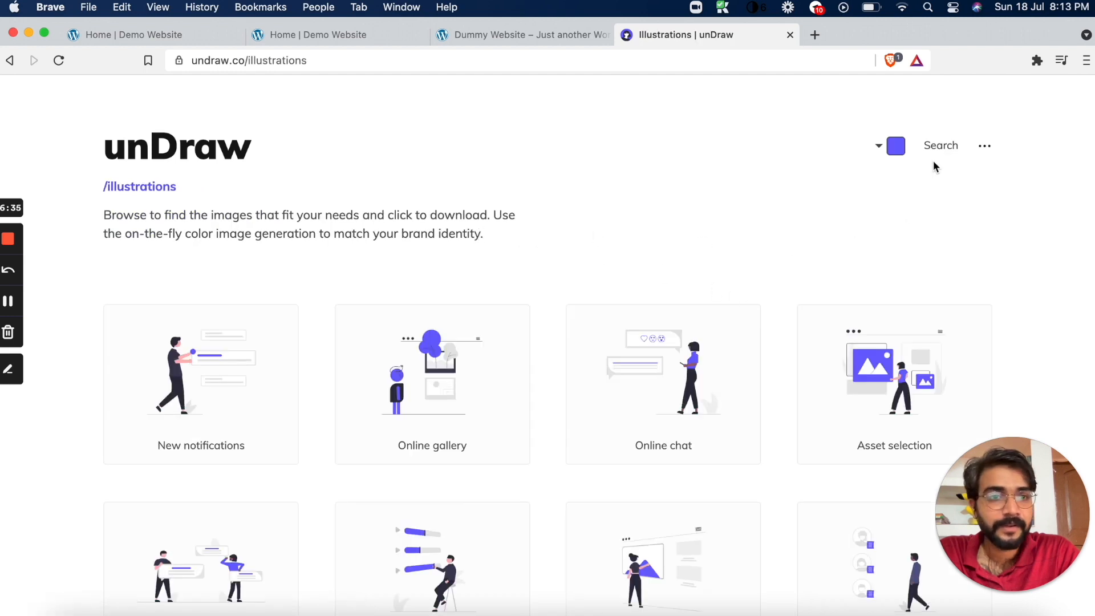
Set the unDraw illustration colour to blue #00B0FF and search the library for SEO
{"action": "left_click", "coordinate": [895, 145]}
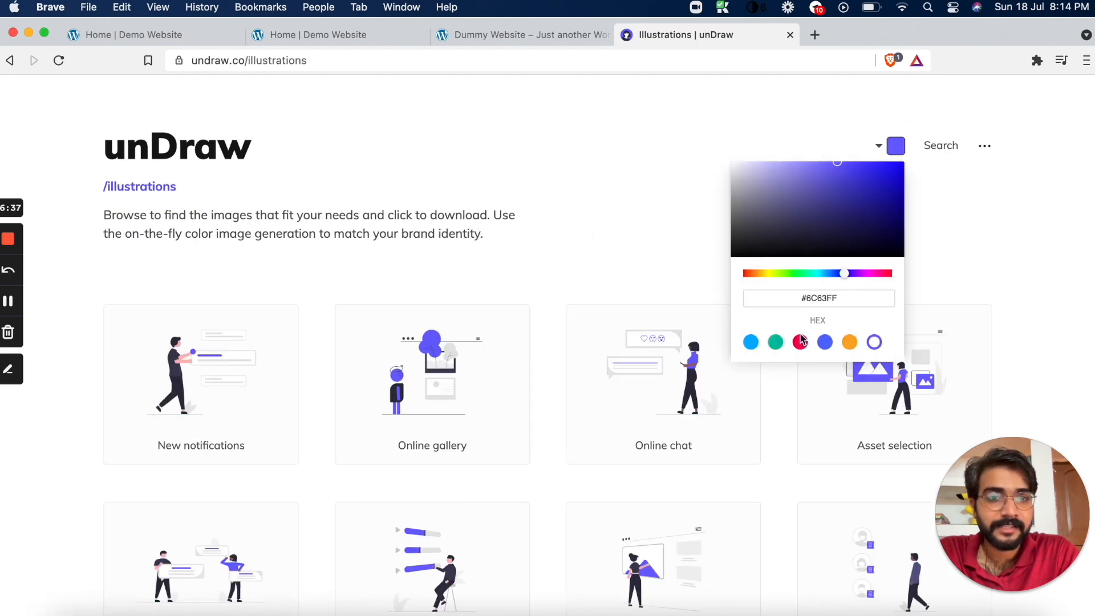
{"action": "left_click", "coordinate": [751, 343]}
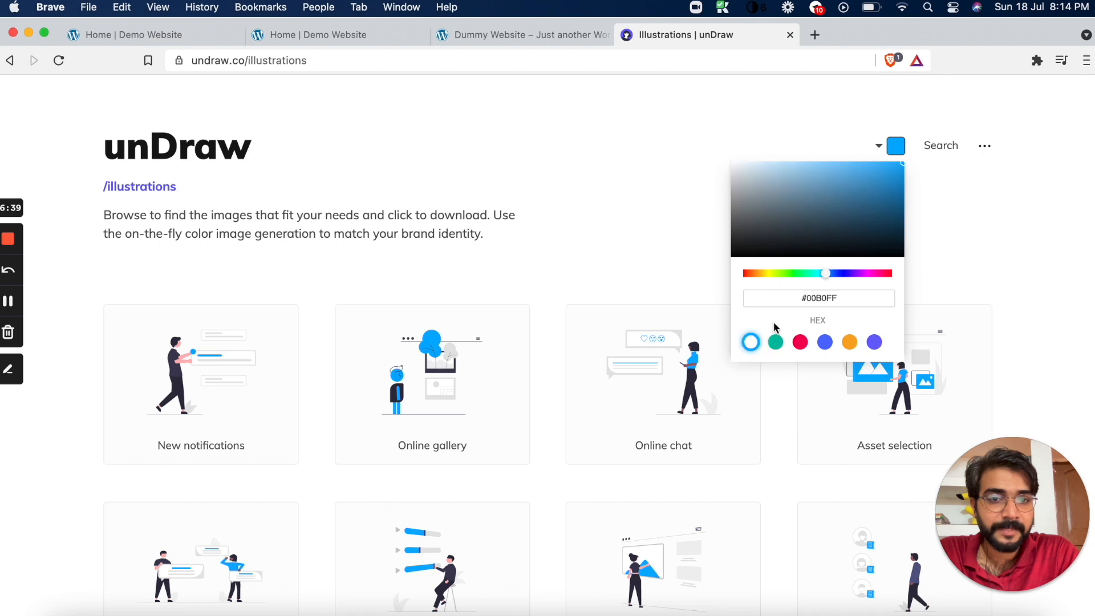
{"action": "left_click", "coordinate": [940, 146]}
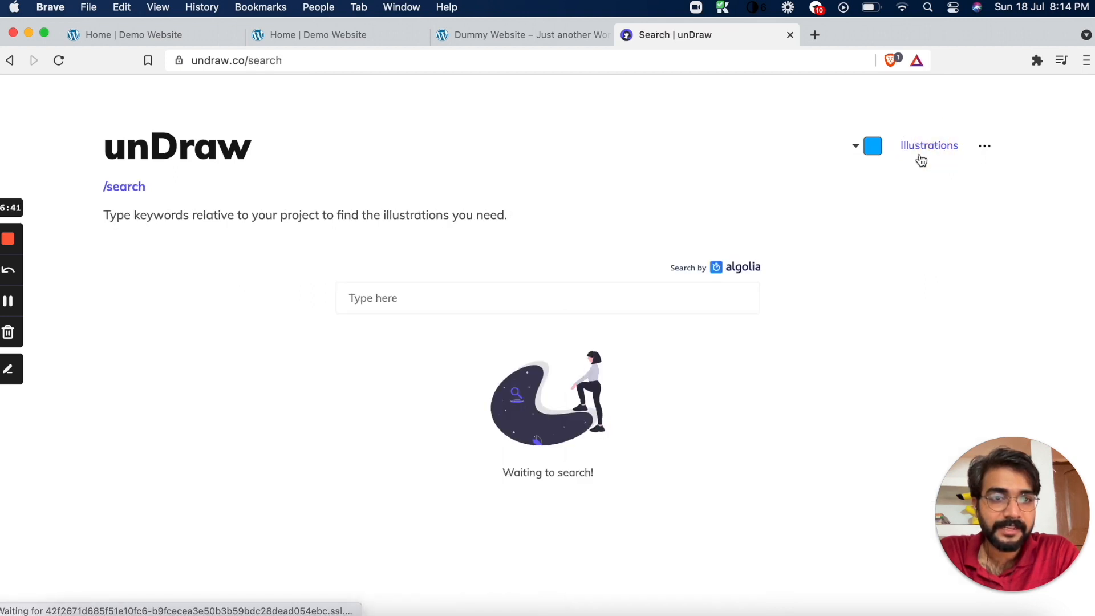
{"action": "type", "text": "SEo"}
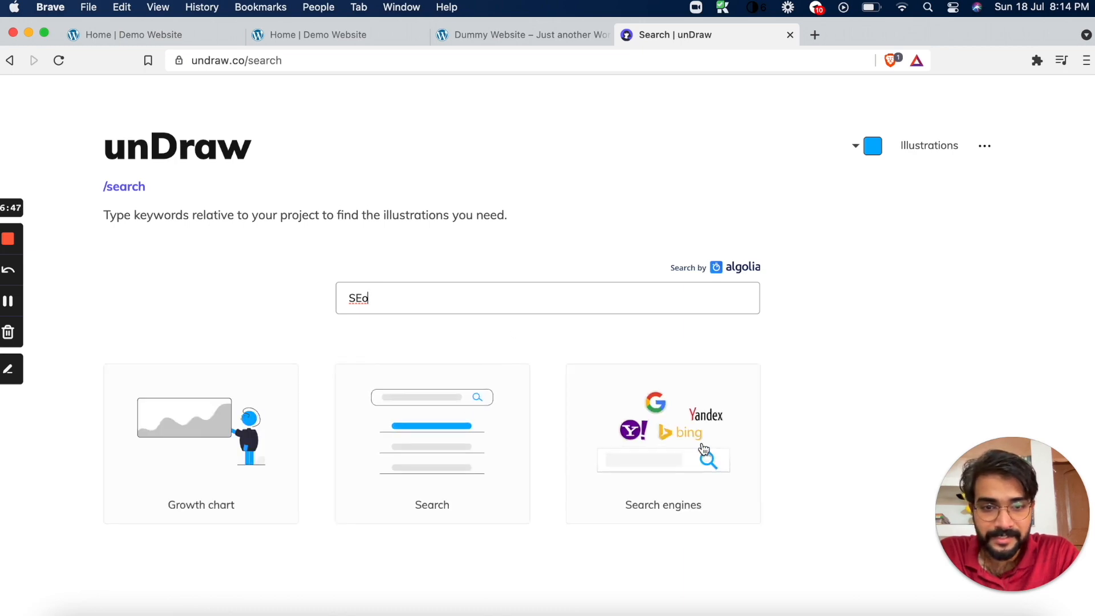
Download the Search engines illustration as a PNG image to the Downloads folder
{"action": "left_click", "coordinate": [665, 432]}
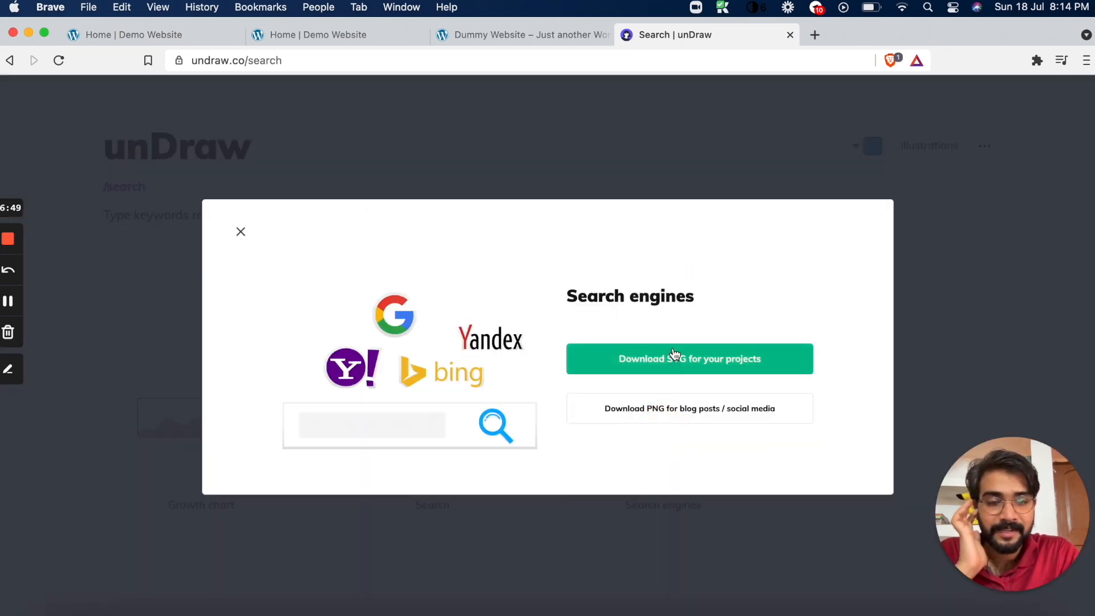
{"action": "left_click", "coordinate": [656, 417]}
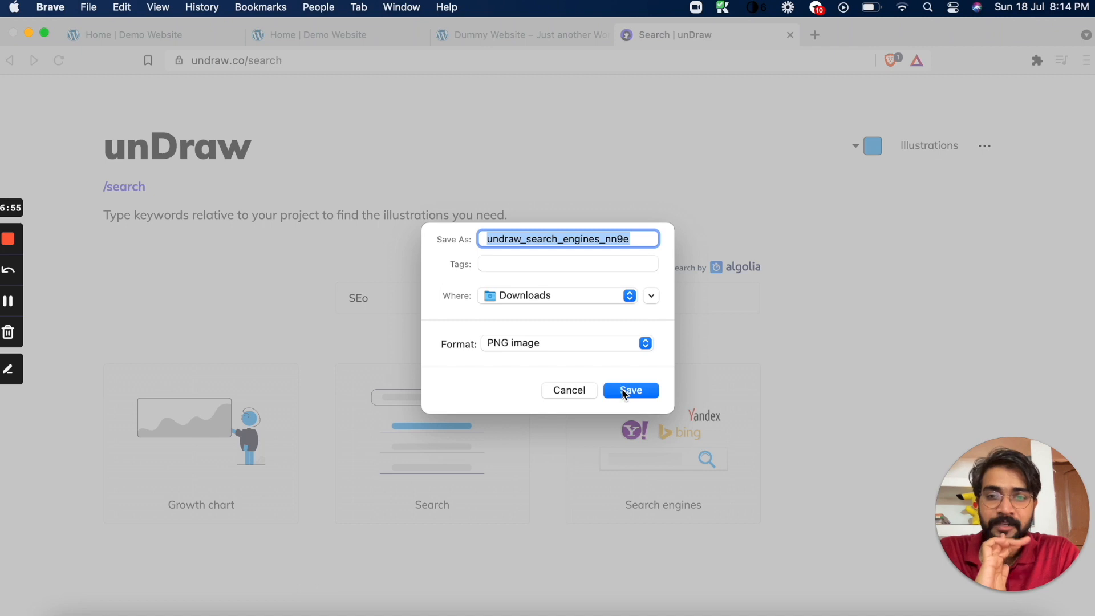
{"action": "left_click", "coordinate": [623, 392]}
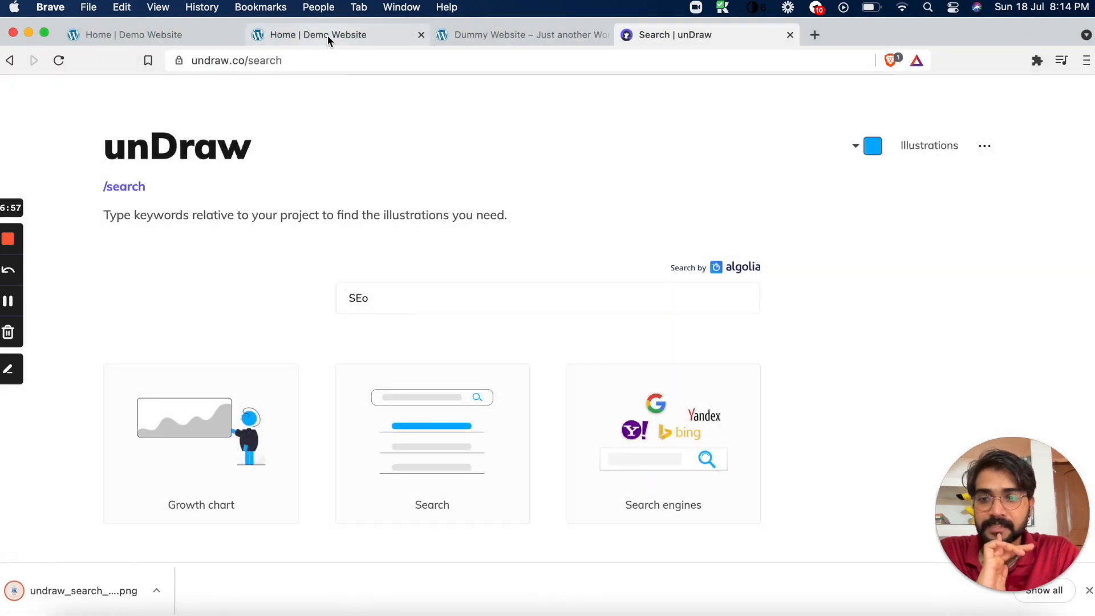
Return to the Home page in the Divi builder and add an Image module to the empty column beside the form
{"action": "left_click", "coordinate": [328, 36]}
{"action": "left_click", "coordinate": [134, 31]}
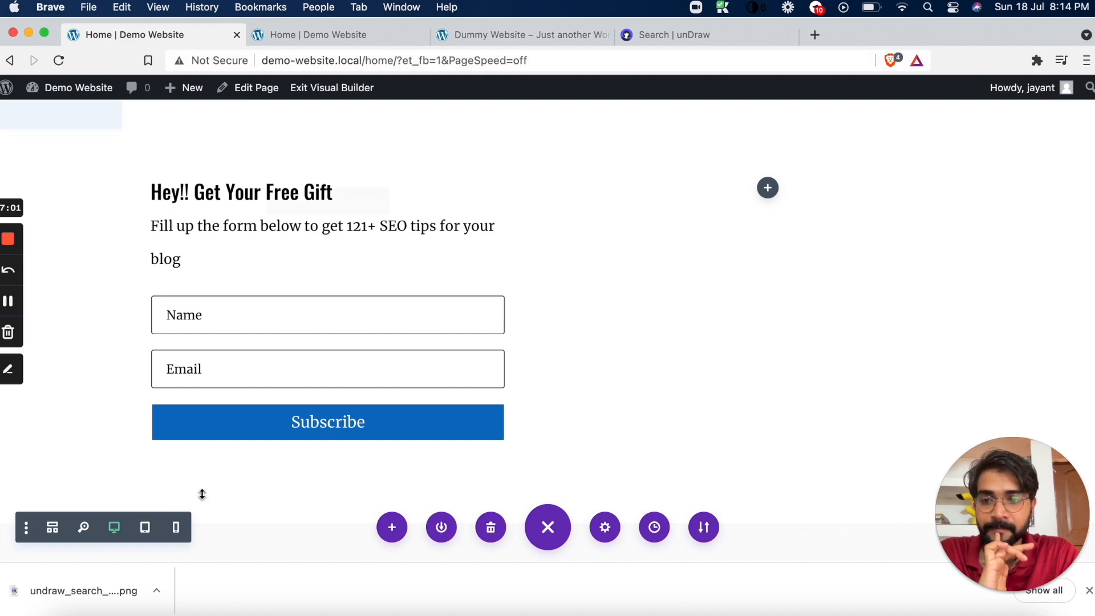
{"action": "left_click", "coordinate": [768, 188]}
{"action": "type", "text": "im"}
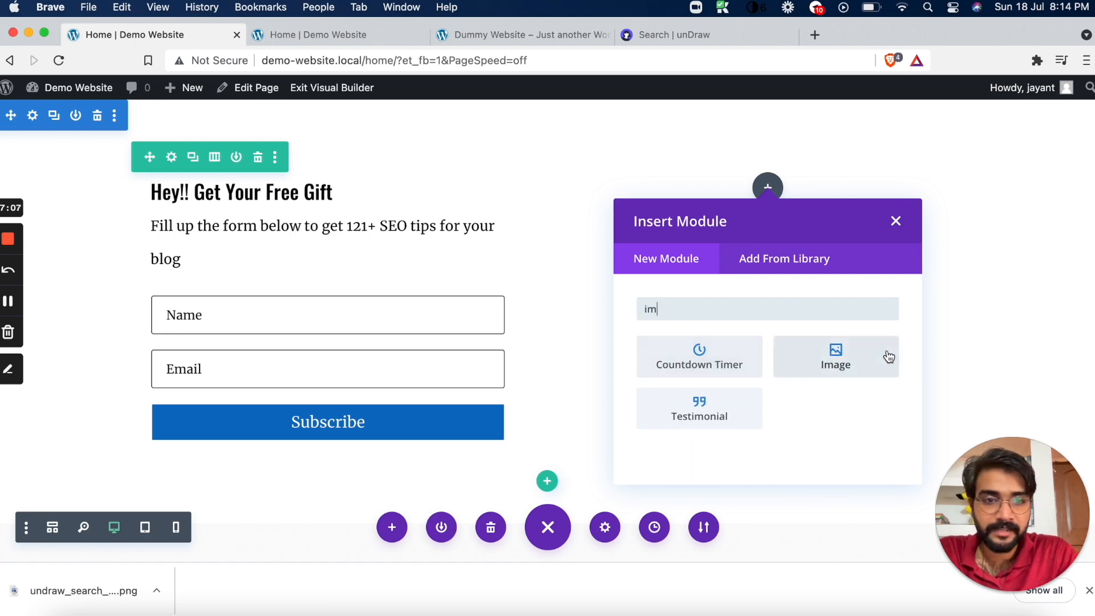
{"action": "left_click", "coordinate": [836, 358]}
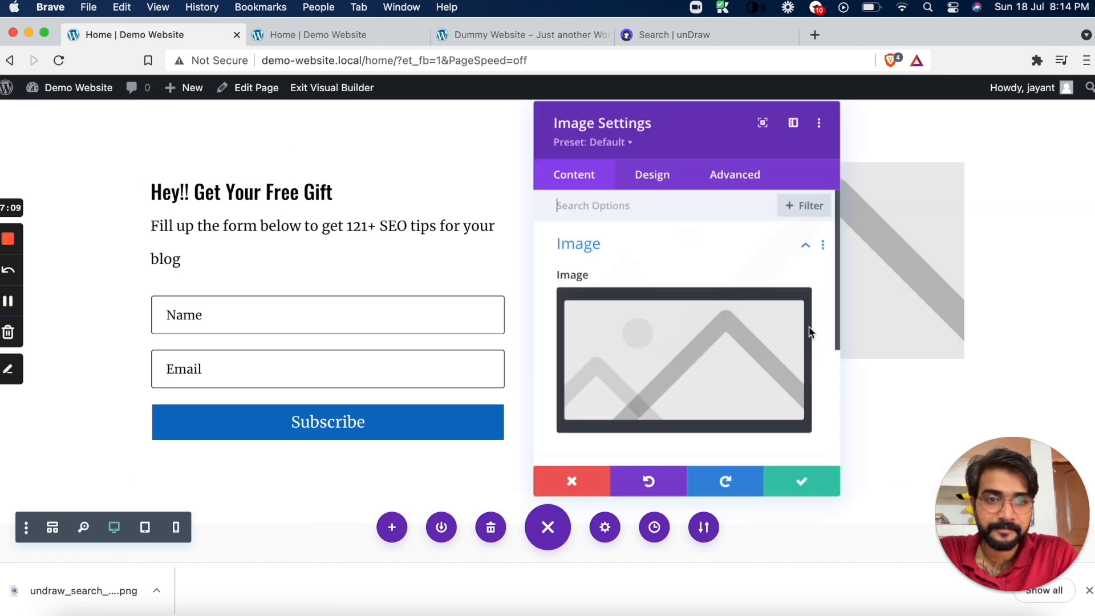
Upload undraw_search_engines_nn9e.png to the media library, use it as the module's image, and save the Image settings
{"action": "left_click", "coordinate": [677, 355]}
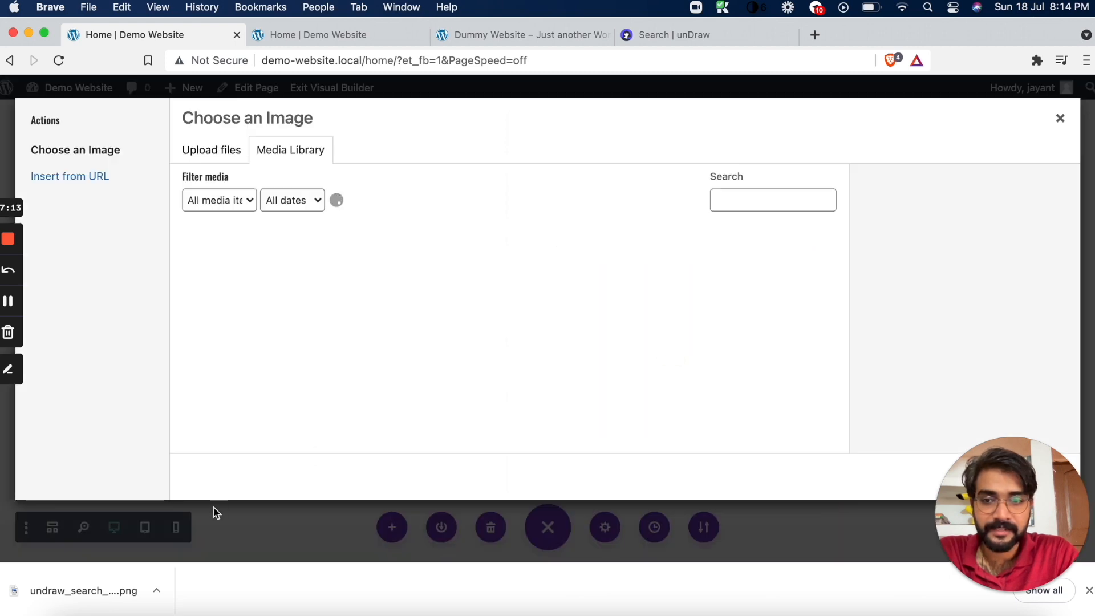
{"action": "left_click", "coordinate": [156, 591]}
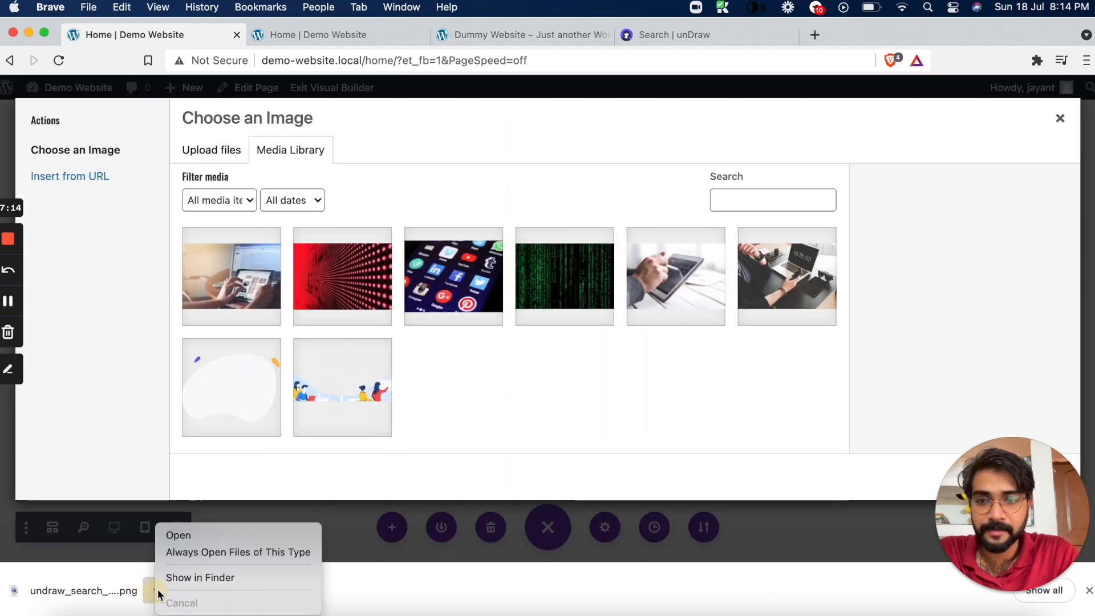
{"action": "left_click", "coordinate": [216, 580]}
{"action": "left_click_drag", "start_coordinate": [818, 136], "coordinate": [486, 353]}
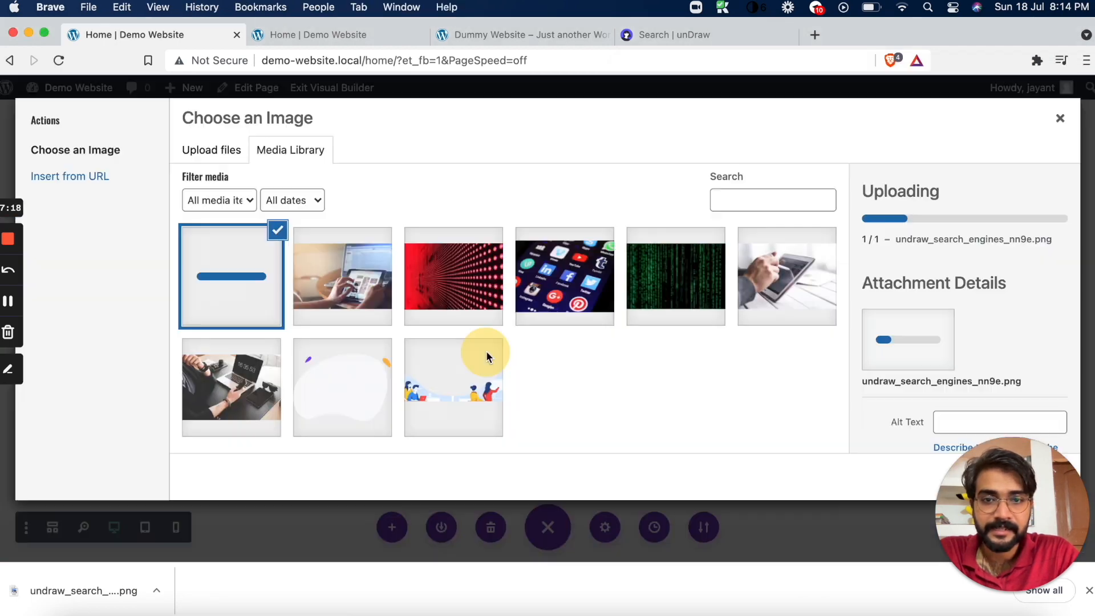
{"action": "left_click_drag", "start_coordinate": [1045, 499], "coordinate": [1040, 562]}
{"action": "left_click", "coordinate": [689, 381]}
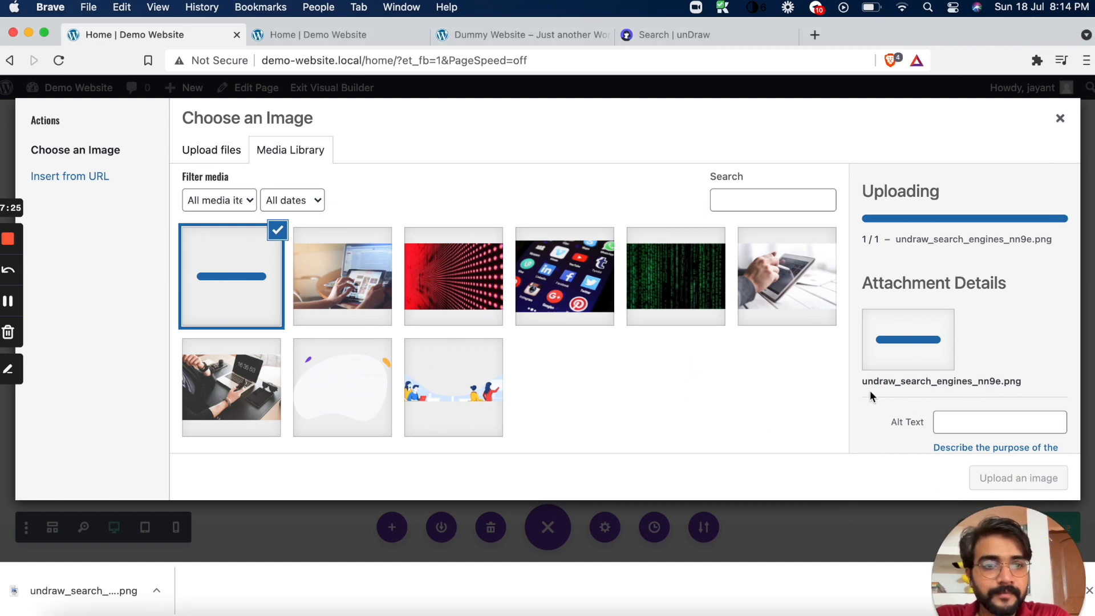
{"action": "left_click", "coordinate": [1024, 477]}
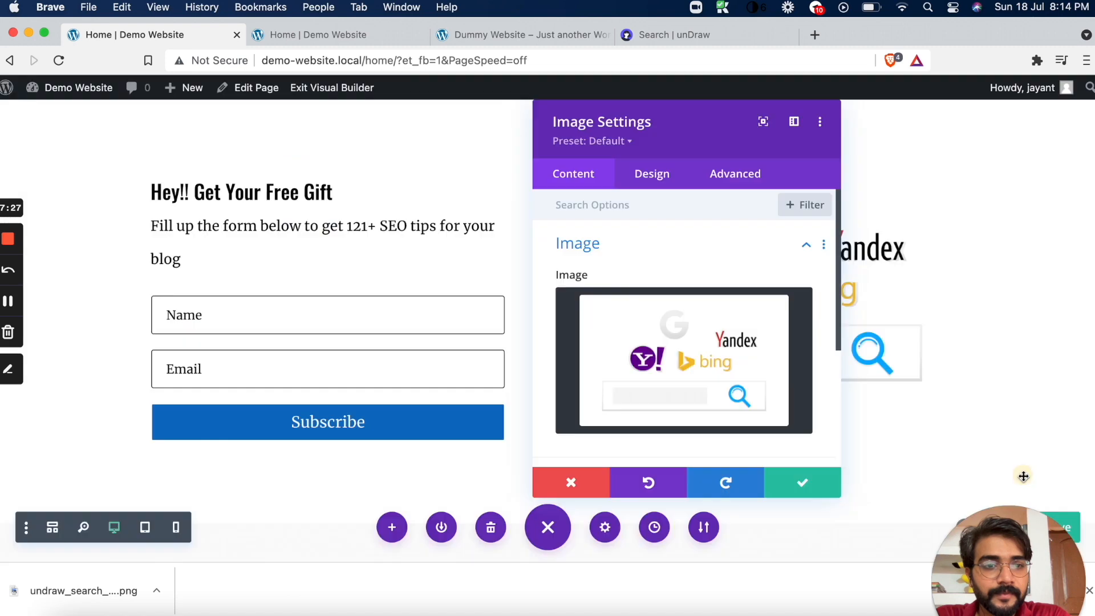
{"action": "left_click", "coordinate": [803, 479]}
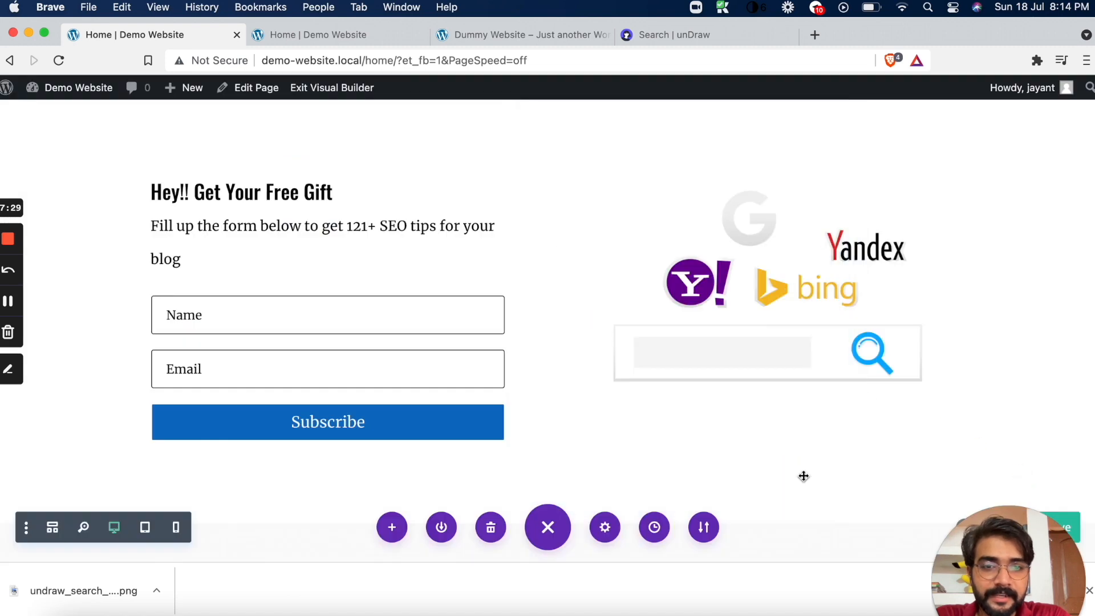
{"action": "scroll", "coordinate": [627, 413], "scroll_direction": "down", "scroll_amount": 1}
{"action": "scroll", "coordinate": [627, 412], "scroll_direction": "up", "scroll_amount": 1}
{"action": "scroll", "coordinate": [627, 413], "scroll_direction": "down", "scroll_amount": 1}
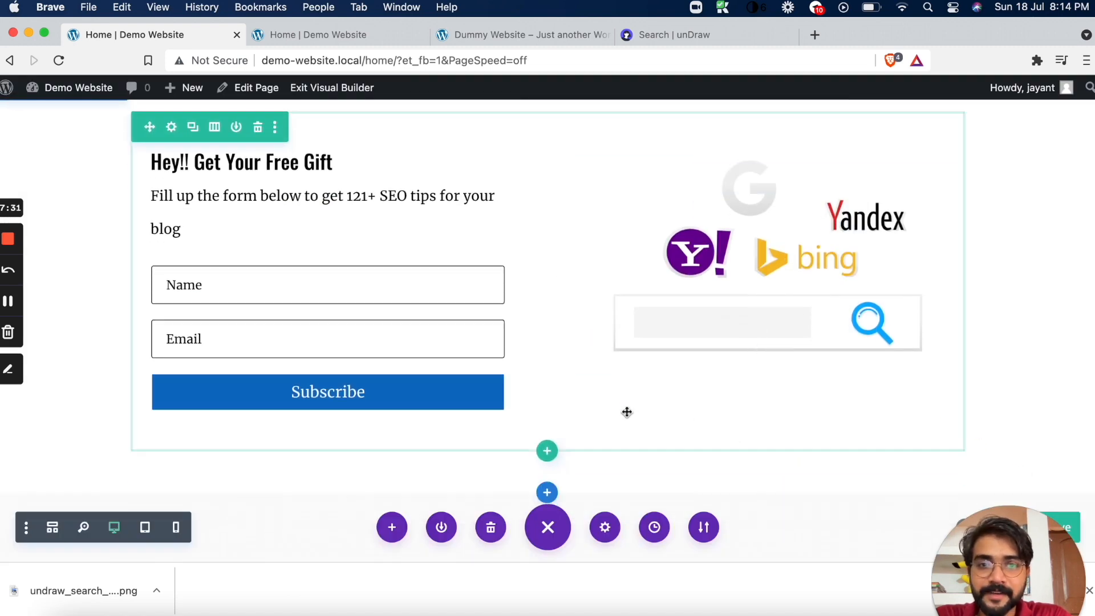
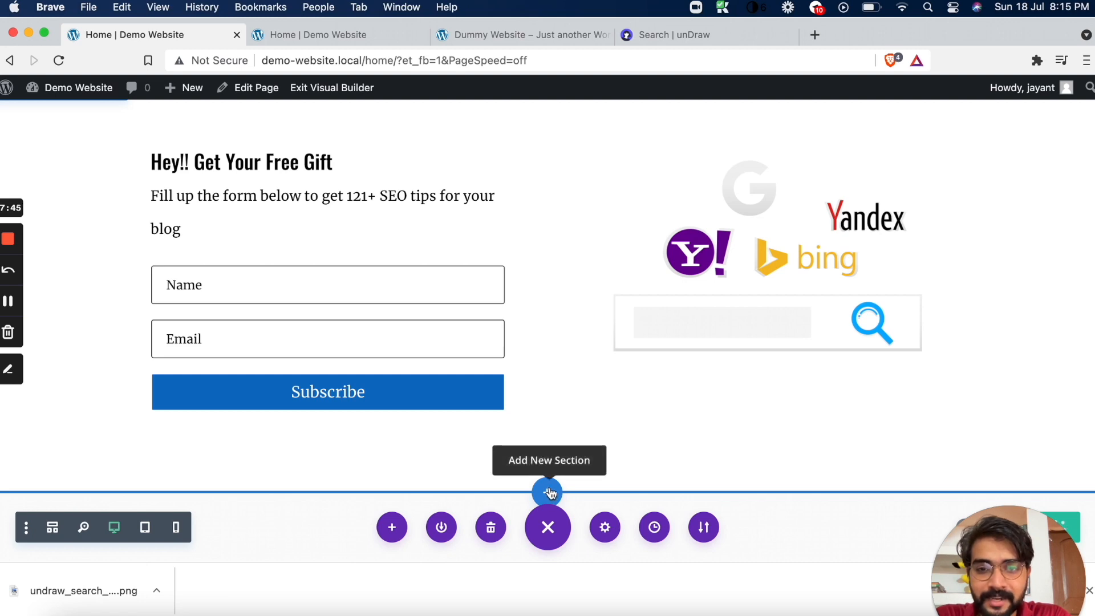
Examine the Dummy Website's home page for how its blog post grid and author sidebar are laid out
{"action": "left_click", "coordinate": [580, 29]}
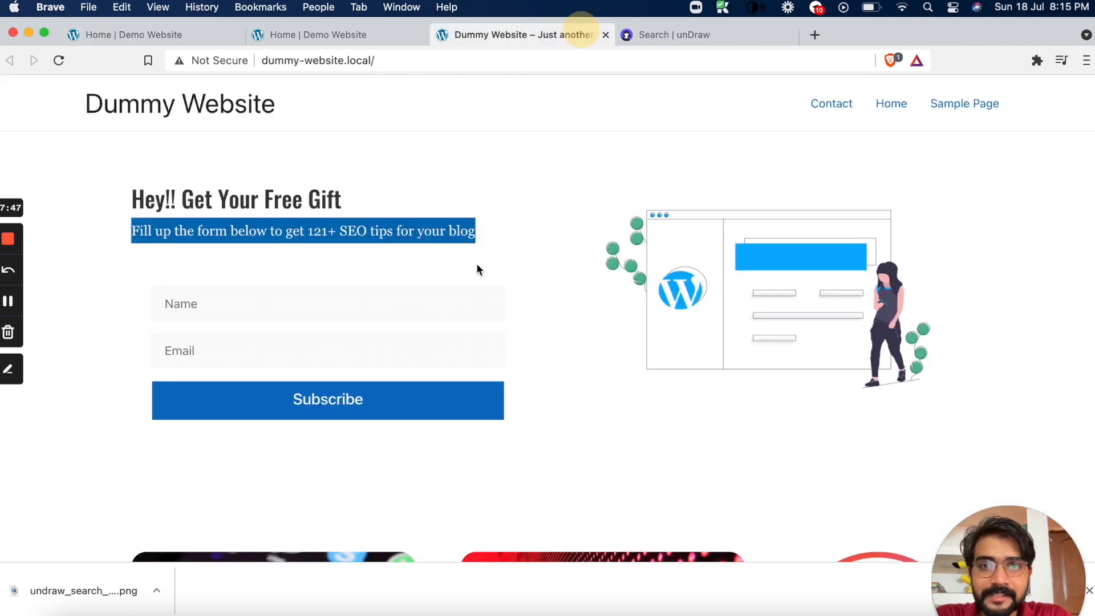
{"action": "scroll", "coordinate": [476, 262], "scroll_direction": "down", "scroll_amount": 5}
{"action": "scroll", "coordinate": [429, 194], "scroll_direction": "down", "scroll_amount": 3}
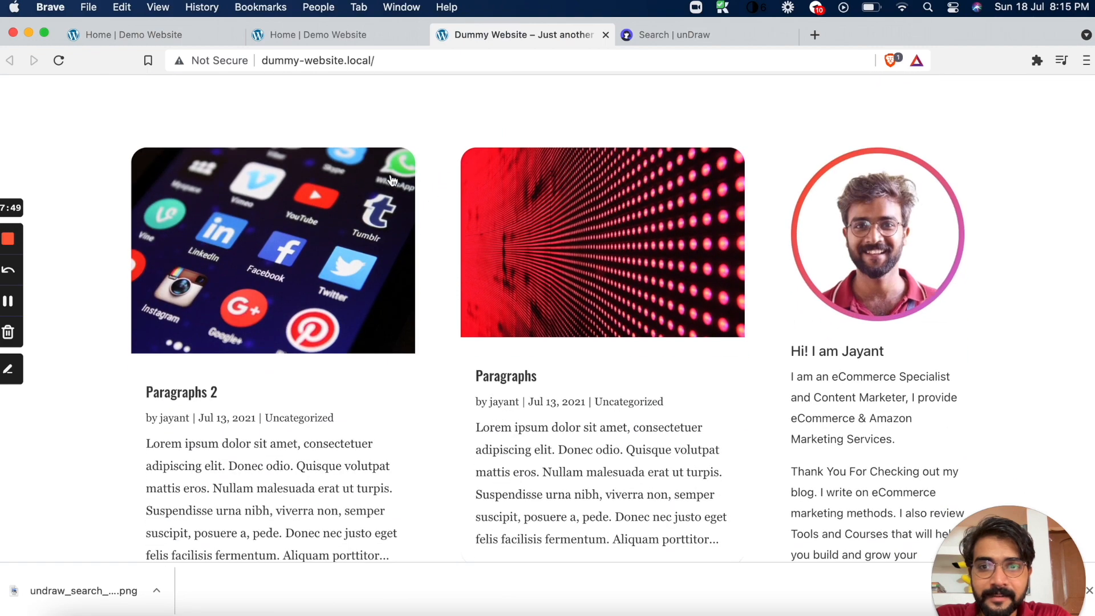
{"action": "scroll", "coordinate": [502, 208], "scroll_direction": "down", "scroll_amount": 6}
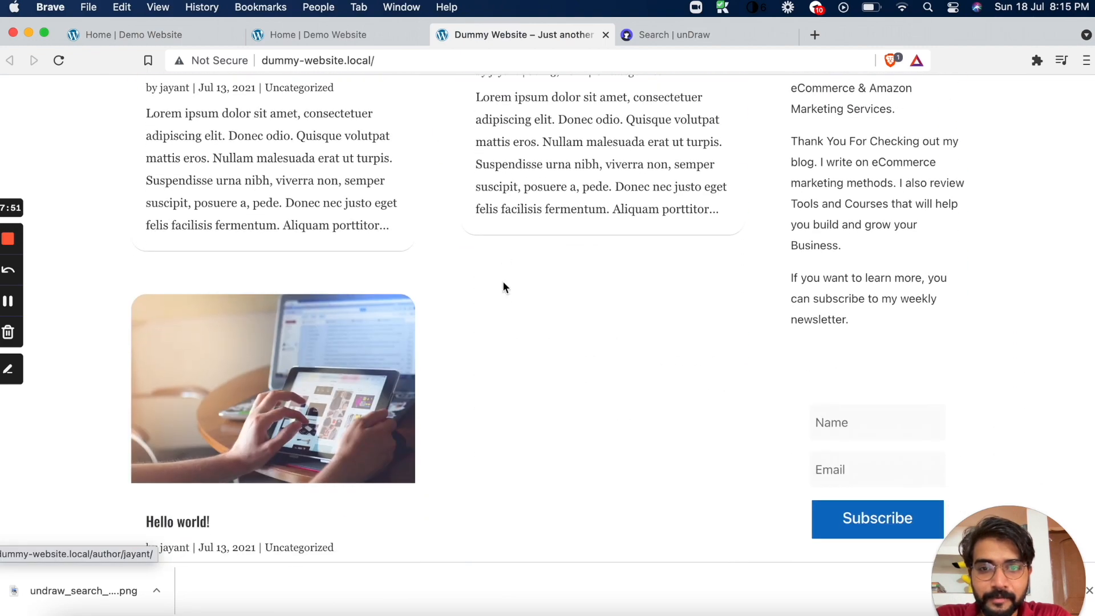
{"action": "scroll", "coordinate": [502, 257], "scroll_direction": "up", "scroll_amount": 5}
{"action": "scroll", "coordinate": [782, 391], "scroll_direction": "down", "scroll_amount": 4}
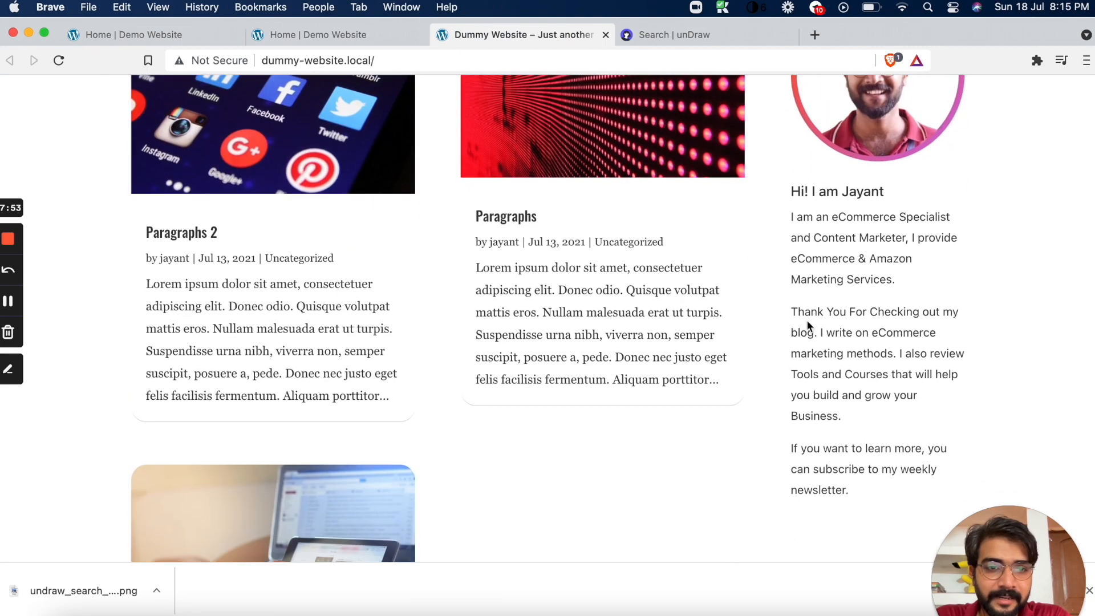
{"action": "scroll", "coordinate": [815, 328], "scroll_direction": "up", "scroll_amount": 6}
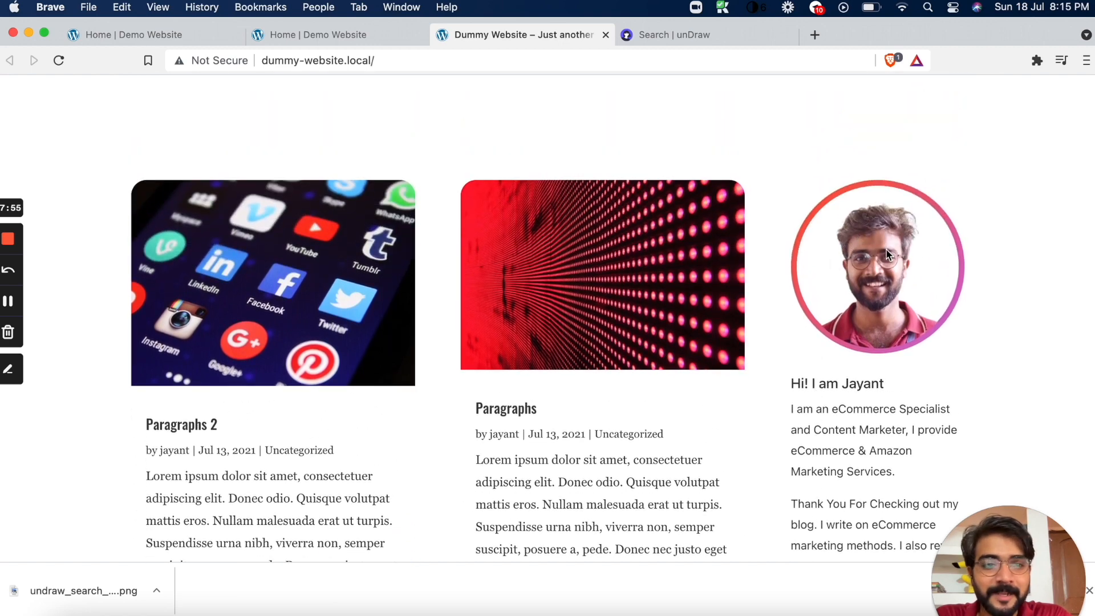
Return to the Divi builder and add a Regular section below the form section with a two-thirds / one-third column row
{"action": "left_click", "coordinate": [179, 29]}
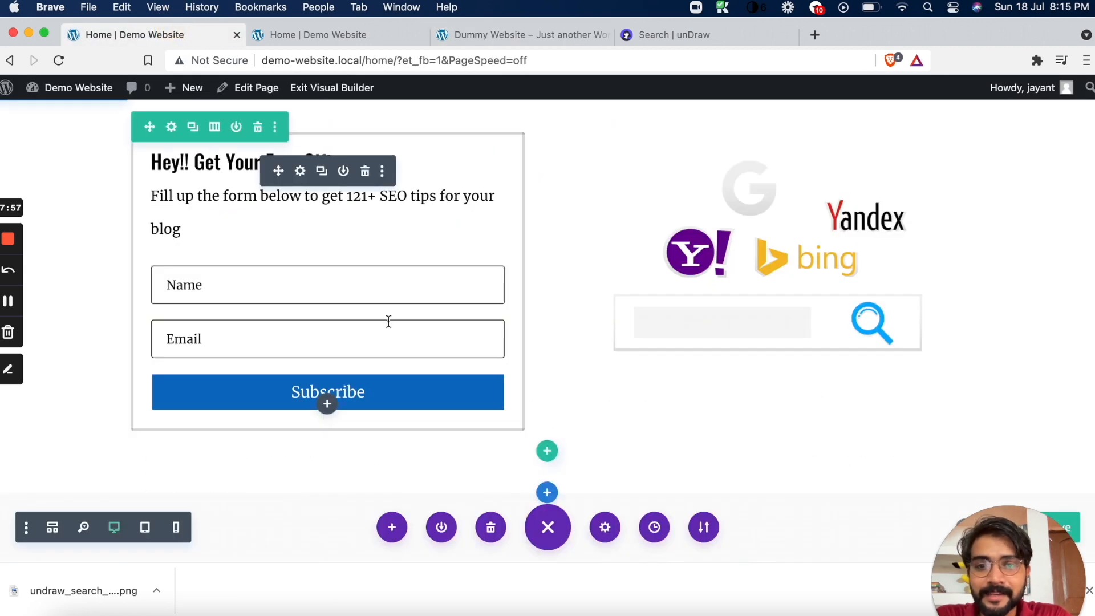
{"action": "left_click", "coordinate": [547, 493]}
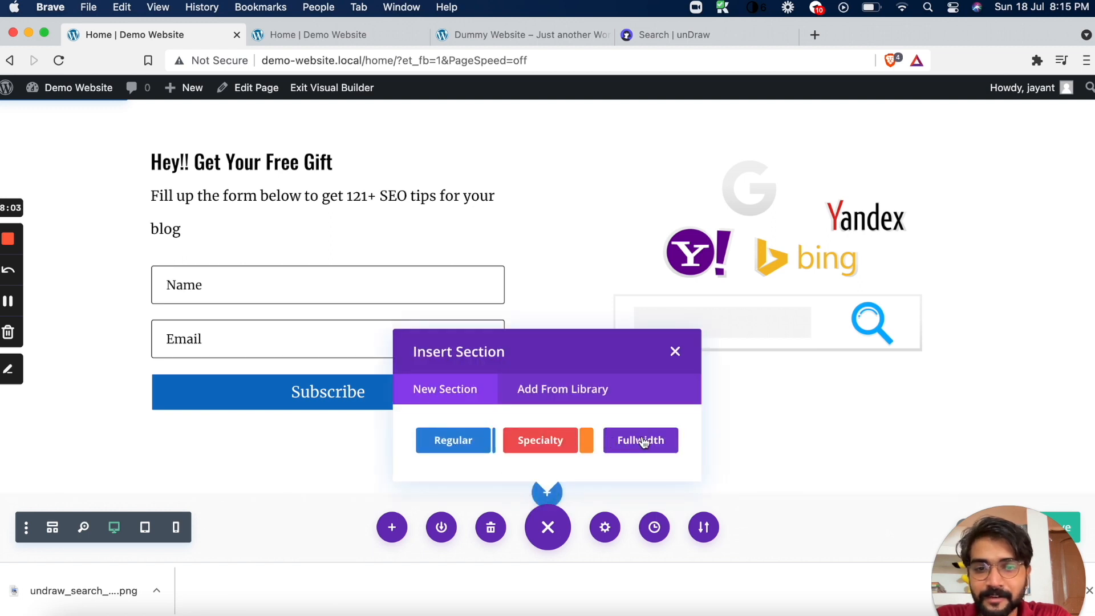
{"action": "left_click", "coordinate": [465, 445]}
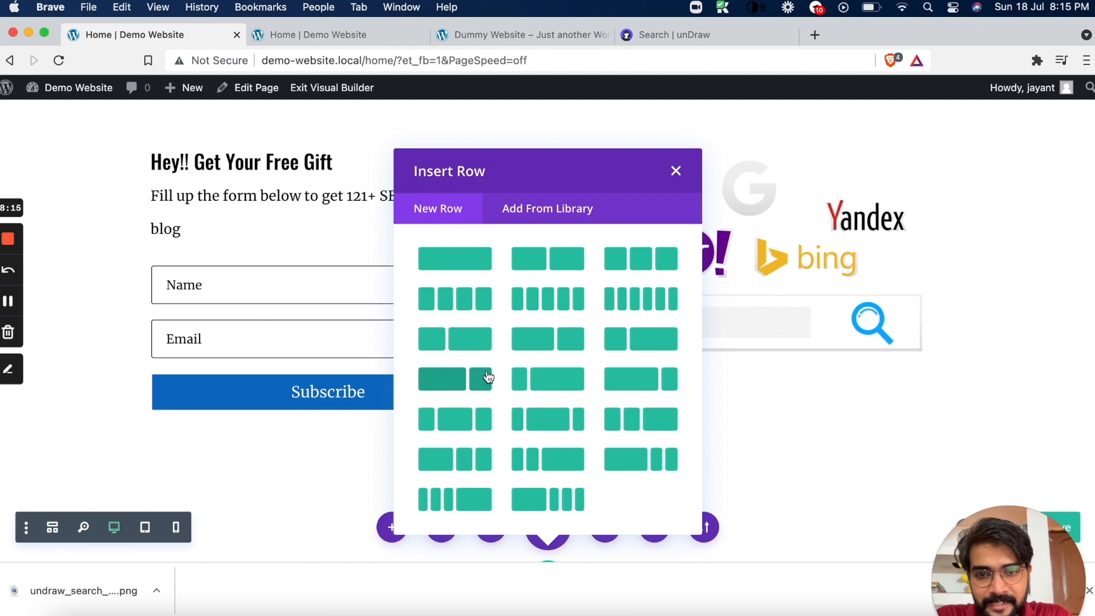
{"action": "left_click", "coordinate": [456, 381]}
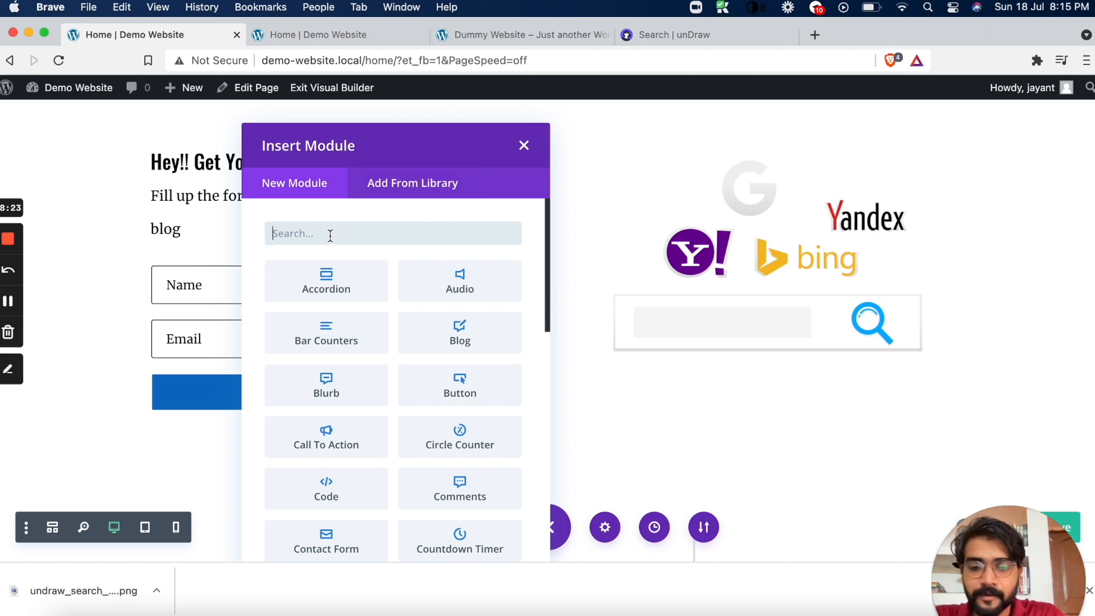
Insert a Blog module into the wide column of the new row
{"action": "type", "text": "blog"}
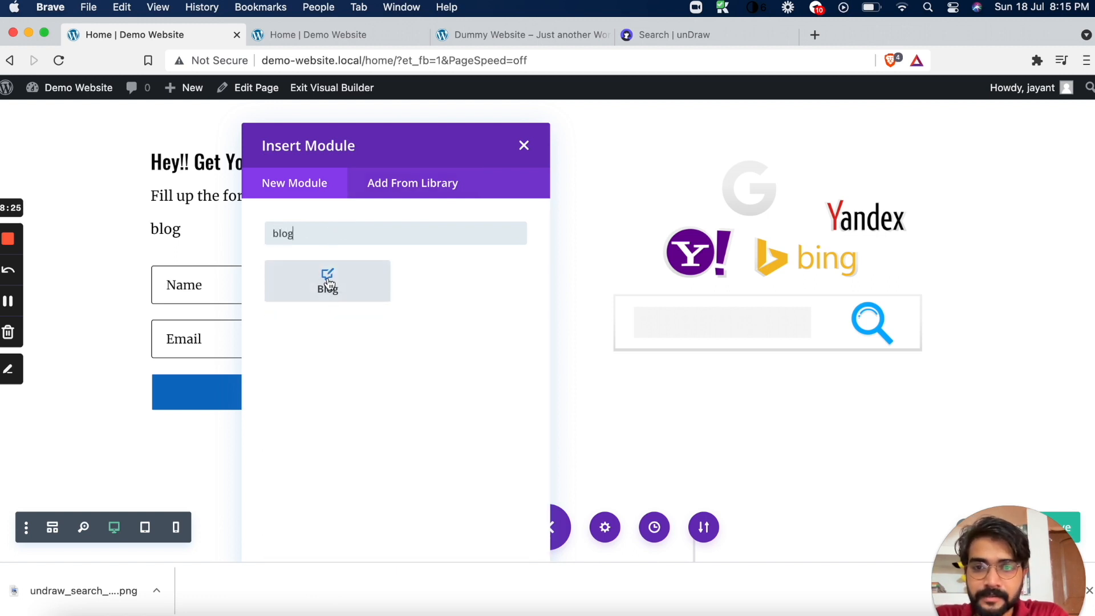
{"action": "left_click", "coordinate": [326, 284]}
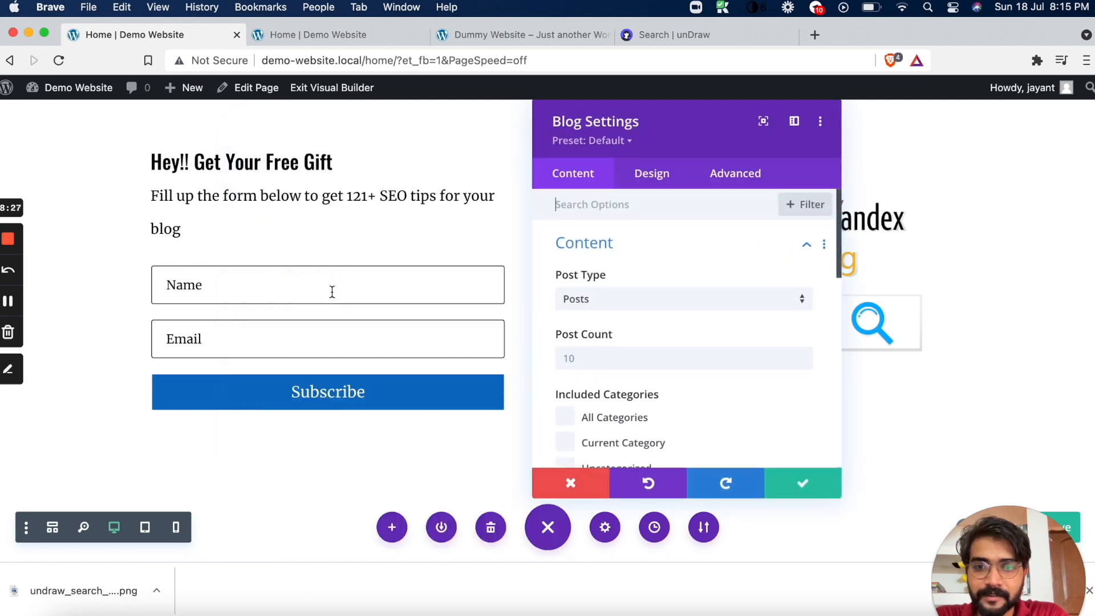
{"action": "left_click", "coordinate": [801, 484]}
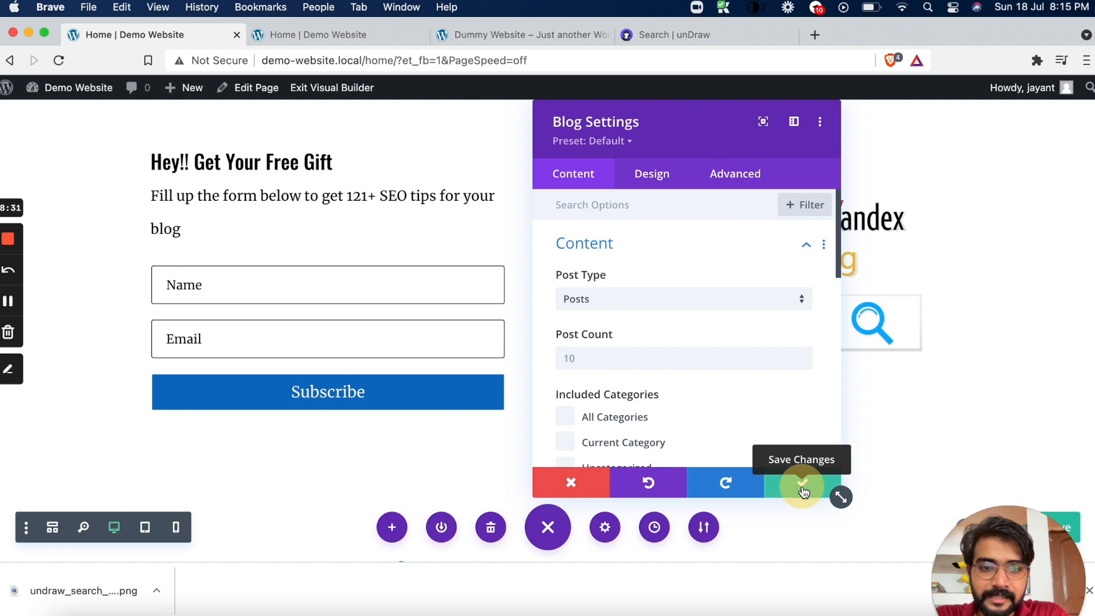
{"action": "scroll", "coordinate": [908, 338], "scroll_direction": "down", "scroll_amount": 3}
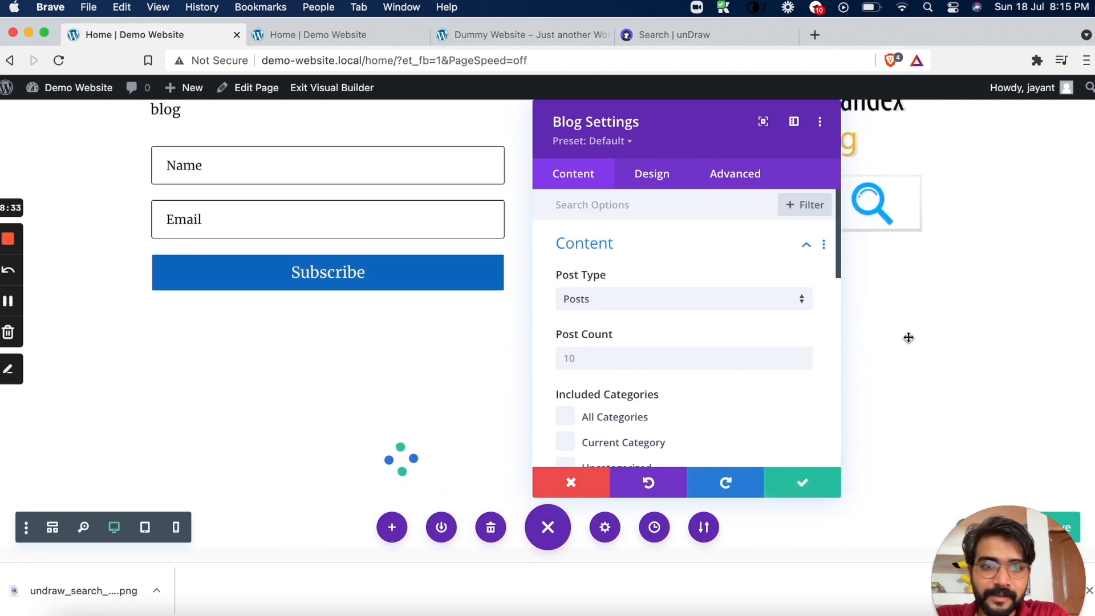
{"action": "left_click", "coordinate": [806, 484]}
Review the Blog module's content options and the post listing it previews on the page
{"action": "scroll", "coordinate": [654, 285], "scroll_direction": "down", "scroll_amount": 2}
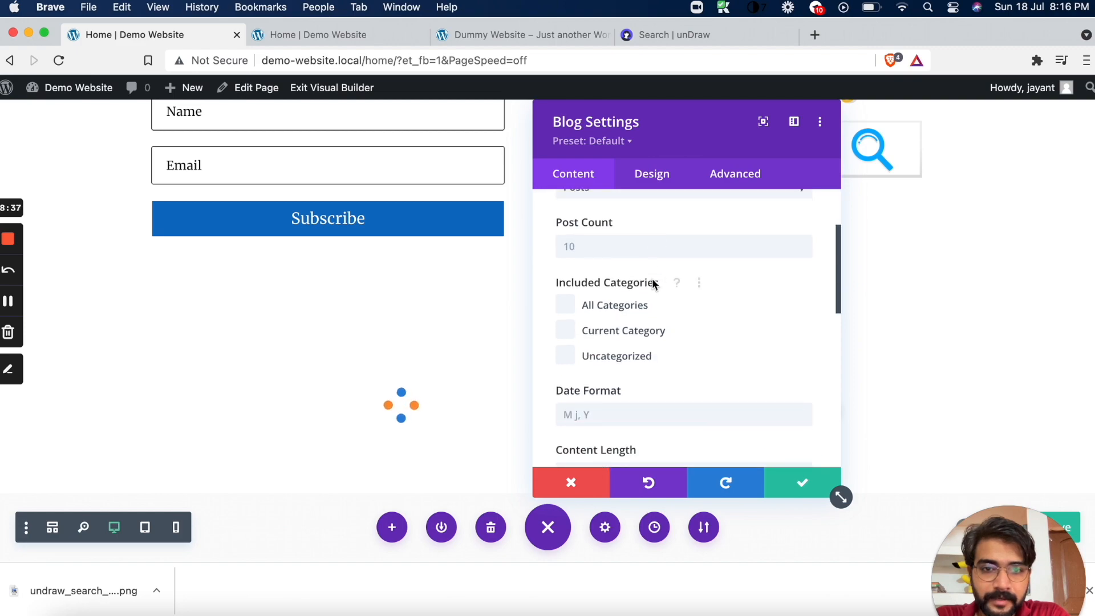
{"action": "scroll", "coordinate": [597, 342], "scroll_direction": "down", "scroll_amount": 5}
{"action": "scroll", "coordinate": [595, 343], "scroll_direction": "down", "scroll_amount": 4}
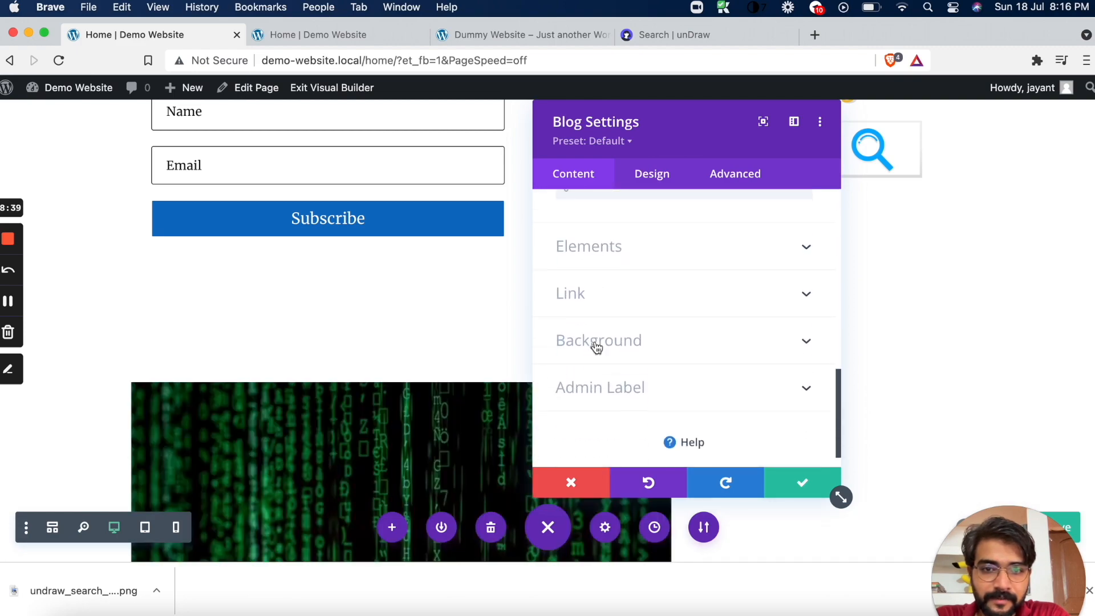
{"action": "scroll", "coordinate": [411, 405], "scroll_direction": "down", "scroll_amount": 7}
{"action": "scroll", "coordinate": [414, 378], "scroll_direction": "down", "scroll_amount": 8}
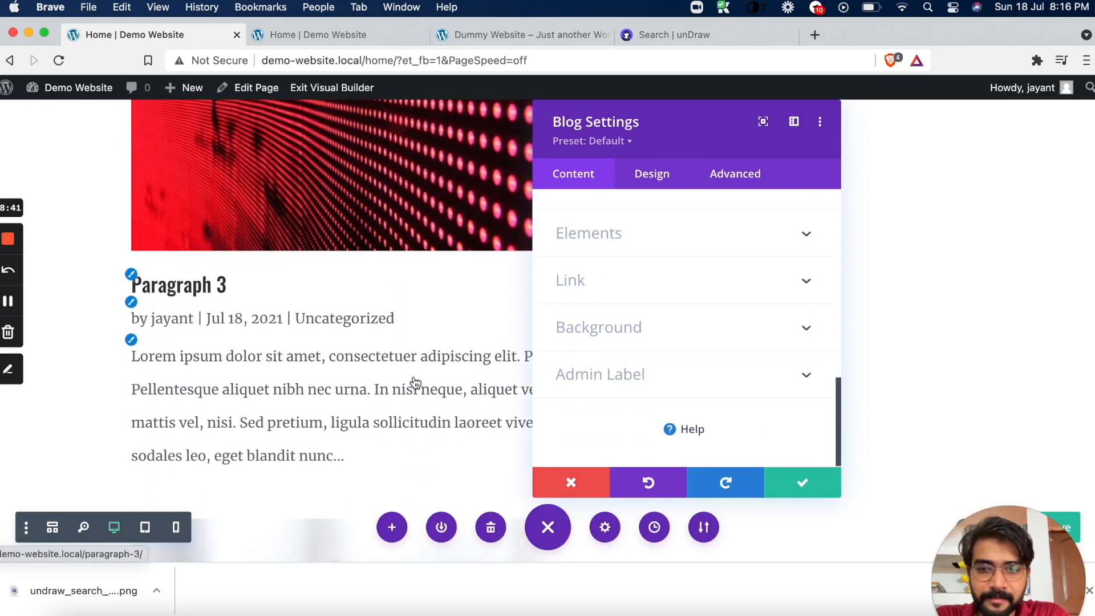
{"action": "scroll", "coordinate": [414, 377], "scroll_direction": "up", "scroll_amount": 12}
{"action": "scroll", "coordinate": [414, 377], "scroll_direction": "down", "scroll_amount": 11}
{"action": "scroll", "coordinate": [414, 378], "scroll_direction": "down", "scroll_amount": 5}
{"action": "scroll", "coordinate": [414, 378], "scroll_direction": "up", "scroll_amount": 14}
{"action": "scroll", "coordinate": [414, 378], "scroll_direction": "up", "scroll_amount": 3}
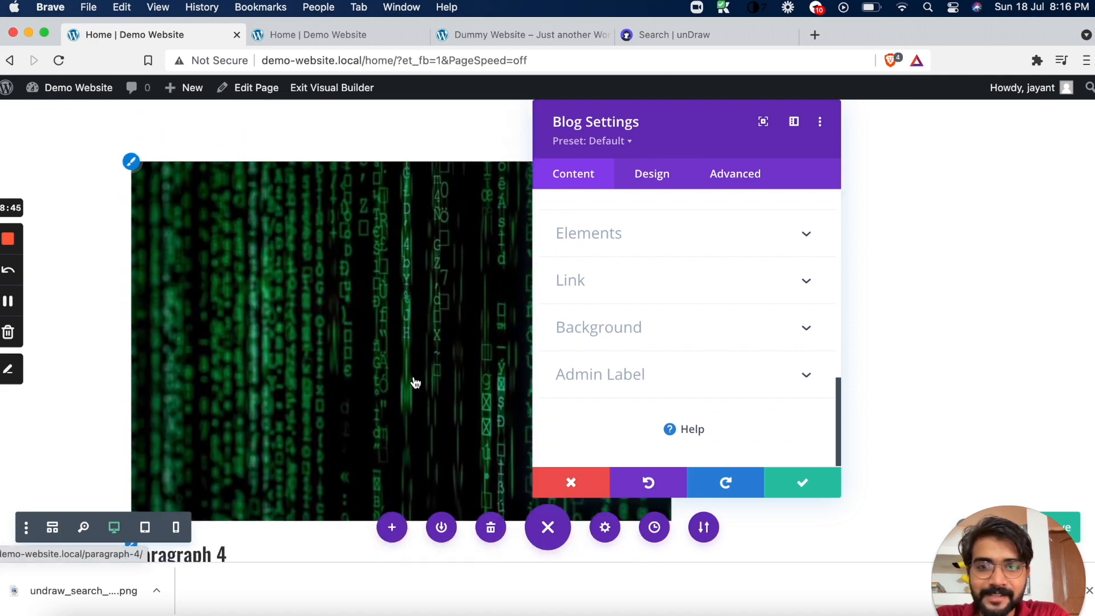
Change the Blog module's layout to Grid and move the settings window off the post columns
{"action": "left_click", "coordinate": [657, 174]}
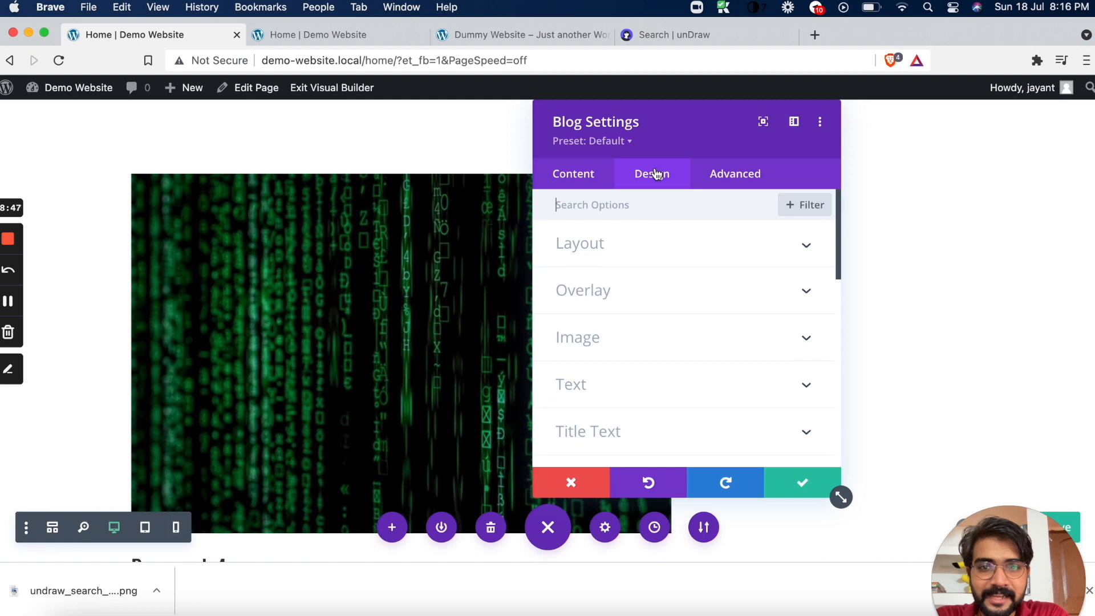
{"action": "left_click", "coordinate": [624, 253]}
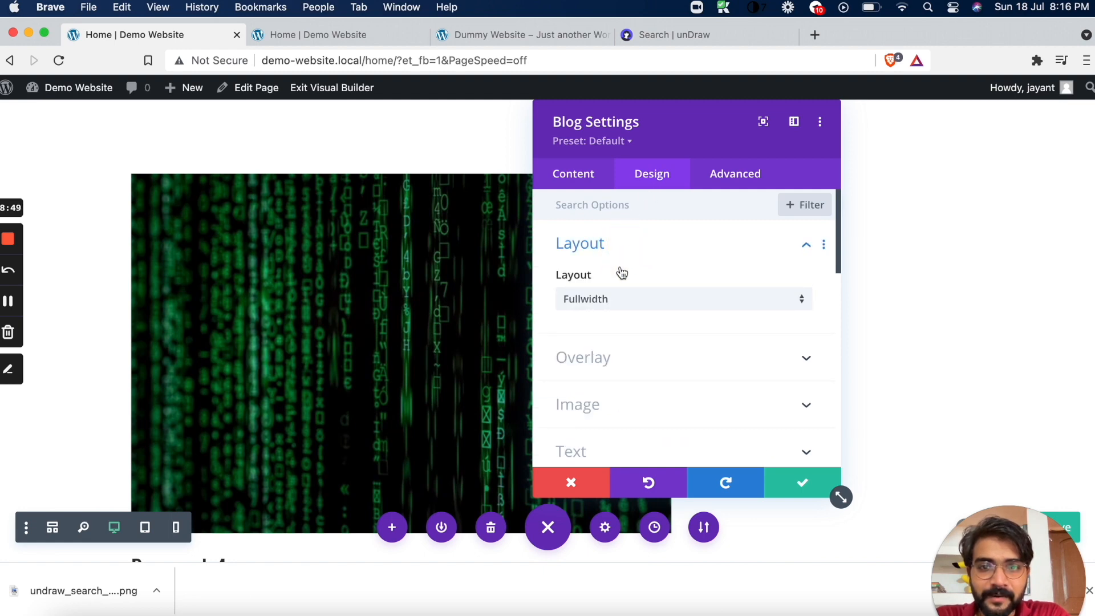
{"action": "left_click", "coordinate": [595, 307]}
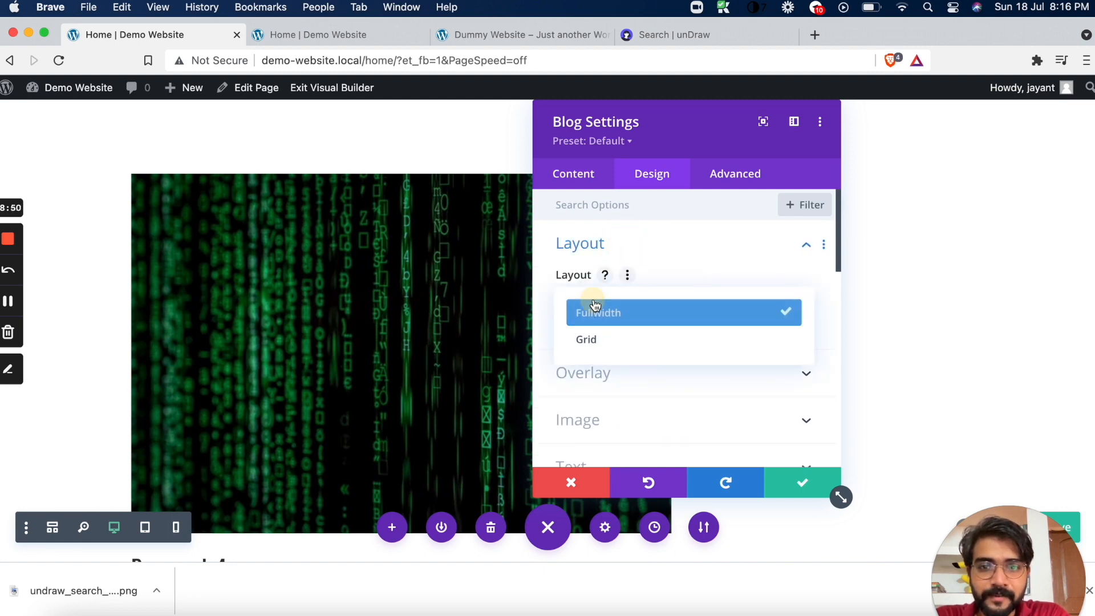
{"action": "left_click", "coordinate": [595, 340]}
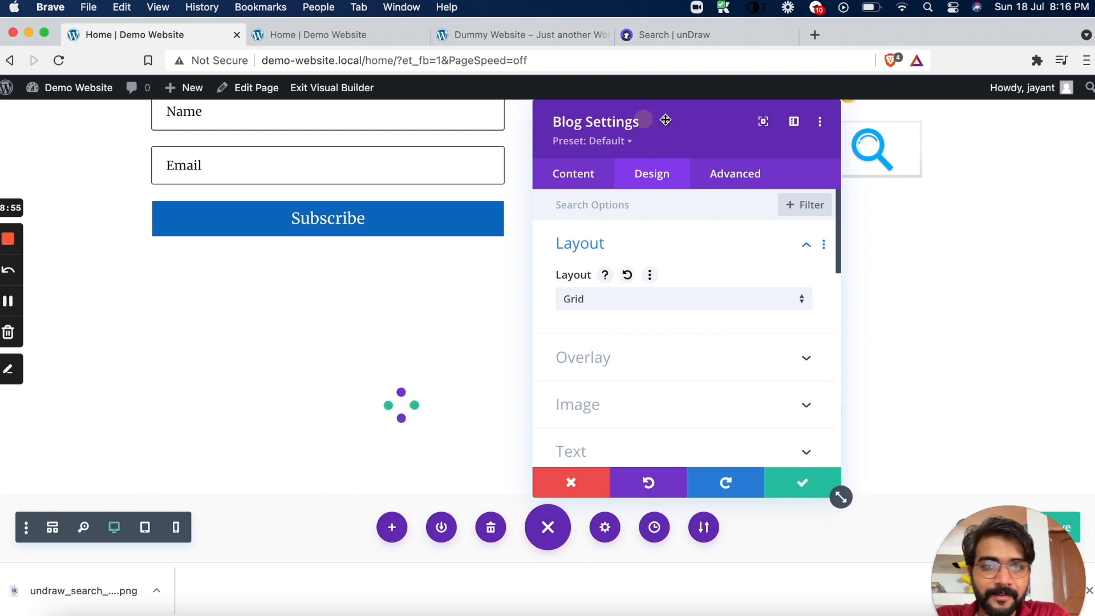
{"action": "left_click_drag", "start_coordinate": [645, 116], "coordinate": [836, 93]}
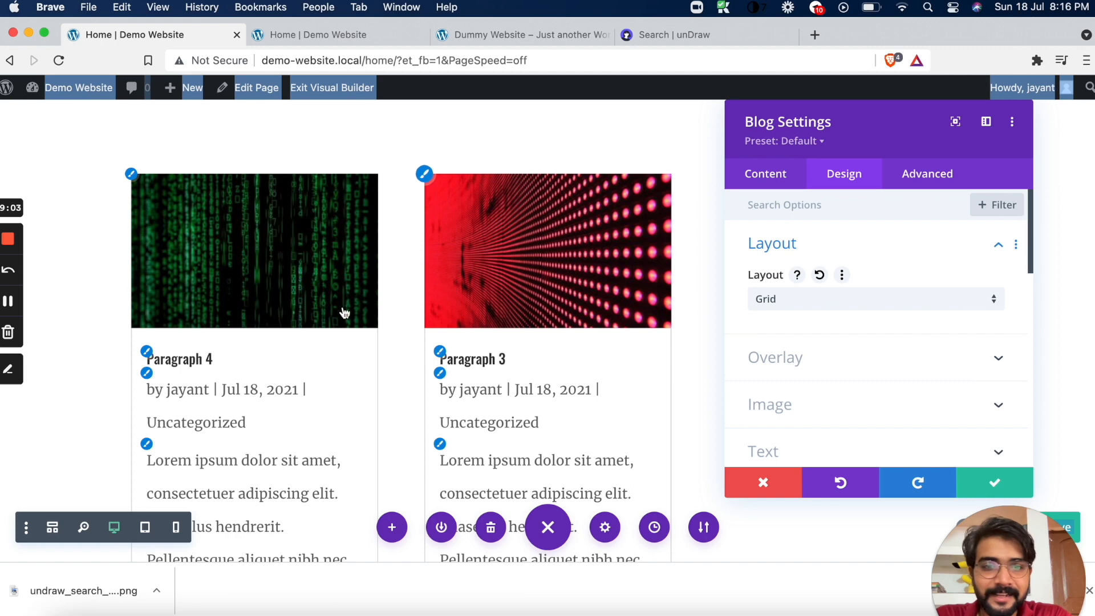
Round all four corners of the blog post images to 20px
{"action": "scroll", "coordinate": [344, 323], "scroll_direction": "down", "scroll_amount": 2}
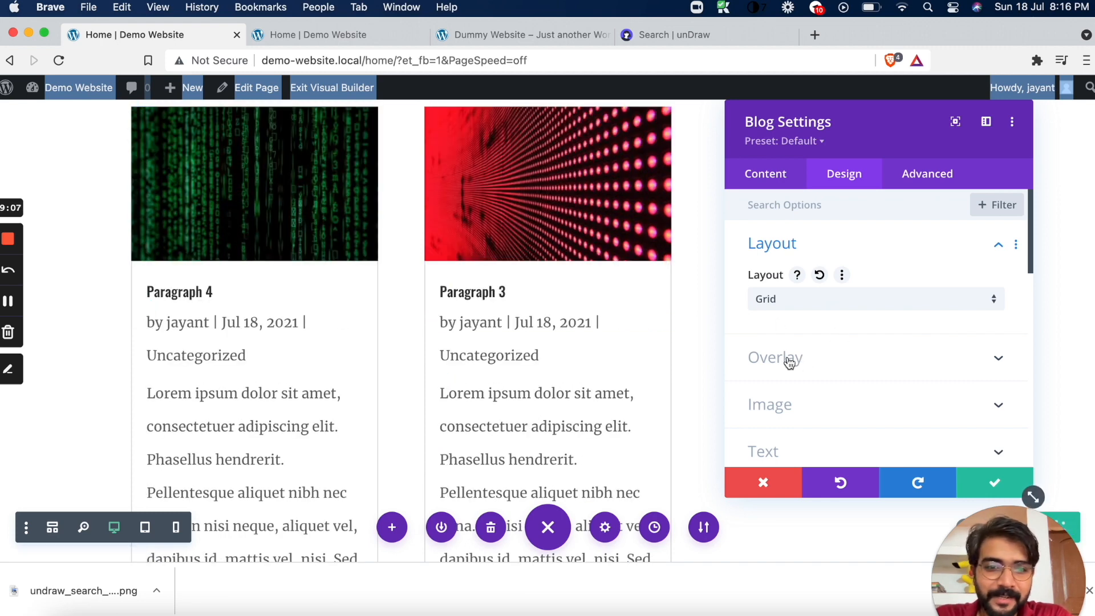
{"action": "scroll", "coordinate": [789, 363], "scroll_direction": "down", "scroll_amount": 2}
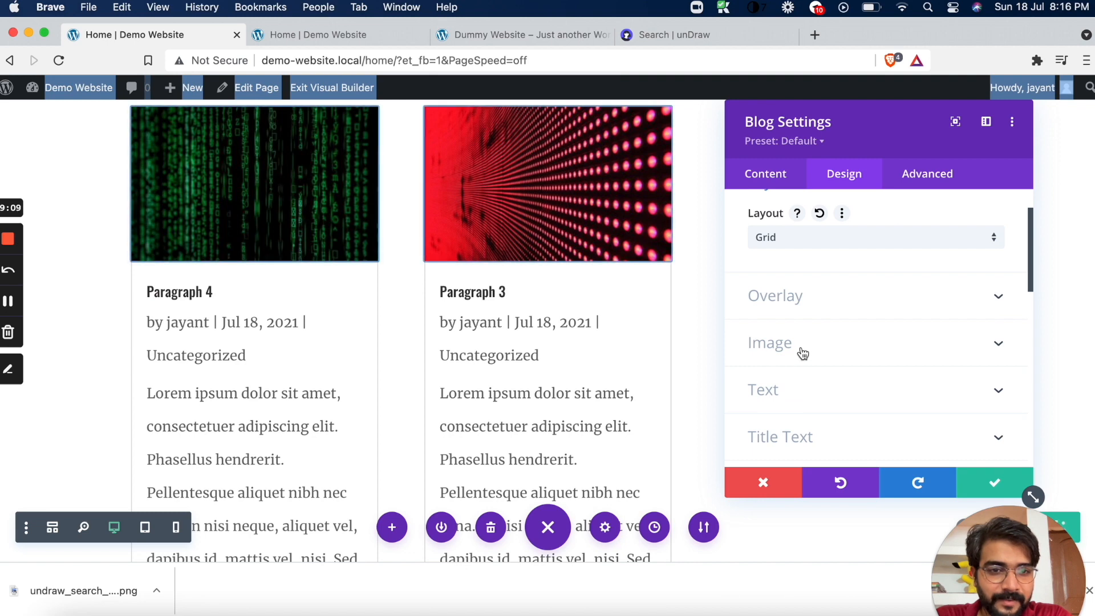
{"action": "left_click", "coordinate": [802, 353]}
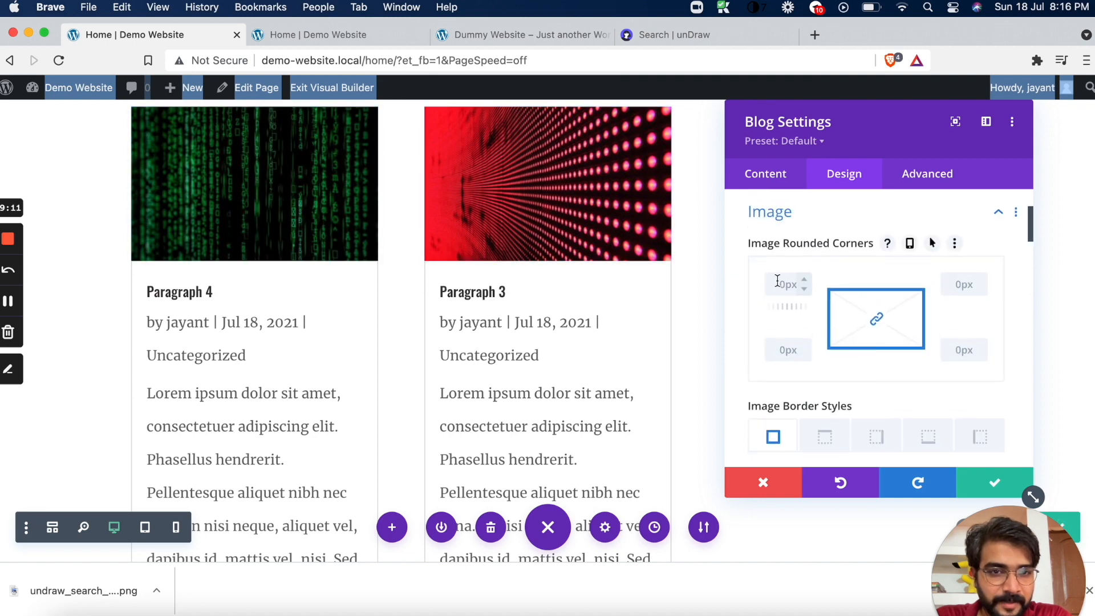
{"action": "type", "text": "20"}
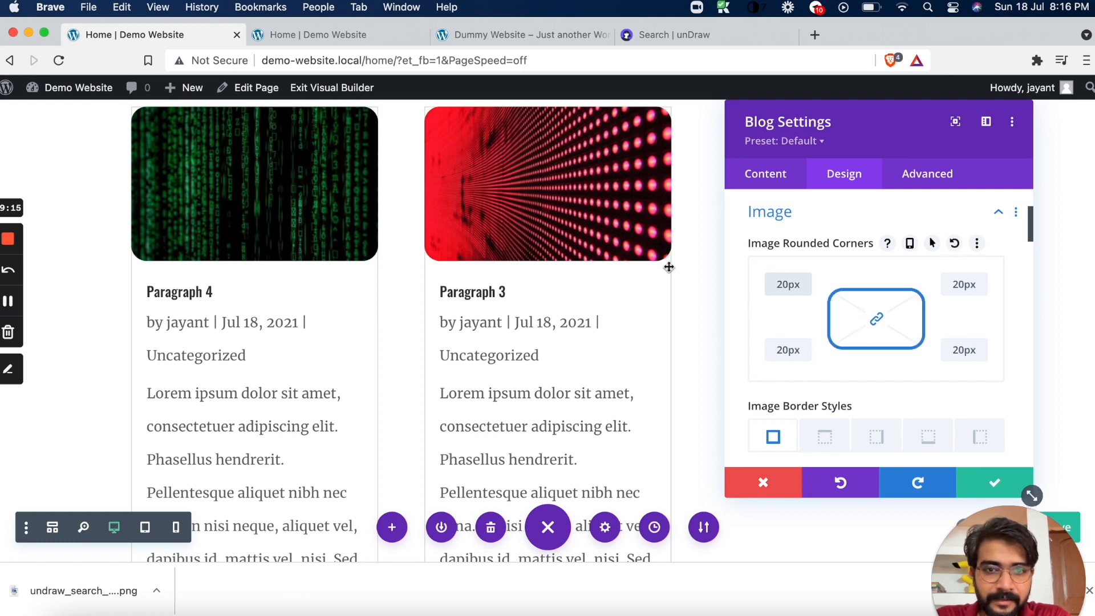
Set the Blog module's Excerpt Length to 10 and check the shortened post cards
{"action": "scroll", "coordinate": [769, 343], "scroll_direction": "down", "scroll_amount": 1}
{"action": "scroll", "coordinate": [769, 342], "scroll_direction": "down", "scroll_amount": 10}
{"action": "scroll", "coordinate": [769, 348], "scroll_direction": "down", "scroll_amount": 5}
{"action": "scroll", "coordinate": [795, 357], "scroll_direction": "down", "scroll_amount": 10}
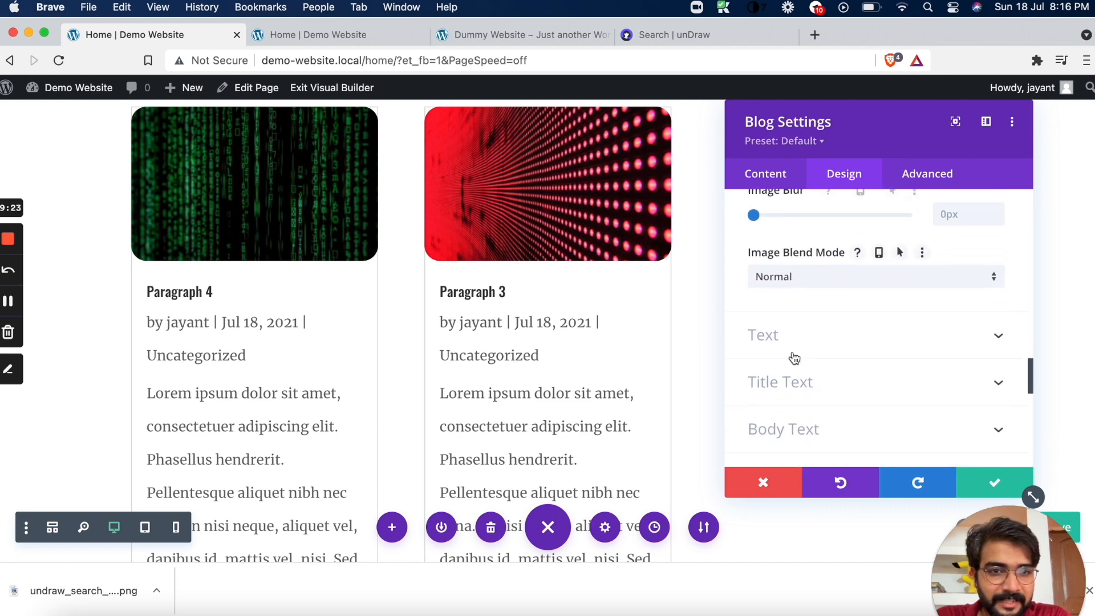
{"action": "scroll", "coordinate": [795, 357], "scroll_direction": "down", "scroll_amount": 1}
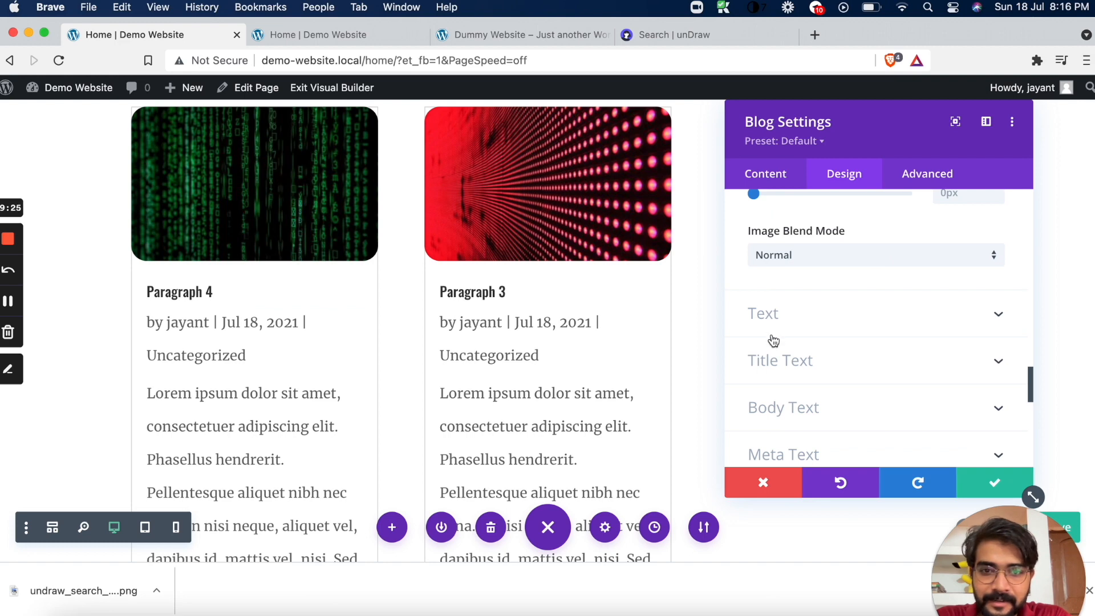
{"action": "scroll", "coordinate": [787, 340], "scroll_direction": "down", "scroll_amount": 3}
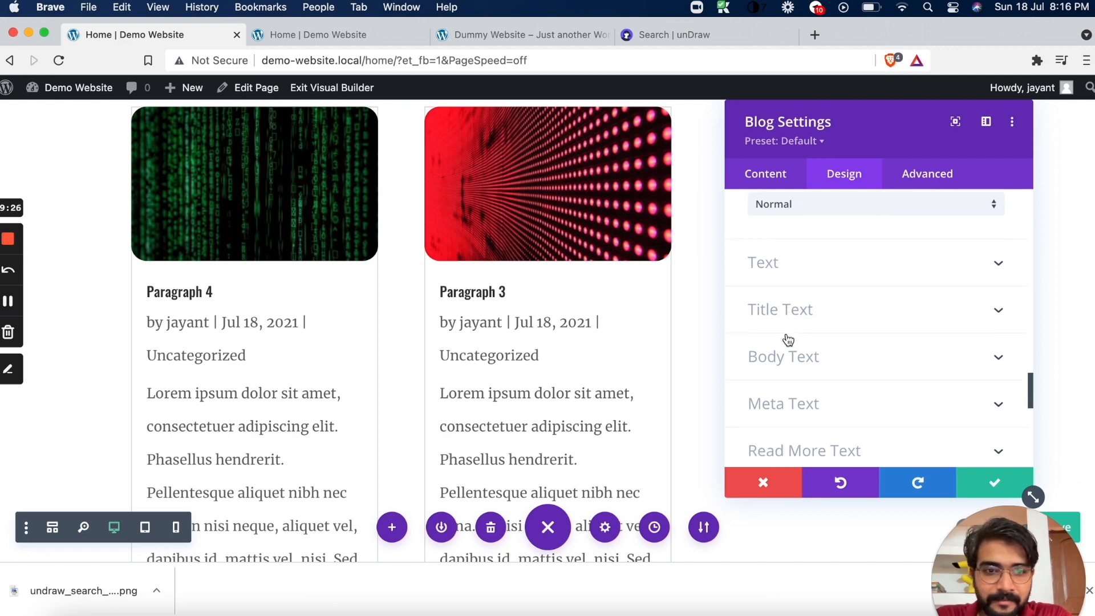
{"action": "left_click", "coordinate": [758, 181]}
{"action": "left_click", "coordinate": [797, 250]}
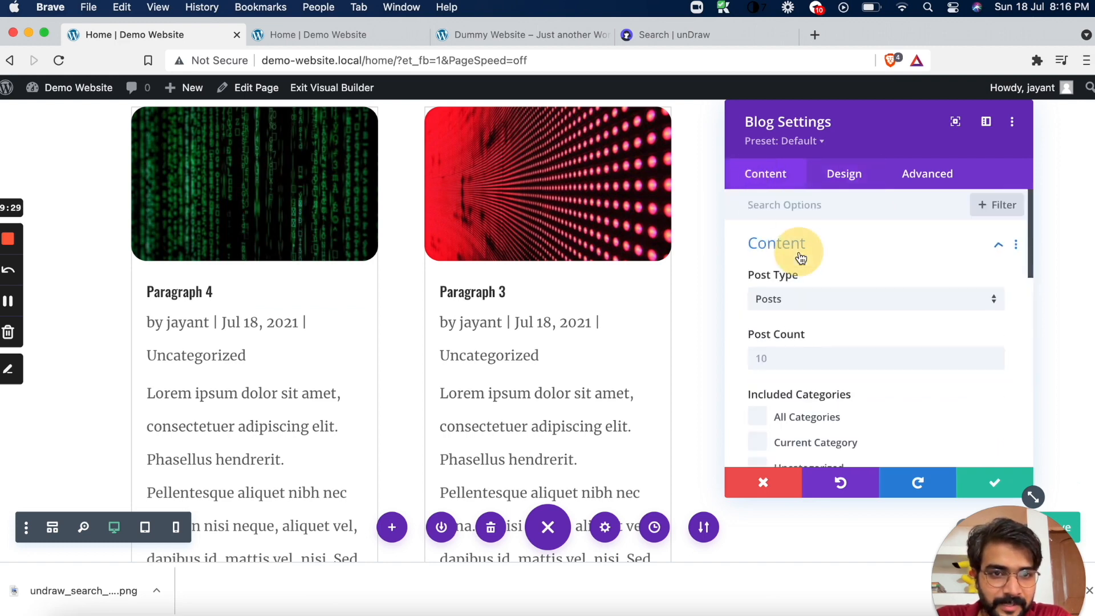
{"action": "scroll", "coordinate": [803, 359], "scroll_direction": "down", "scroll_amount": 5}
{"action": "scroll", "coordinate": [804, 364], "scroll_direction": "down", "scroll_amount": 3}
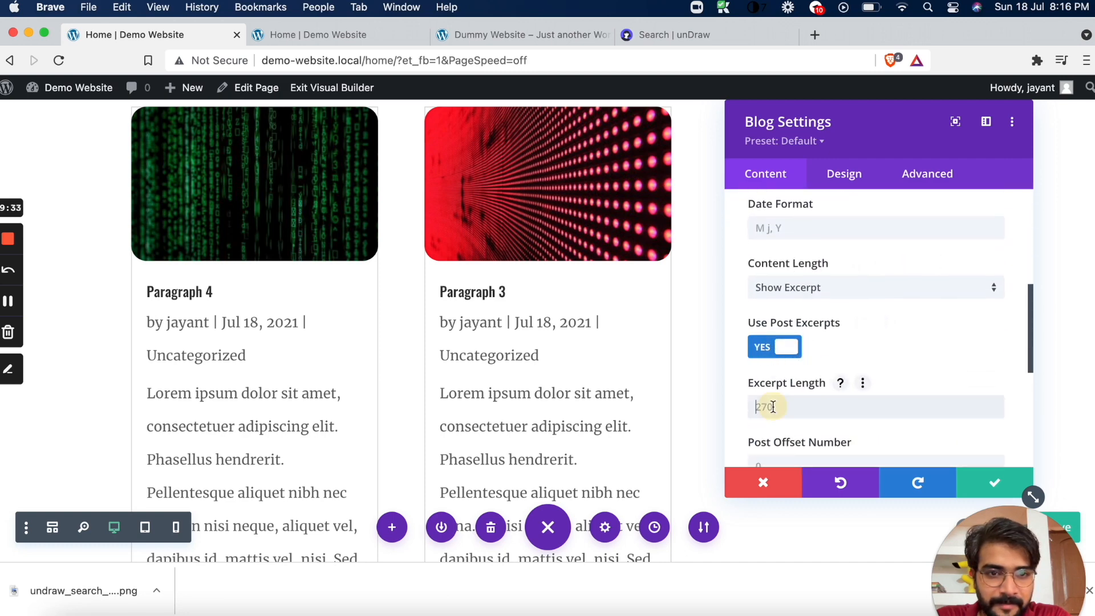
{"action": "type", "text": "10"}
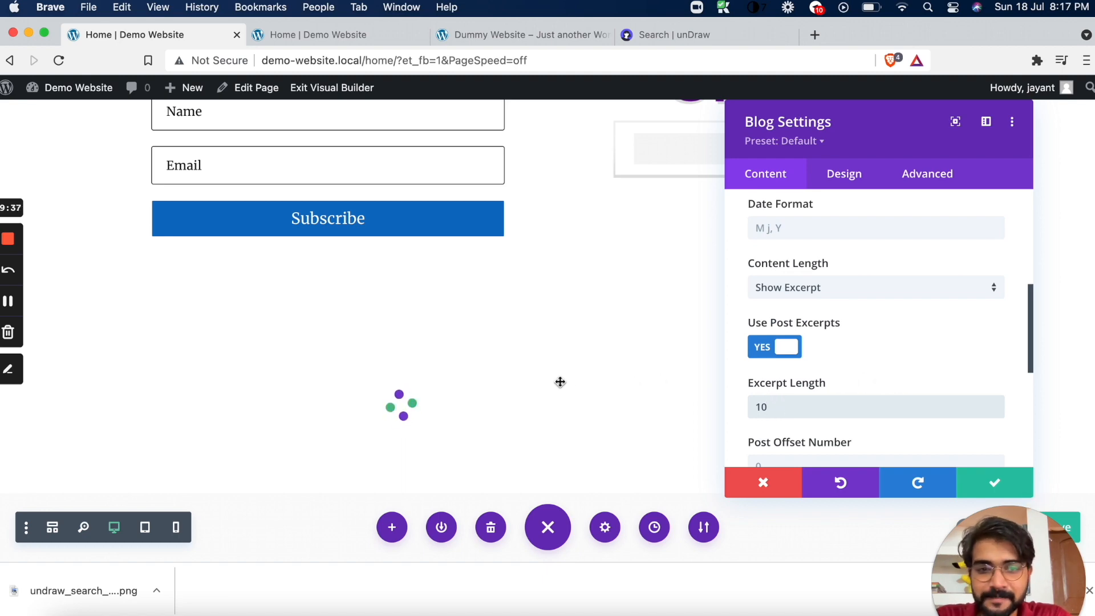
{"action": "scroll", "coordinate": [788, 388], "scroll_direction": "down", "scroll_amount": 2}
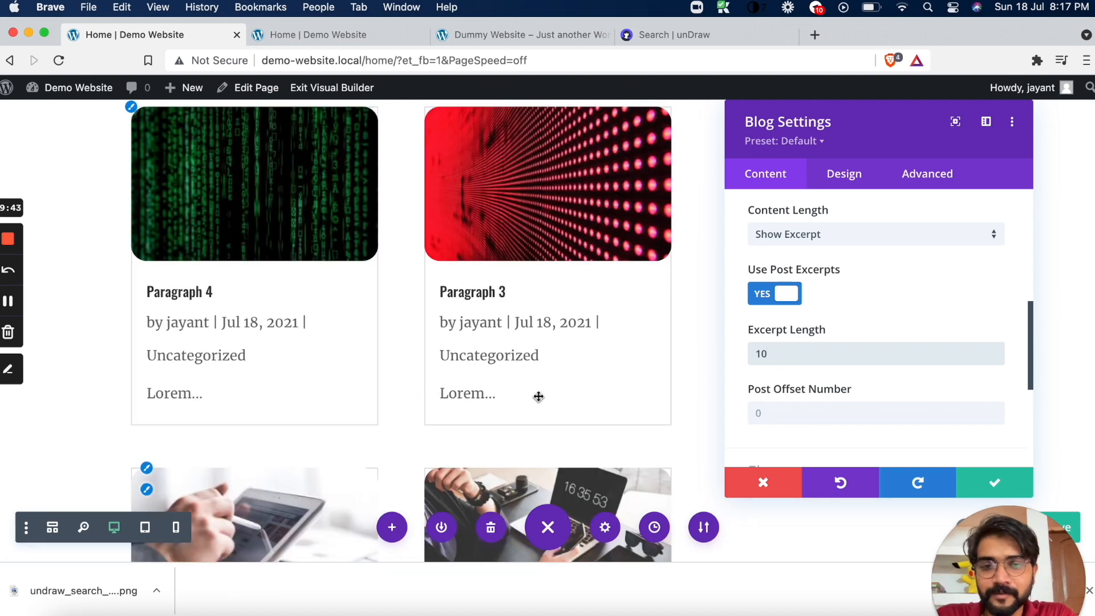
Try an Excerpt Length of 30 for the blog posts and change it to 100
{"action": "left_click_drag", "start_coordinate": [774, 347], "coordinate": [754, 348]}
{"action": "type", "text": "30"}
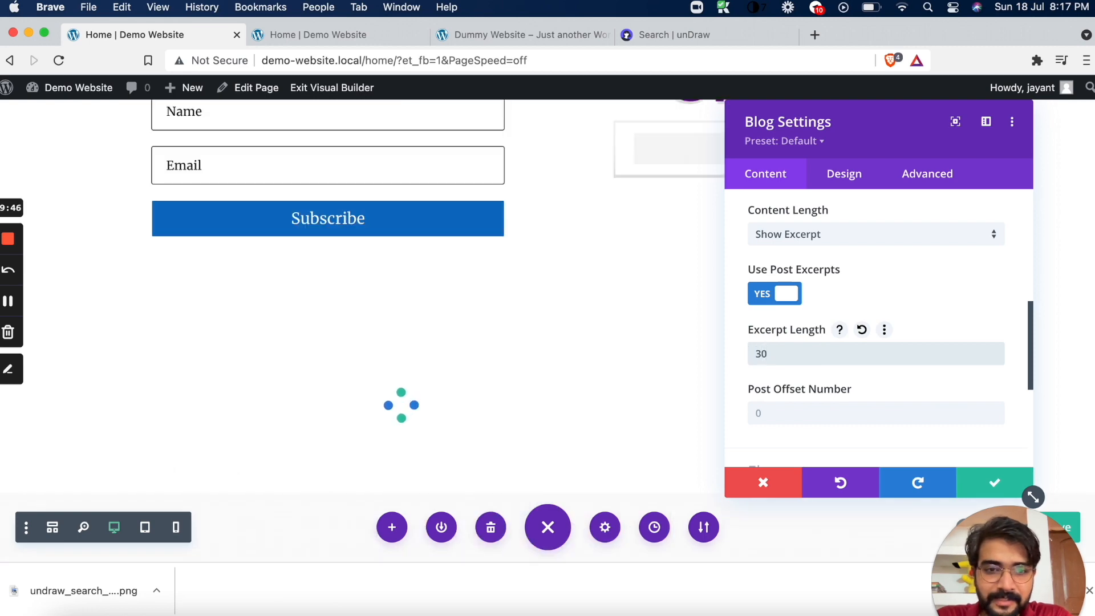
{"action": "left_click_drag", "start_coordinate": [767, 354], "coordinate": [734, 361]}
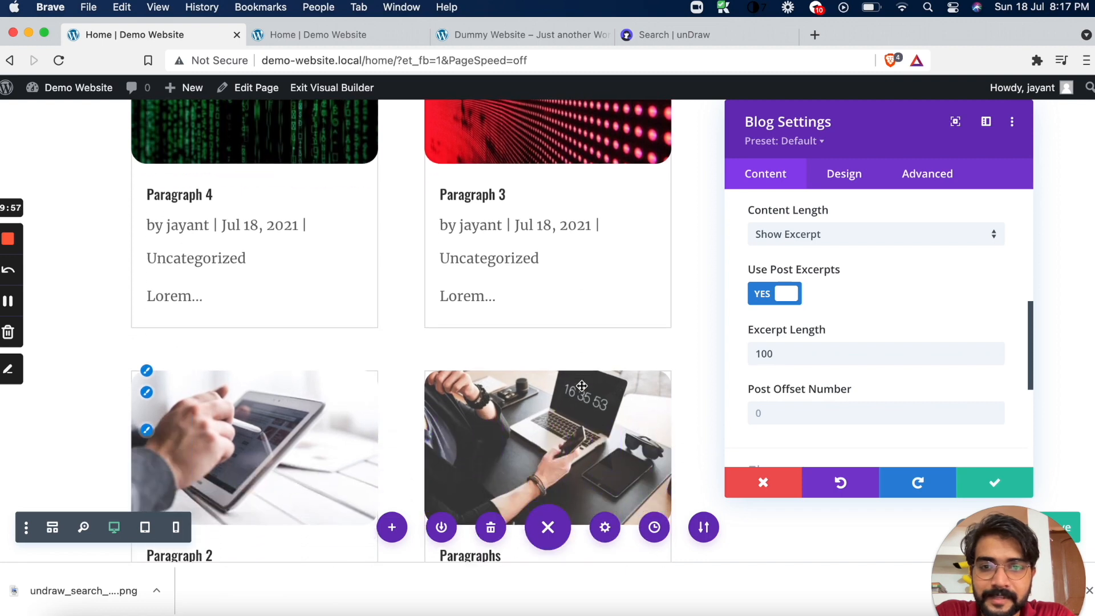
Remove the border around the blog post cards by setting the Grid Layout Border Width to 0px
{"action": "left_click", "coordinate": [831, 361]}
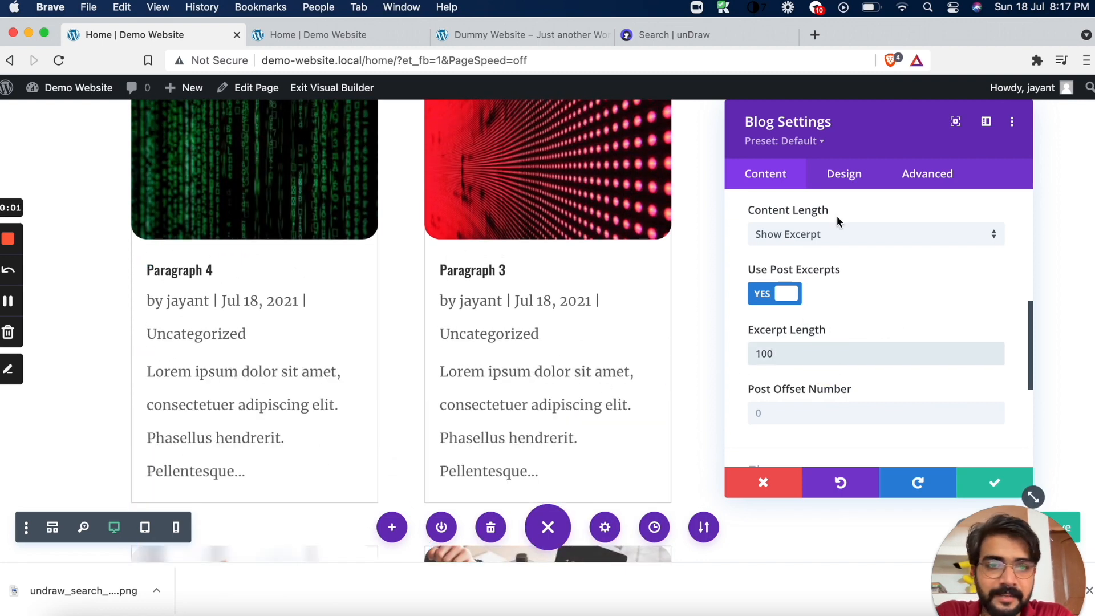
{"action": "scroll", "coordinate": [438, 317], "scroll_direction": "down", "scroll_amount": 3}
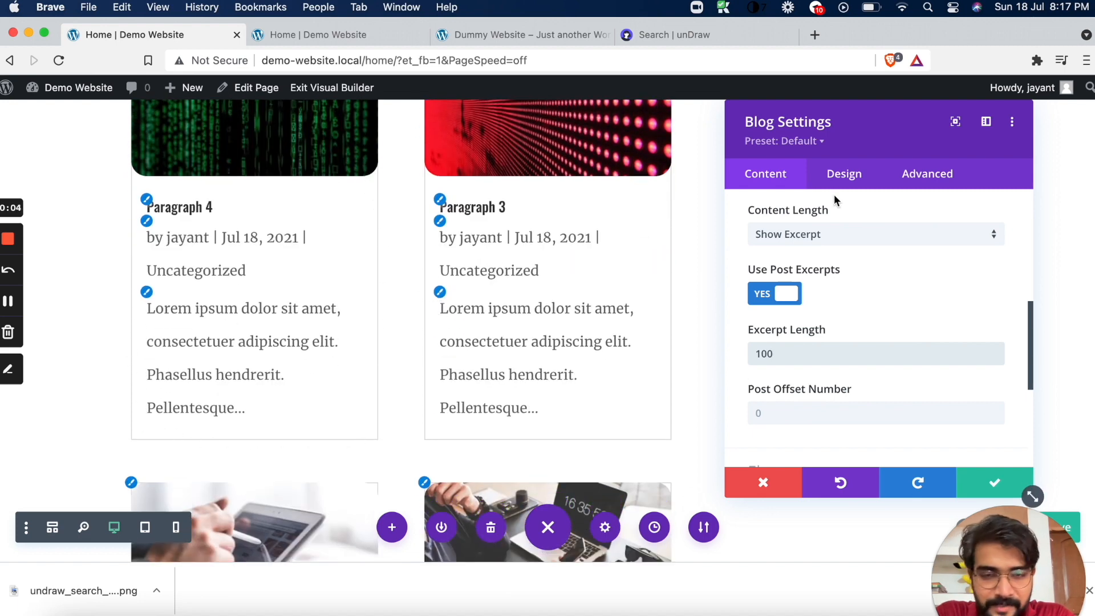
{"action": "left_click", "coordinate": [843, 176]}
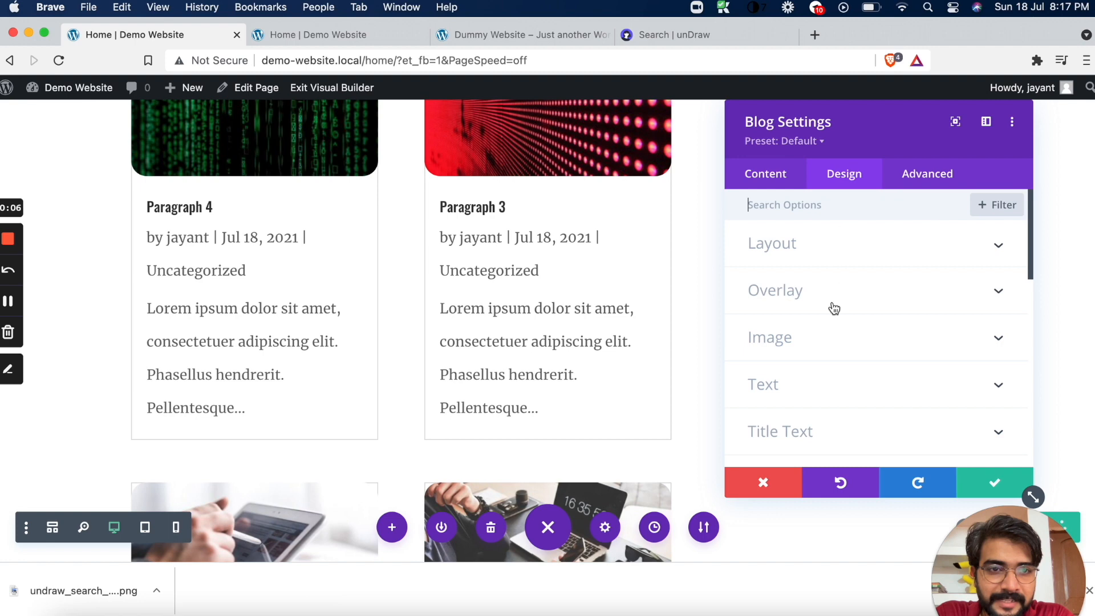
{"action": "scroll", "coordinate": [826, 326], "scroll_direction": "down", "scroll_amount": 3}
{"action": "scroll", "coordinate": [813, 370], "scroll_direction": "down", "scroll_amount": 5}
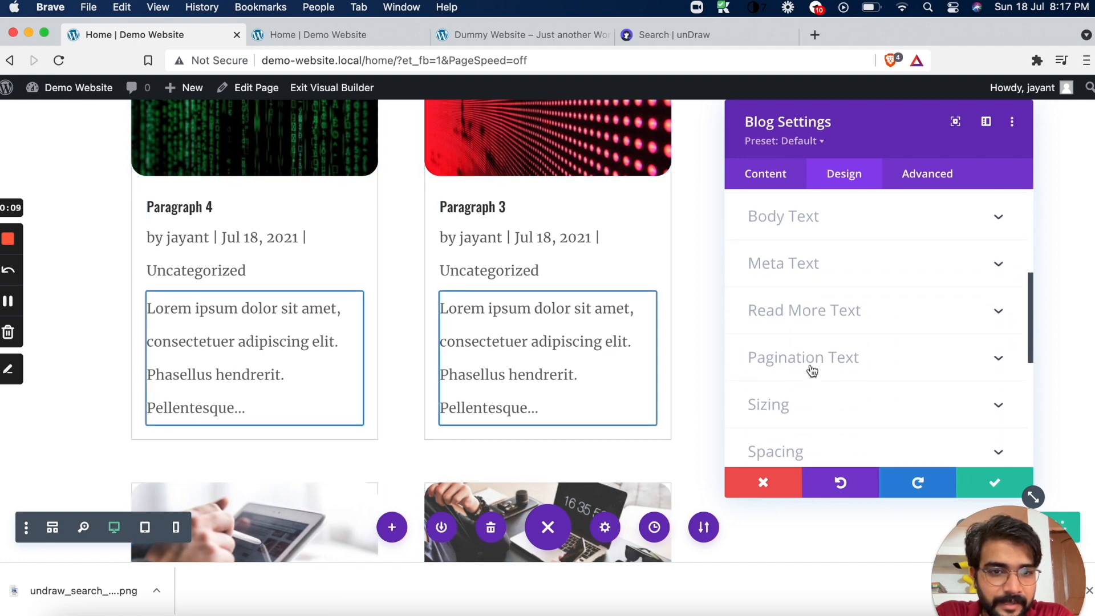
{"action": "left_click", "coordinate": [792, 331]}
{"action": "scroll", "coordinate": [792, 330], "scroll_direction": "down", "scroll_amount": 3}
{"action": "scroll", "coordinate": [793, 337], "scroll_direction": "down", "scroll_amount": 3}
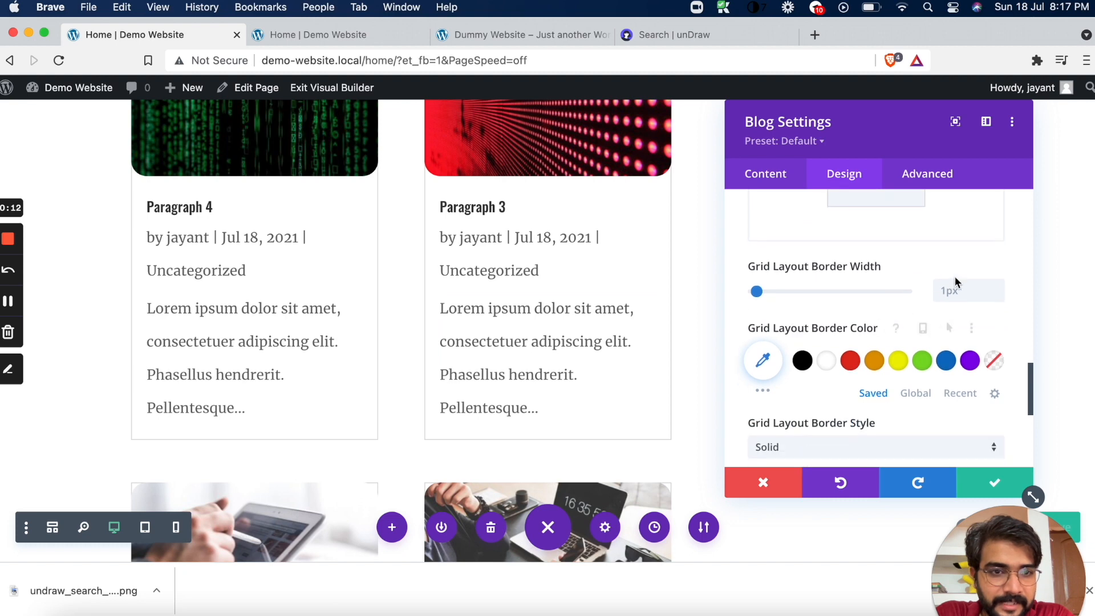
{"action": "left_click", "coordinate": [997, 295]}
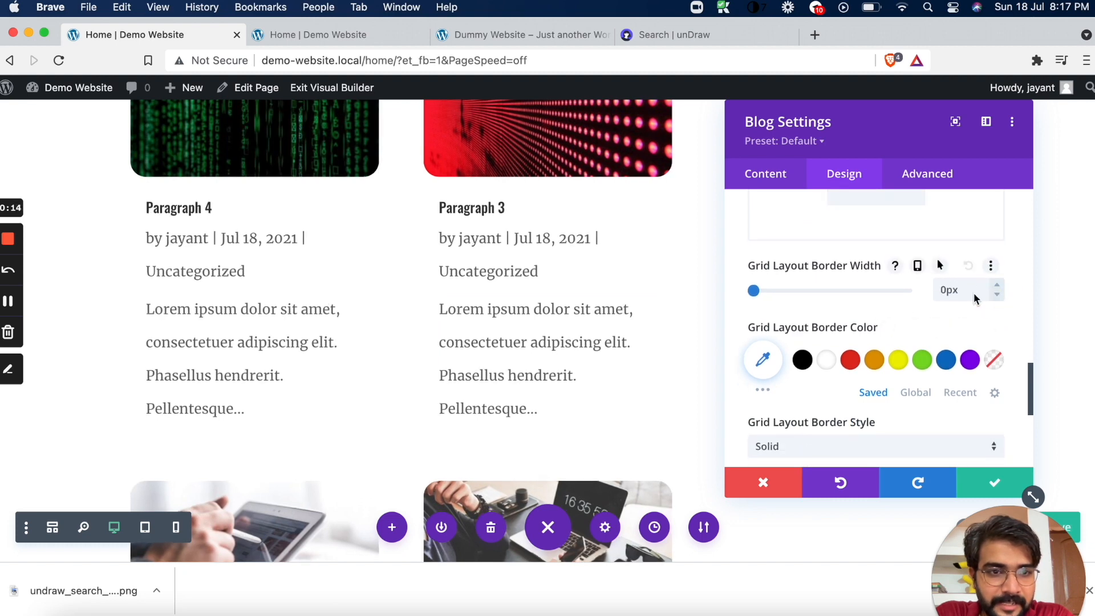
Review the blog post cards without borders and save the Blog module settings
{"action": "scroll", "coordinate": [446, 267], "scroll_direction": "up", "scroll_amount": 5}
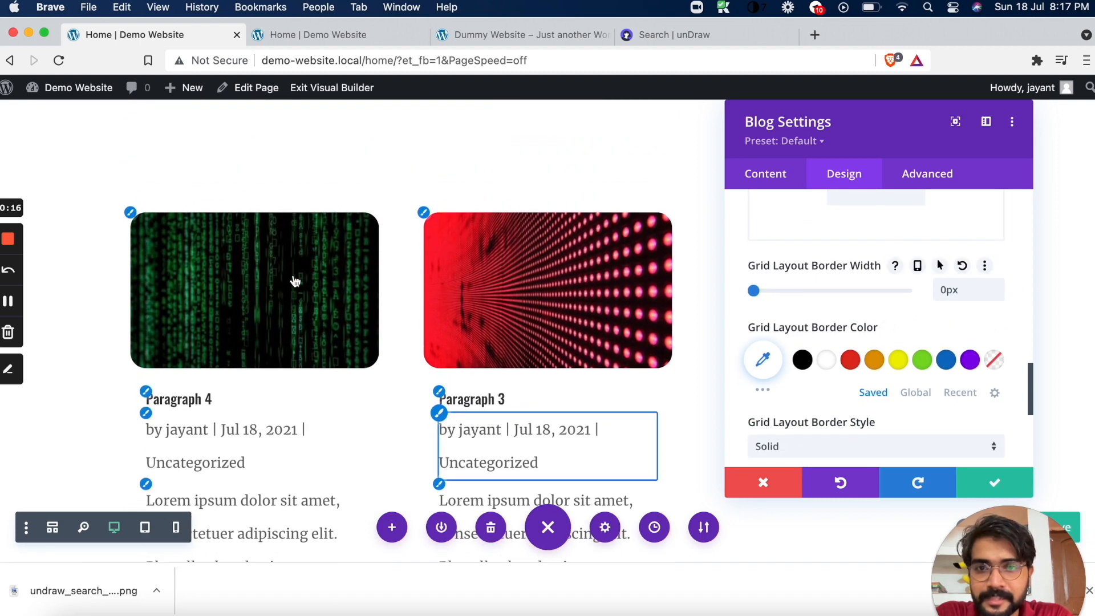
{"action": "scroll", "coordinate": [491, 266], "scroll_direction": "up", "scroll_amount": 2}
{"action": "scroll", "coordinate": [491, 267], "scroll_direction": "down", "scroll_amount": 7}
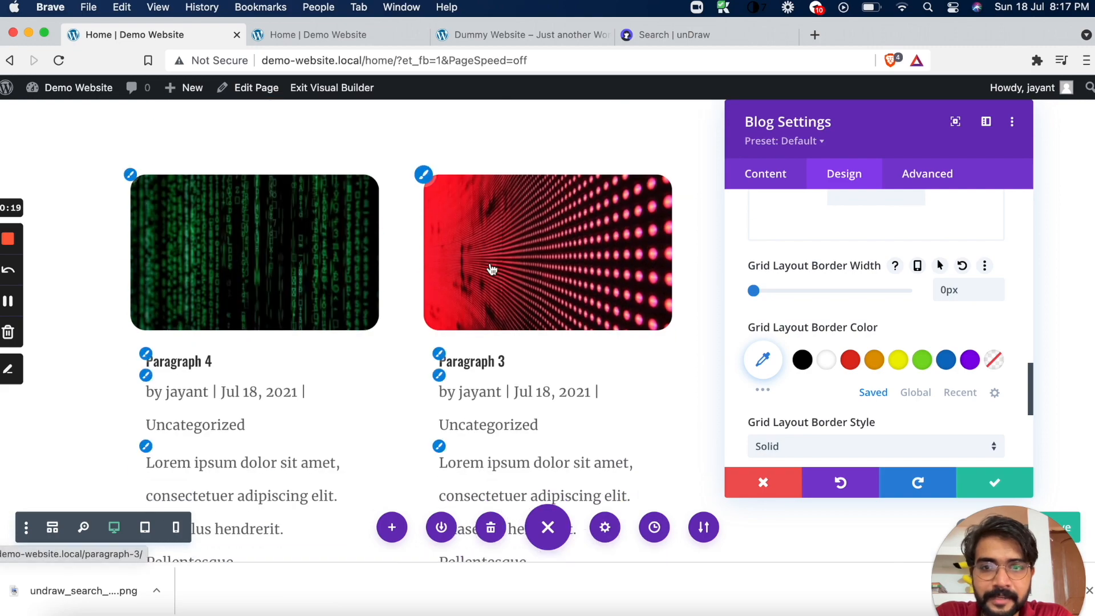
{"action": "scroll", "coordinate": [491, 267], "scroll_direction": "down", "scroll_amount": 15}
{"action": "scroll", "coordinate": [490, 262], "scroll_direction": "up", "scroll_amount": 10}
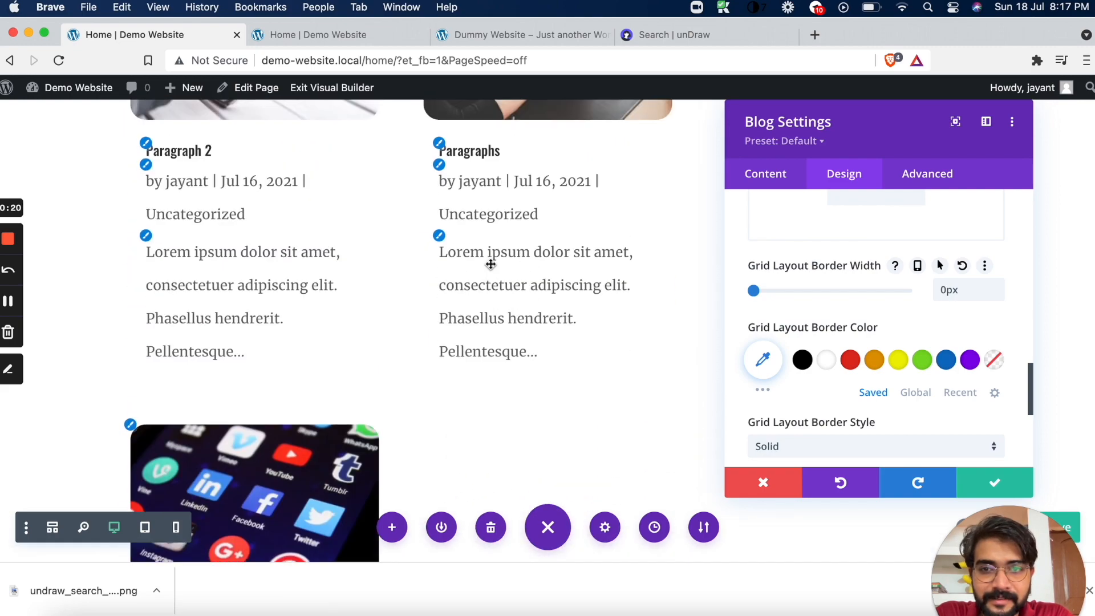
{"action": "scroll", "coordinate": [862, 371], "scroll_direction": "down", "scroll_amount": 5}
{"action": "scroll", "coordinate": [863, 368], "scroll_direction": "up", "scroll_amount": 10}
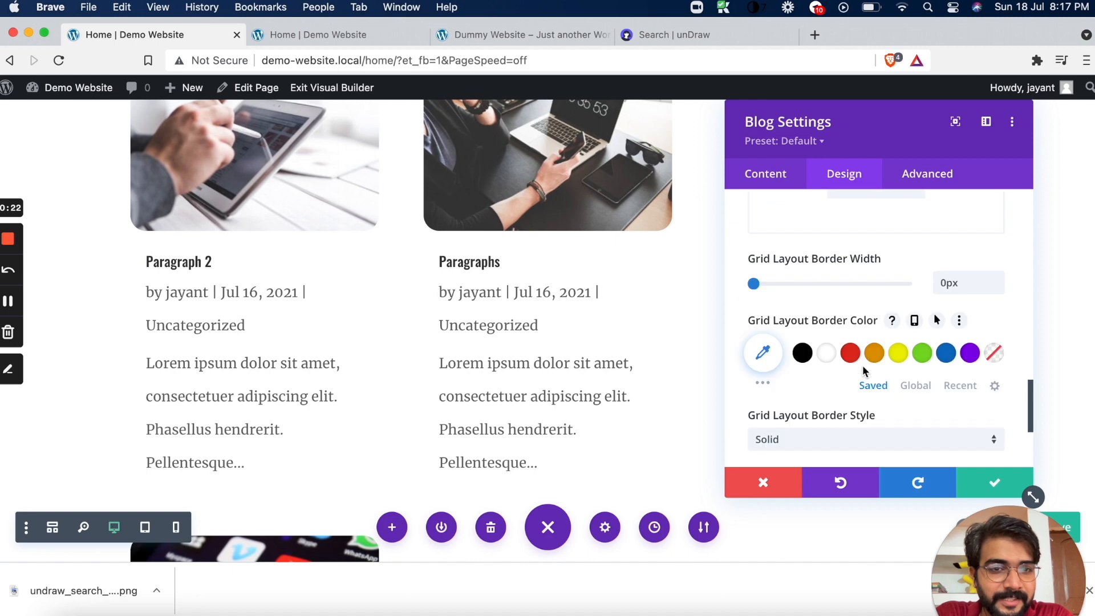
{"action": "scroll", "coordinate": [864, 372], "scroll_direction": "up", "scroll_amount": 2}
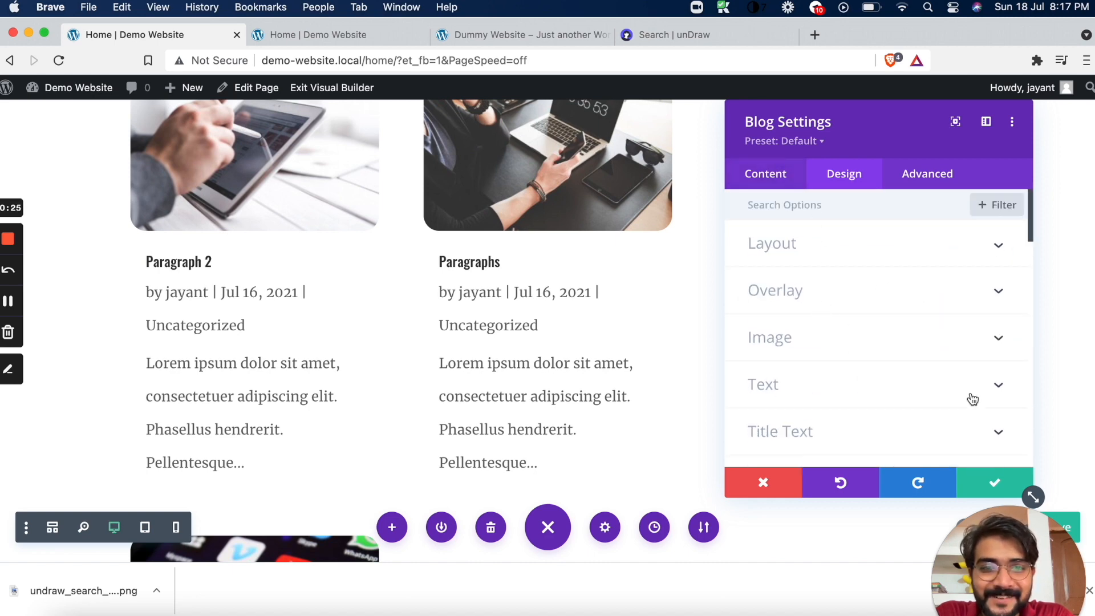
{"action": "left_click", "coordinate": [991, 482]}
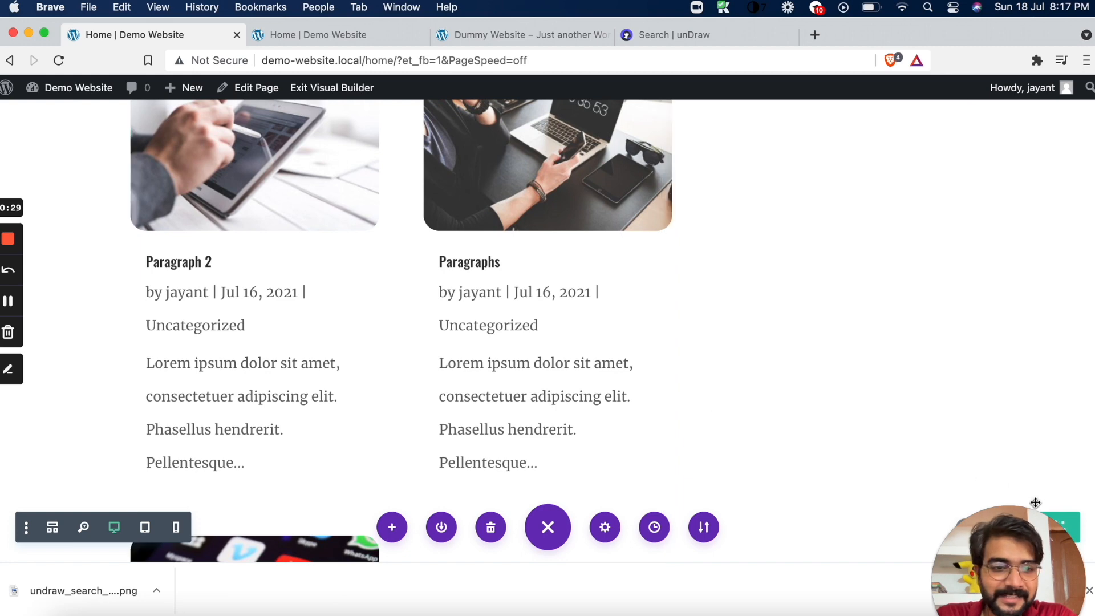
Look at the Dummy Website's author sidebar and insert a Blurb module in the empty column beside the blog grid
{"action": "scroll", "coordinate": [630, 383], "scroll_direction": "up", "scroll_amount": 10}
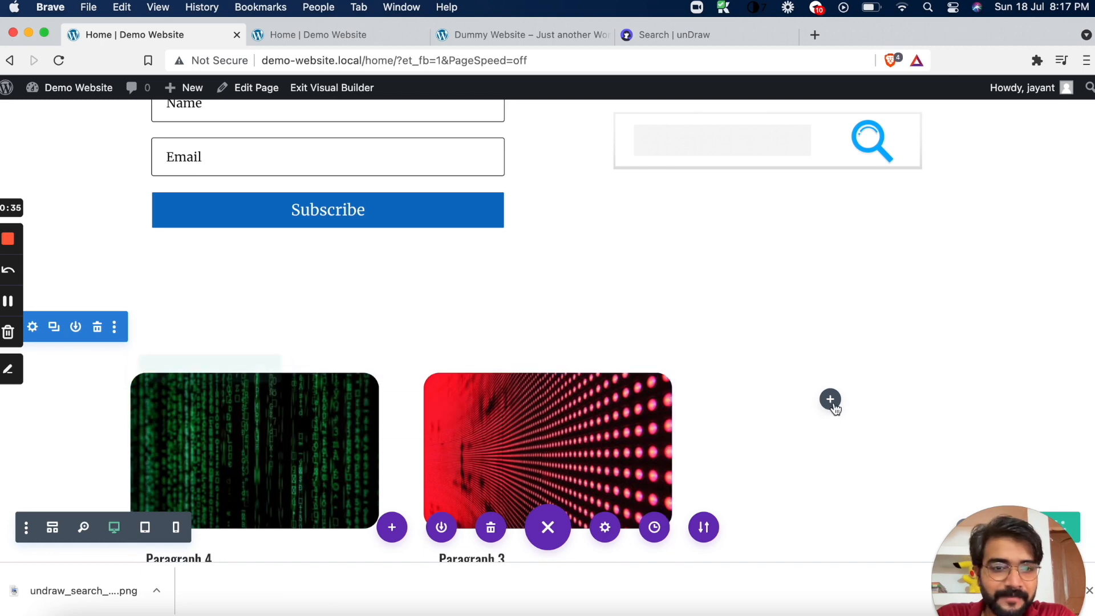
{"action": "scroll", "coordinate": [831, 408], "scroll_direction": "down", "scroll_amount": 2}
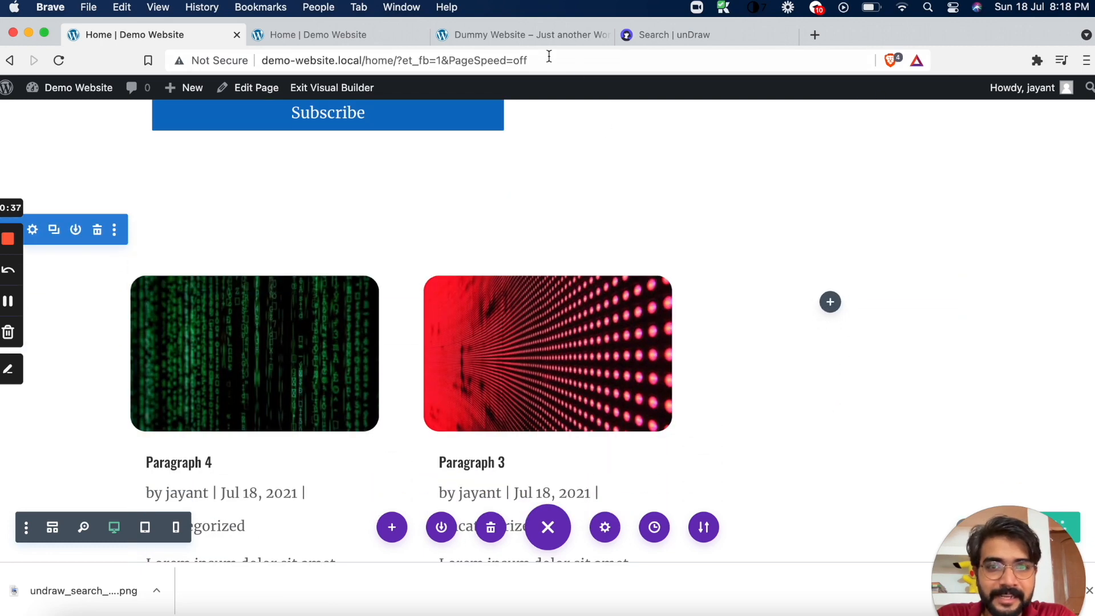
{"action": "left_click", "coordinate": [495, 34]}
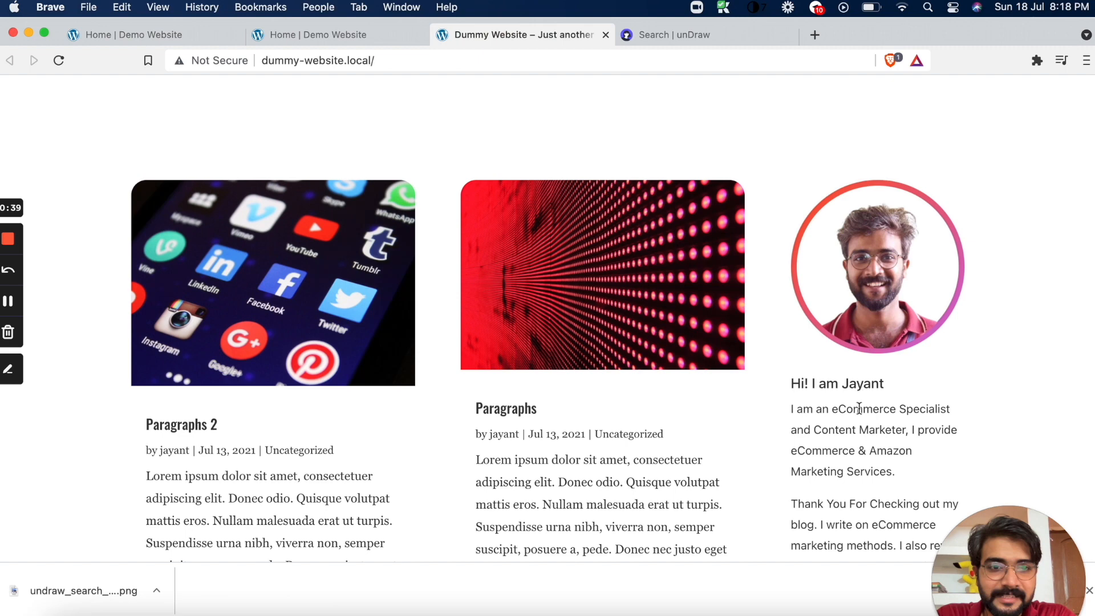
{"action": "left_click", "coordinate": [215, 40]}
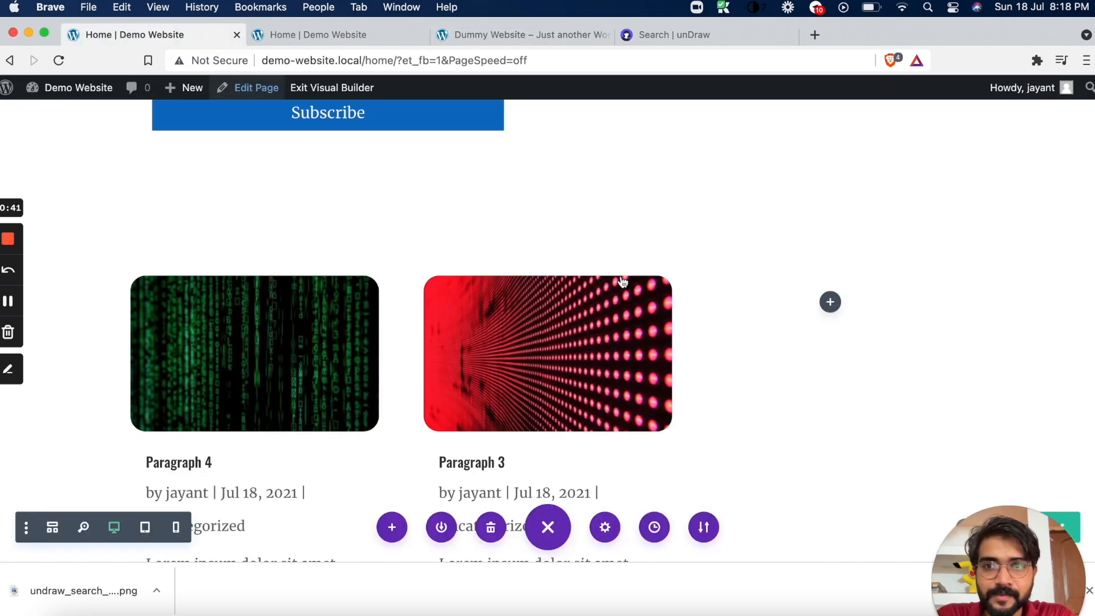
{"action": "left_click", "coordinate": [830, 303]}
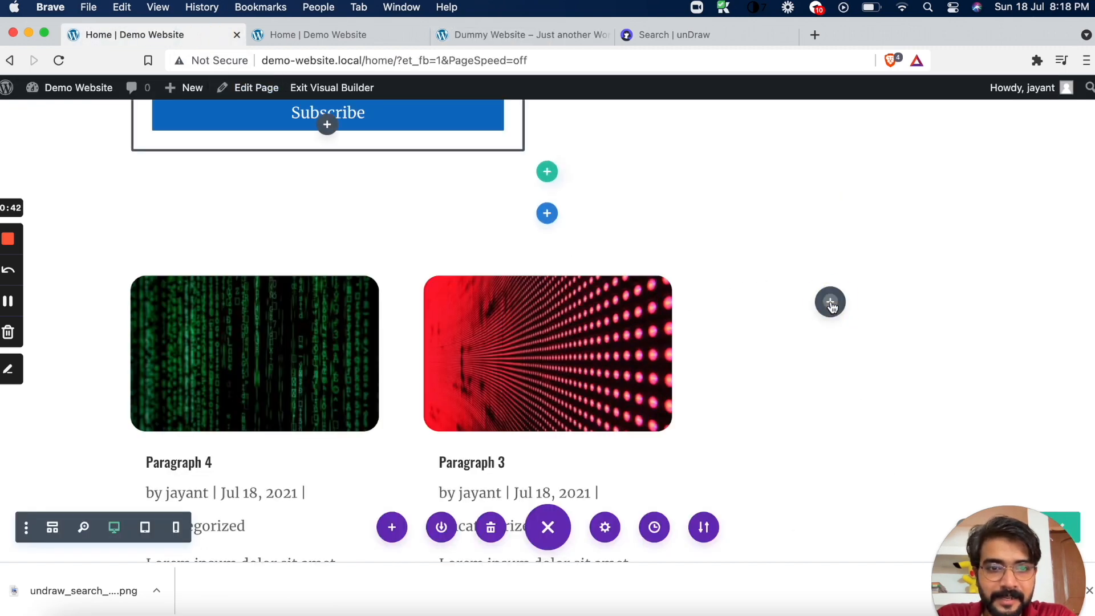
{"action": "type", "text": "blur"}
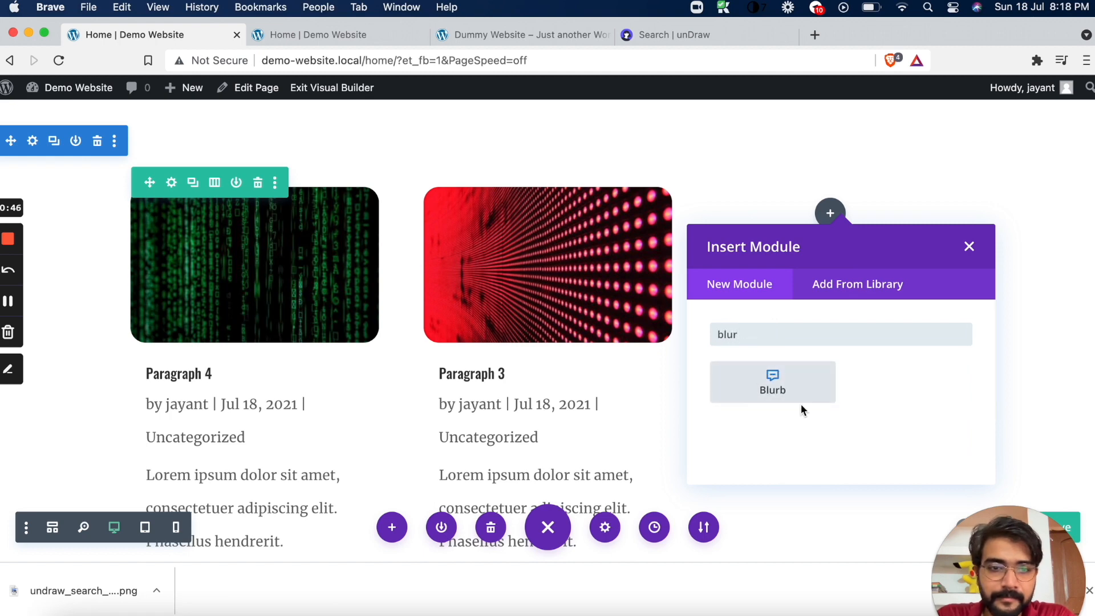
{"action": "left_click", "coordinate": [787, 391]}
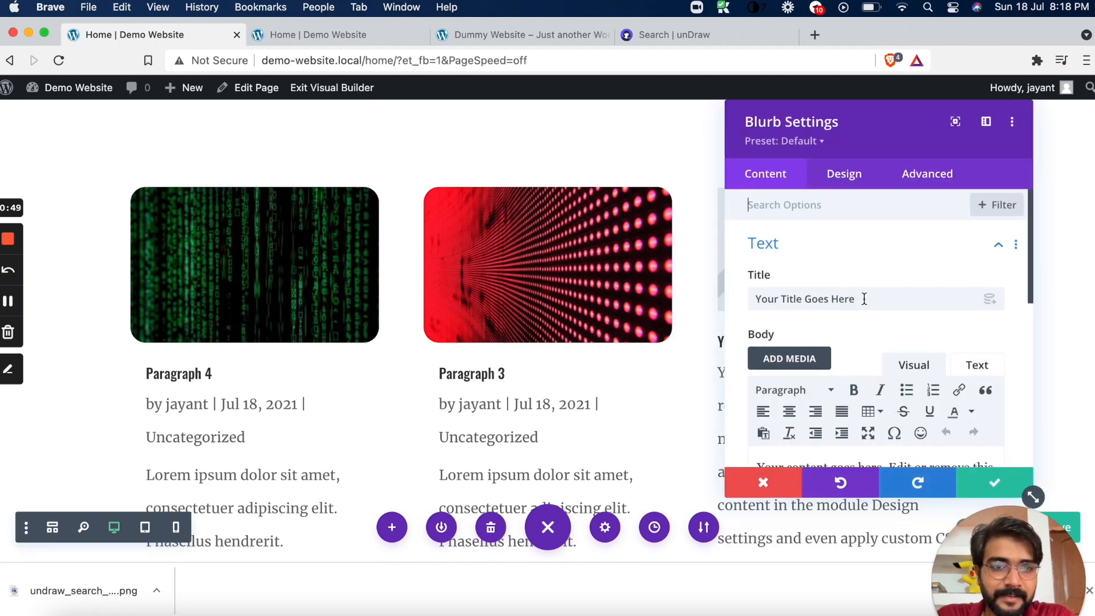
Replace the Blurb's title with the greeting heading copied from the Dummy Website's author sidebar
{"action": "left_click_drag", "start_coordinate": [862, 299], "coordinate": [745, 299]}
{"action": "left_click", "coordinate": [492, 37]}
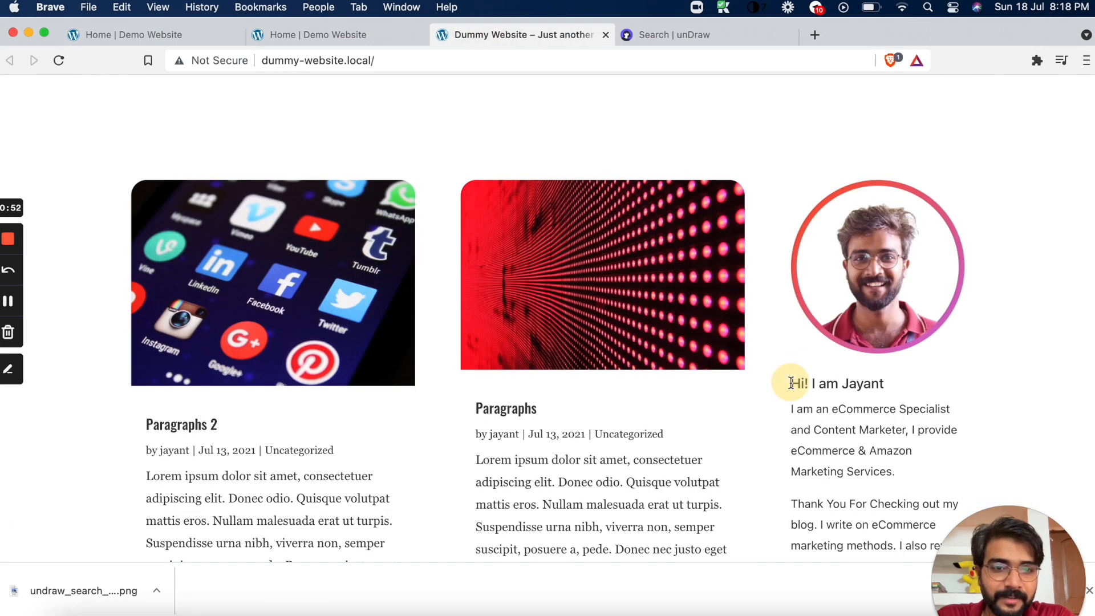
{"action": "left_click", "coordinate": [192, 35]}
{"action": "type", "text": "Hi! I am Jayant"}
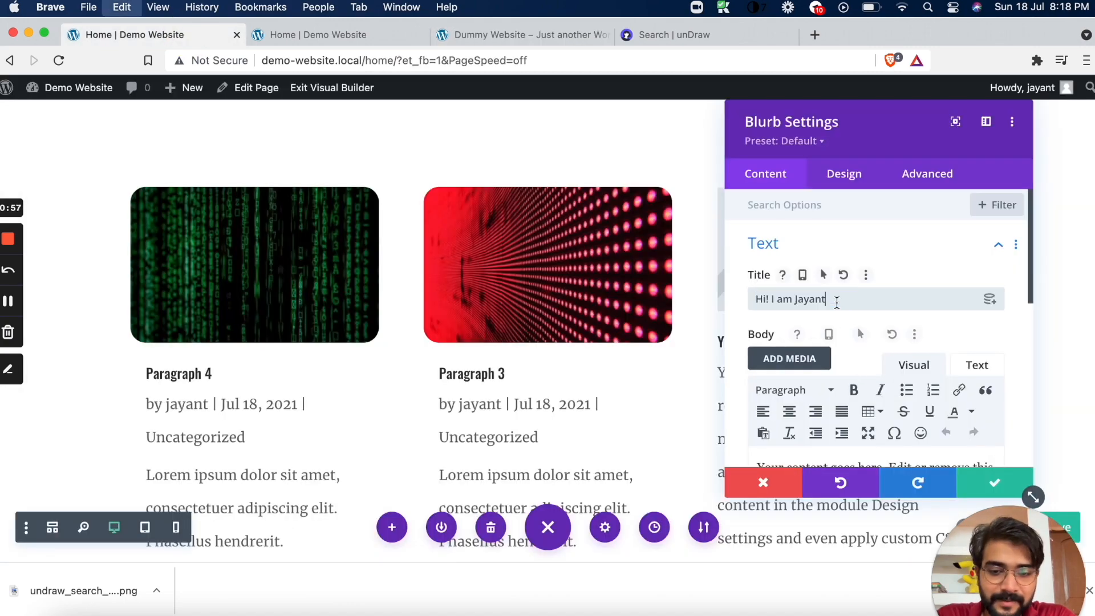
Replace the Blurb's body with the author introduction copied from the Dummy Website's sidebar and save the module settings
{"action": "left_click", "coordinate": [518, 35]}
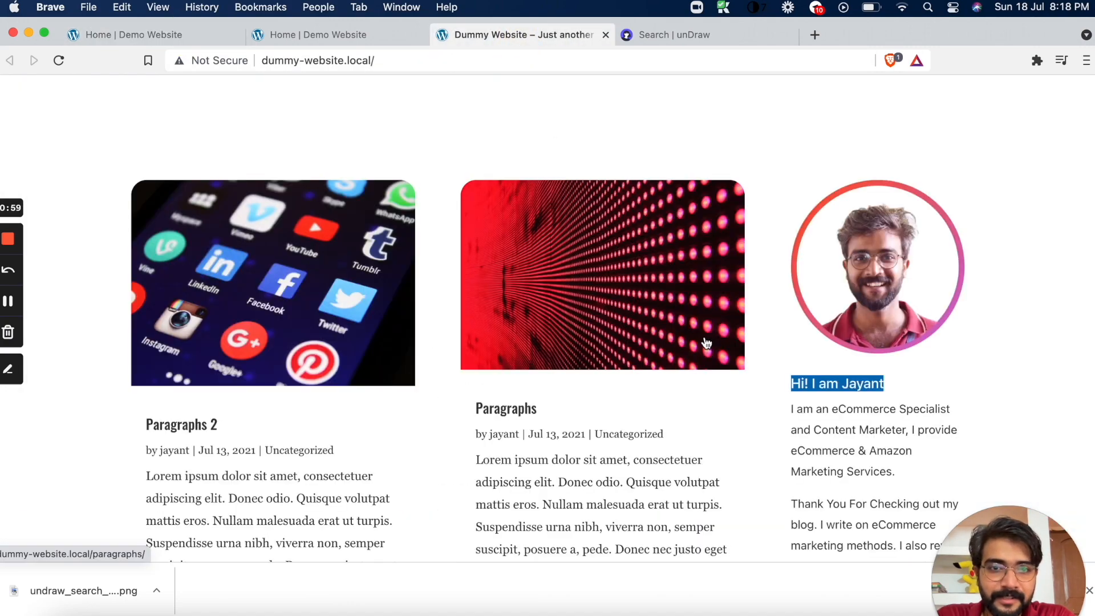
{"action": "scroll", "coordinate": [749, 378], "scroll_direction": "down", "scroll_amount": 3}
{"action": "left_click_drag", "start_coordinate": [789, 235], "coordinate": [864, 501]}
{"action": "left_click", "coordinate": [864, 501]}
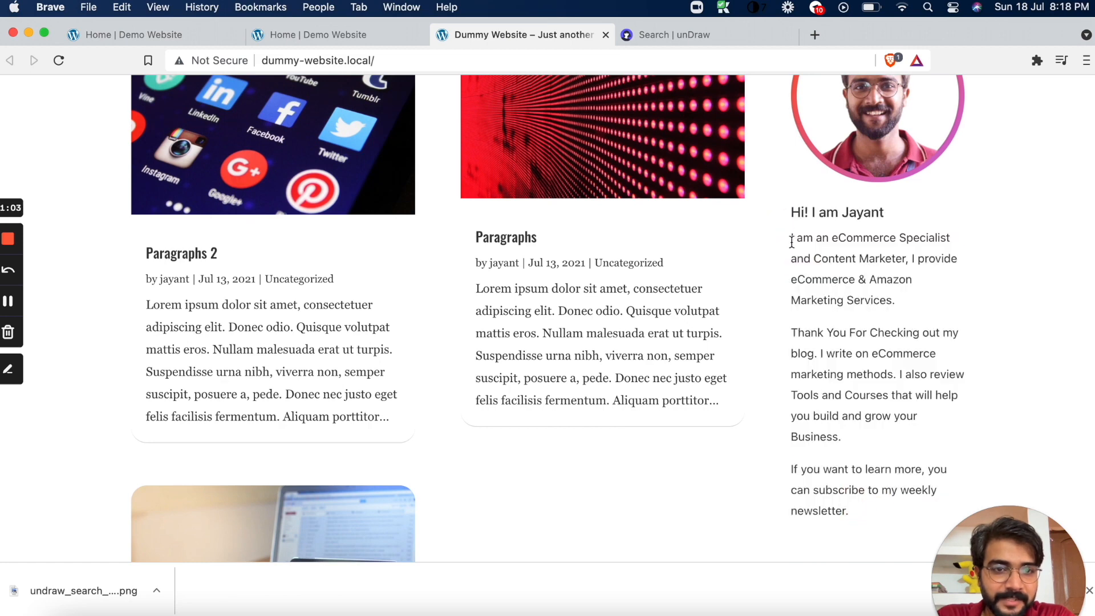
{"action": "left_click_drag", "start_coordinate": [791, 243], "coordinate": [848, 517]}
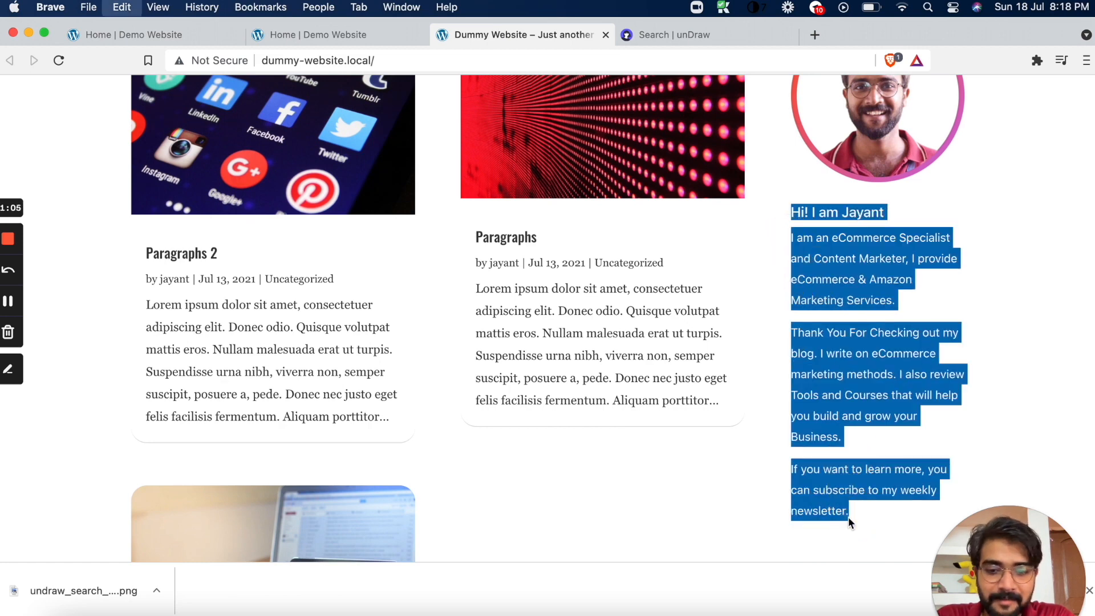
{"action": "left_click", "coordinate": [207, 41]}
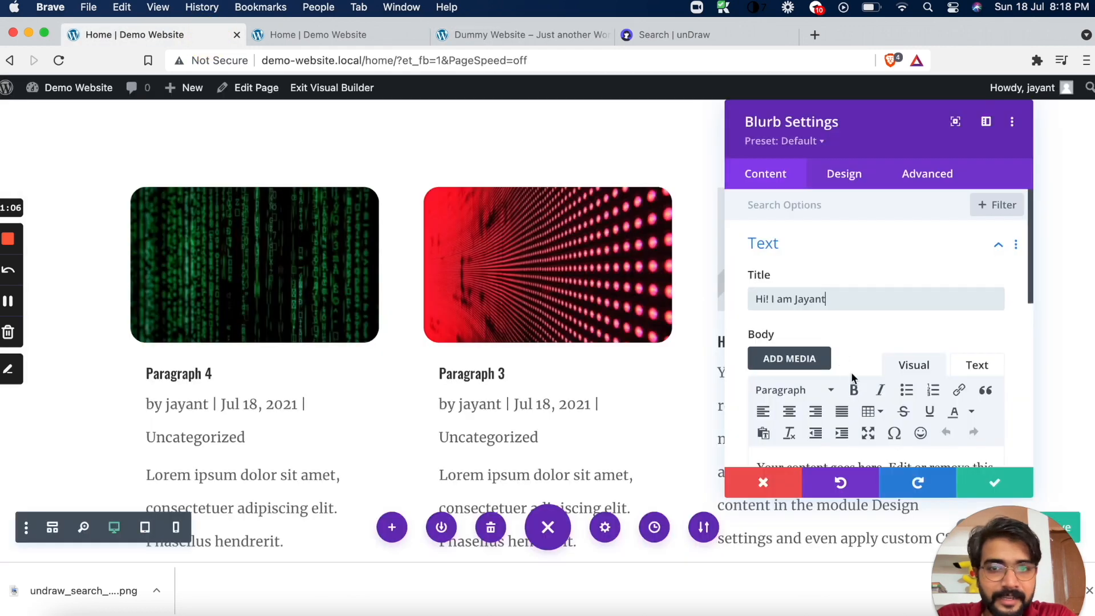
{"action": "scroll", "coordinate": [864, 371], "scroll_direction": "down", "scroll_amount": 3}
{"action": "triple_click", "coordinate": [864, 372]}
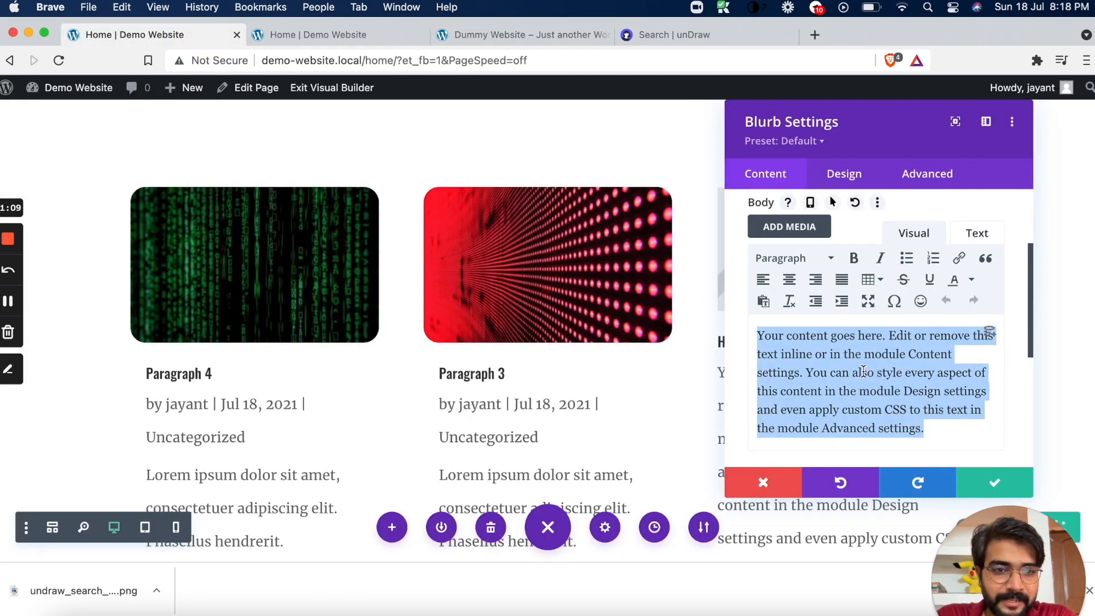
{"action": "type", "text": "Hi! I am Jayant I am an eCommerce Specialist and Content Marketer. I provide eCommerce & Amazon Marketing Services. Thank You For Checking out my blog. I write on eCommerce marketing methods. I also review Tools and Courses that will help you build and grow your Business. If you want to learn more, you can subscribe to my weekly newsletter."}
{"action": "scroll", "coordinate": [863, 371], "scroll_direction": "down", "scroll_amount": 5}
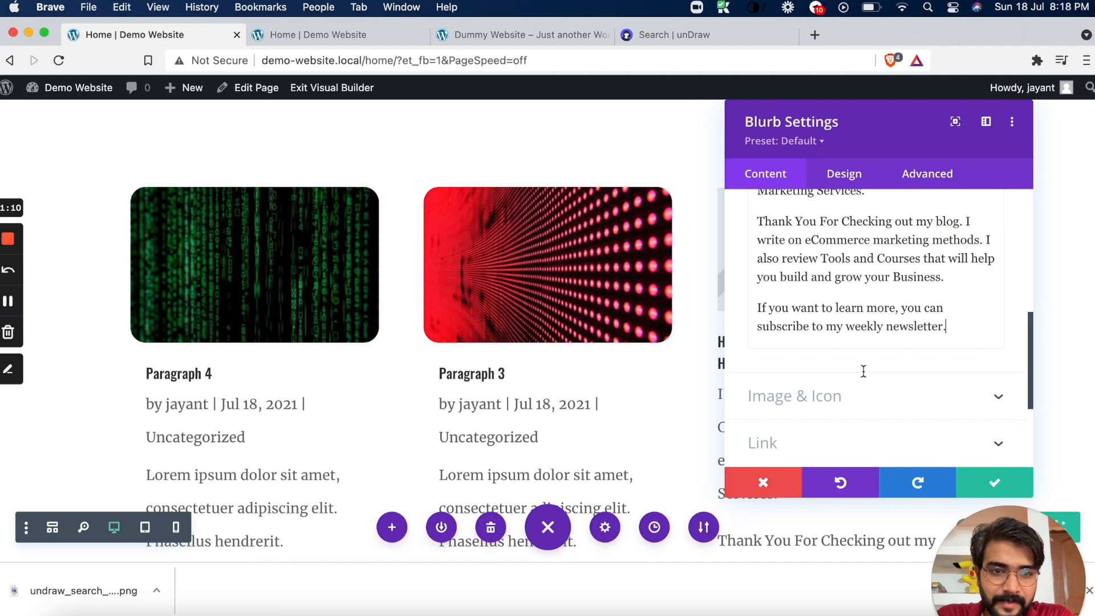
{"action": "left_click", "coordinate": [1016, 486]}
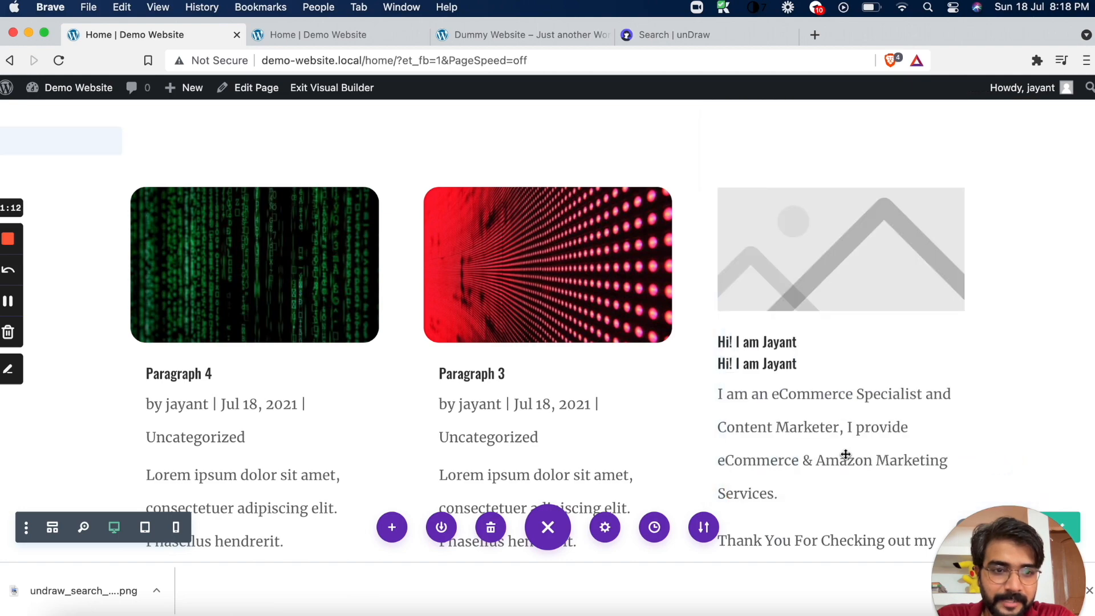
Review the sidebar Blurb and narrow it from its left edge to widen the gap beside the blog grid
{"action": "scroll", "coordinate": [845, 454], "scroll_direction": "down", "scroll_amount": 5}
{"action": "scroll", "coordinate": [845, 454], "scroll_direction": "down", "scroll_amount": 5}
{"action": "scroll", "coordinate": [844, 454], "scroll_direction": "up", "scroll_amount": 4}
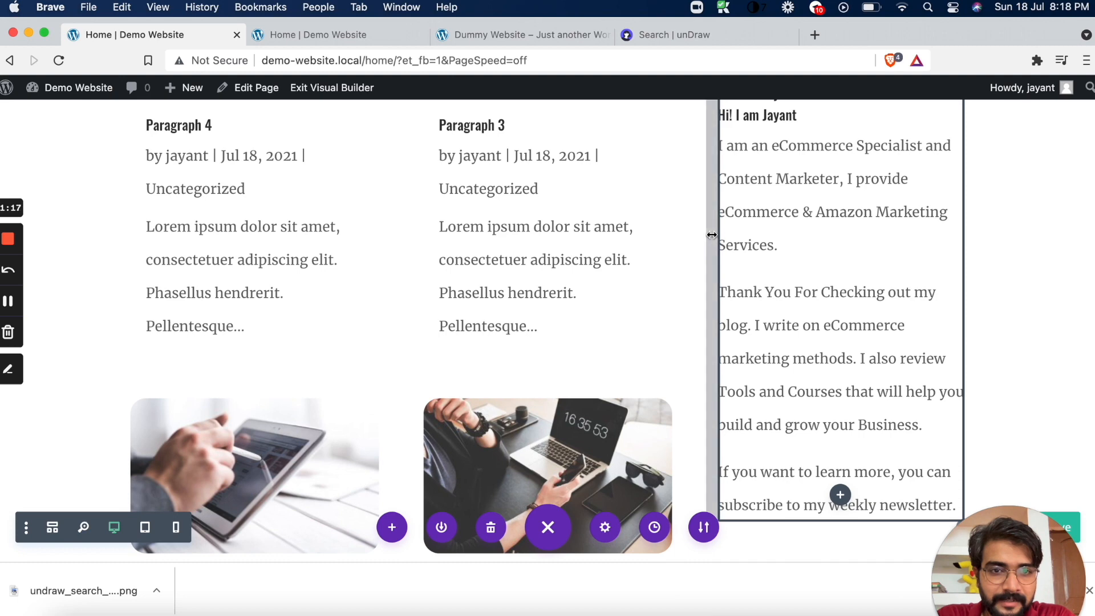
{"action": "left_click_drag", "start_coordinate": [713, 234], "coordinate": [732, 237]}
{"action": "scroll", "coordinate": [720, 242], "scroll_direction": "up", "scroll_amount": 4}
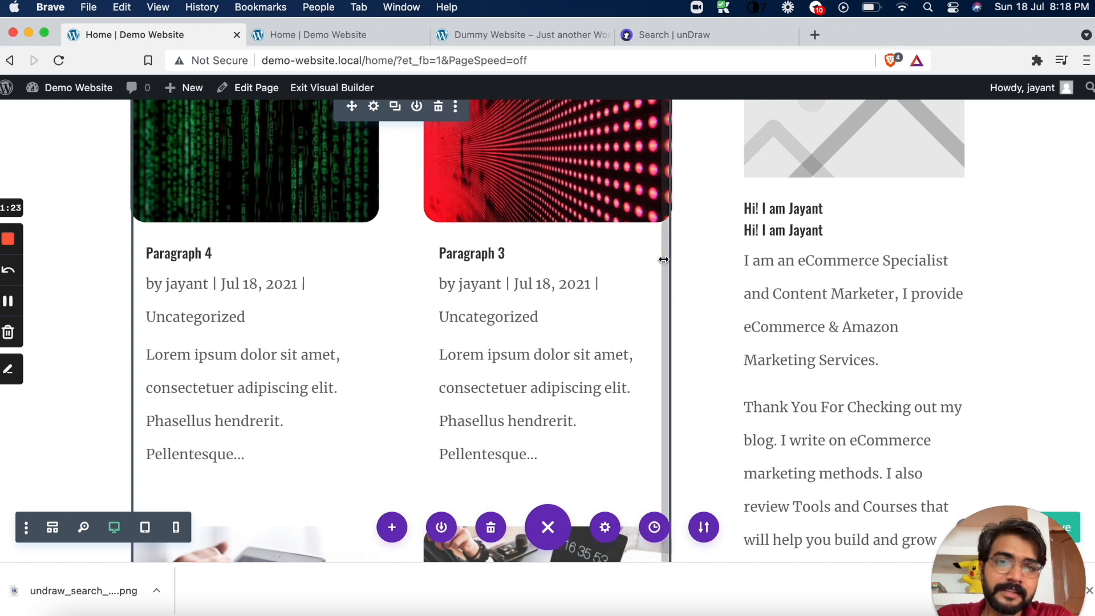
Adjust the Blog module's right edge so the two post columns extend slightly further toward the sidebar Blurb
{"action": "left_click_drag", "start_coordinate": [692, 260], "coordinate": [716, 257]}
{"action": "left_click", "coordinate": [626, 285]}
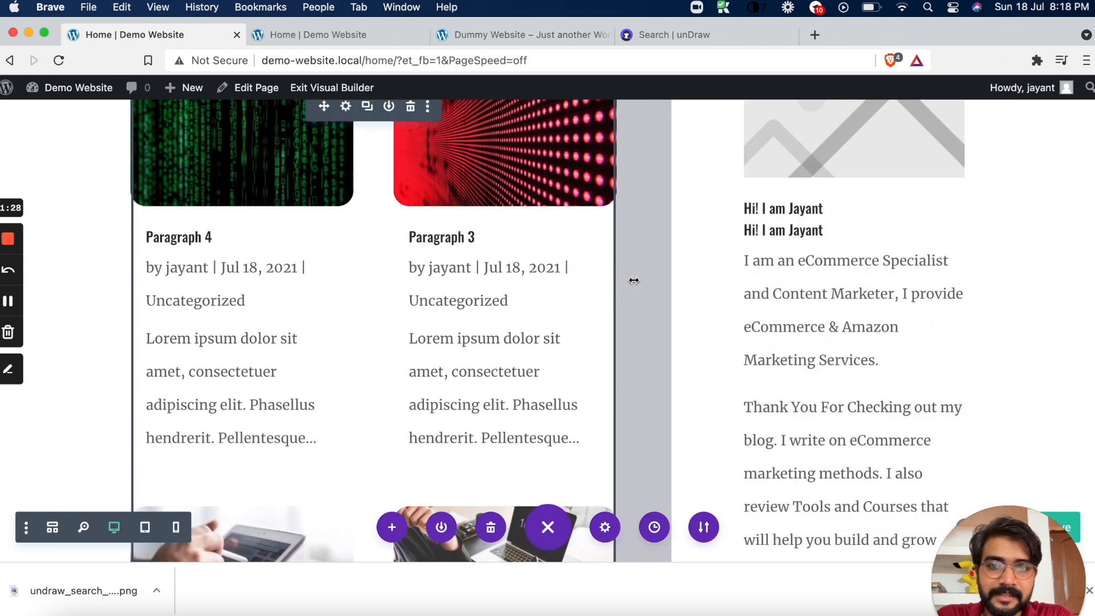
{"action": "left_click_drag", "start_coordinate": [678, 277], "coordinate": [675, 277]}
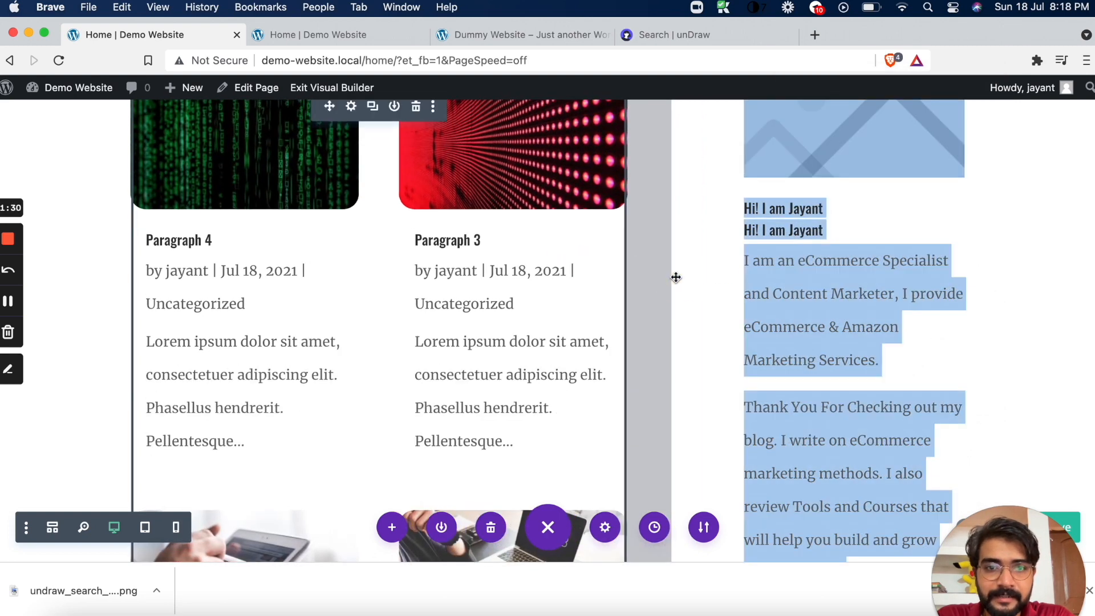
{"action": "left_click", "coordinate": [637, 263]}
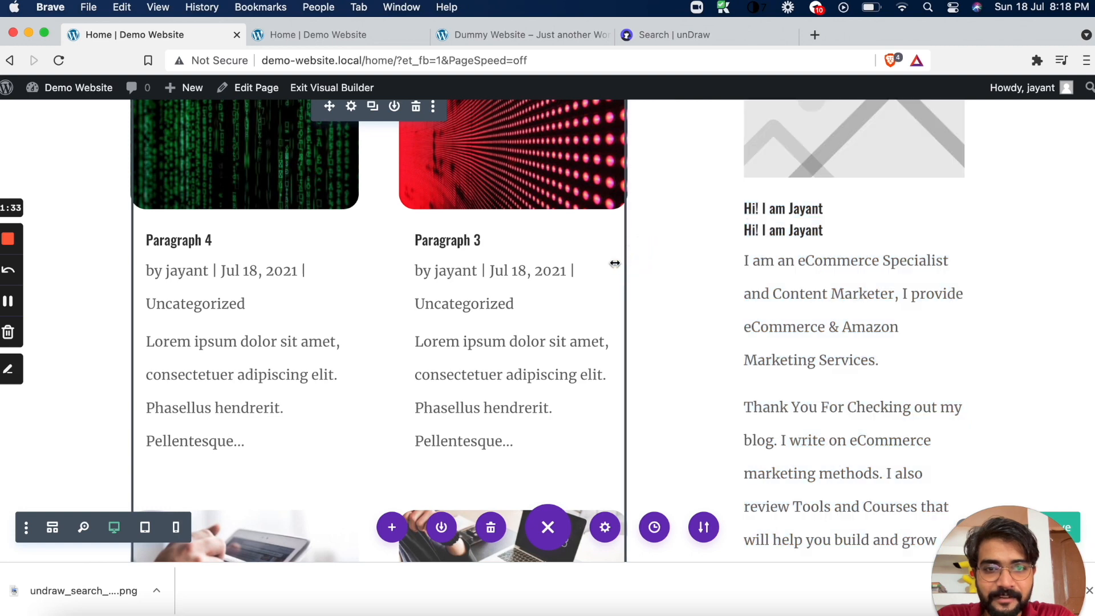
{"action": "left_click_drag", "start_coordinate": [639, 263], "coordinate": [693, 264]}
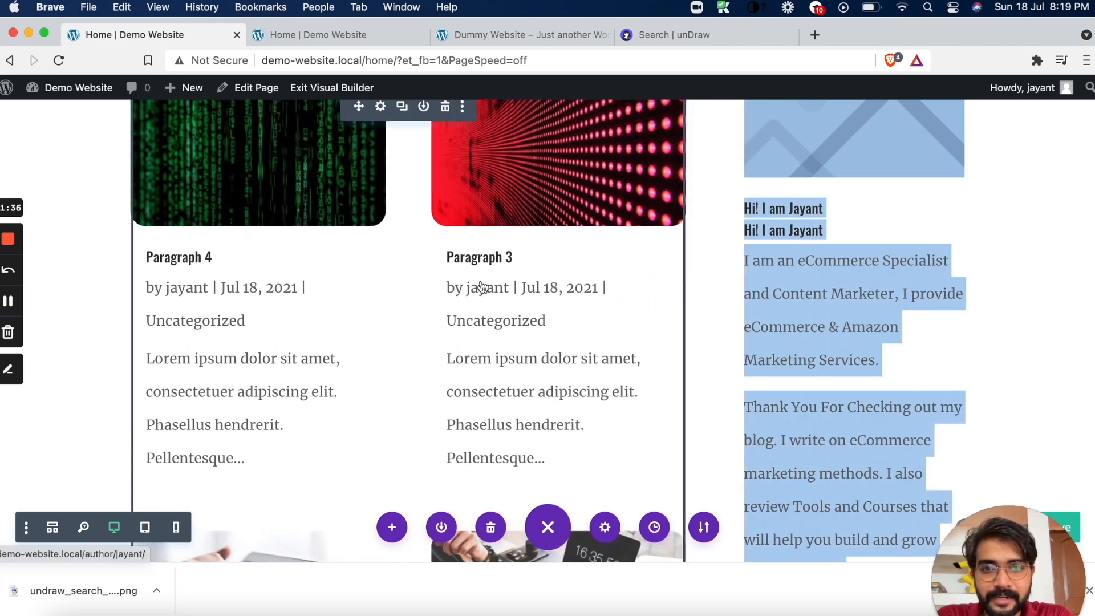
{"action": "scroll", "coordinate": [481, 287], "scroll_direction": "up", "scroll_amount": 5}
{"action": "scroll", "coordinate": [480, 286], "scroll_direction": "down", "scroll_amount": 3}
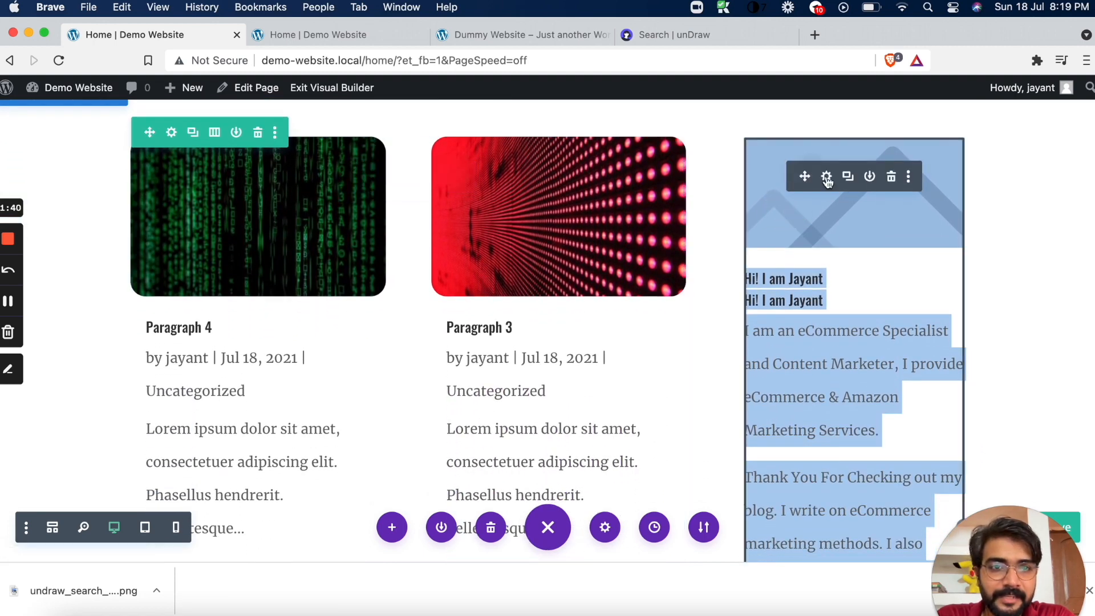
Open the image chooser for the sidebar Blurb and copy the author photo's address from the Dummy Website's sidebar
{"action": "left_click", "coordinate": [826, 178]}
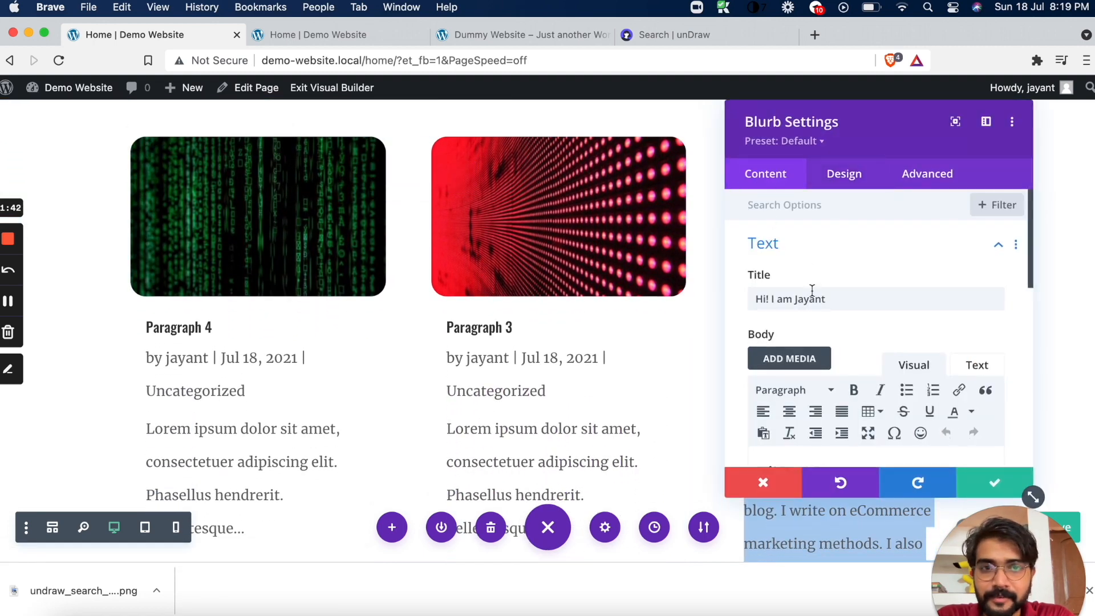
{"action": "scroll", "coordinate": [813, 290], "scroll_direction": "down", "scroll_amount": 10}
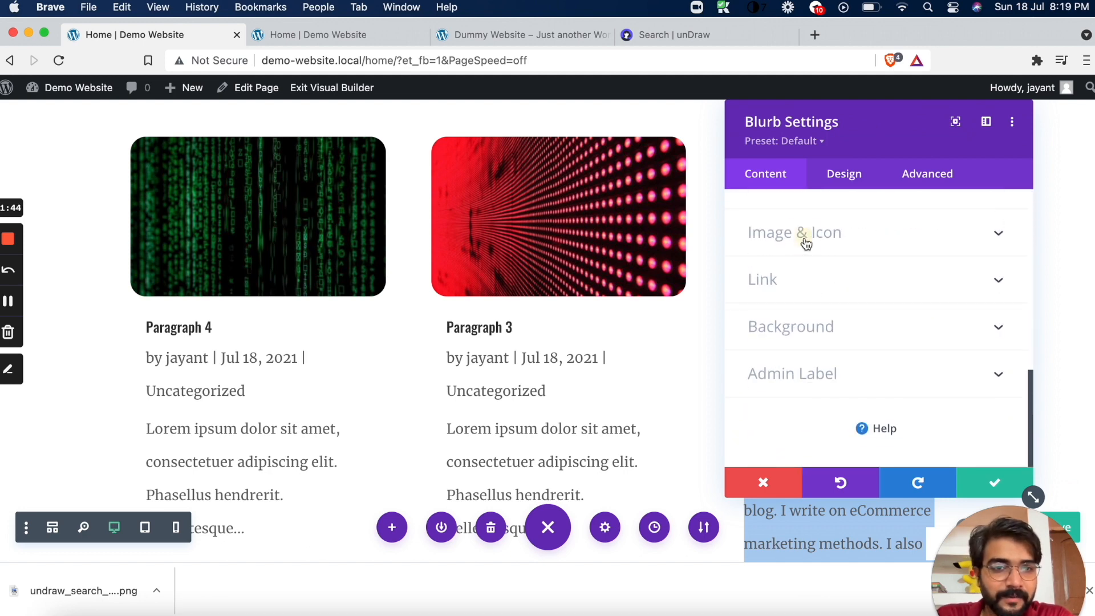
{"action": "left_click", "coordinate": [806, 245]}
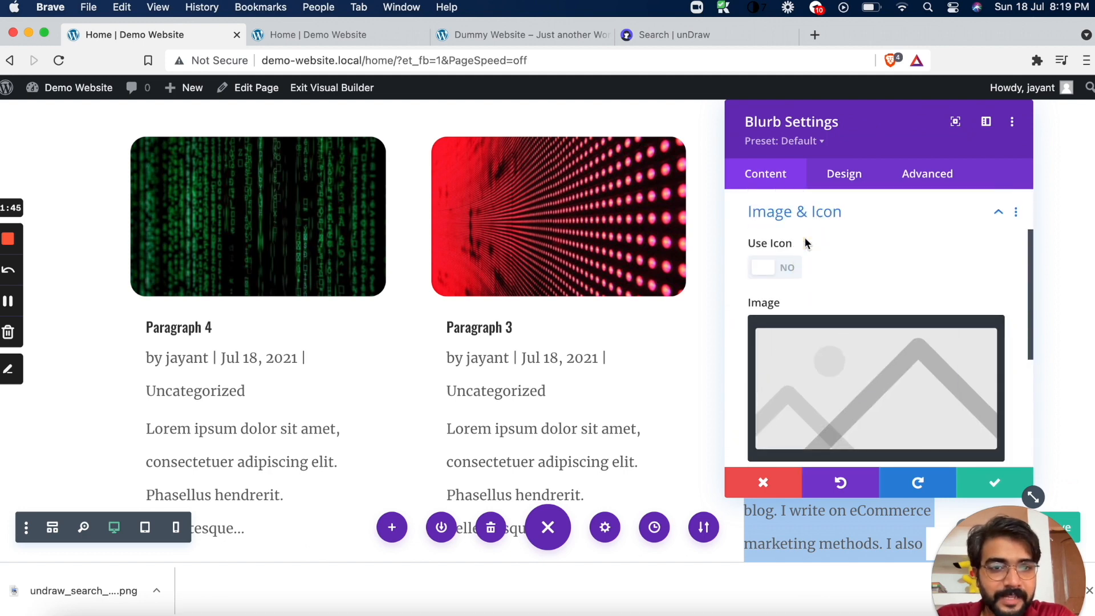
{"action": "left_click", "coordinate": [831, 385]}
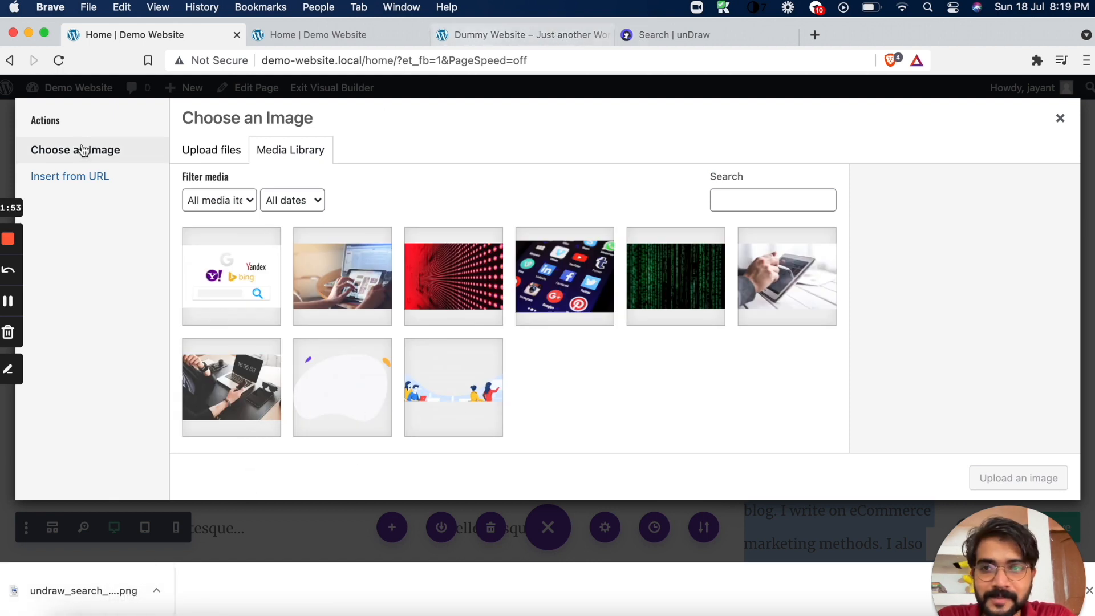
{"action": "left_click", "coordinate": [463, 35]}
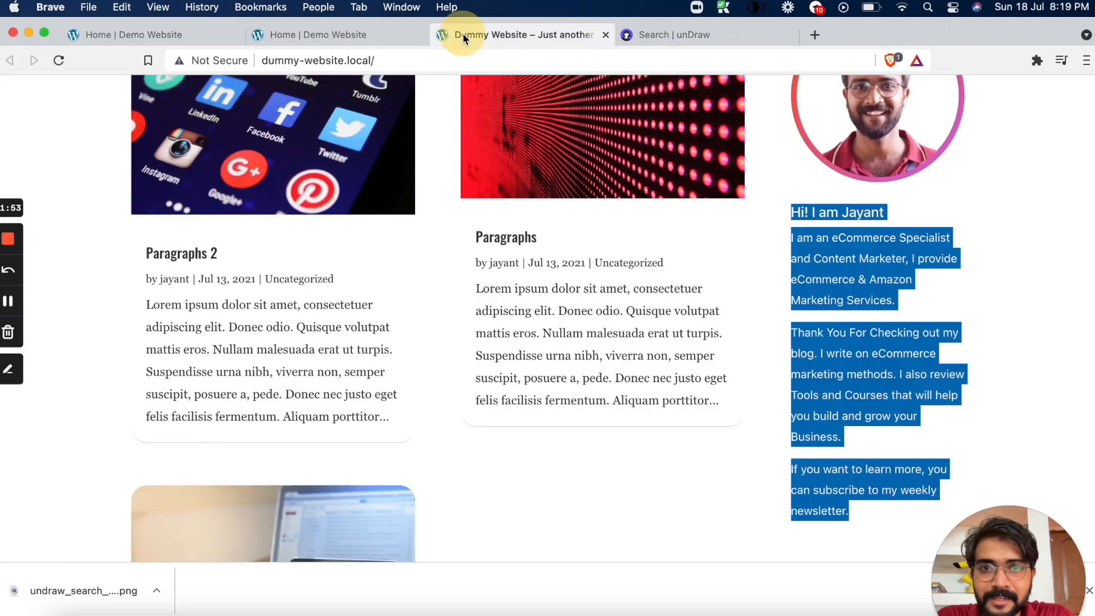
{"action": "right_click", "coordinate": [869, 146]}
{"action": "left_click", "coordinate": [912, 202]}
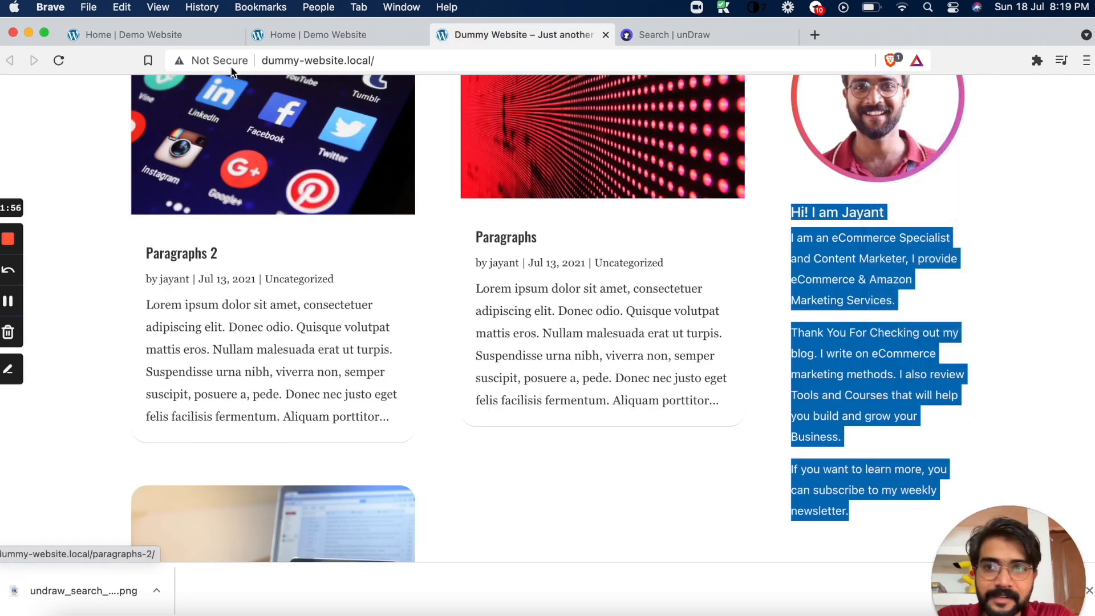
Insert the copied photo address as the Blurb's image from URL and save the module settings
{"action": "left_click", "coordinate": [200, 35]}
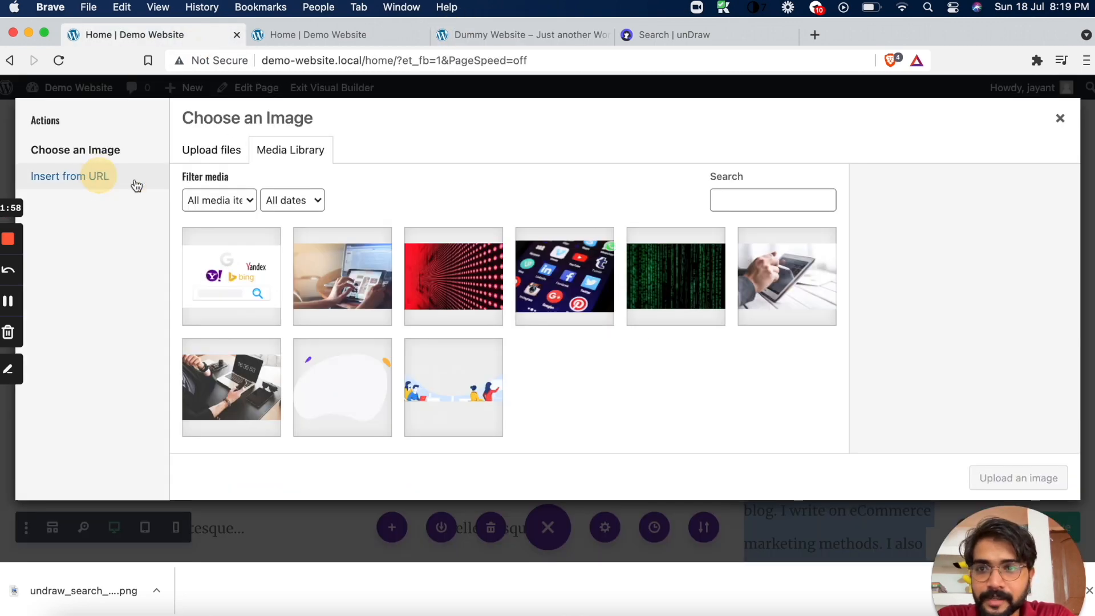
{"action": "left_click", "coordinate": [104, 181]}
{"action": "key", "text": "super+a"}
{"action": "key", "text": "super+v"}
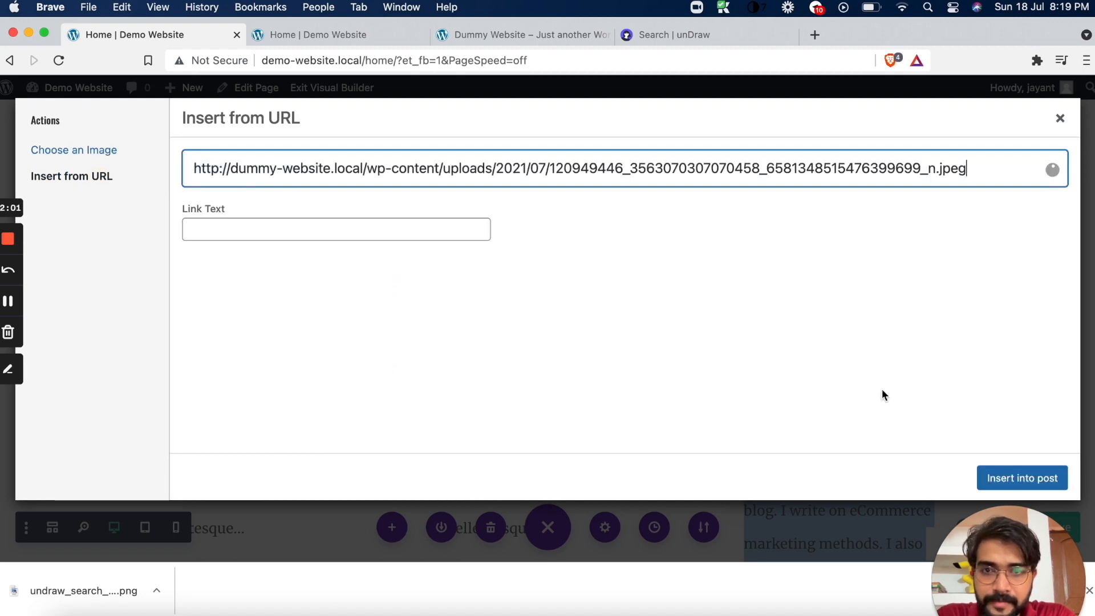
{"action": "left_click", "coordinate": [1037, 480]}
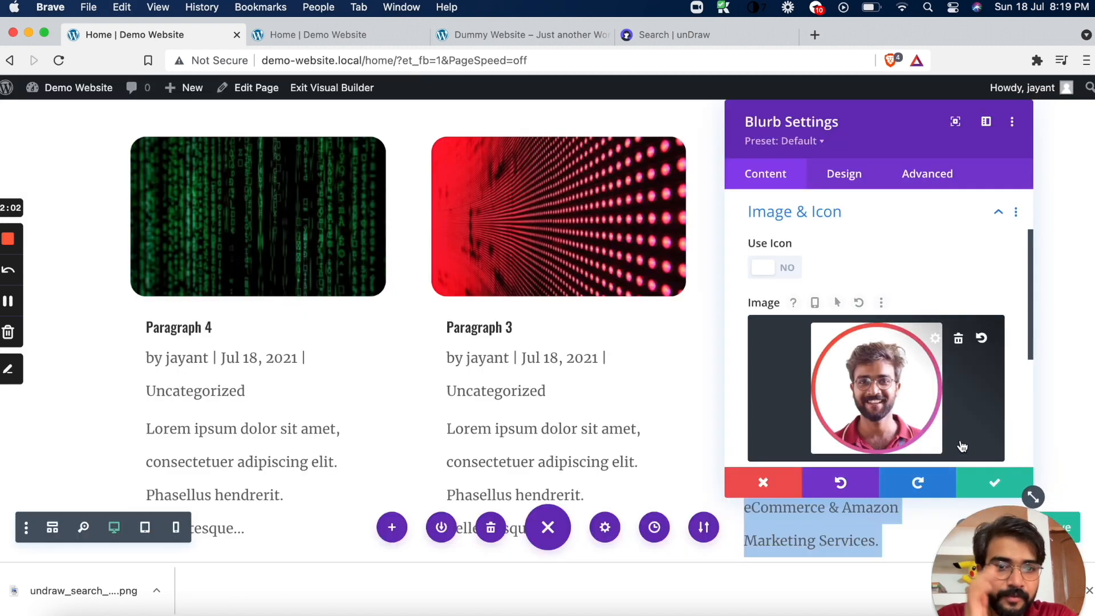
{"action": "left_click", "coordinate": [986, 486]}
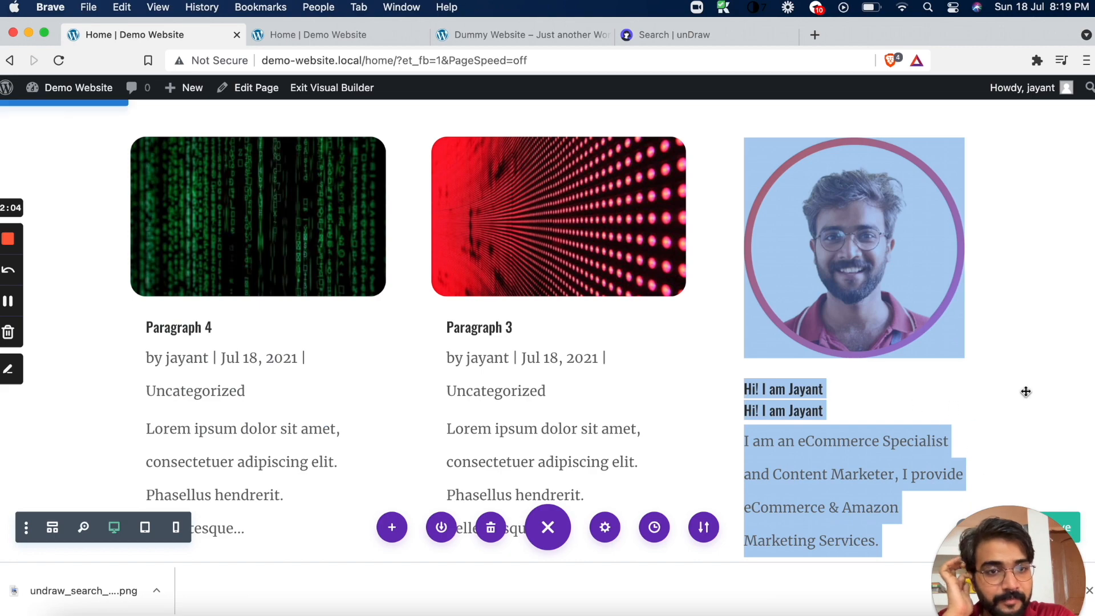
Review the Home page layout from the Email Optin section down through the blog grid and author sidebar
{"action": "left_click", "coordinate": [769, 393]}
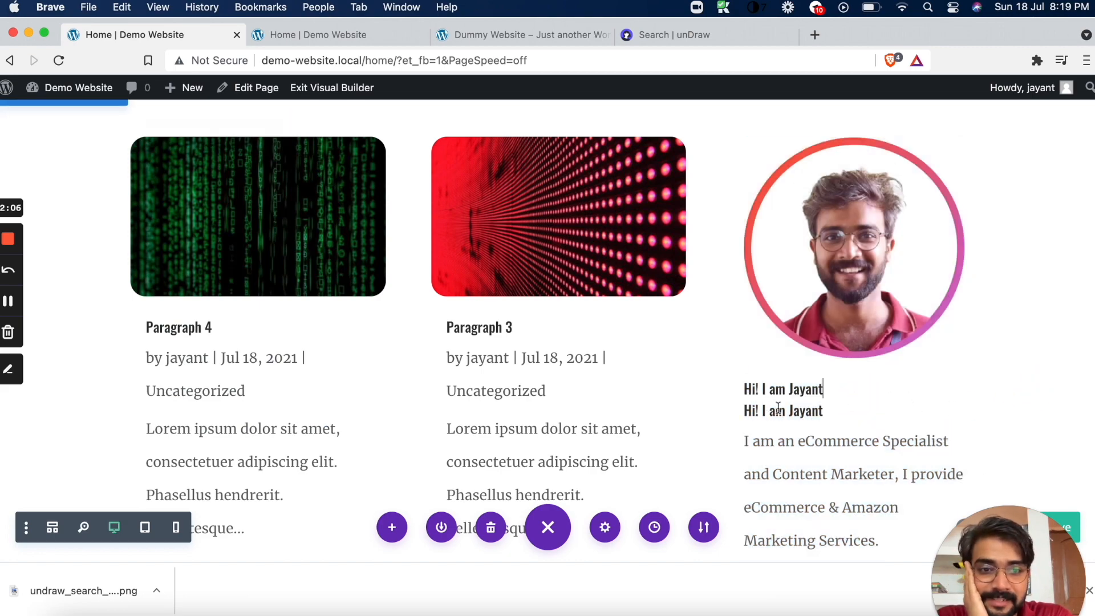
{"action": "scroll", "coordinate": [608, 388], "scroll_direction": "down", "scroll_amount": 10}
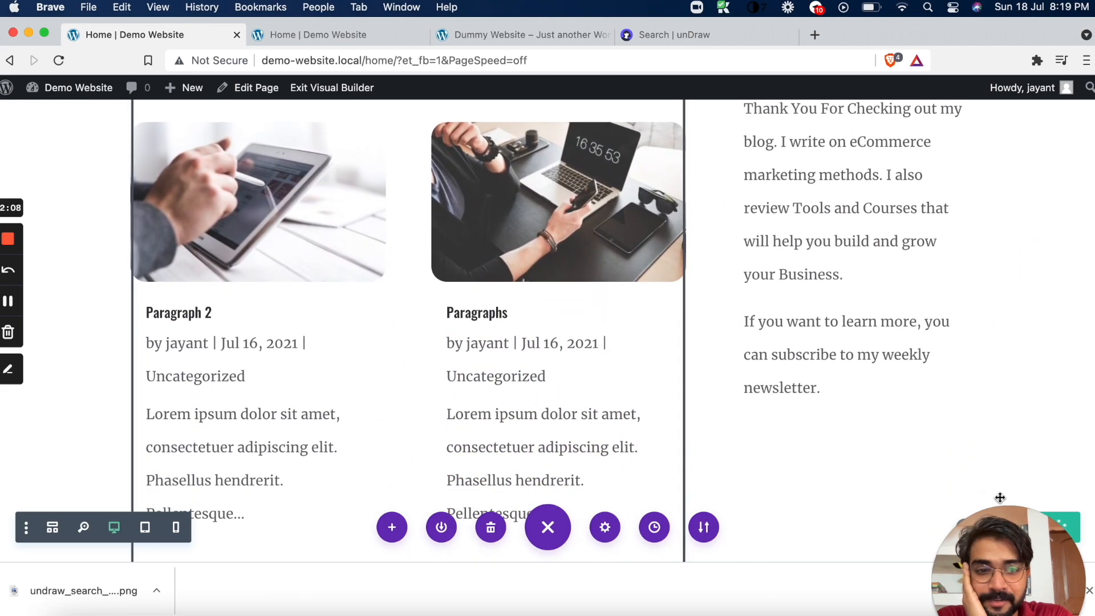
{"action": "left_click_drag", "start_coordinate": [1016, 564], "coordinate": [1020, 403]}
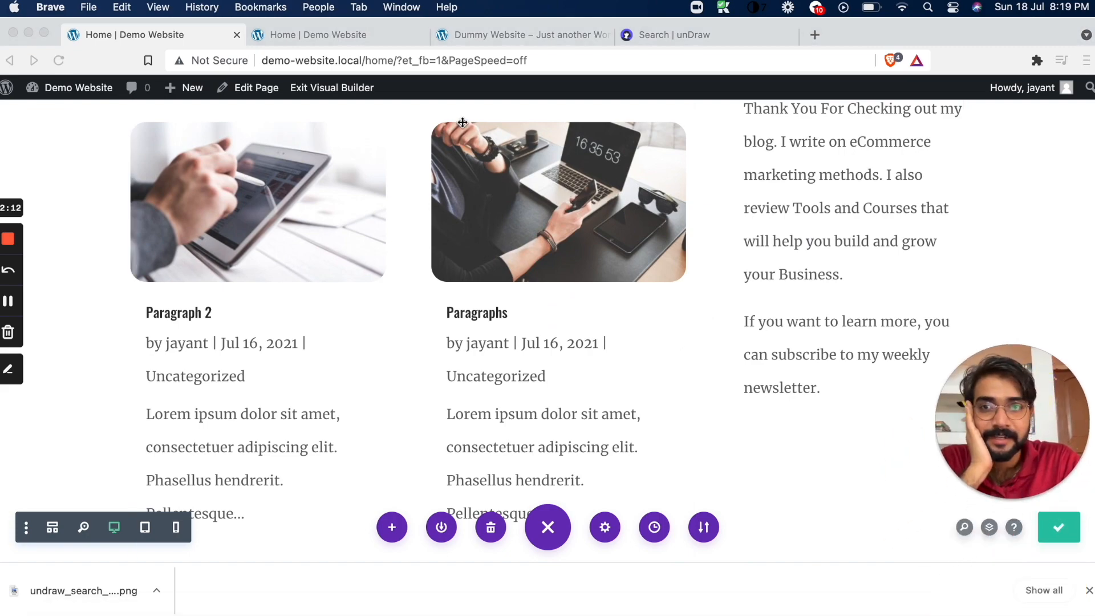
{"action": "scroll", "coordinate": [430, 251], "scroll_direction": "up", "scroll_amount": 10}
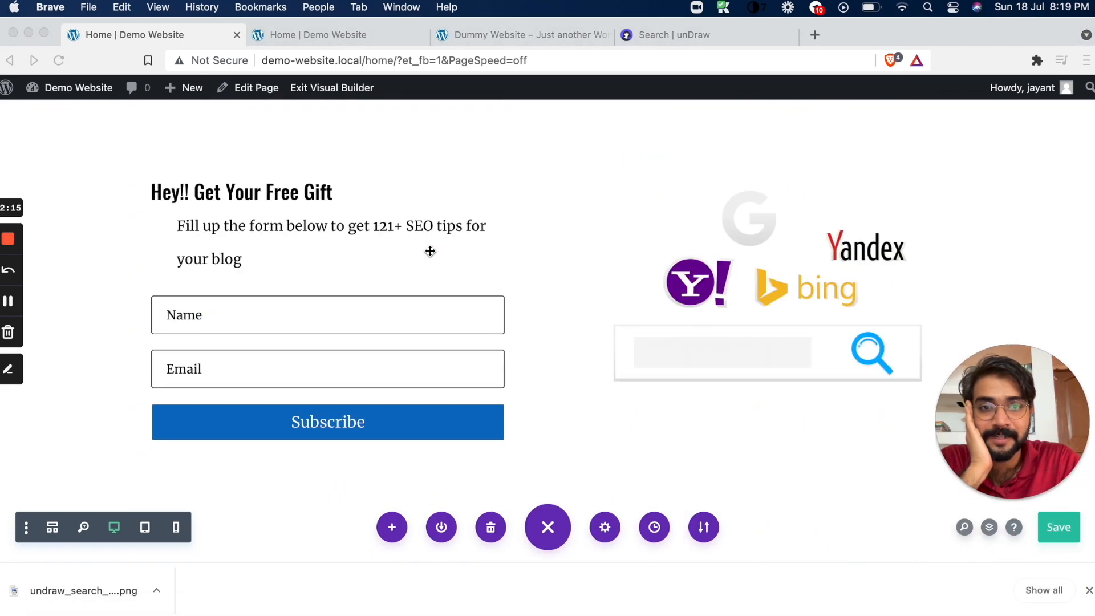
{"action": "scroll", "coordinate": [430, 251], "scroll_direction": "down", "scroll_amount": 5}
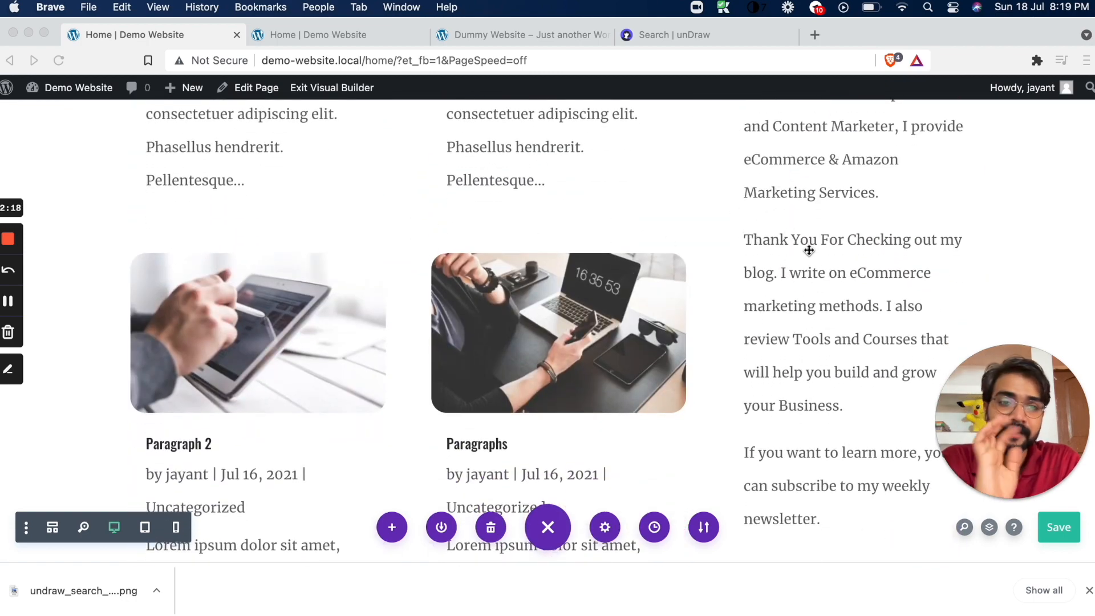
{"action": "scroll", "coordinate": [809, 236], "scroll_direction": "down", "scroll_amount": 1}
{"action": "scroll", "coordinate": [808, 235], "scroll_direction": "down", "scroll_amount": 10}
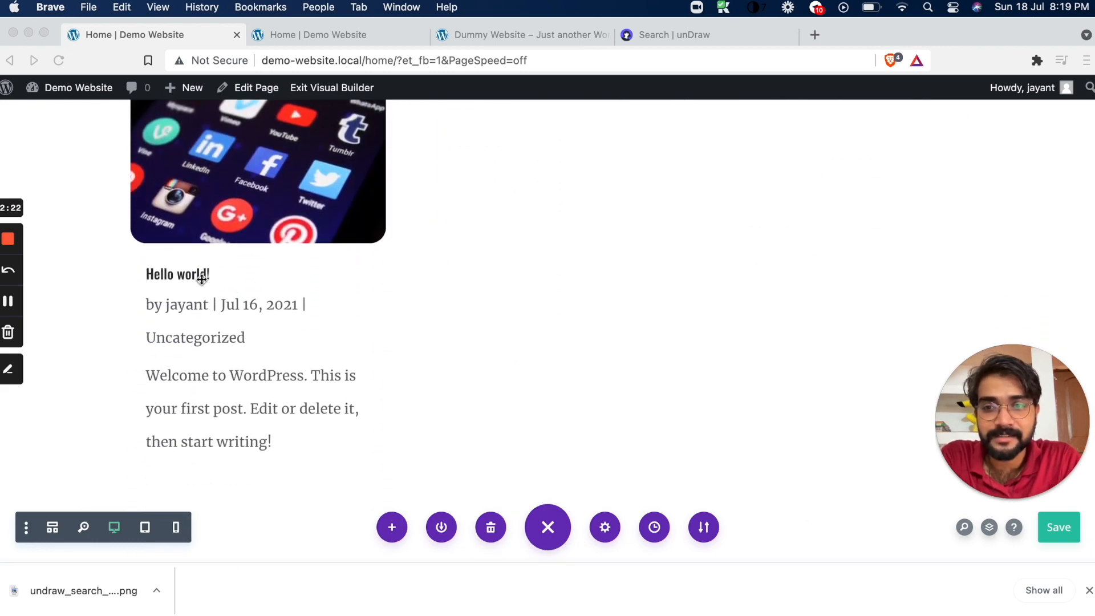
{"action": "scroll", "coordinate": [340, 276], "scroll_direction": "down", "scroll_amount": 1}
{"action": "scroll", "coordinate": [340, 276], "scroll_direction": "up", "scroll_amount": 7}
{"action": "scroll", "coordinate": [340, 276], "scroll_direction": "up", "scroll_amount": 10}
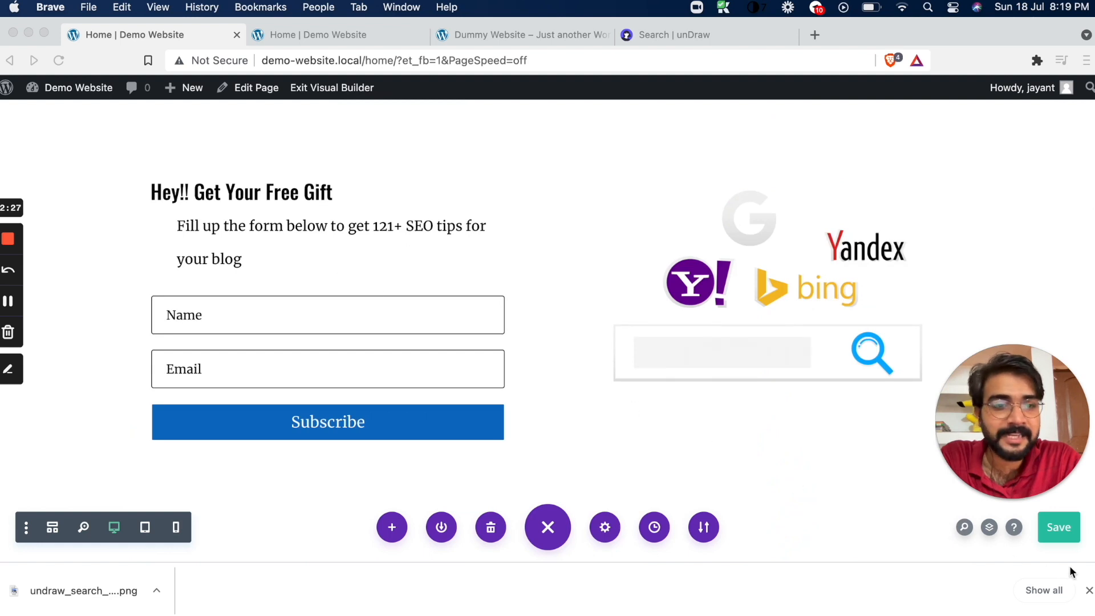
Save the Home page's changes in the Divi builder
{"action": "left_click", "coordinate": [1074, 539]}
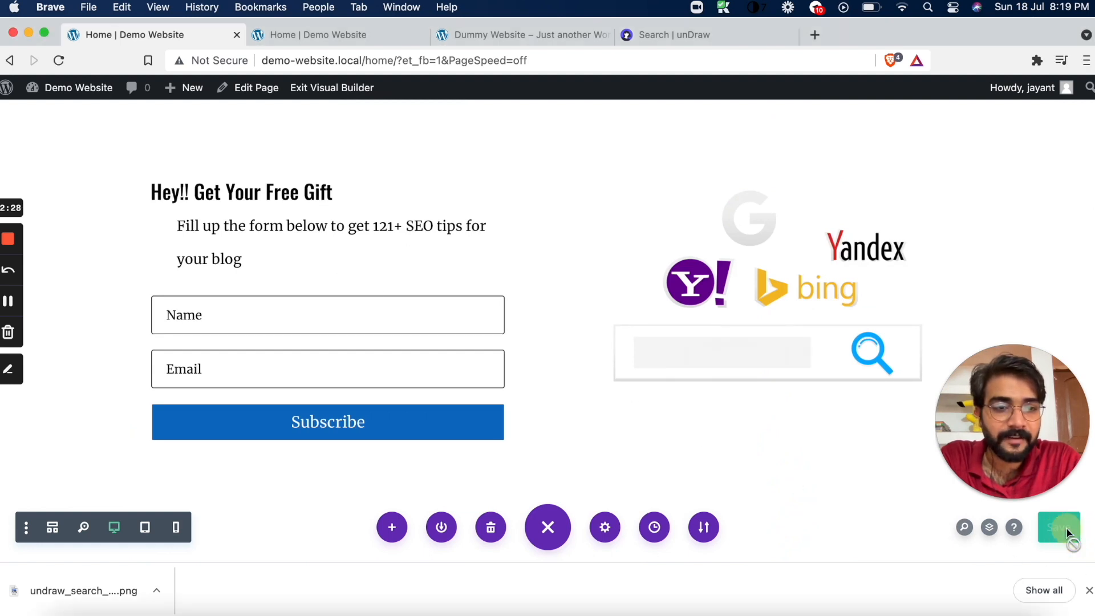
{"action": "mouse_move", "coordinate": [657, 394]}
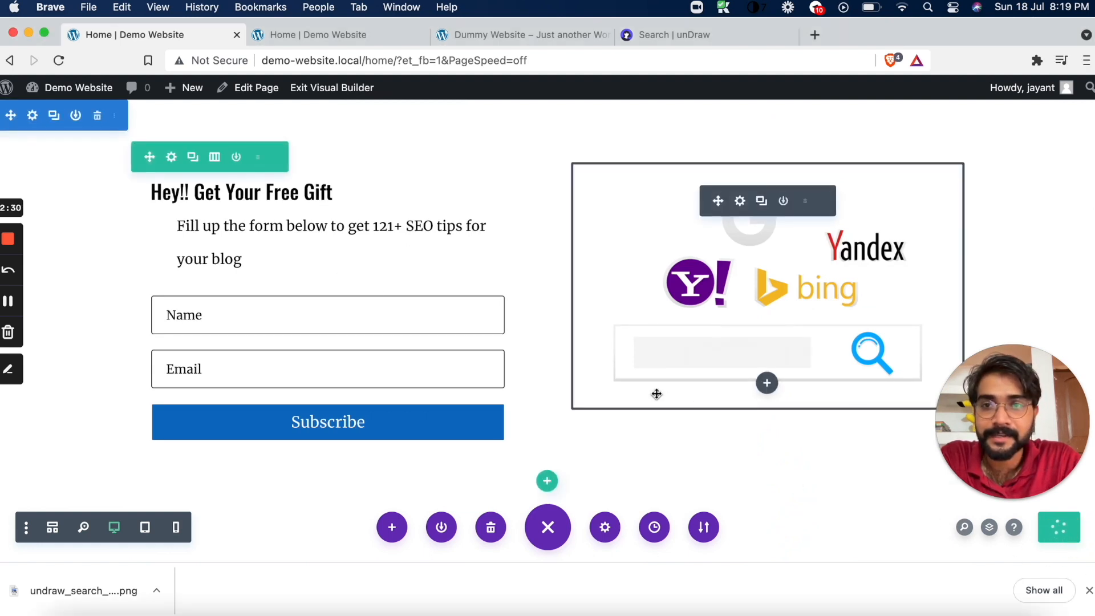
{"action": "mouse_move", "coordinate": [82, 96]}
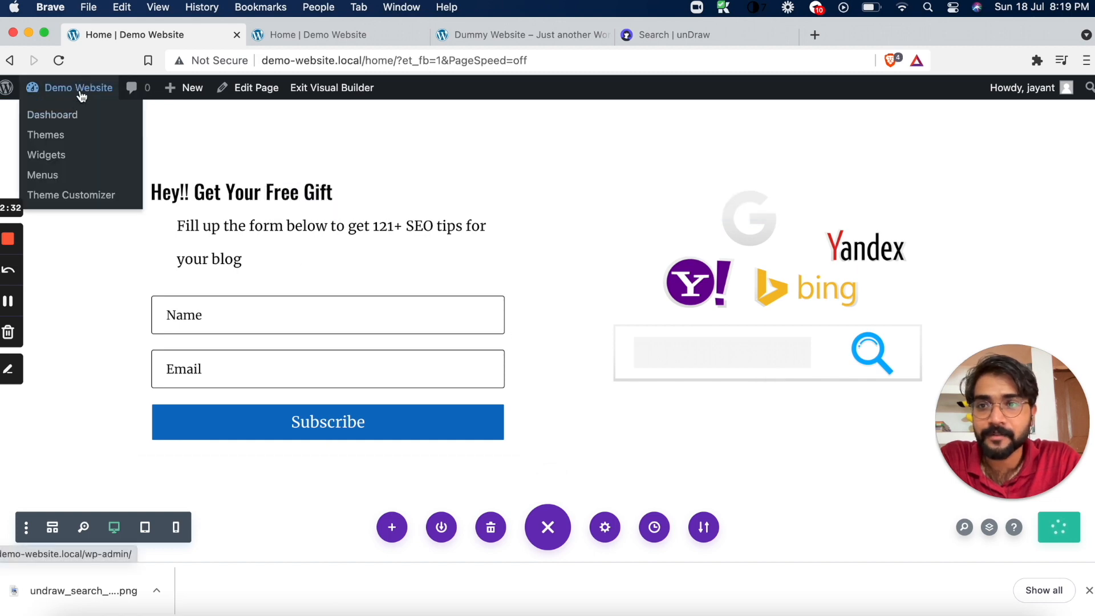
{"action": "left_click", "coordinate": [74, 116]}
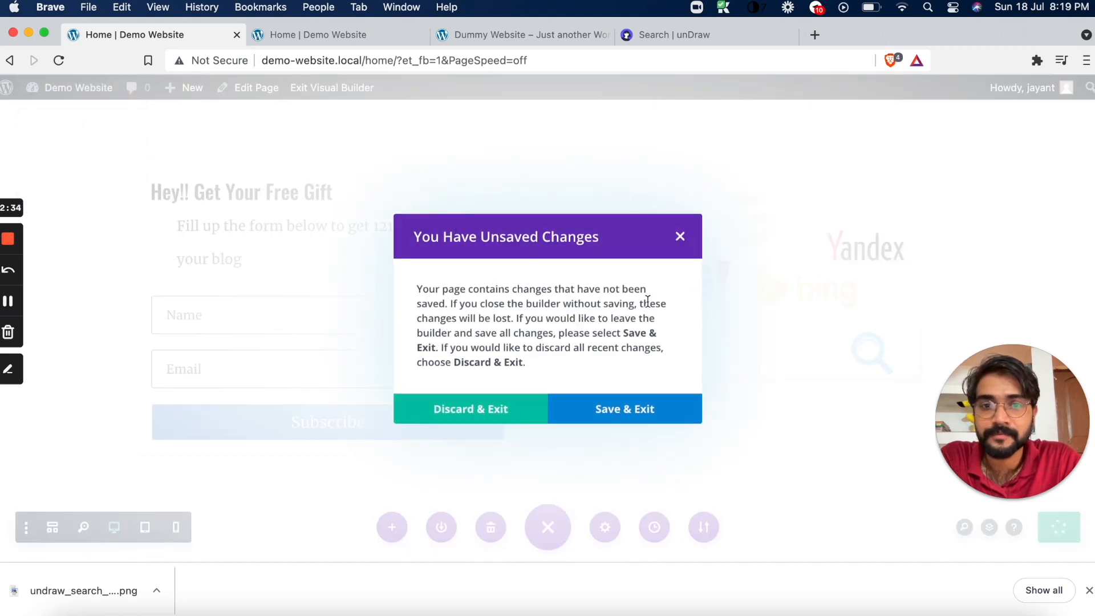
{"action": "left_click", "coordinate": [678, 239]}
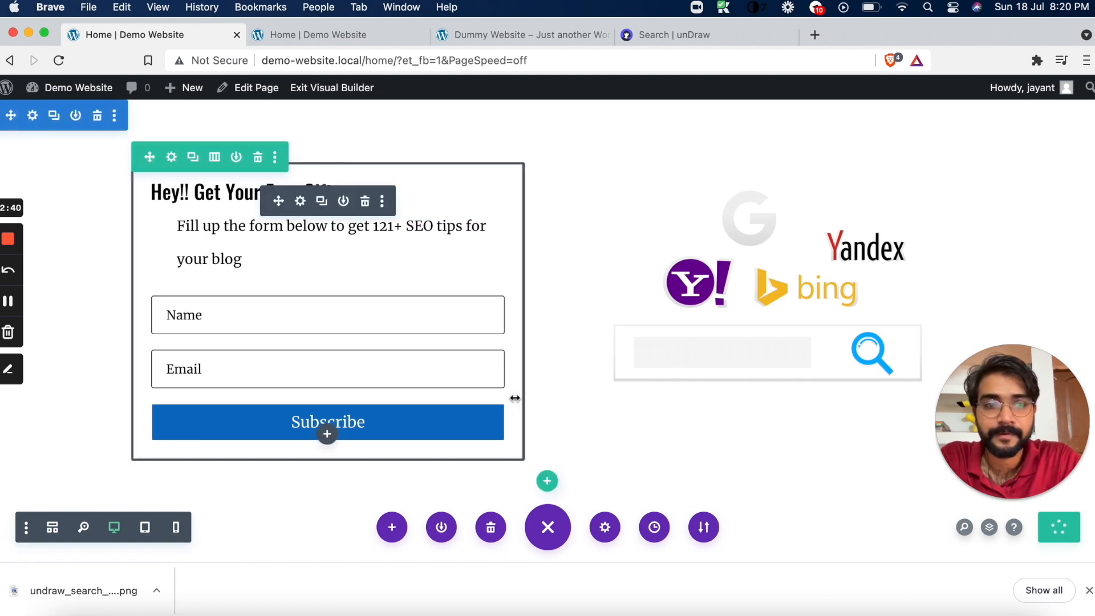
{"action": "left_click", "coordinate": [333, 40]}
{"action": "left_click", "coordinate": [128, 36]}
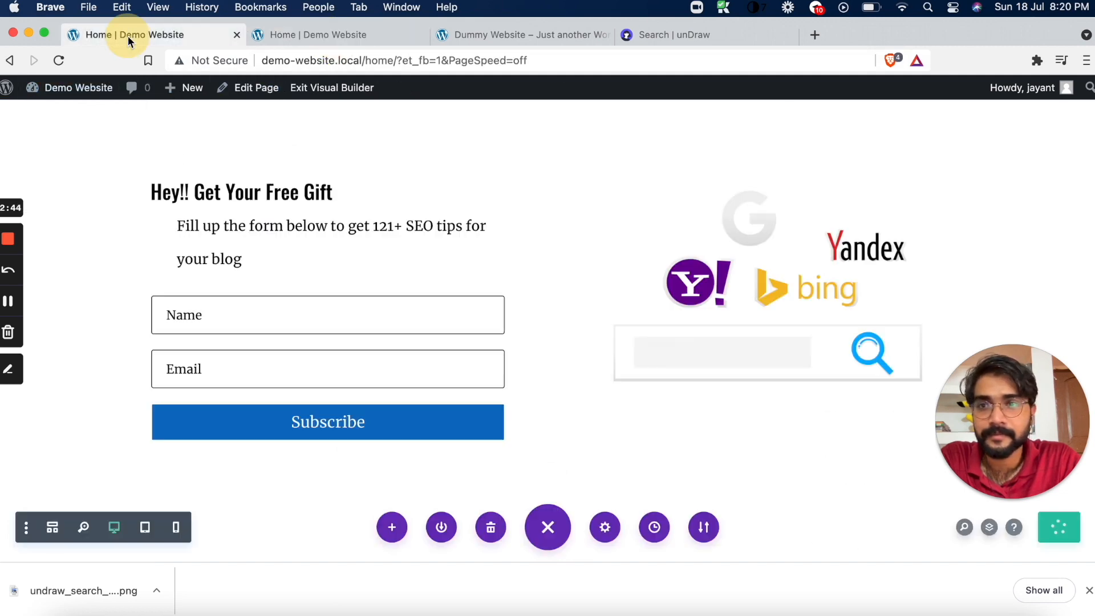
Reload the published Home page and check its optin section, blog grid, author sidebar and page address
{"action": "left_click", "coordinate": [353, 40]}
{"action": "left_click", "coordinate": [59, 60]}
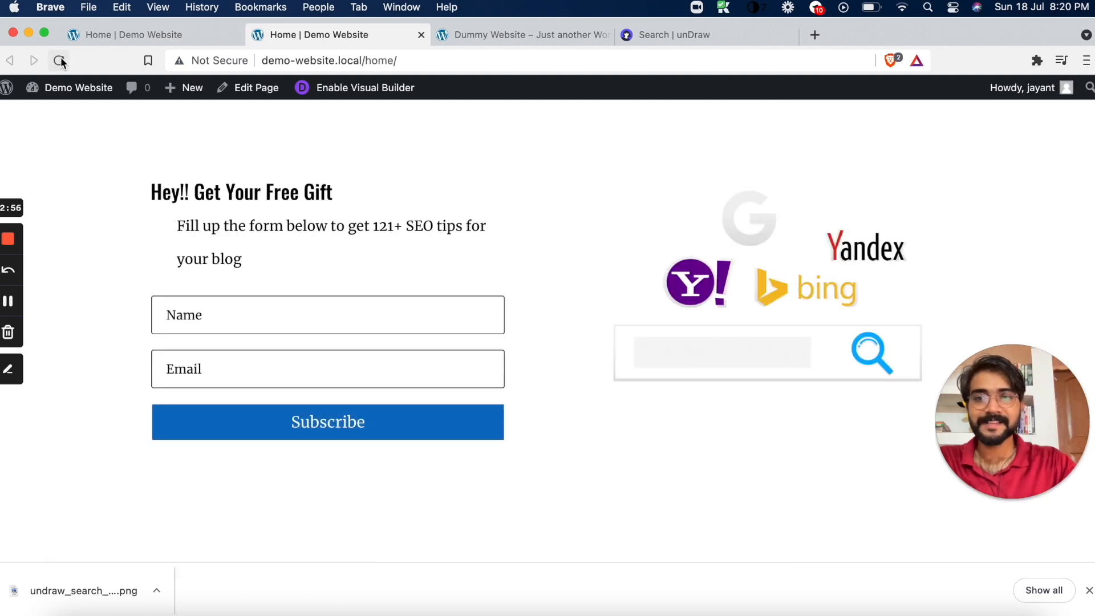
{"action": "scroll", "coordinate": [196, 289], "scroll_direction": "down", "scroll_amount": 6}
{"action": "scroll", "coordinate": [196, 296], "scroll_direction": "down", "scroll_amount": 3}
{"action": "scroll", "coordinate": [195, 296], "scroll_direction": "up", "scroll_amount": 5}
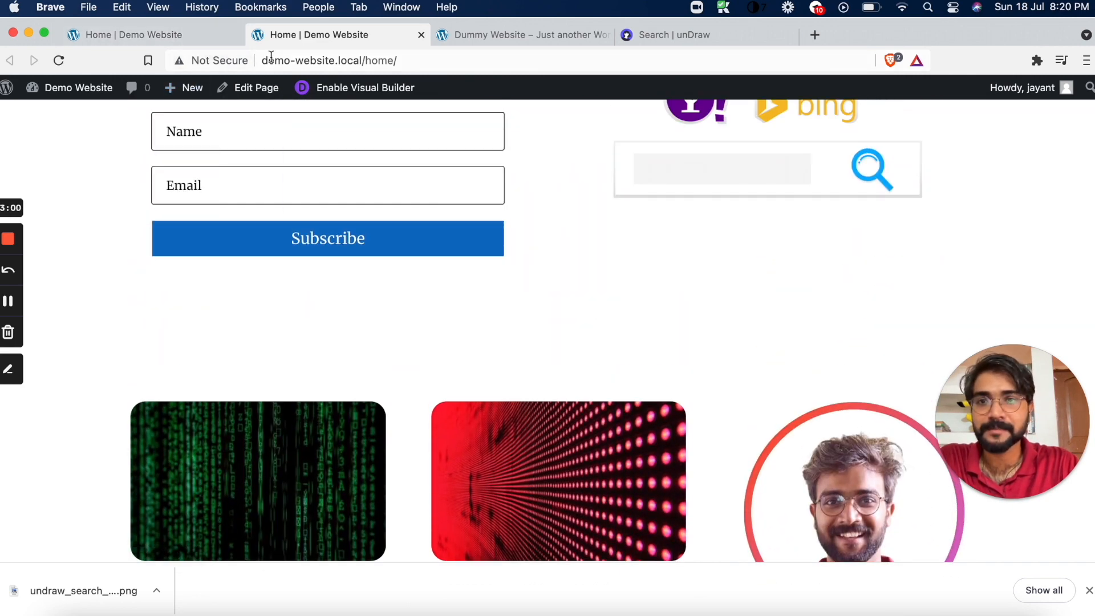
{"action": "left_click_drag", "start_coordinate": [265, 58], "coordinate": [399, 63]}
{"action": "left_click", "coordinate": [407, 60]}
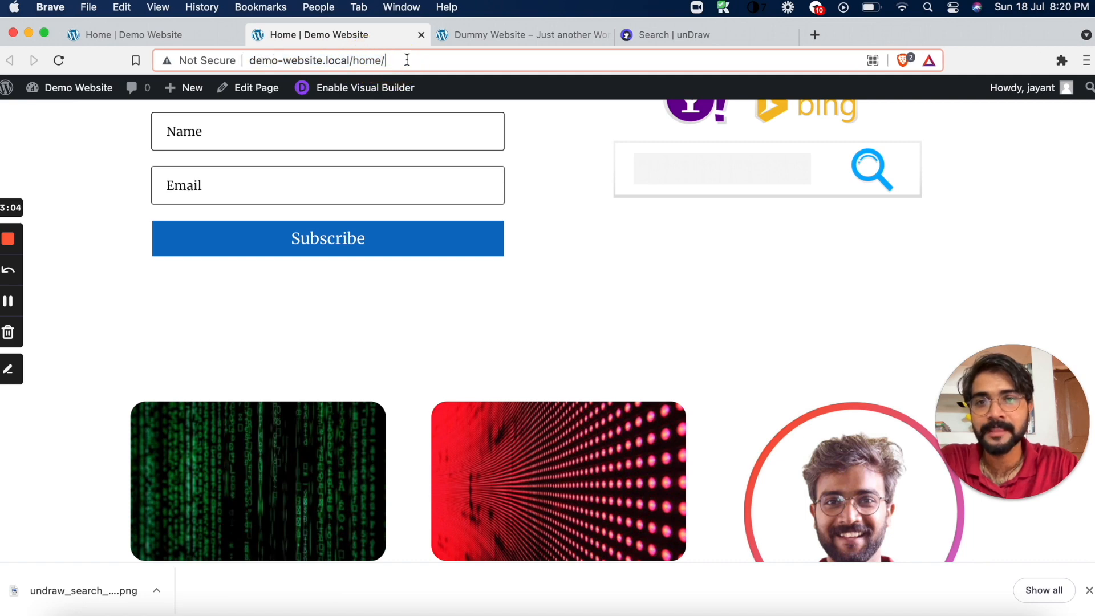
{"action": "scroll", "coordinate": [209, 141], "scroll_direction": "up", "scroll_amount": 3}
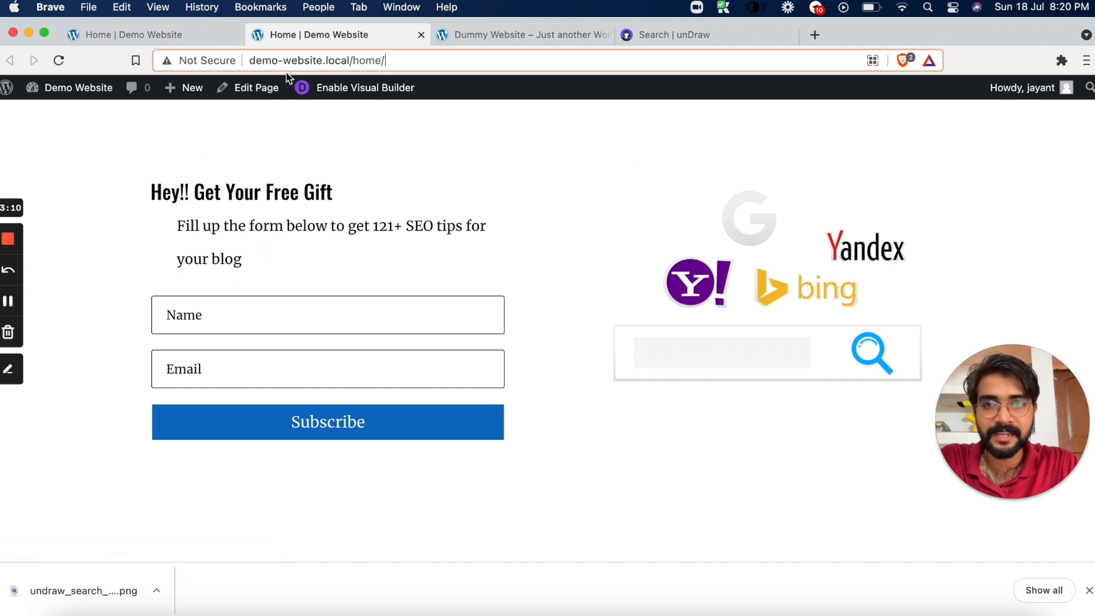
Open the Home page for editing, set its template to Default template and update the page
{"action": "left_click", "coordinate": [272, 89]}
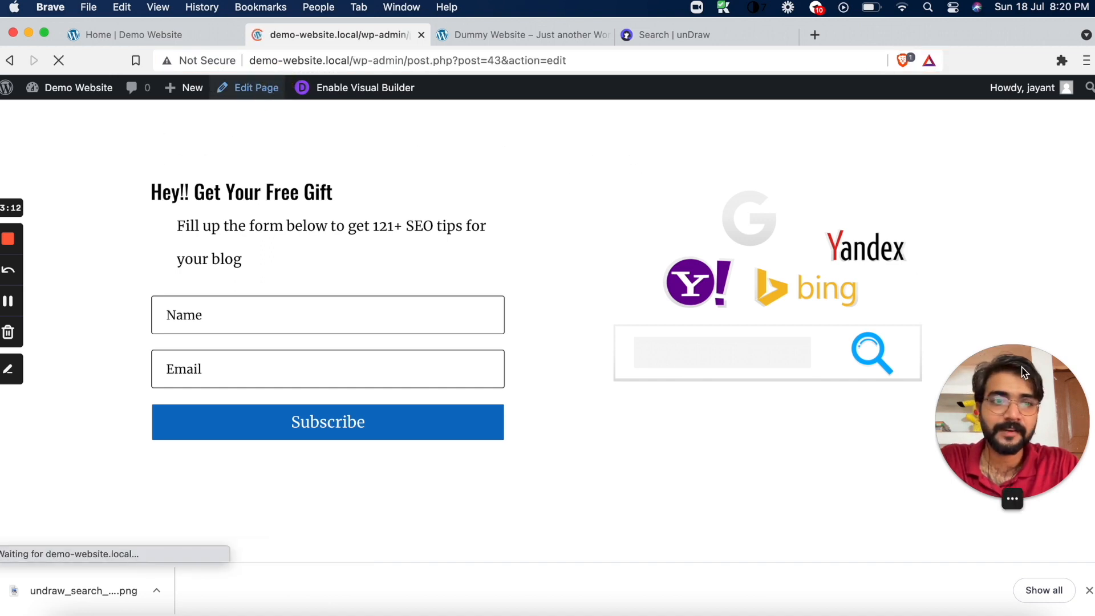
{"action": "left_click_drag", "start_coordinate": [1018, 385], "coordinate": [1066, 542]}
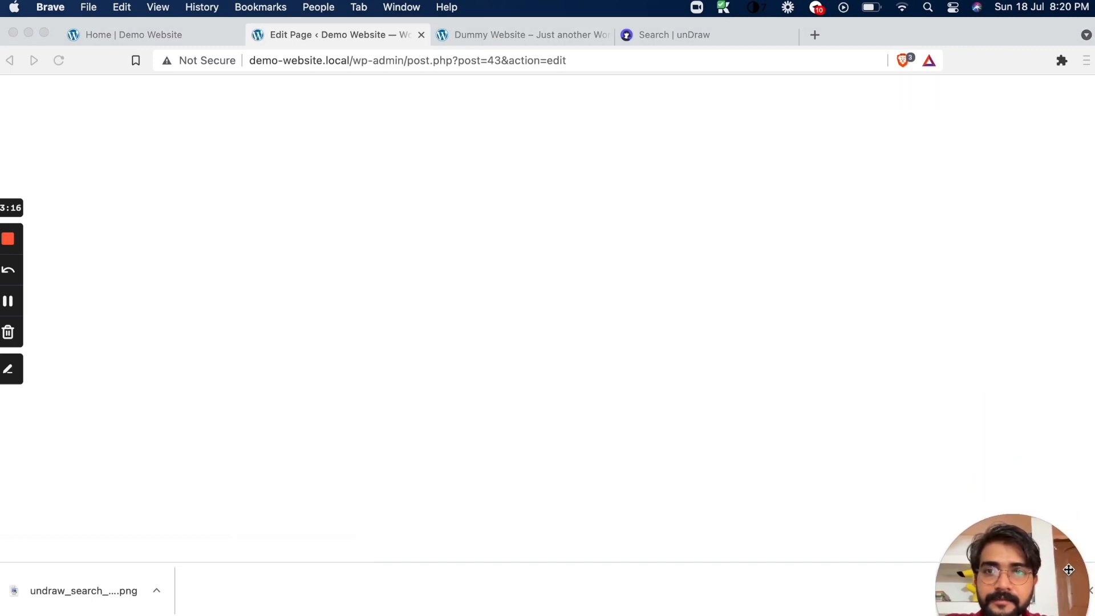
{"action": "scroll", "coordinate": [960, 404], "scroll_direction": "down", "scroll_amount": 10}
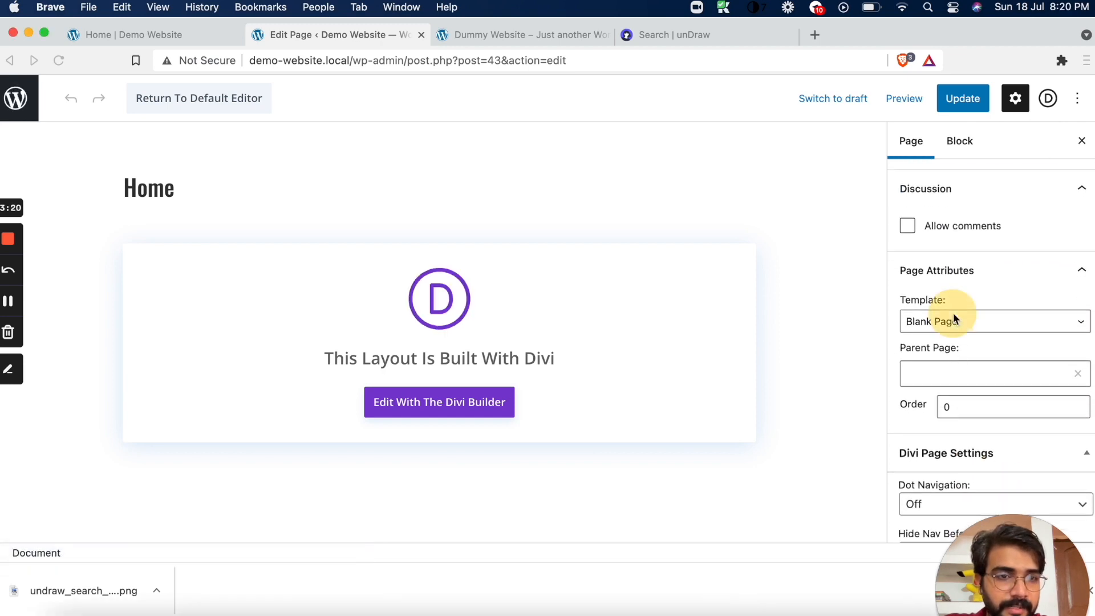
{"action": "left_click", "coordinate": [951, 323]}
{"action": "left_click", "coordinate": [956, 304]}
{"action": "left_click", "coordinate": [963, 98]}
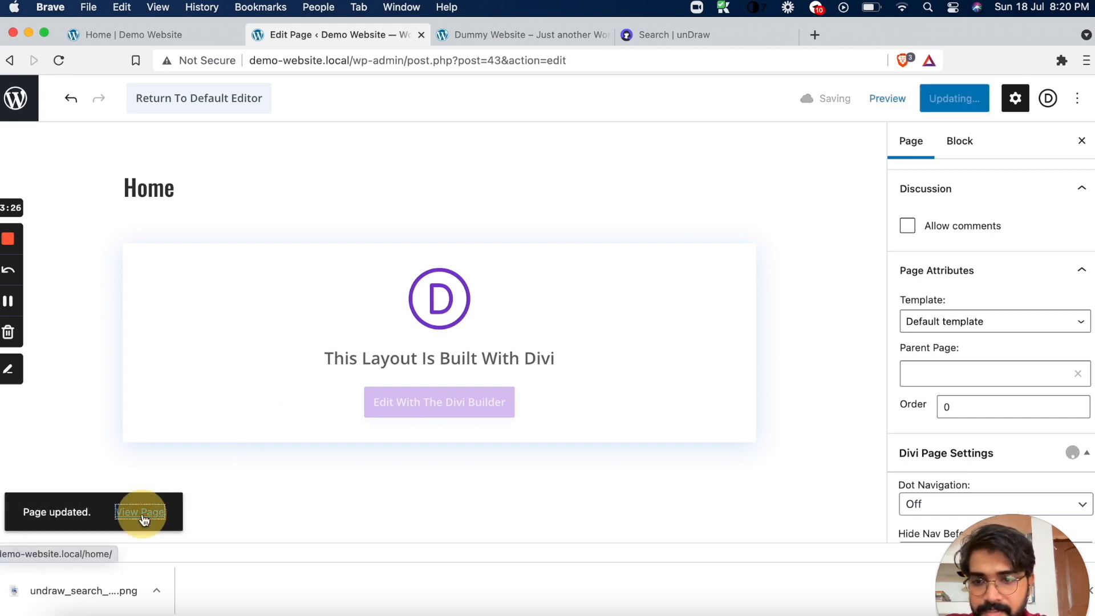
View the updated Home page, dismiss the downloads bar and check the page's header, navigation menu and content
{"action": "left_click", "coordinate": [145, 512]}
{"action": "left_click_drag", "start_coordinate": [1046, 569], "coordinate": [1035, 416]}
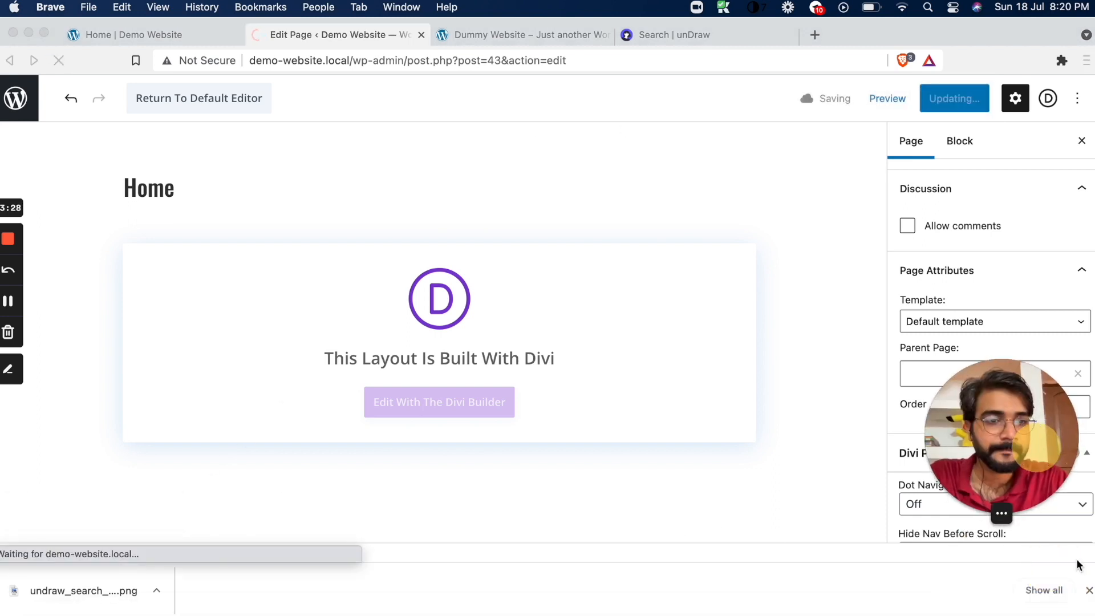
{"action": "left_click", "coordinate": [1090, 590]}
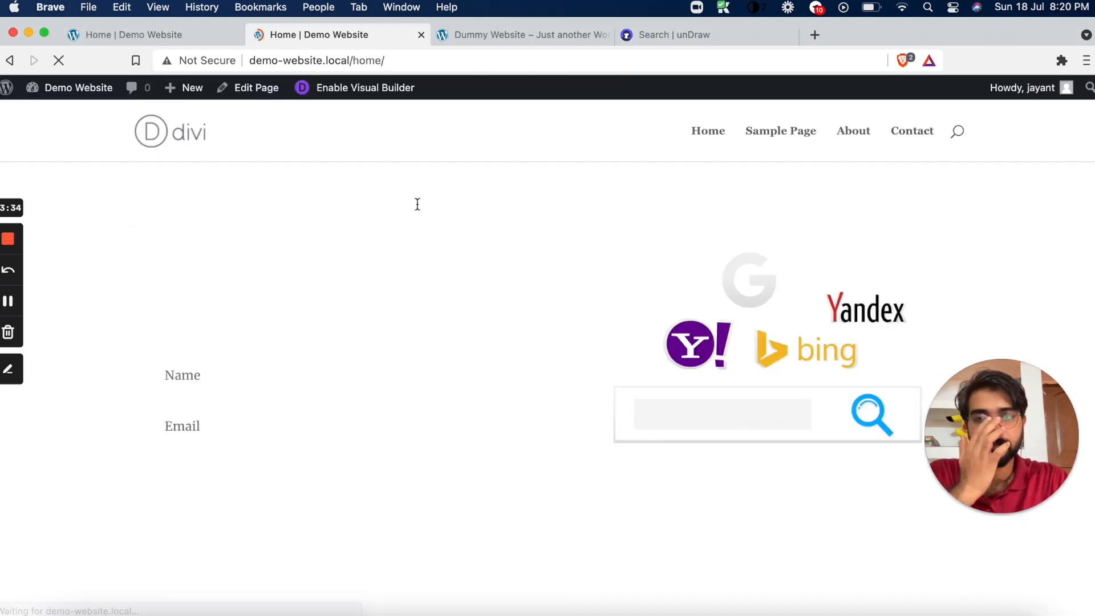
{"action": "scroll", "coordinate": [525, 340], "scroll_direction": "down", "scroll_amount": 5}
{"action": "scroll", "coordinate": [526, 340], "scroll_direction": "up", "scroll_amount": 5}
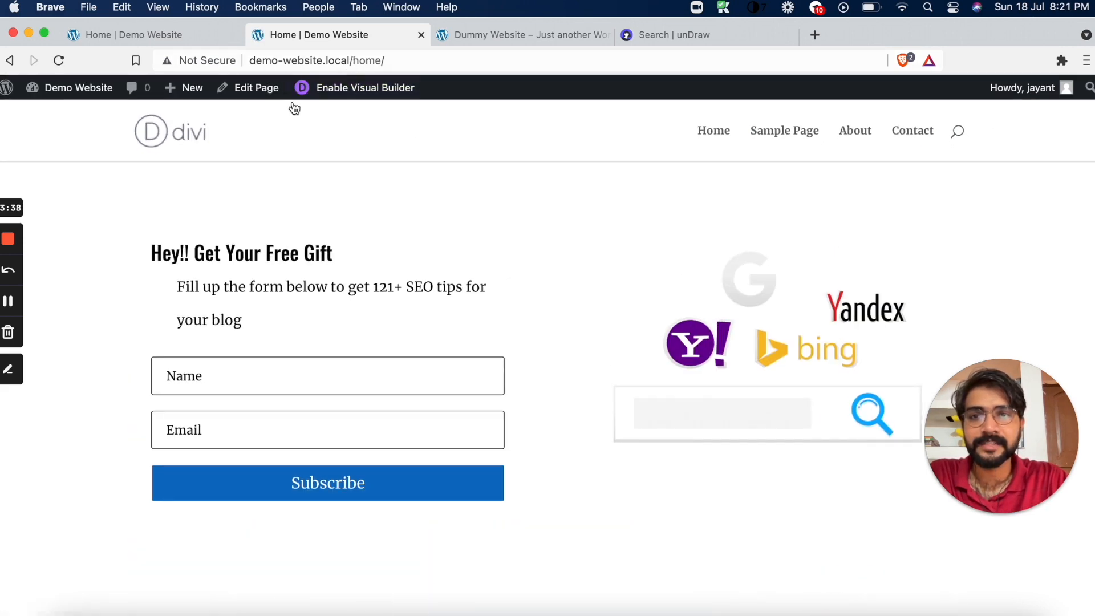
{"action": "mouse_move", "coordinate": [37, 100]}
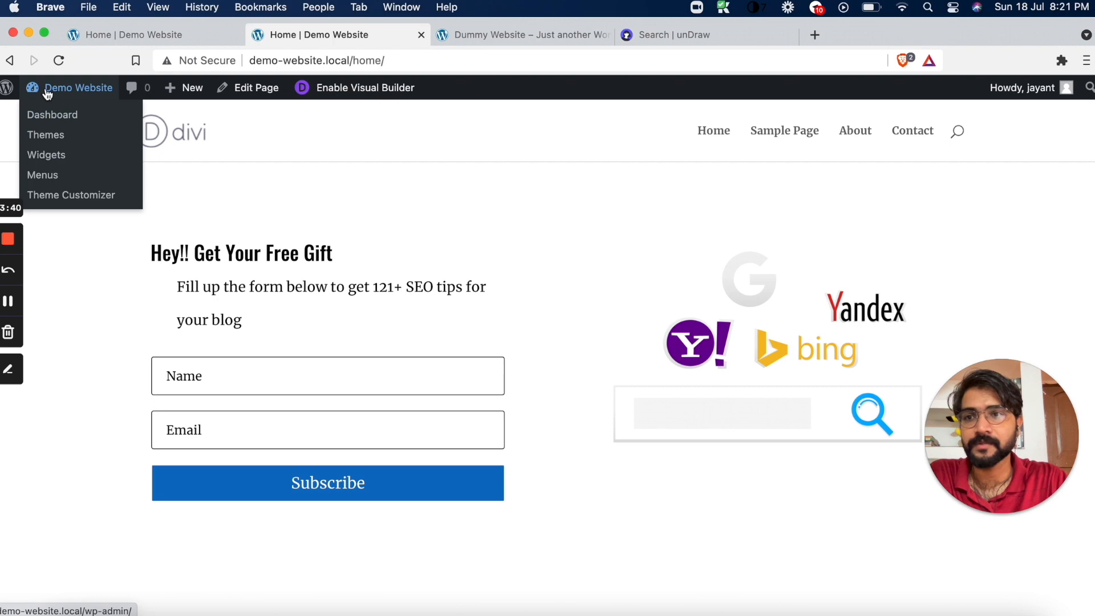
In the Demo Website's Reading settings, set the homepage to display the static page Home and save the changes
{"action": "left_click", "coordinate": [47, 116]}
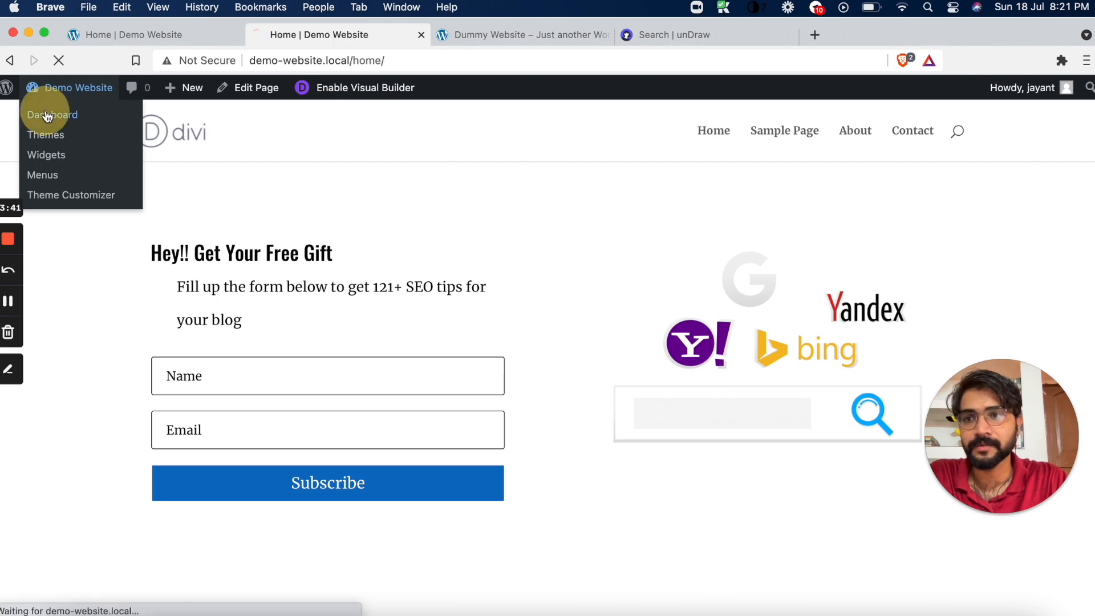
{"action": "left_click", "coordinate": [236, 35]}
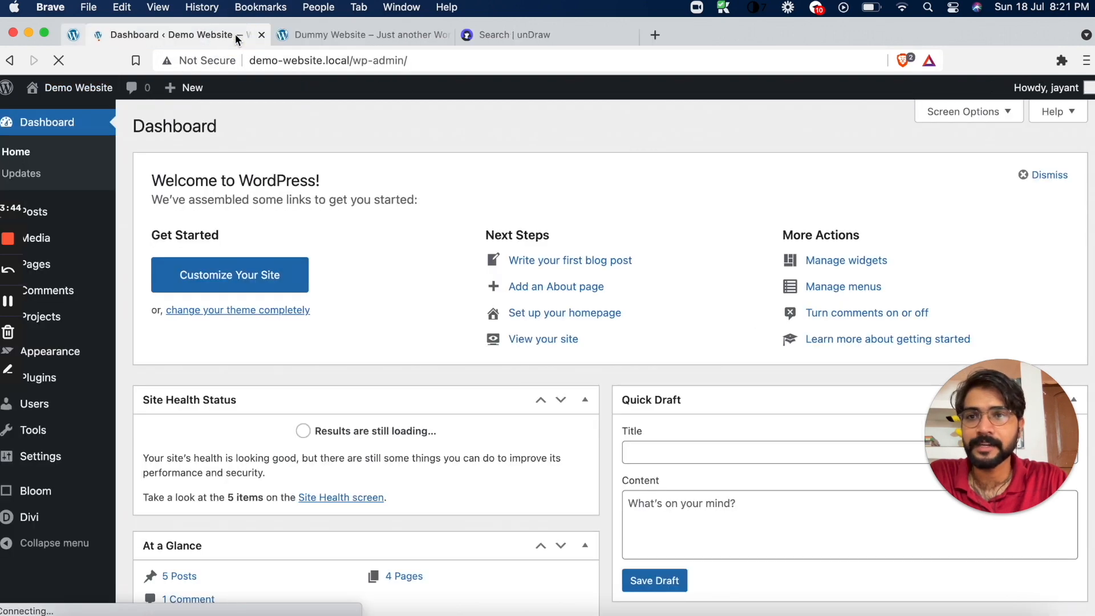
{"action": "mouse_move", "coordinate": [36, 466]}
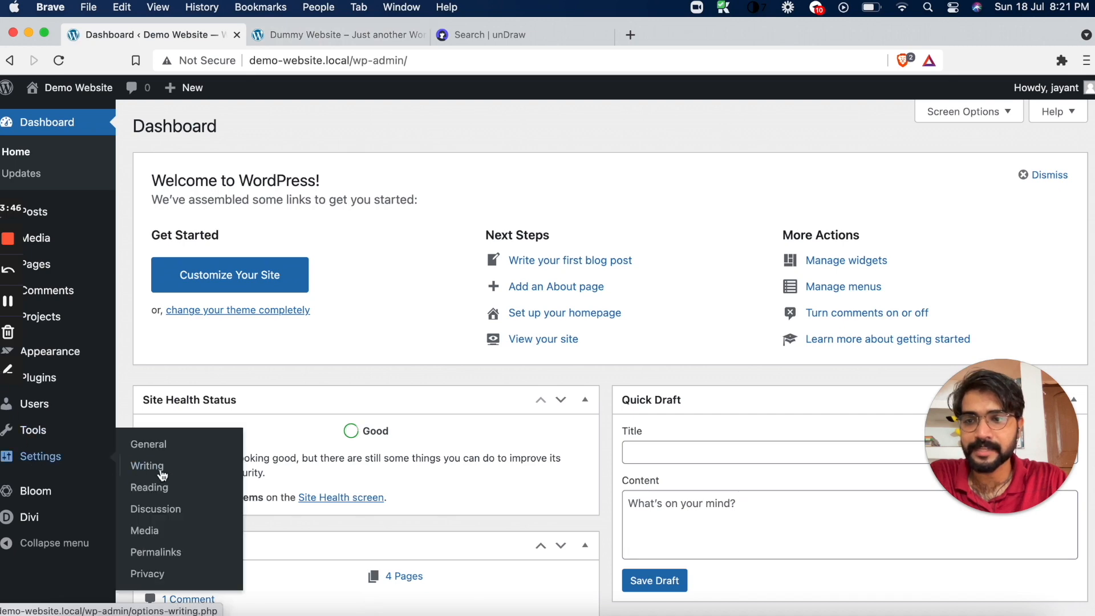
{"action": "left_click", "coordinate": [171, 486]}
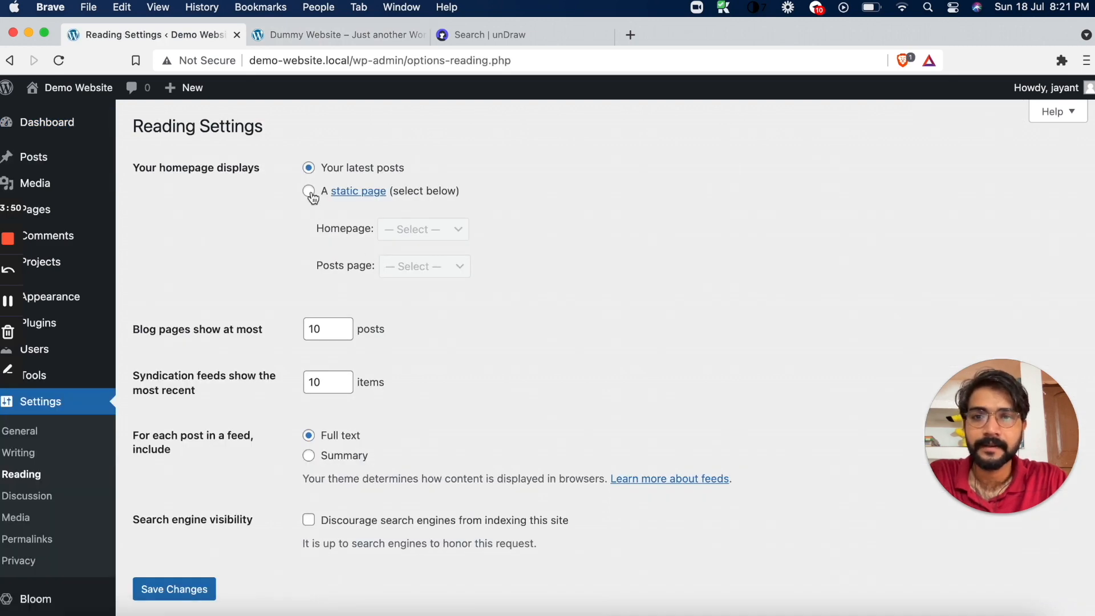
{"action": "left_click", "coordinate": [311, 193]}
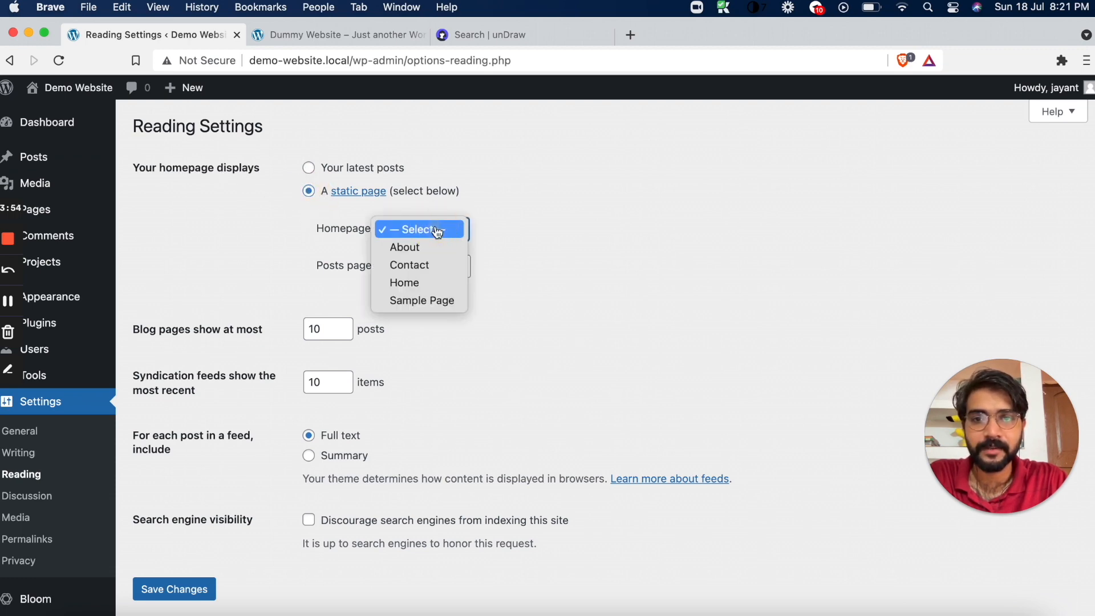
{"action": "left_click", "coordinate": [420, 284]}
{"action": "left_click", "coordinate": [174, 589]}
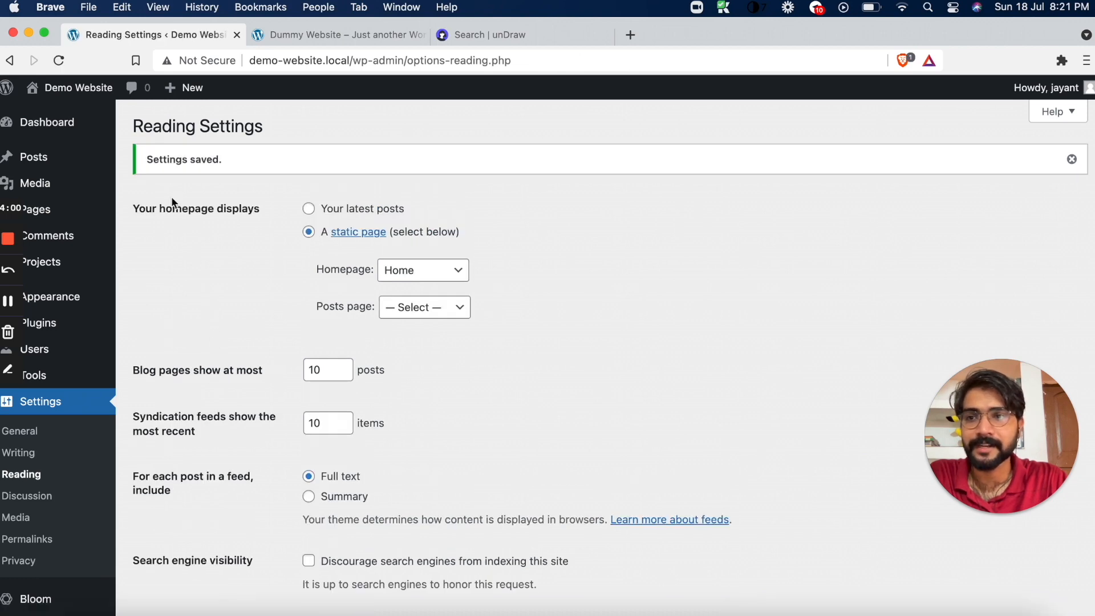
Open the live site in a new tab, closing the Dummy Website and unDraw tabs, and check its homepage
{"action": "mouse_move", "coordinate": [86, 91]}
{"action": "right_click", "coordinate": [83, 112]}
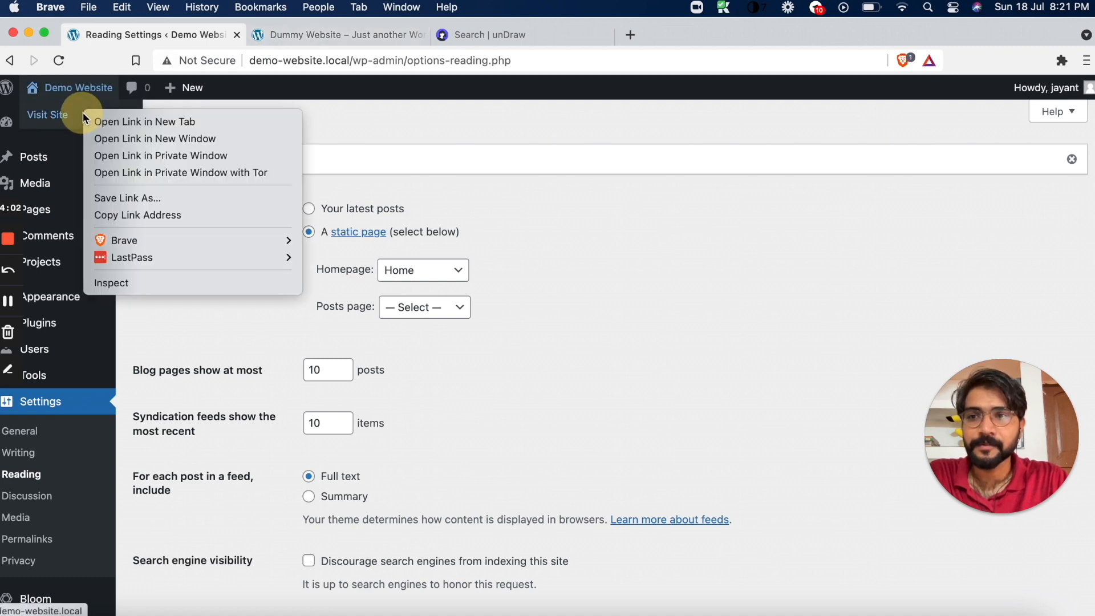
{"action": "left_click", "coordinate": [110, 123]}
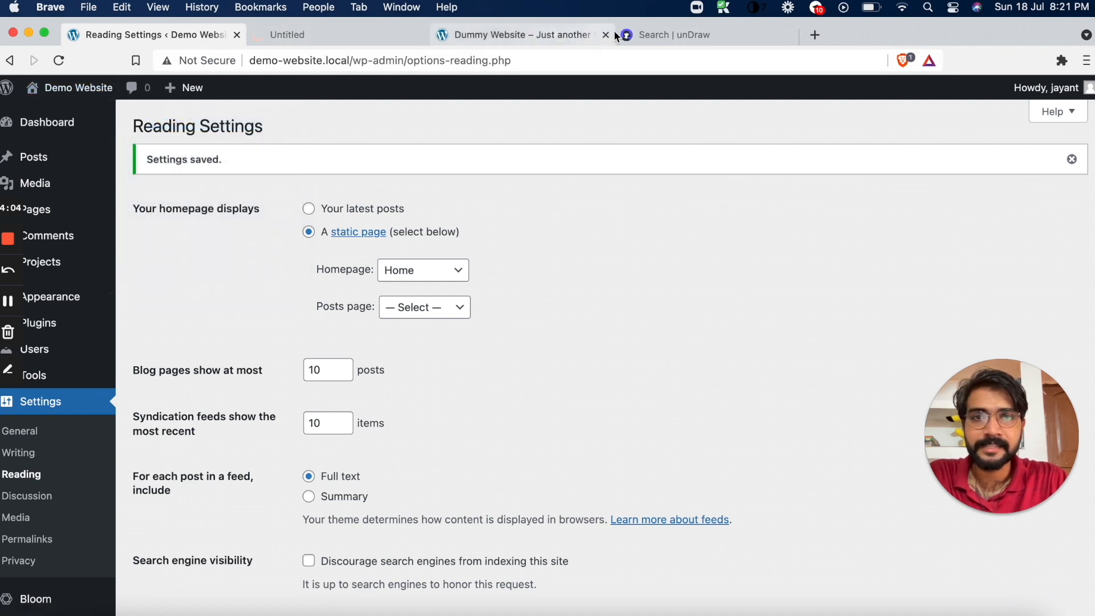
{"action": "left_click", "coordinate": [606, 34]}
{"action": "left_click", "coordinate": [606, 34]}
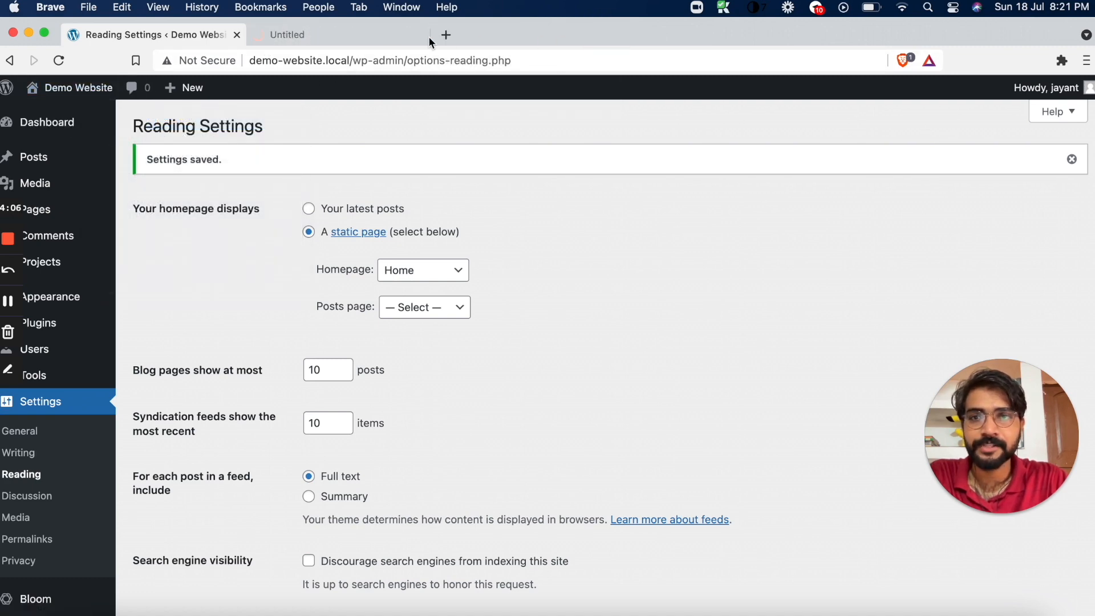
{"action": "left_click", "coordinate": [372, 24]}
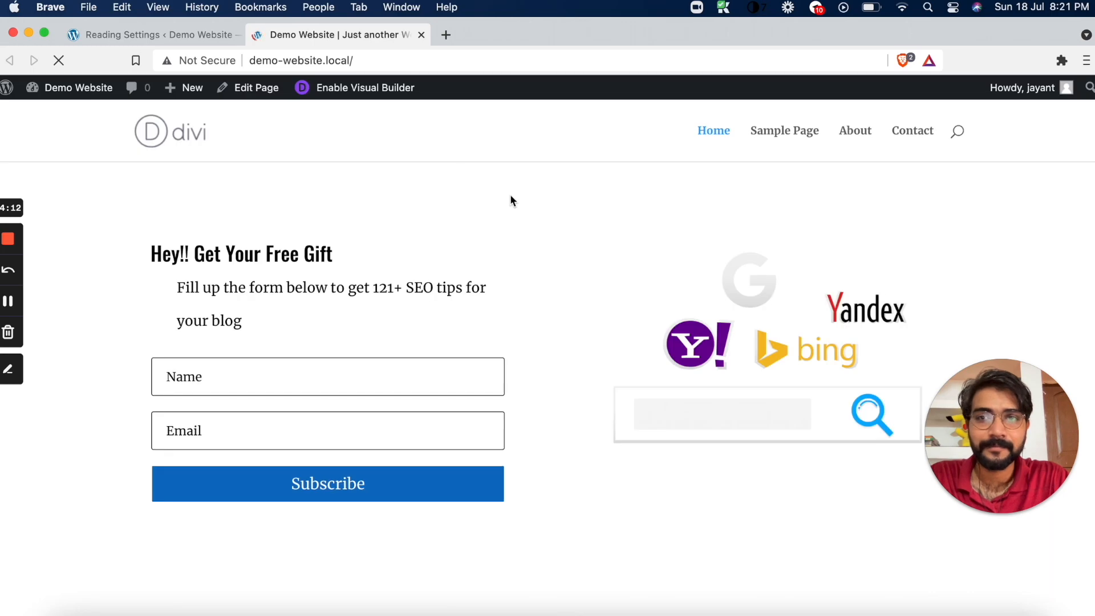
{"action": "scroll", "coordinate": [511, 197], "scroll_direction": "down", "scroll_amount": 10}
{"action": "scroll", "coordinate": [135, 276], "scroll_direction": "up", "scroll_amount": 4}
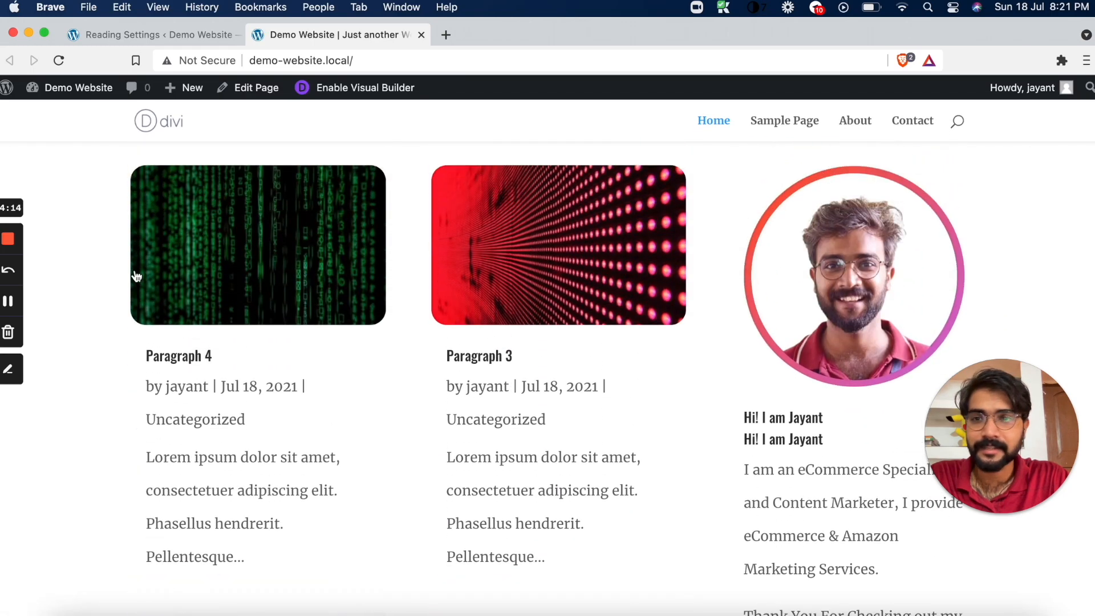
Inspect the homepage with the developer tools in a 400 px wide responsive view down to the footer, and close the tools
{"action": "right_click", "coordinate": [82, 309]}
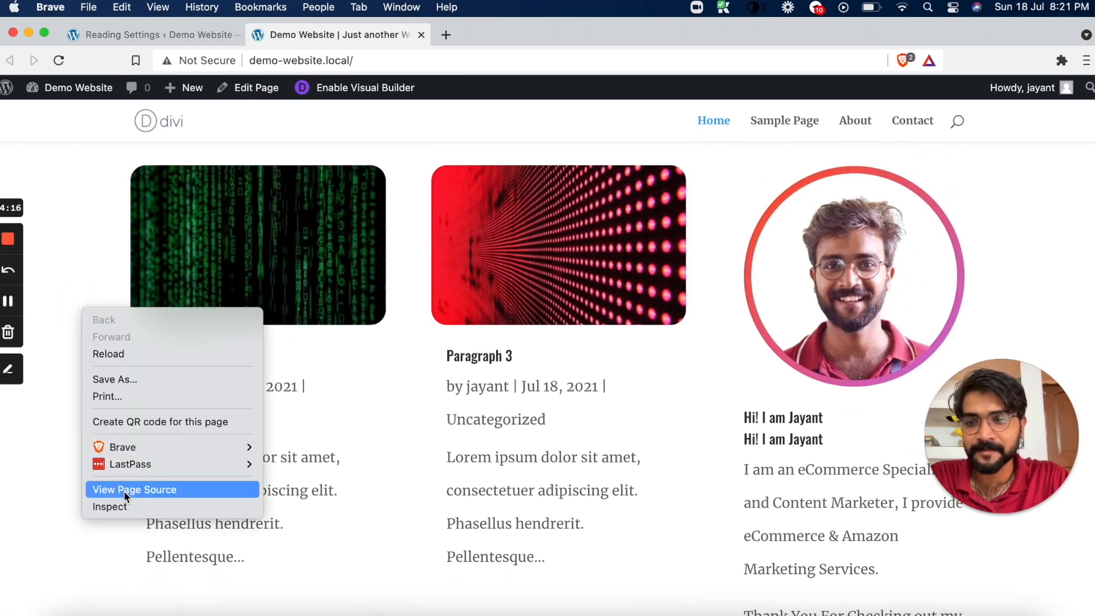
{"action": "left_click", "coordinate": [124, 506]}
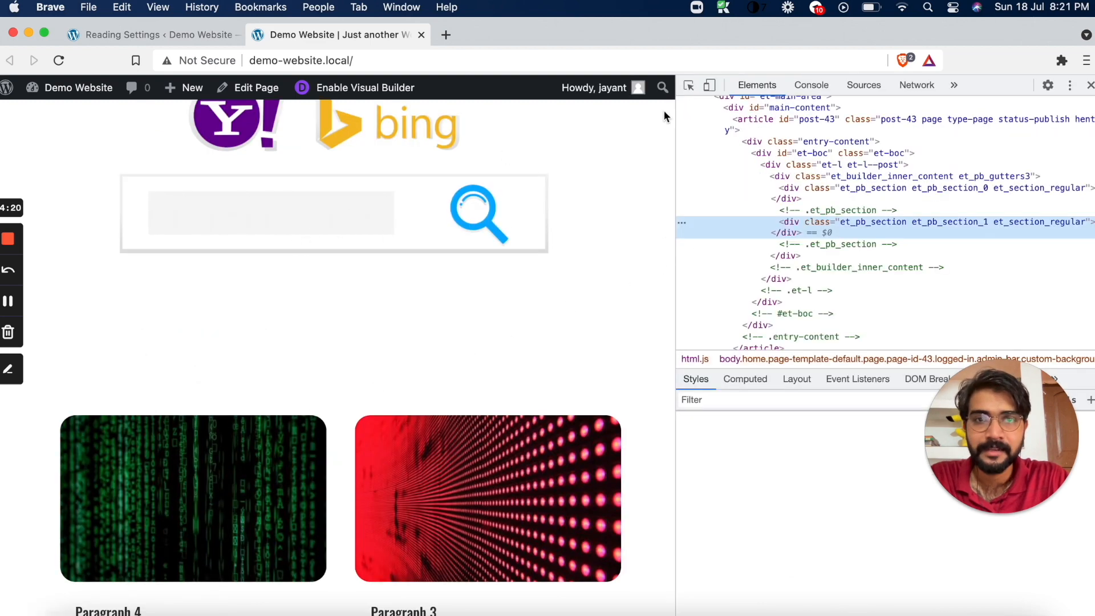
{"action": "left_click", "coordinate": [688, 85]}
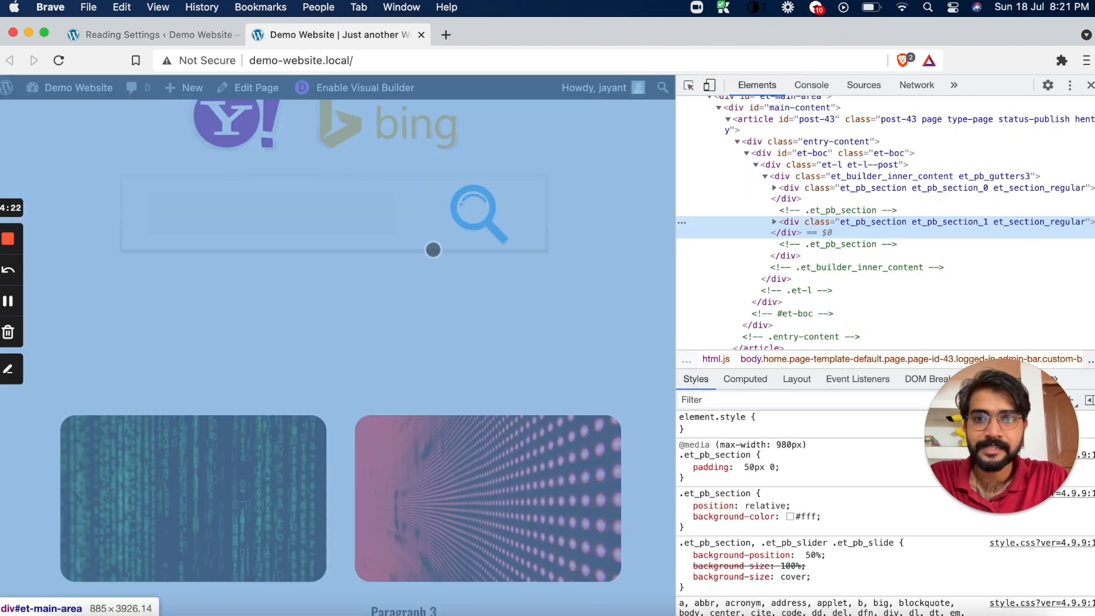
{"action": "key", "text": "super+shift+m"}
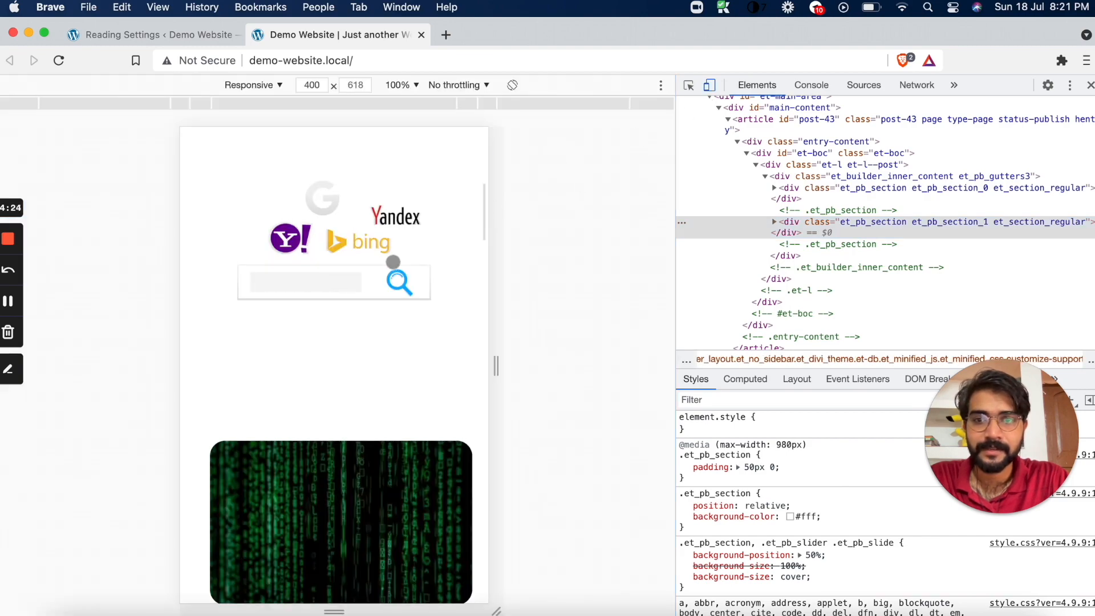
{"action": "scroll", "coordinate": [393, 262], "scroll_direction": "down", "scroll_amount": 15}
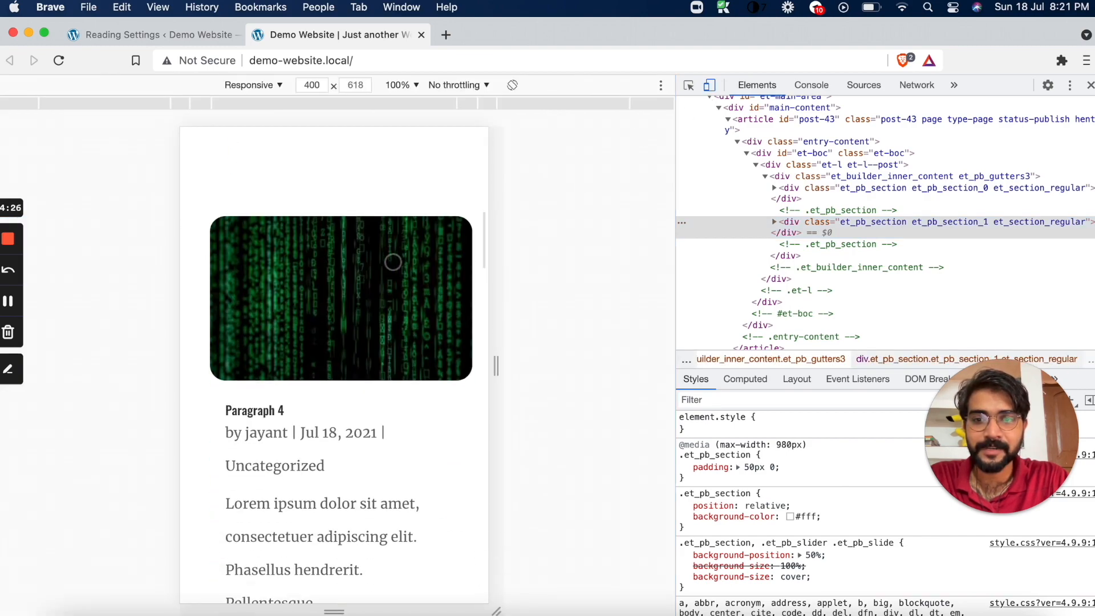
{"action": "scroll", "coordinate": [393, 262], "scroll_direction": "down", "scroll_amount": 20}
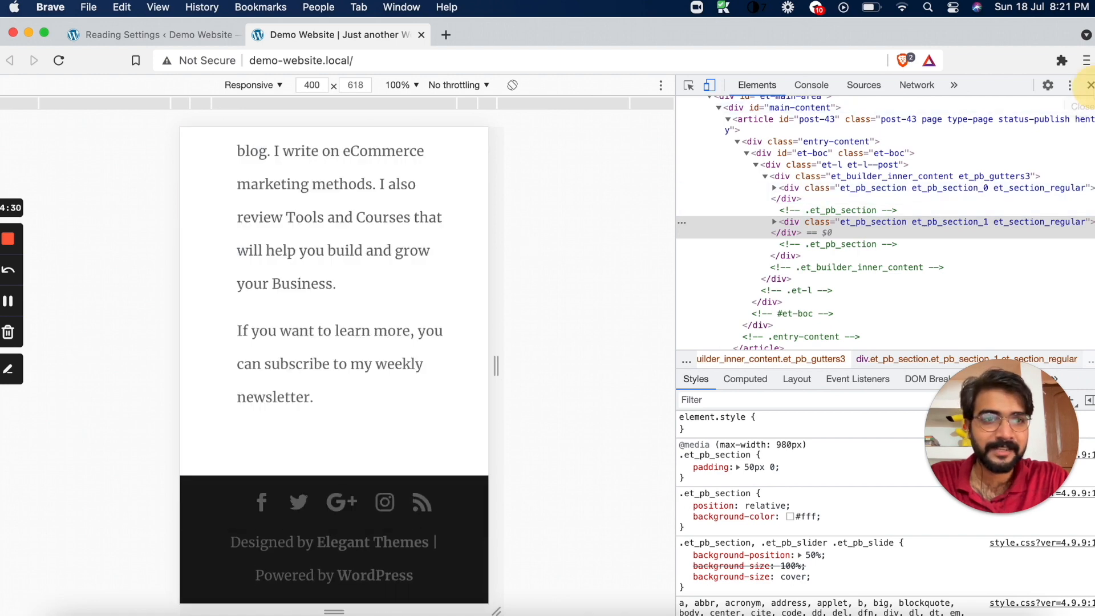
{"action": "left_click", "coordinate": [1090, 85]}
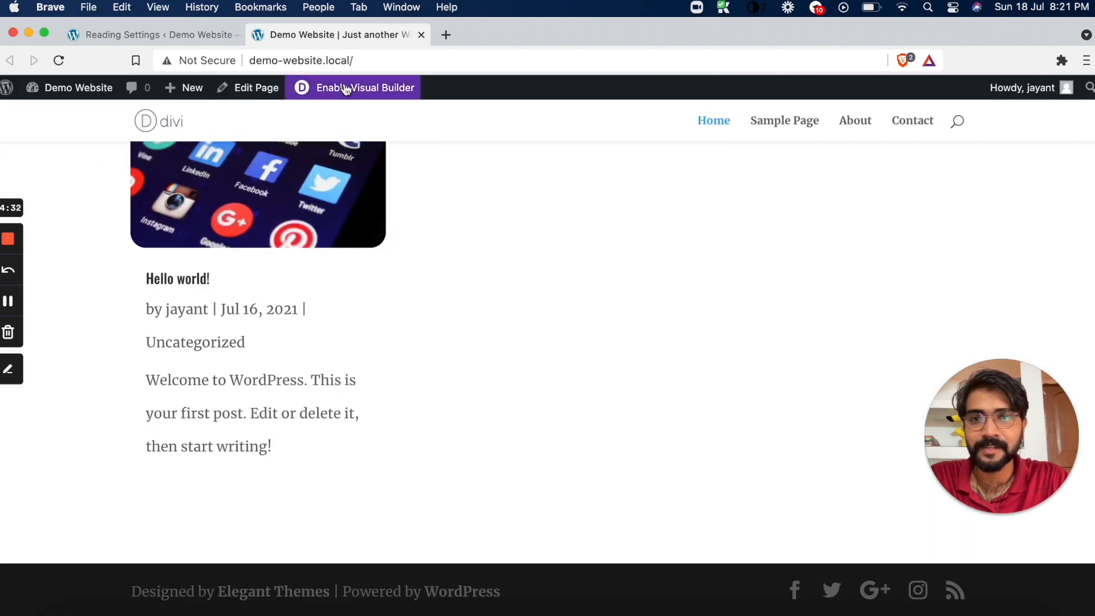
Enable the Visual Builder on the homepage and switch its preview to Phone View
{"action": "left_click", "coordinate": [324, 89]}
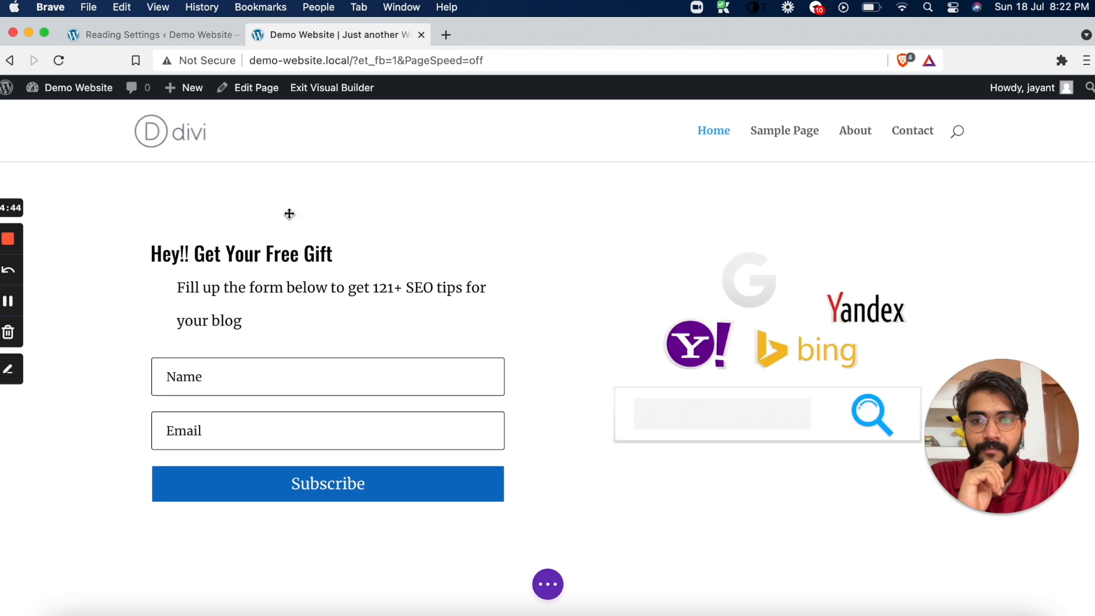
{"action": "scroll", "coordinate": [280, 447], "scroll_direction": "down", "scroll_amount": 5}
{"action": "scroll", "coordinate": [280, 446], "scroll_direction": "up", "scroll_amount": 5}
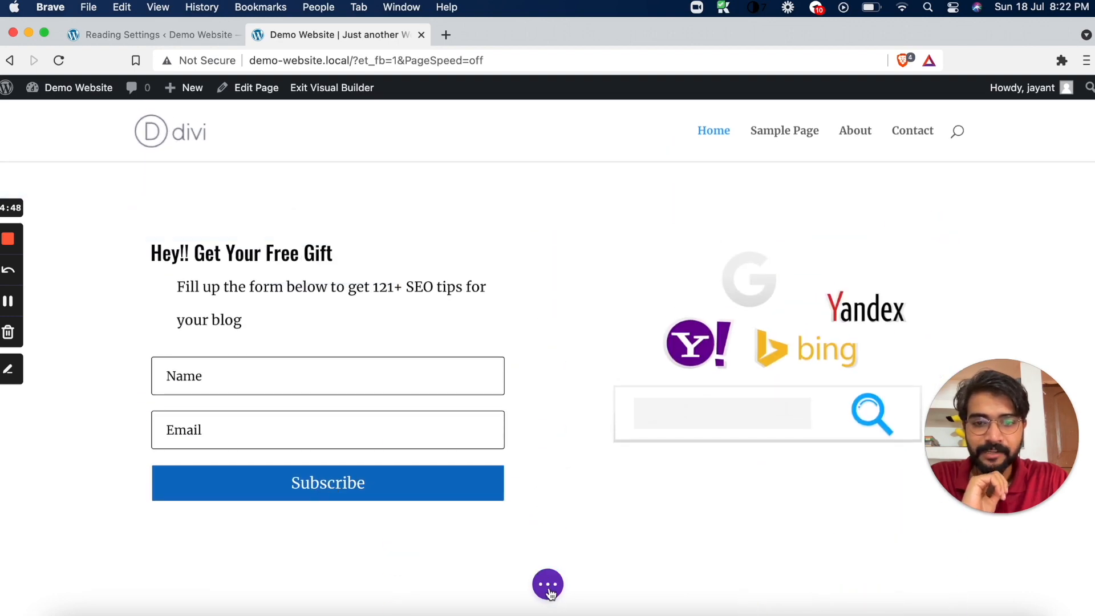
{"action": "left_click", "coordinate": [546, 584]}
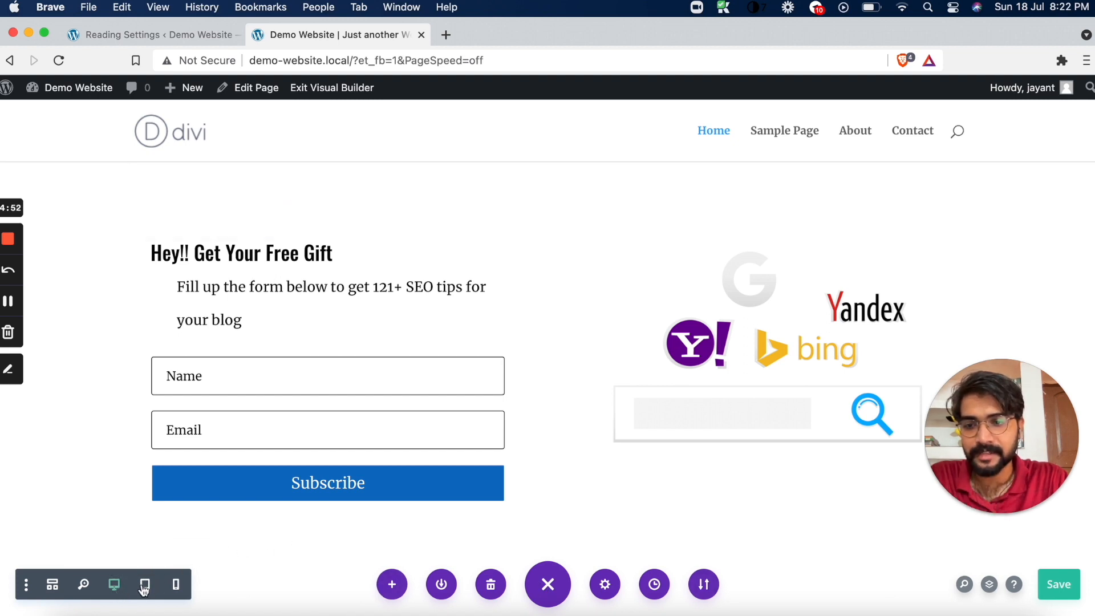
{"action": "left_click", "coordinate": [176, 585]}
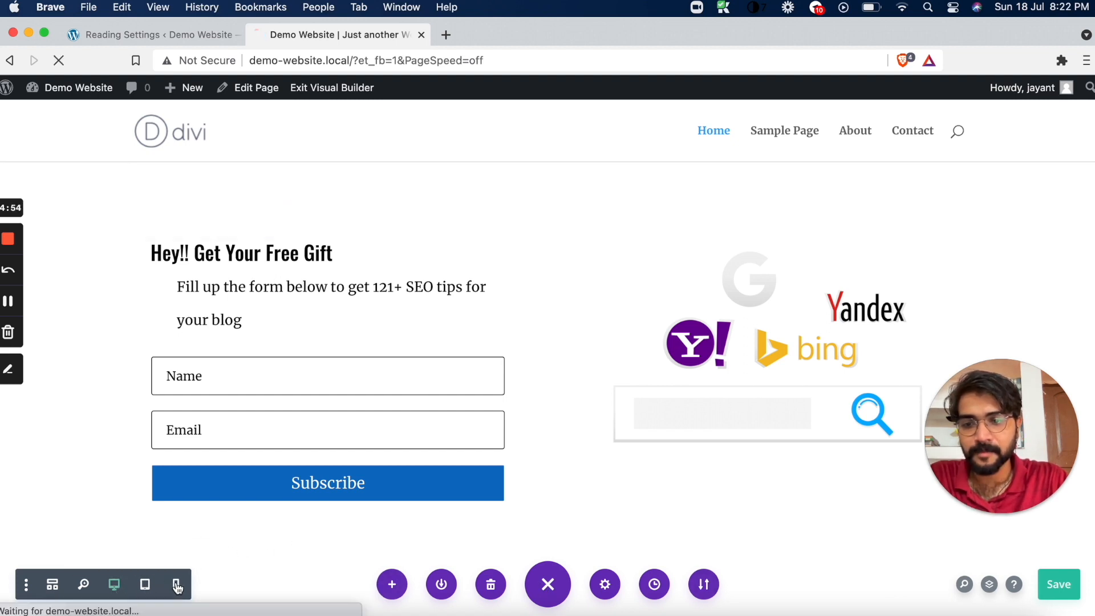
{"action": "left_click", "coordinate": [177, 585]}
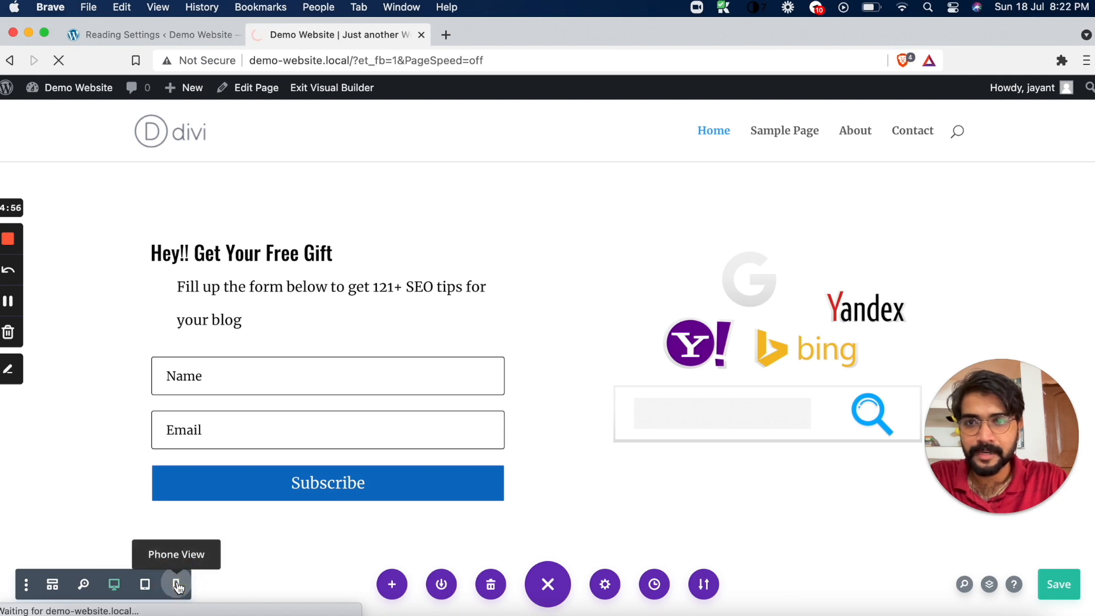
Check the optin form and blog posts in the builder's 400px Phone View
{"action": "scroll", "coordinate": [492, 456], "scroll_direction": "down", "scroll_amount": 15}
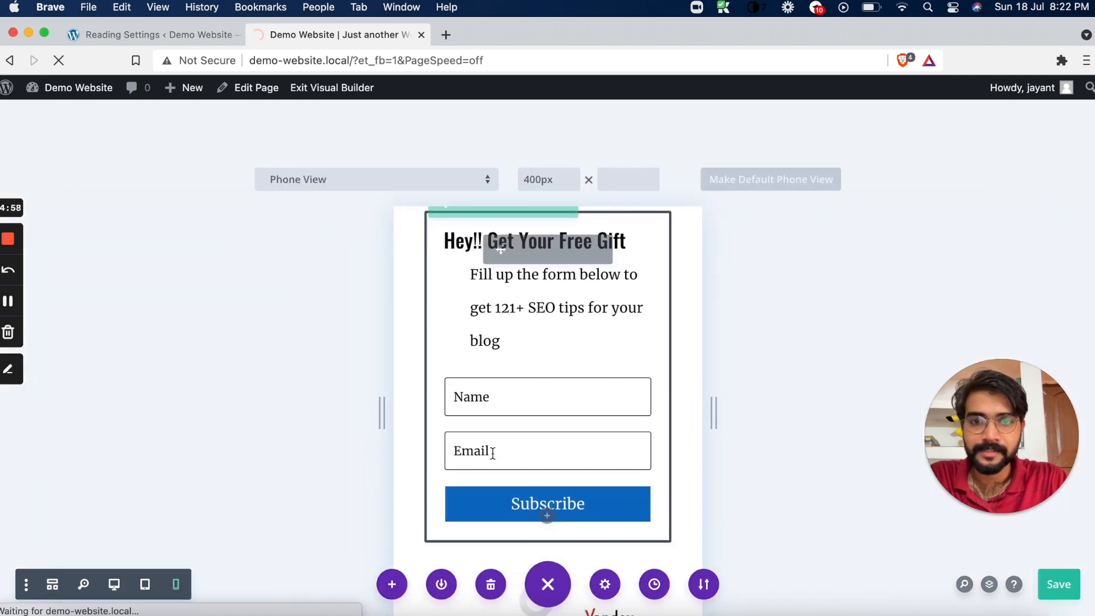
{"action": "scroll", "coordinate": [494, 458], "scroll_direction": "down", "scroll_amount": 6}
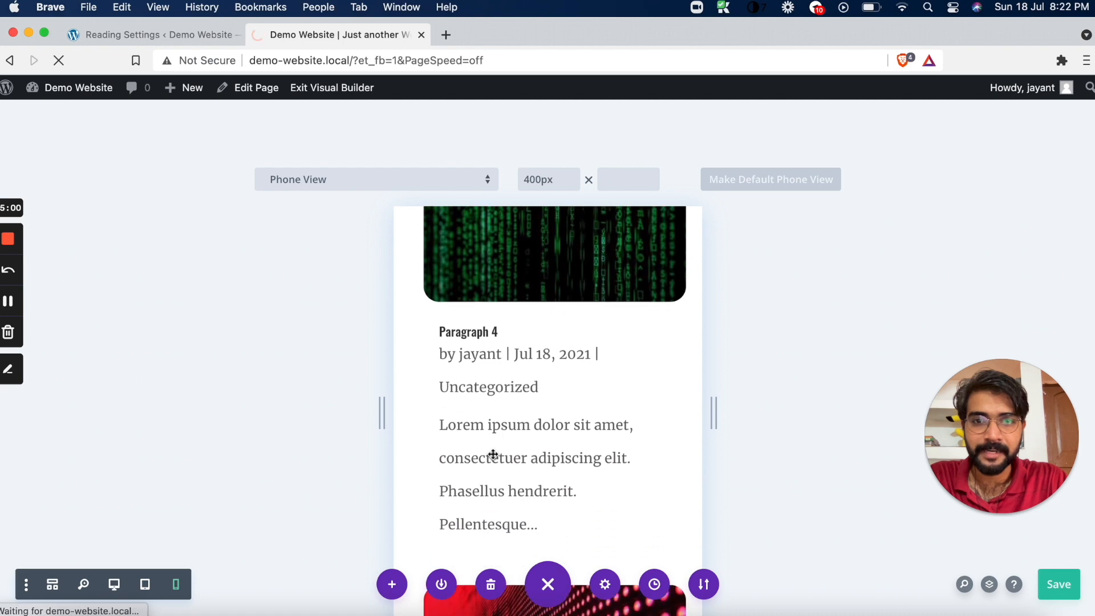
{"action": "scroll", "coordinate": [493, 456], "scroll_direction": "up", "scroll_amount": 4}
{"action": "scroll", "coordinate": [493, 455], "scroll_direction": "up", "scroll_amount": 5}
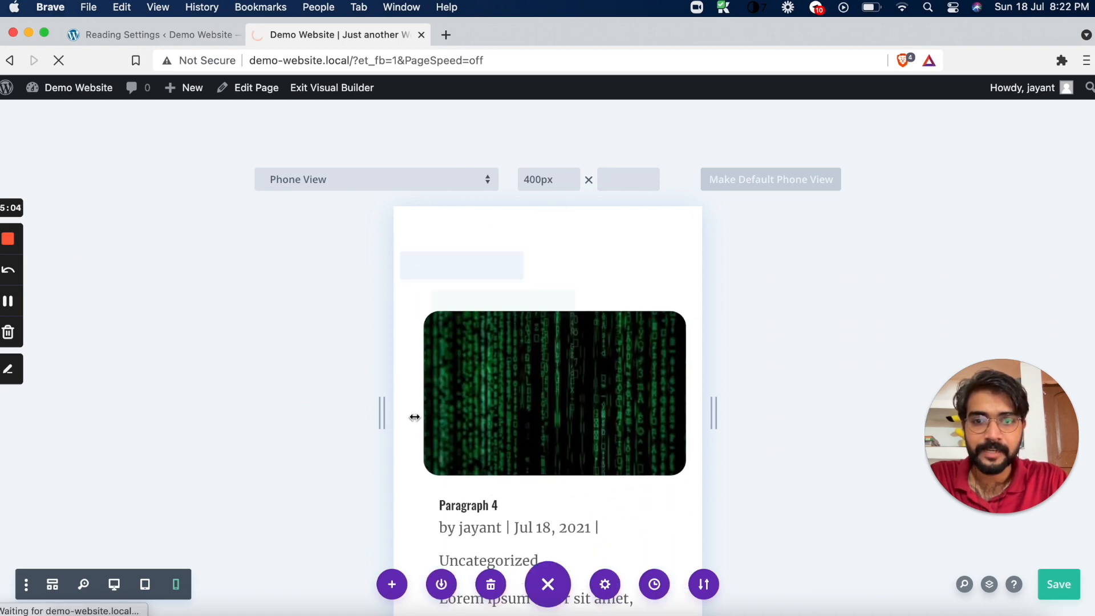
{"action": "left_click_drag", "start_coordinate": [408, 417], "coordinate": [410, 417]}
{"action": "scroll", "coordinate": [459, 484], "scroll_direction": "down", "scroll_amount": 15}
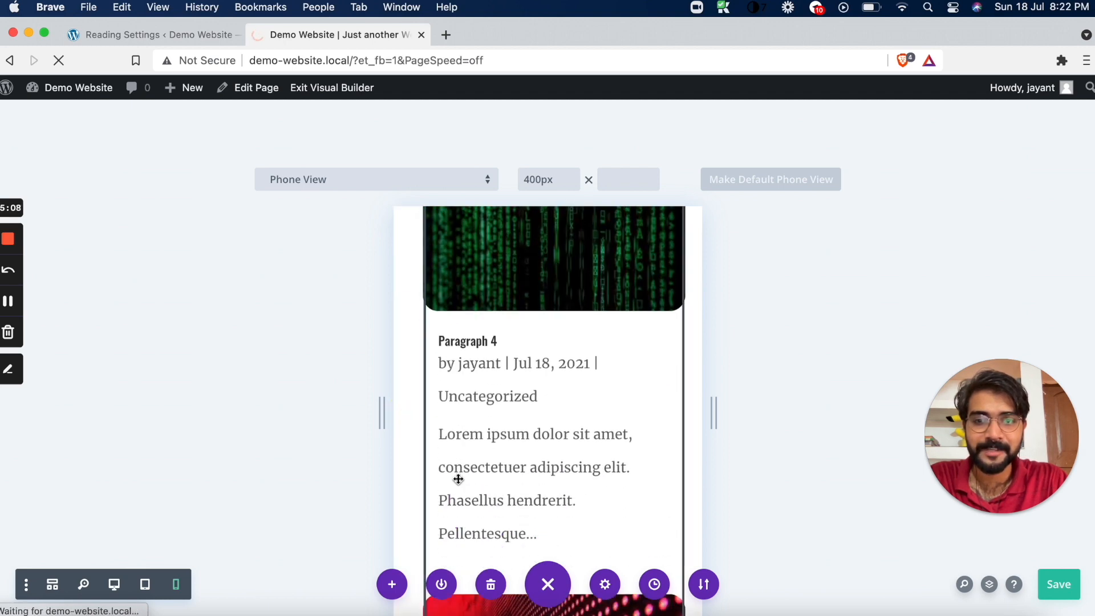
{"action": "scroll", "coordinate": [459, 479], "scroll_direction": "down", "scroll_amount": 5}
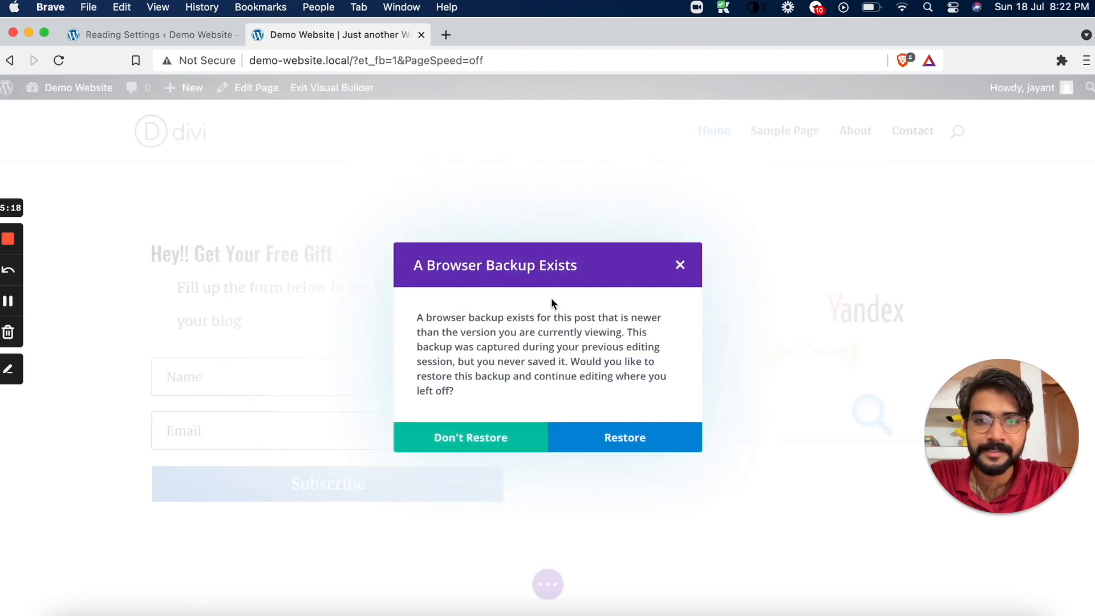
Dismiss the browser backup prompt and return the builder preview to Phone View
{"action": "left_click", "coordinate": [680, 266]}
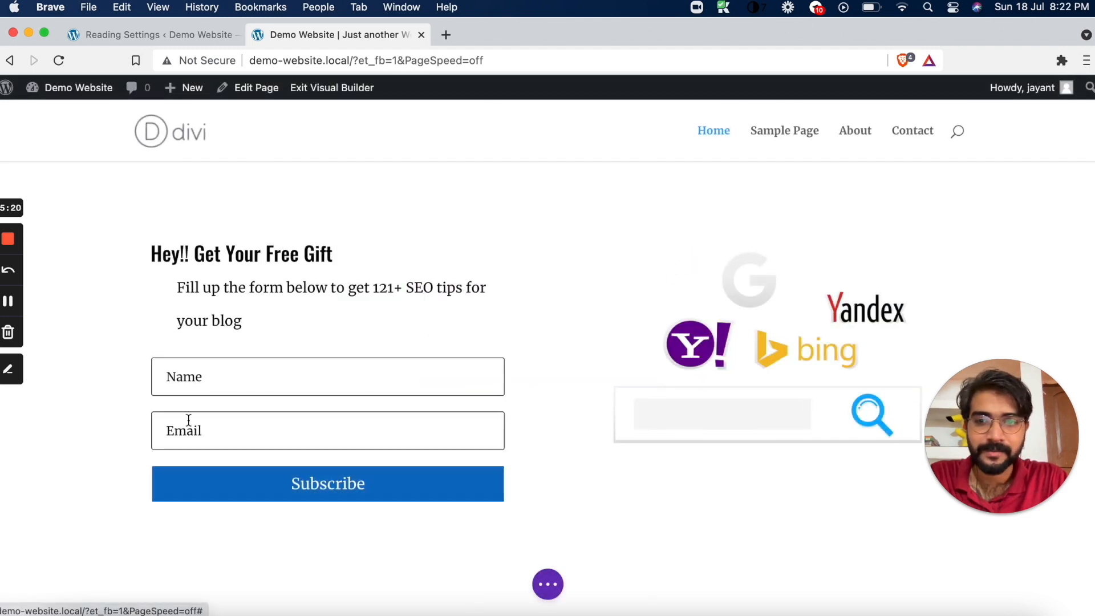
{"action": "left_click", "coordinate": [549, 586]}
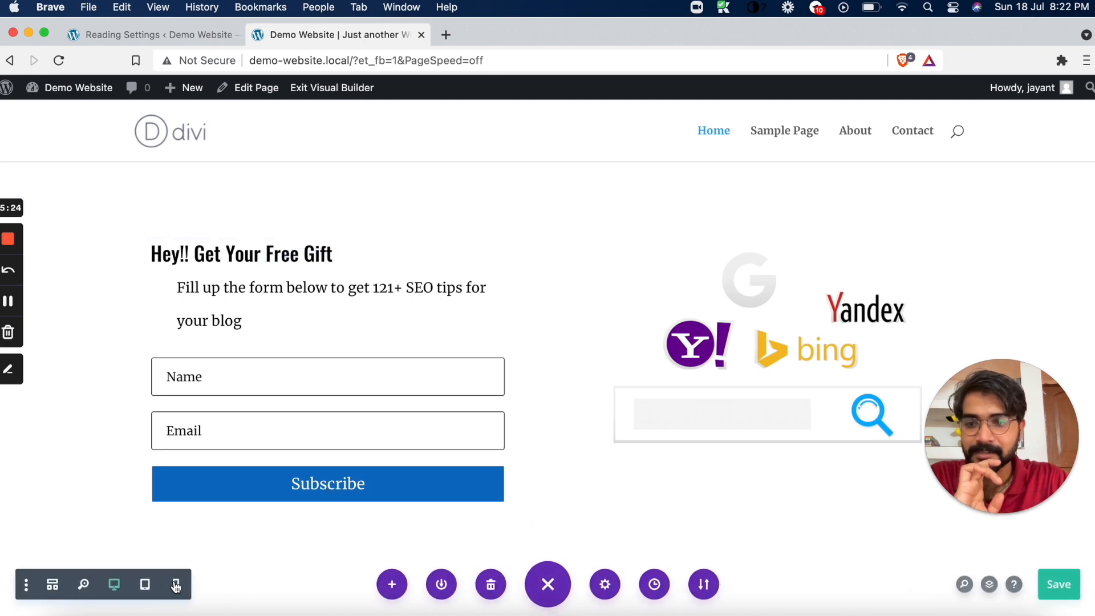
{"action": "left_click", "coordinate": [176, 586]}
Examine the phone layout of the author blurb, search engine image and blog posts down to the Hello world! post
{"action": "scroll", "coordinate": [462, 451], "scroll_direction": "down", "scroll_amount": 5}
{"action": "scroll", "coordinate": [462, 456], "scroll_direction": "down", "scroll_amount": 12}
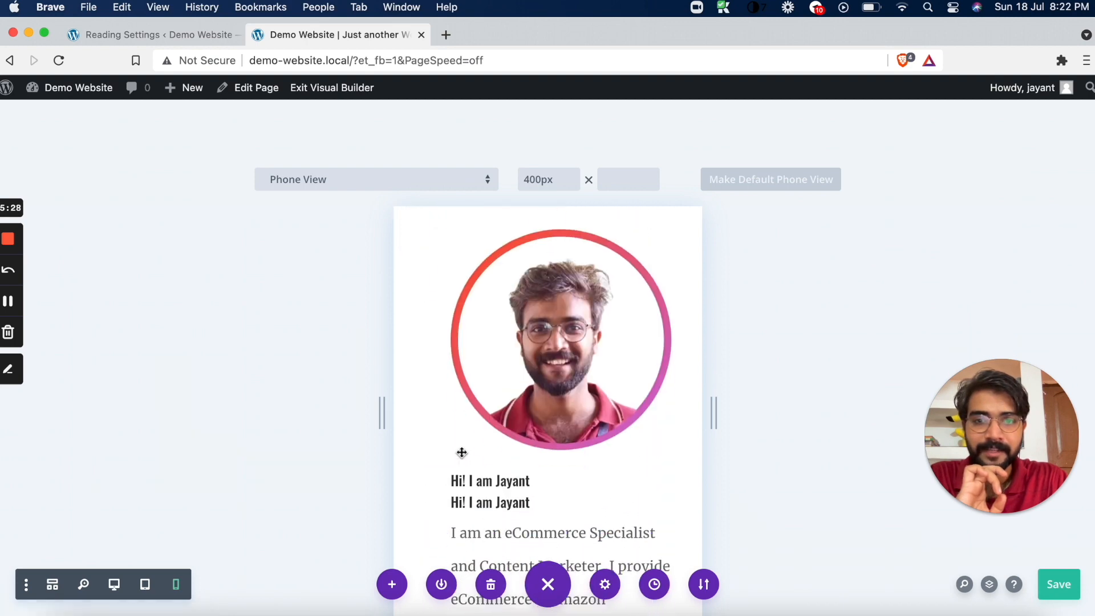
{"action": "scroll", "coordinate": [461, 451], "scroll_direction": "up", "scroll_amount": 8}
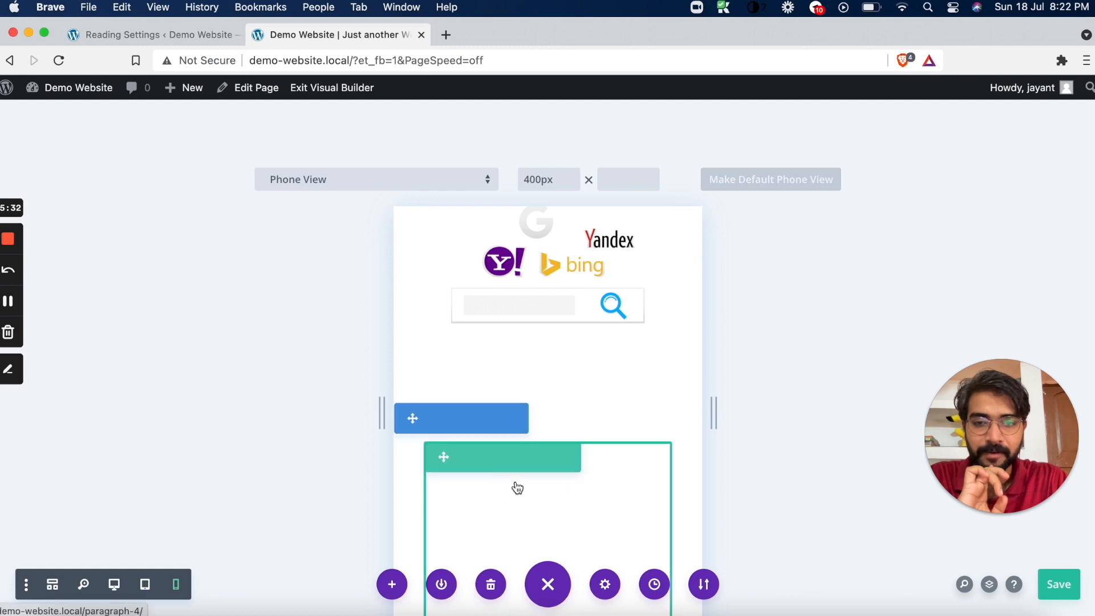
{"action": "scroll", "coordinate": [517, 482], "scroll_direction": "down", "scroll_amount": 5}
{"action": "scroll", "coordinate": [516, 482], "scroll_direction": "down", "scroll_amount": 10}
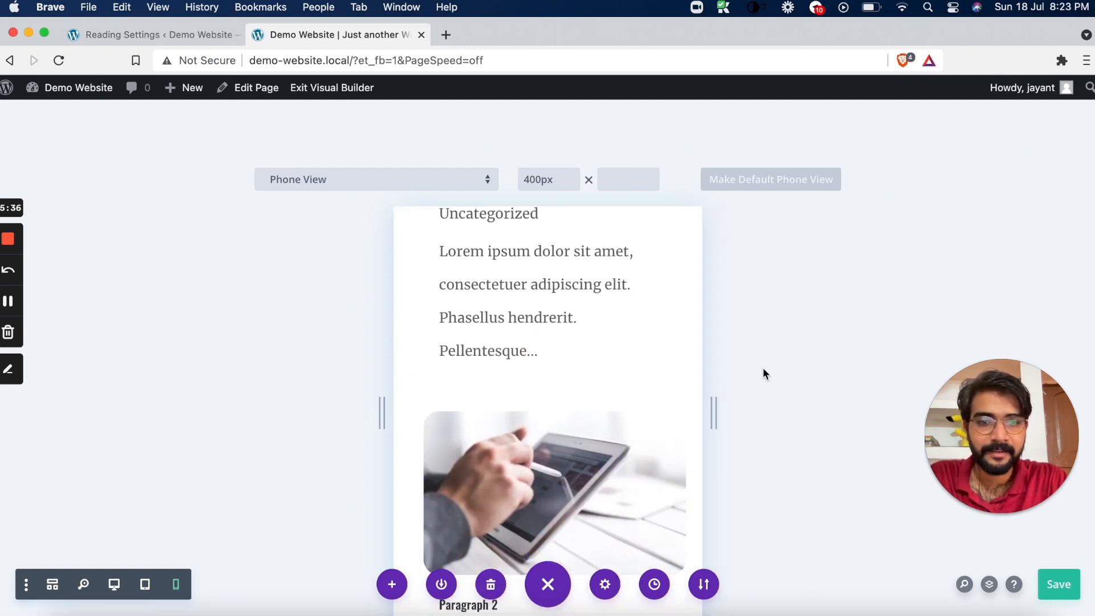
{"action": "scroll", "coordinate": [763, 369], "scroll_direction": "down", "scroll_amount": 8}
{"action": "scroll", "coordinate": [762, 368], "scroll_direction": "down", "scroll_amount": 10}
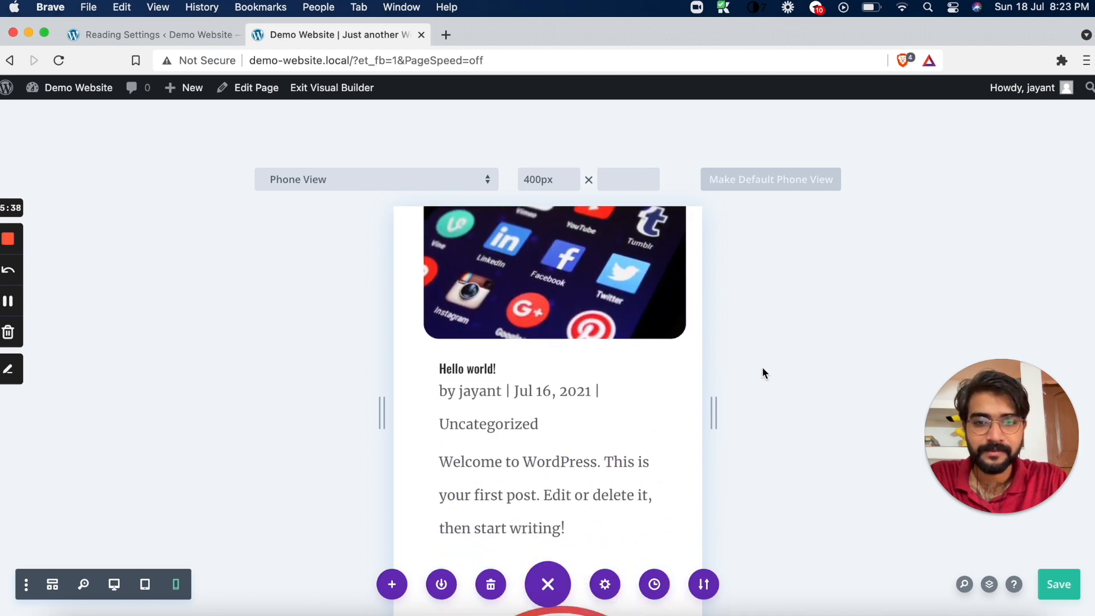
Switch the builder preview to Tablet View and examine the blog posts and the author blurb's image
{"action": "left_click", "coordinate": [145, 585]}
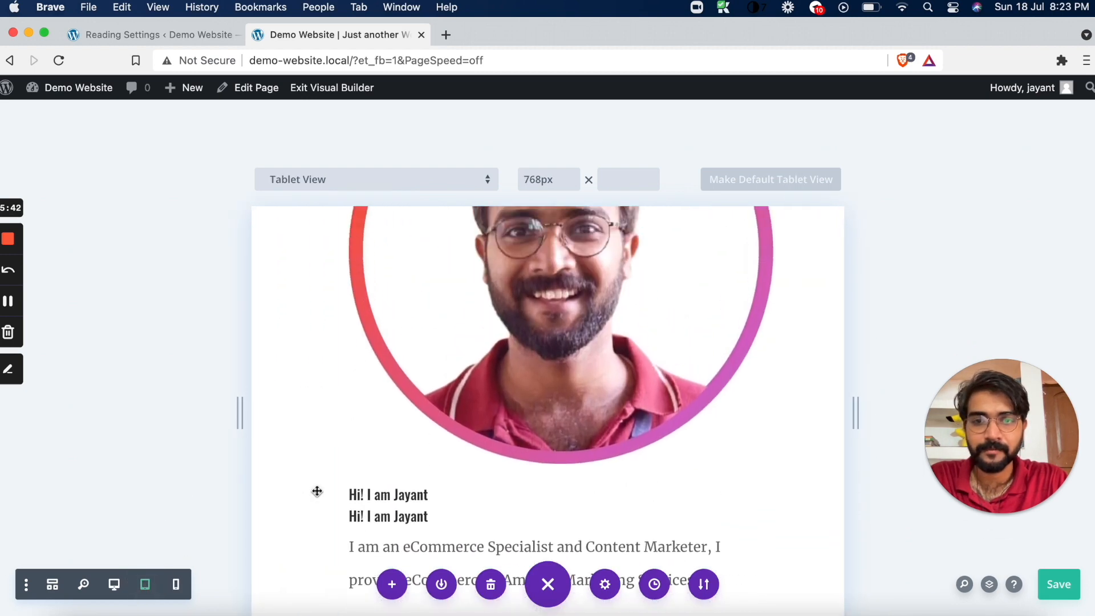
{"action": "scroll", "coordinate": [317, 491], "scroll_direction": "up", "scroll_amount": 15}
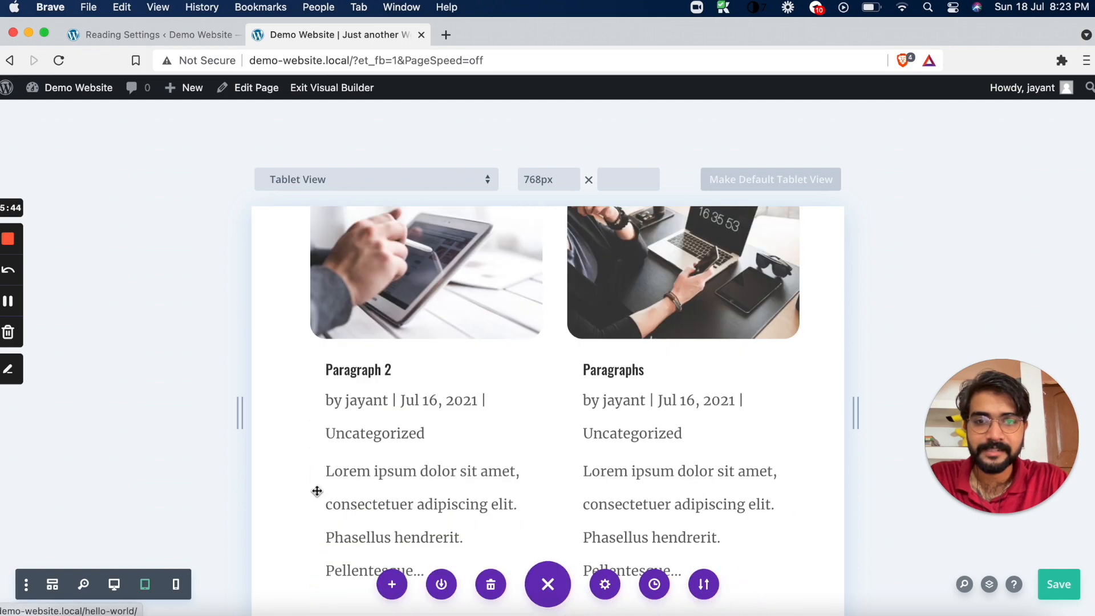
{"action": "scroll", "coordinate": [317, 491], "scroll_direction": "down", "scroll_amount": 15}
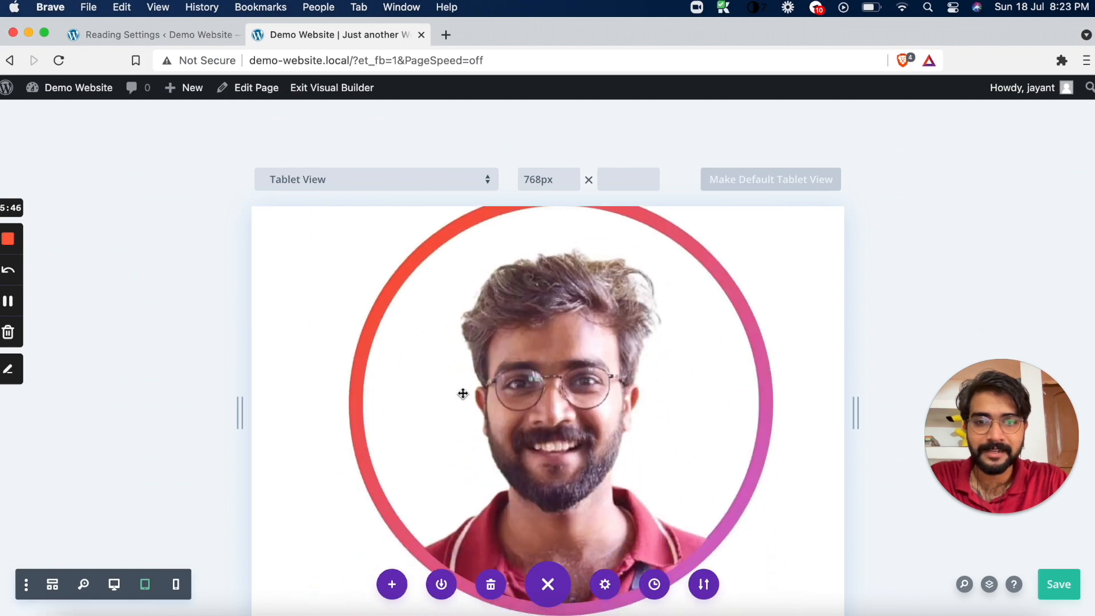
{"action": "scroll", "coordinate": [462, 393], "scroll_direction": "up", "scroll_amount": 3}
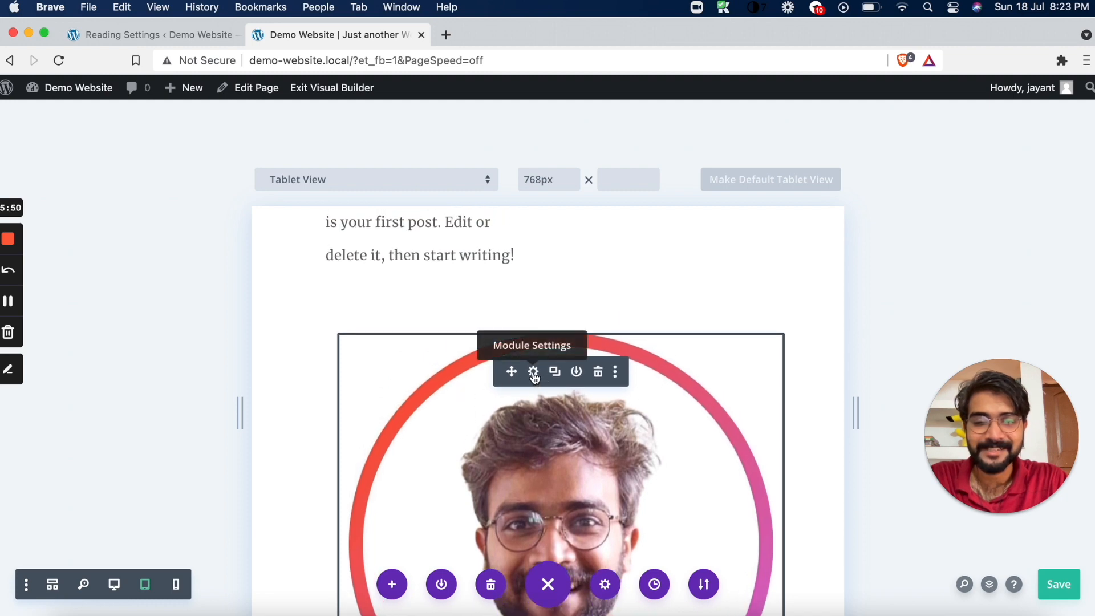
{"action": "scroll", "coordinate": [534, 374], "scroll_direction": "down", "scroll_amount": 3}
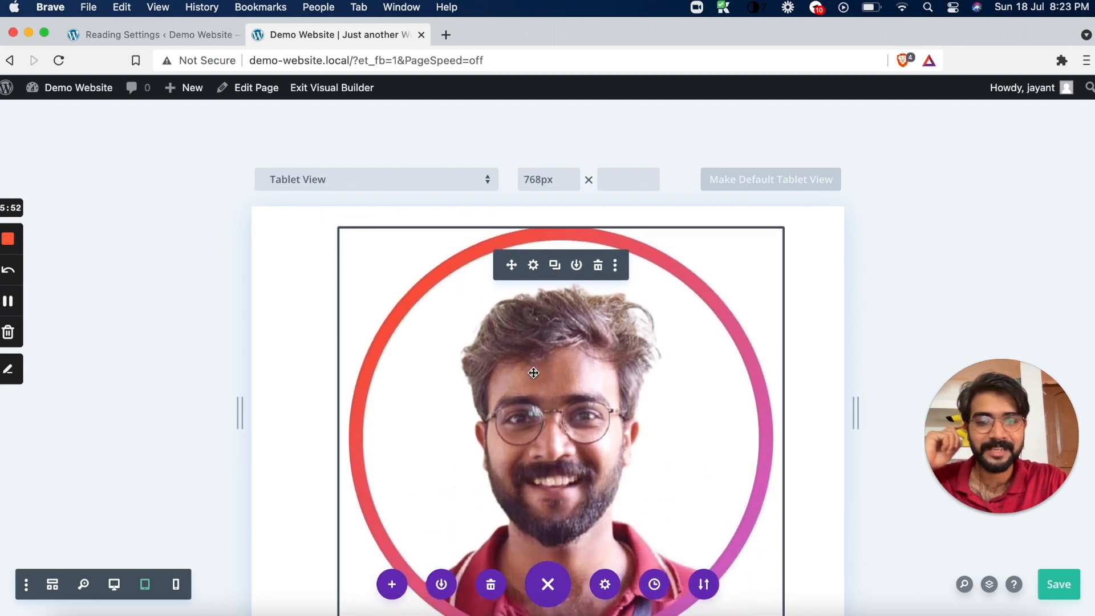
Open the author blurb's settings and look through its Image & Icon and Link content options
{"action": "left_click", "coordinate": [533, 266]}
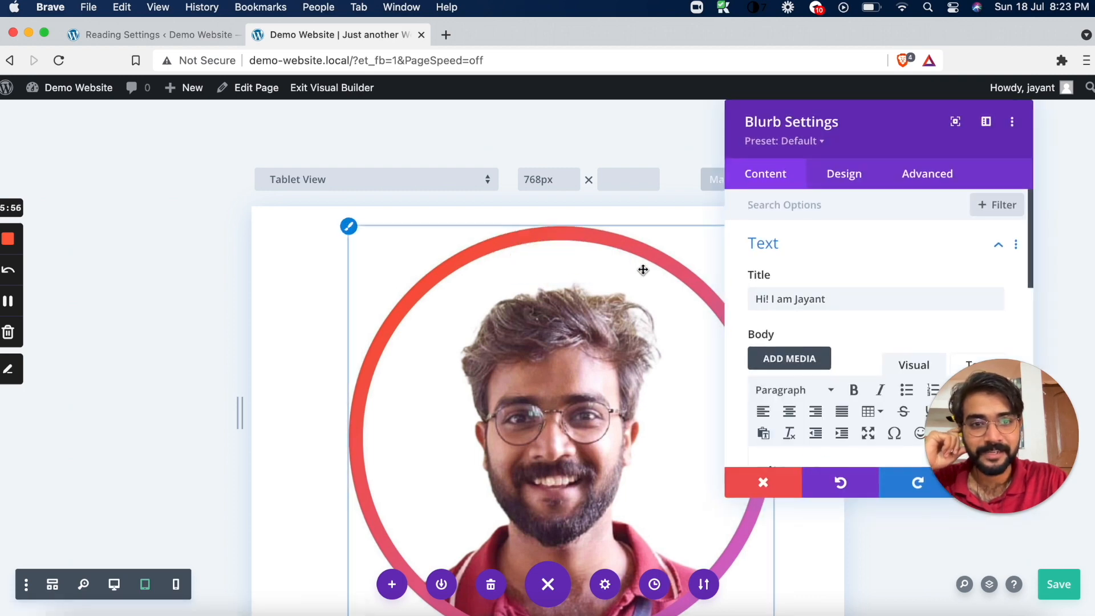
{"action": "left_click_drag", "start_coordinate": [817, 116], "coordinate": [697, 122]}
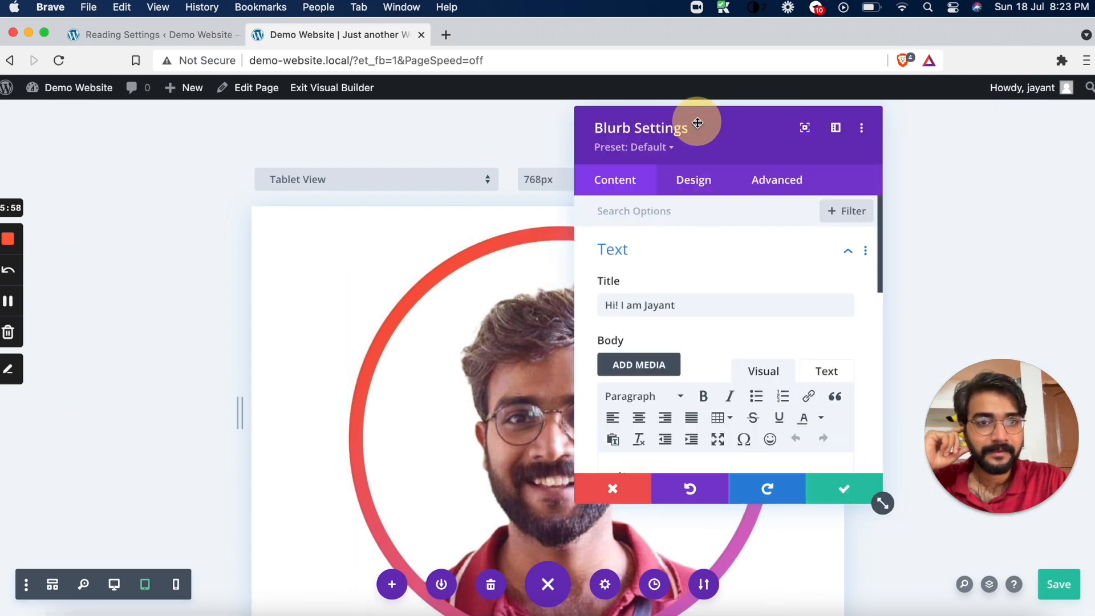
{"action": "scroll", "coordinate": [691, 376], "scroll_direction": "down", "scroll_amount": 3}
{"action": "scroll", "coordinate": [691, 374], "scroll_direction": "down", "scroll_amount": 5}
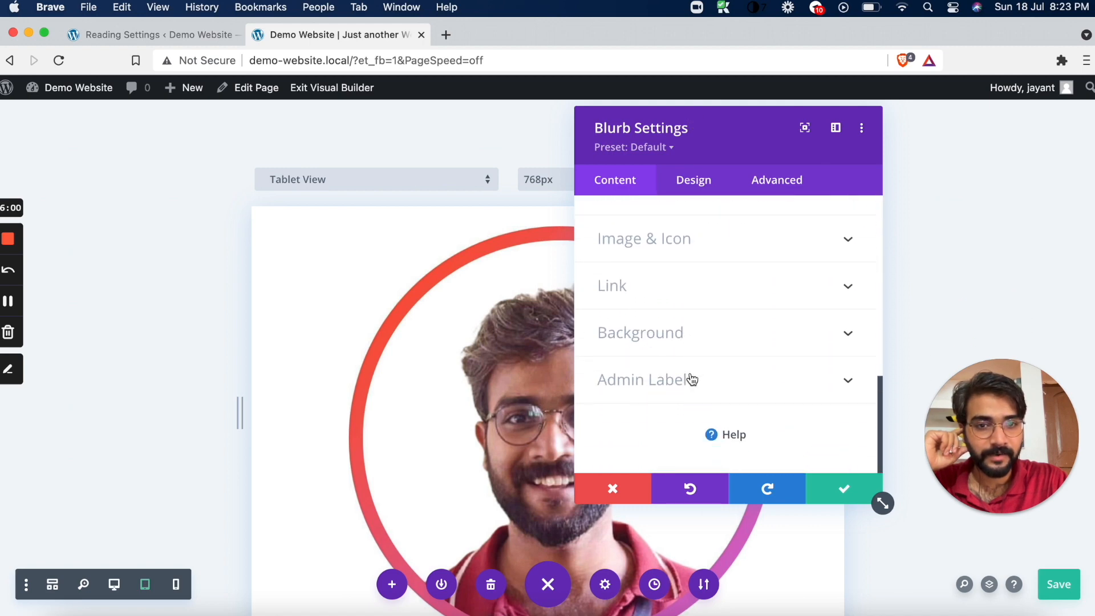
{"action": "left_click", "coordinate": [715, 246]}
{"action": "scroll", "coordinate": [693, 274], "scroll_direction": "up", "scroll_amount": 4}
{"action": "scroll", "coordinate": [685, 305], "scroll_direction": "down", "scroll_amount": 4}
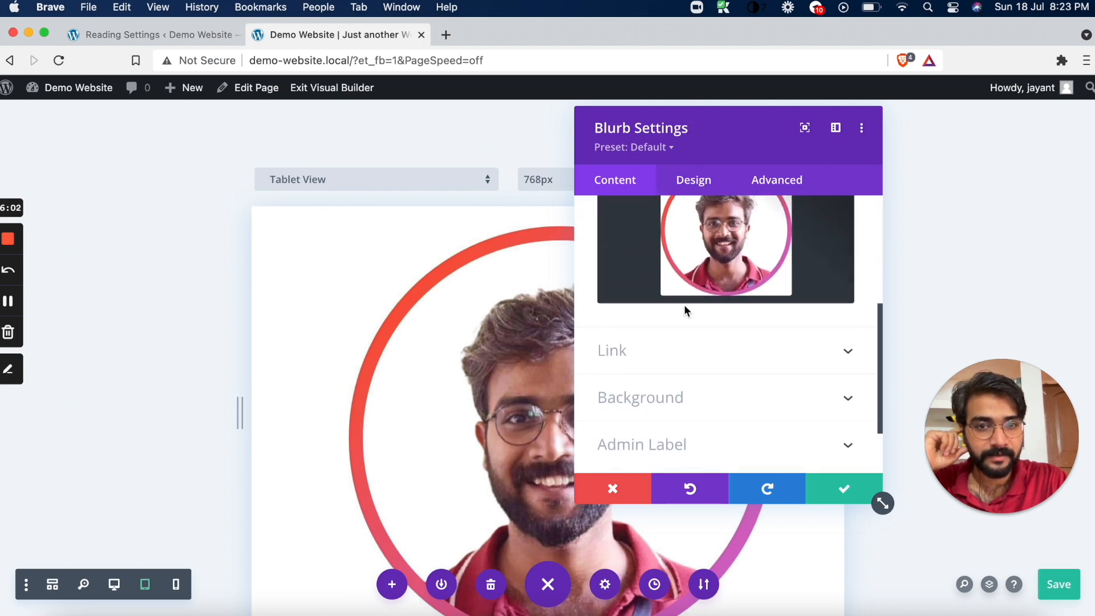
{"action": "left_click", "coordinate": [692, 290]}
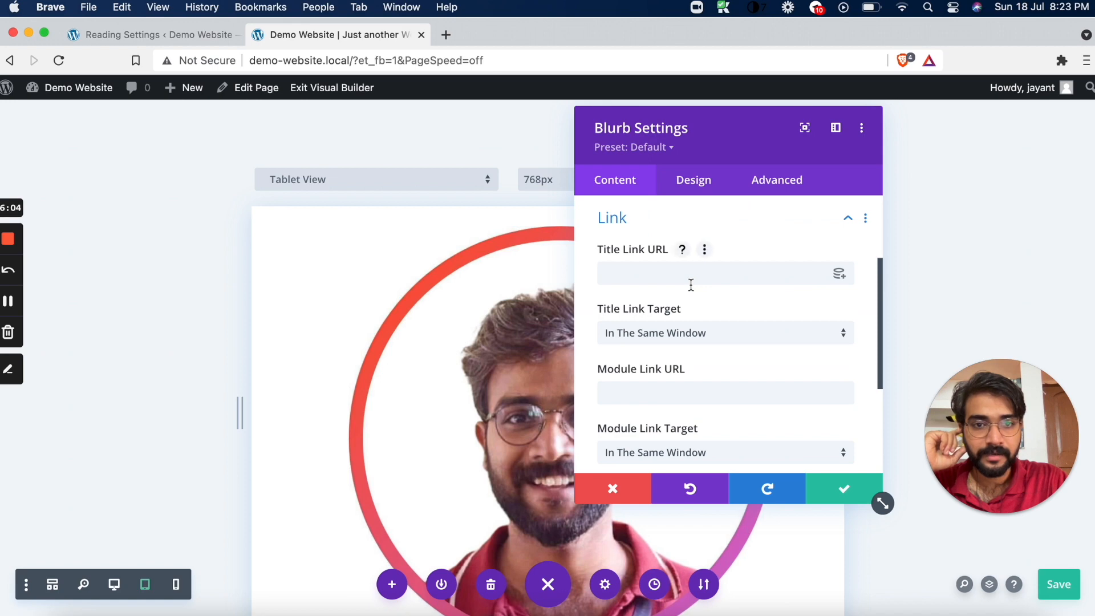
{"action": "scroll", "coordinate": [690, 285], "scroll_direction": "down", "scroll_amount": 4}
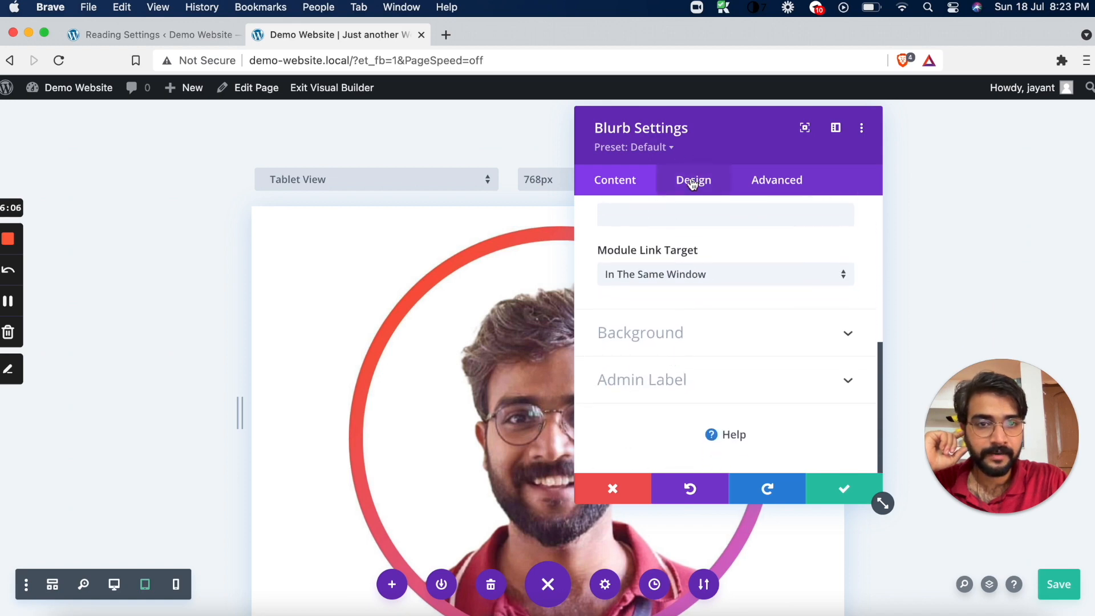
Show the author blurb's Image & Icon design options and move the settings window off the previewed image
{"action": "left_click", "coordinate": [693, 181]}
{"action": "left_click", "coordinate": [661, 254]}
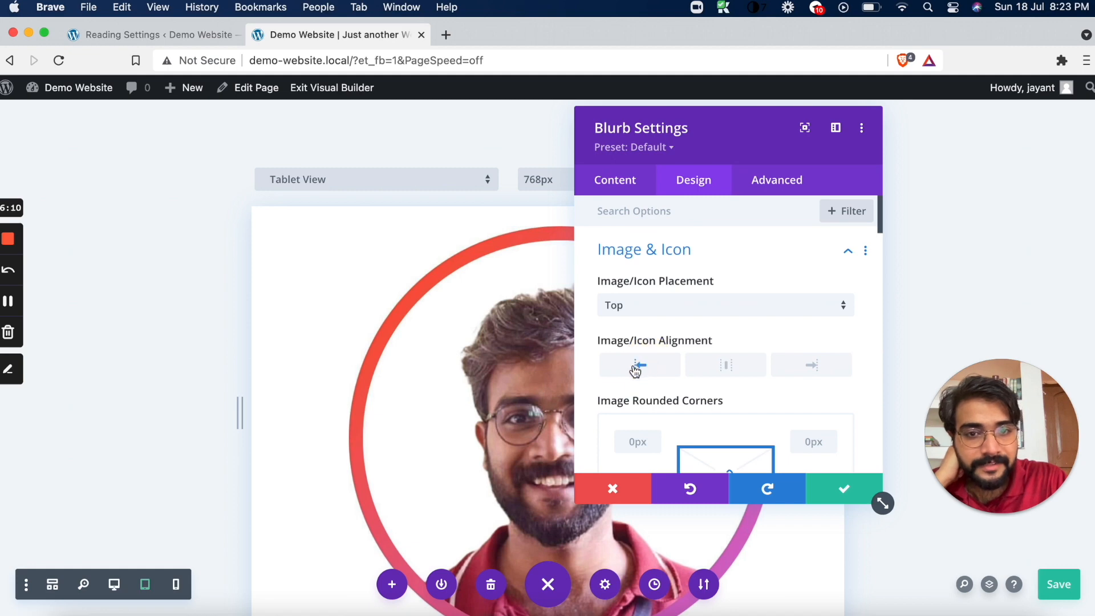
{"action": "left_click_drag", "start_coordinate": [745, 122], "coordinate": [867, 87]}
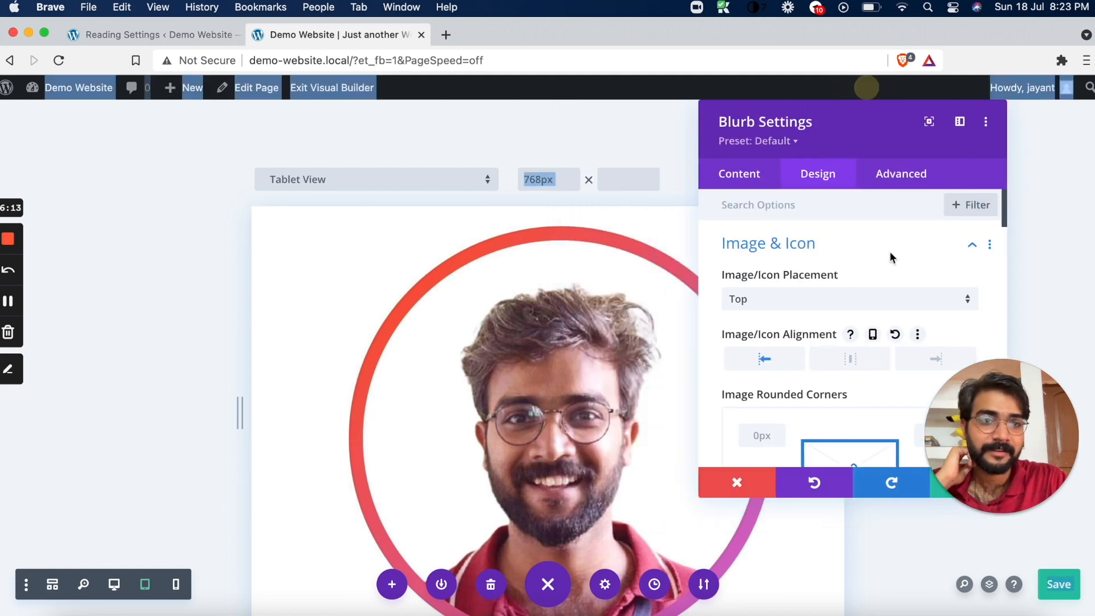
Try per-device options for the blurb's Image/Icon Alignment, turn them off again and return the preview to Tablet View
{"action": "left_click", "coordinate": [873, 335]}
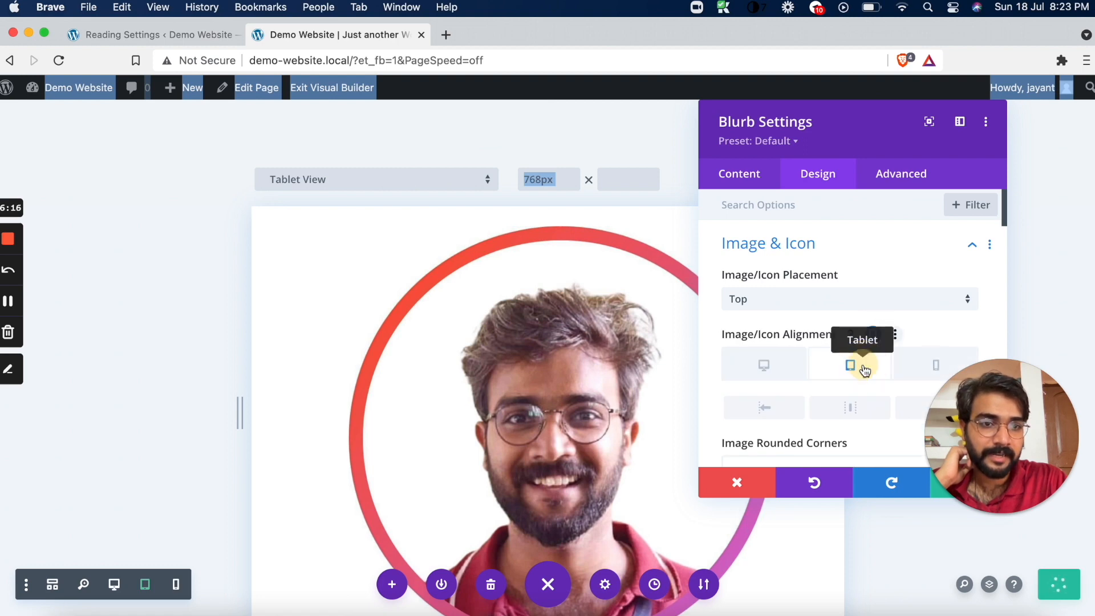
{"action": "scroll", "coordinate": [791, 426], "scroll_direction": "down", "scroll_amount": 3}
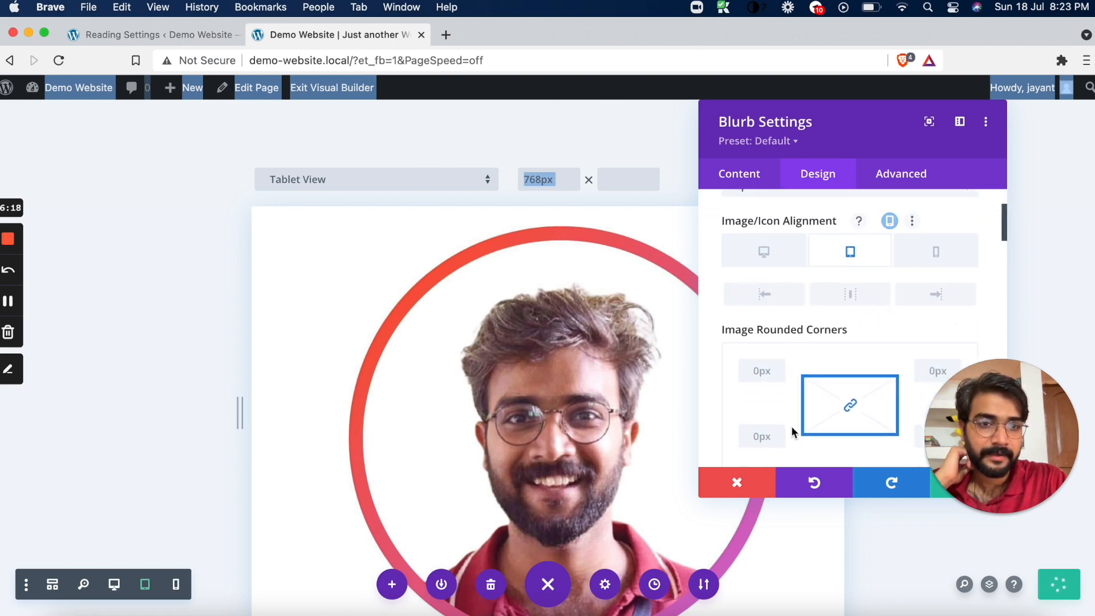
{"action": "scroll", "coordinate": [802, 388], "scroll_direction": "up", "scroll_amount": 3}
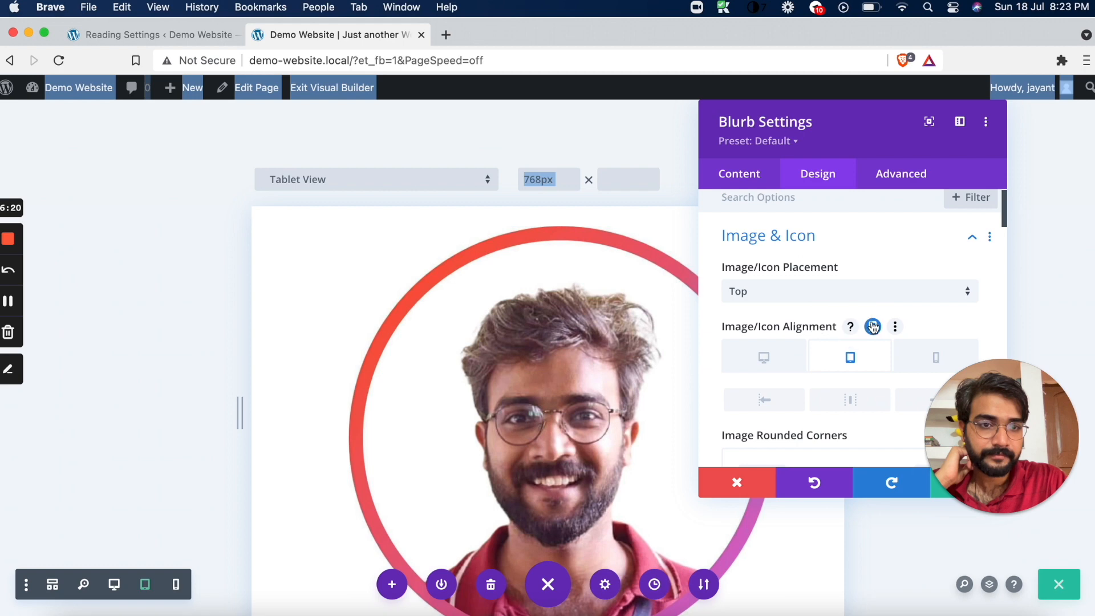
{"action": "left_click", "coordinate": [872, 326]}
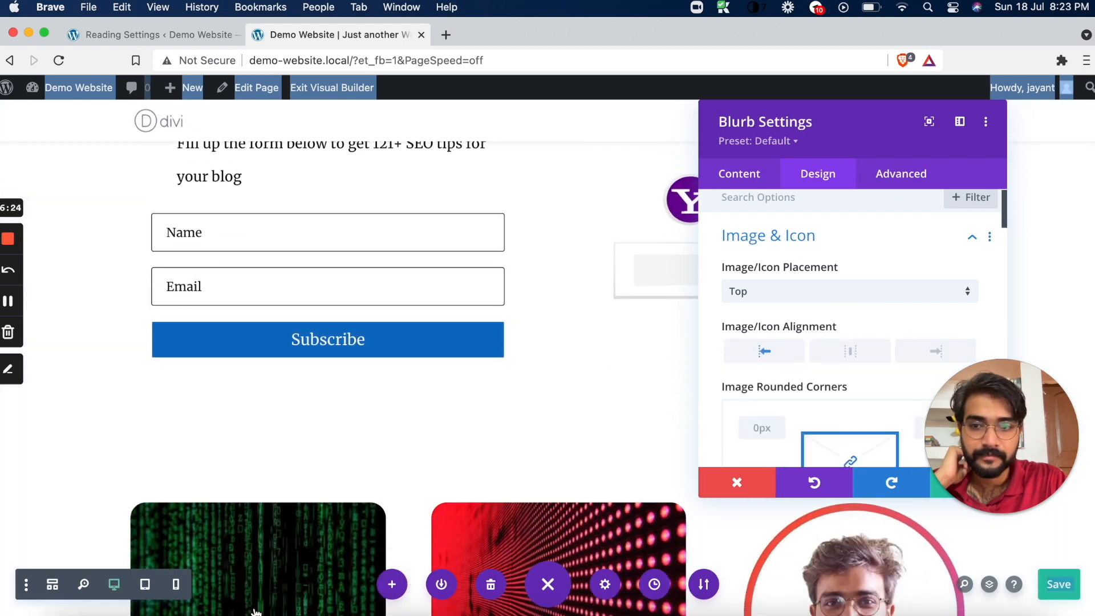
{"action": "left_click", "coordinate": [144, 587]}
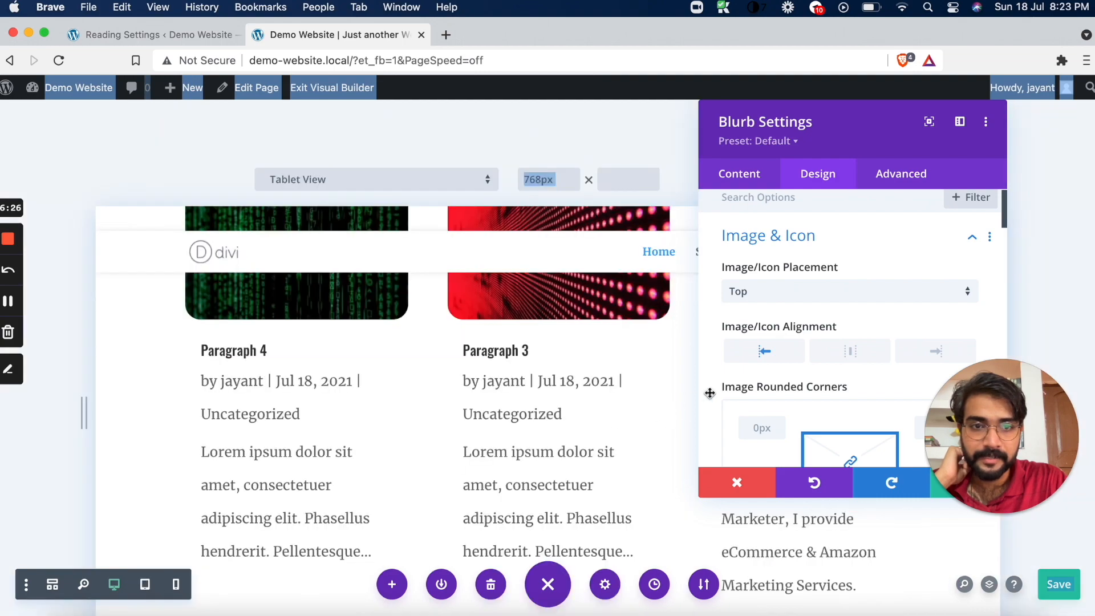
{"action": "scroll", "coordinate": [567, 450], "scroll_direction": "down", "scroll_amount": 12}
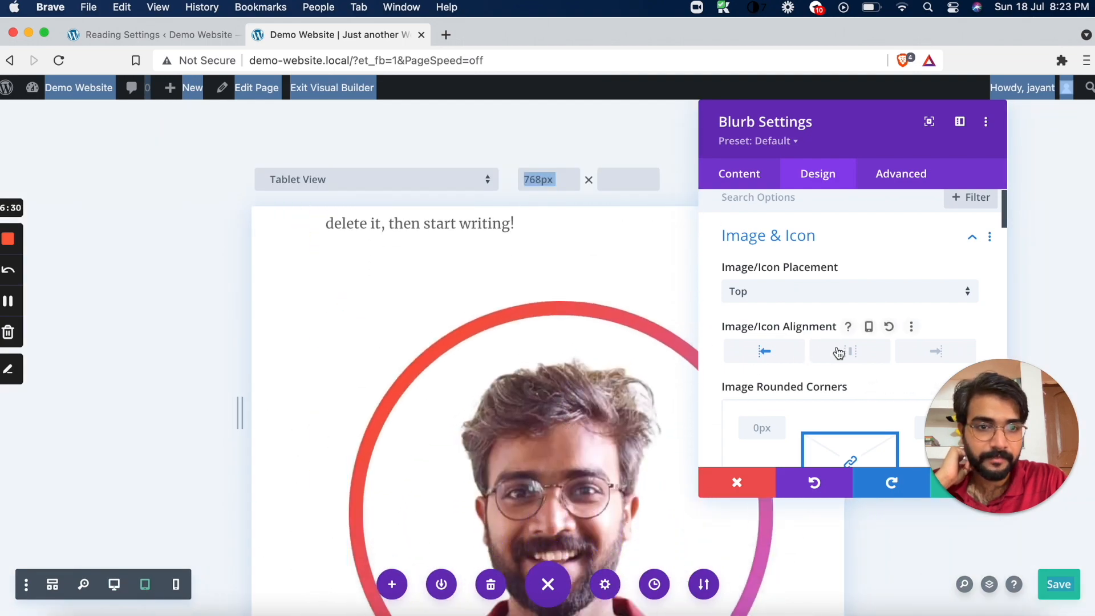
Try setting the author blurb's Image/Icon Placement to Left
{"action": "left_click", "coordinate": [792, 293]}
{"action": "left_click", "coordinate": [763, 337]}
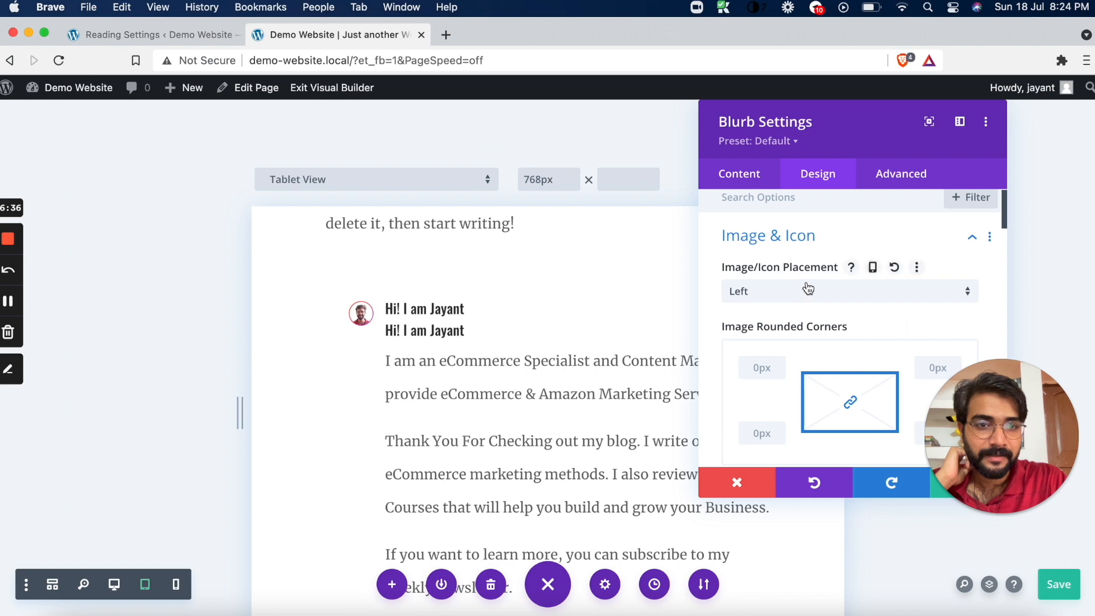
{"action": "scroll", "coordinate": [808, 289], "scroll_direction": "down", "scroll_amount": 3}
{"action": "scroll", "coordinate": [806, 288], "scroll_direction": "up", "scroll_amount": 4}
{"action": "left_click", "coordinate": [836, 242]}
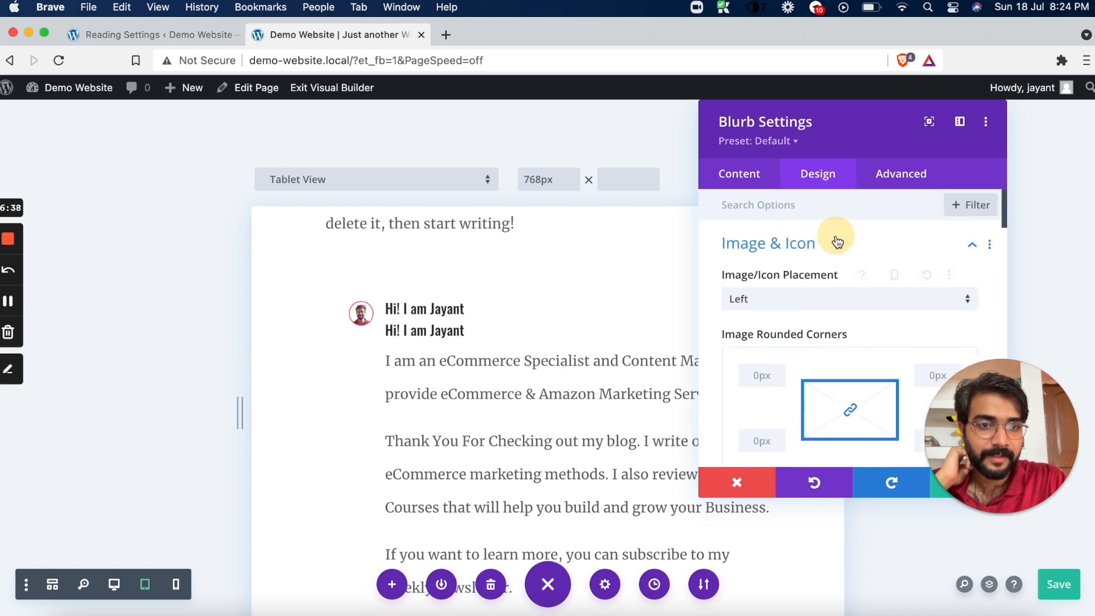
{"action": "left_click", "coordinate": [837, 242]}
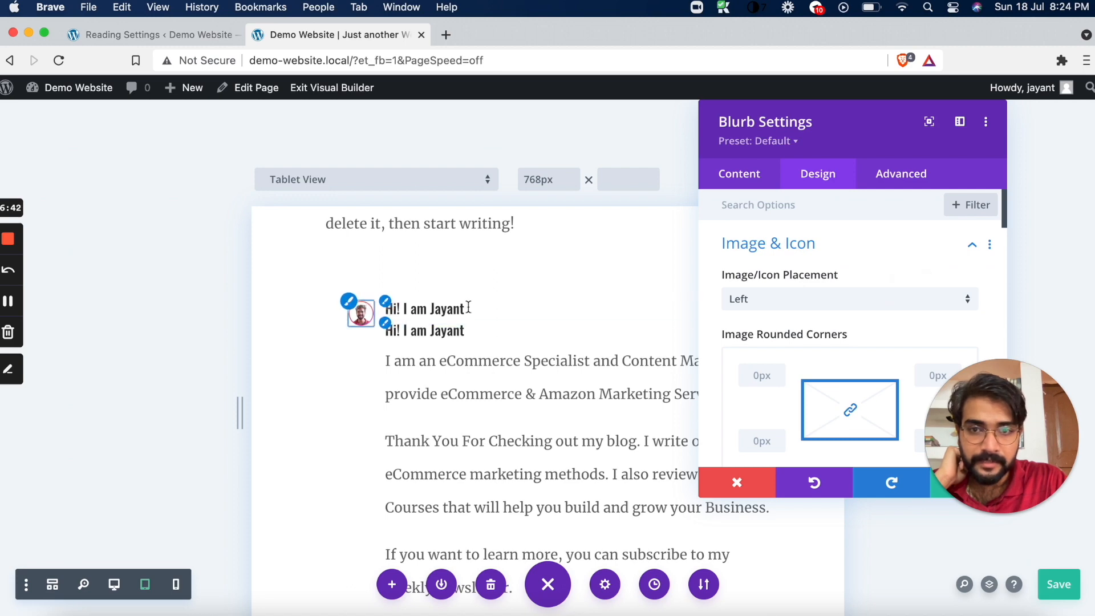
Look through the blurb's image border, shadow and filter options for a way to control the image size
{"action": "scroll", "coordinate": [806, 339], "scroll_direction": "down", "scroll_amount": 5}
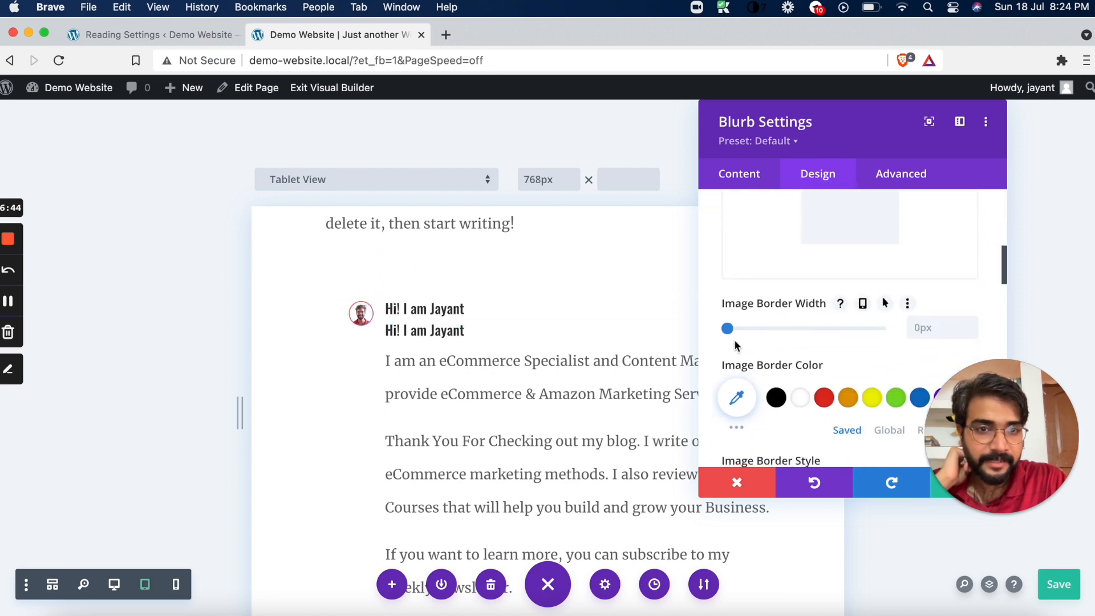
{"action": "scroll", "coordinate": [747, 349], "scroll_direction": "down", "scroll_amount": 15}
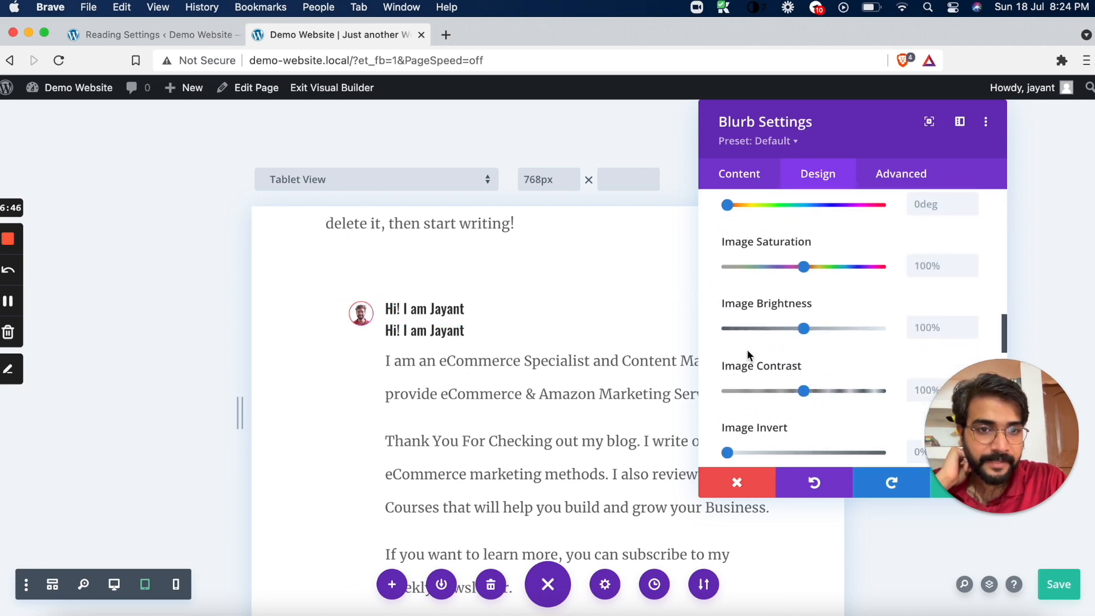
{"action": "scroll", "coordinate": [747, 351], "scroll_direction": "down", "scroll_amount": 3}
{"action": "scroll", "coordinate": [747, 351], "scroll_direction": "up", "scroll_amount": 12}
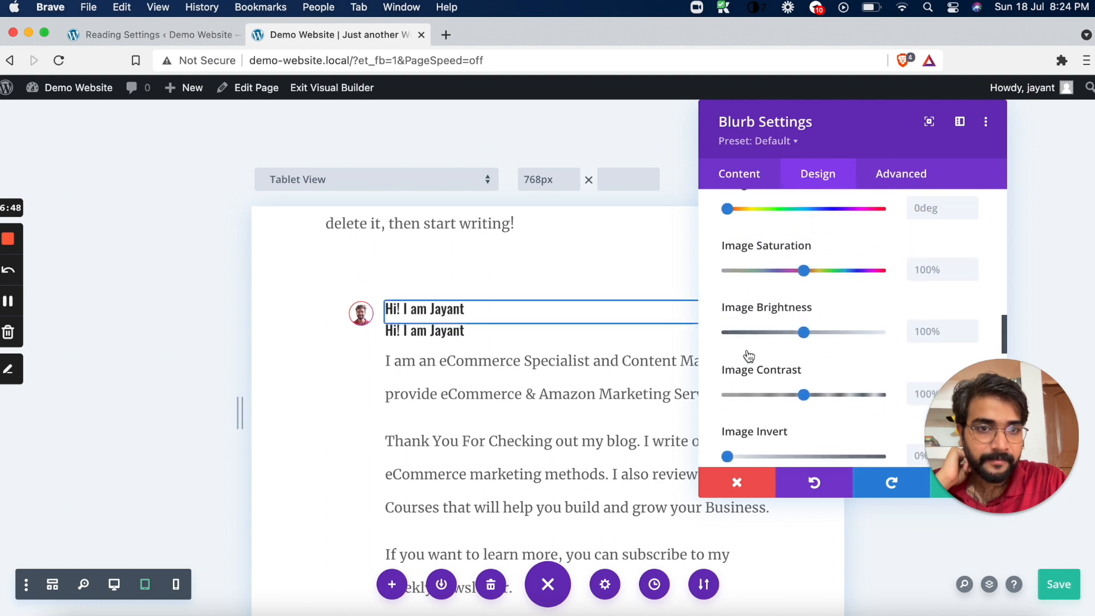
{"action": "scroll", "coordinate": [749, 355], "scroll_direction": "up", "scroll_amount": 2}
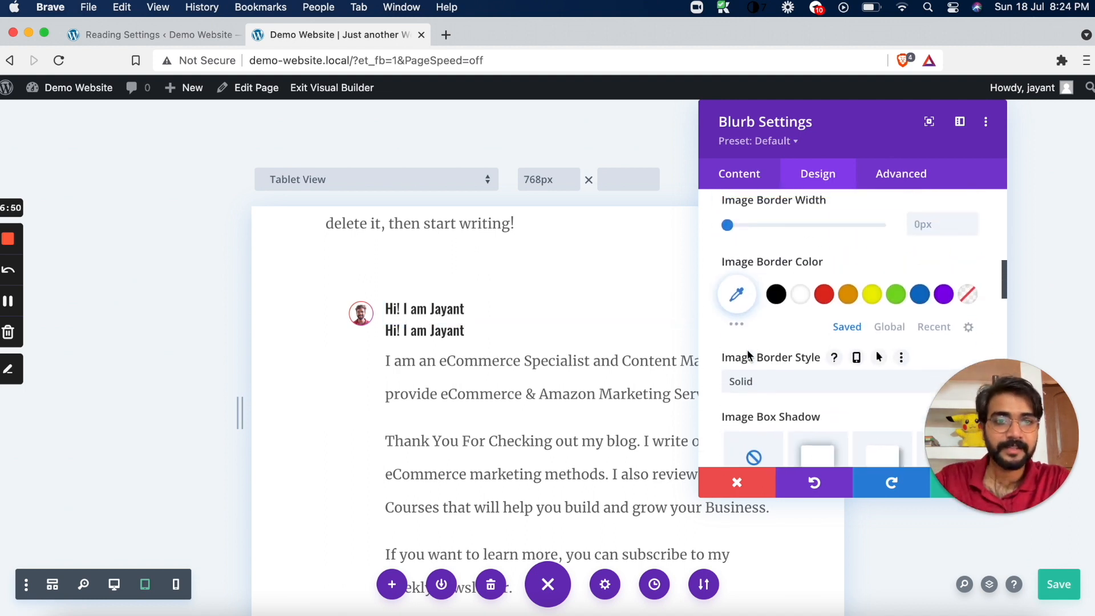
{"action": "scroll", "coordinate": [748, 355], "scroll_direction": "up", "scroll_amount": 3}
{"action": "left_click", "coordinate": [771, 352]}
{"action": "left_click", "coordinate": [722, 363]}
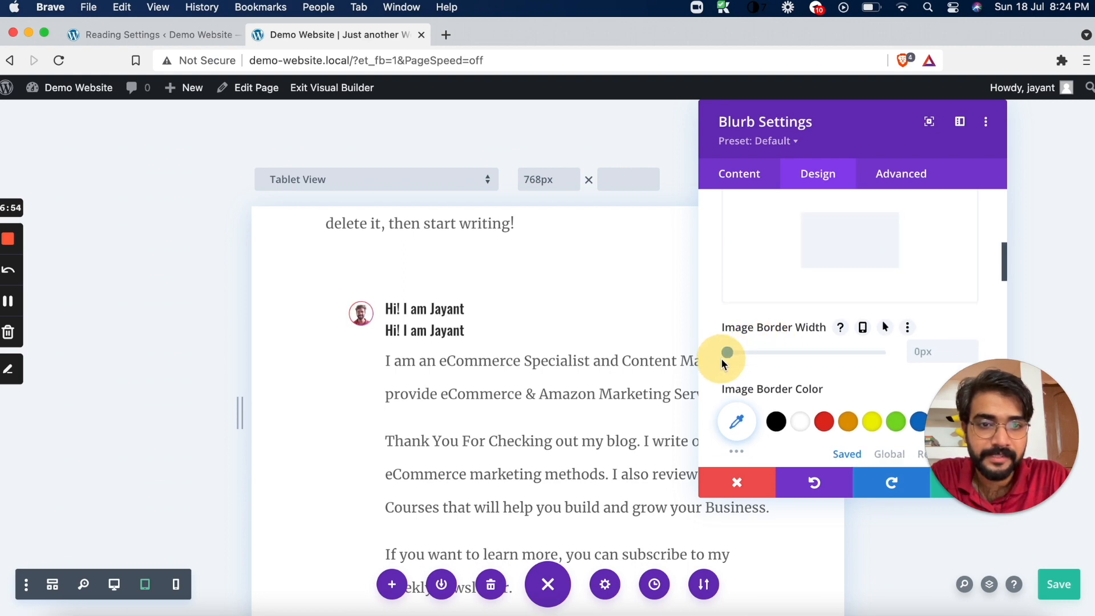
Set the author blurb's Image/Icon Placement back to Top
{"action": "scroll", "coordinate": [736, 359], "scroll_direction": "up", "scroll_amount": 8}
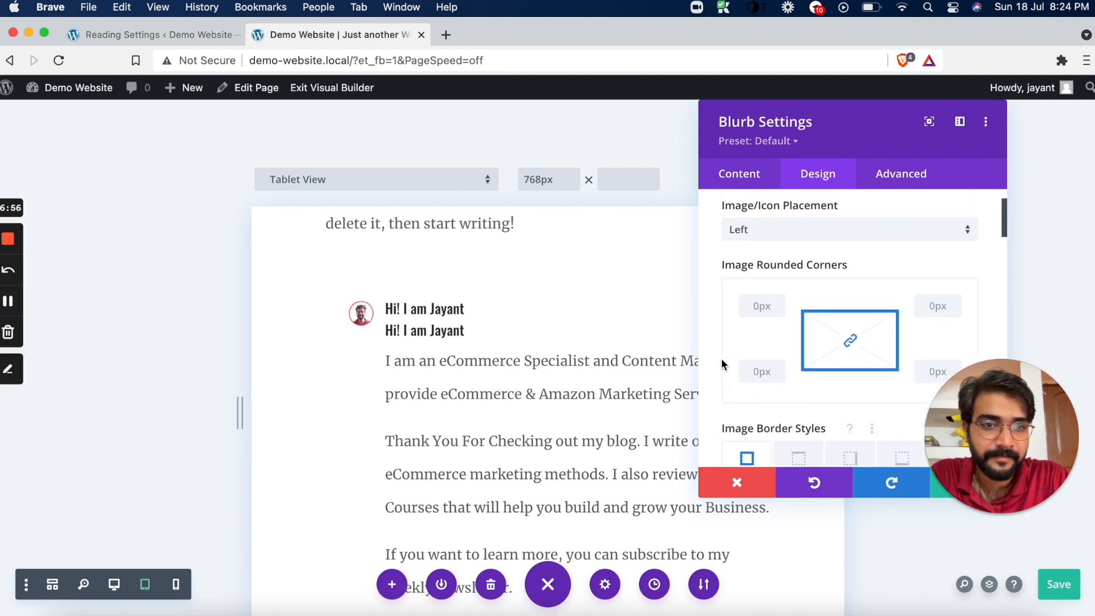
{"action": "left_click", "coordinate": [786, 300]}
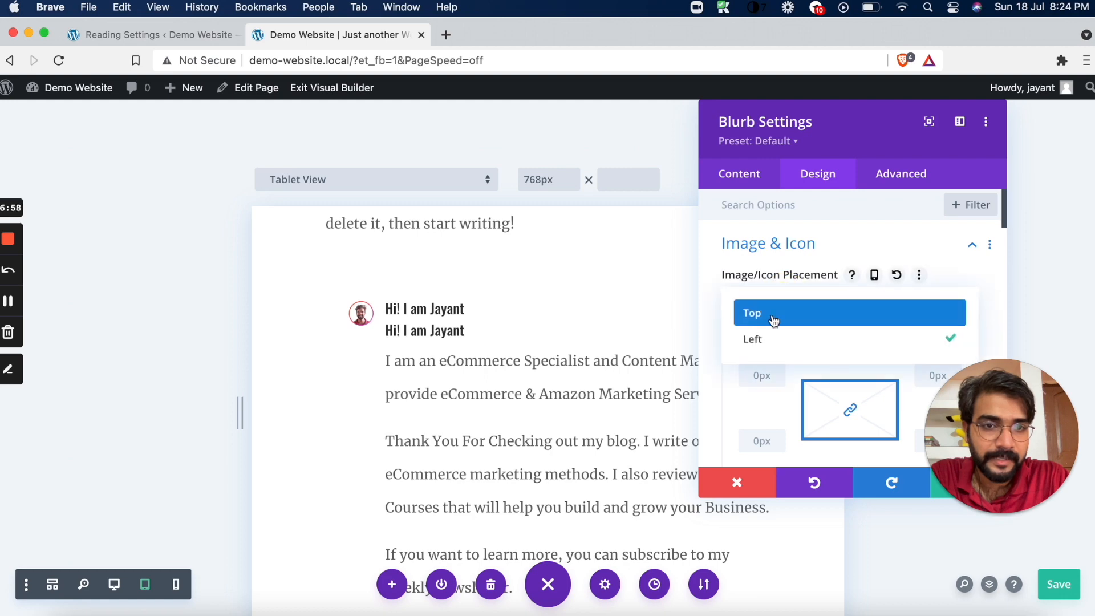
{"action": "left_click", "coordinate": [773, 318]}
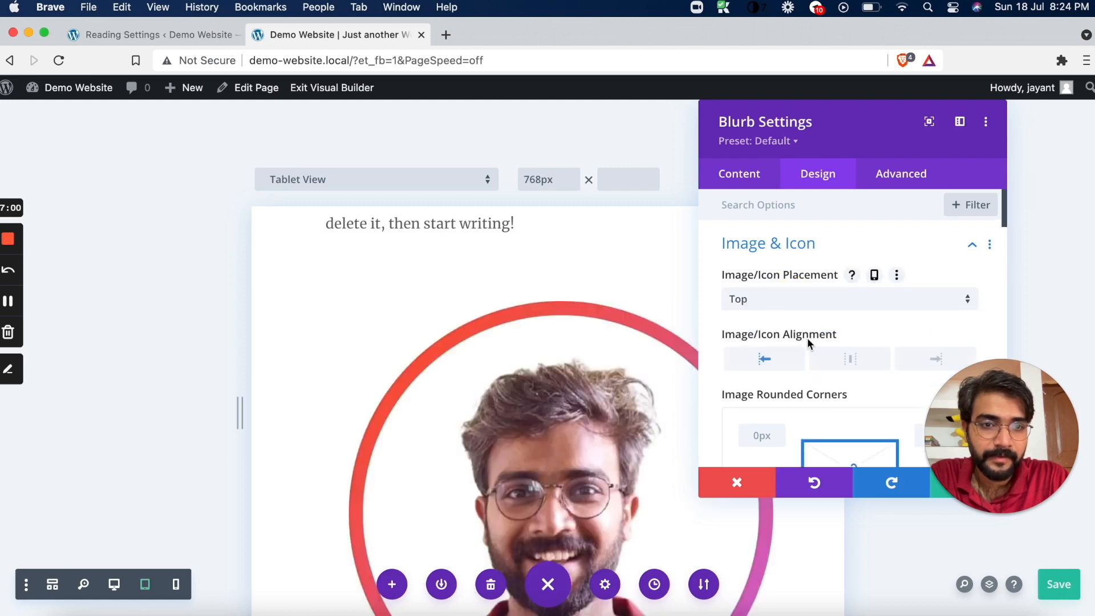
Examine the author blurb's Image & Icon design options, from alignment down to blend mode, for an image size control
{"action": "scroll", "coordinate": [807, 338], "scroll_direction": "down", "scroll_amount": 2}
{"action": "scroll", "coordinate": [807, 338], "scroll_direction": "down", "scroll_amount": 2}
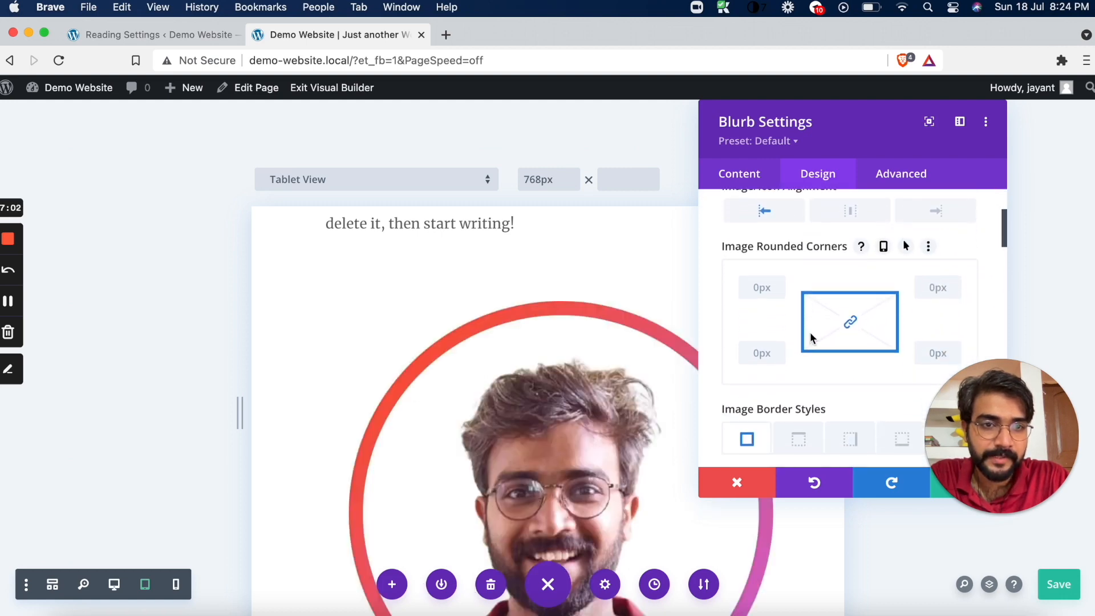
{"action": "scroll", "coordinate": [816, 327], "scroll_direction": "down", "scroll_amount": 2}
{"action": "scroll", "coordinate": [816, 328], "scroll_direction": "down", "scroll_amount": 4}
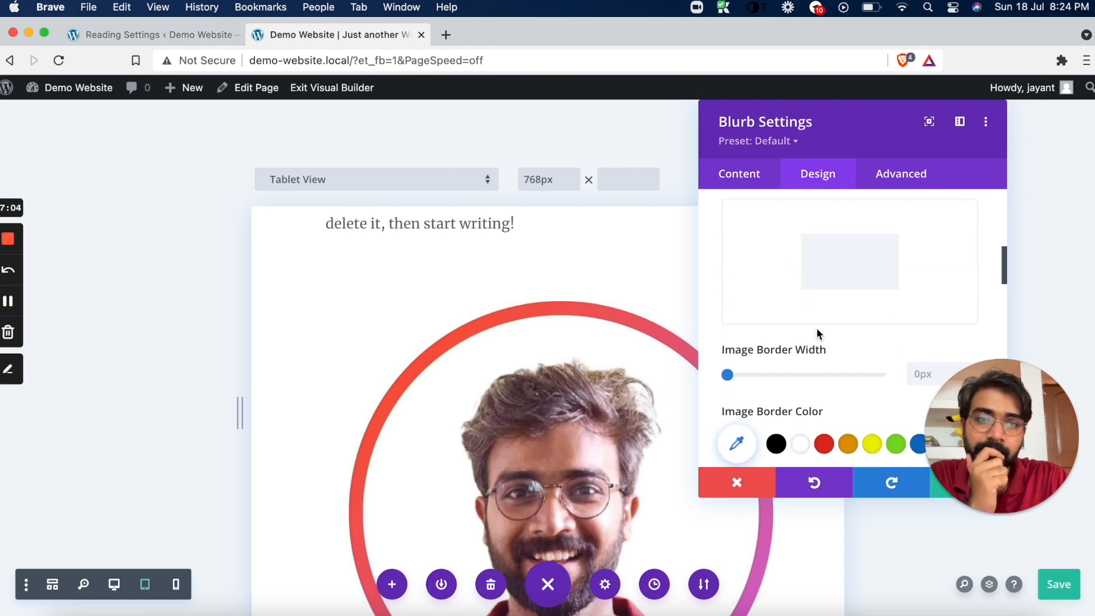
{"action": "scroll", "coordinate": [768, 371], "scroll_direction": "down", "scroll_amount": 10}
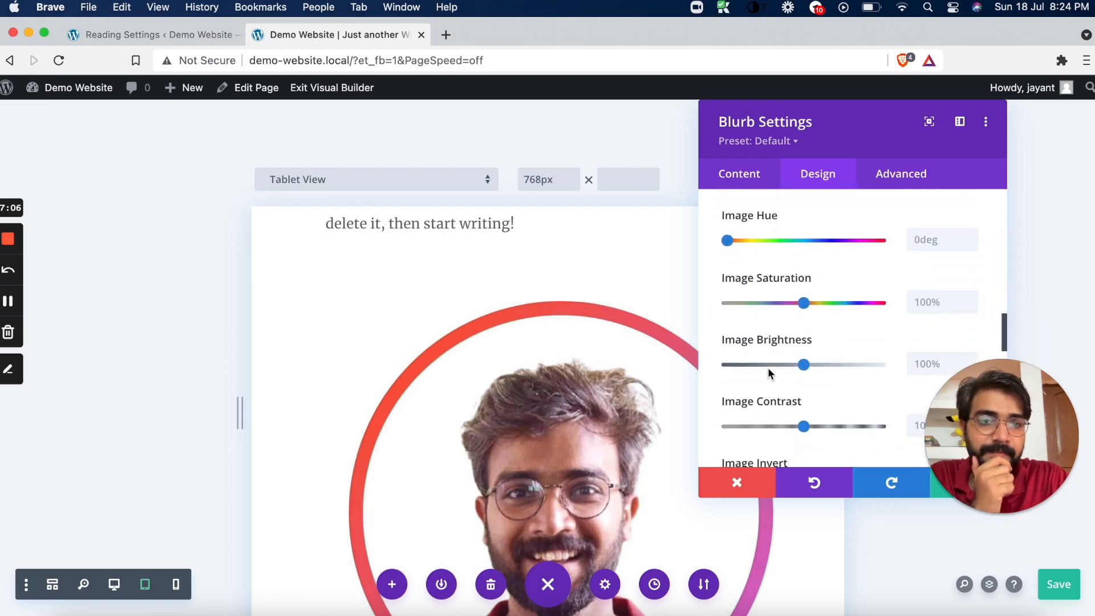
{"action": "scroll", "coordinate": [768, 371], "scroll_direction": "down", "scroll_amount": 7}
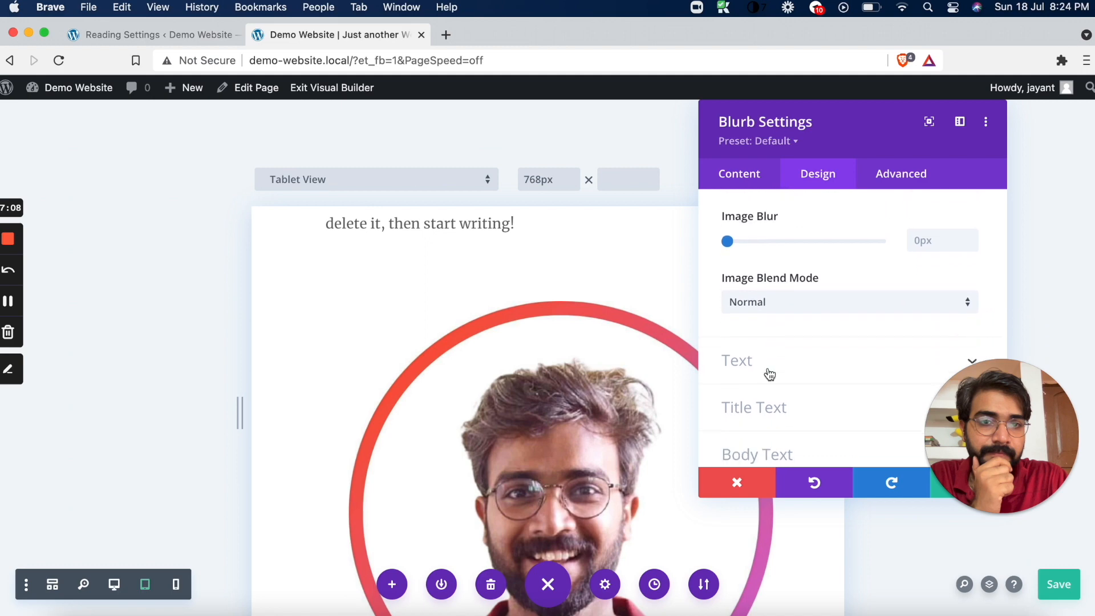
{"action": "scroll", "coordinate": [770, 374], "scroll_direction": "up", "scroll_amount": 10}
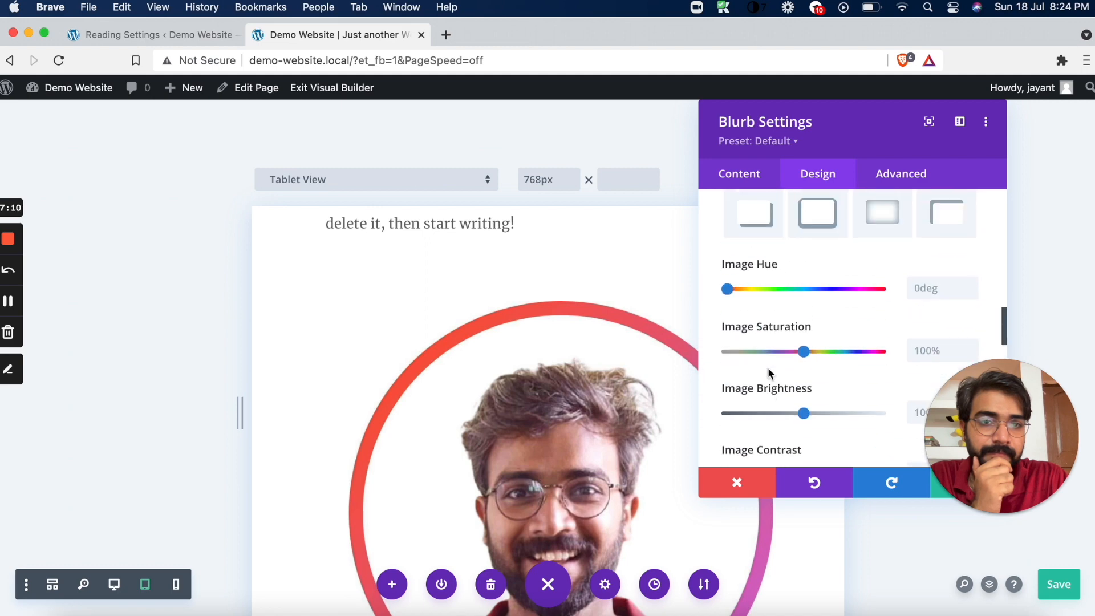
{"action": "scroll", "coordinate": [768, 372], "scroll_direction": "up", "scroll_amount": 8}
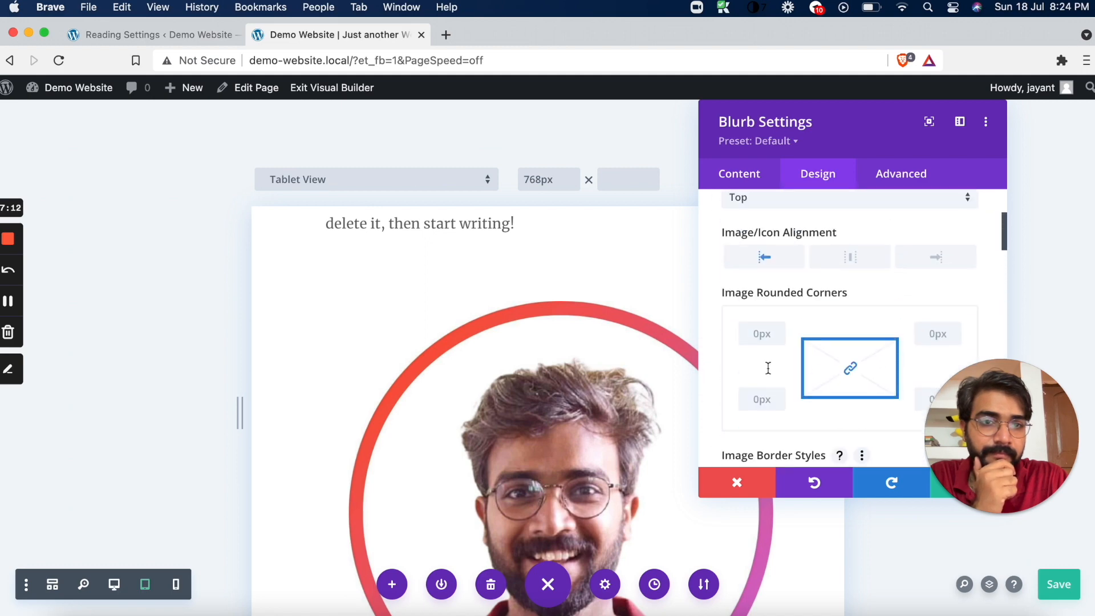
{"action": "scroll", "coordinate": [768, 373], "scroll_direction": "up", "scroll_amount": 2}
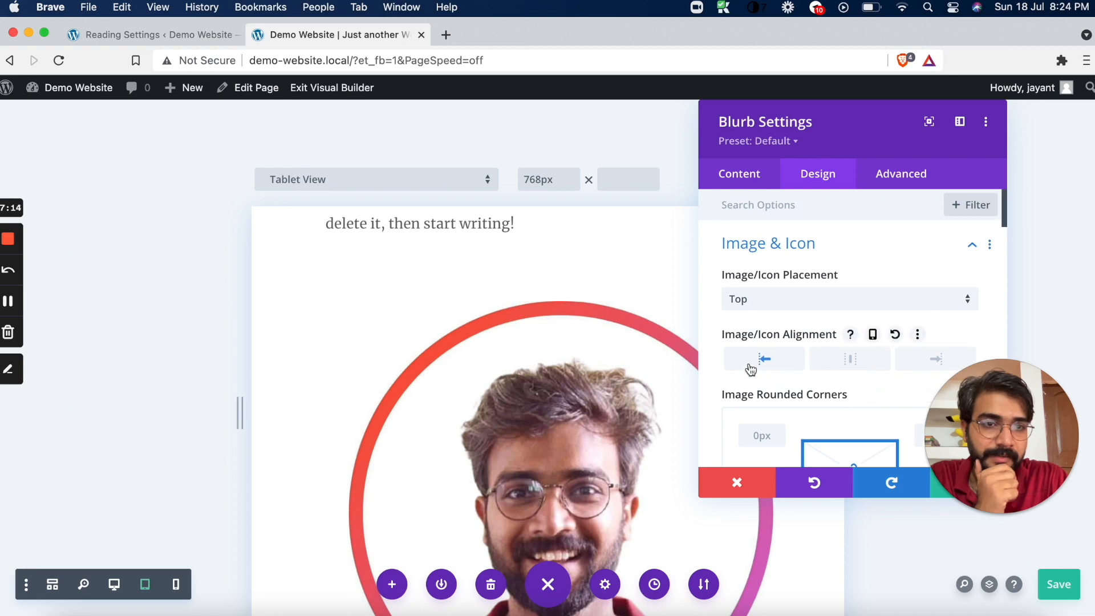
Set the author blurb's Image Width to 25% in its Sizing options
{"action": "scroll", "coordinate": [749, 365], "scroll_direction": "down", "scroll_amount": 15}
{"action": "scroll", "coordinate": [749, 365], "scroll_direction": "down", "scroll_amount": 6}
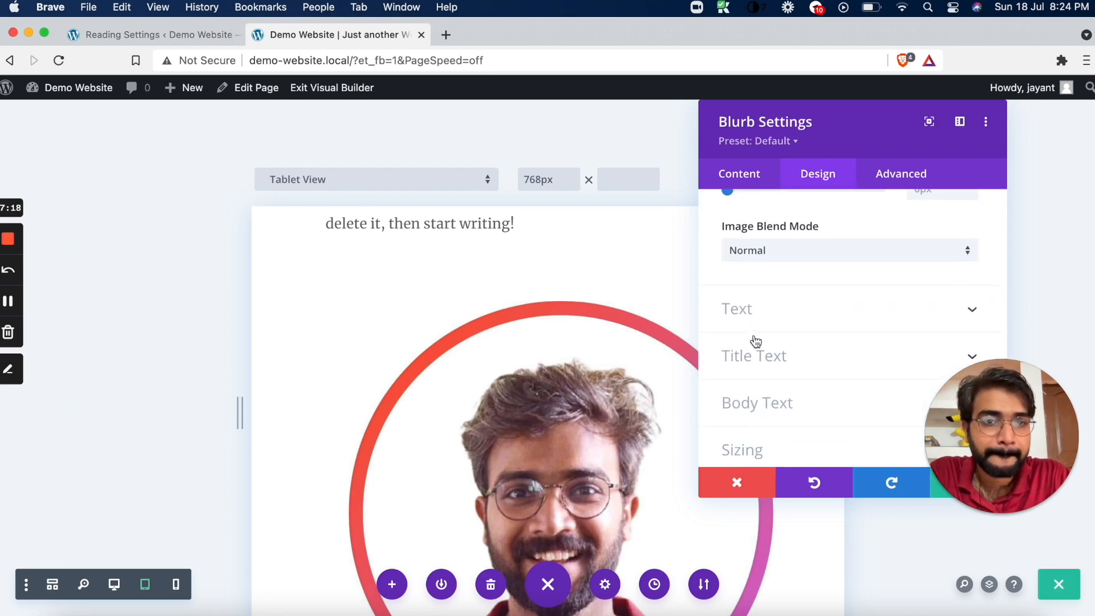
{"action": "left_click", "coordinate": [772, 282]}
{"action": "scroll", "coordinate": [773, 281], "scroll_direction": "down", "scroll_amount": 5}
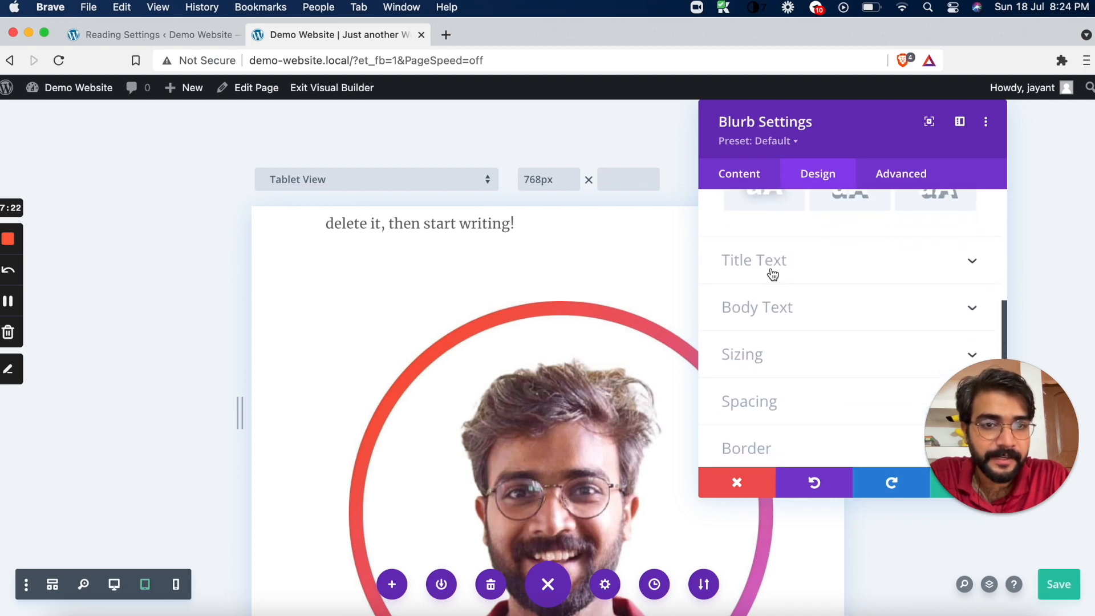
{"action": "scroll", "coordinate": [772, 274], "scroll_direction": "down", "scroll_amount": 2}
{"action": "left_click", "coordinate": [779, 261]}
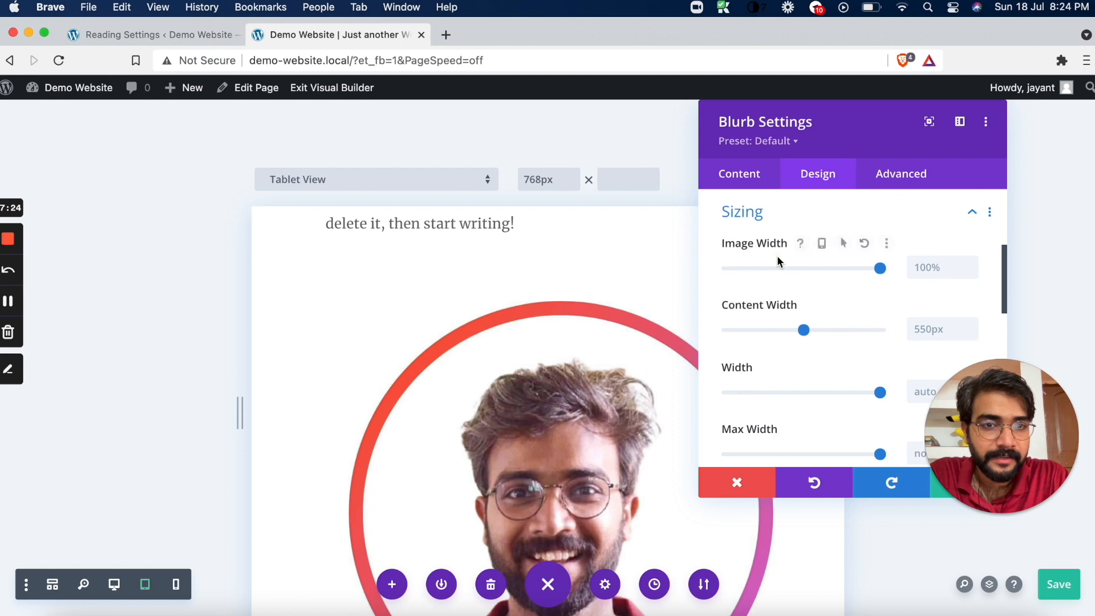
{"action": "left_click_drag", "start_coordinate": [882, 268], "coordinate": [767, 275]}
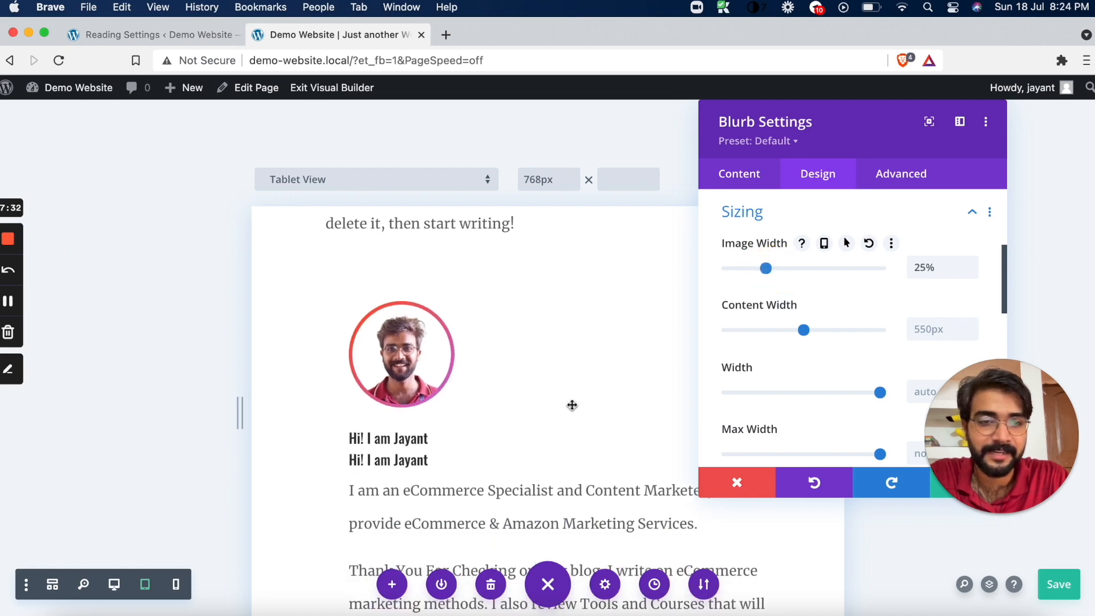
Check the blurb's text down to the footer, apply the blurb settings and save the page
{"action": "scroll", "coordinate": [602, 450], "scroll_direction": "down", "scroll_amount": 3}
{"action": "scroll", "coordinate": [601, 450], "scroll_direction": "down", "scroll_amount": 2}
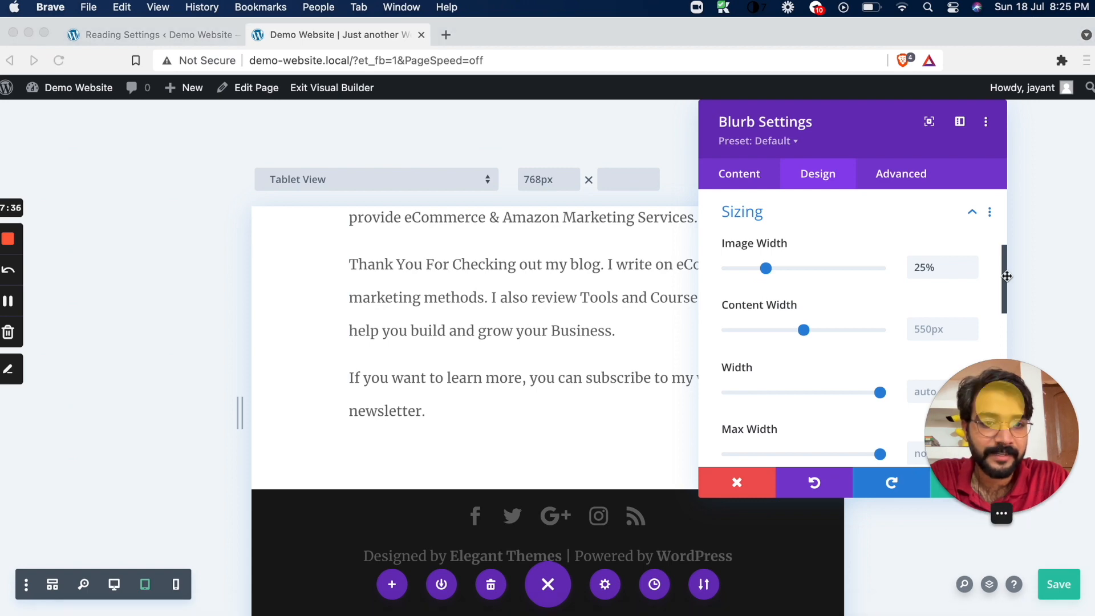
{"action": "left_click_drag", "start_coordinate": [999, 442], "coordinate": [1005, 279]}
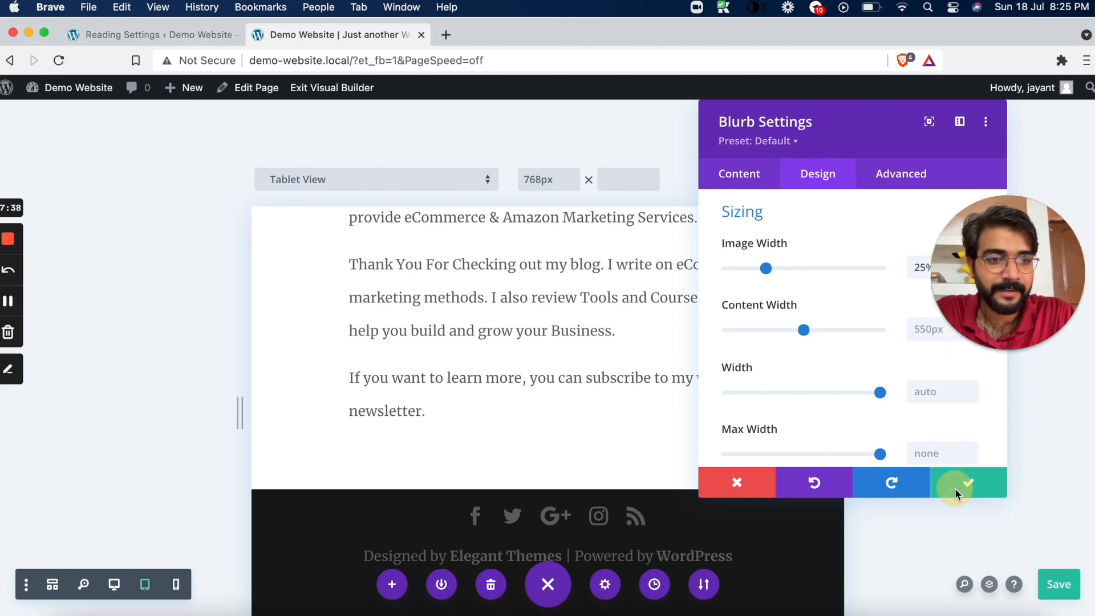
{"action": "left_click", "coordinate": [972, 486]}
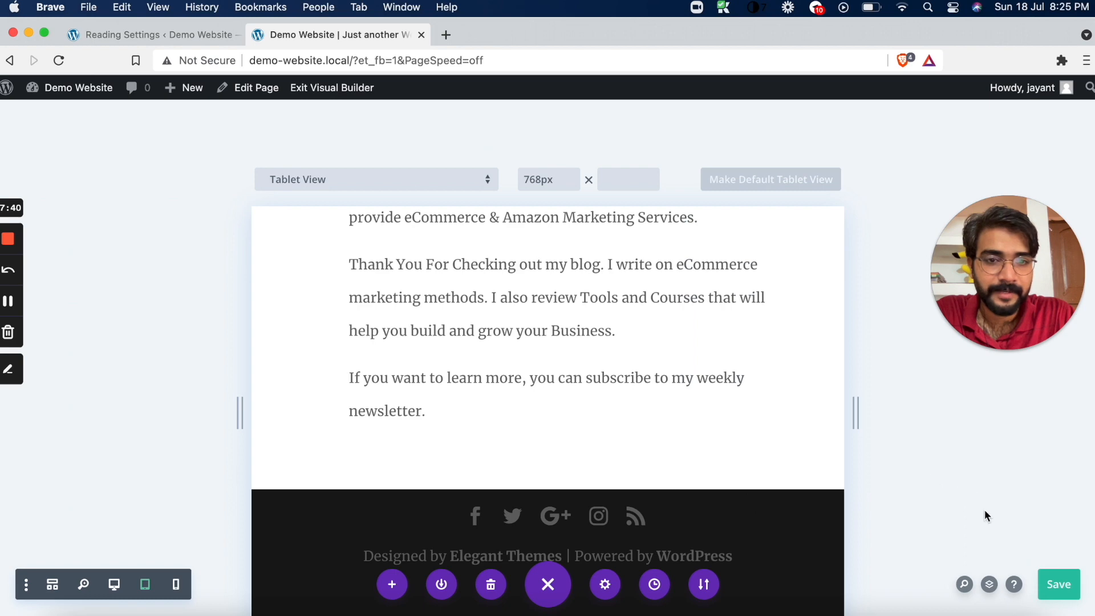
{"action": "left_click", "coordinate": [1061, 584]}
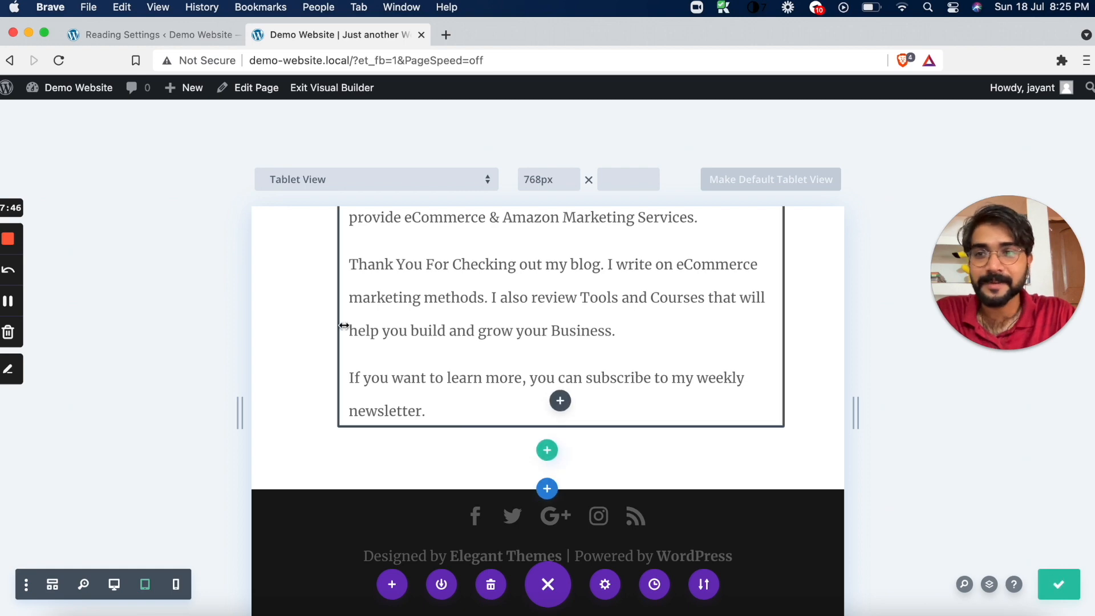
Review the tablet layout from the author blurb up to the header and opt-in form, and save the page again
{"action": "scroll", "coordinate": [425, 371], "scroll_direction": "up", "scroll_amount": 15}
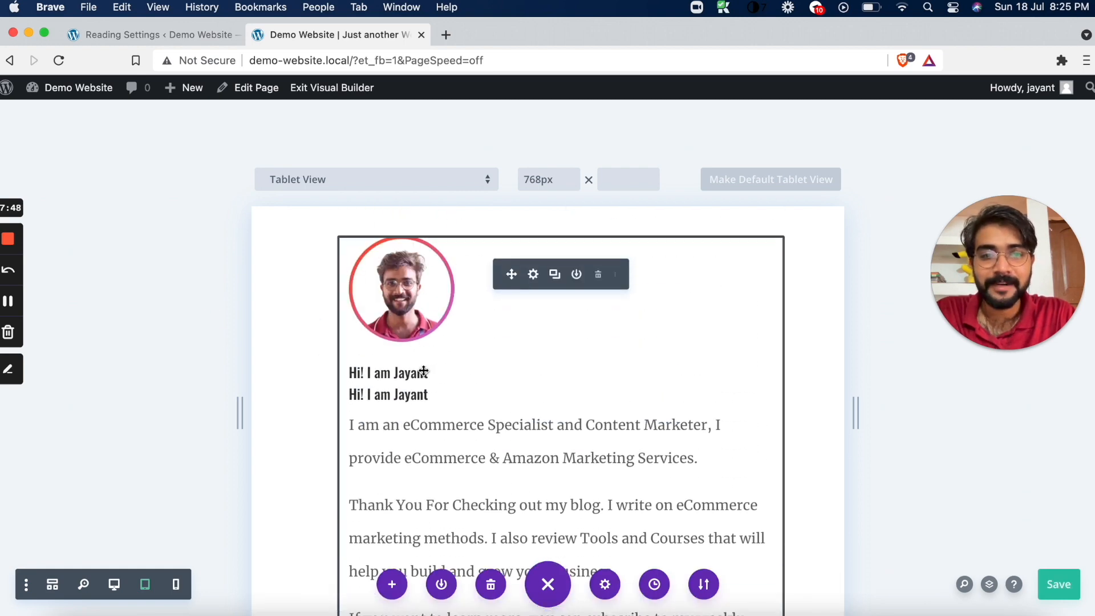
{"action": "scroll", "coordinate": [425, 375], "scroll_direction": "up", "scroll_amount": 5}
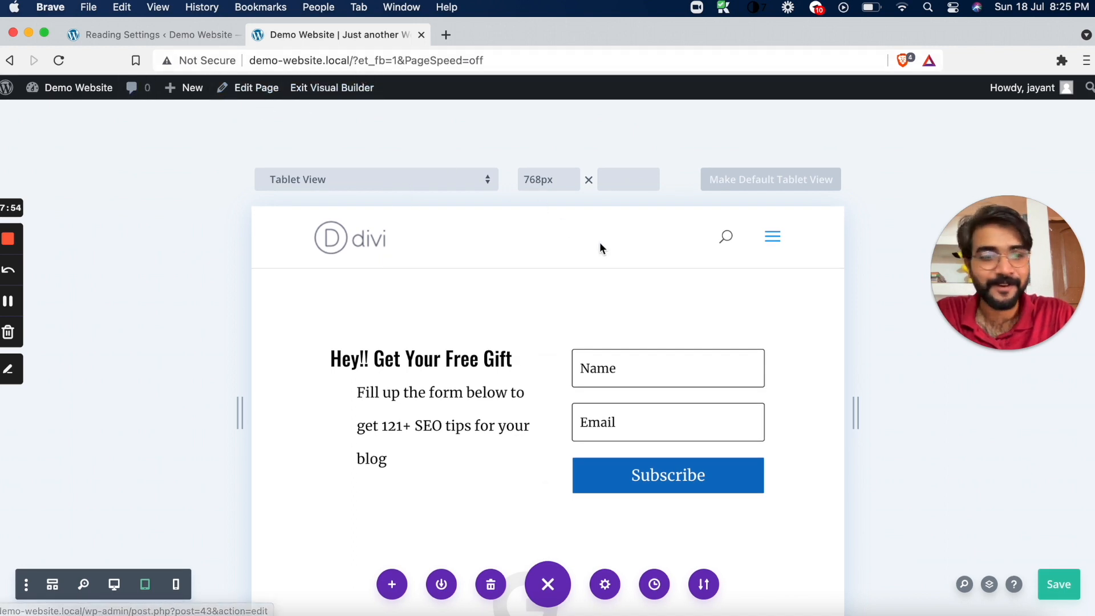
{"action": "left_click", "coordinate": [1048, 586]}
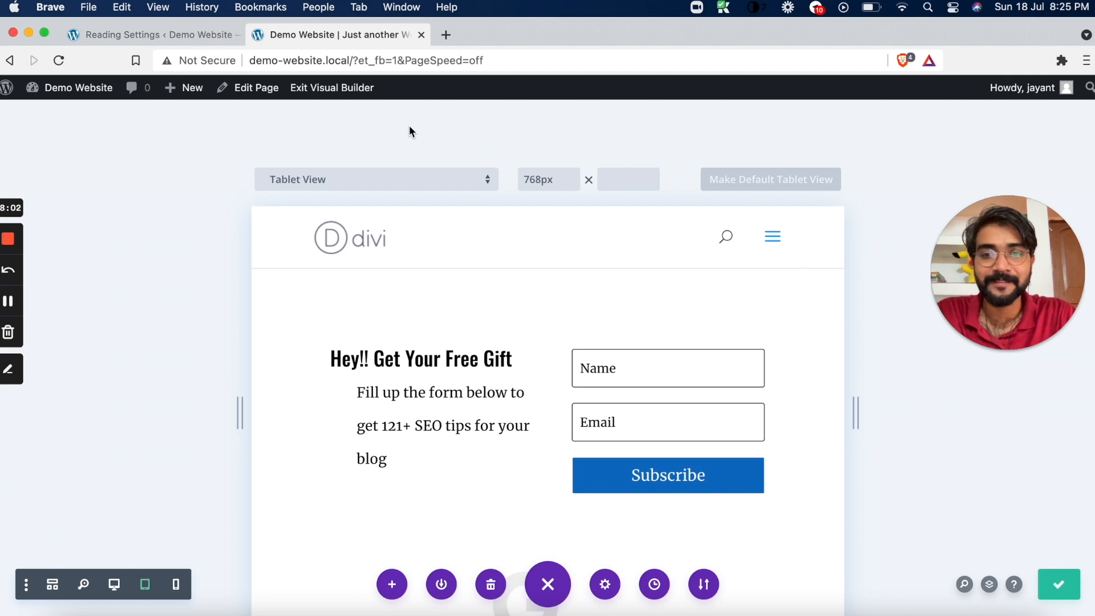
{"action": "scroll", "coordinate": [504, 296], "scroll_direction": "down", "scroll_amount": 4}
{"action": "scroll", "coordinate": [504, 297], "scroll_direction": "down", "scroll_amount": 2}
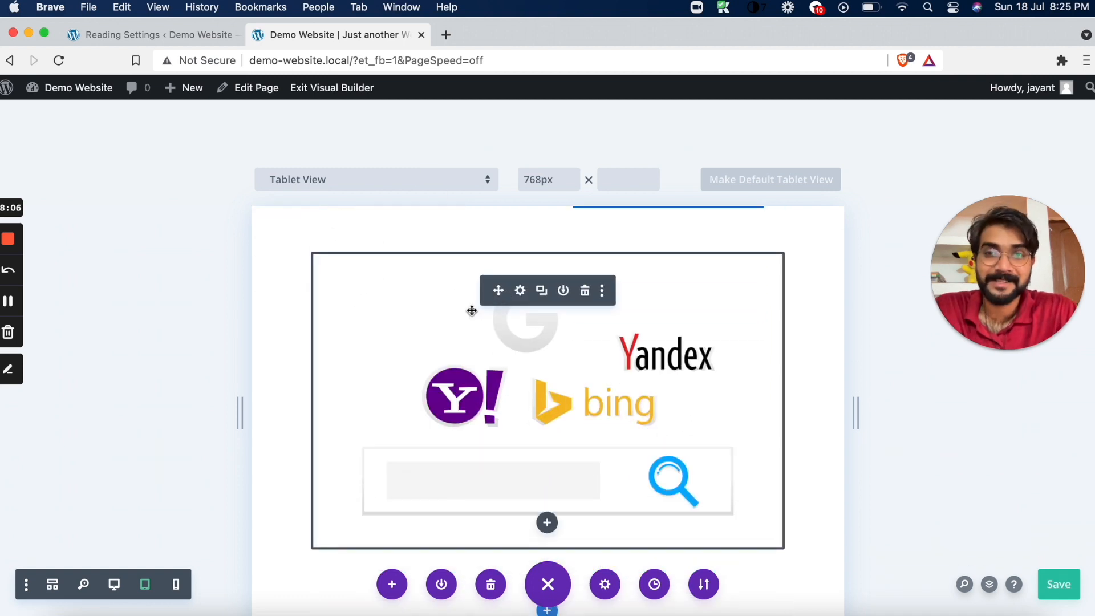
Switch to the WordPress admin and open the About page for editing from the list of all pages
{"action": "left_click", "coordinate": [200, 36]}
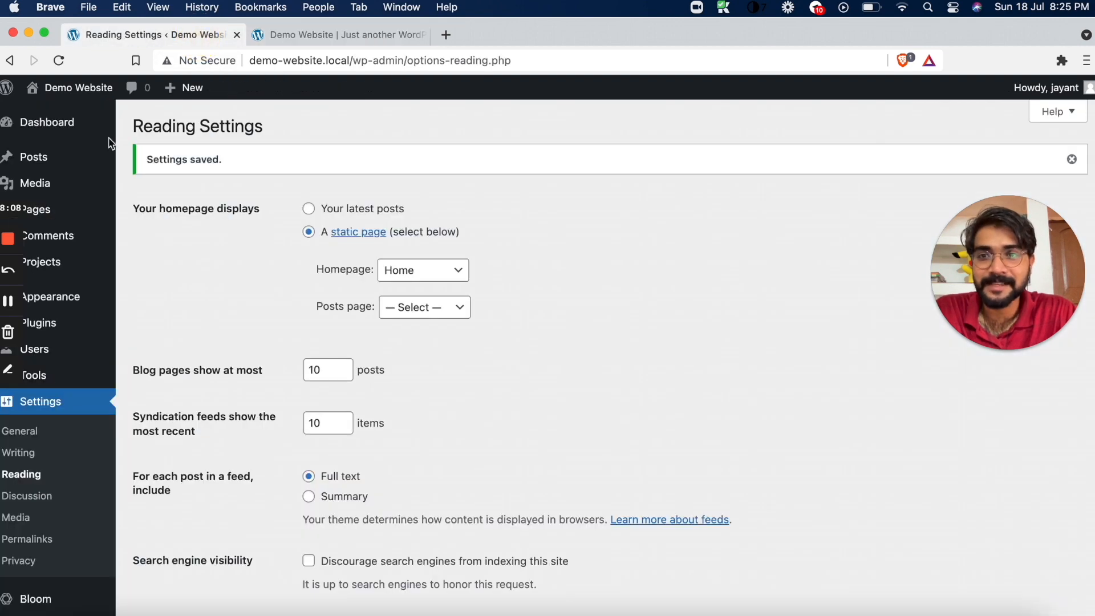
{"action": "mouse_move", "coordinate": [62, 166]}
{"action": "mouse_move", "coordinate": [73, 211]}
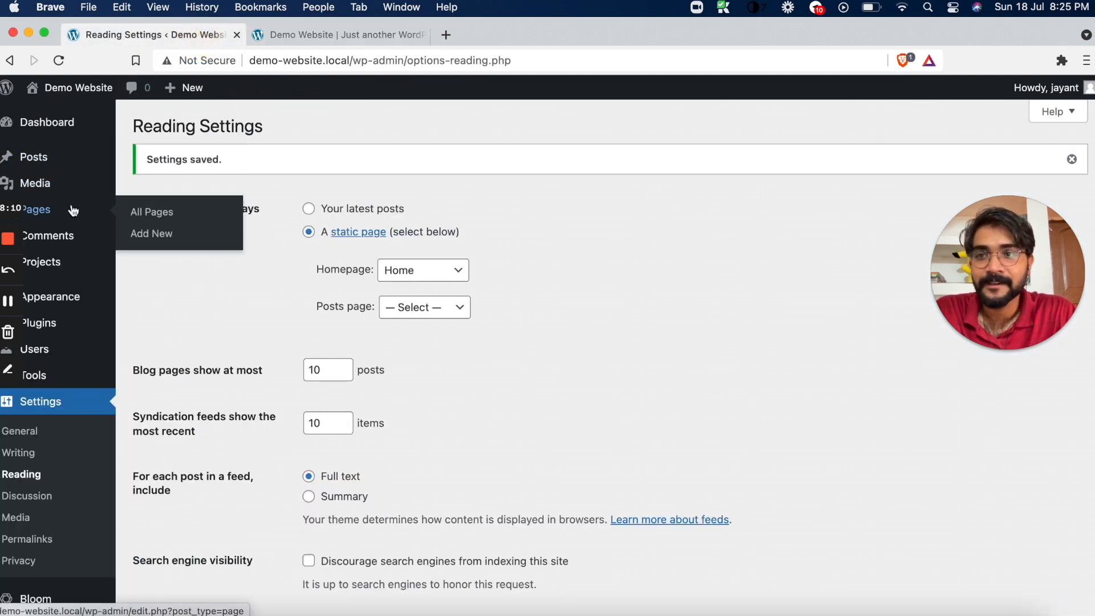
{"action": "left_click", "coordinate": [147, 212]}
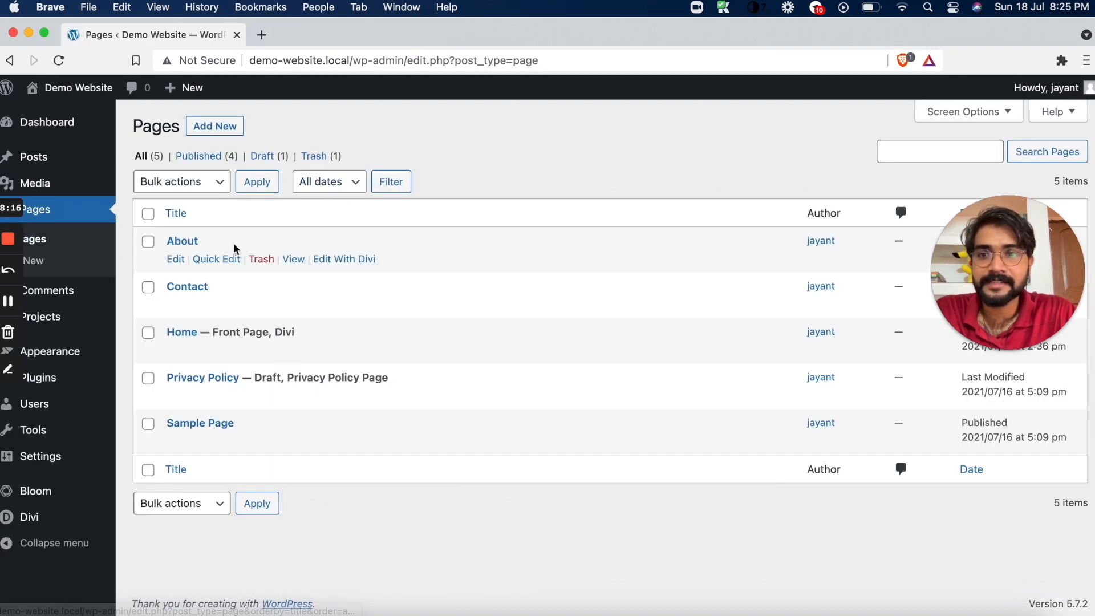
{"action": "left_click", "coordinate": [176, 260]}
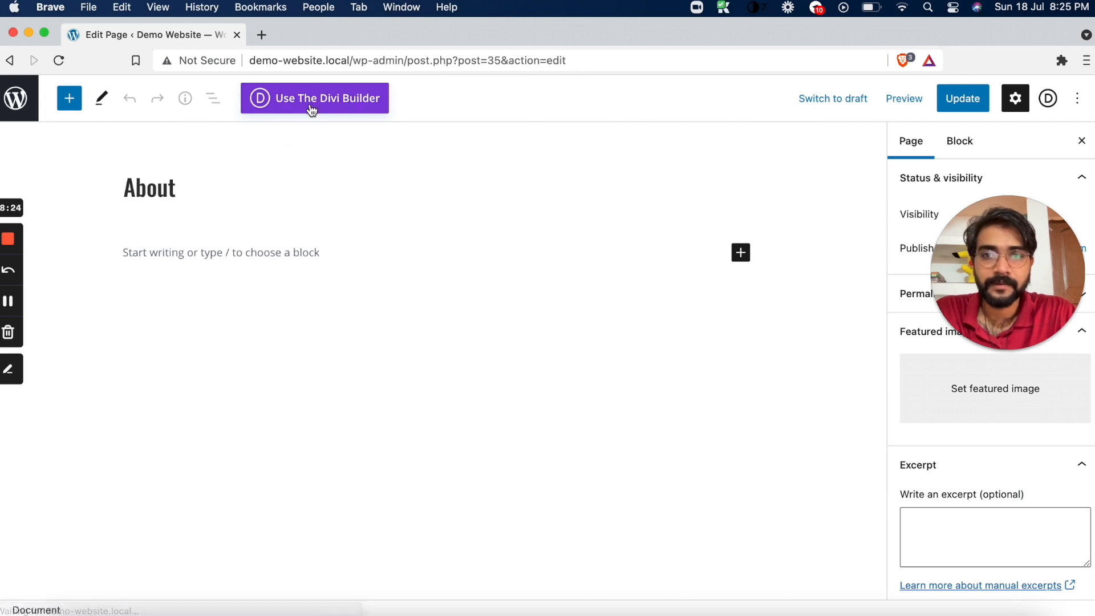
Enable the Divi Builder on the About page, launch it and choose to start from a premade layout
{"action": "left_click", "coordinate": [315, 99]}
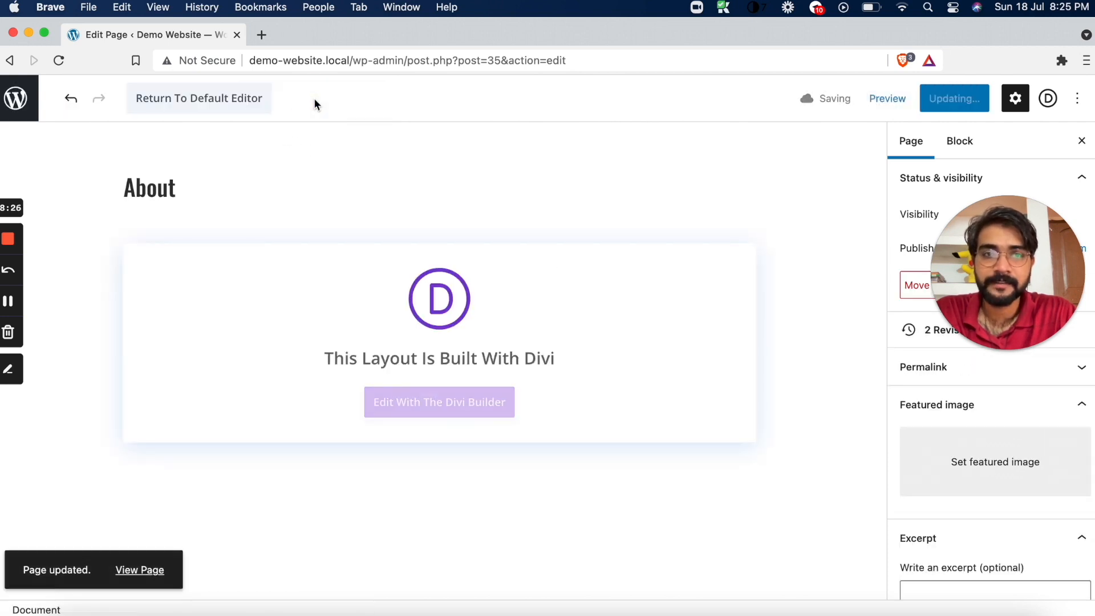
{"action": "left_click", "coordinate": [463, 403]}
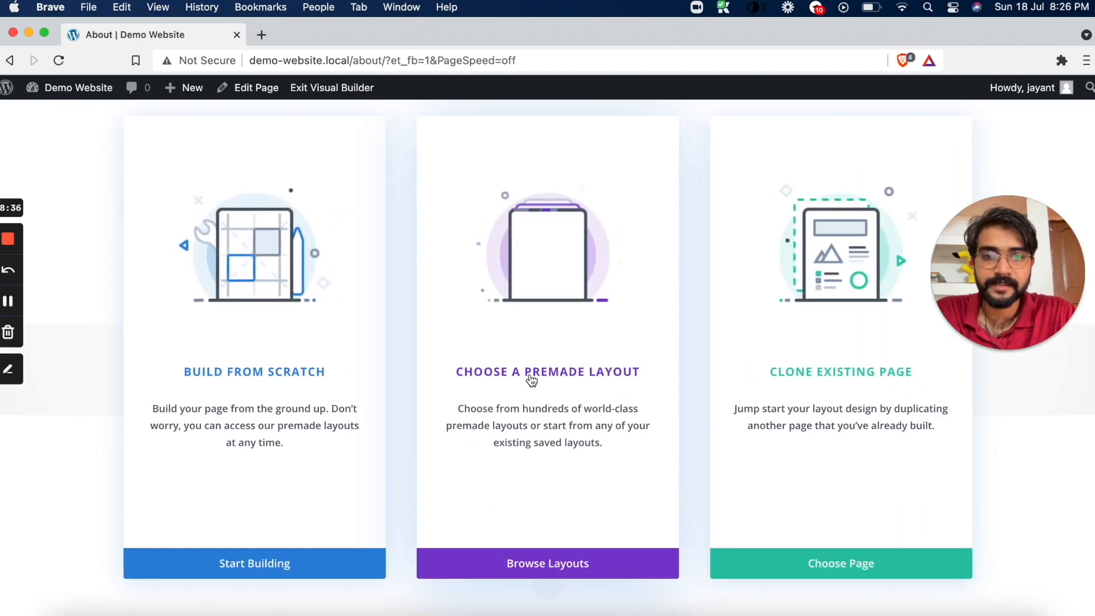
{"action": "left_click", "coordinate": [554, 564]}
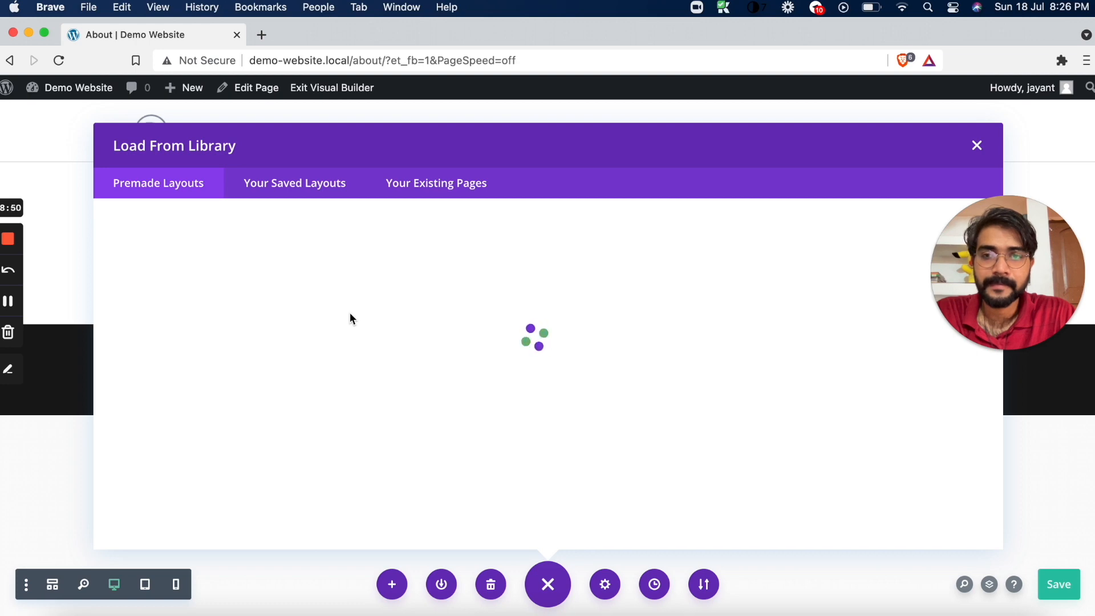
Search the premade layouts for "about" and browse the matching page layouts
{"action": "left_click", "coordinate": [196, 301]}
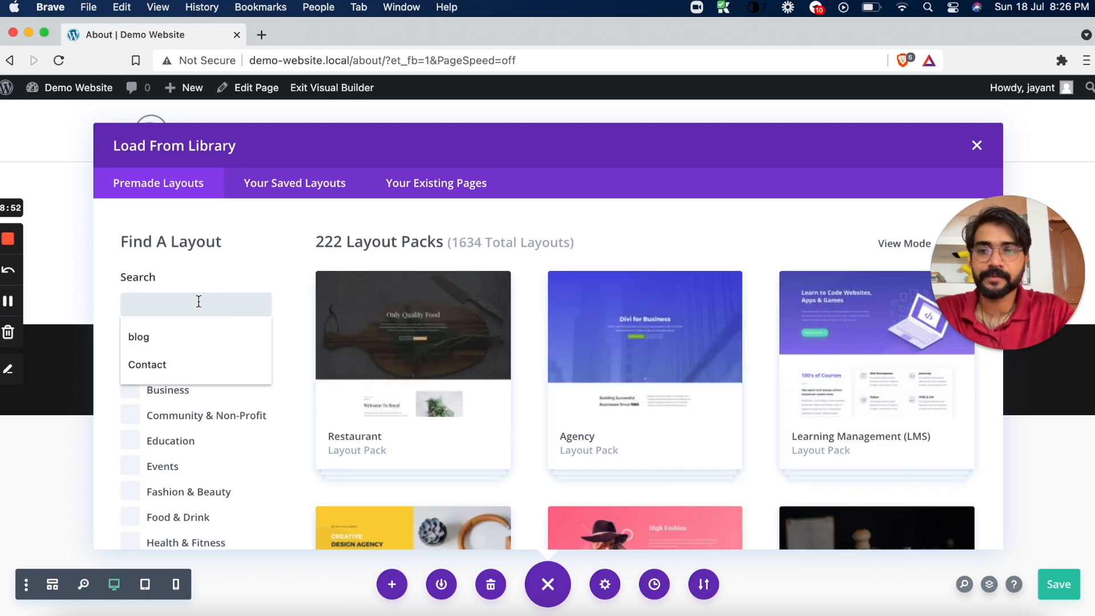
{"action": "type", "text": "about"}
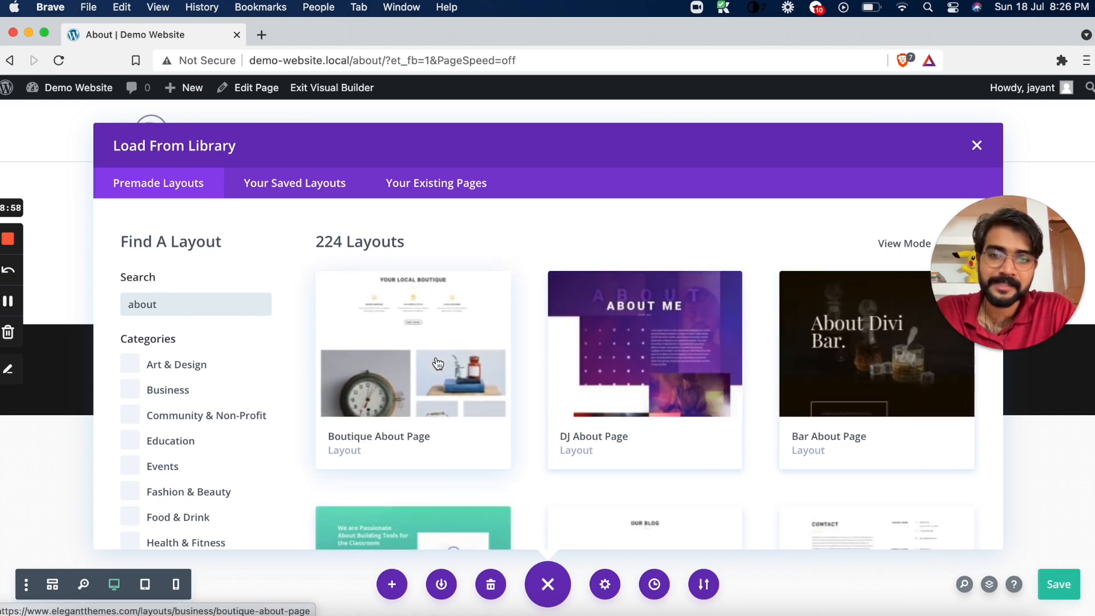
{"action": "scroll", "coordinate": [660, 337], "scroll_direction": "down", "scroll_amount": 3}
{"action": "scroll", "coordinate": [667, 342], "scroll_direction": "up", "scroll_amount": 2}
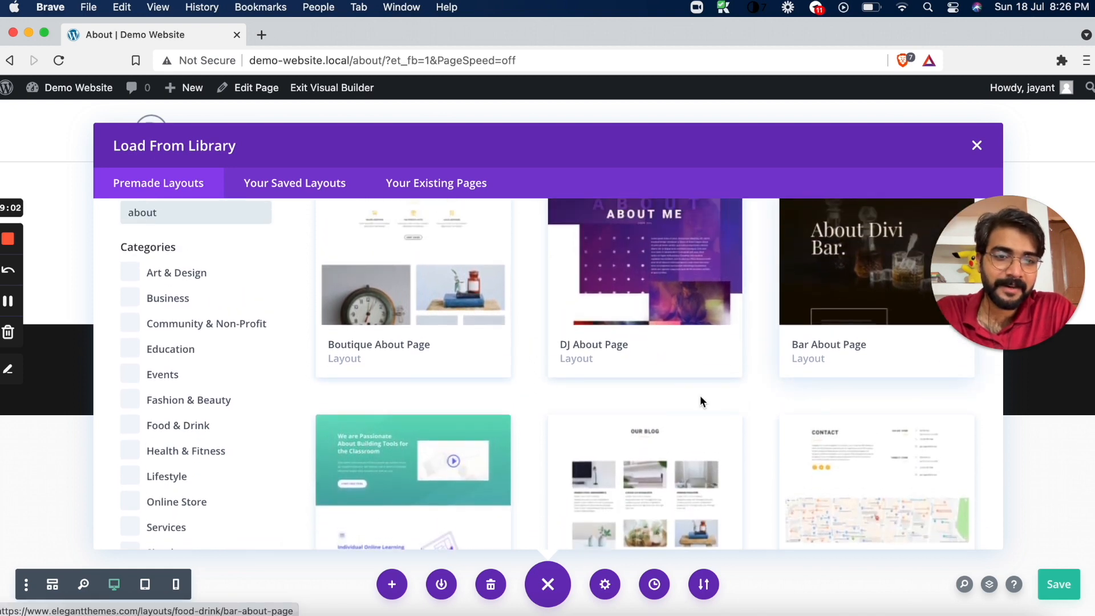
{"action": "scroll", "coordinate": [700, 395], "scroll_direction": "down", "scroll_amount": 4}
{"action": "scroll", "coordinate": [700, 395], "scroll_direction": "down", "scroll_amount": 2}
{"action": "scroll", "coordinate": [810, 340], "scroll_direction": "down", "scroll_amount": 2}
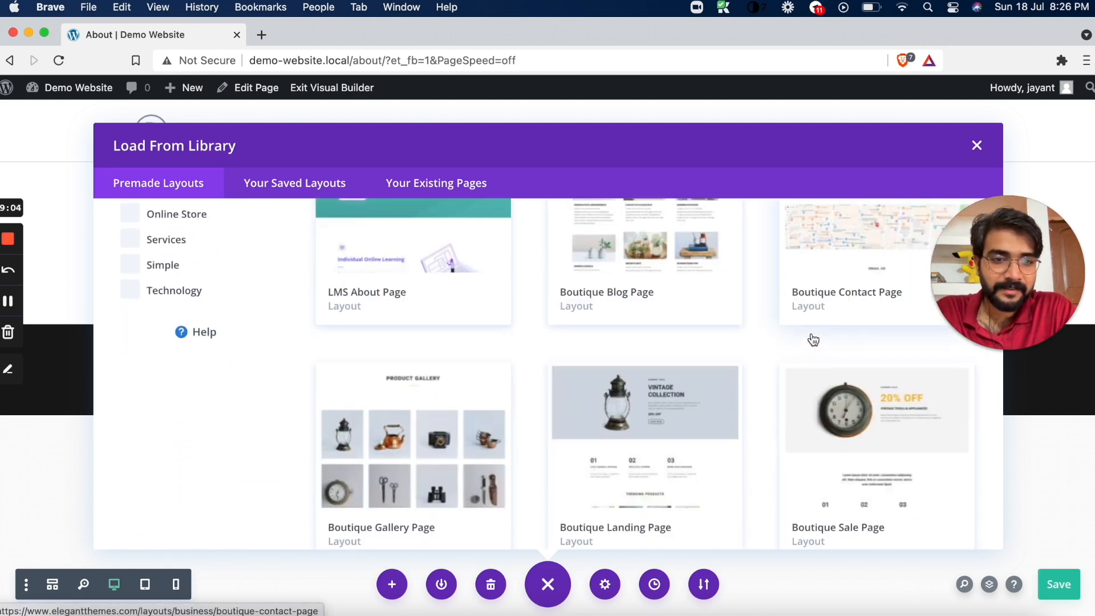
{"action": "scroll", "coordinate": [580, 347], "scroll_direction": "up", "scroll_amount": 3}
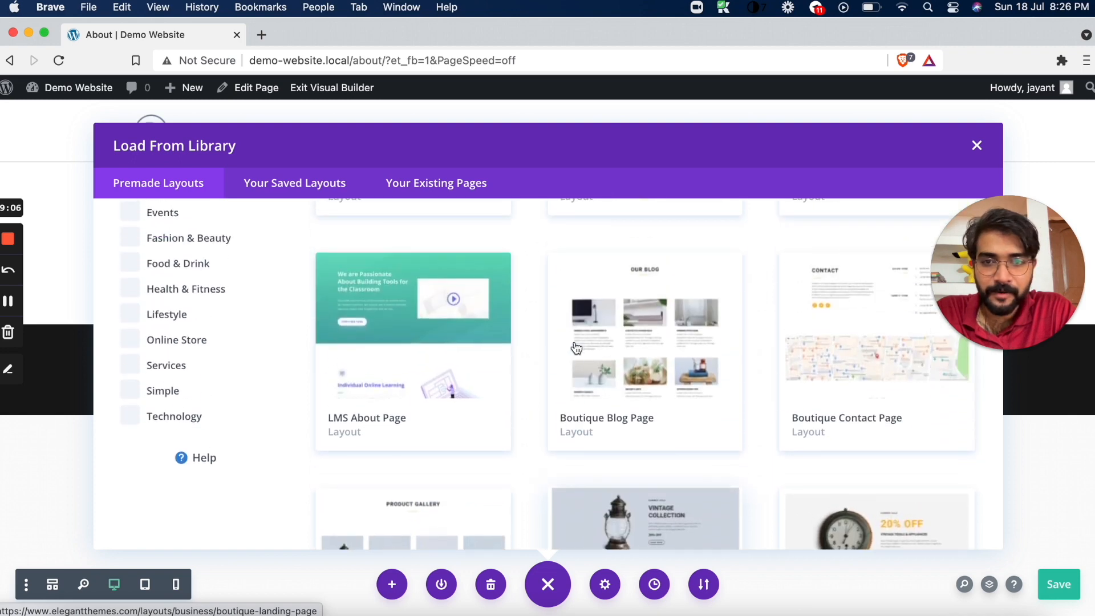
{"action": "scroll", "coordinate": [576, 348], "scroll_direction": "down", "scroll_amount": 1}
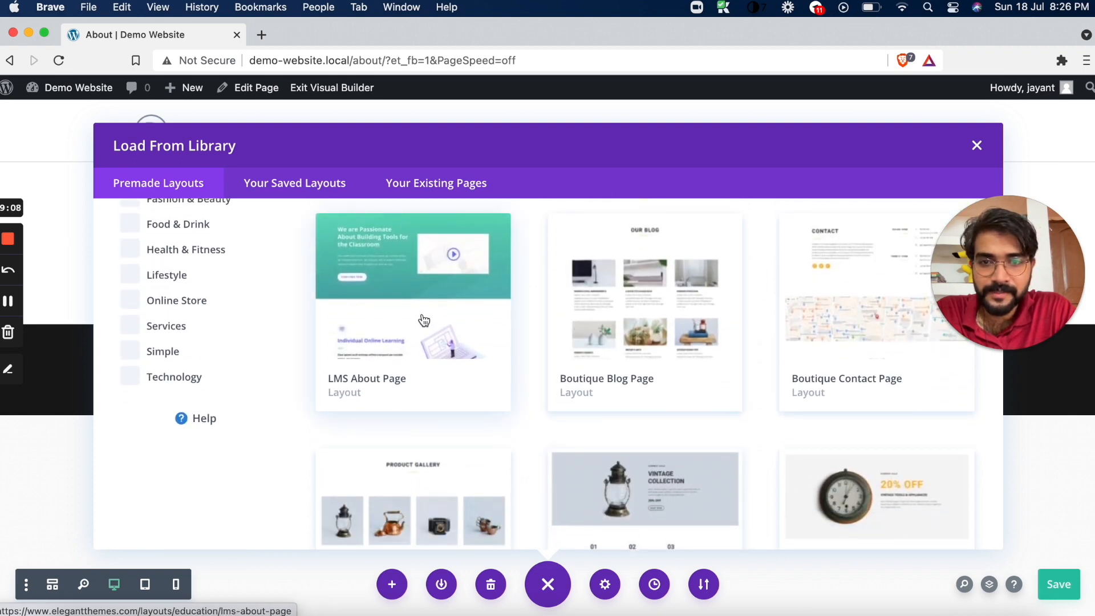
Open the details of the HVAC About Page layout and view its live demo
{"action": "scroll", "coordinate": [423, 318], "scroll_direction": "down", "scroll_amount": 4}
{"action": "scroll", "coordinate": [423, 318], "scroll_direction": "down", "scroll_amount": 4}
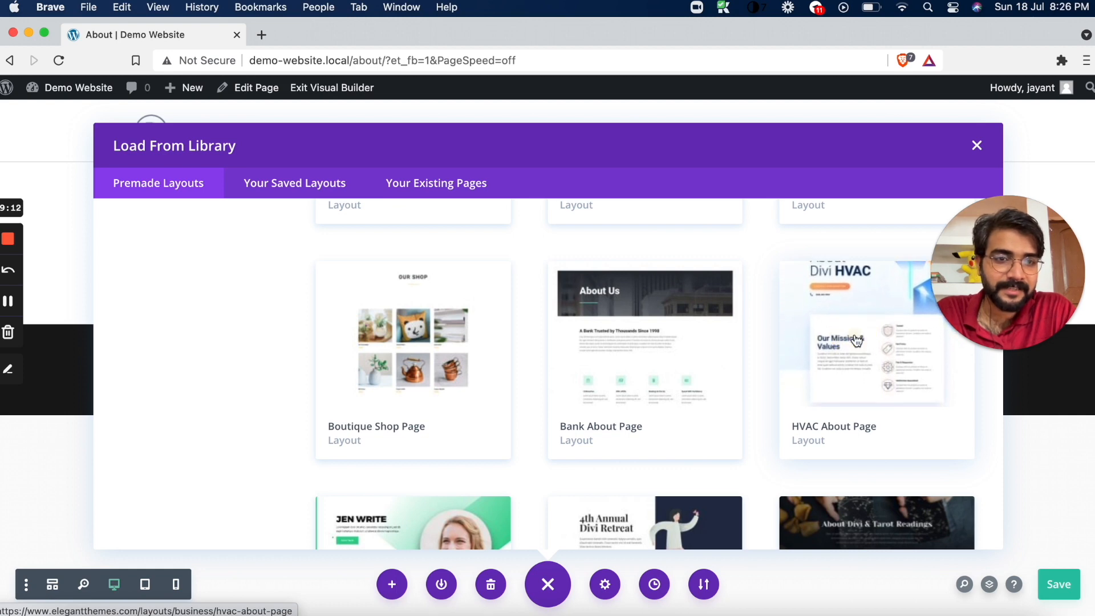
{"action": "left_click", "coordinate": [854, 333]}
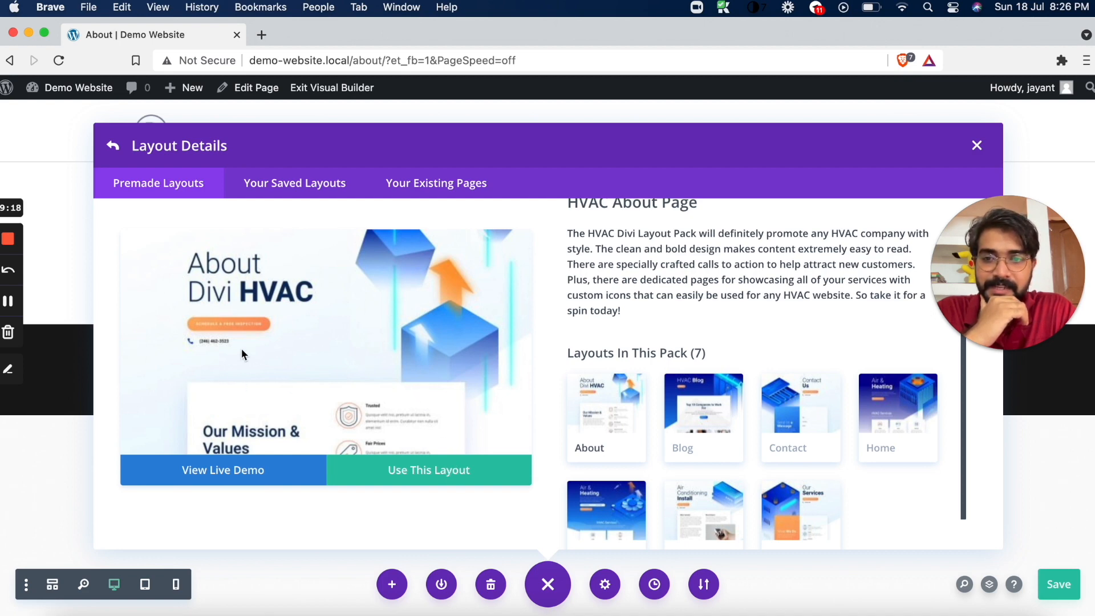
{"action": "left_click", "coordinate": [215, 472]}
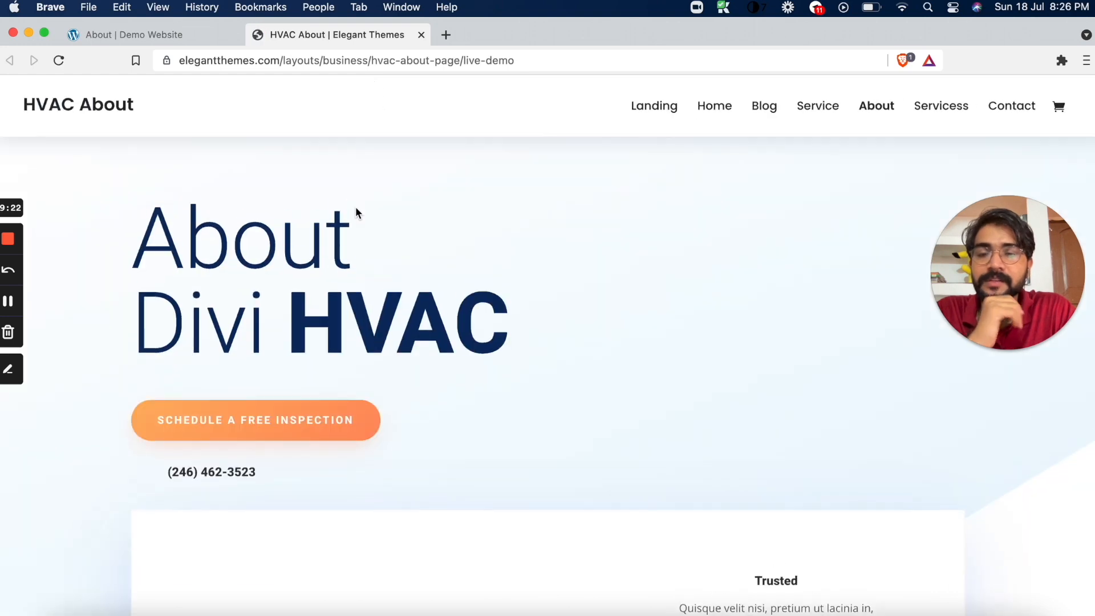
Look through the HVAC About live demo, return to the Demo Website's About page and import the HVAC About Page layout
{"action": "scroll", "coordinate": [356, 212], "scroll_direction": "down", "scroll_amount": 15}
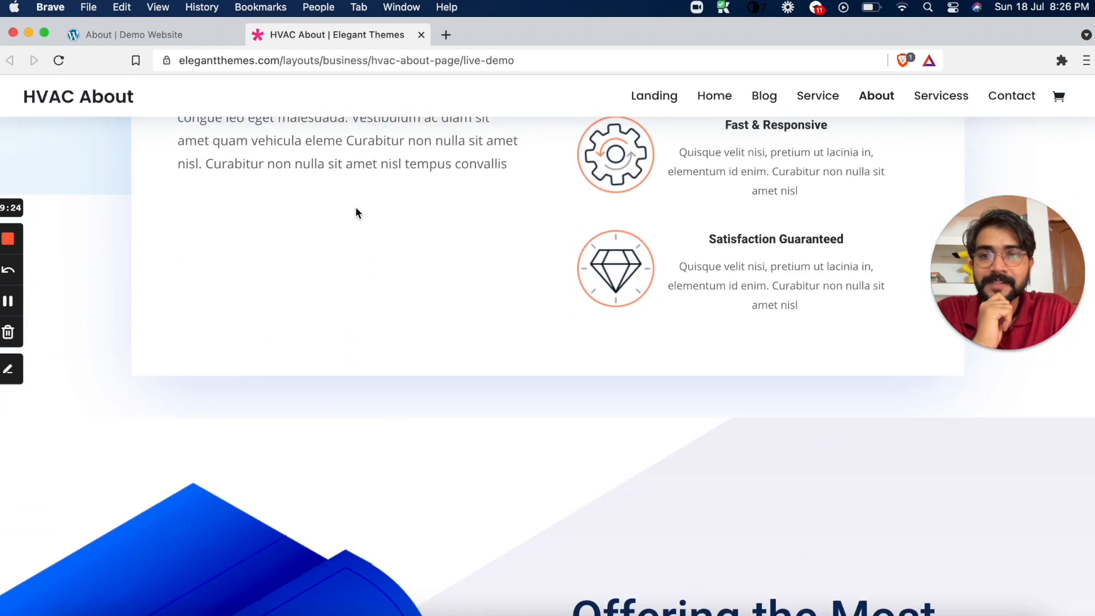
{"action": "scroll", "coordinate": [356, 212], "scroll_direction": "down", "scroll_amount": 20}
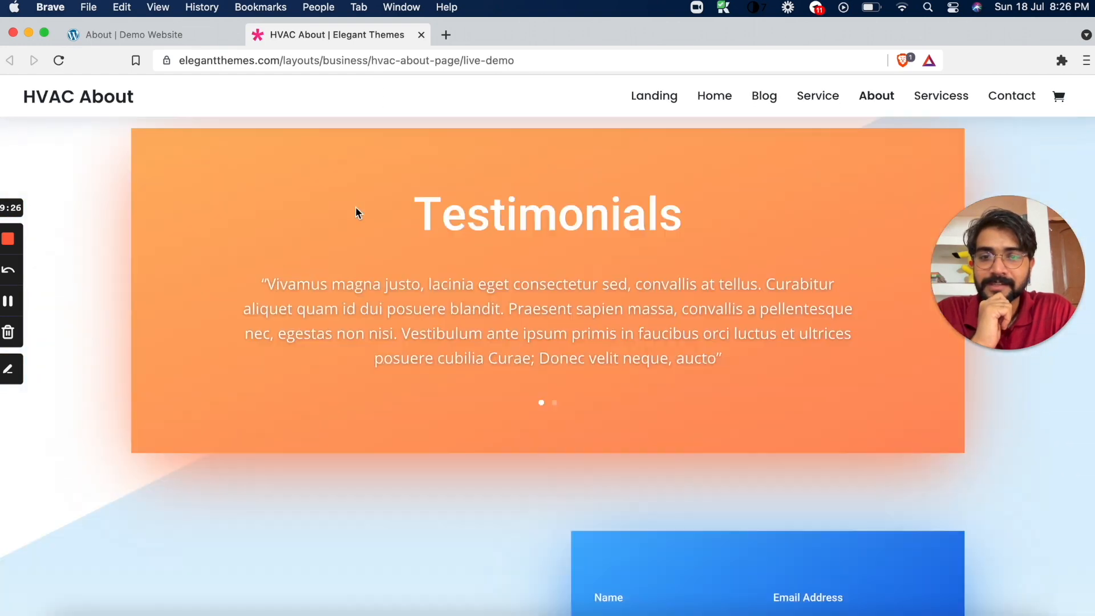
{"action": "scroll", "coordinate": [356, 213], "scroll_direction": "down", "scroll_amount": 2}
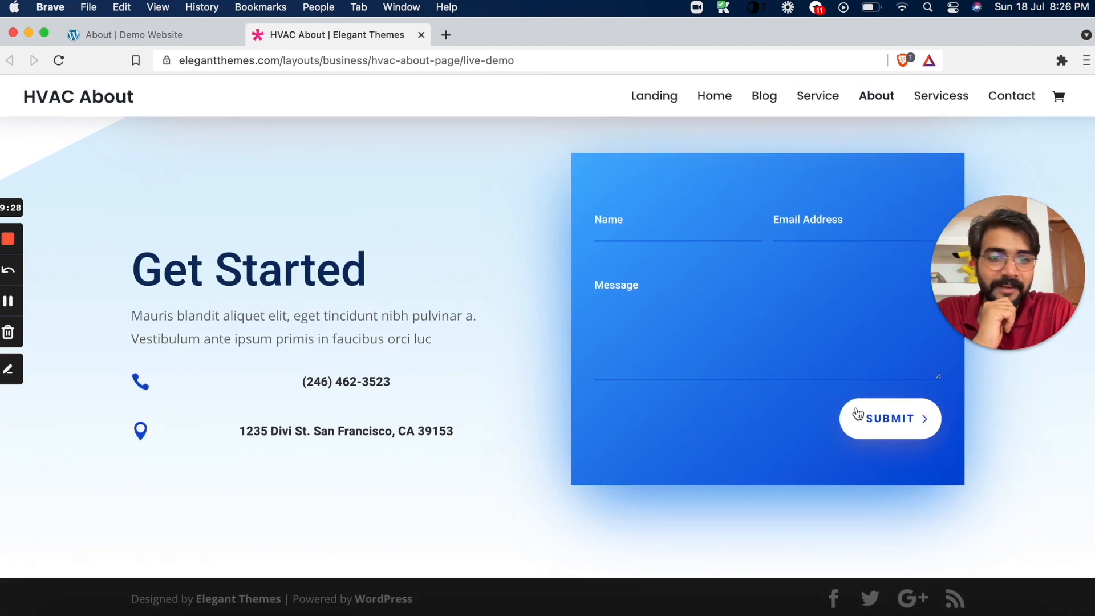
{"action": "left_click", "coordinate": [168, 37]}
{"action": "left_click", "coordinate": [386, 465]}
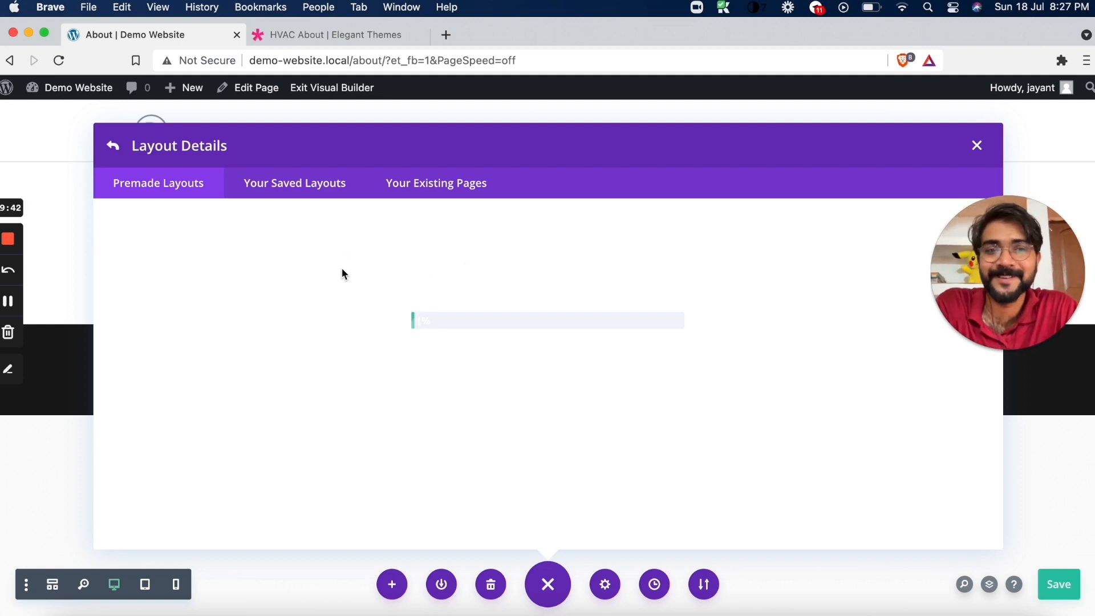
Review the HVAC About live demo's sections again and check the layout import's progress on the About page
{"action": "left_click", "coordinate": [360, 43]}
{"action": "scroll", "coordinate": [376, 234], "scroll_direction": "up", "scroll_amount": 15}
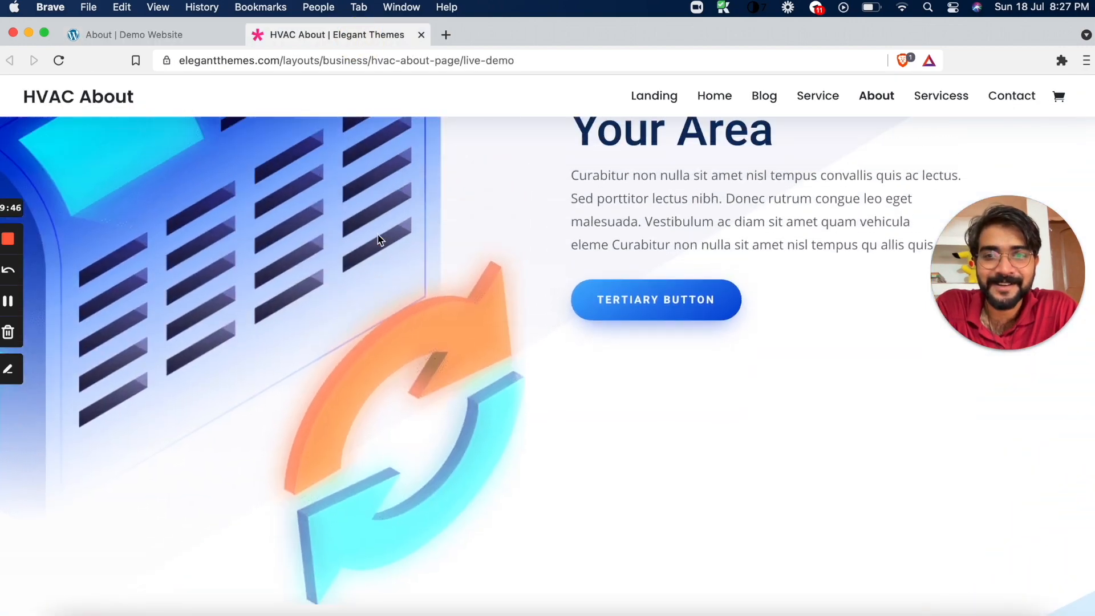
{"action": "scroll", "coordinate": [378, 235], "scroll_direction": "up", "scroll_amount": 15}
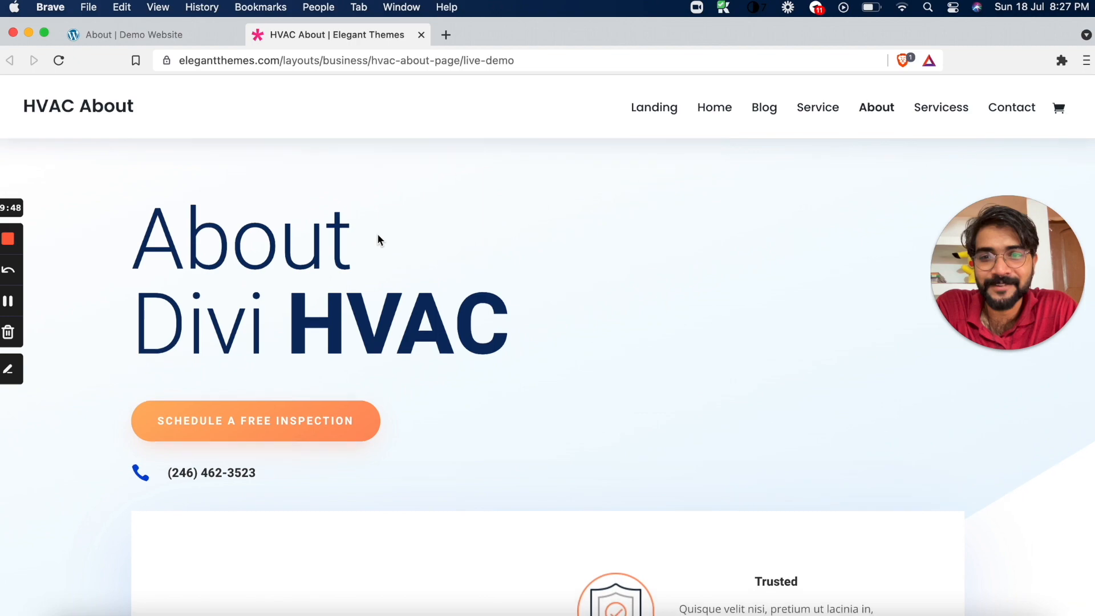
{"action": "scroll", "coordinate": [378, 238], "scroll_direction": "down", "scroll_amount": 15}
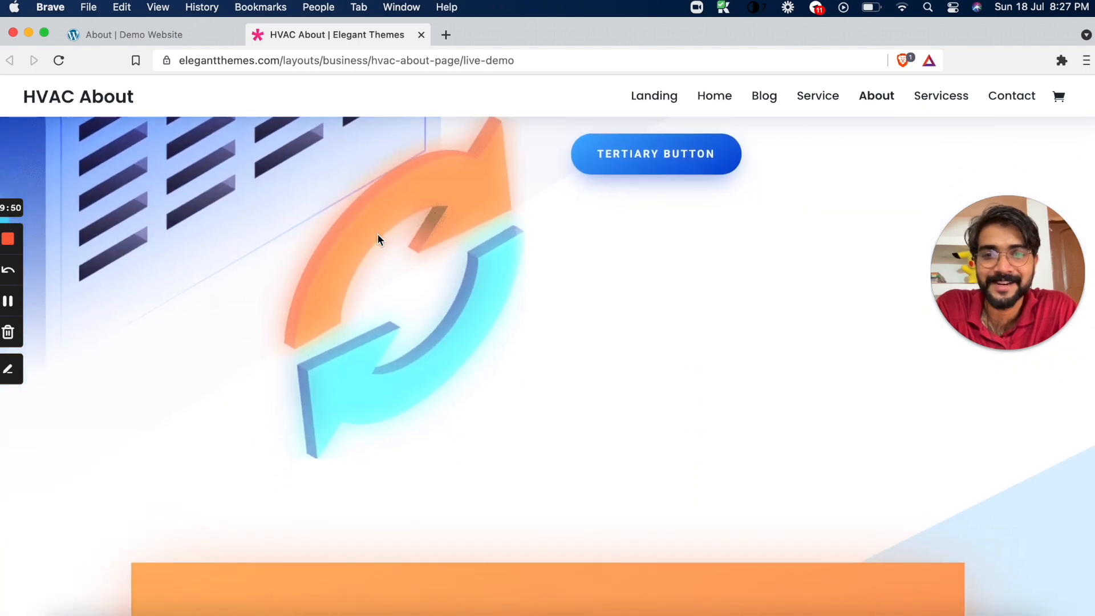
{"action": "left_click", "coordinate": [164, 40]}
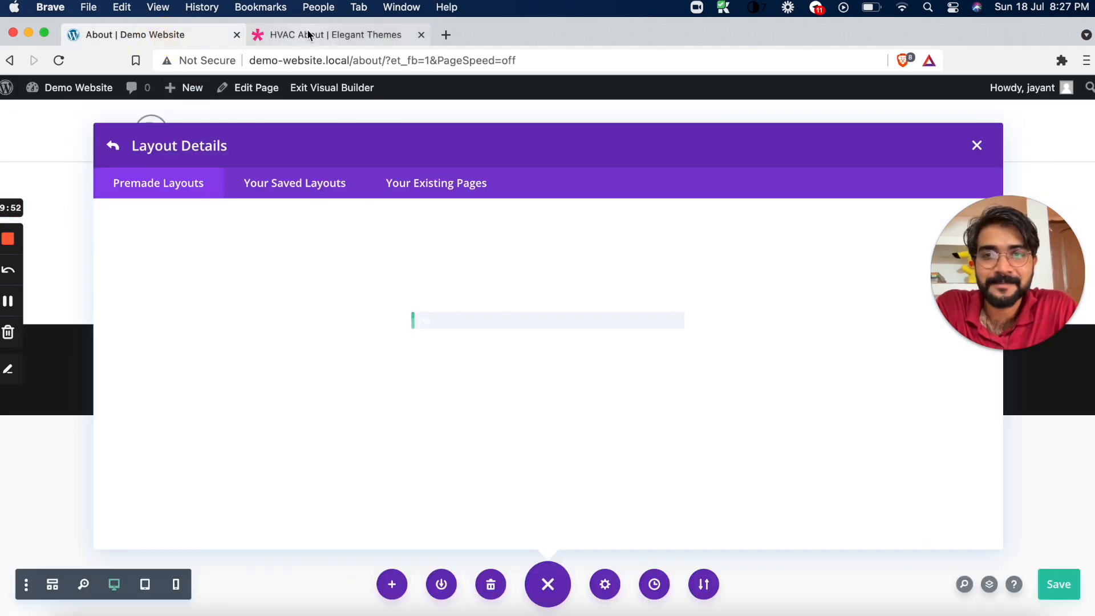
{"action": "left_click", "coordinate": [308, 33]}
{"action": "scroll", "coordinate": [390, 213], "scroll_direction": "up", "scroll_amount": 10}
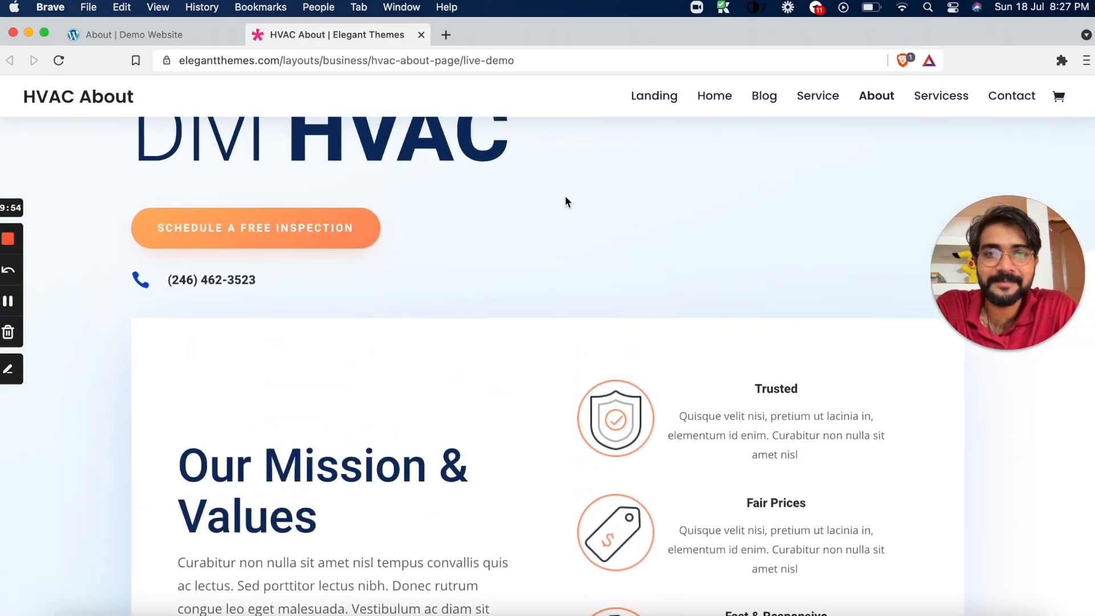
{"action": "scroll", "coordinate": [565, 202], "scroll_direction": "up", "scroll_amount": 4}
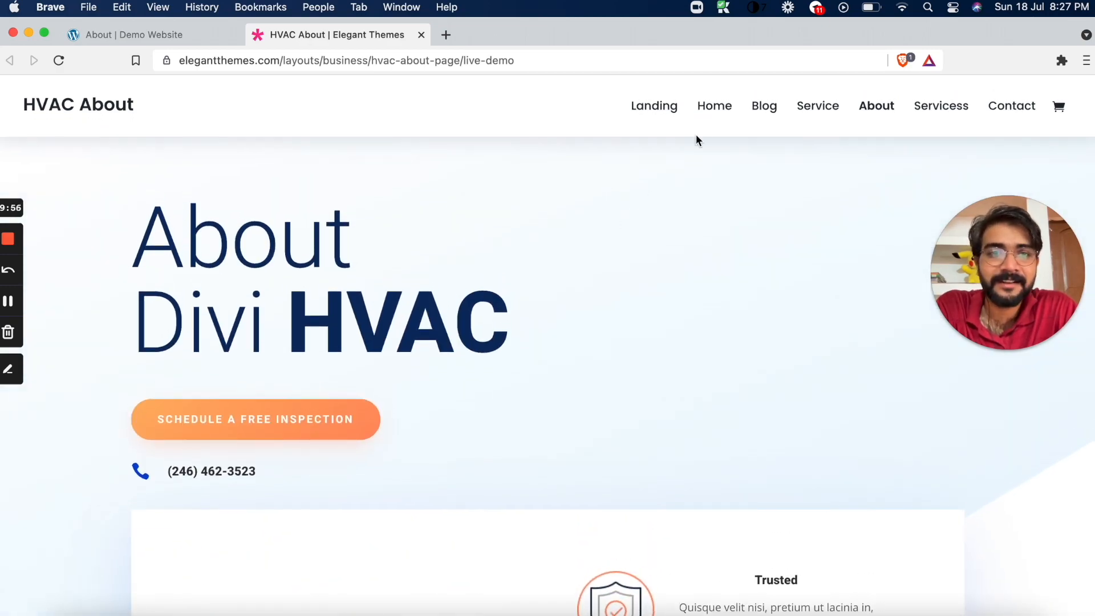
Open the HVAC Home page of the live demo and look through its sections down to the testimonials
{"action": "left_click", "coordinate": [702, 111]}
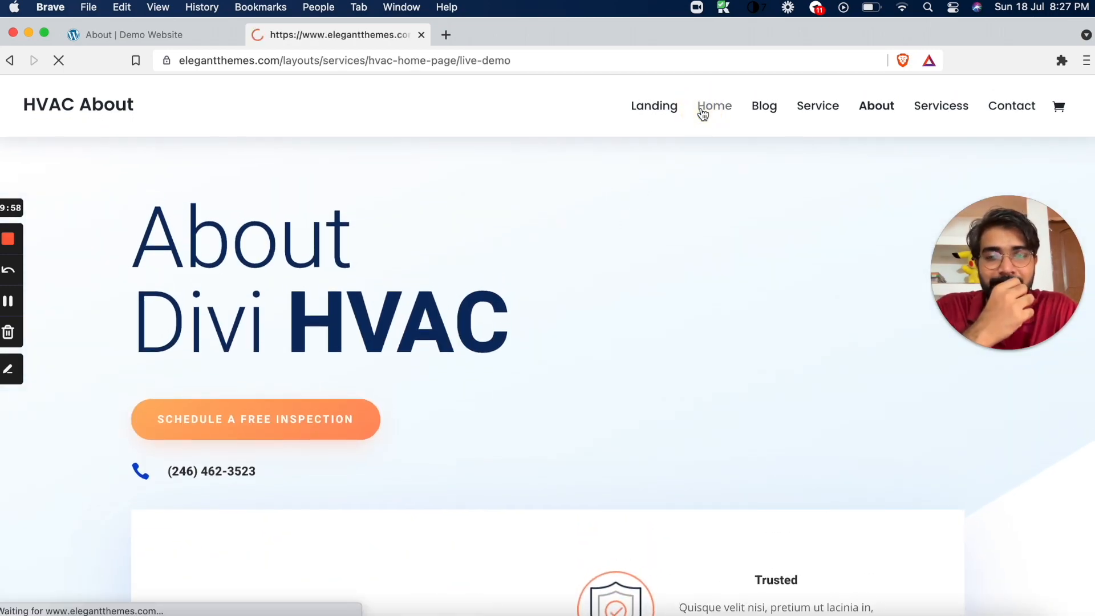
{"action": "scroll", "coordinate": [615, 231], "scroll_direction": "down", "scroll_amount": 10}
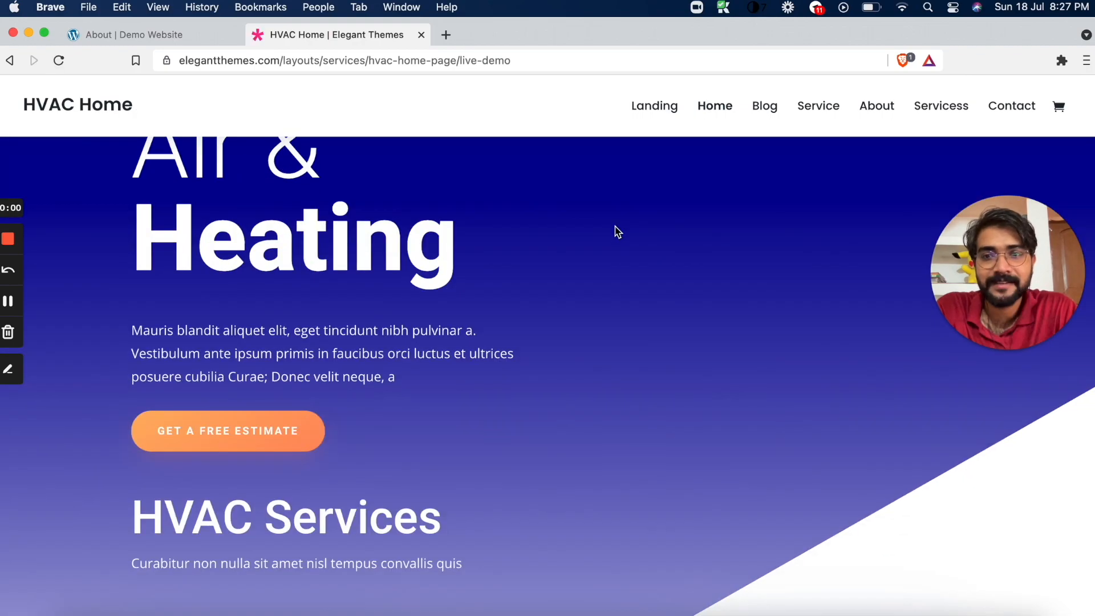
{"action": "scroll", "coordinate": [616, 232], "scroll_direction": "down", "scroll_amount": 15}
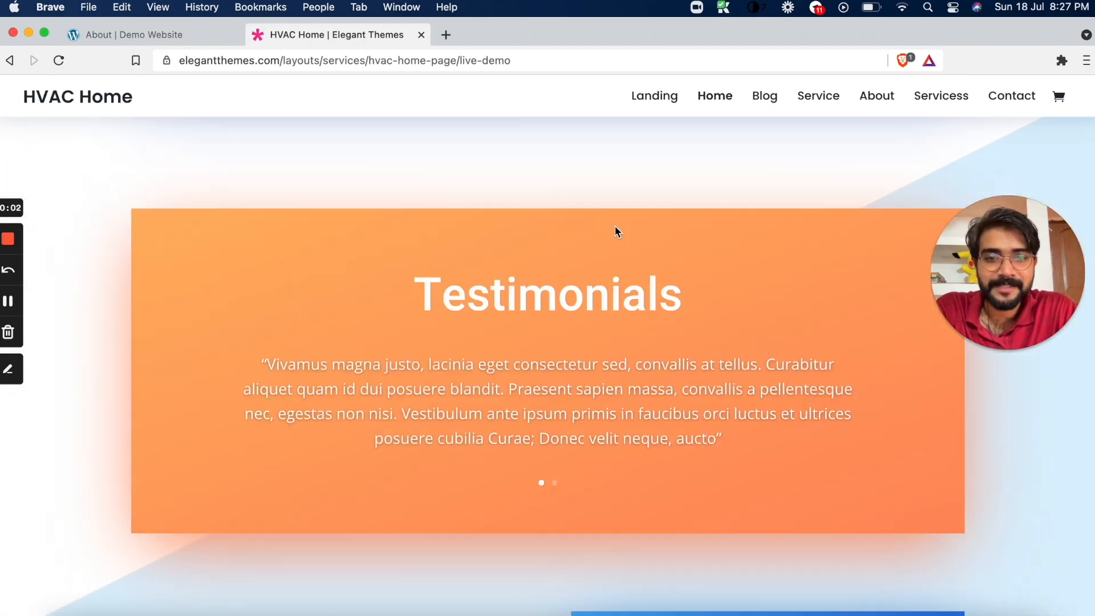
{"action": "scroll", "coordinate": [615, 228], "scroll_direction": "up", "scroll_amount": 20}
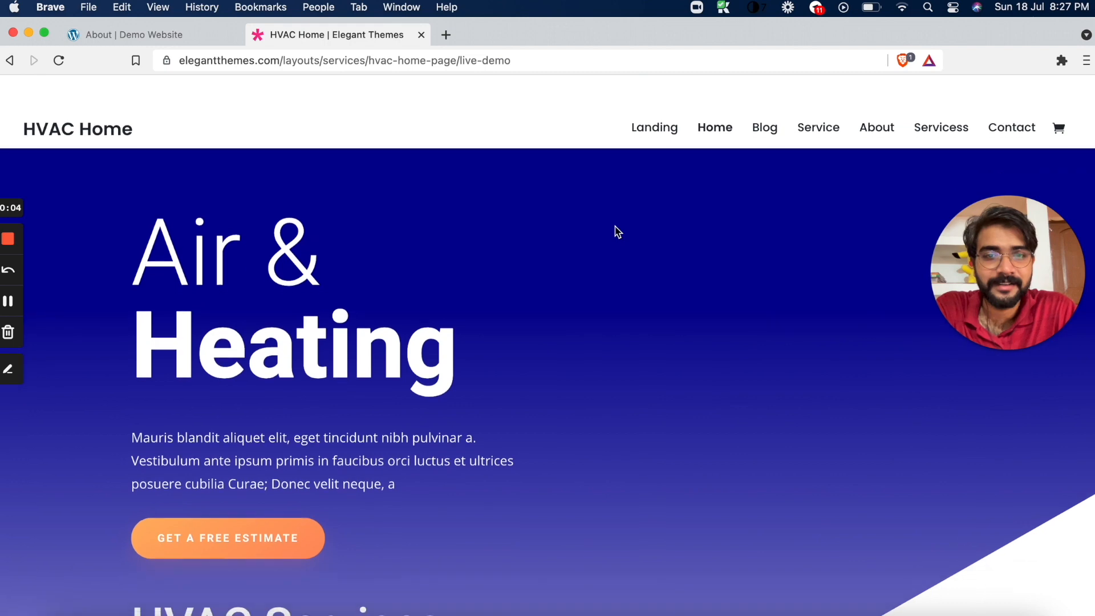
Open the demo's HVAC Blog page and examine its post grid, subscribe form and contact section
{"action": "left_click", "coordinate": [769, 112]}
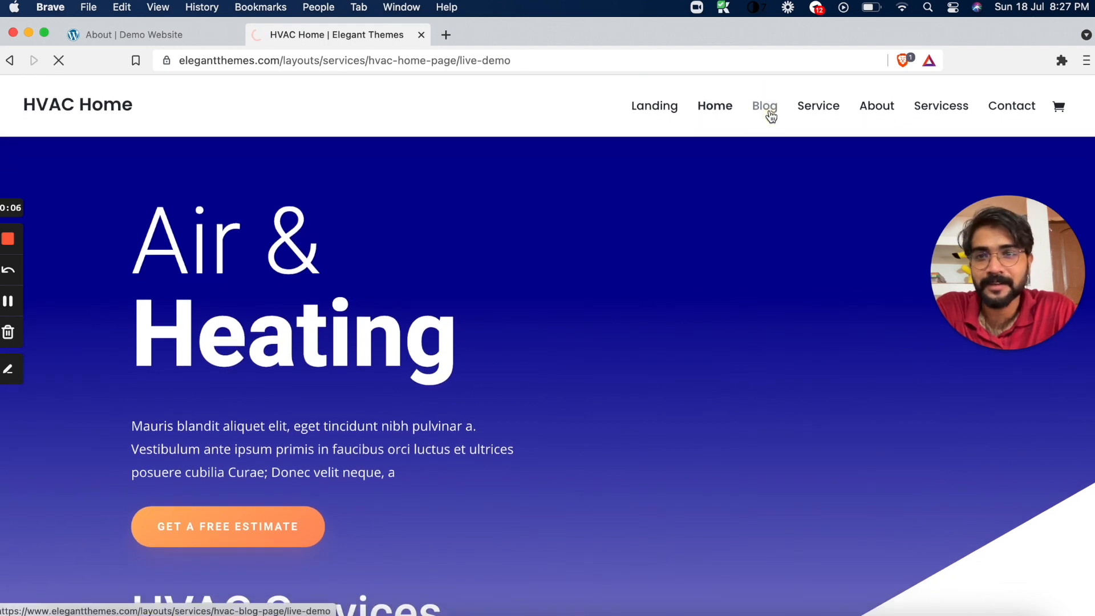
{"action": "scroll", "coordinate": [527, 243], "scroll_direction": "down", "scroll_amount": 8}
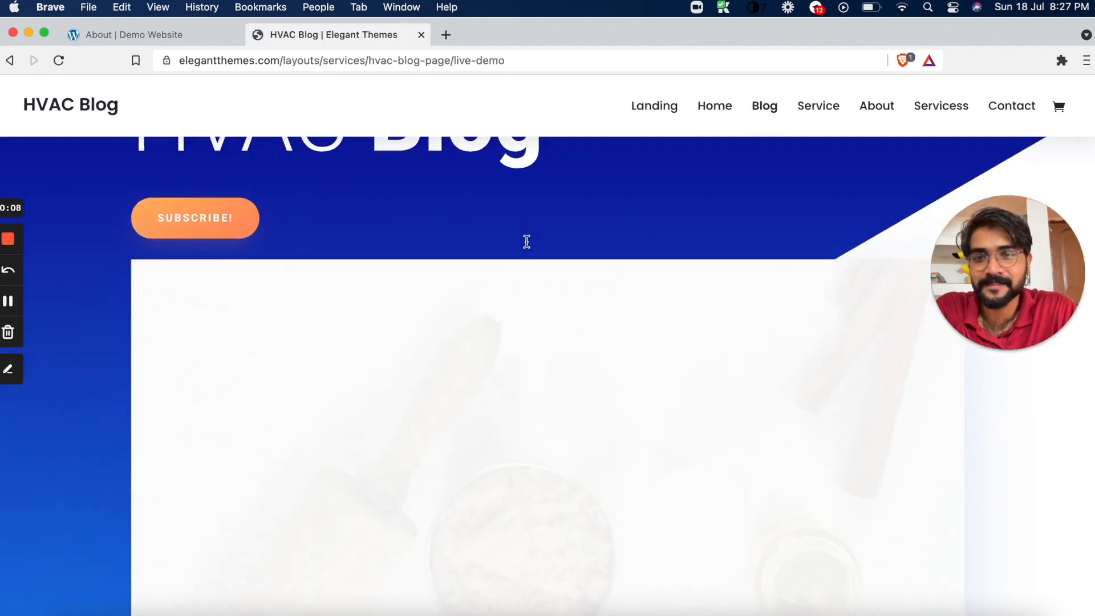
{"action": "scroll", "coordinate": [526, 241], "scroll_direction": "down", "scroll_amount": 12}
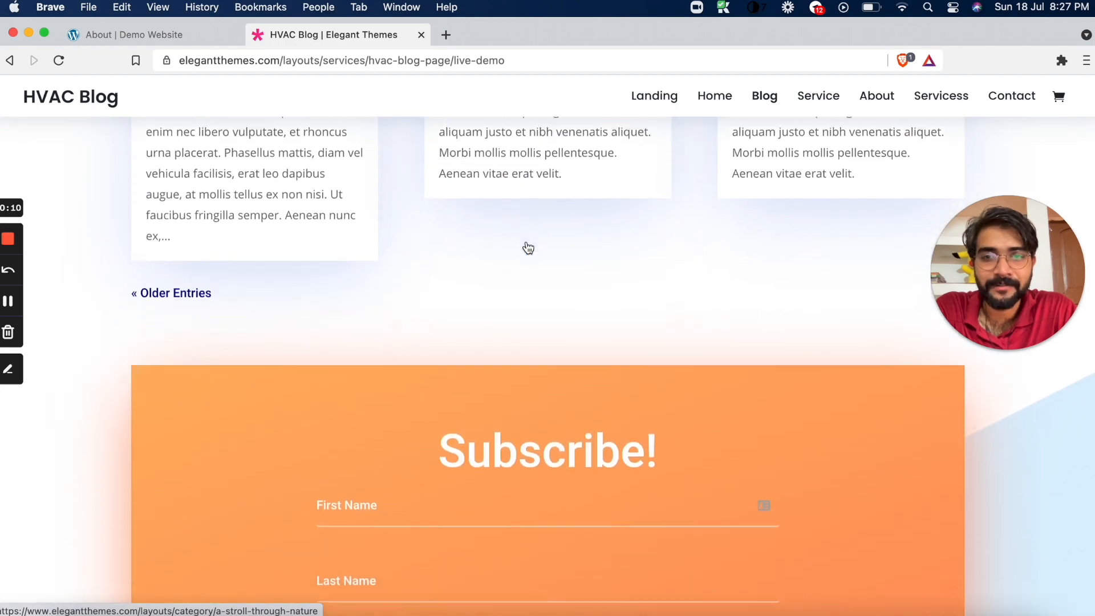
{"action": "scroll", "coordinate": [527, 241], "scroll_direction": "down", "scroll_amount": 5}
{"action": "scroll", "coordinate": [527, 241], "scroll_direction": "up", "scroll_amount": 10}
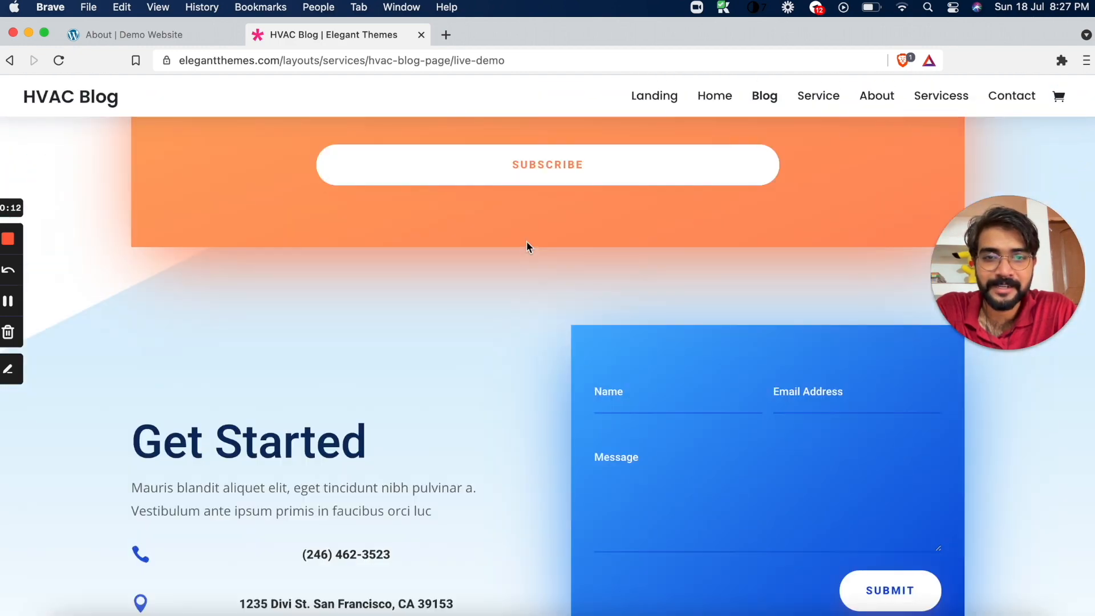
{"action": "scroll", "coordinate": [527, 242], "scroll_direction": "up", "scroll_amount": 3}
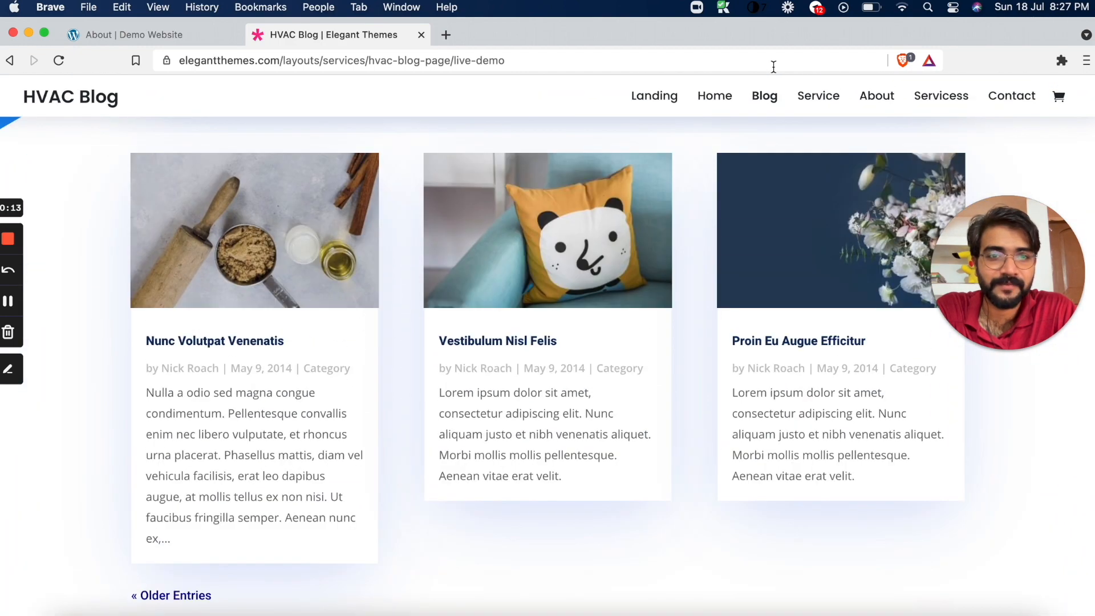
Open the demo's HVAC Service page and look through its video and testimonials sections
{"action": "left_click", "coordinate": [819, 98]}
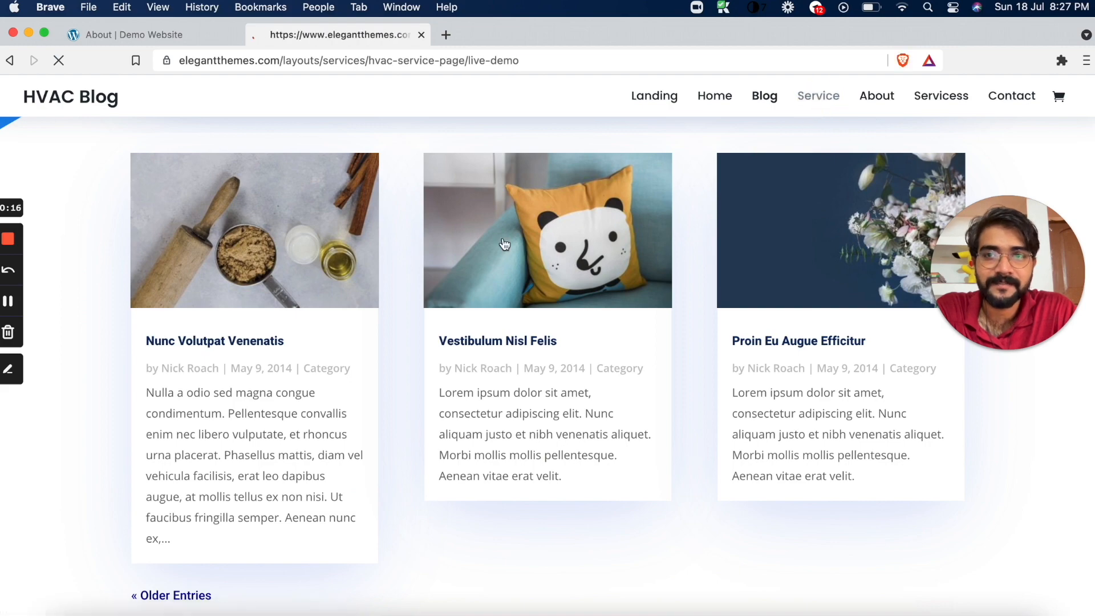
{"action": "scroll", "coordinate": [503, 243], "scroll_direction": "down", "scroll_amount": 20}
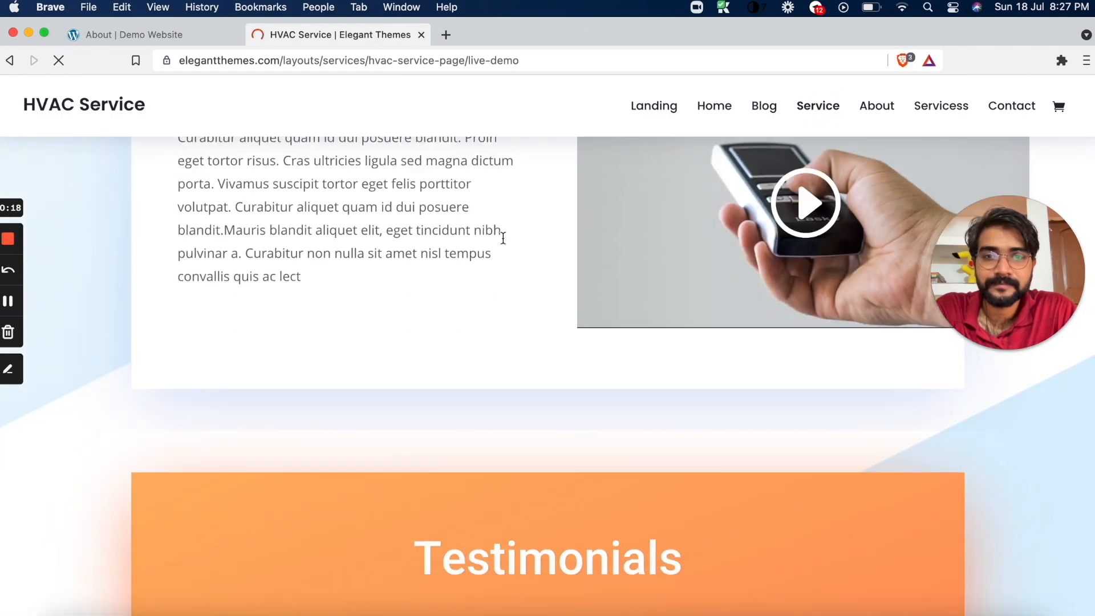
{"action": "scroll", "coordinate": [503, 244], "scroll_direction": "up", "scroll_amount": 10}
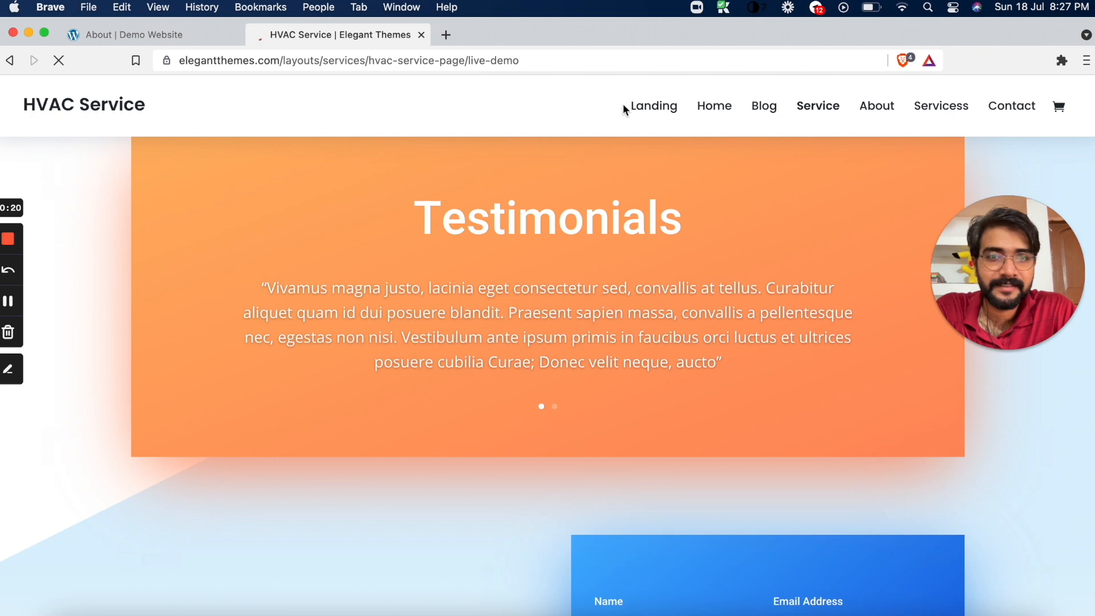
View the demo's HVAC Landing page down to the About Us section and check the layout import on the About page
{"action": "left_click", "coordinate": [653, 106]}
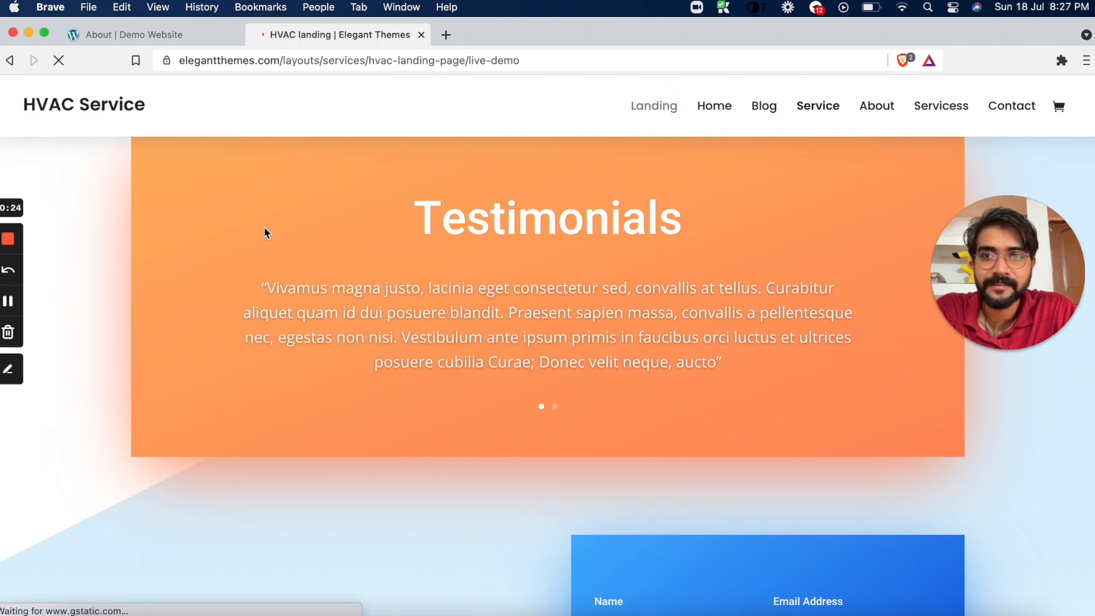
{"action": "scroll", "coordinate": [208, 323], "scroll_direction": "down", "scroll_amount": 20}
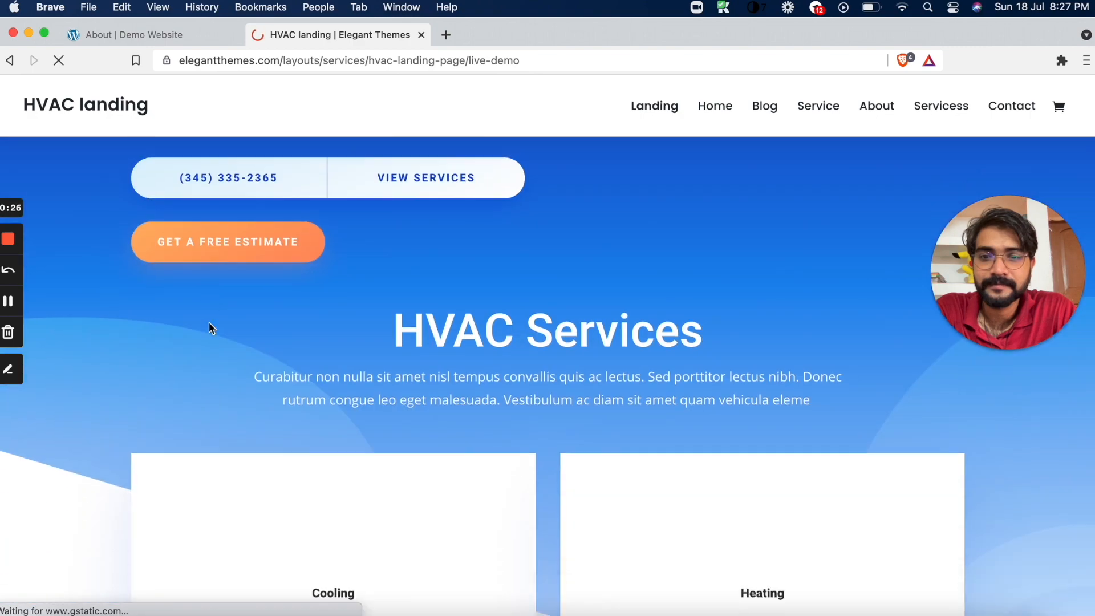
{"action": "scroll", "coordinate": [209, 328], "scroll_direction": "down", "scroll_amount": 12}
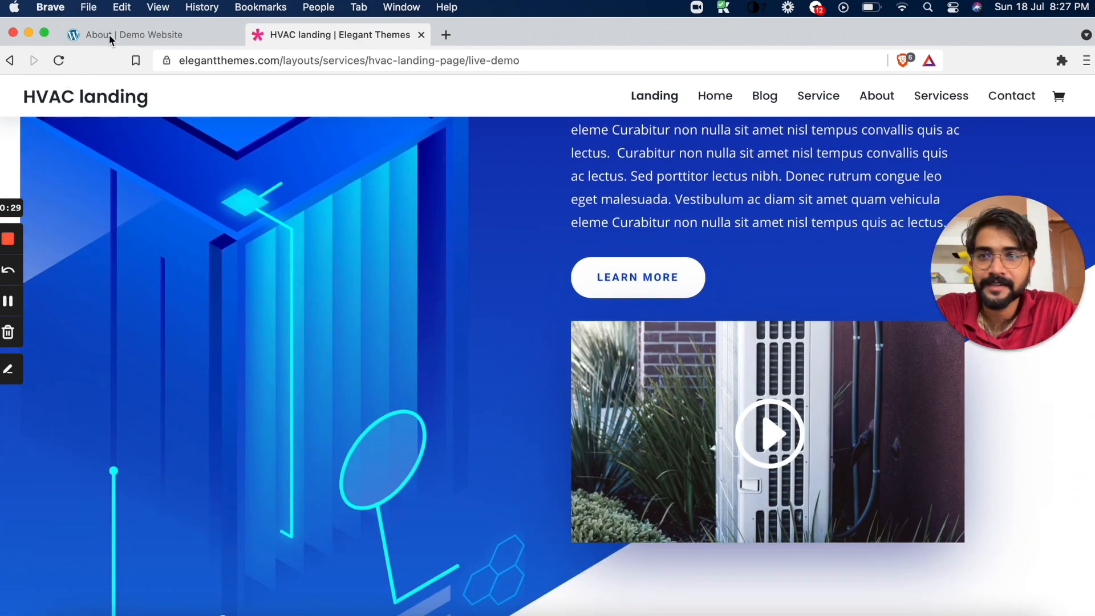
{"action": "left_click", "coordinate": [109, 36]}
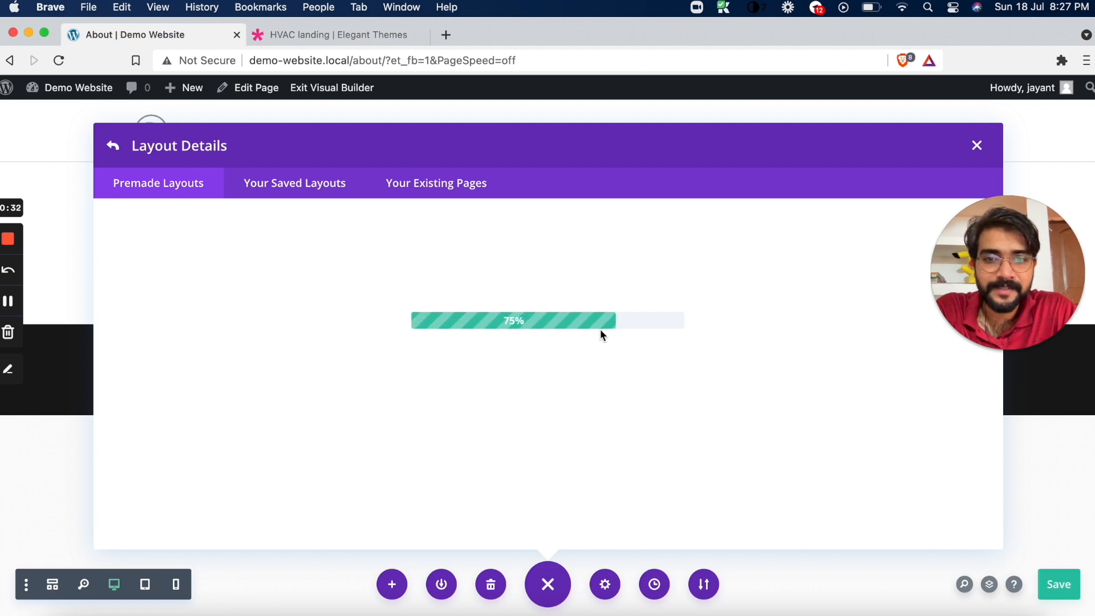
Return to the HVAC Landing demo and examine the illustration and video in its About Us section
{"action": "left_click", "coordinate": [362, 36]}
{"action": "scroll", "coordinate": [348, 228], "scroll_direction": "down", "scroll_amount": 2}
{"action": "scroll", "coordinate": [344, 230], "scroll_direction": "up", "scroll_amount": 4}
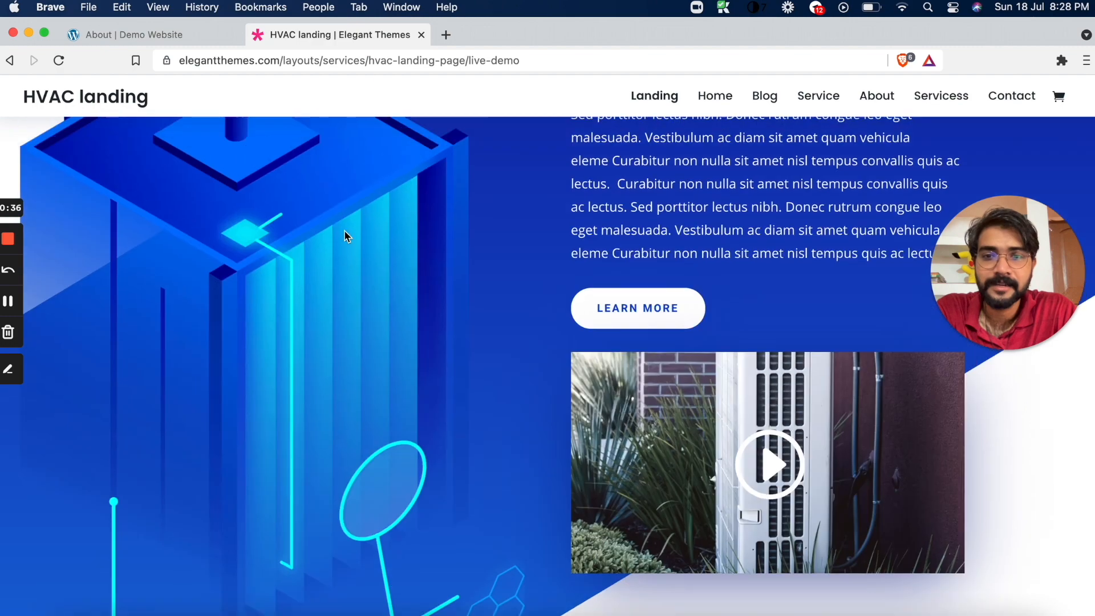
{"action": "scroll", "coordinate": [343, 230], "scroll_direction": "down", "scroll_amount": 5}
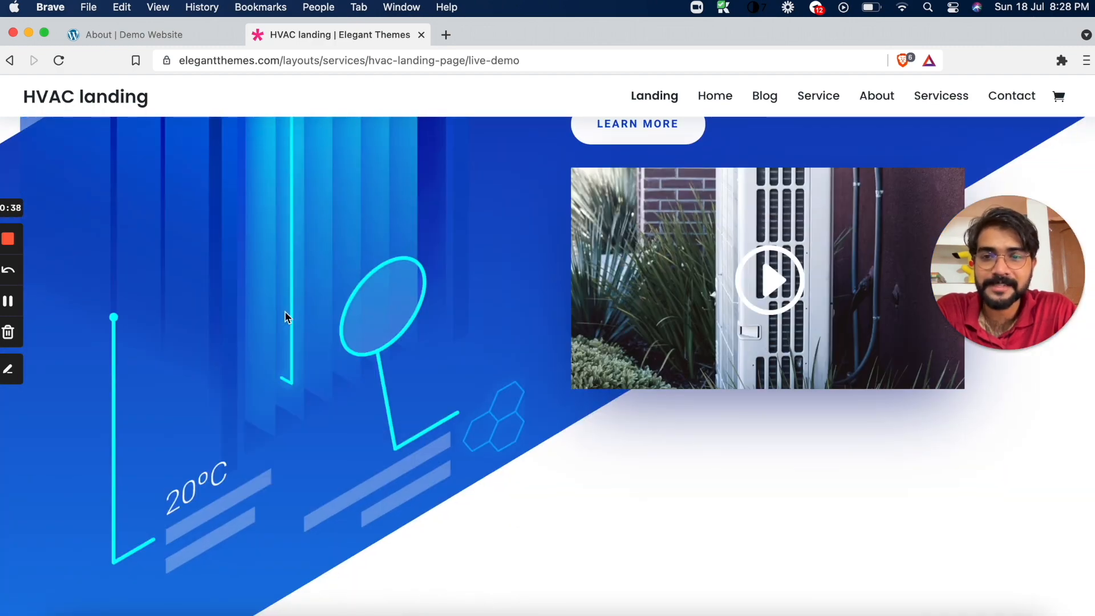
{"action": "left_click", "coordinate": [289, 381]}
{"action": "scroll", "coordinate": [290, 297], "scroll_direction": "up", "scroll_amount": 4}
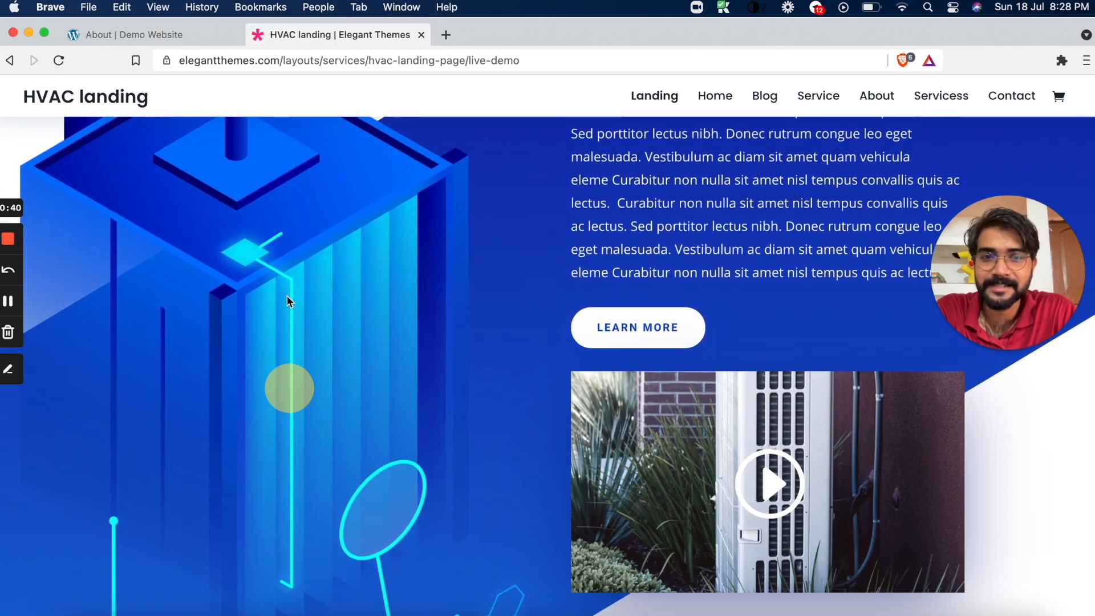
{"action": "scroll", "coordinate": [277, 297], "scroll_direction": "down", "scroll_amount": 6}
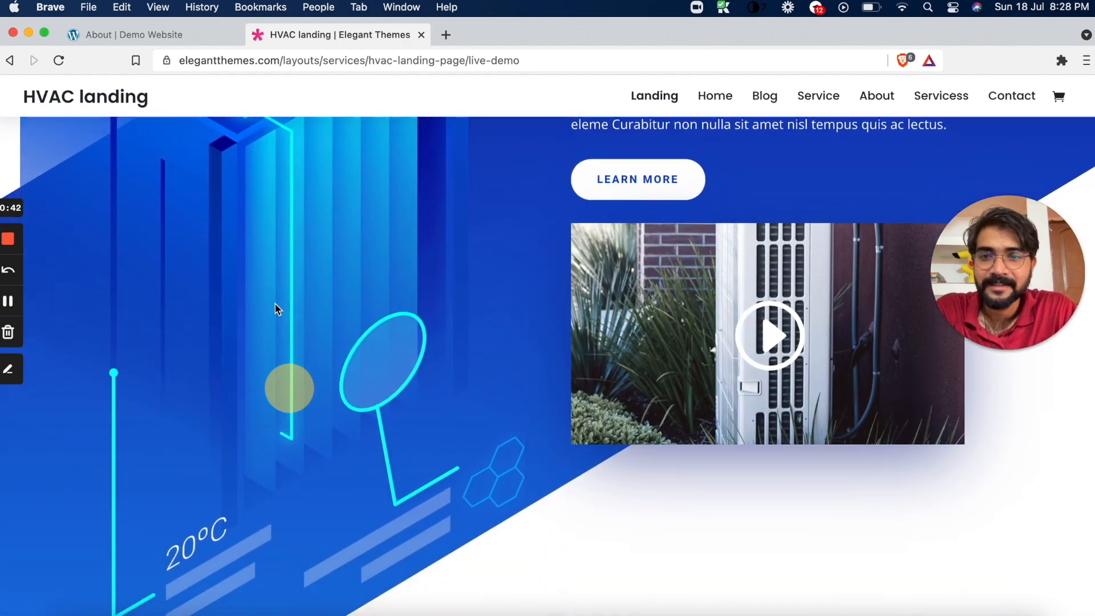
{"action": "scroll", "coordinate": [275, 308], "scroll_direction": "up", "scroll_amount": 3}
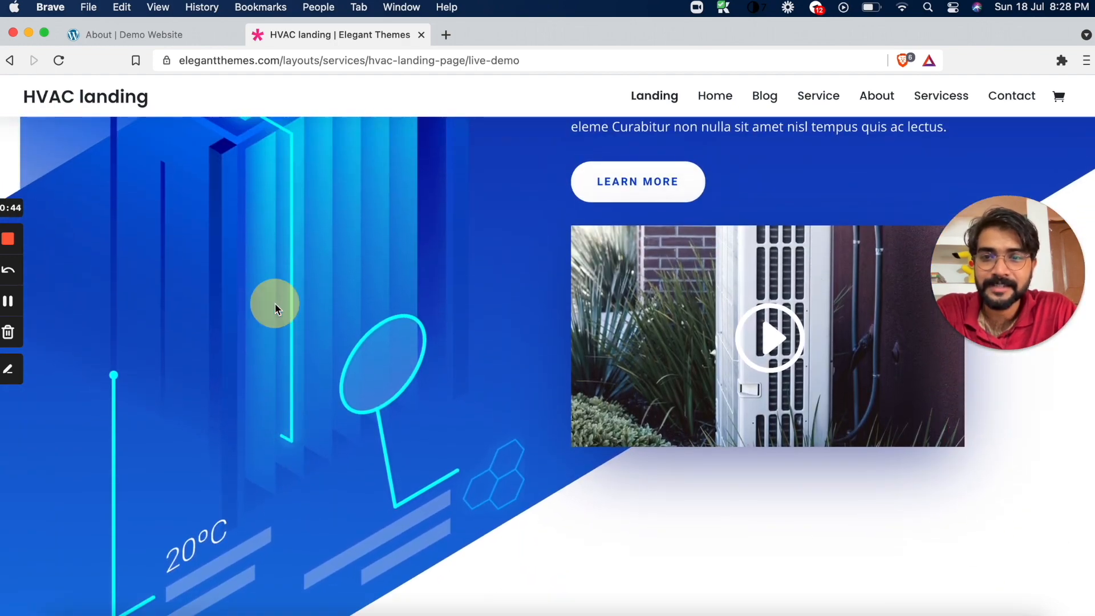
Look through the rest of the HVAC Landing demo down to its contact form, then review its opening section
{"action": "scroll", "coordinate": [275, 309], "scroll_direction": "down", "scroll_amount": 4}
{"action": "scroll", "coordinate": [276, 309], "scroll_direction": "down", "scroll_amount": 12}
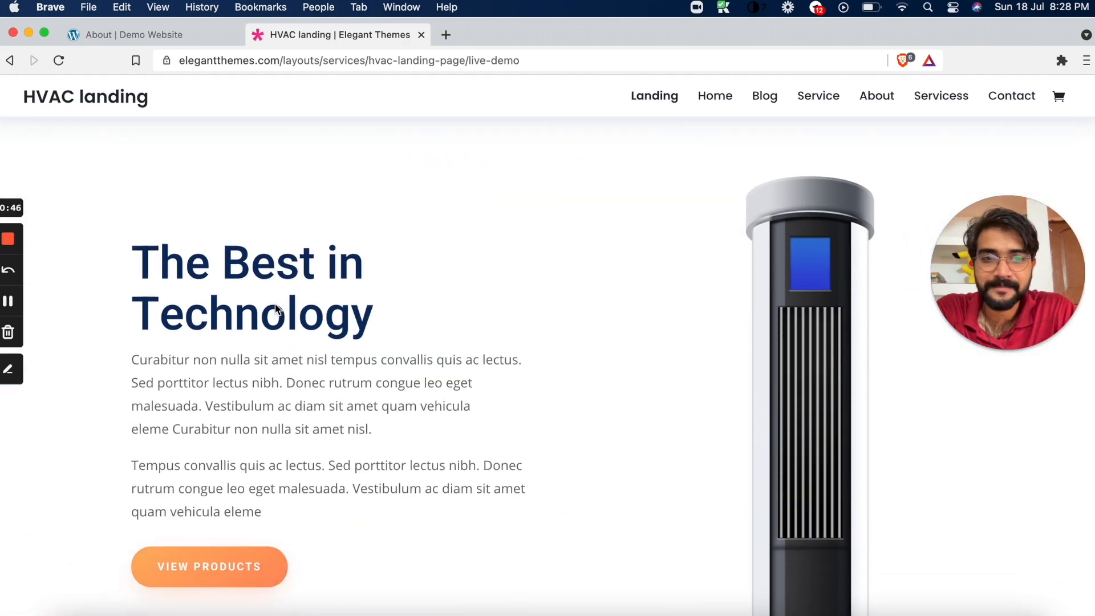
{"action": "scroll", "coordinate": [275, 309], "scroll_direction": "down", "scroll_amount": 9}
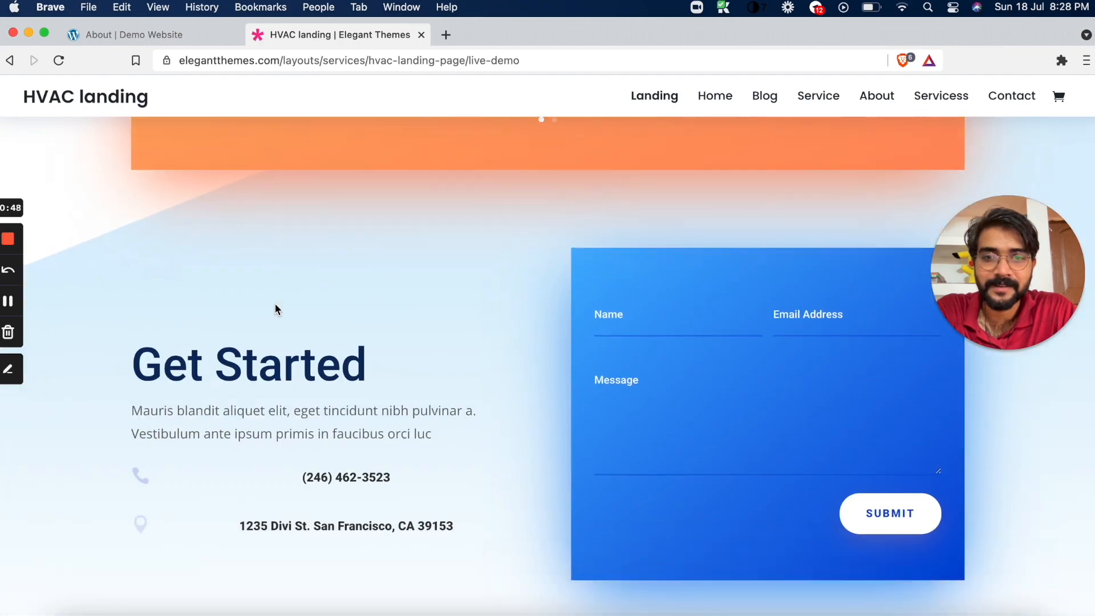
{"action": "scroll", "coordinate": [275, 308], "scroll_direction": "up", "scroll_amount": 14}
{"action": "scroll", "coordinate": [275, 309], "scroll_direction": "up", "scroll_amount": 15}
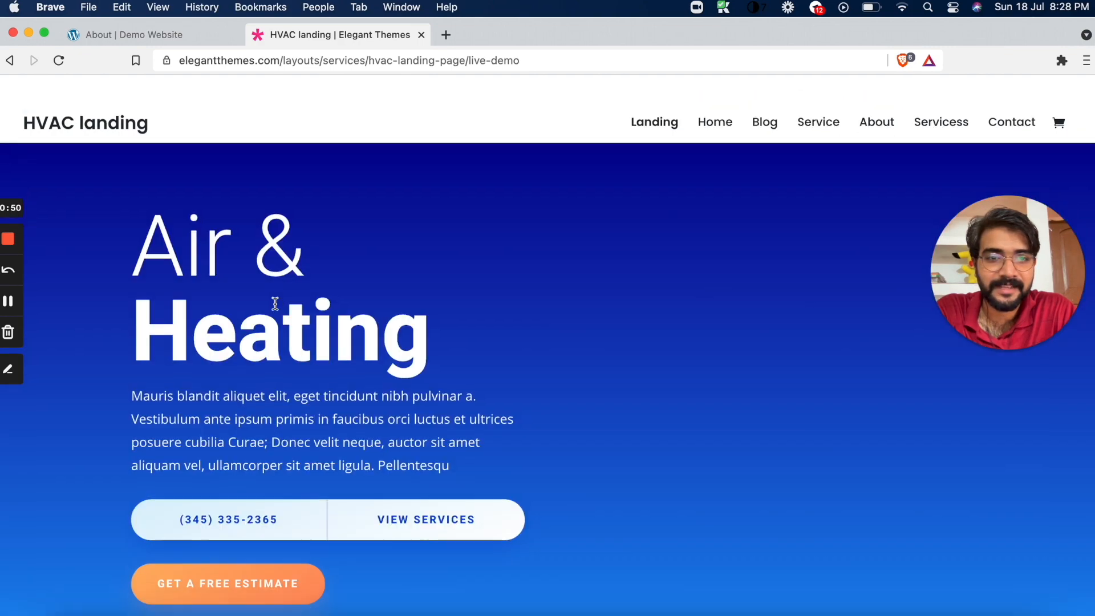
{"action": "scroll", "coordinate": [310, 377], "scroll_direction": "down", "scroll_amount": 1}
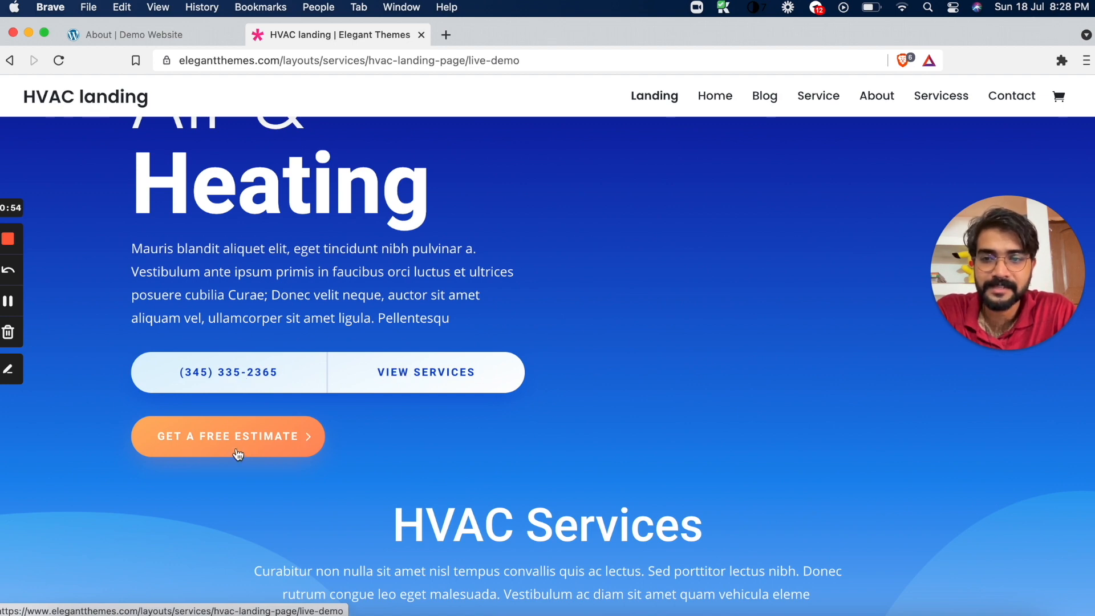
Switch back to the About page in the Divi builder and review the imported layout down to the Get Started contact form
{"action": "left_click", "coordinate": [187, 30]}
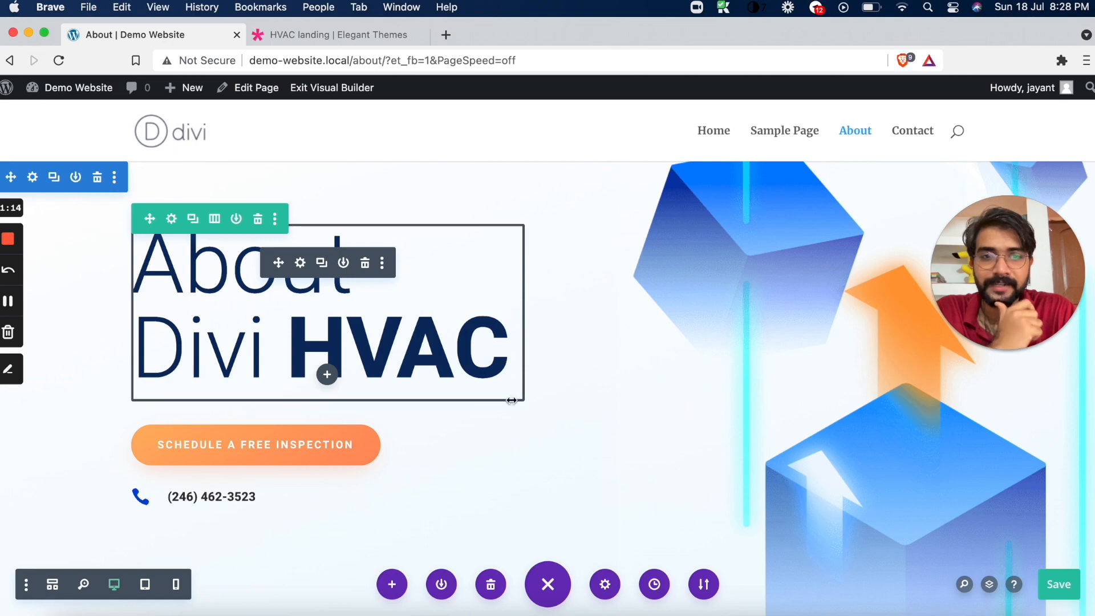
{"action": "scroll", "coordinate": [511, 400], "scroll_direction": "down", "scroll_amount": 20}
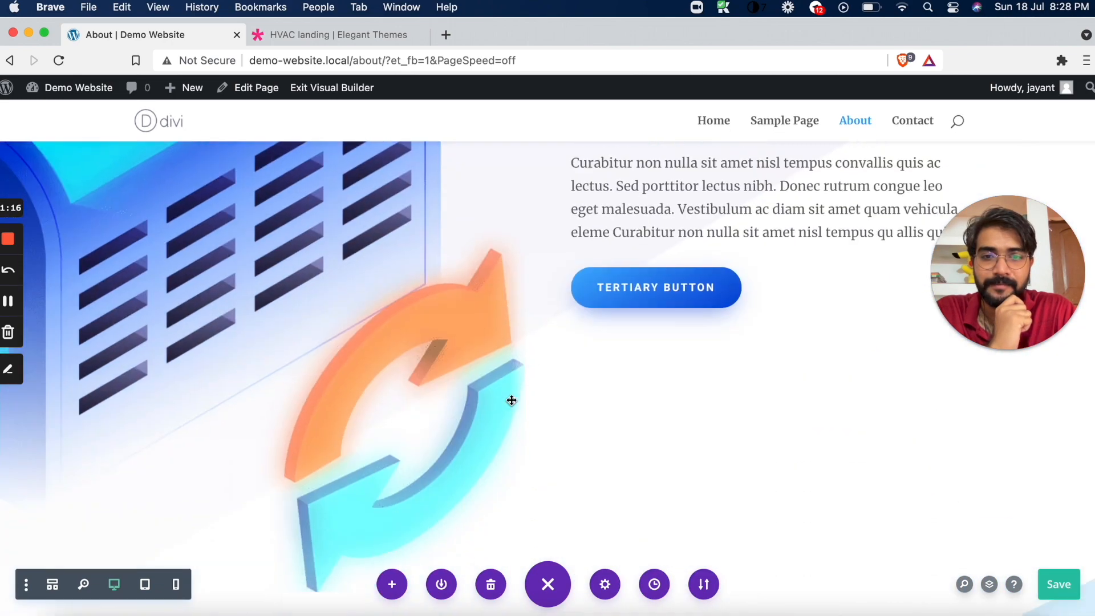
{"action": "scroll", "coordinate": [512, 400], "scroll_direction": "down", "scroll_amount": 15}
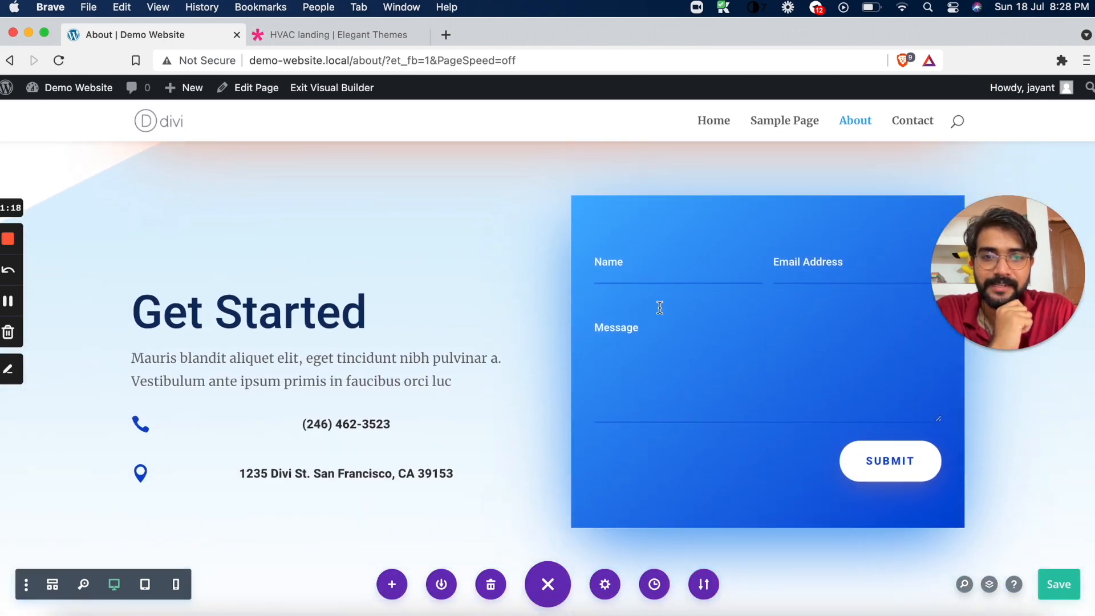
{"action": "left_click", "coordinate": [633, 255]}
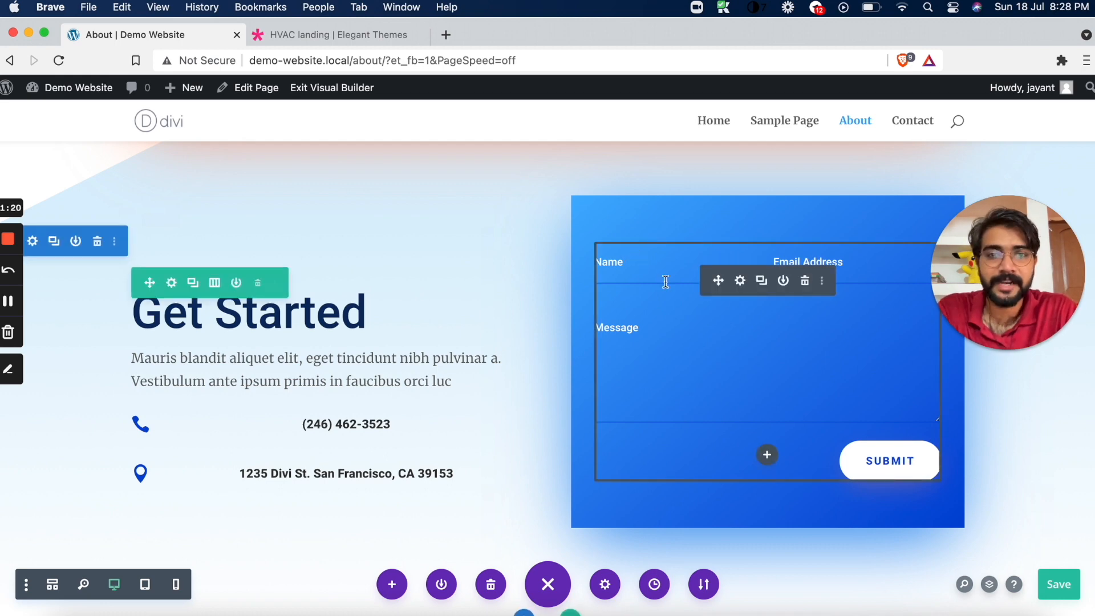
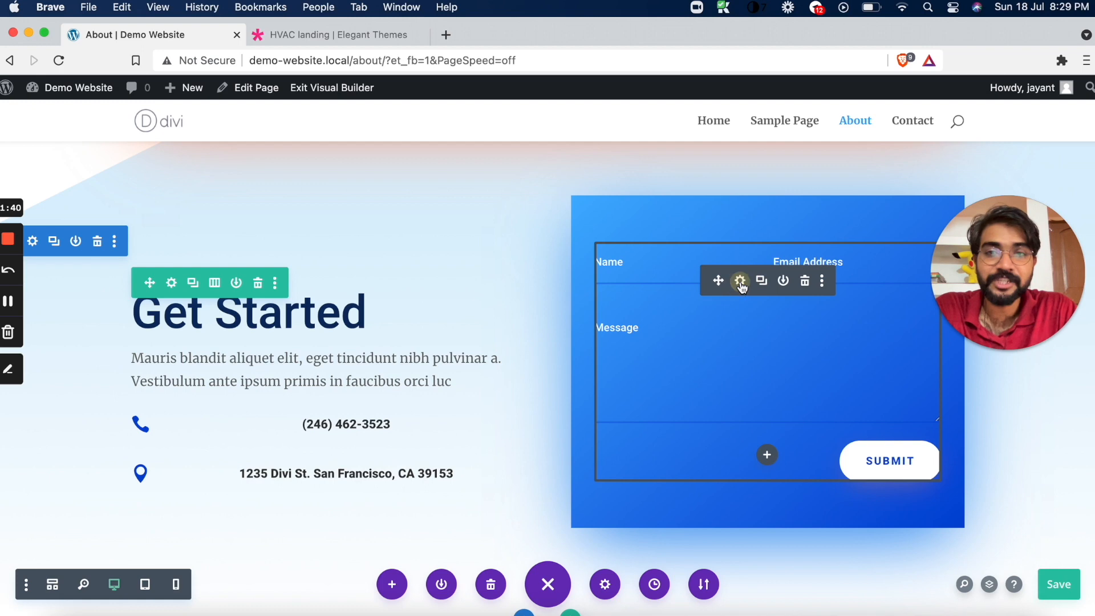
Open the Get Started contact form's settings and look through its Email options and remaining content options
{"action": "left_click", "coordinate": [740, 282]}
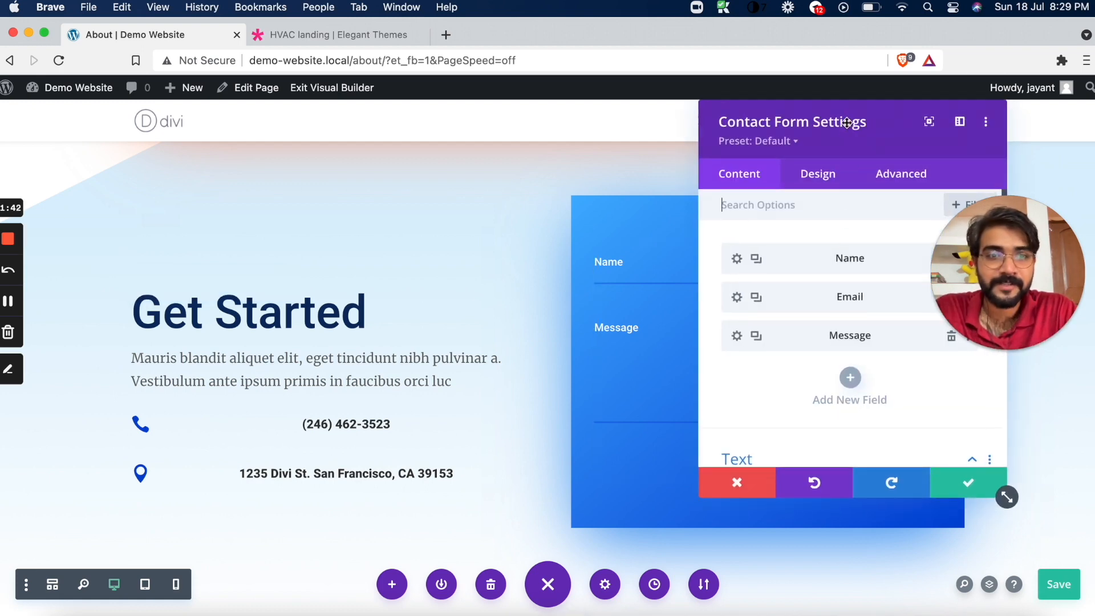
{"action": "left_click_drag", "start_coordinate": [847, 123], "coordinate": [699, 126]}
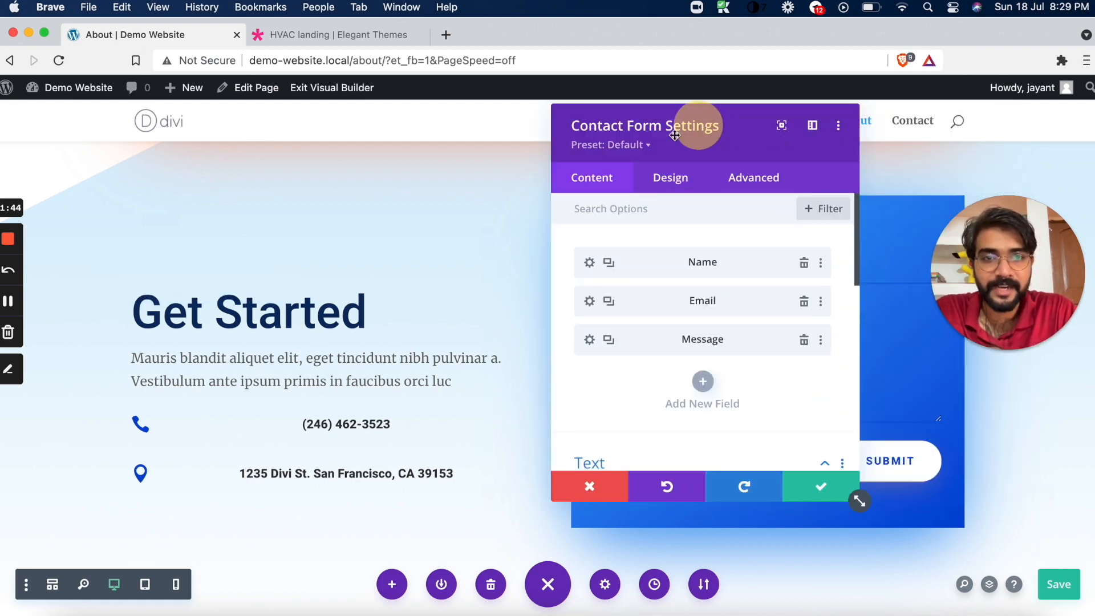
{"action": "scroll", "coordinate": [638, 369], "scroll_direction": "down", "scroll_amount": 5}
{"action": "scroll", "coordinate": [638, 370], "scroll_direction": "down", "scroll_amount": 5}
{"action": "left_click", "coordinate": [642, 264]}
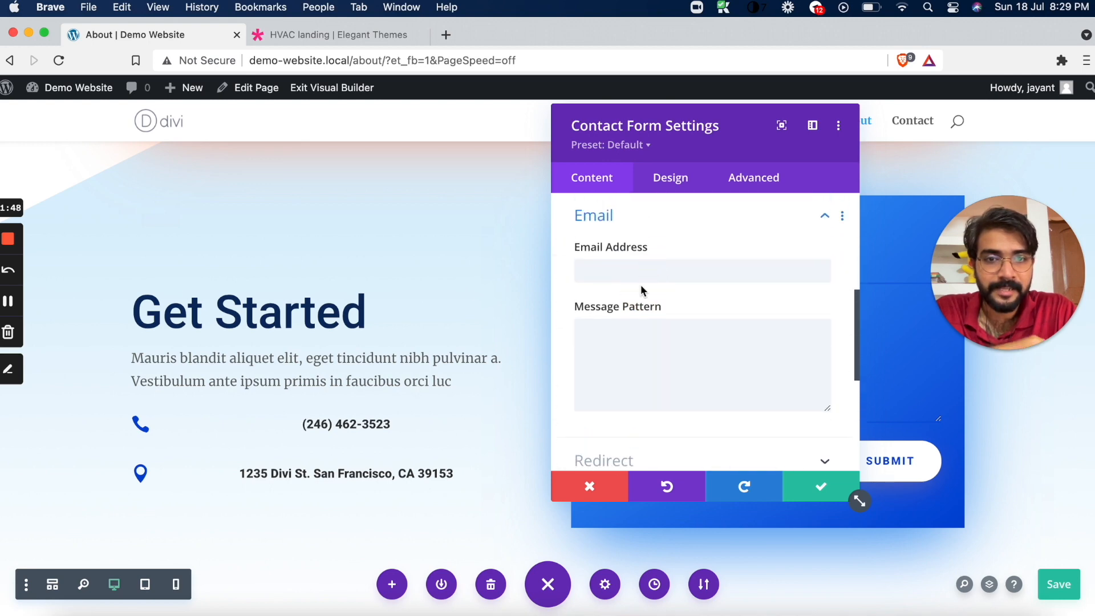
{"action": "left_click", "coordinate": [623, 272]}
{"action": "scroll", "coordinate": [657, 255], "scroll_direction": "down", "scroll_amount": 5}
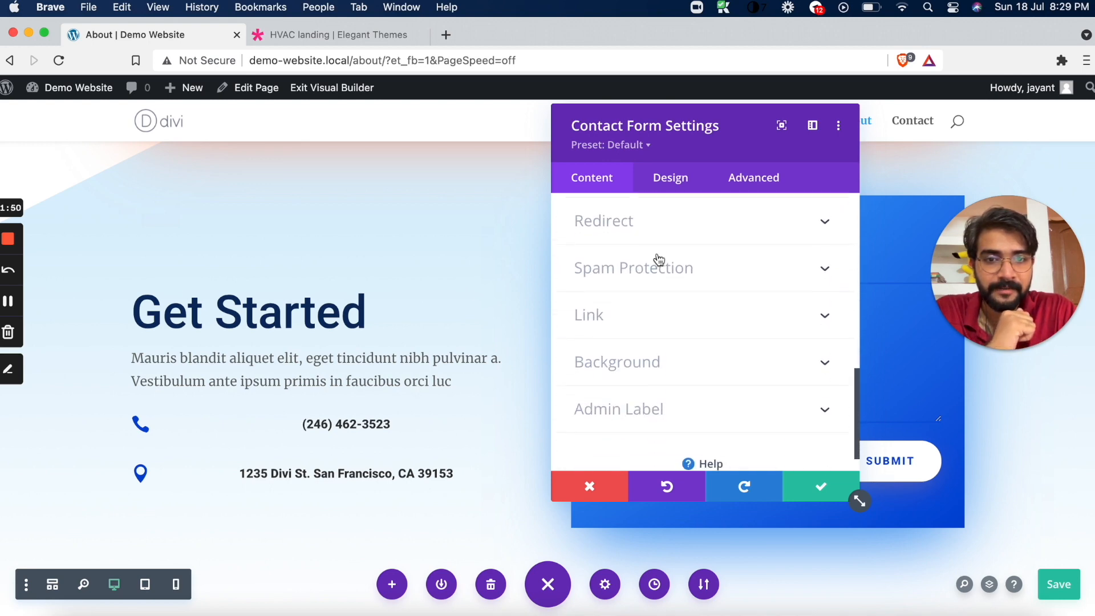
Check the content settings of the form's Email field and return to the contact form settings
{"action": "scroll", "coordinate": [636, 360], "scroll_direction": "up", "scroll_amount": 15}
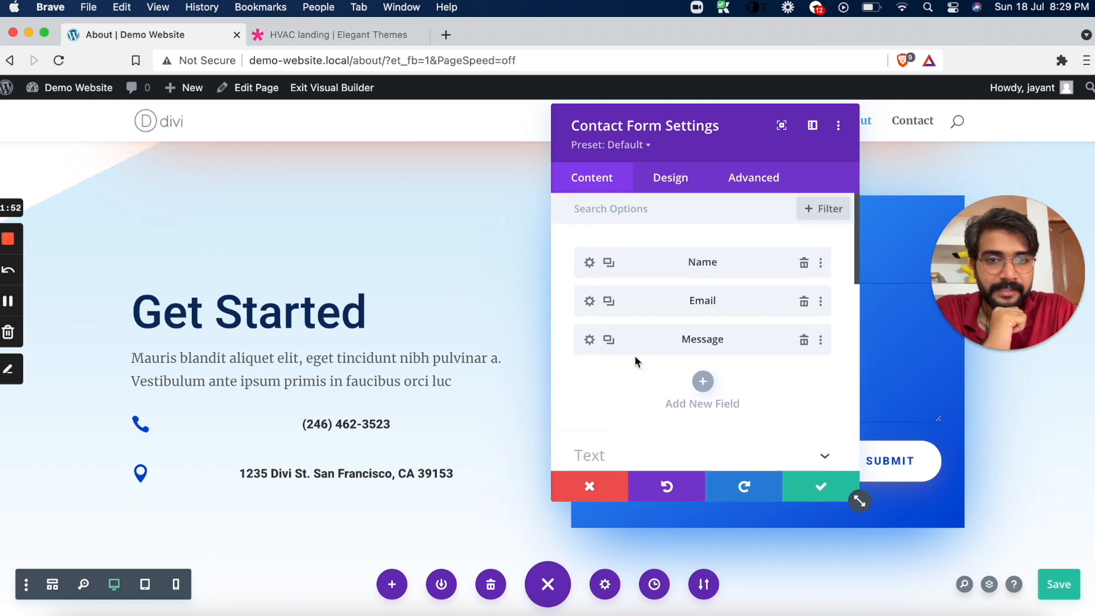
{"action": "left_click", "coordinate": [590, 301]}
{"action": "scroll", "coordinate": [591, 303], "scroll_direction": "down", "scroll_amount": 5}
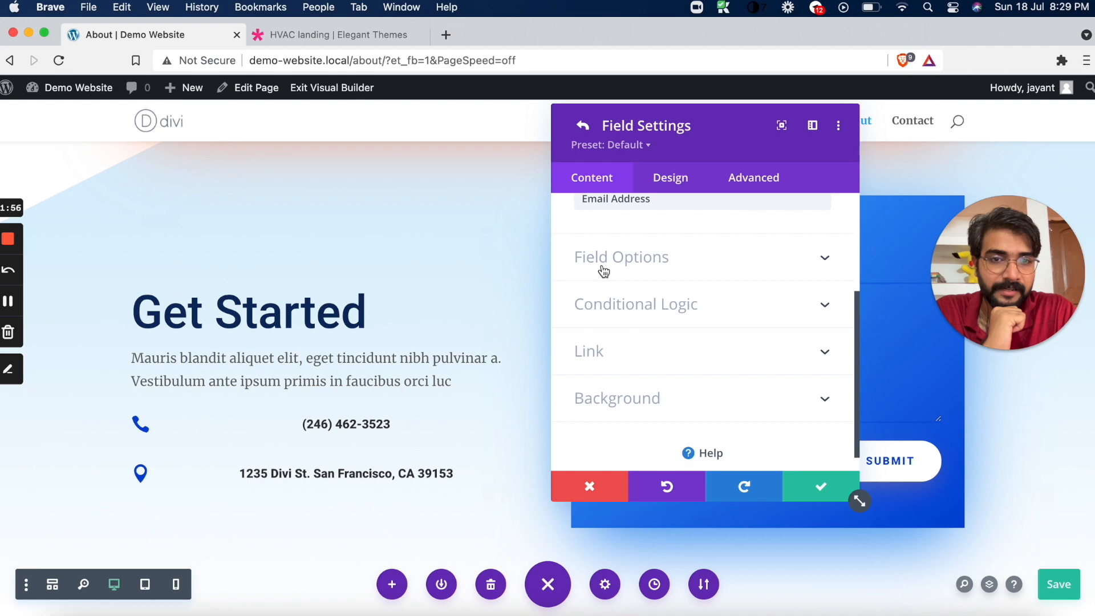
{"action": "left_click", "coordinate": [583, 125]}
Enter the recipient's email address in the contact form's Email options, confirm the form settings and save the page
{"action": "left_click", "coordinate": [637, 351]}
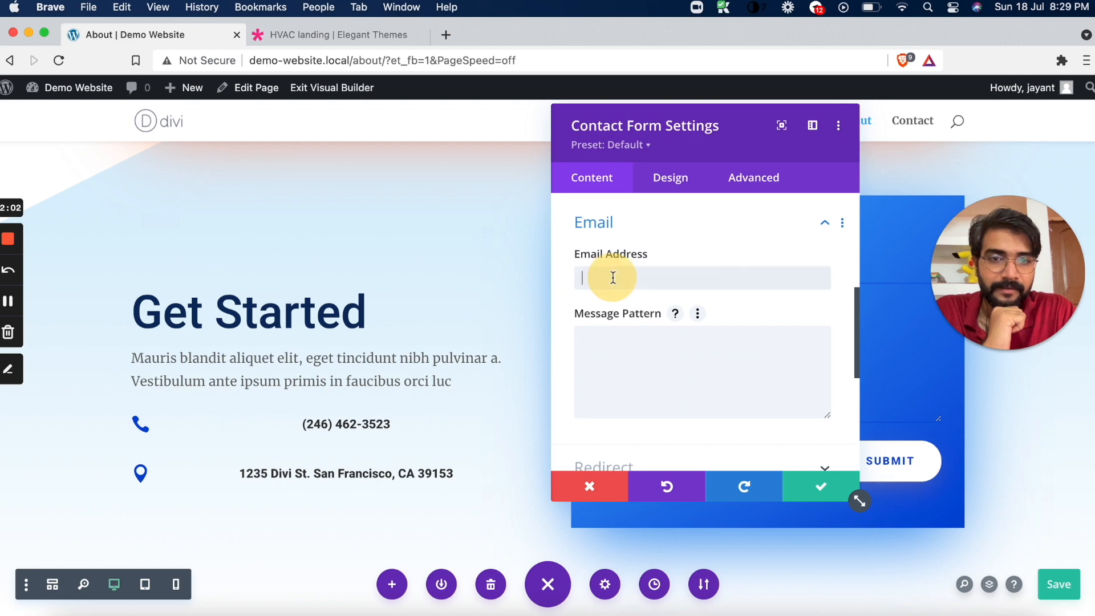
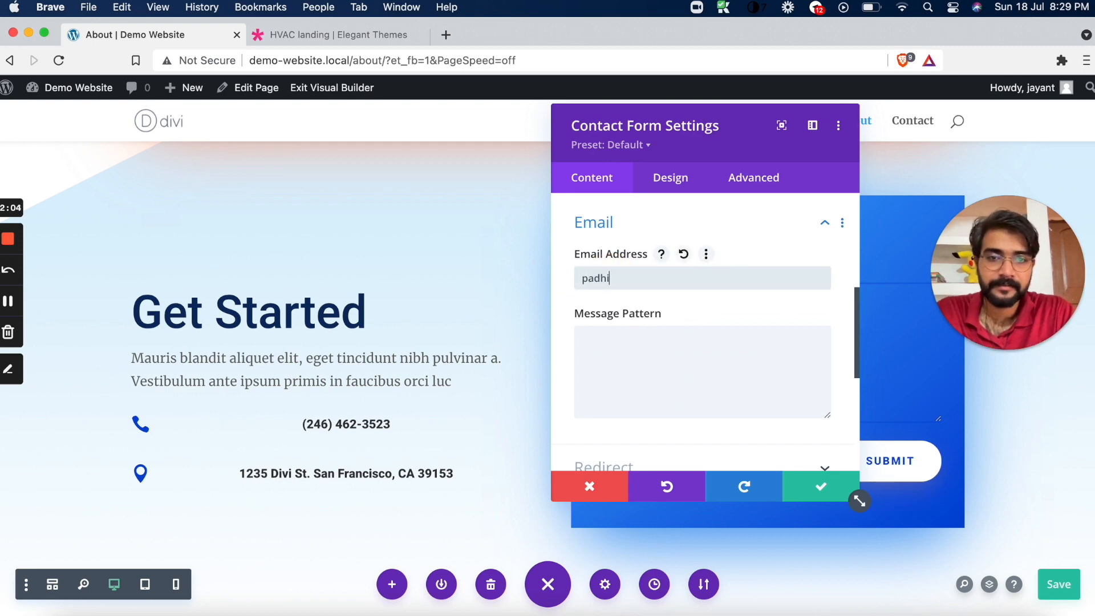
{"action": "key", "text": "super+a"}
{"action": "type", "text": "mai"}
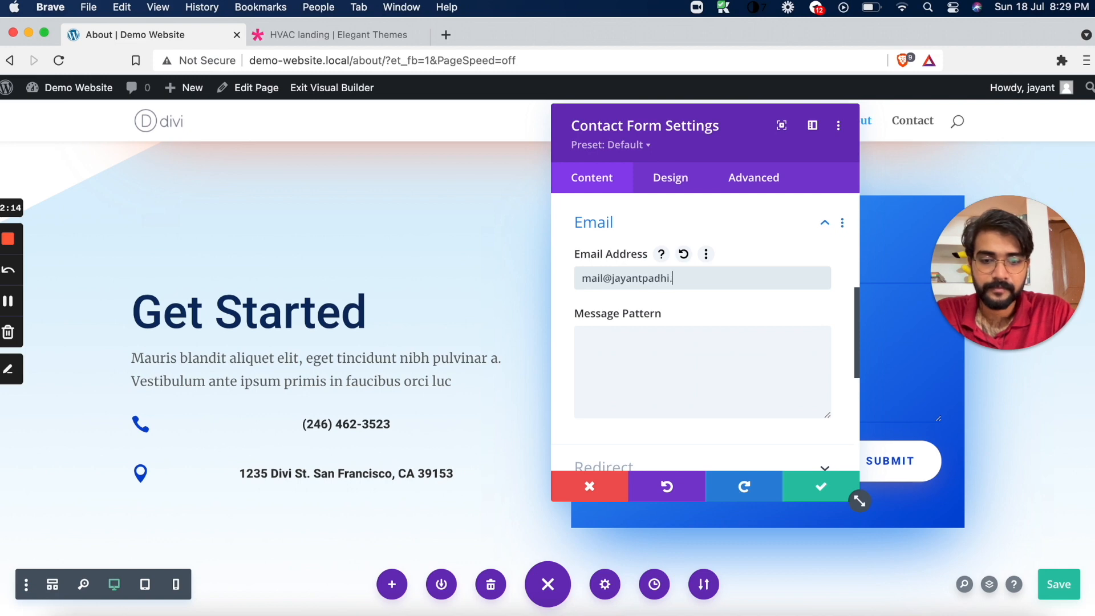
{"action": "left_click", "coordinate": [807, 487]}
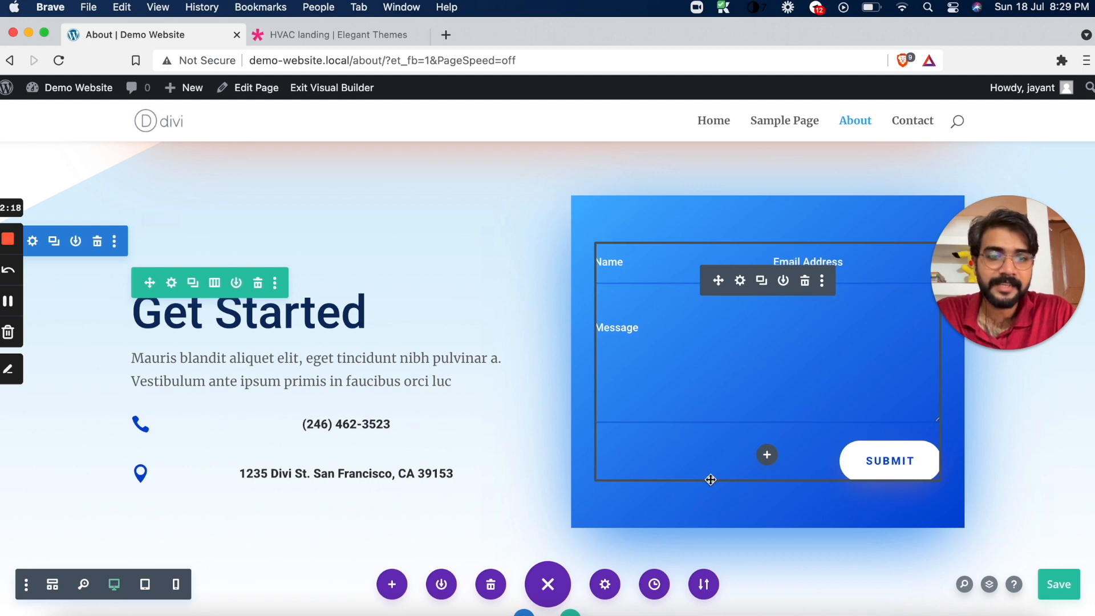
{"action": "left_click", "coordinate": [1060, 585]}
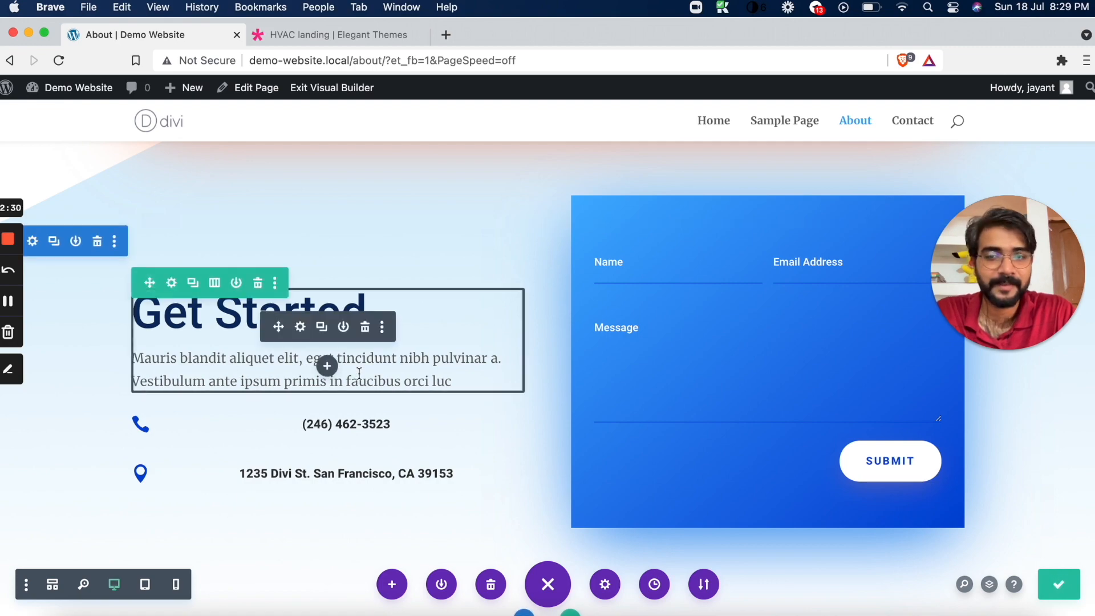
Switch to the Local app, select Dummy Website and open that site in the browser
{"action": "scroll", "coordinate": [359, 375], "scroll_direction": "up", "scroll_amount": 10}
{"action": "scroll", "coordinate": [359, 374], "scroll_direction": "up", "scroll_amount": 5}
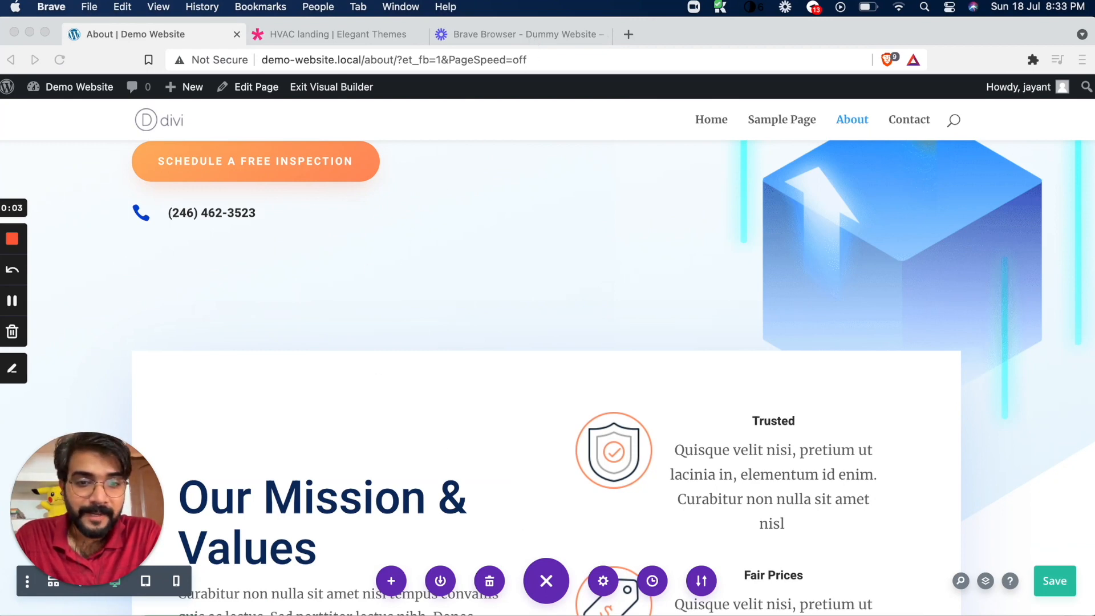
{"action": "left_click", "coordinate": [121, 33]}
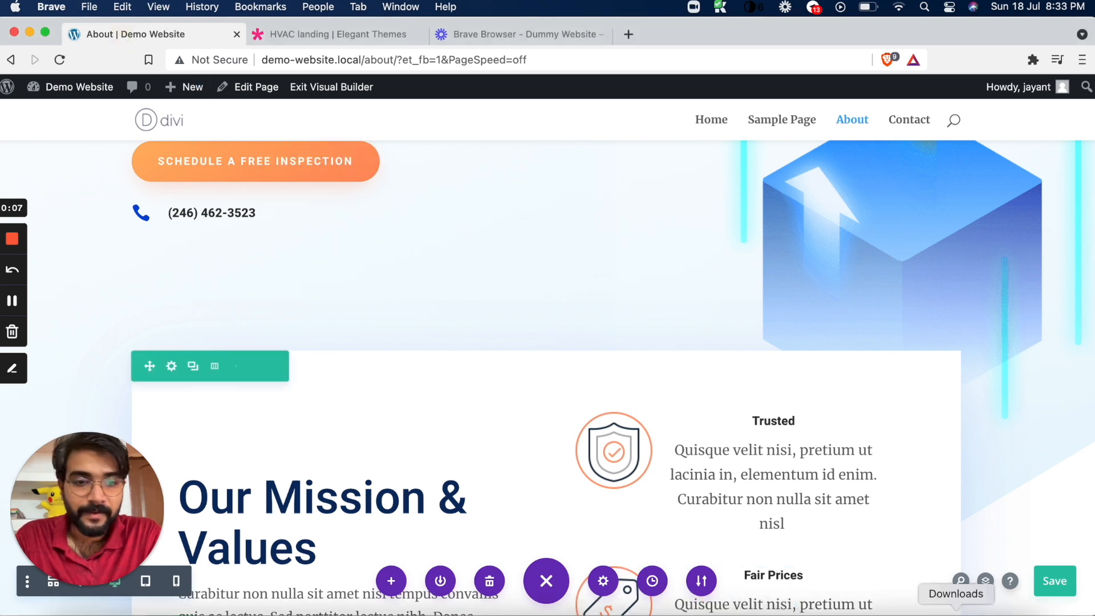
{"action": "left_click", "coordinate": [867, 608]}
{"action": "left_click", "coordinate": [244, 87]}
{"action": "left_click", "coordinate": [263, 147]}
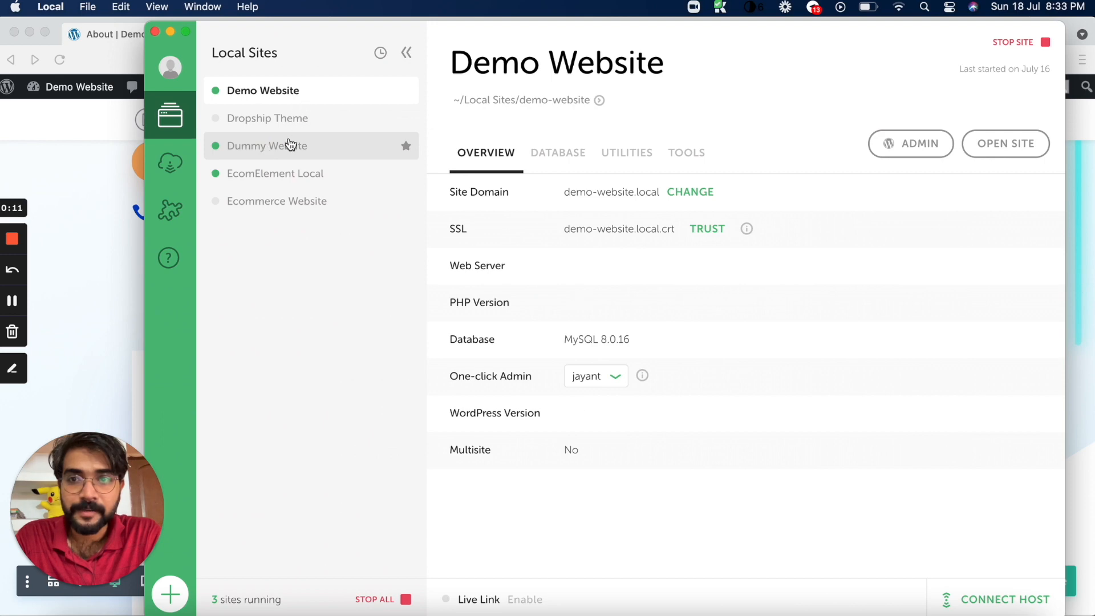
{"action": "left_click", "coordinate": [287, 144]}
{"action": "left_click", "coordinate": [1004, 147]}
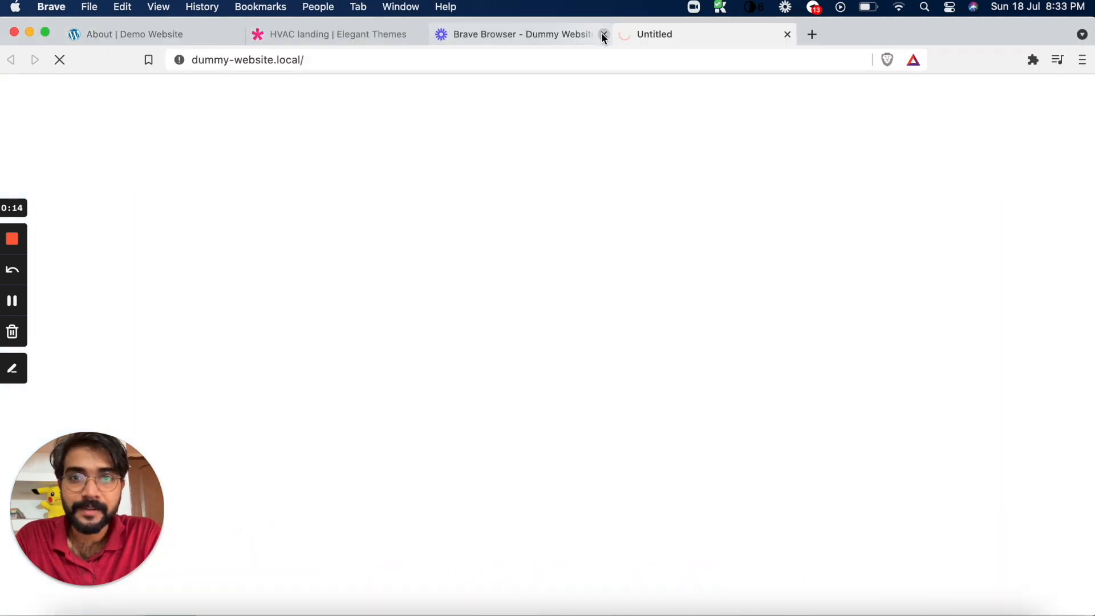
Close the old Dummy Website and HVAC landing pages in the browser, and save the About page again
{"action": "left_click", "coordinate": [604, 35]}
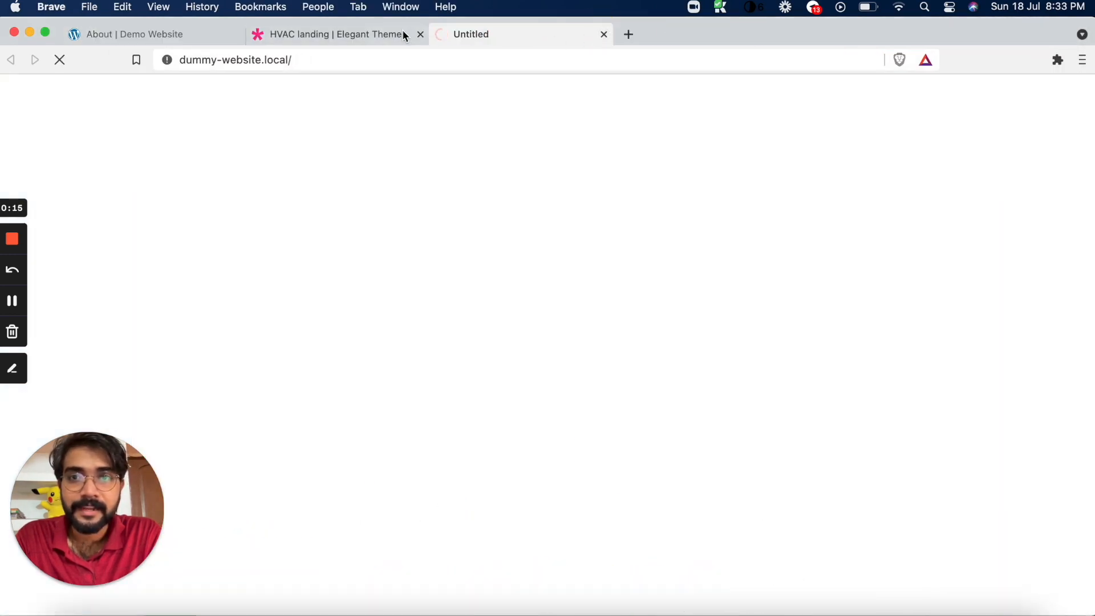
{"action": "left_click", "coordinate": [420, 35]}
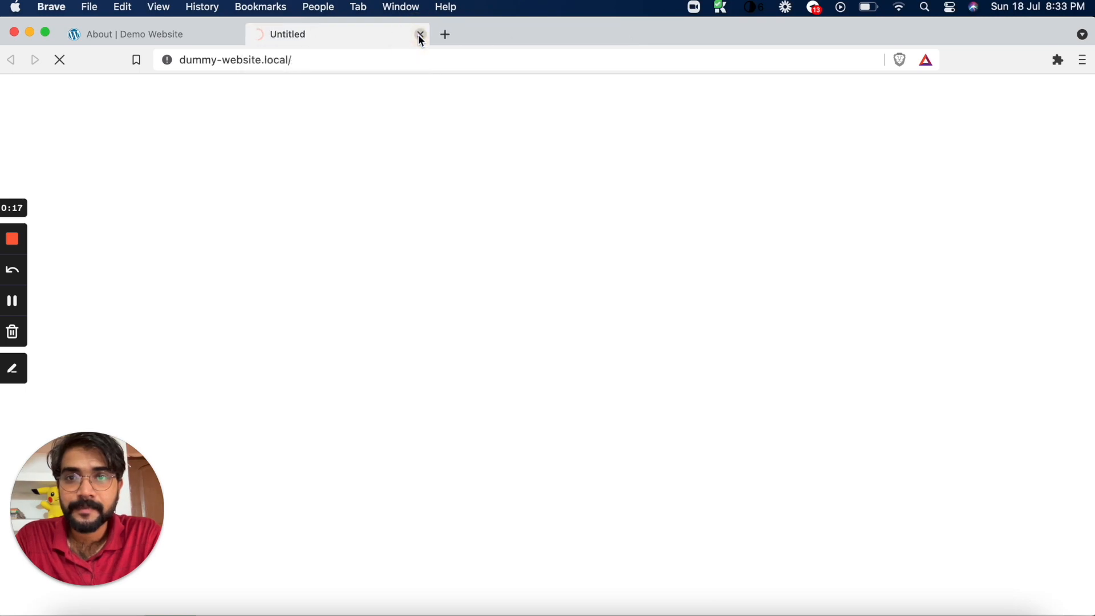
{"action": "left_click", "coordinate": [209, 40]}
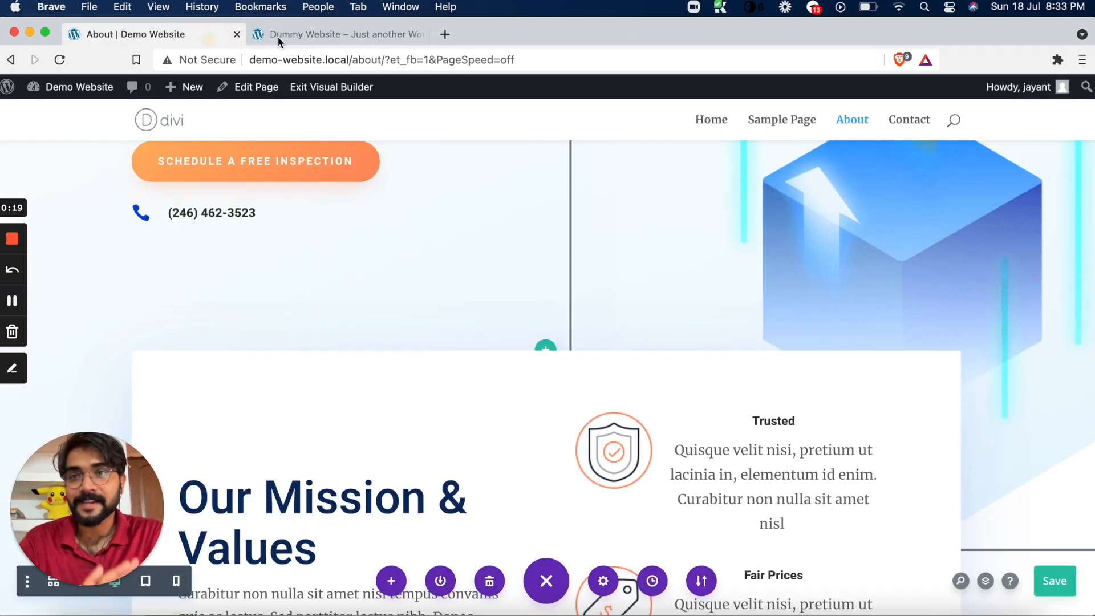
{"action": "left_click", "coordinate": [305, 37]}
{"action": "left_click", "coordinate": [183, 35]}
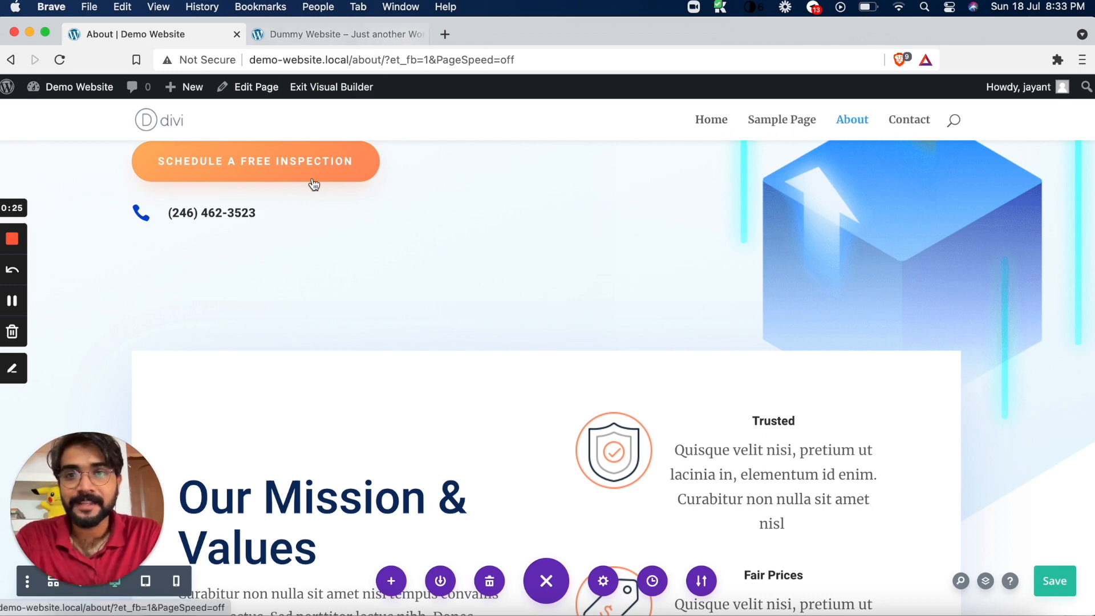
{"action": "left_click", "coordinate": [1054, 581]}
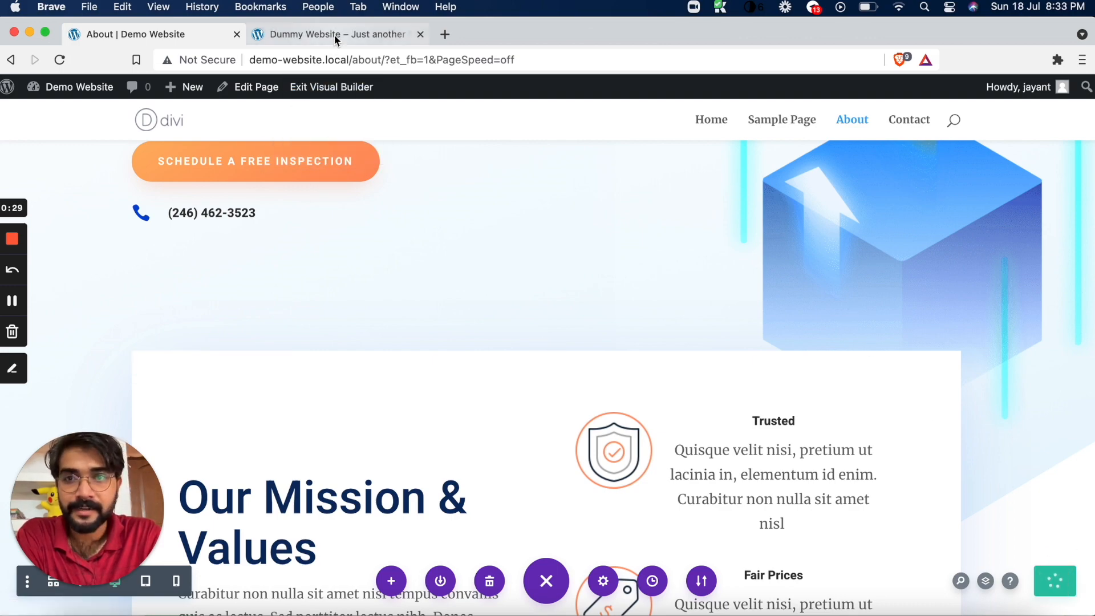
Open the Paragraphs 2 post on Dummy Website and examine its single-column post layout
{"action": "left_click", "coordinate": [336, 34]}
{"action": "scroll", "coordinate": [310, 328], "scroll_direction": "down", "scroll_amount": 5}
{"action": "left_click", "coordinate": [313, 361]}
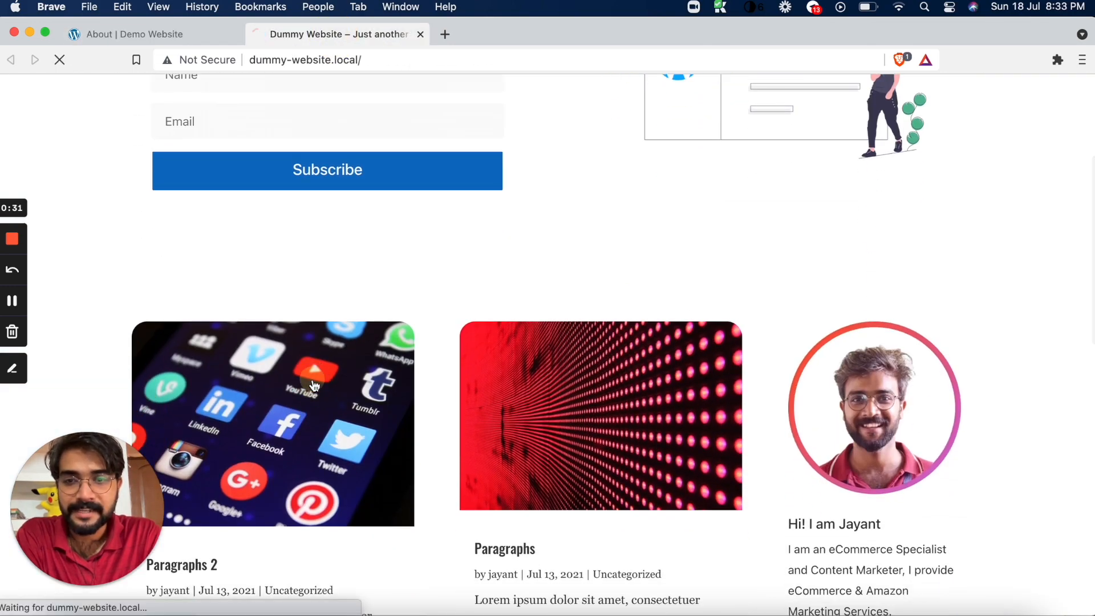
{"action": "scroll", "coordinate": [372, 356], "scroll_direction": "down", "scroll_amount": 15}
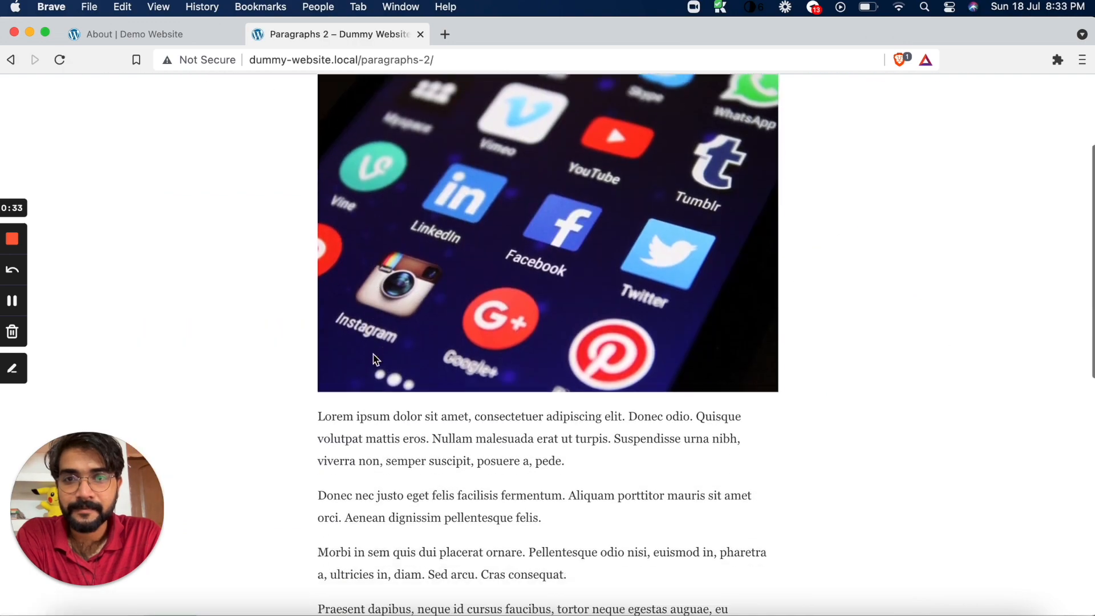
{"action": "scroll", "coordinate": [373, 353], "scroll_direction": "up", "scroll_amount": 6}
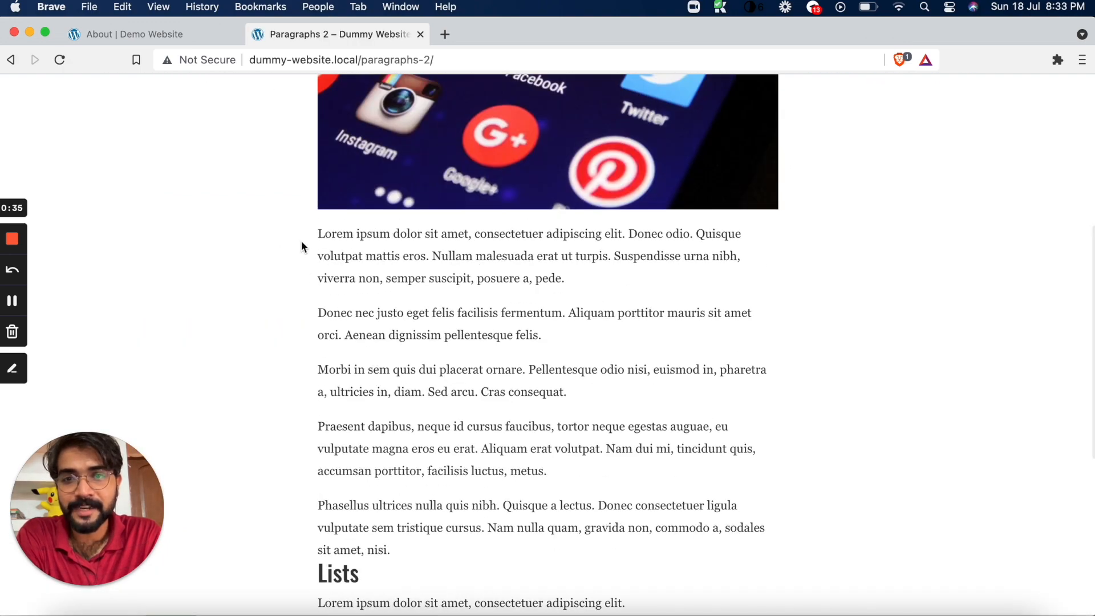
Exit the Visual Builder on the About page and go to the Demo Website's home page
{"action": "left_click", "coordinate": [146, 30]}
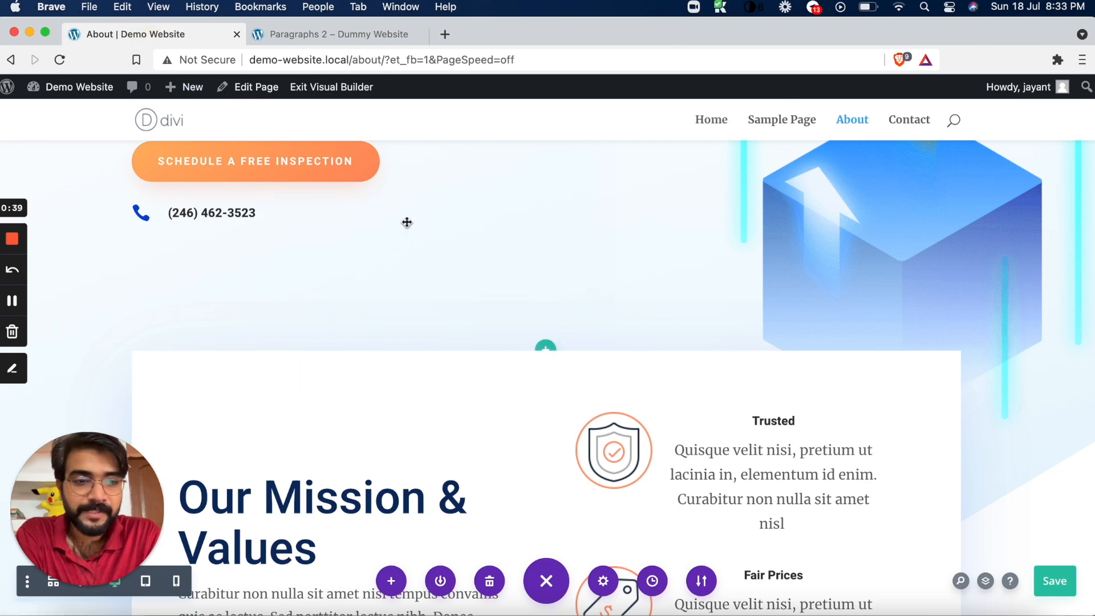
{"action": "left_click", "coordinate": [345, 99]}
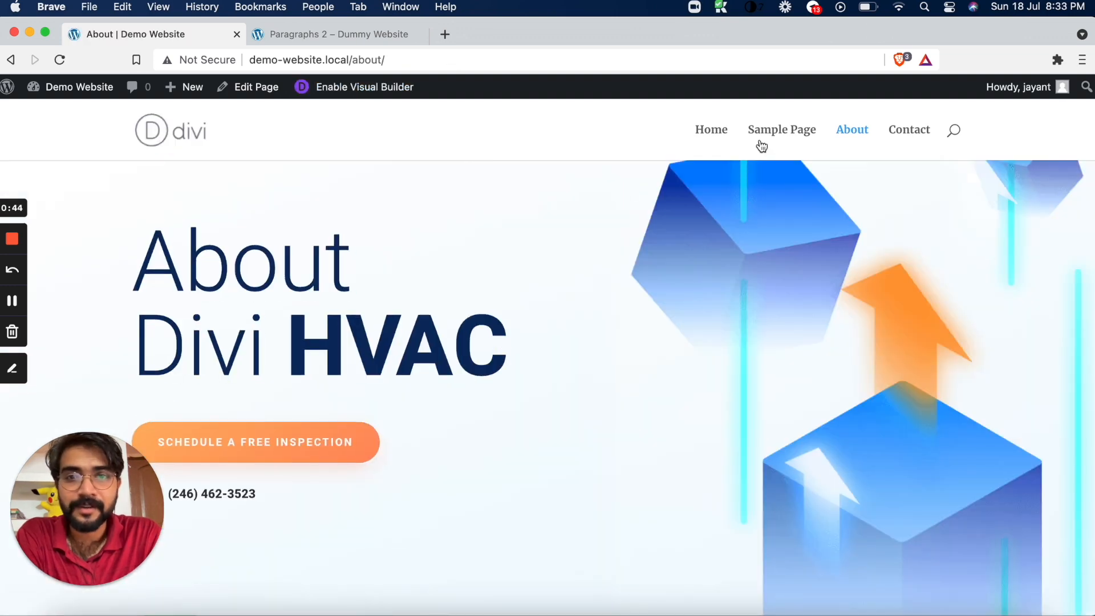
{"action": "left_click", "coordinate": [712, 137]}
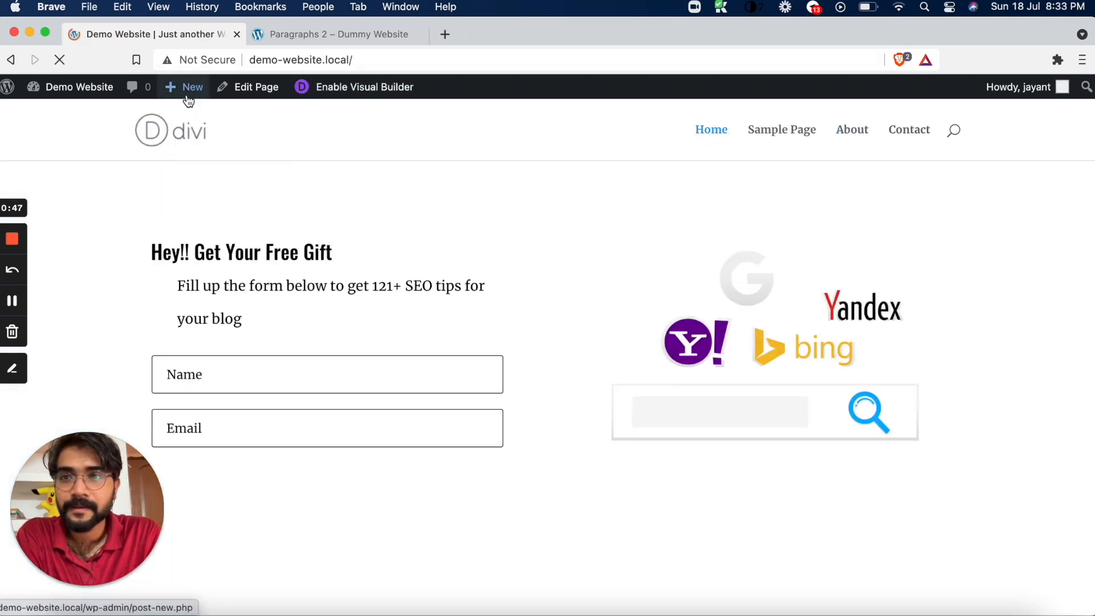
Open the Paragraph 4 post from the home page and look through its layout down to the Lists section
{"action": "scroll", "coordinate": [263, 222], "scroll_direction": "down", "scroll_amount": 3}
{"action": "left_click", "coordinate": [237, 208]}
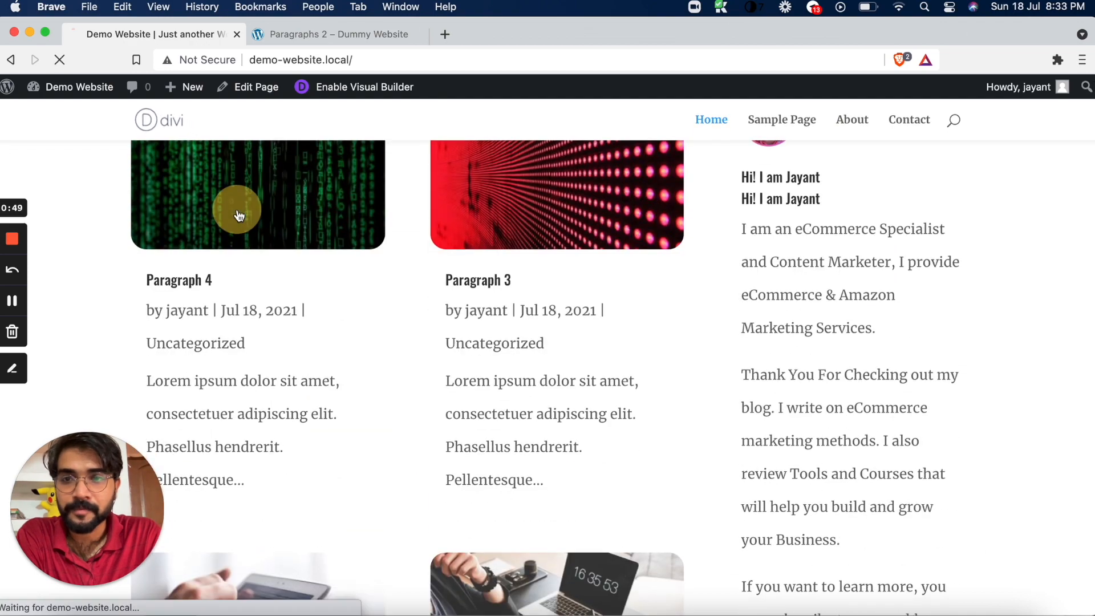
{"action": "scroll", "coordinate": [237, 282], "scroll_direction": "down", "scroll_amount": 10}
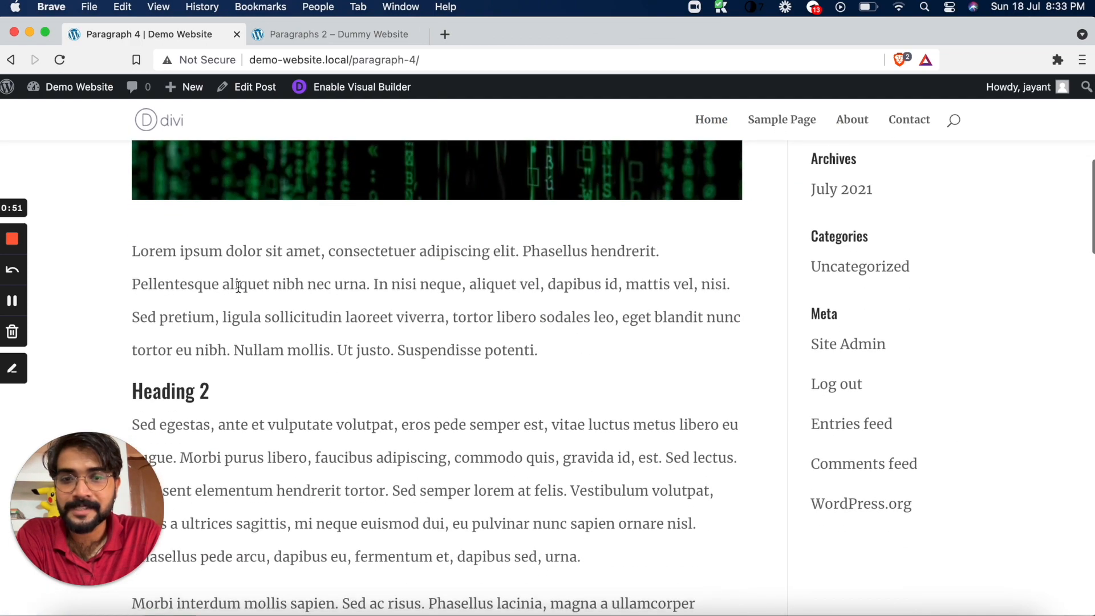
{"action": "scroll", "coordinate": [238, 286], "scroll_direction": "down", "scroll_amount": 15}
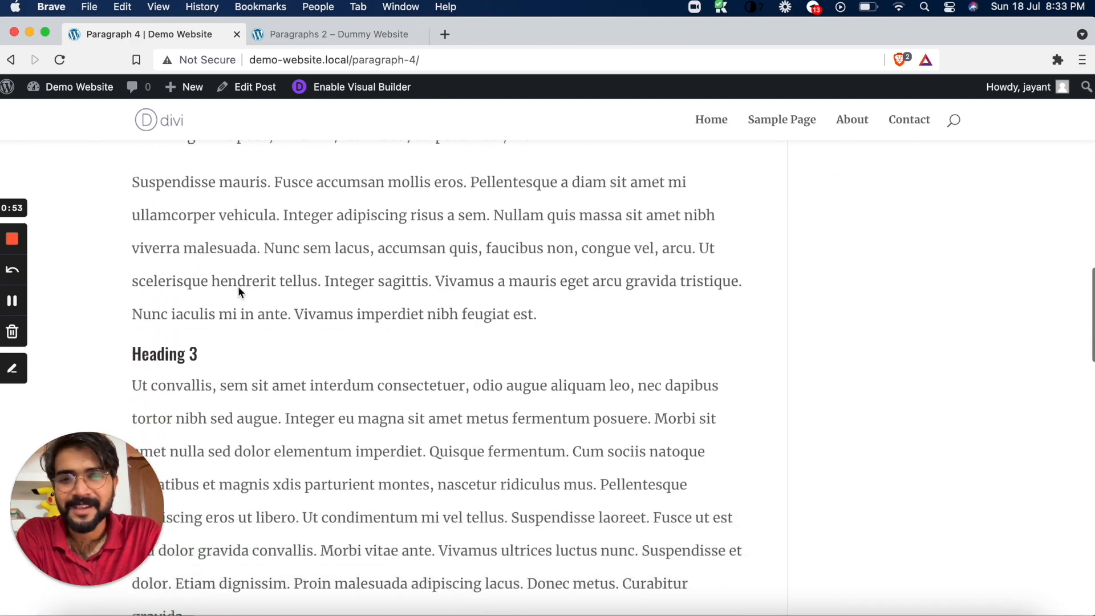
{"action": "scroll", "coordinate": [238, 287], "scroll_direction": "down", "scroll_amount": 5}
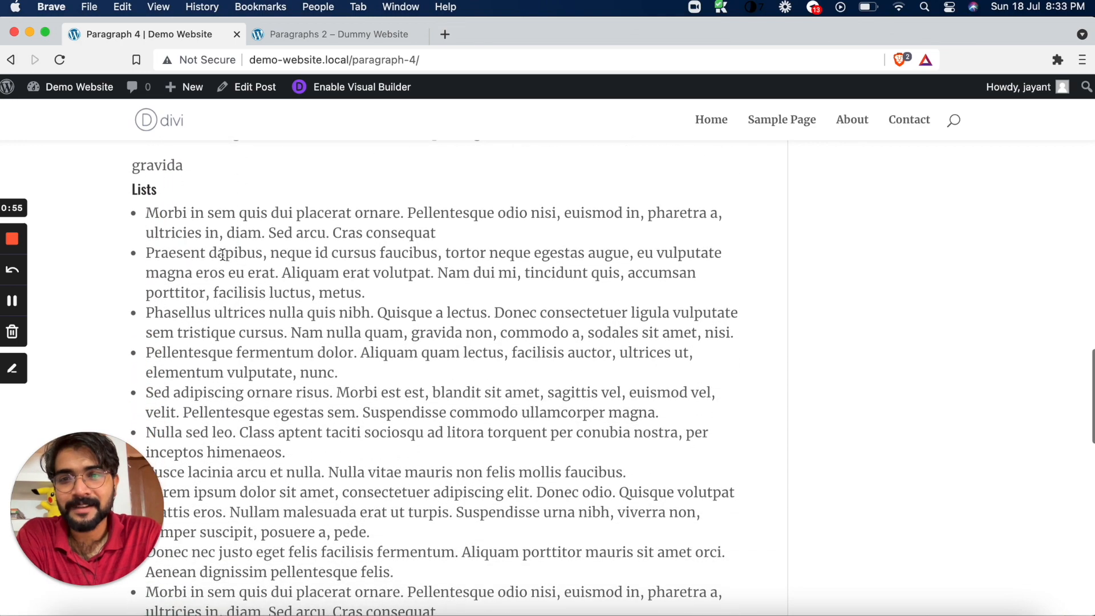
{"action": "scroll", "coordinate": [254, 218], "scroll_direction": "up", "scroll_amount": 8}
{"action": "scroll", "coordinate": [254, 221], "scroll_direction": "up", "scroll_amount": 10}
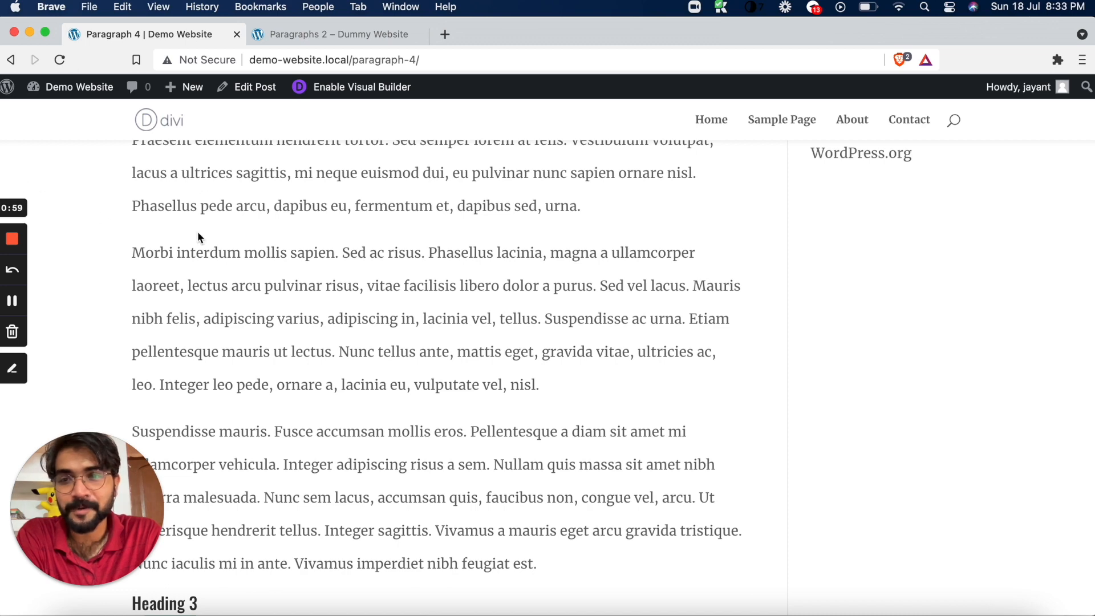
Examine the Paragraph 4 post's layout, comparing the width of its body text with the sidebar column beside it
{"action": "scroll", "coordinate": [171, 228], "scroll_direction": "up", "scroll_amount": 3}
{"action": "left_click_drag", "start_coordinate": [133, 210], "coordinate": [737, 271]}
{"action": "scroll", "coordinate": [737, 271], "scroll_direction": "up", "scroll_amount": 6}
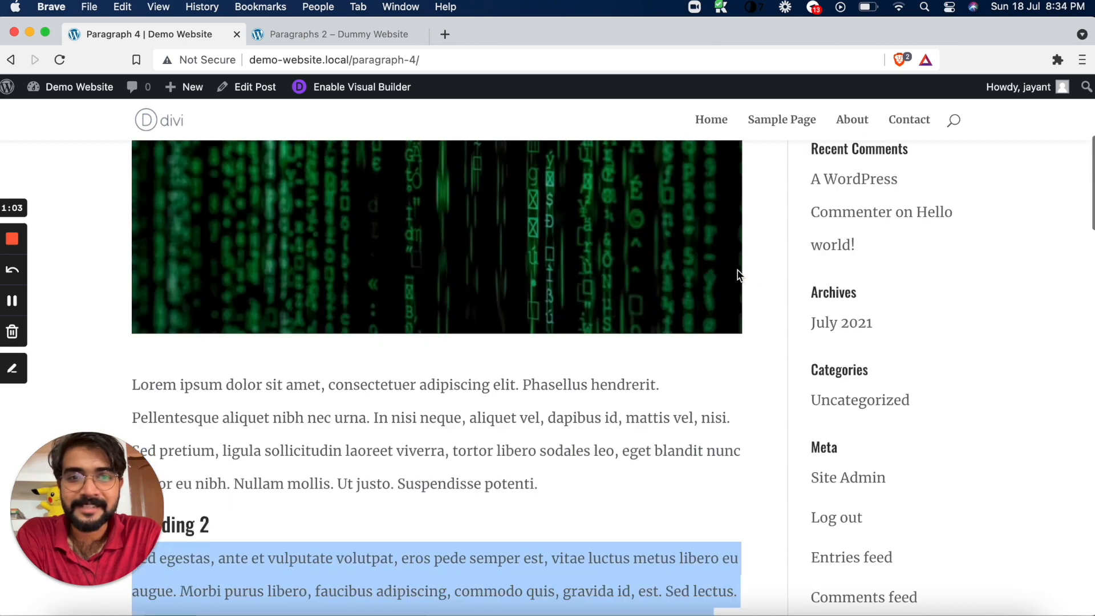
{"action": "left_click", "coordinate": [557, 394]}
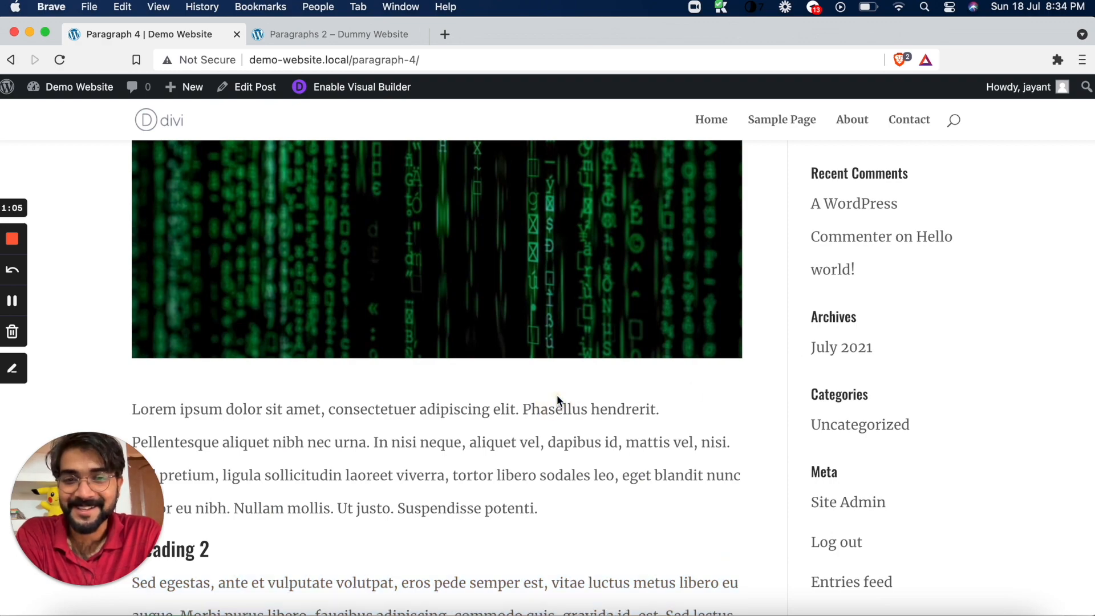
{"action": "scroll", "coordinate": [556, 395], "scroll_direction": "down", "scroll_amount": 5}
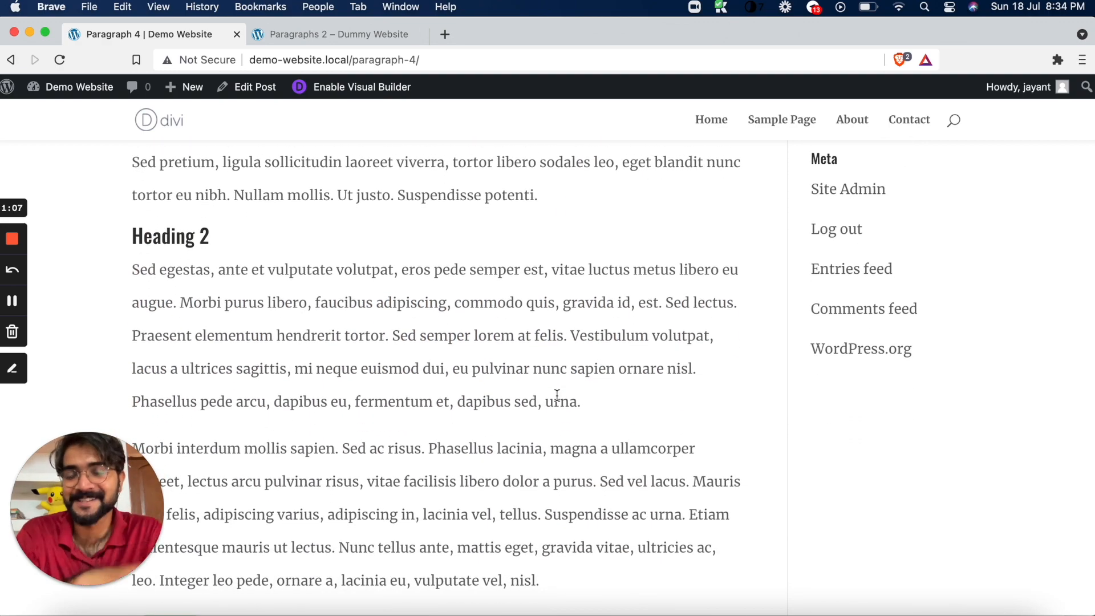
{"action": "scroll", "coordinate": [556, 394], "scroll_direction": "down", "scroll_amount": 2}
{"action": "scroll", "coordinate": [556, 394], "scroll_direction": "up", "scroll_amount": 2}
{"action": "scroll", "coordinate": [151, 258], "scroll_direction": "down", "scroll_amount": 1}
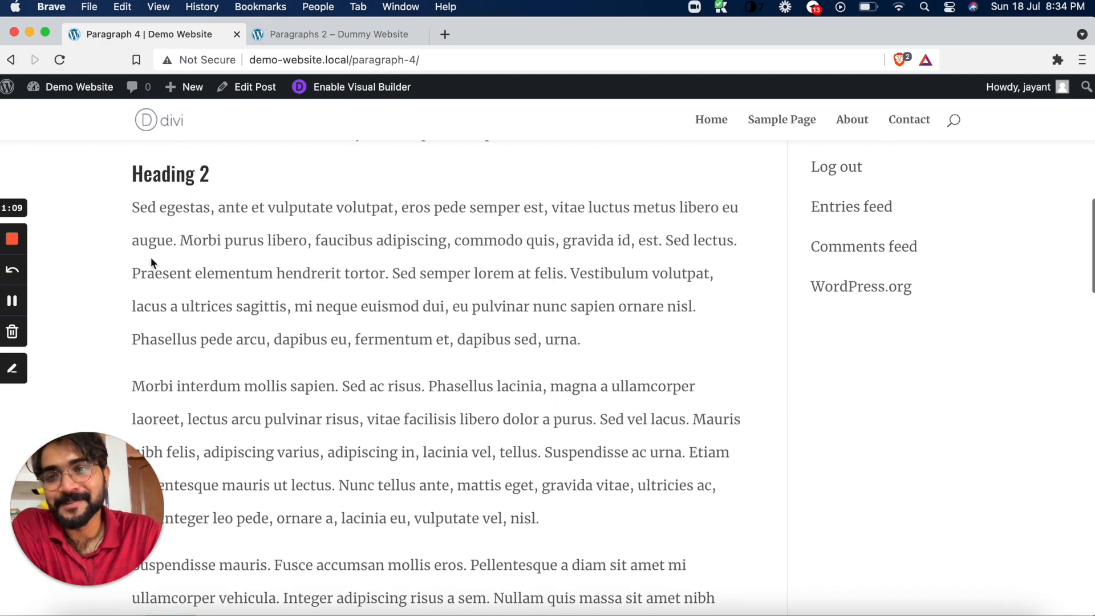
{"action": "left_click_drag", "start_coordinate": [134, 209], "coordinate": [617, 347]}
{"action": "scroll", "coordinate": [617, 347], "scroll_direction": "down", "scroll_amount": 3}
{"action": "left_click", "coordinate": [617, 347]}
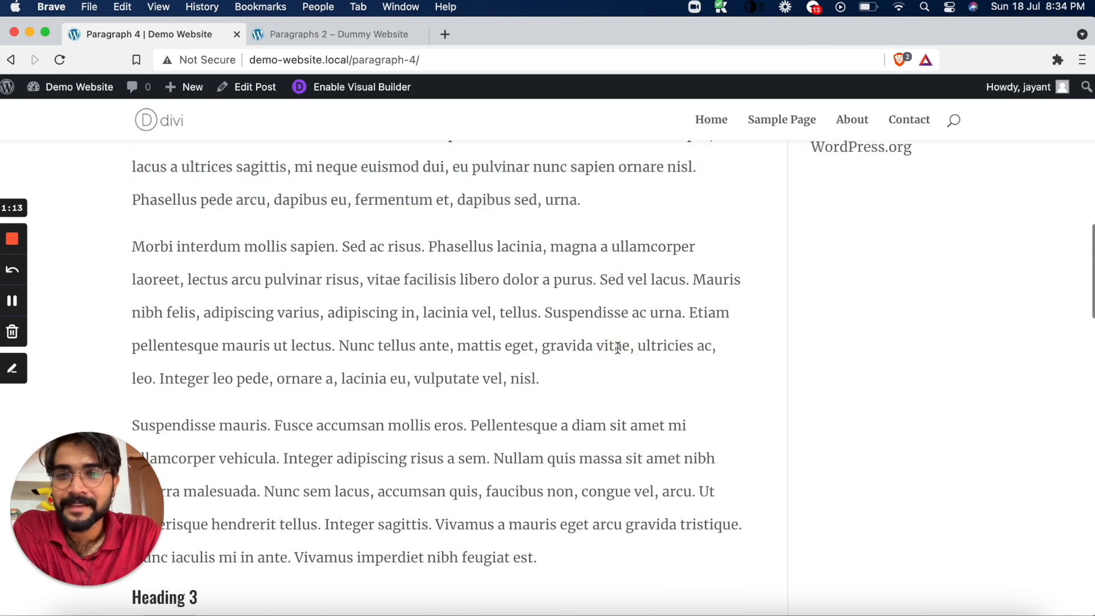
{"action": "scroll", "coordinate": [617, 347], "scroll_direction": "up", "scroll_amount": 7}
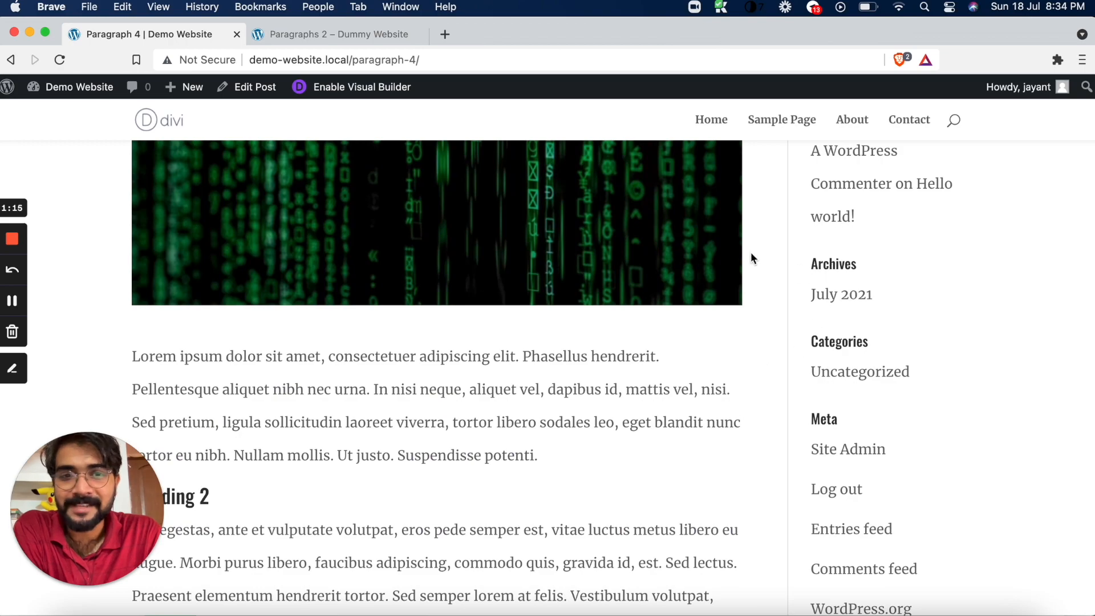
{"action": "scroll", "coordinate": [751, 252], "scroll_direction": "up", "scroll_amount": 6}
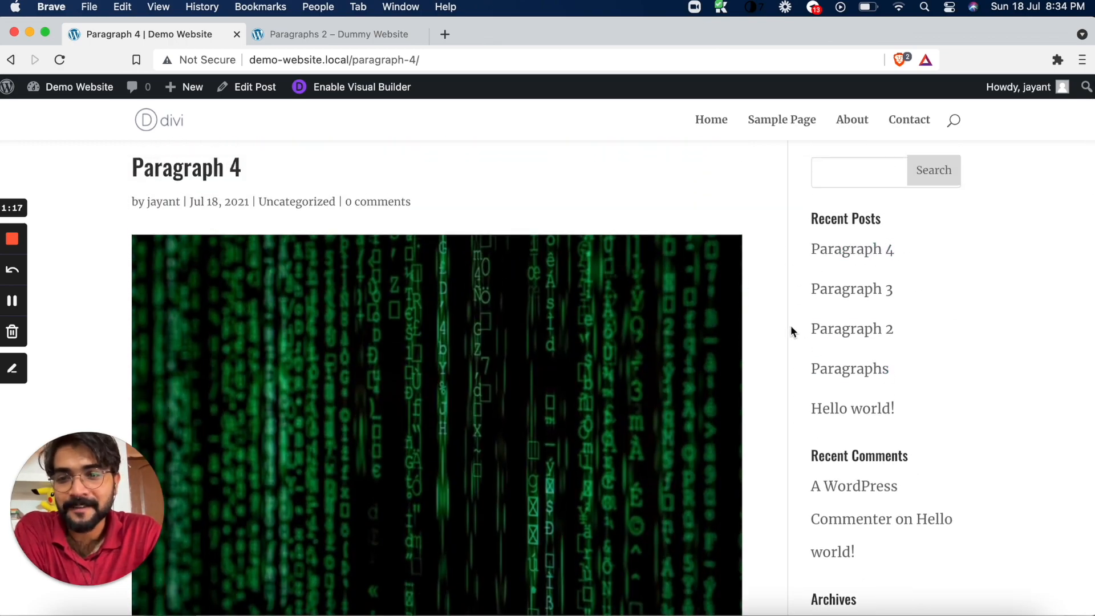
{"action": "scroll", "coordinate": [765, 301], "scroll_direction": "down", "scroll_amount": 15}
{"action": "scroll", "coordinate": [766, 301], "scroll_direction": "up", "scroll_amount": 8}
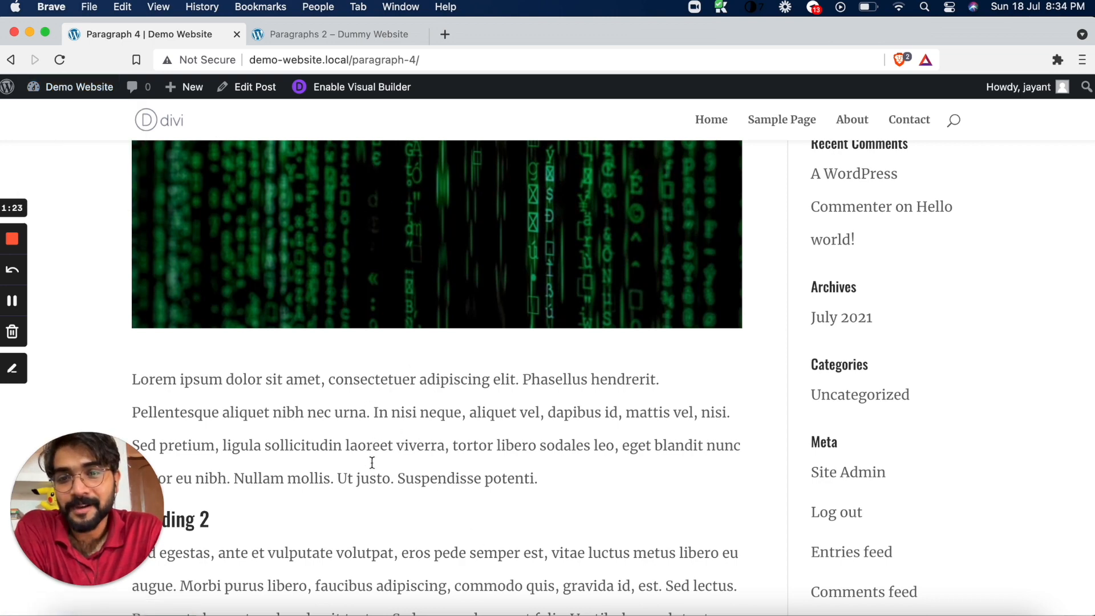
Go to the Demo Website's dashboard and open the Divi Theme Builder
{"action": "mouse_move", "coordinate": [50, 86]}
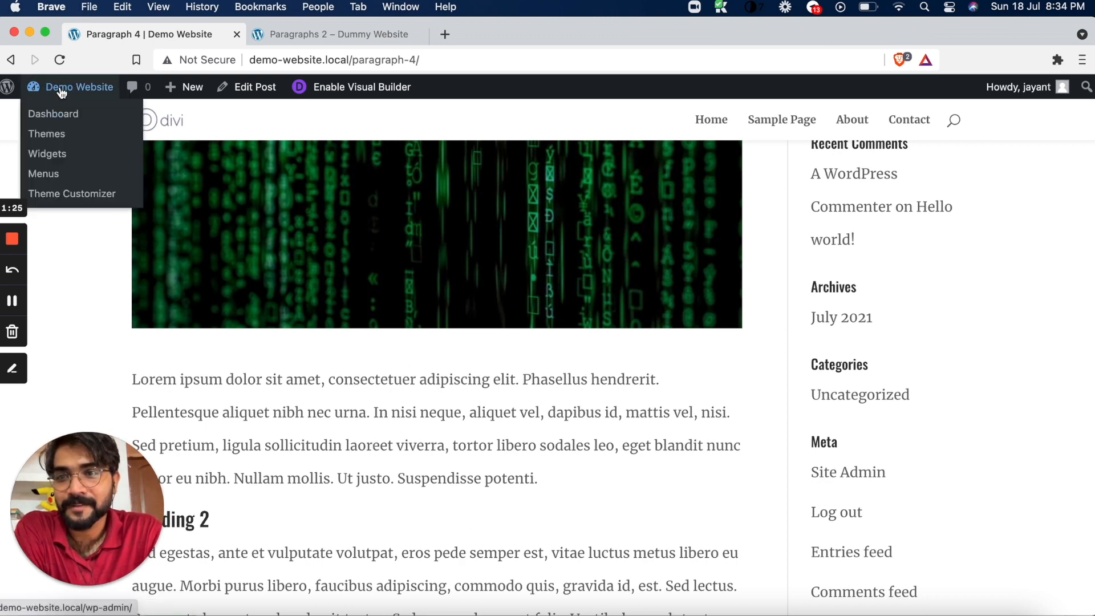
{"action": "left_click", "coordinate": [63, 117]}
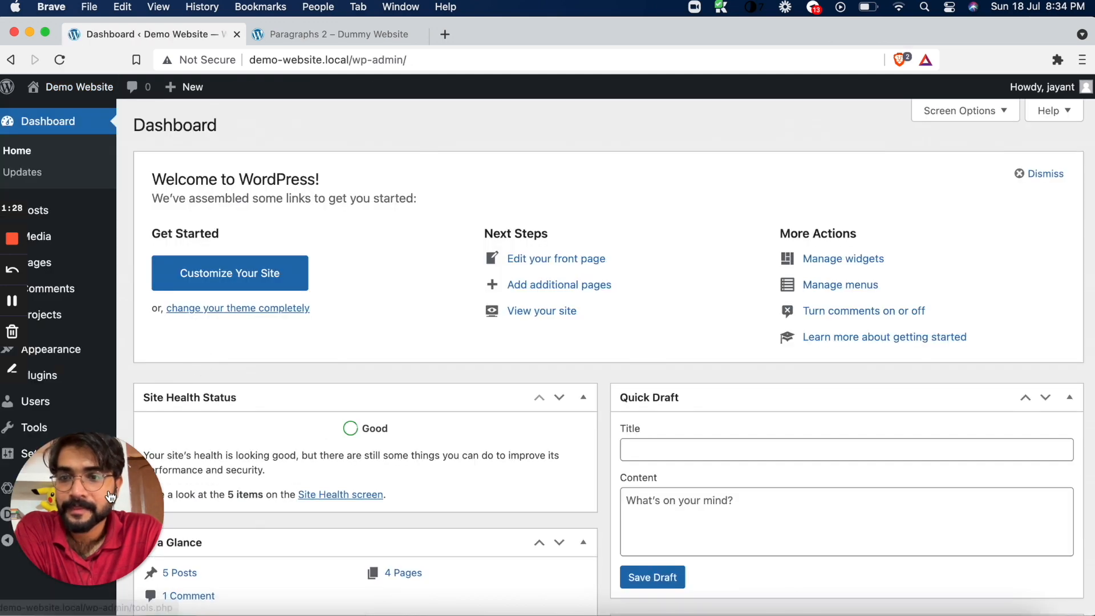
{"action": "left_click_drag", "start_coordinate": [110, 497], "coordinate": [1094, 160]}
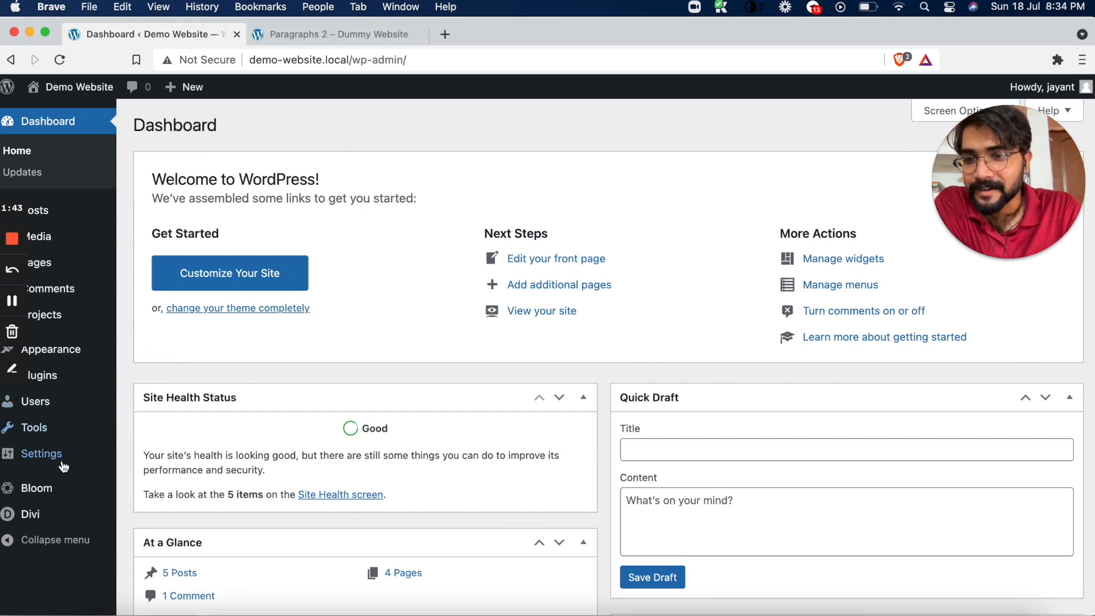
{"action": "mouse_move", "coordinate": [46, 515]}
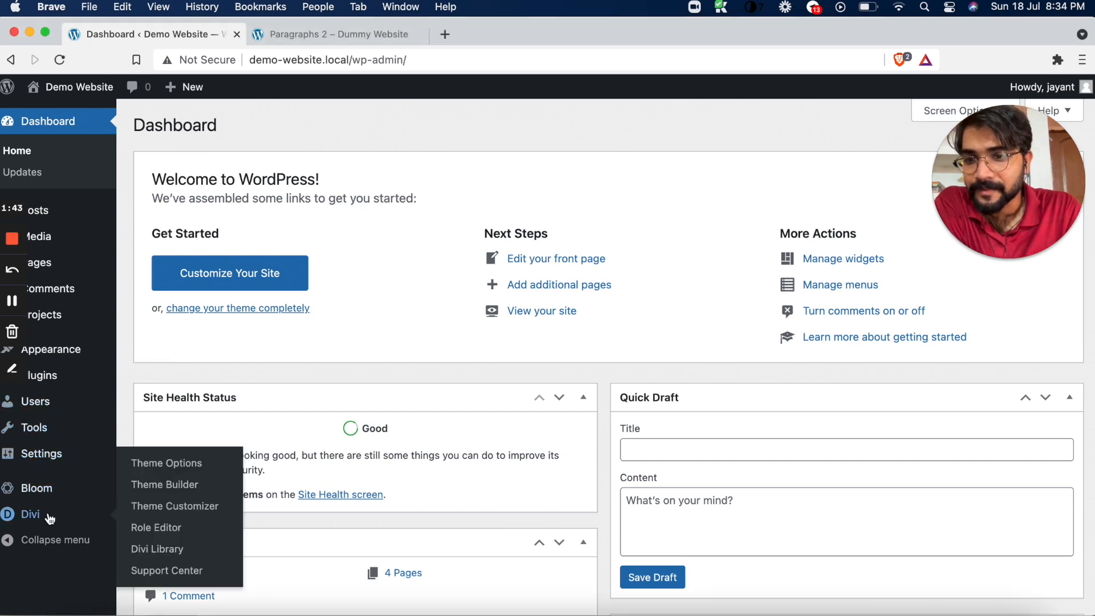
{"action": "left_click", "coordinate": [175, 488]}
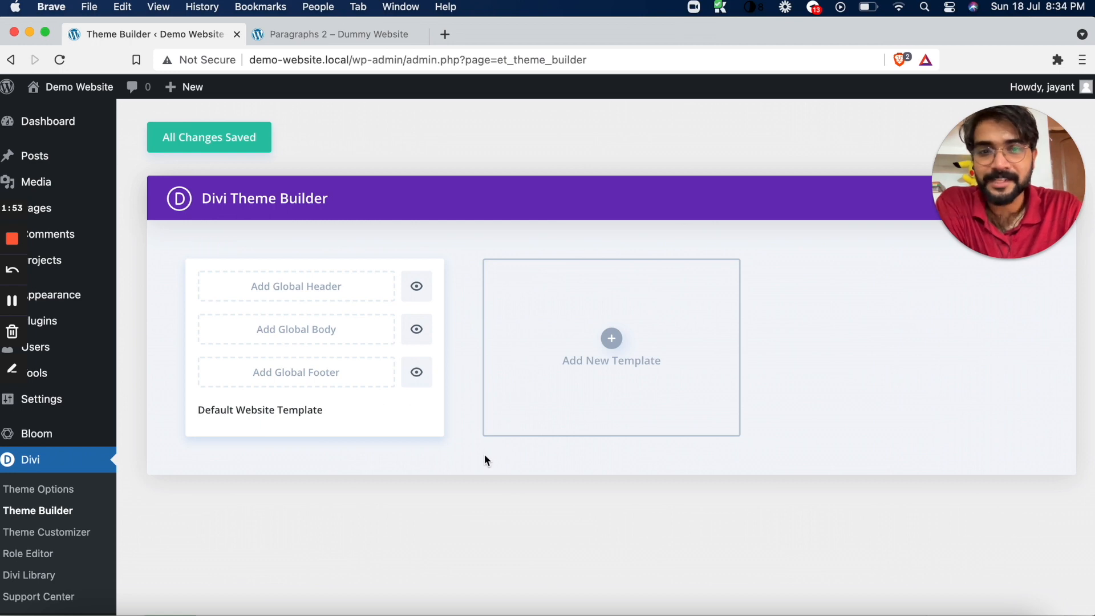
Create a new Theme Builder template assigned to All Posts
{"action": "left_click", "coordinate": [612, 341]}
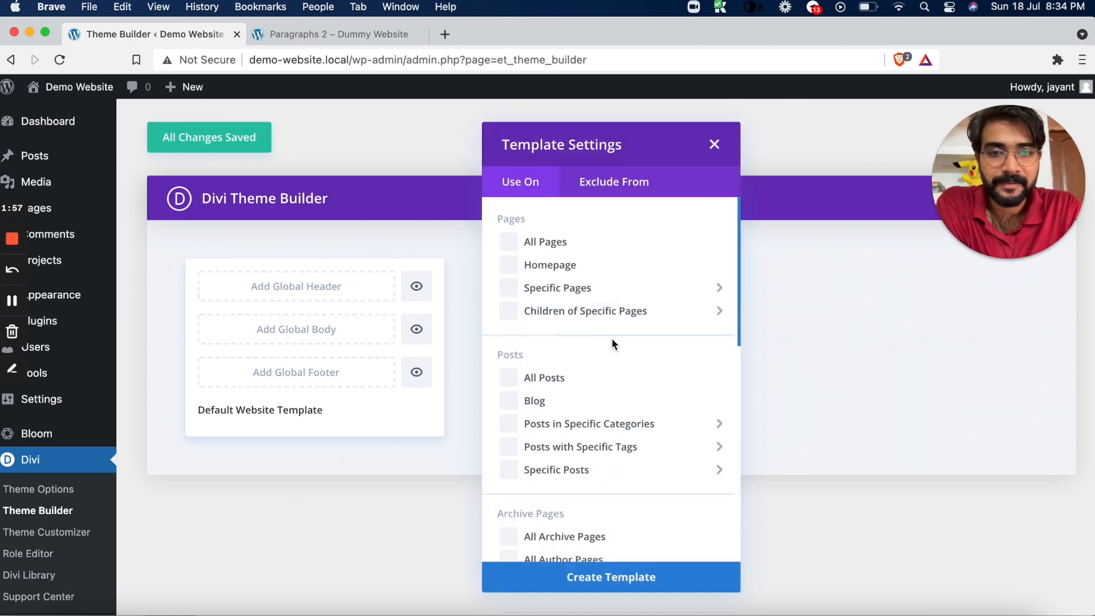
{"action": "left_click", "coordinate": [509, 378]}
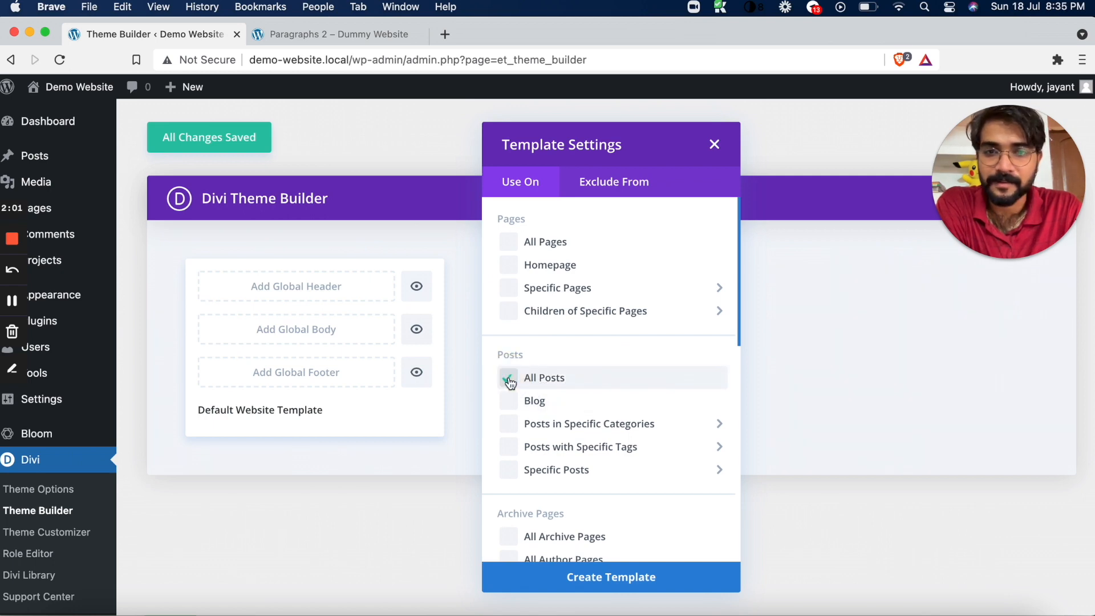
{"action": "scroll", "coordinate": [511, 383], "scroll_direction": "down", "scroll_amount": 5}
{"action": "scroll", "coordinate": [511, 383], "scroll_direction": "up", "scroll_amount": 5}
{"action": "scroll", "coordinate": [510, 383], "scroll_direction": "down", "scroll_amount": 6}
{"action": "scroll", "coordinate": [510, 383], "scroll_direction": "down", "scroll_amount": 8}
{"action": "scroll", "coordinate": [511, 383], "scroll_direction": "up", "scroll_amount": 10}
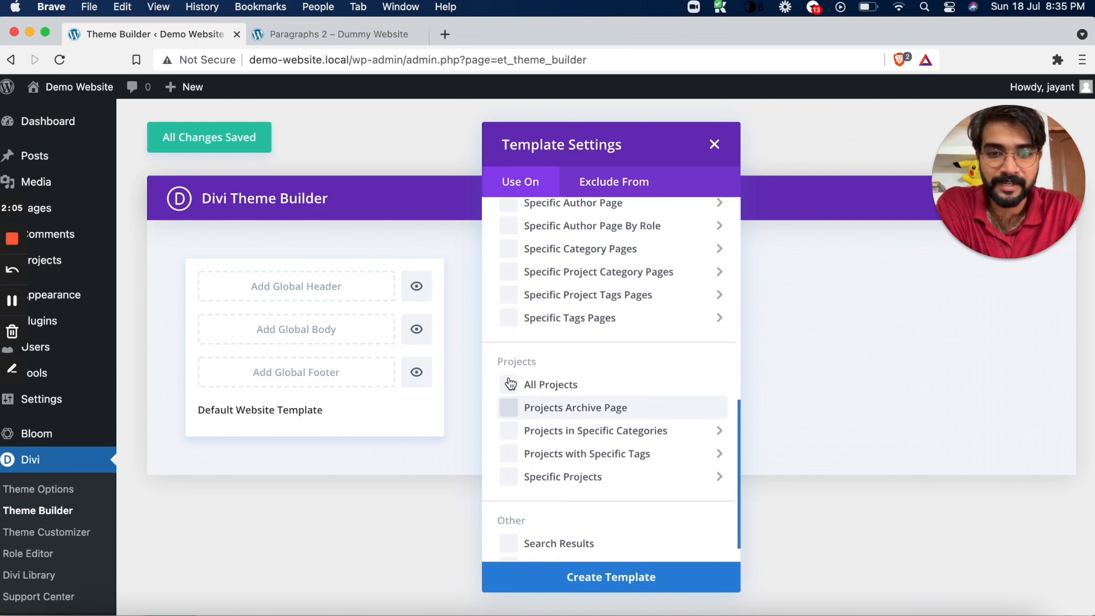
{"action": "scroll", "coordinate": [511, 383], "scroll_direction": "up", "scroll_amount": 3}
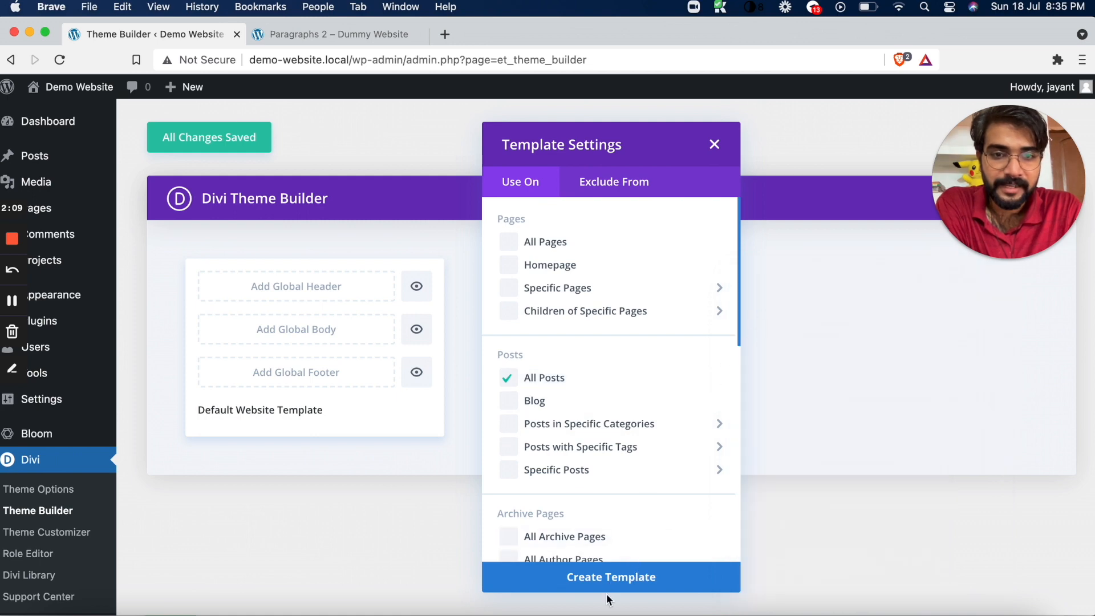
{"action": "left_click", "coordinate": [613, 583]}
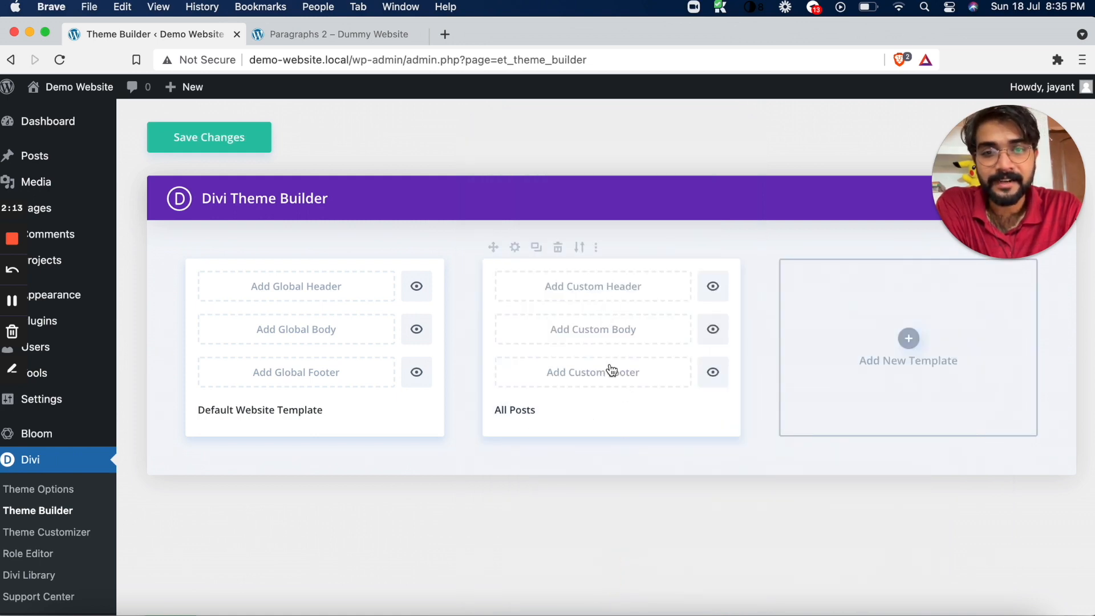
Start a custom body for the All Posts template, building it from scratch
{"action": "left_click", "coordinate": [581, 334]}
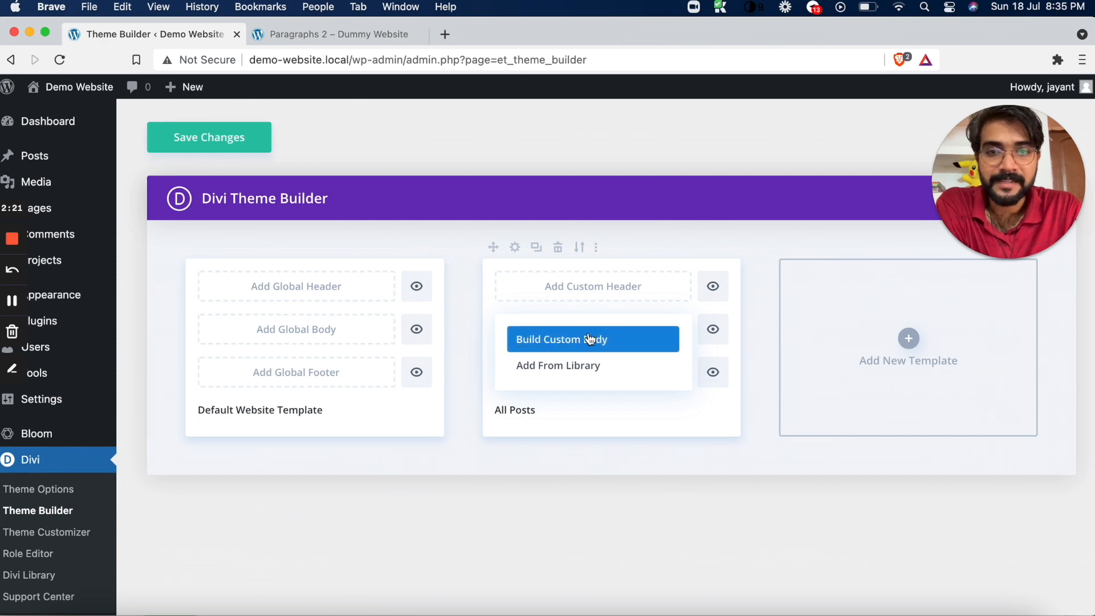
{"action": "left_click", "coordinate": [590, 339]}
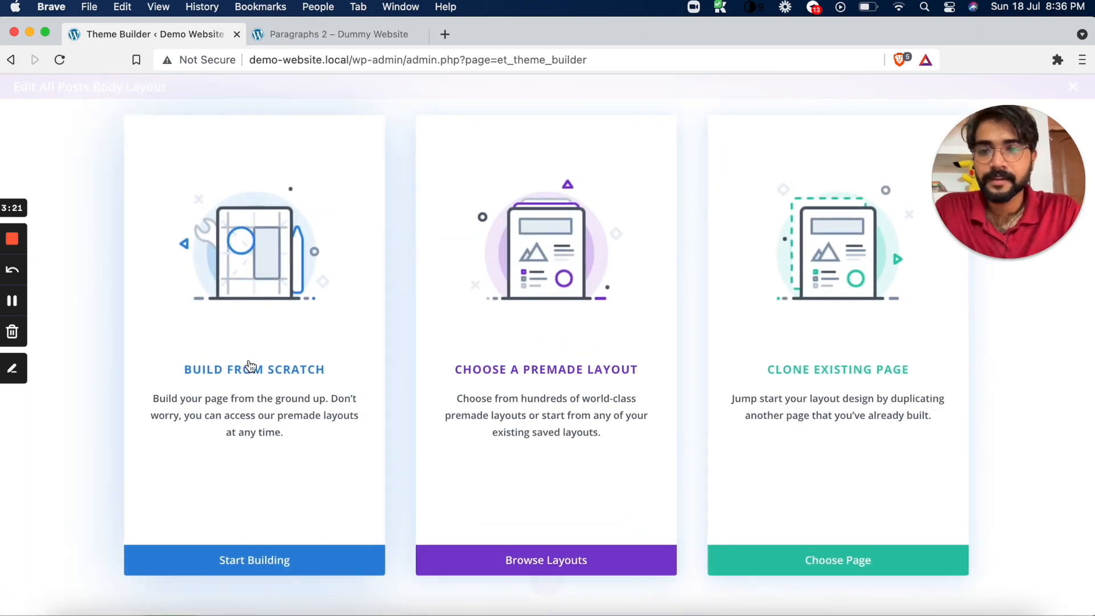
{"action": "left_click", "coordinate": [276, 377]}
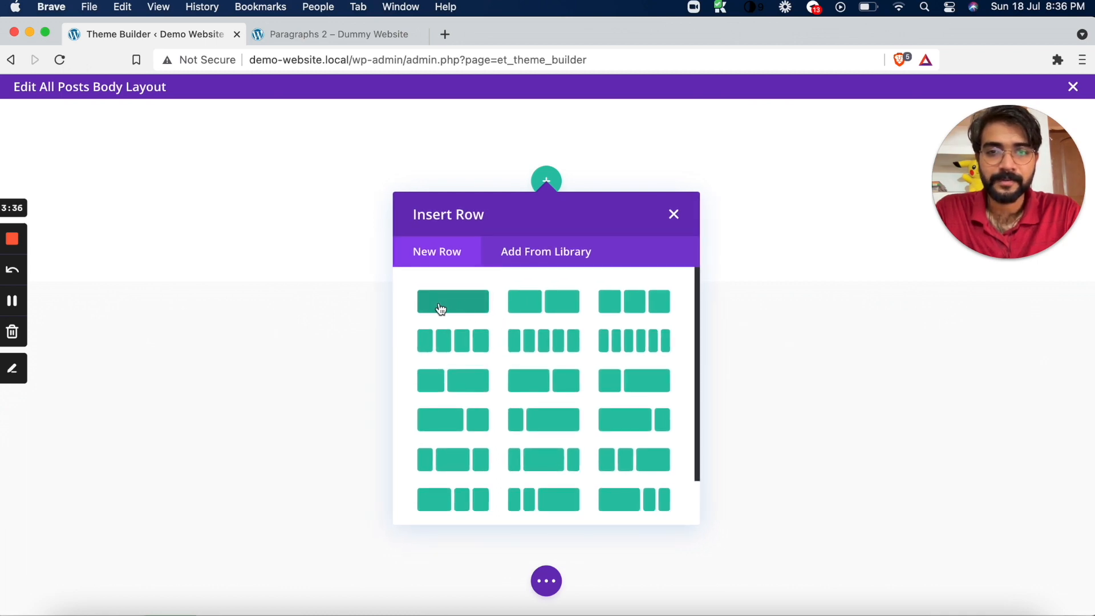
Check the Paragraphs 2 post on Dummy Website as a reference and insert a single-column row in the All Posts body layout
{"action": "left_click", "coordinate": [391, 36]}
{"action": "scroll", "coordinate": [464, 303], "scroll_direction": "up", "scroll_amount": 5}
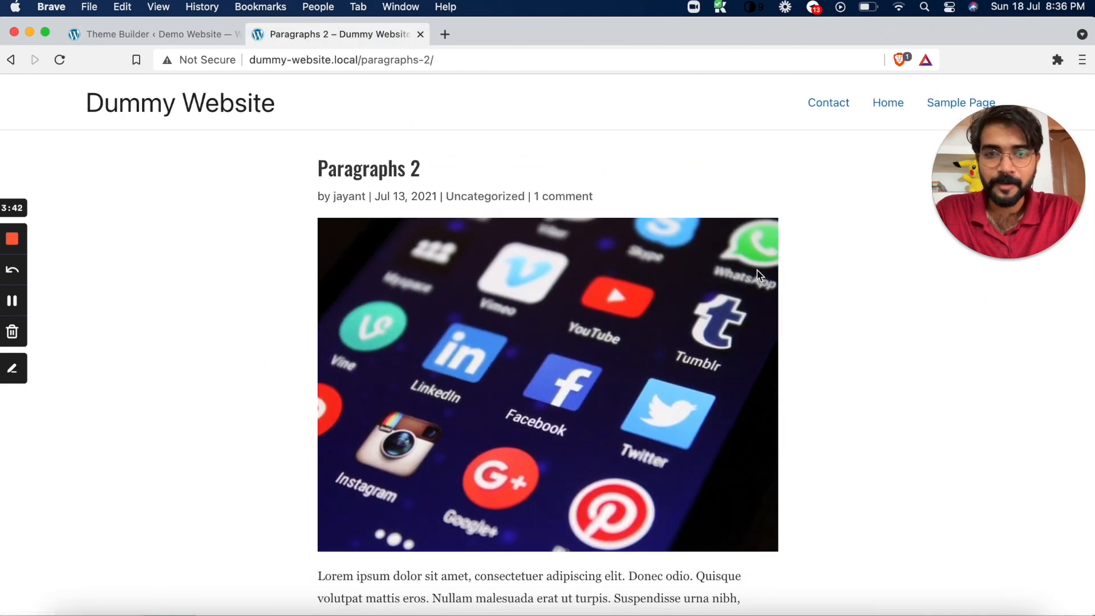
{"action": "left_click", "coordinate": [148, 37]}
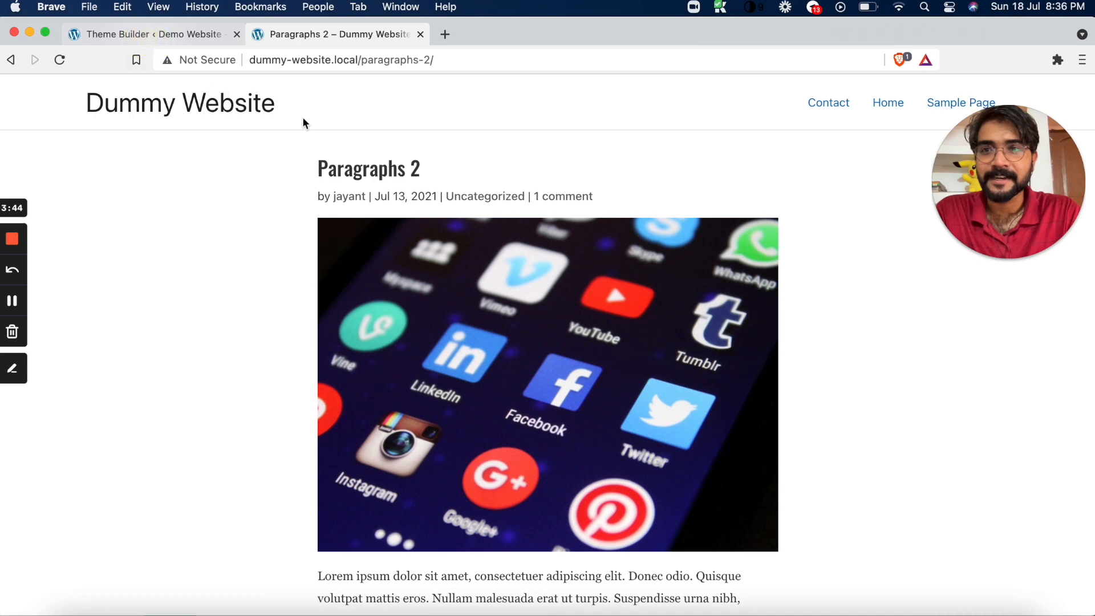
{"action": "left_click", "coordinate": [468, 309]}
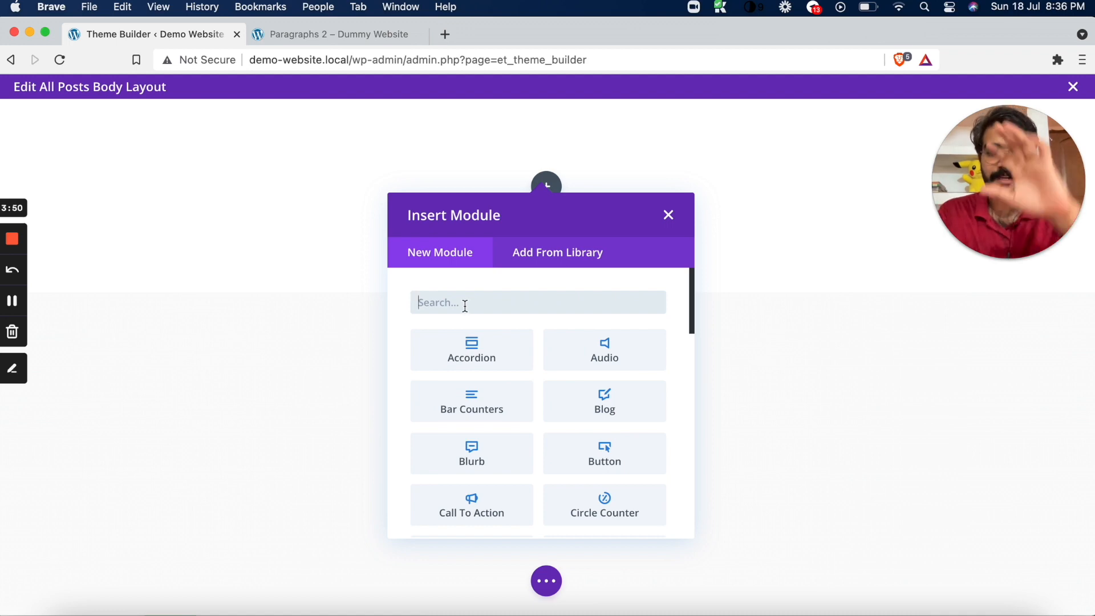
Add a Post Title module to the row and save it with its default settings
{"action": "type", "text": "fea"}
{"action": "key", "text": "BackSpace"}
{"action": "key", "text": "BackSpace"}
{"action": "key", "text": "BackSpace"}
{"action": "type", "text": "tit"}
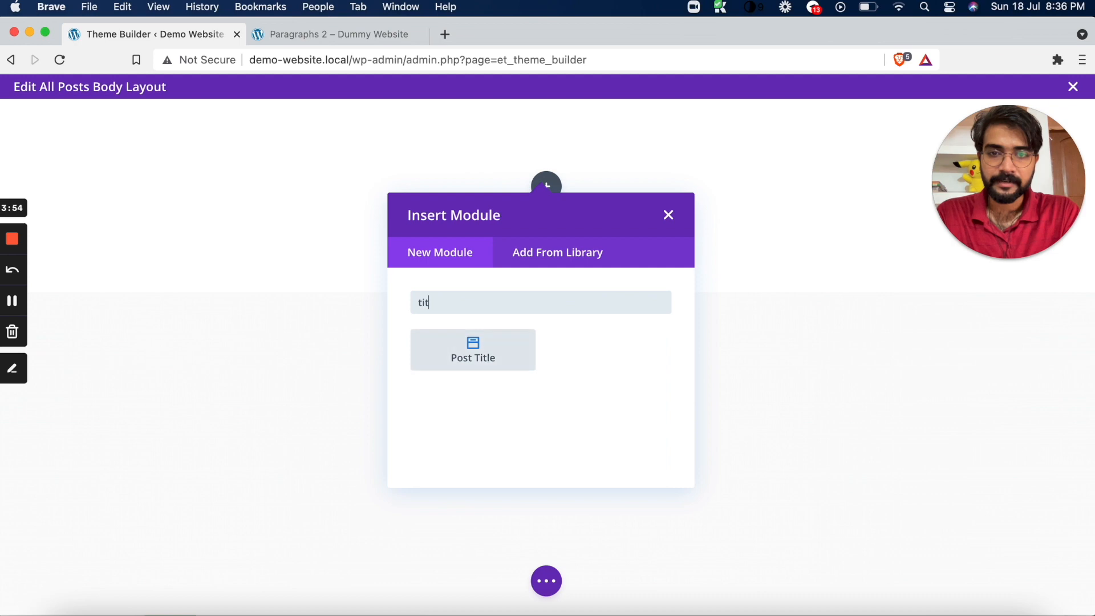
{"action": "left_click", "coordinate": [495, 347]}
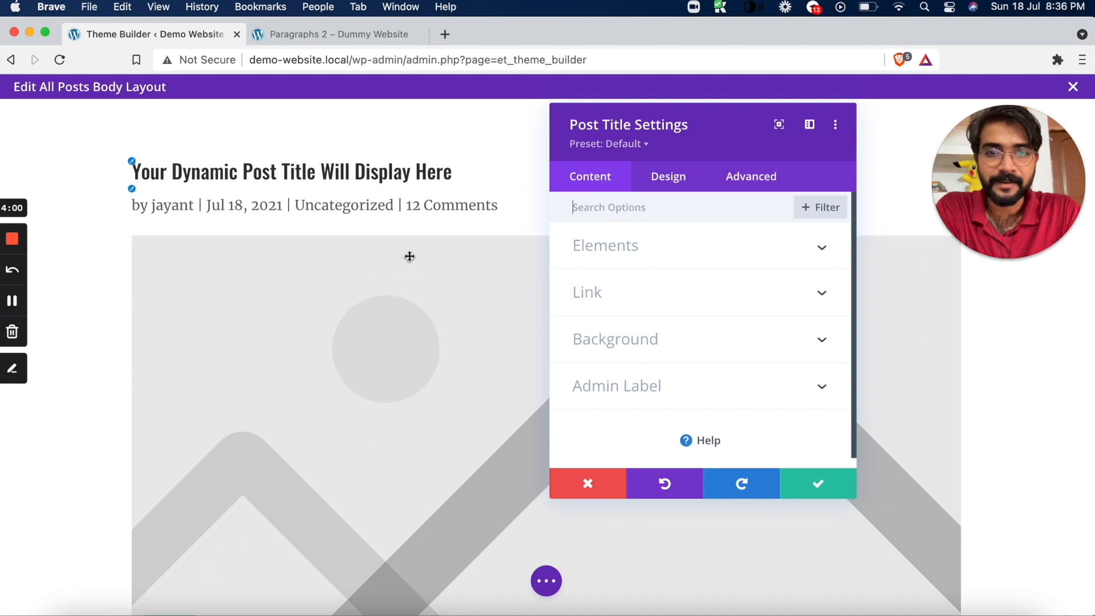
{"action": "scroll", "coordinate": [409, 256], "scroll_direction": "down", "scroll_amount": 4}
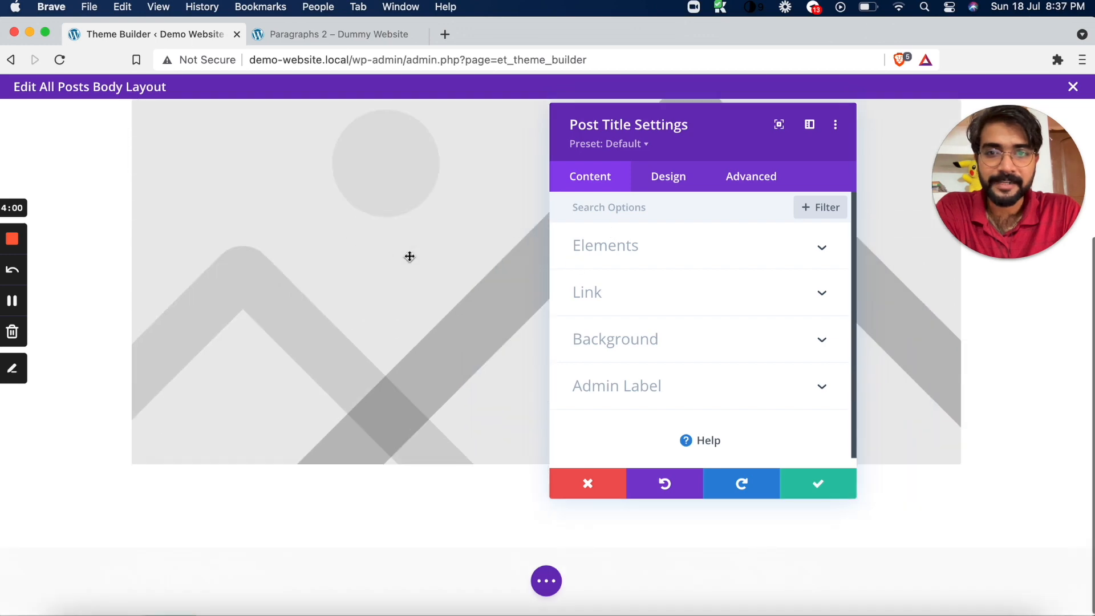
{"action": "left_click", "coordinate": [829, 487]}
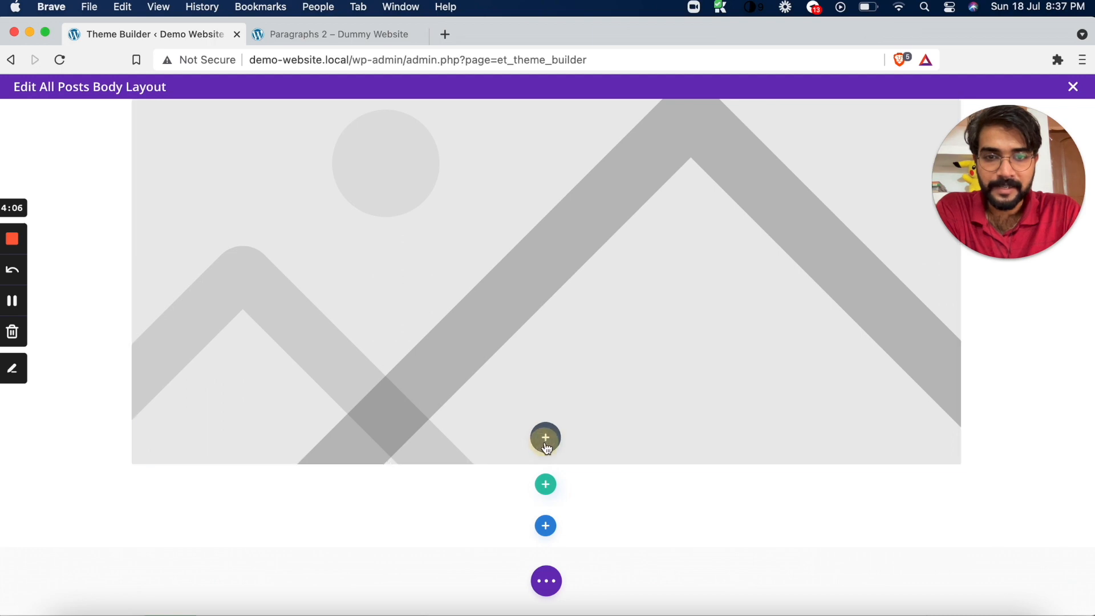
Add a Post Content module below the Post Title module and review the whole body layout
{"action": "left_click", "coordinate": [546, 439]}
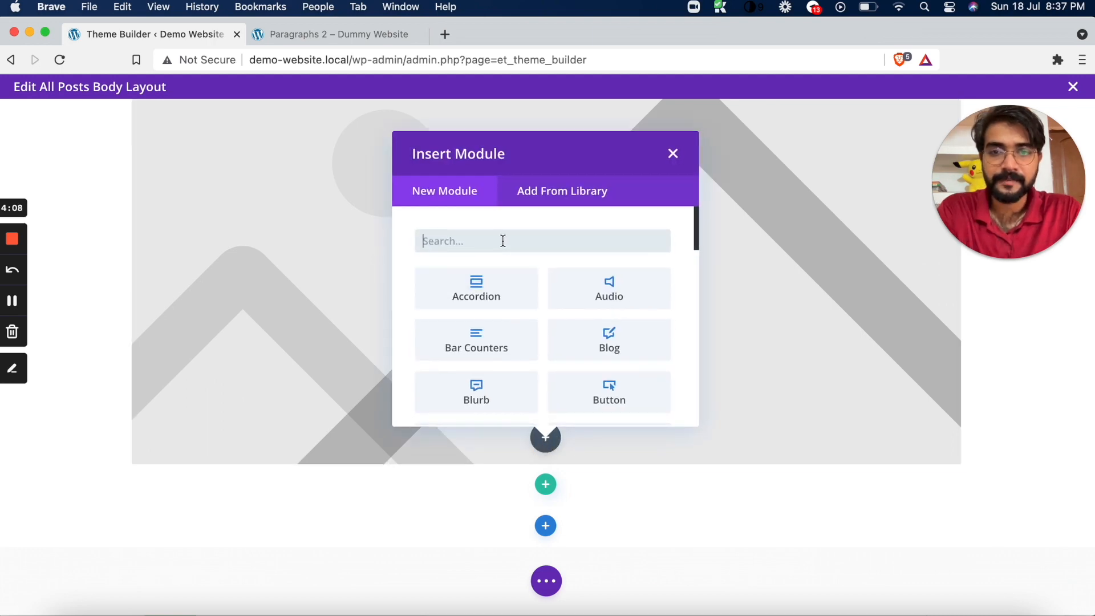
{"action": "type", "text": "po"}
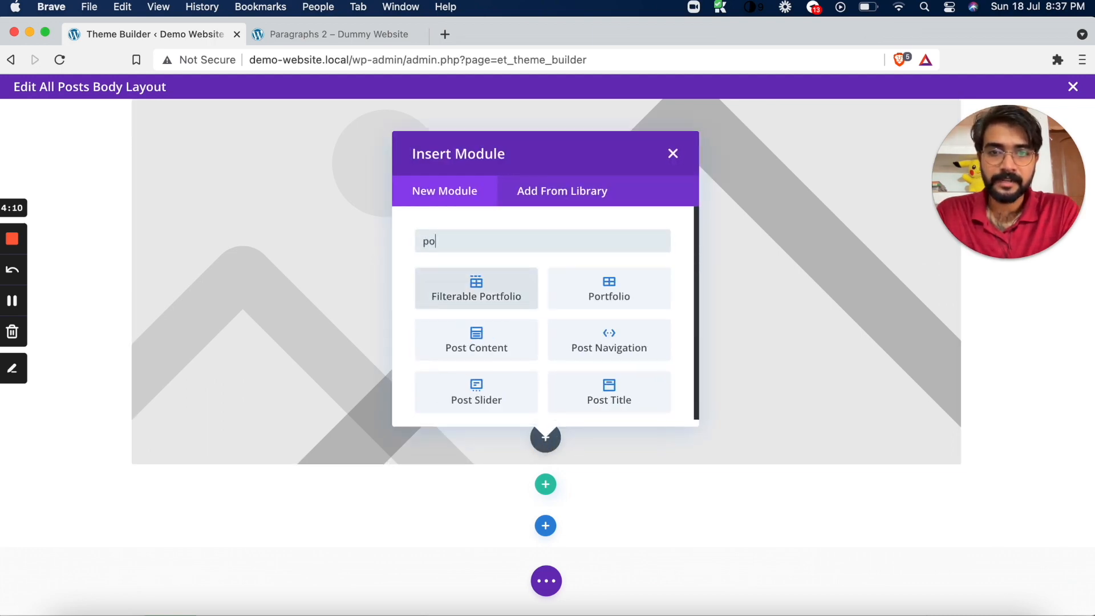
{"action": "left_click", "coordinate": [478, 350]}
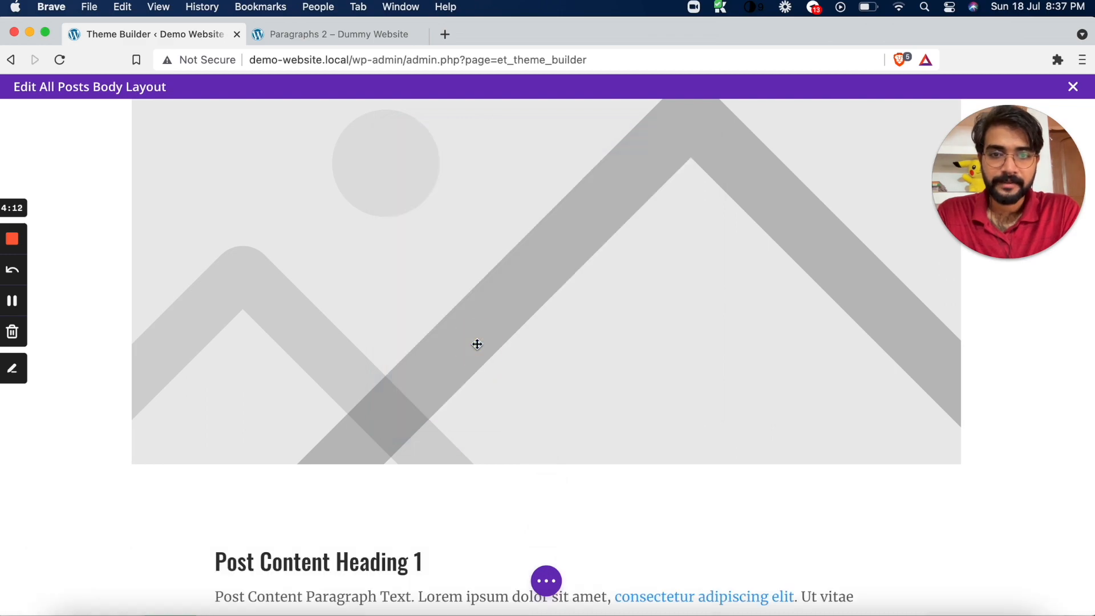
{"action": "scroll", "coordinate": [477, 344], "scroll_direction": "down", "scroll_amount": 10}
{"action": "scroll", "coordinate": [477, 344], "scroll_direction": "down", "scroll_amount": 5}
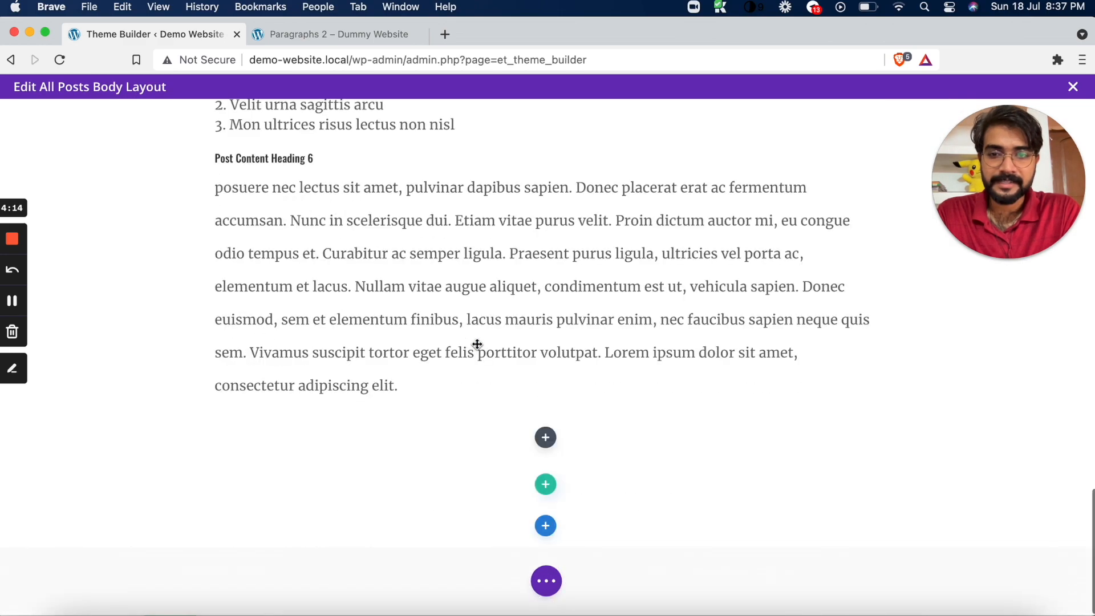
{"action": "scroll", "coordinate": [477, 345], "scroll_direction": "up", "scroll_amount": 15}
{"action": "scroll", "coordinate": [477, 345], "scroll_direction": "up", "scroll_amount": 10}
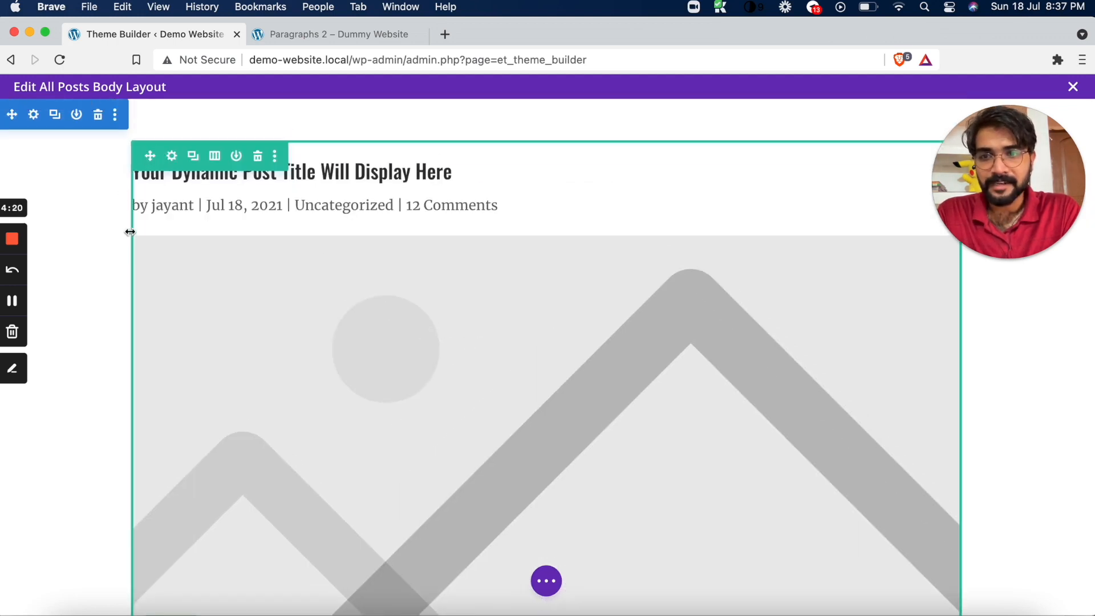
{"action": "scroll", "coordinate": [127, 296], "scroll_direction": "down", "scroll_amount": 10}
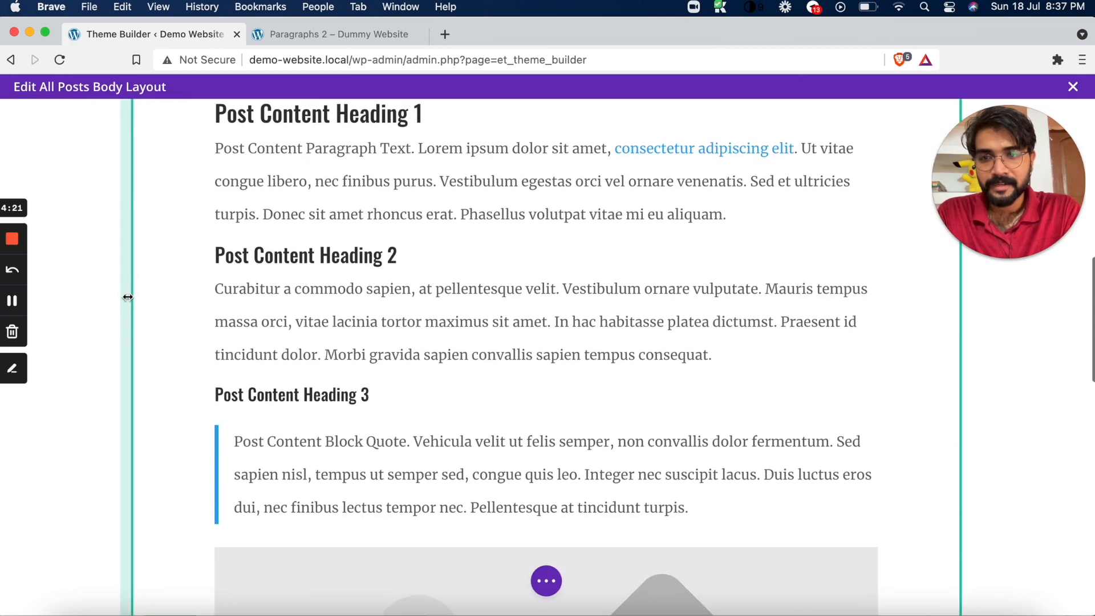
{"action": "scroll", "coordinate": [188, 289], "scroll_direction": "up", "scroll_amount": 6}
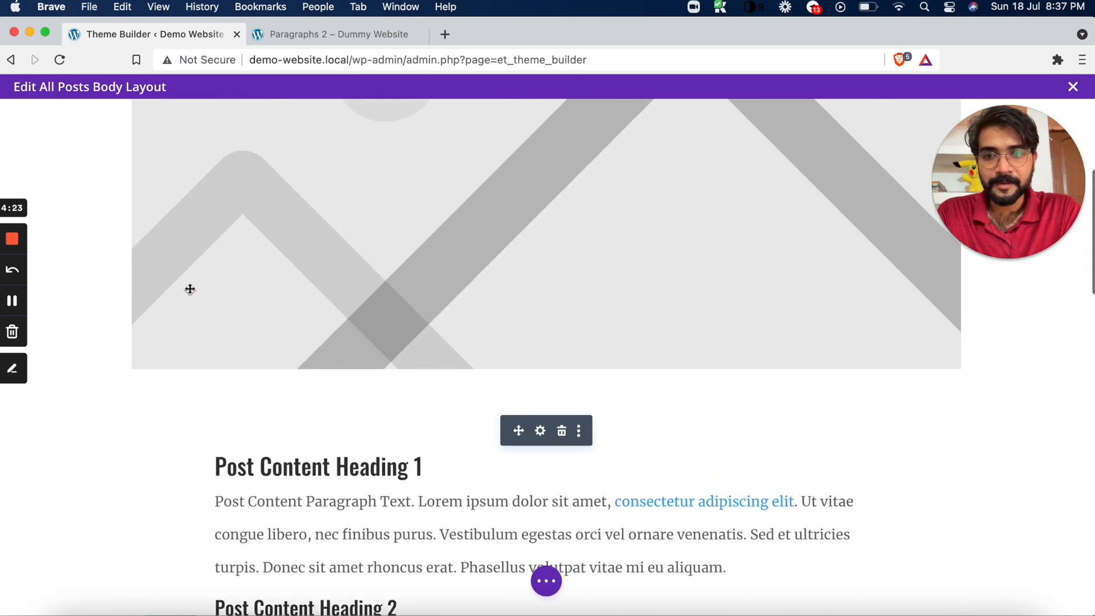
Link the left and right padding in the spacing settings of the row holding the post modules
{"action": "scroll", "coordinate": [190, 289], "scroll_direction": "down", "scroll_amount": 3}
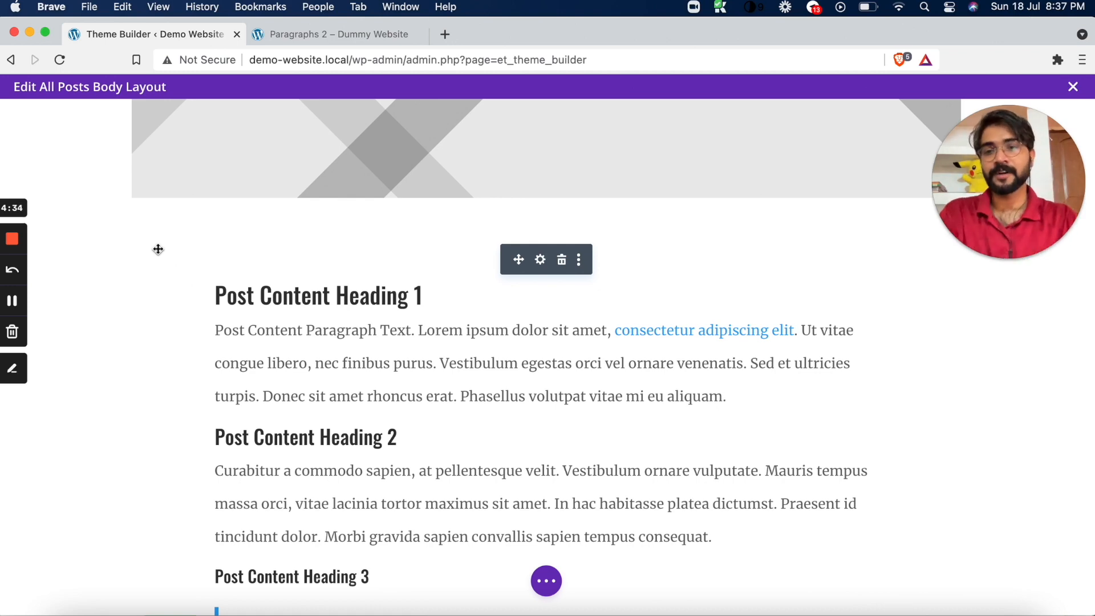
{"action": "scroll", "coordinate": [218, 210], "scroll_direction": "up", "scroll_amount": 10}
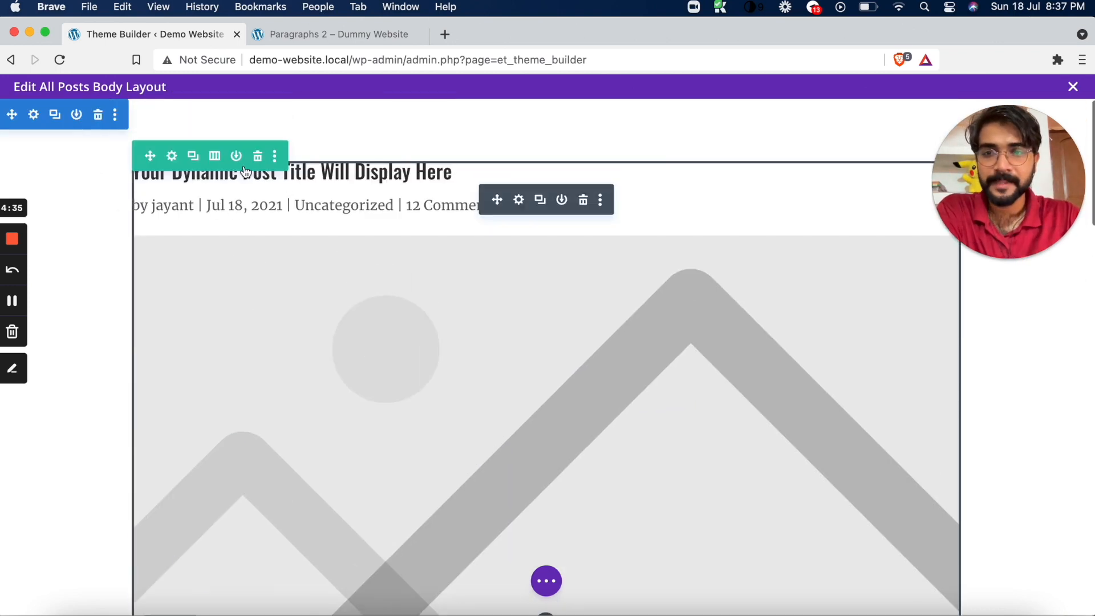
{"action": "left_click", "coordinate": [172, 158]}
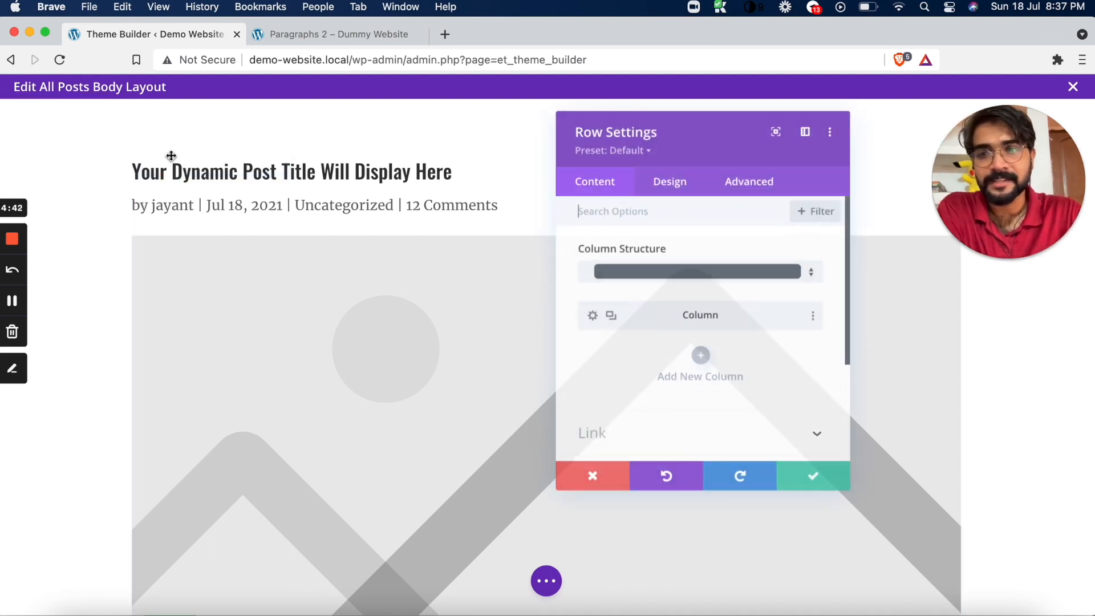
{"action": "left_click", "coordinate": [668, 178]}
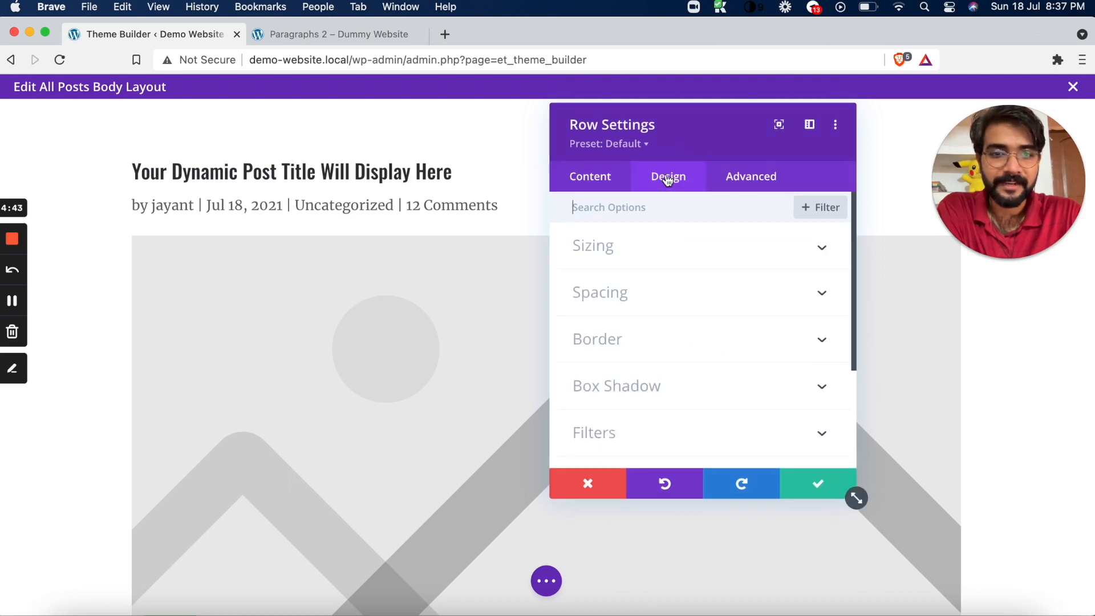
{"action": "left_click", "coordinate": [660, 292]}
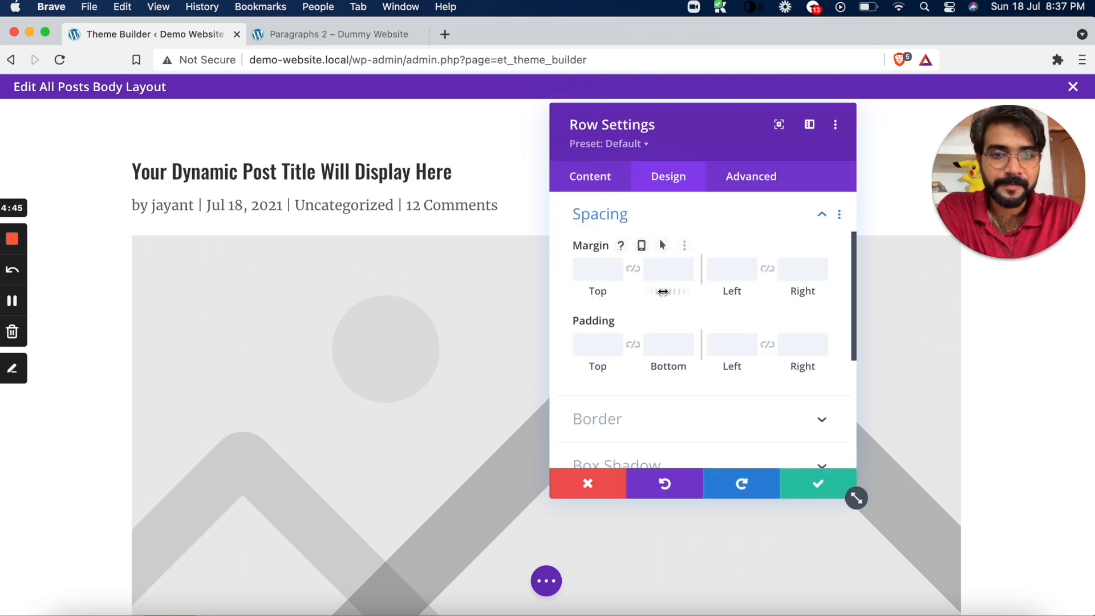
{"action": "left_click", "coordinate": [727, 269]}
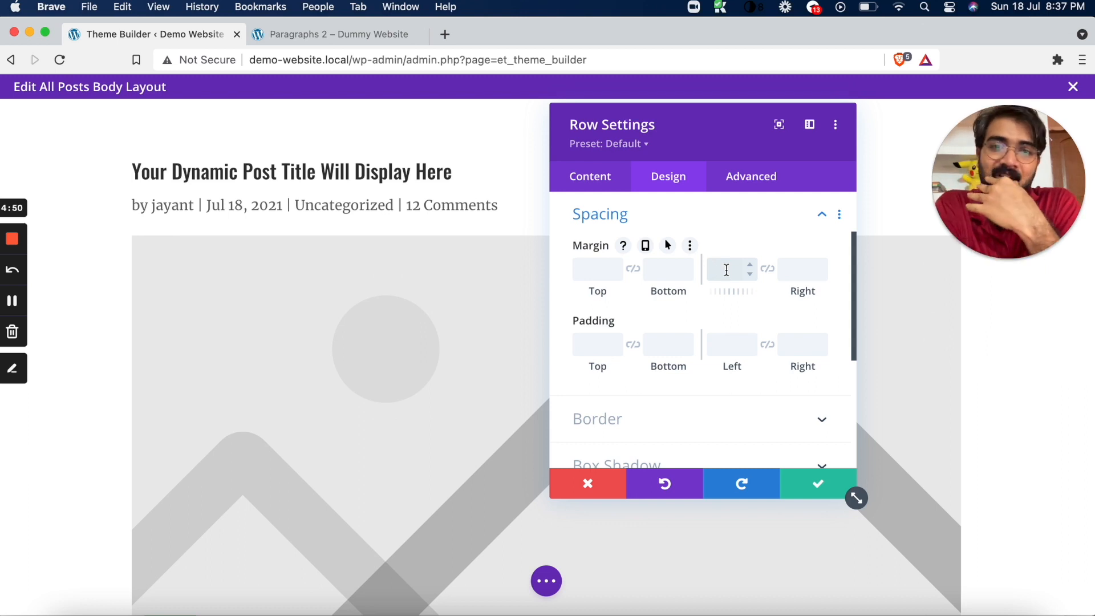
{"action": "left_click", "coordinate": [768, 345]}
Set the row's linked left and right padding to 190px
{"action": "left_click", "coordinate": [718, 348]}
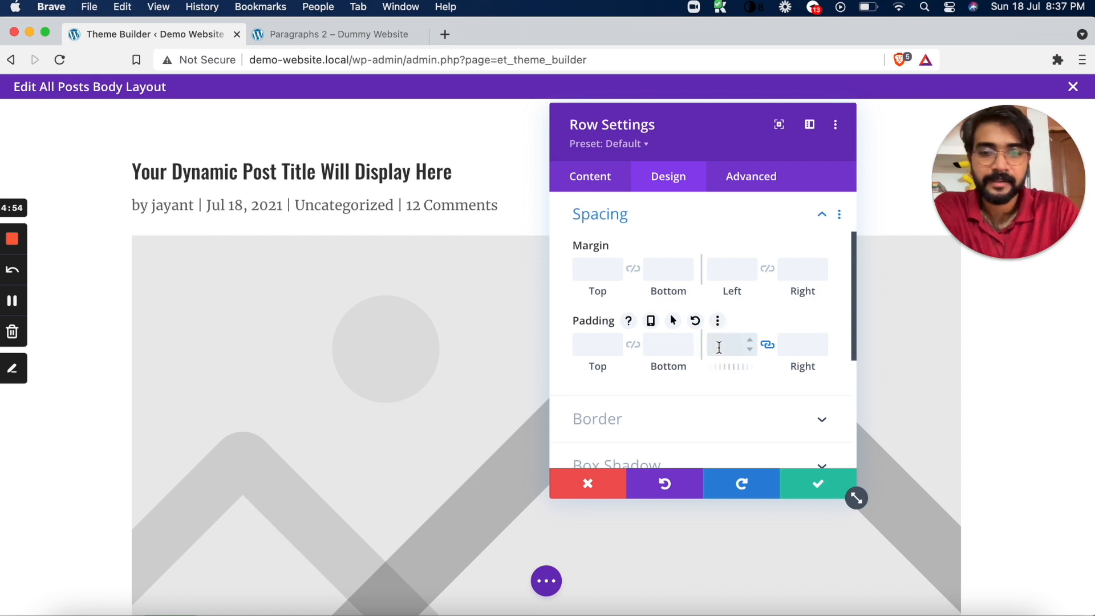
{"action": "type", "text": "19p0"}
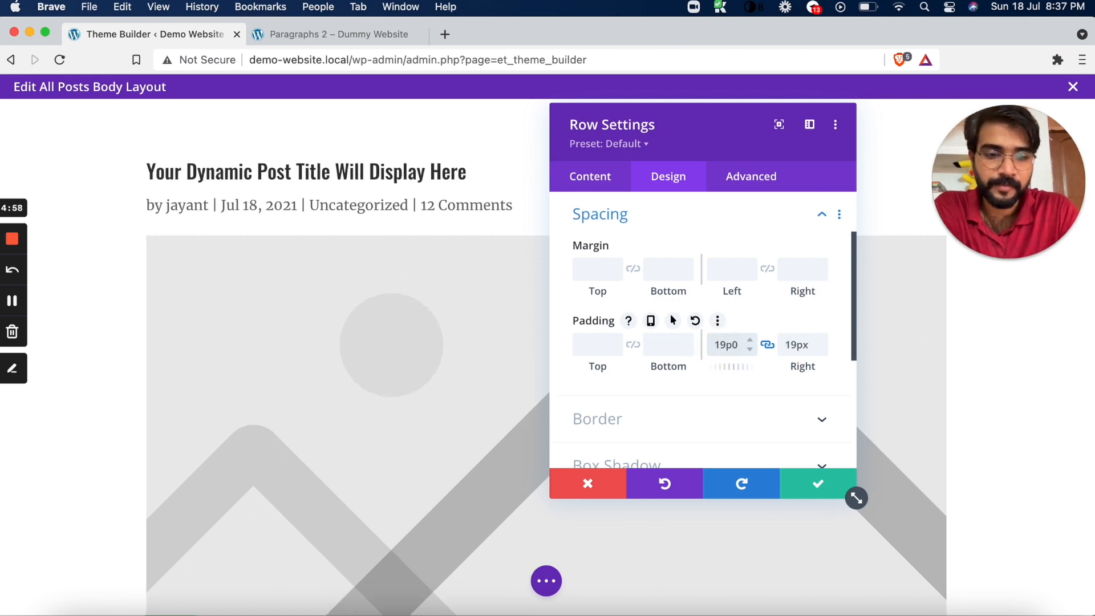
{"action": "type", "text": "0p"}
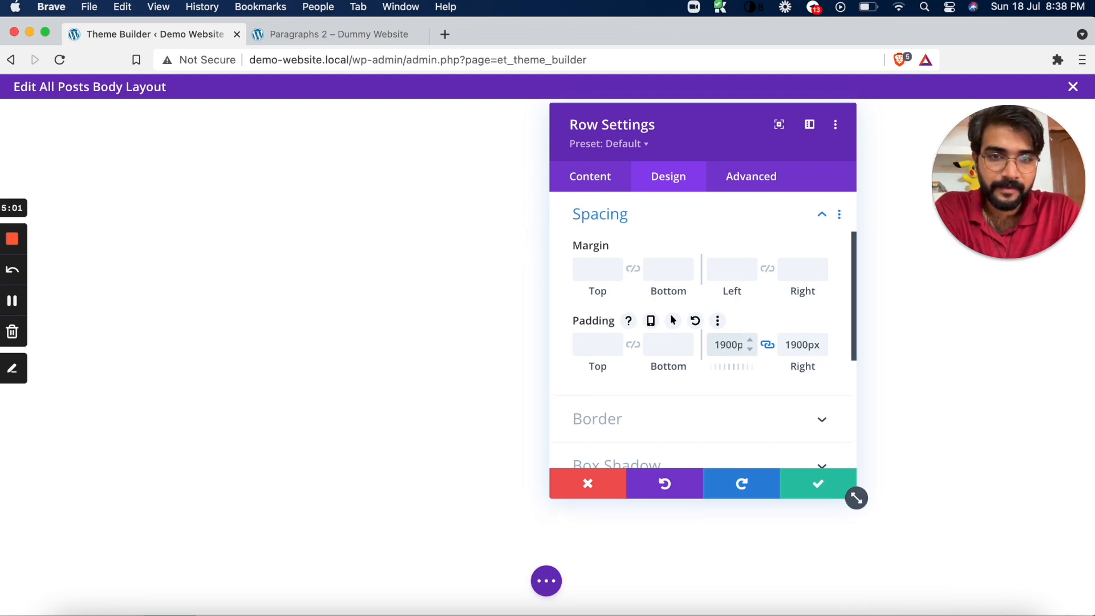
{"action": "left_click", "coordinate": [731, 345]}
{"action": "key", "text": "BackSpace"}
{"action": "type", "text": "x"}
Move the row settings clear of the layout preview and set the linked left and right padding to 150px
{"action": "left_click", "coordinate": [666, 124]}
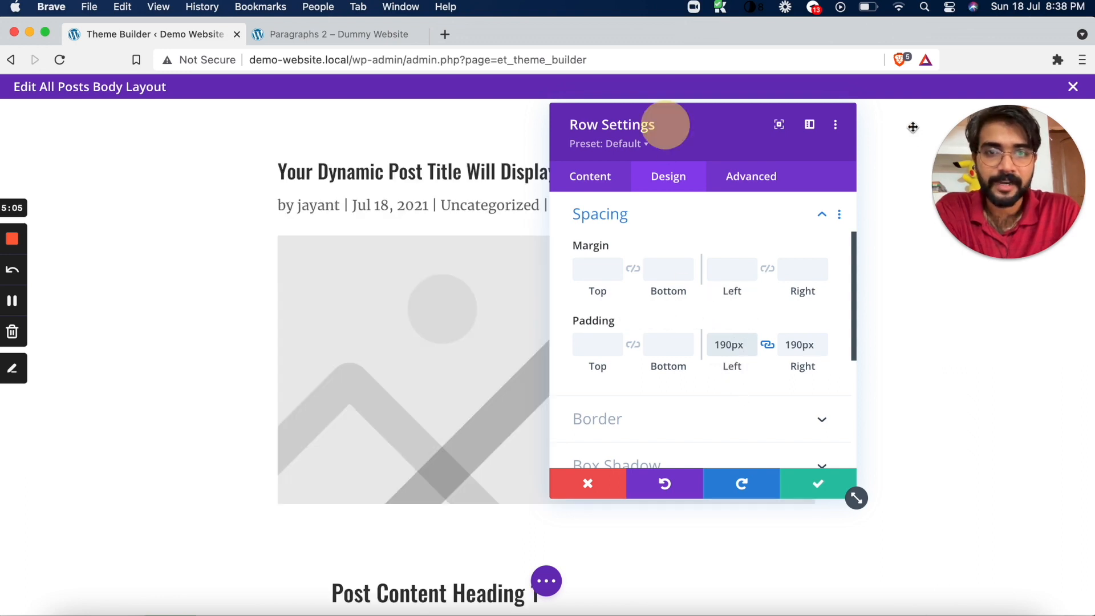
{"action": "left_click_drag", "start_coordinate": [912, 127], "coordinate": [913, 126]}
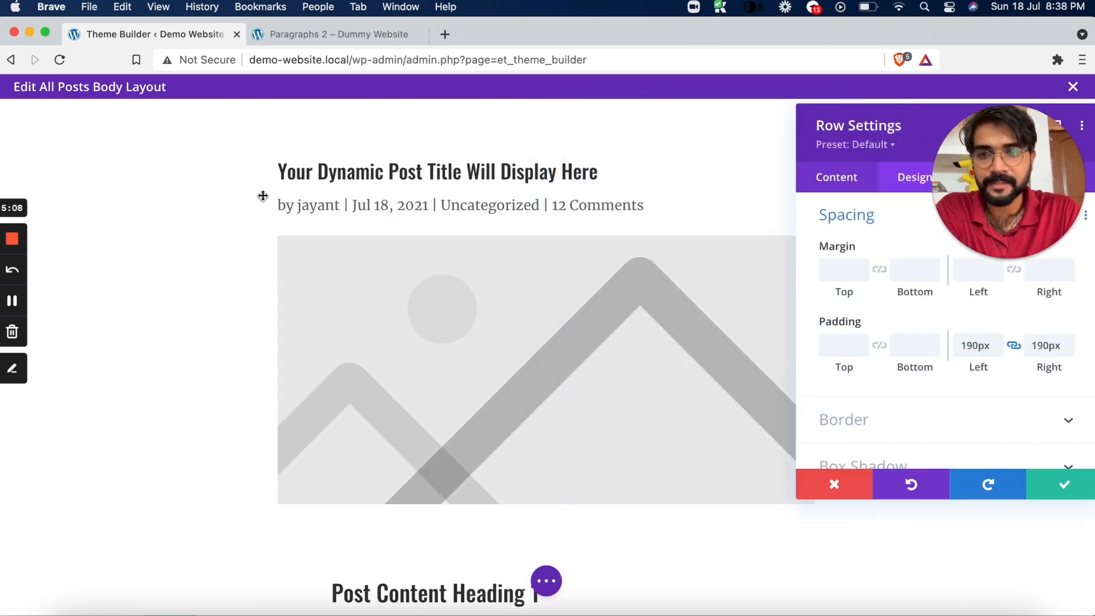
{"action": "left_click_drag", "start_coordinate": [855, 124], "coordinate": [293, 187]}
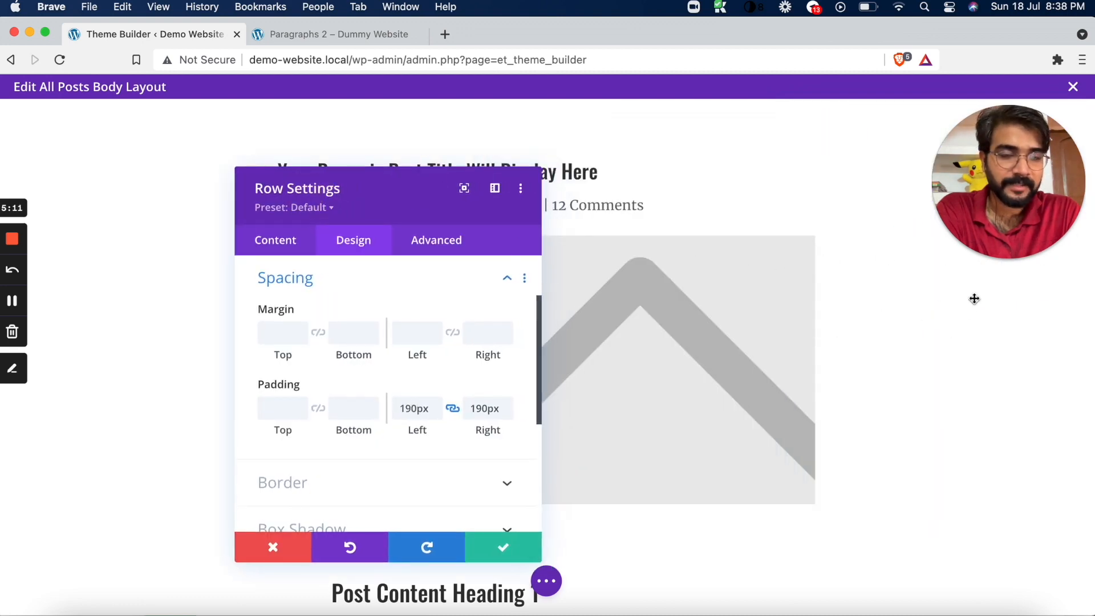
{"action": "left_click_drag", "start_coordinate": [408, 194], "coordinate": [264, 137]}
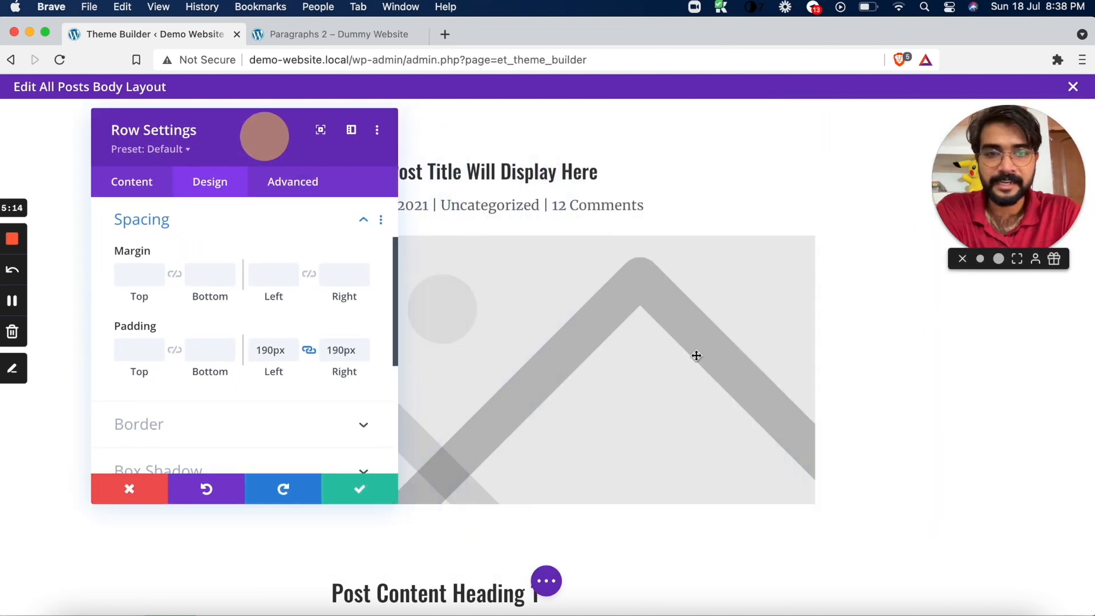
{"action": "scroll", "coordinate": [697, 355], "scroll_direction": "down", "scroll_amount": 10}
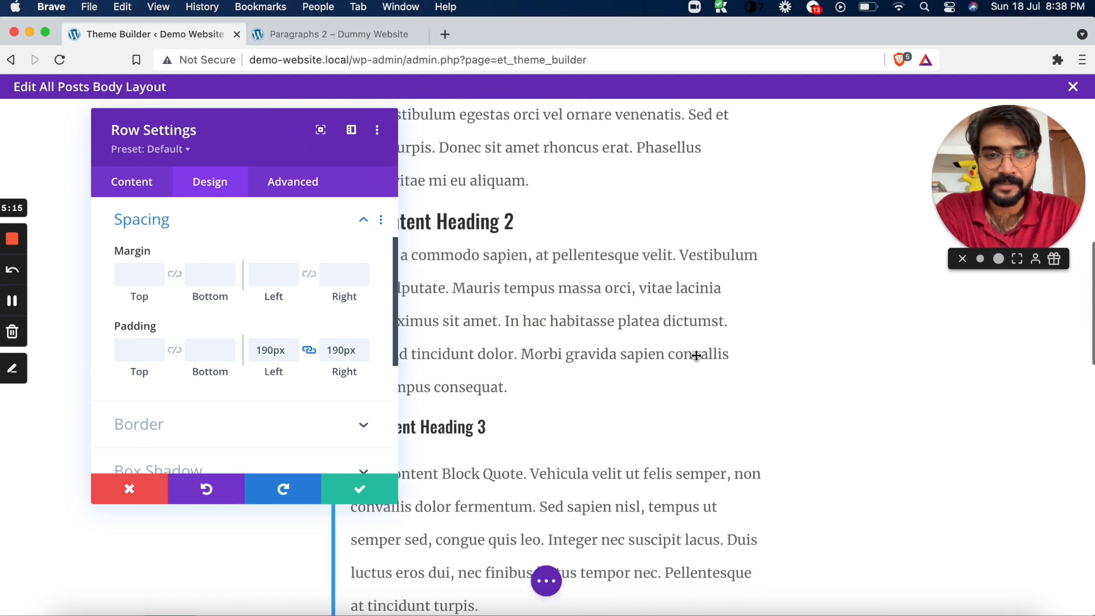
{"action": "left_click", "coordinate": [266, 351]}
{"action": "key", "text": "BackSpace"}
{"action": "type", "text": "5"}
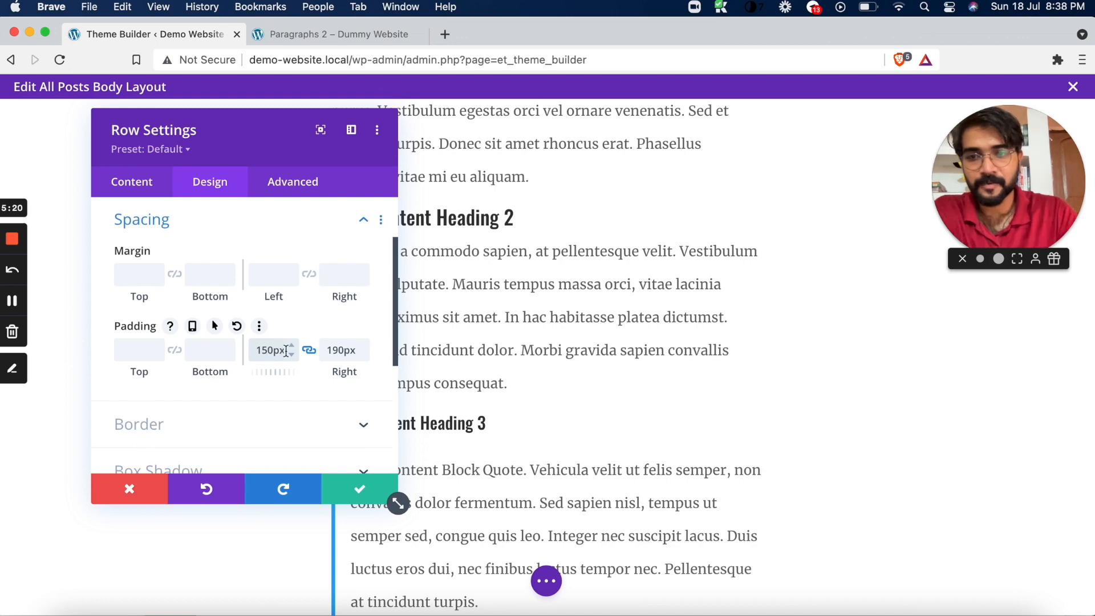
{"action": "scroll", "coordinate": [501, 383], "scroll_direction": "up", "scroll_amount": 4}
{"action": "scroll", "coordinate": [503, 385], "scroll_direction": "down", "scroll_amount": 10}
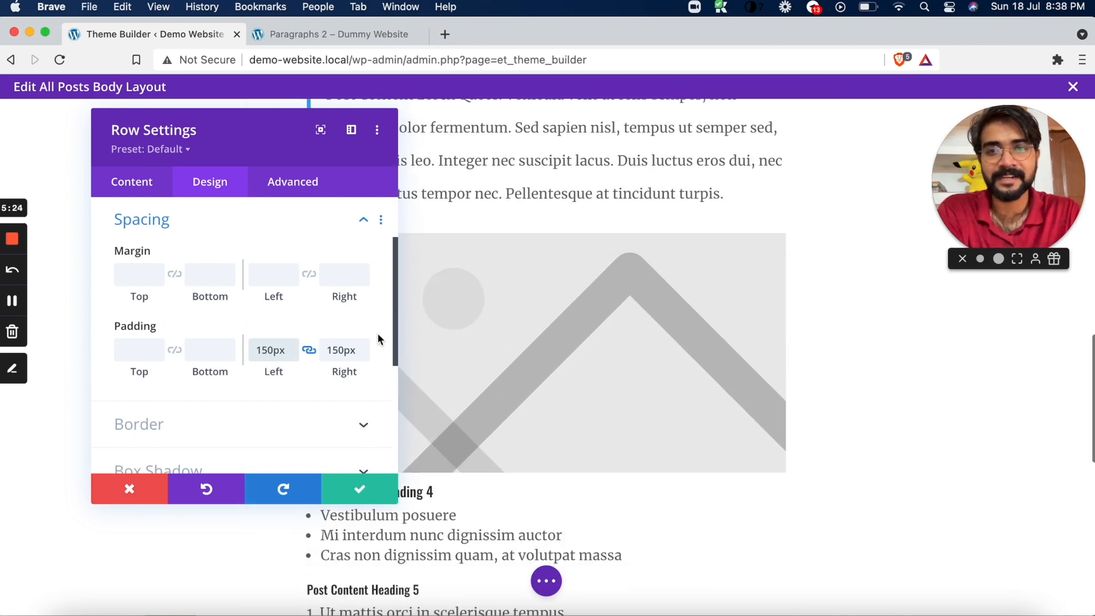
Look over the row's remaining spacing and design options and save the row settings
{"action": "left_click_drag", "start_coordinate": [243, 149], "coordinate": [188, 158]}
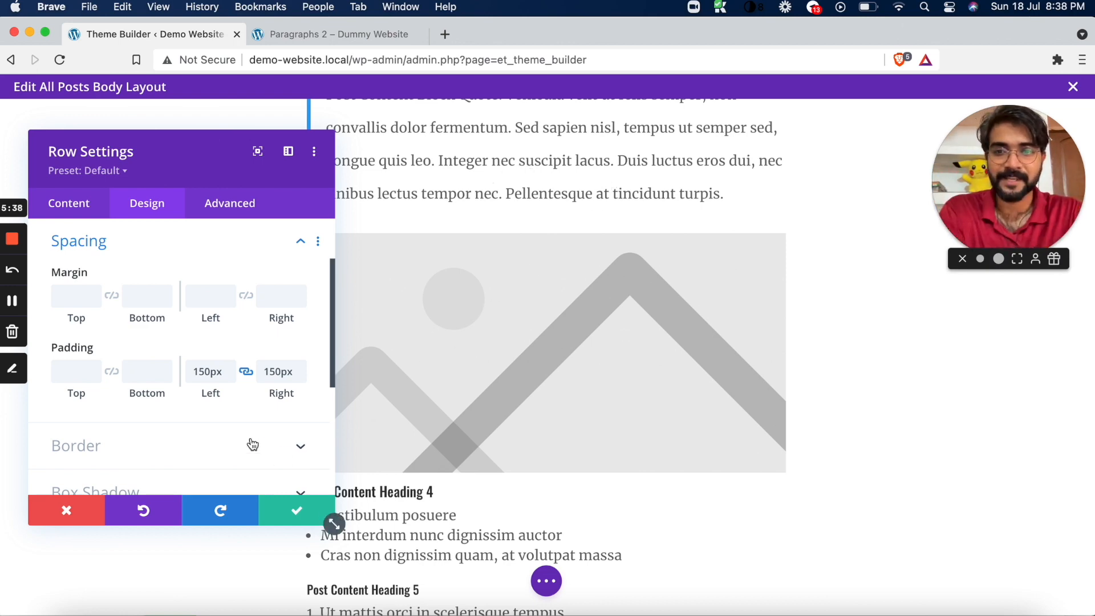
{"action": "scroll", "coordinate": [207, 412], "scroll_direction": "down", "scroll_amount": 5}
{"action": "scroll", "coordinate": [206, 412], "scroll_direction": "up", "scroll_amount": 8}
{"action": "scroll", "coordinate": [207, 412], "scroll_direction": "down", "scroll_amount": 5}
{"action": "scroll", "coordinate": [206, 412], "scroll_direction": "down", "scroll_amount": 5}
{"action": "scroll", "coordinate": [207, 412], "scroll_direction": "up", "scroll_amount": 6}
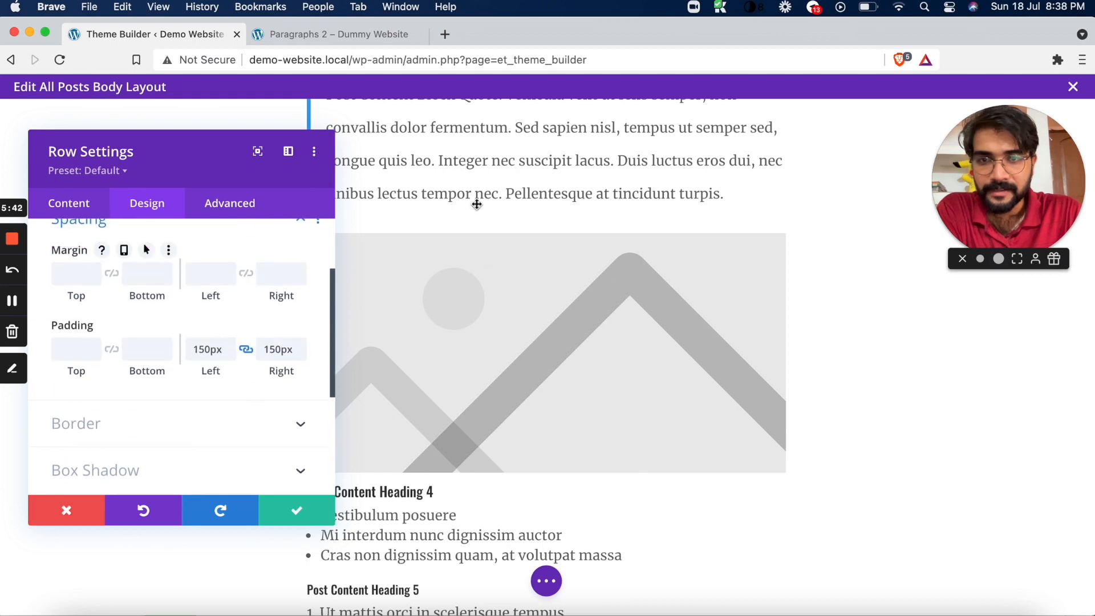
{"action": "left_click", "coordinate": [298, 513]}
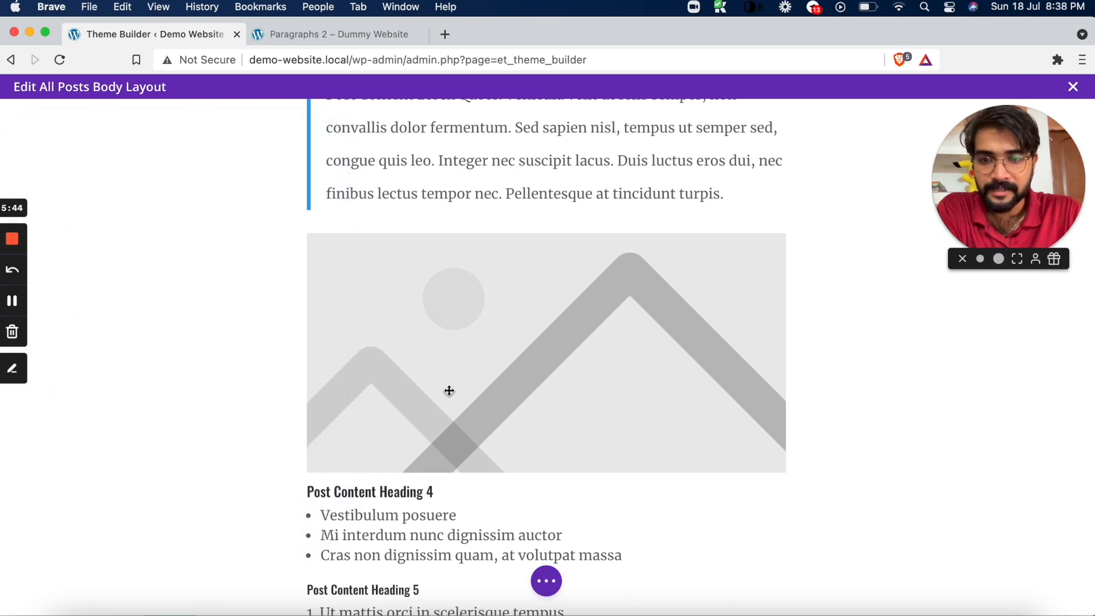
Set the Post Content module's image rounded corners to 20px on all four corners and check the sample image
{"action": "scroll", "coordinate": [467, 379], "scroll_direction": "up", "scroll_amount": 15}
{"action": "scroll", "coordinate": [467, 378], "scroll_direction": "down", "scroll_amount": 1}
{"action": "left_click", "coordinate": [540, 496]}
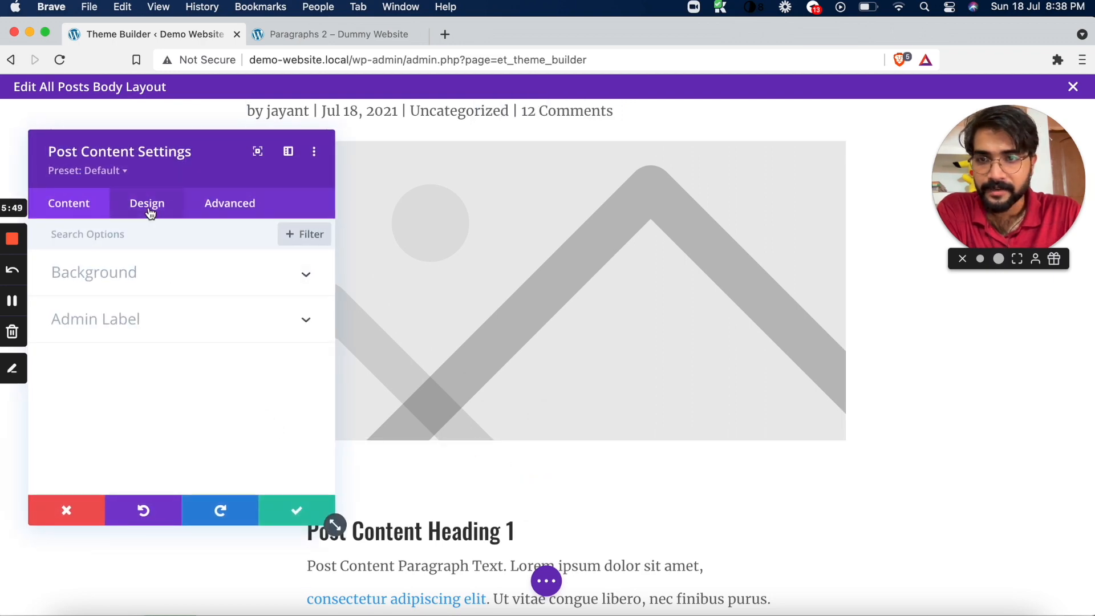
{"action": "left_click", "coordinate": [150, 213]}
{"action": "left_click", "coordinate": [155, 278]}
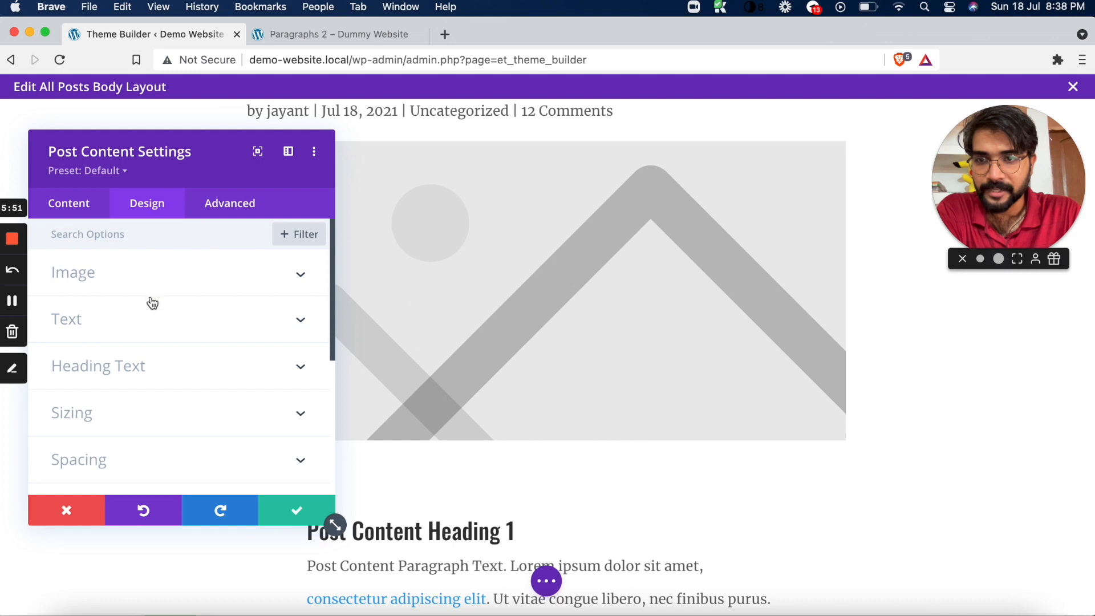
{"action": "left_click", "coordinate": [89, 342]}
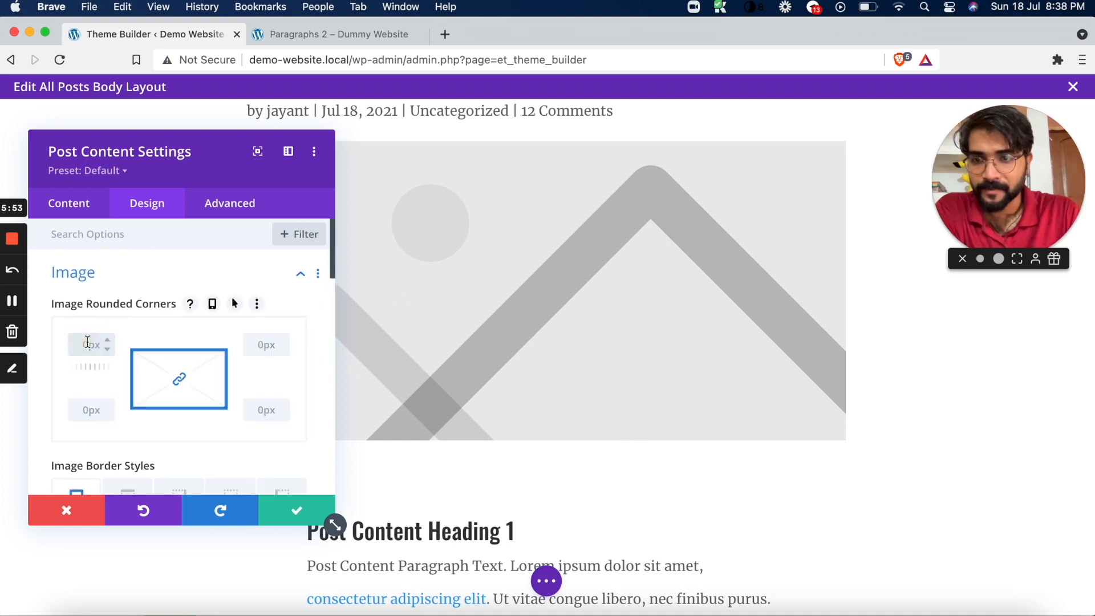
{"action": "type", "text": "29px"}
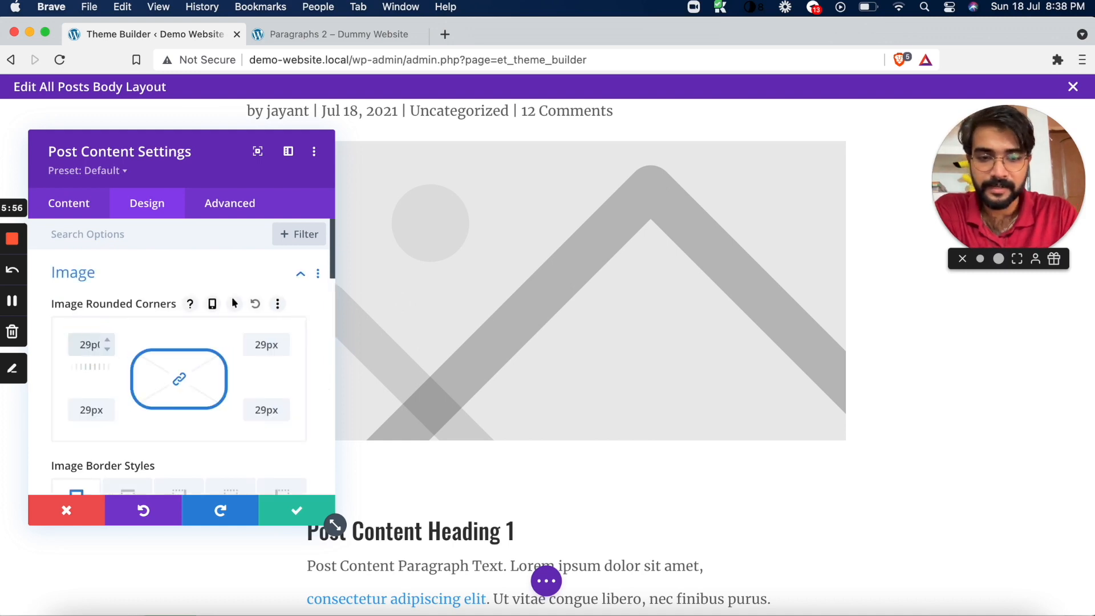
{"action": "key", "text": "BackSpace"}
{"action": "key", "text": "BackSpace"}
{"action": "key", "text": "BackSpace"}
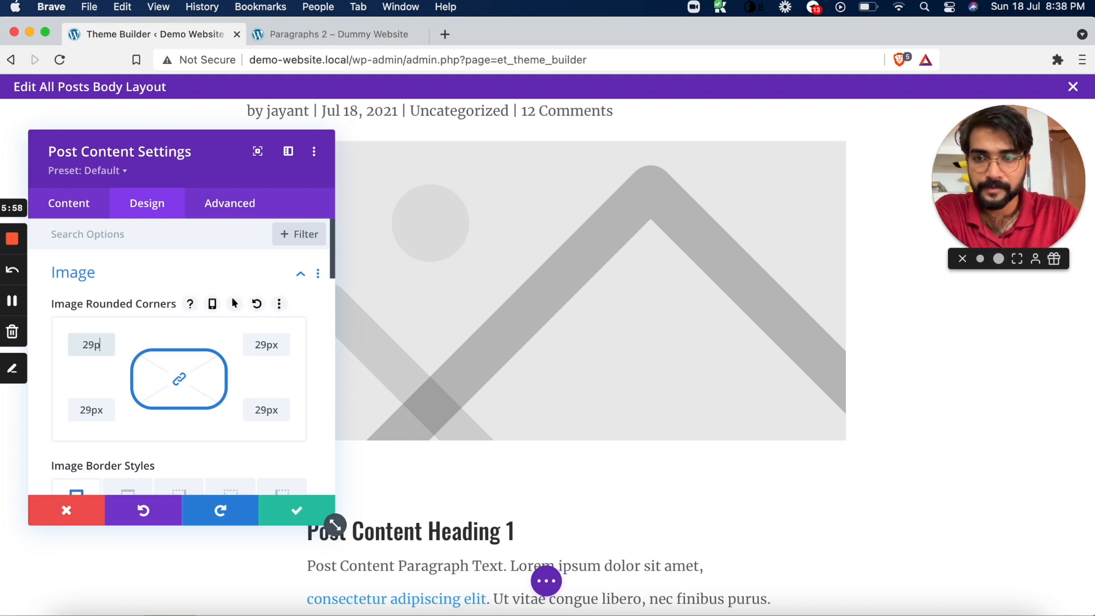
{"action": "type", "text": "0px"}
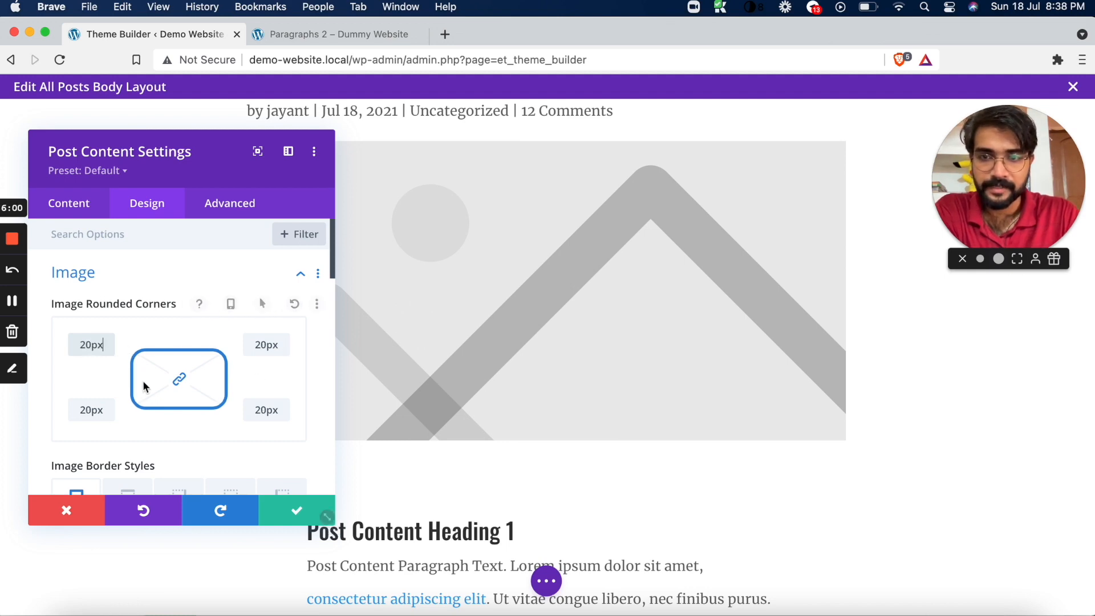
{"action": "left_click", "coordinate": [583, 404]}
{"action": "scroll", "coordinate": [583, 404], "scroll_direction": "down", "scroll_amount": 15}
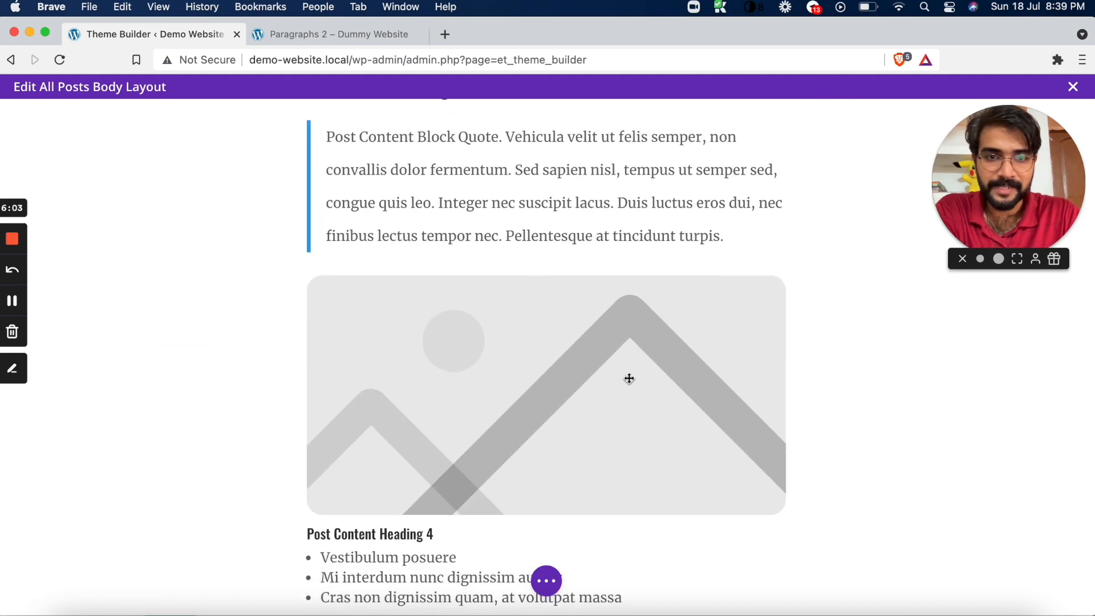
Look through the Post Title module's design options for featured image styling and close its settings
{"action": "scroll", "coordinate": [629, 379], "scroll_direction": "up", "scroll_amount": 15}
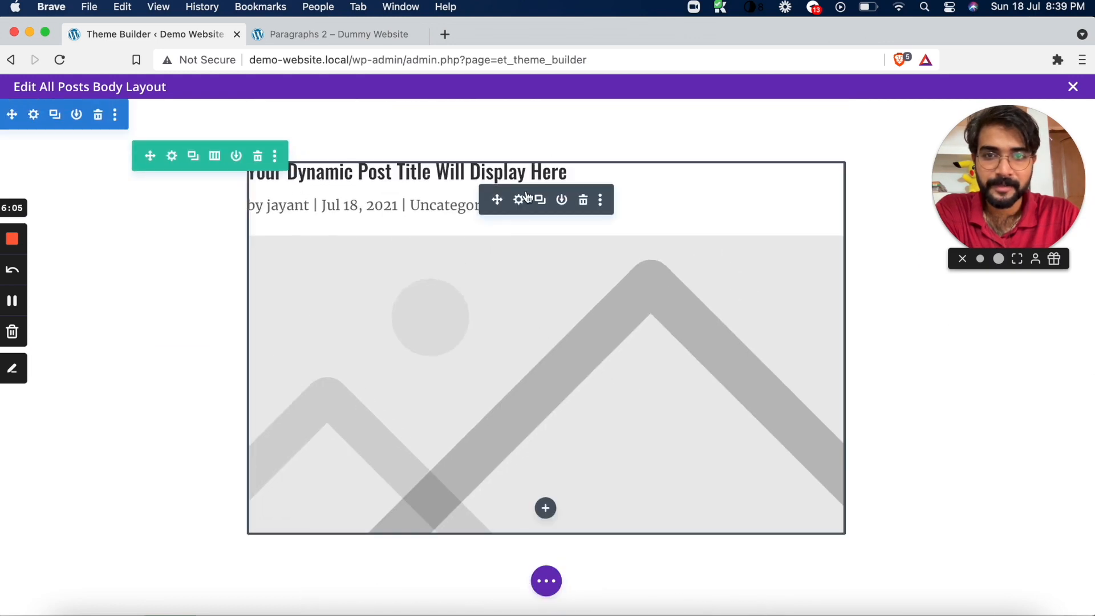
{"action": "left_click", "coordinate": [519, 204]}
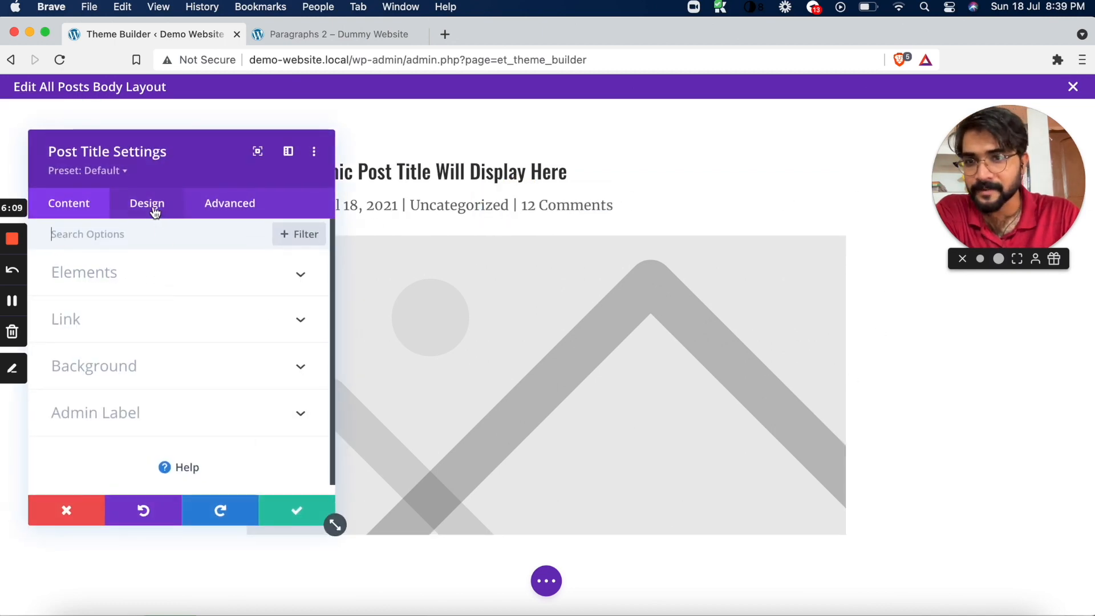
{"action": "left_click", "coordinate": [156, 211]}
{"action": "scroll", "coordinate": [103, 431], "scroll_direction": "down", "scroll_amount": 5}
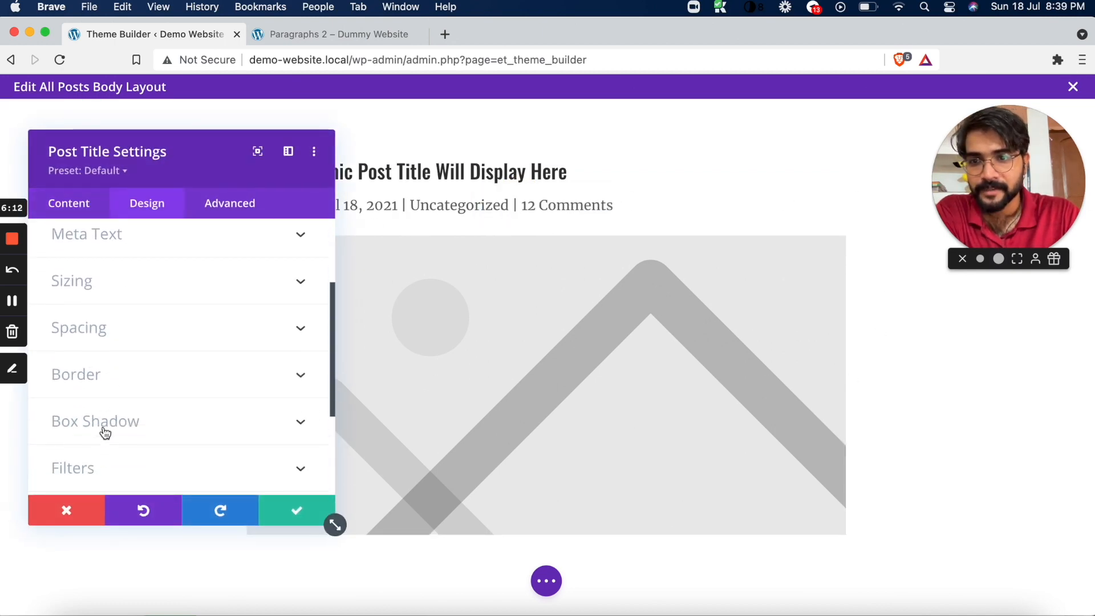
{"action": "scroll", "coordinate": [104, 422], "scroll_direction": "up", "scroll_amount": 5}
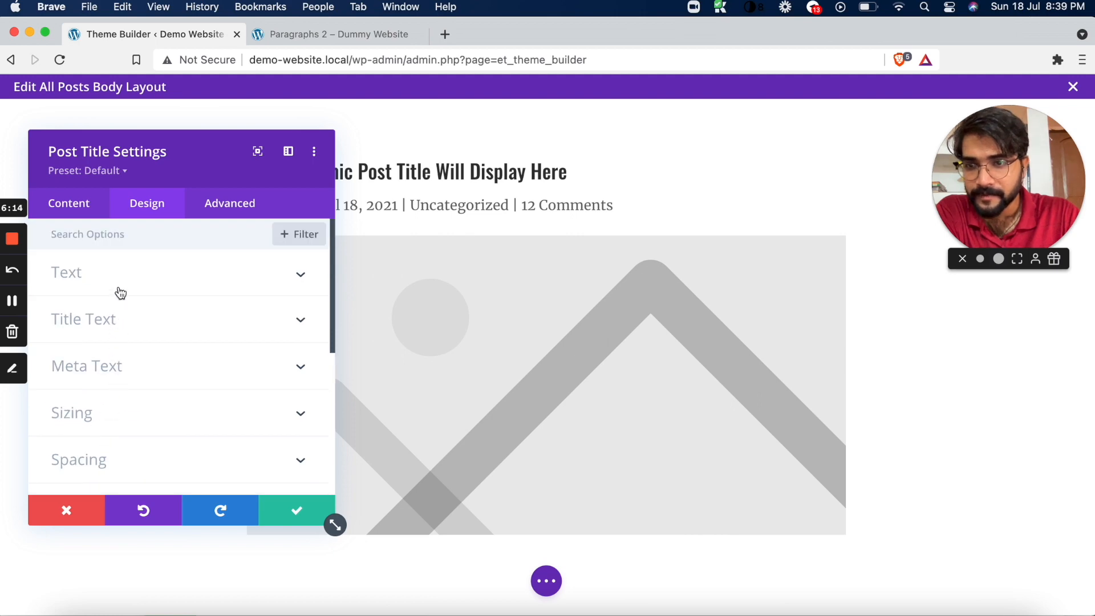
{"action": "scroll", "coordinate": [128, 371], "scroll_direction": "down", "scroll_amount": 5}
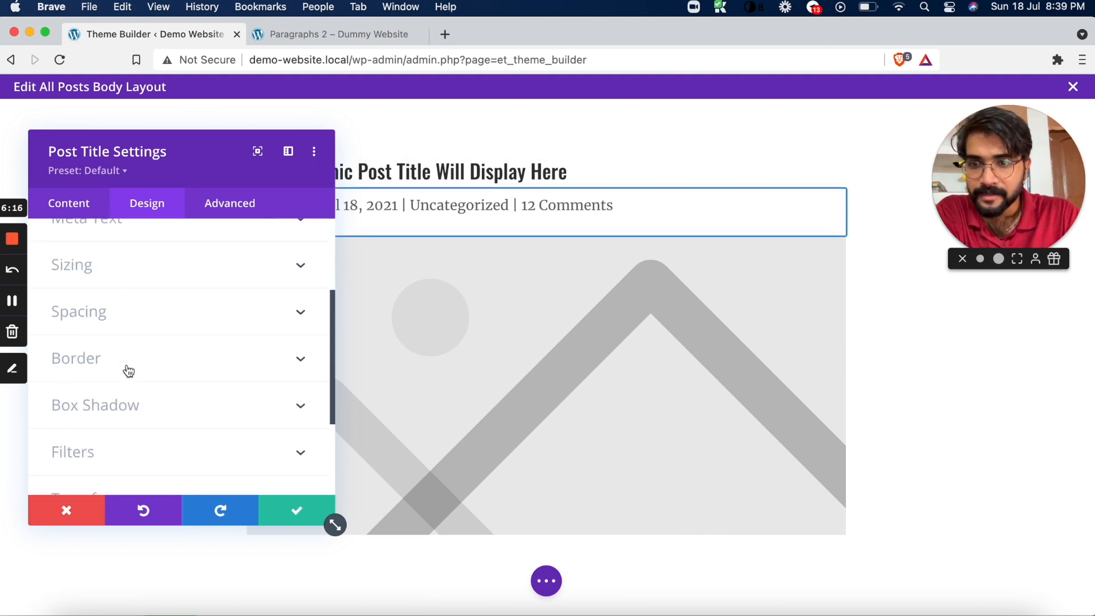
{"action": "left_click", "coordinate": [79, 206]}
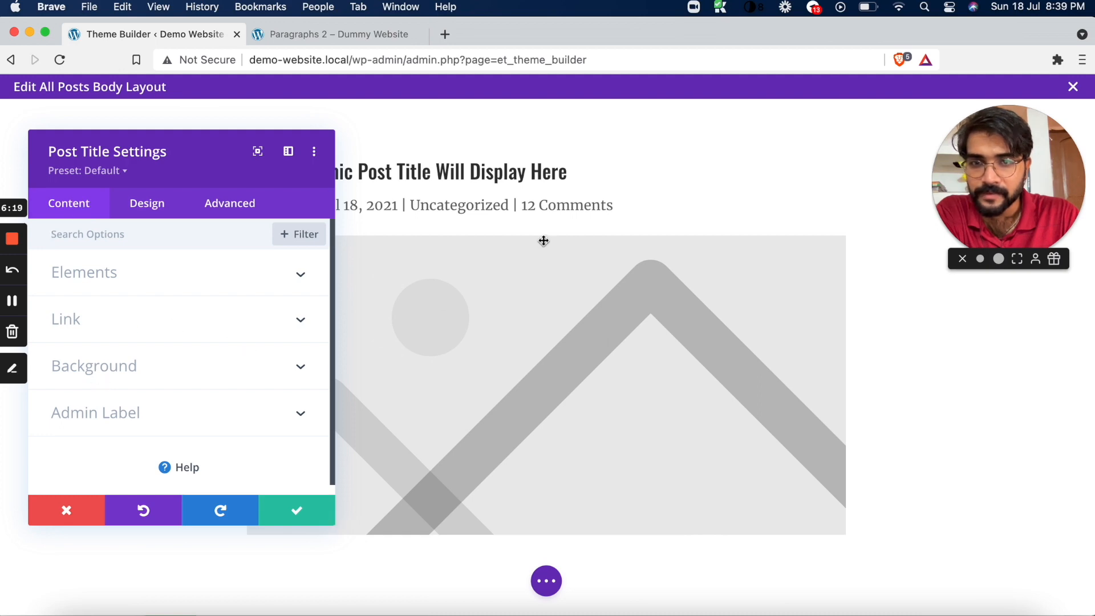
{"action": "left_click", "coordinate": [295, 515]}
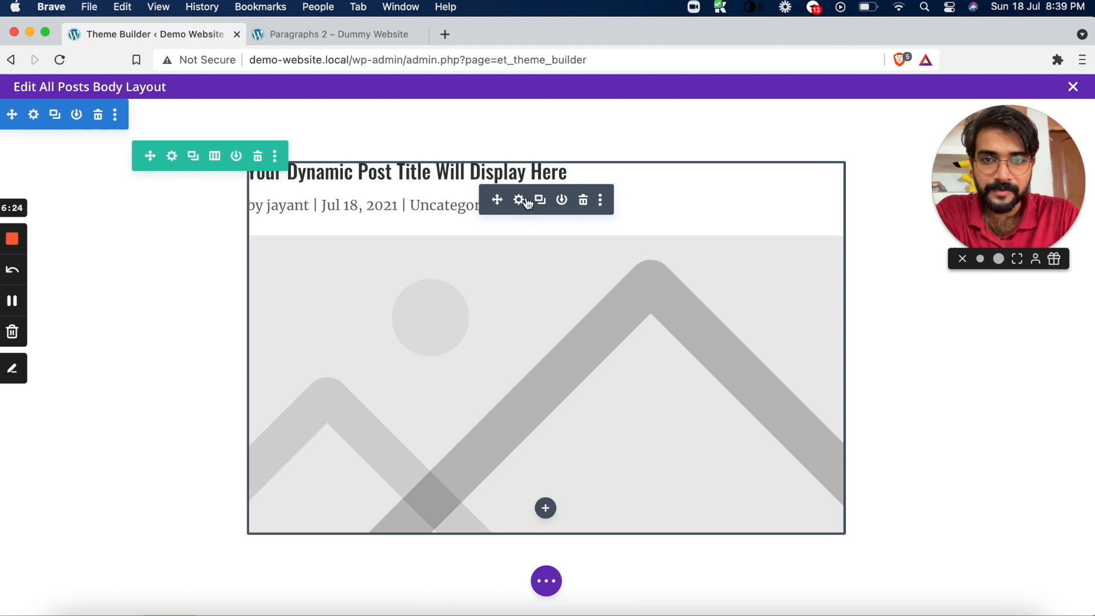
Set the Post Title module's featured image placement to Title/Meta Background Image and save the module settings
{"action": "left_click", "coordinate": [519, 201]}
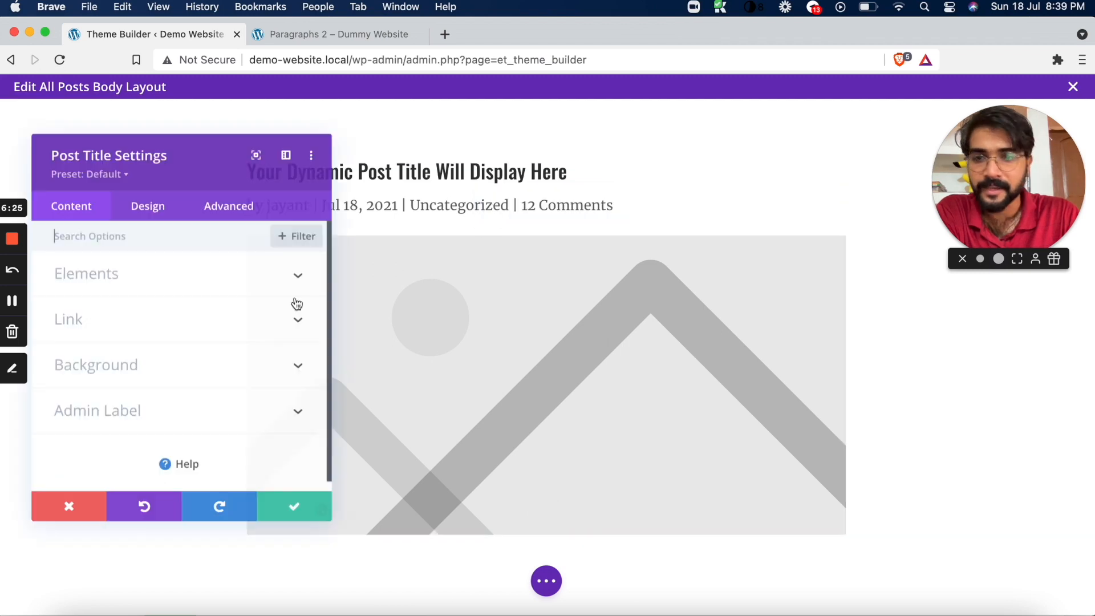
{"action": "left_click", "coordinate": [196, 280]}
{"action": "scroll", "coordinate": [154, 357], "scroll_direction": "down", "scroll_amount": 8}
{"action": "scroll", "coordinate": [156, 362], "scroll_direction": "down", "scroll_amount": 4}
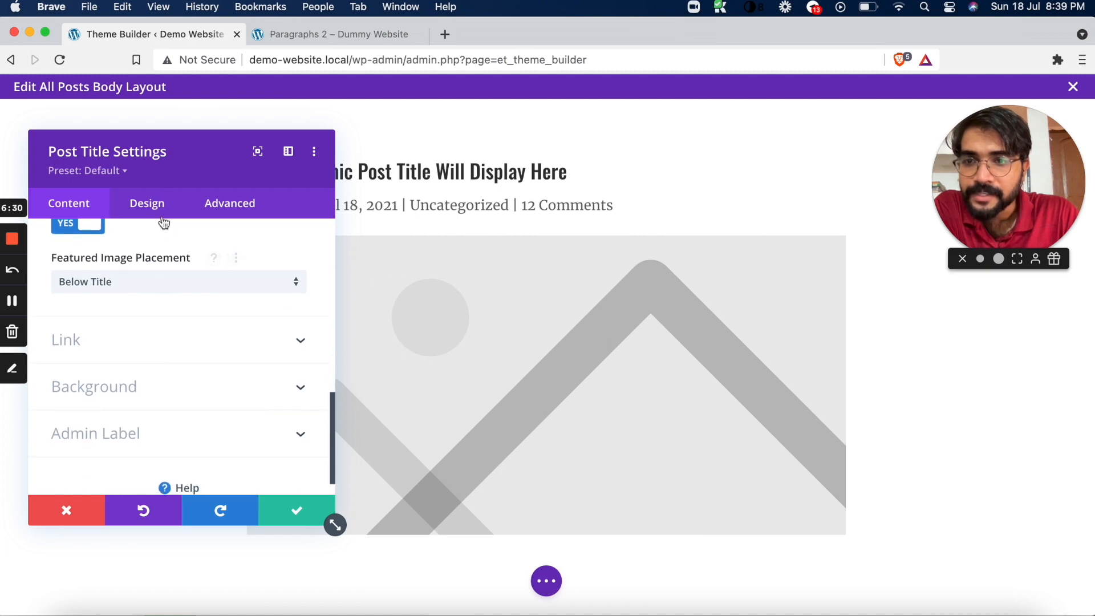
{"action": "left_click", "coordinate": [148, 286]}
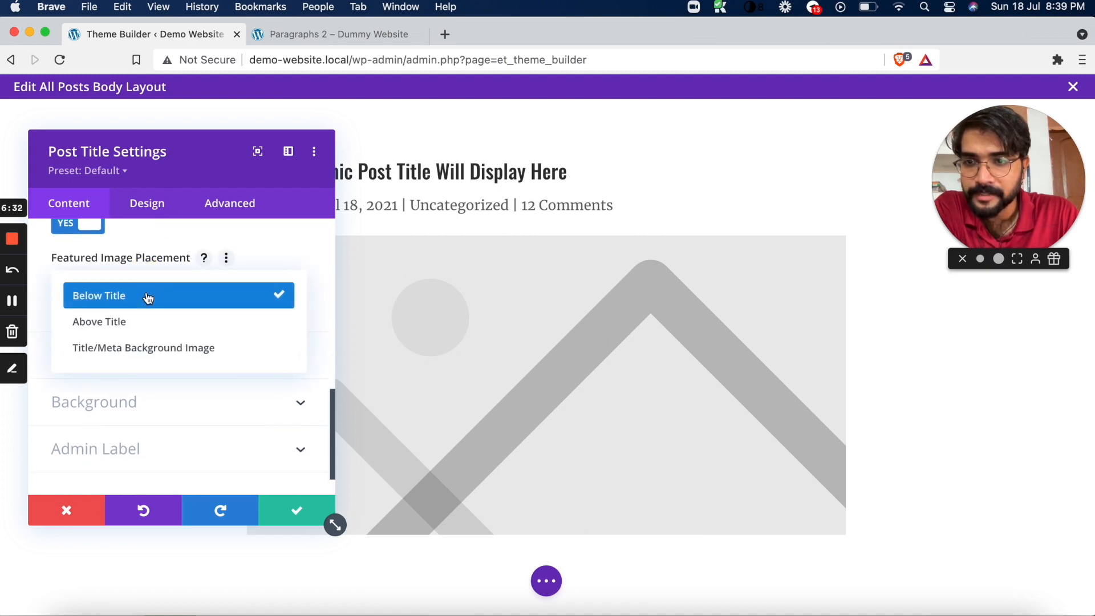
{"action": "left_click", "coordinate": [153, 350]}
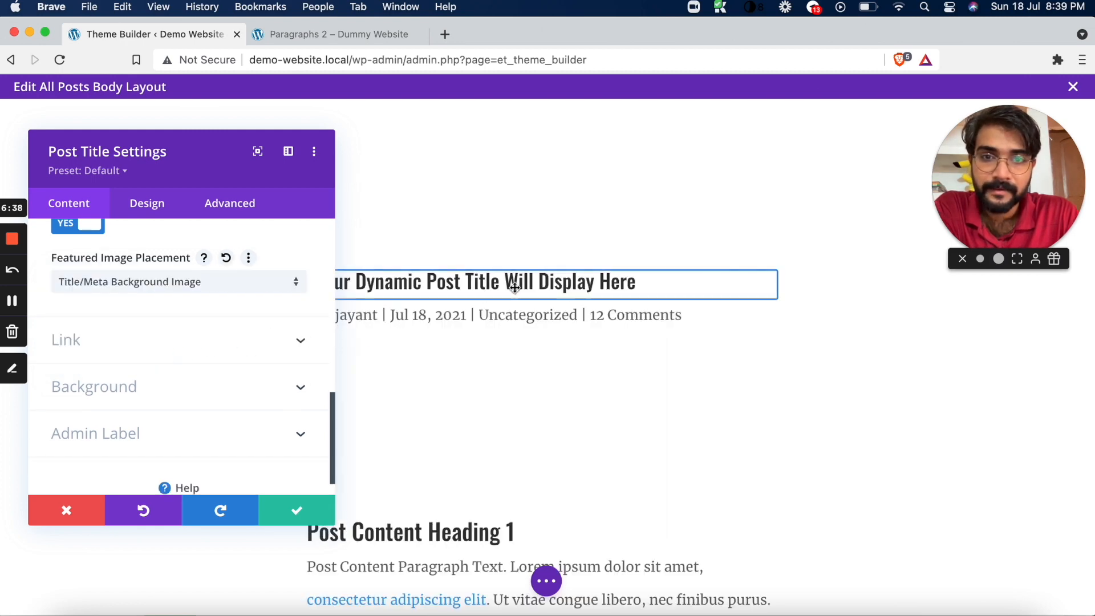
{"action": "scroll", "coordinate": [513, 283], "scroll_direction": "down", "scroll_amount": 5}
{"action": "scroll", "coordinate": [515, 288], "scroll_direction": "up", "scroll_amount": 5}
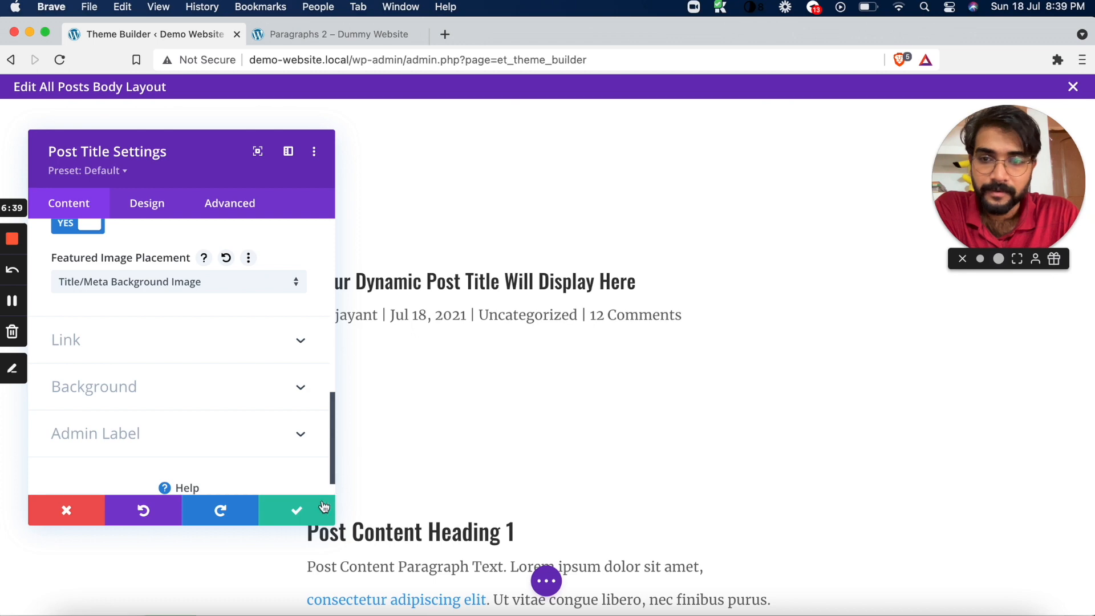
{"action": "left_click", "coordinate": [304, 516]}
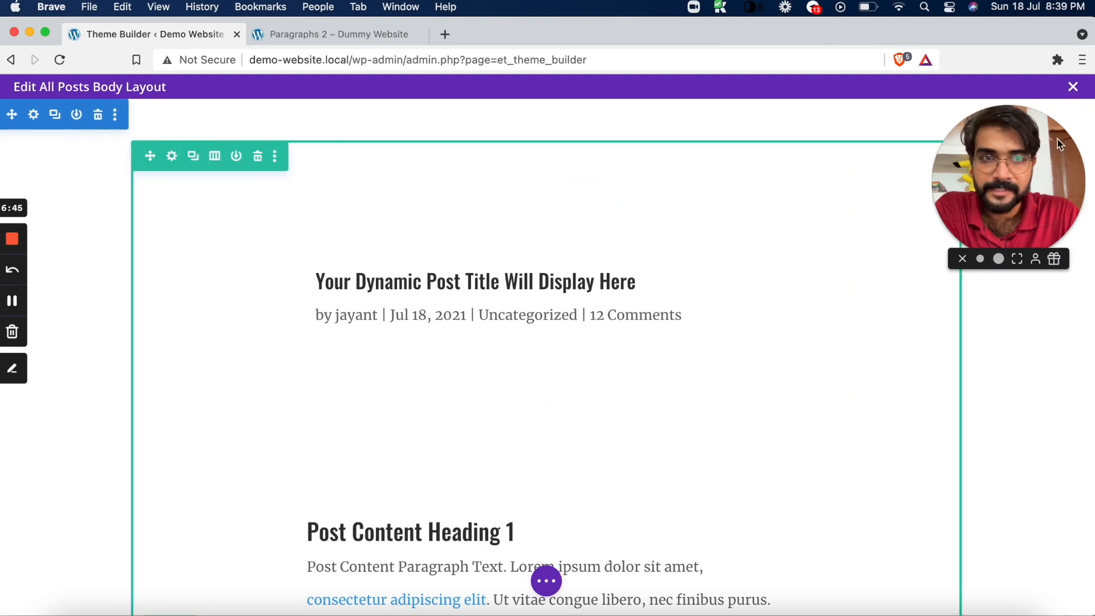
{"action": "left_click", "coordinate": [1024, 201]}
{"action": "left_click", "coordinate": [1026, 273]}
{"action": "left_click", "coordinate": [998, 205]}
{"action": "left_click", "coordinate": [1019, 290]}
{"action": "left_click_drag", "start_coordinate": [1019, 291], "coordinate": [1019, 405]}
{"action": "left_click", "coordinate": [799, 277]}
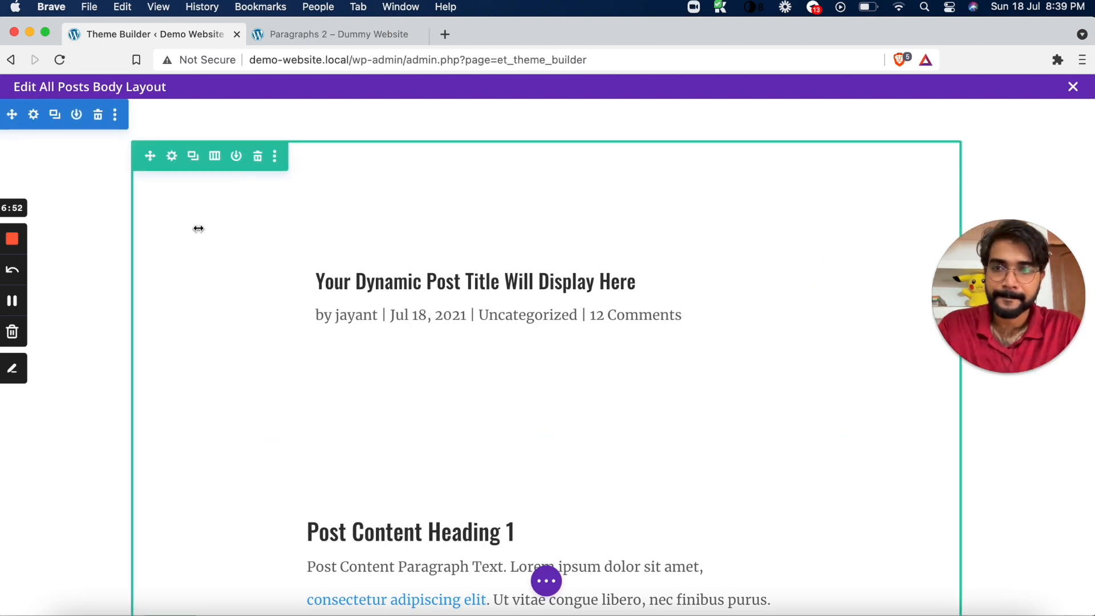
Save the All Posts body layout and close its editor to return to the Theme Builder
{"action": "key", "text": "super+s"}
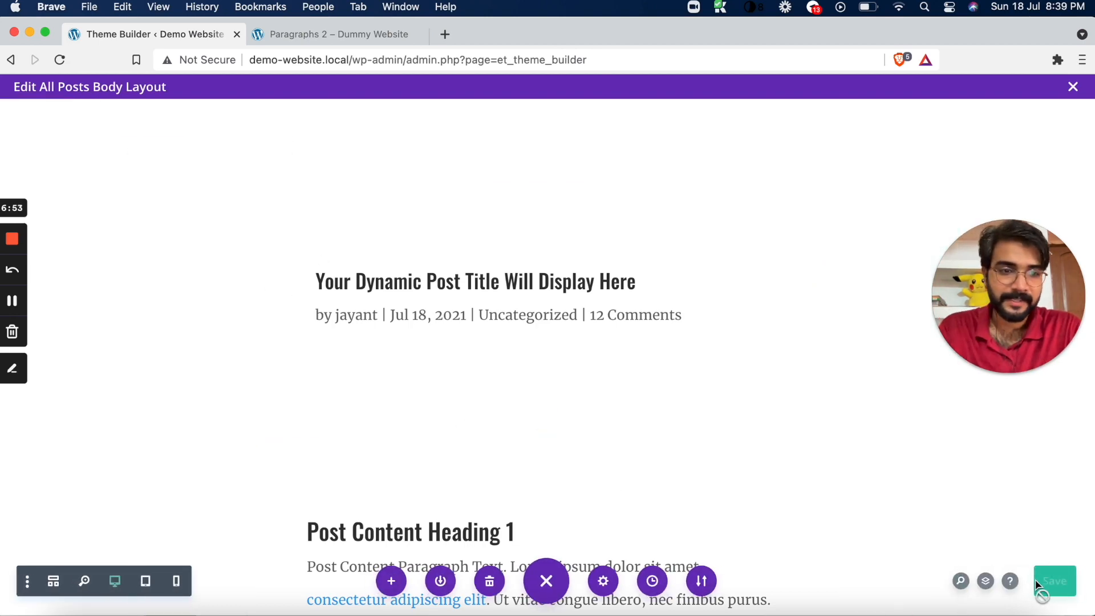
{"action": "left_click", "coordinate": [1044, 574]}
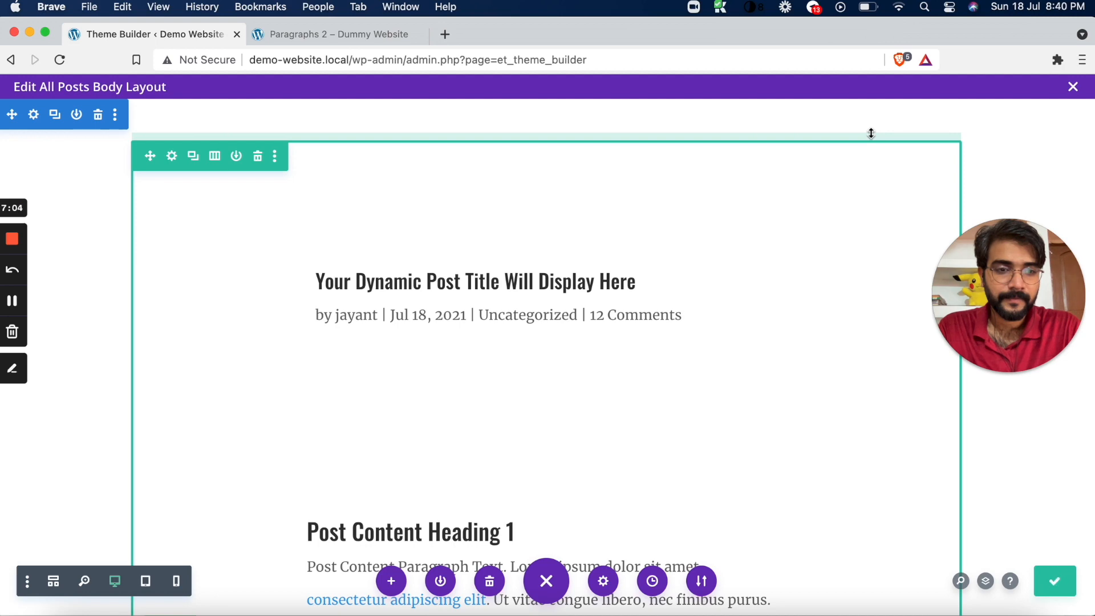
{"action": "left_click", "coordinate": [1073, 88]}
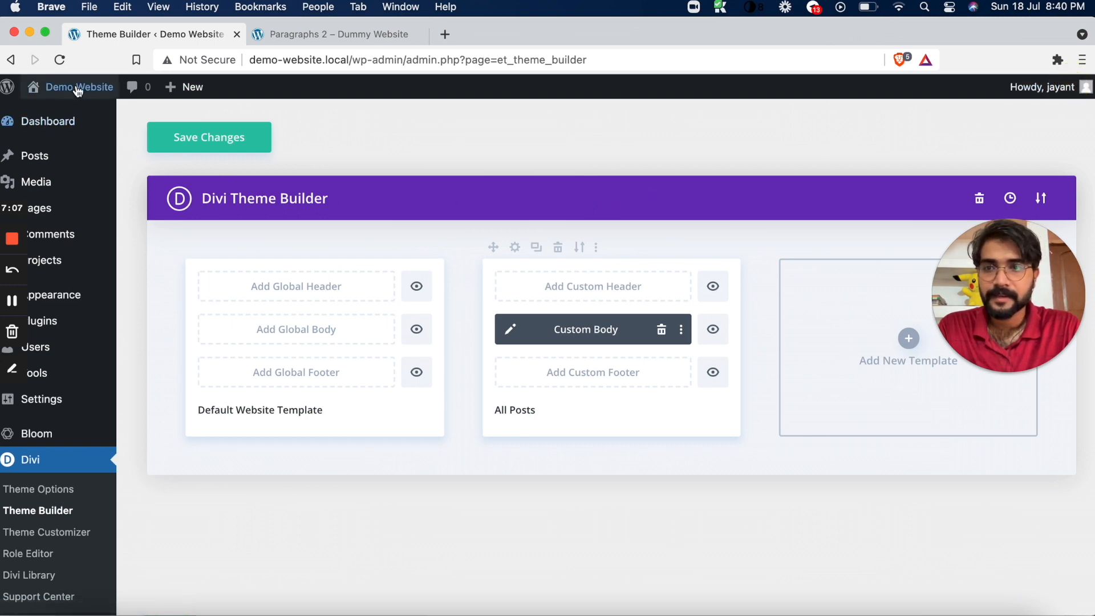
Open the Demo Website's front end in a new tab and save the Theme Builder changes
{"action": "mouse_move", "coordinate": [74, 87]}
{"action": "right_click", "coordinate": [73, 113]}
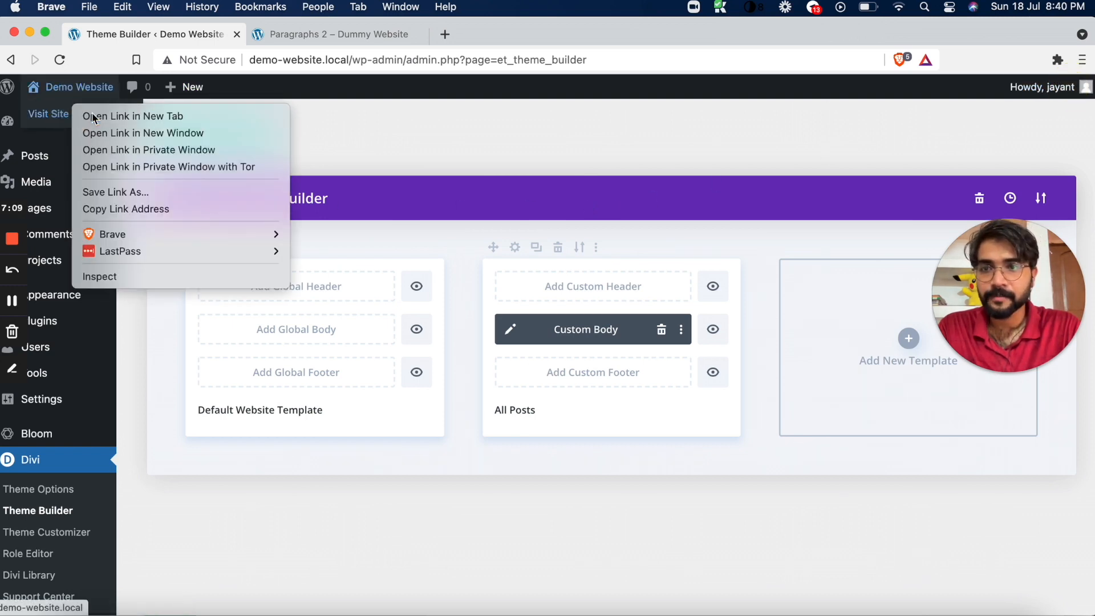
{"action": "left_click", "coordinate": [92, 112]}
{"action": "left_click", "coordinate": [301, 40]}
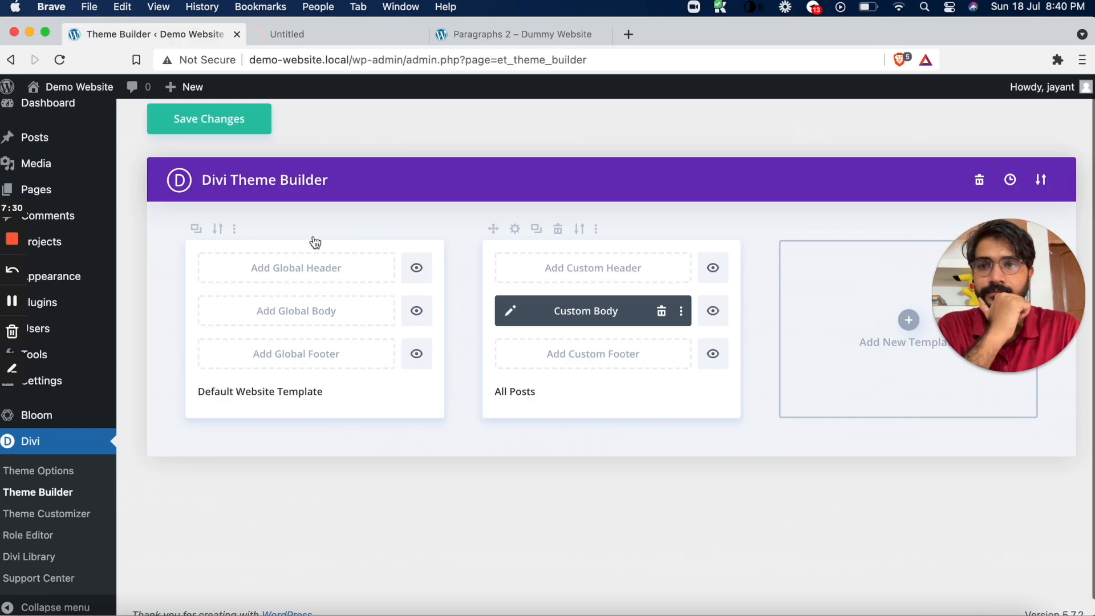
{"action": "left_click", "coordinate": [227, 125]}
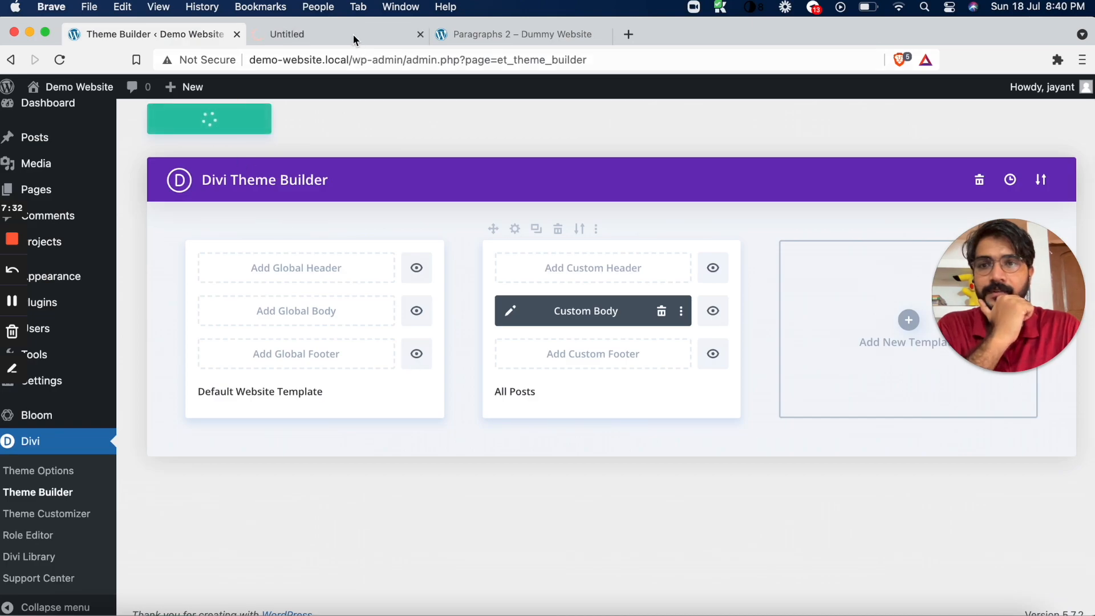
Switch to the Demo Website's home page and open the Paragraph 4 post from the blog grid
{"action": "left_click", "coordinate": [332, 38]}
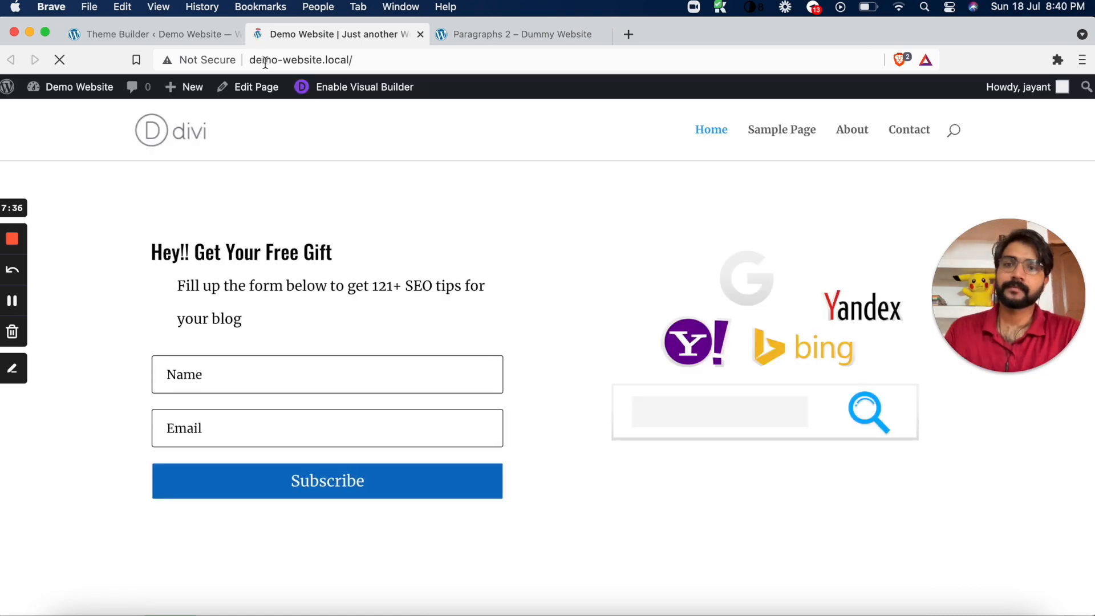
{"action": "scroll", "coordinate": [324, 312], "scroll_direction": "down", "scroll_amount": 10}
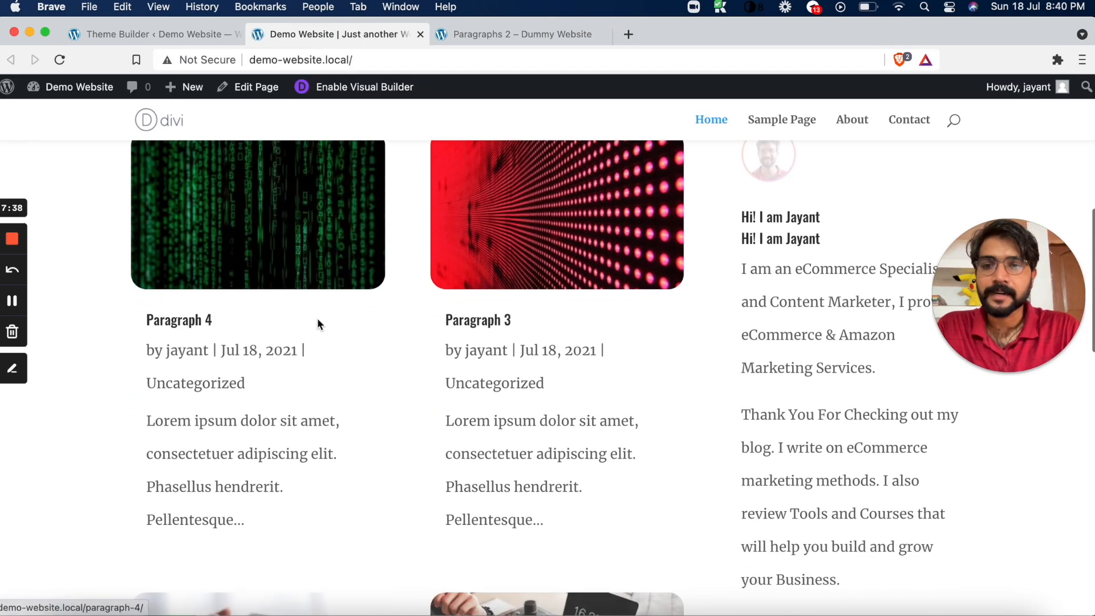
{"action": "left_click", "coordinate": [280, 263]}
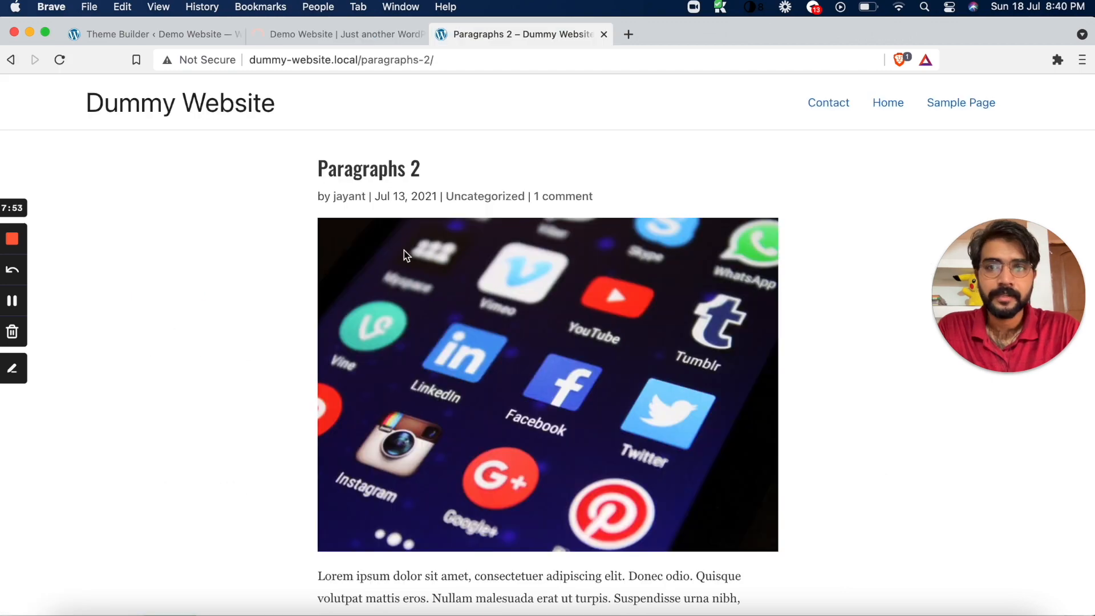
Look over the Dummy Website's Paragraphs 2 post for comparison and open the Demo Website's Paragraph 3 post in a new tab
{"action": "scroll", "coordinate": [404, 251], "scroll_direction": "down", "scroll_amount": 15}
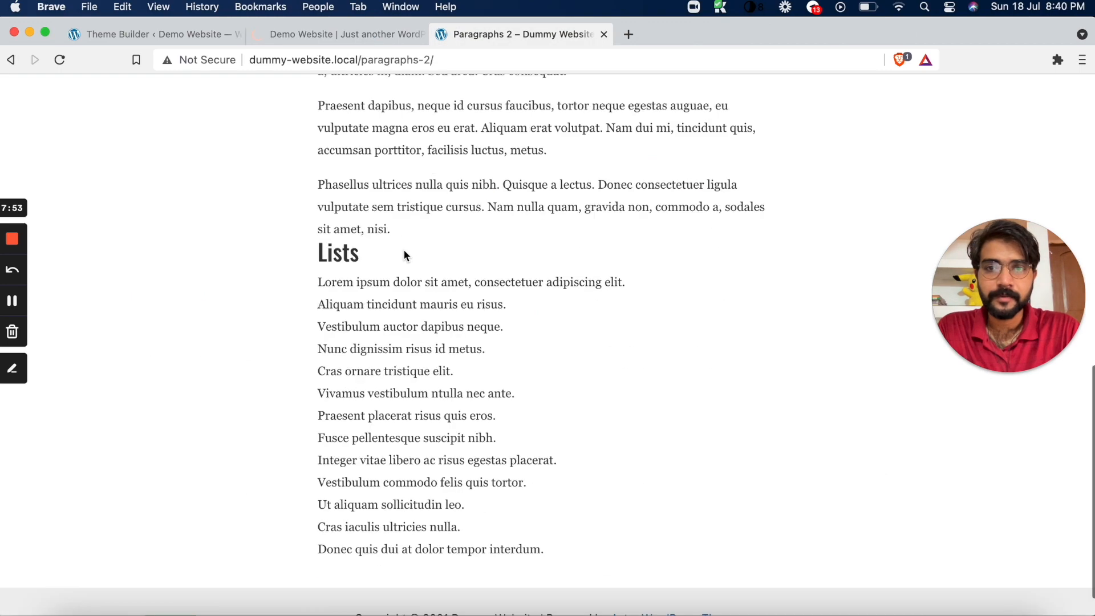
{"action": "scroll", "coordinate": [304, 131], "scroll_direction": "down", "scroll_amount": 2}
{"action": "left_click", "coordinate": [332, 42]}
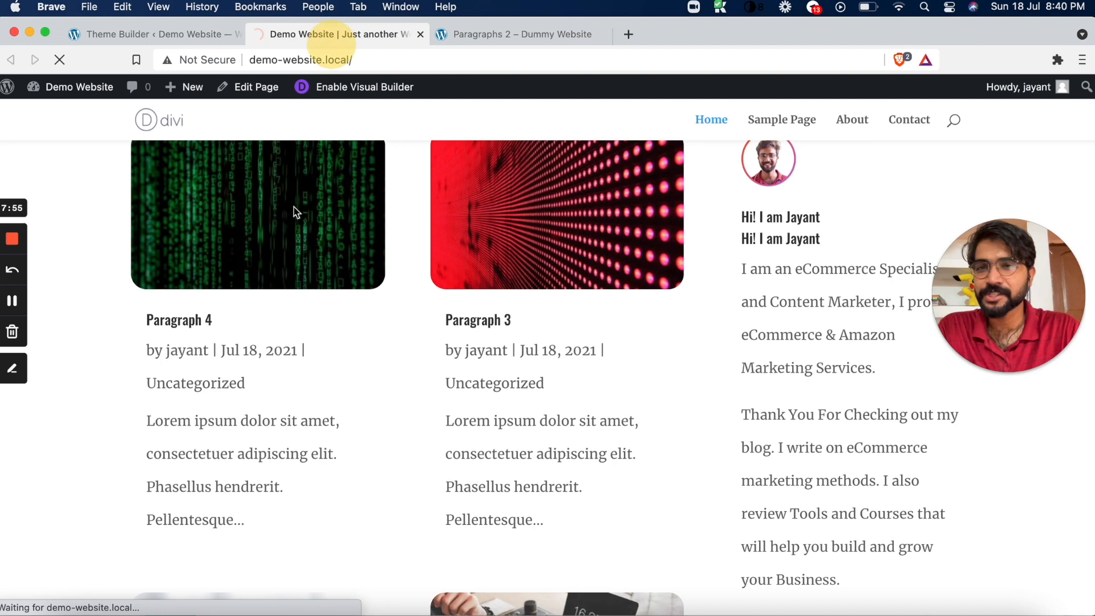
{"action": "right_click", "coordinate": [470, 200]}
{"action": "left_click", "coordinate": [497, 204]}
{"action": "left_click", "coordinate": [450, 33]}
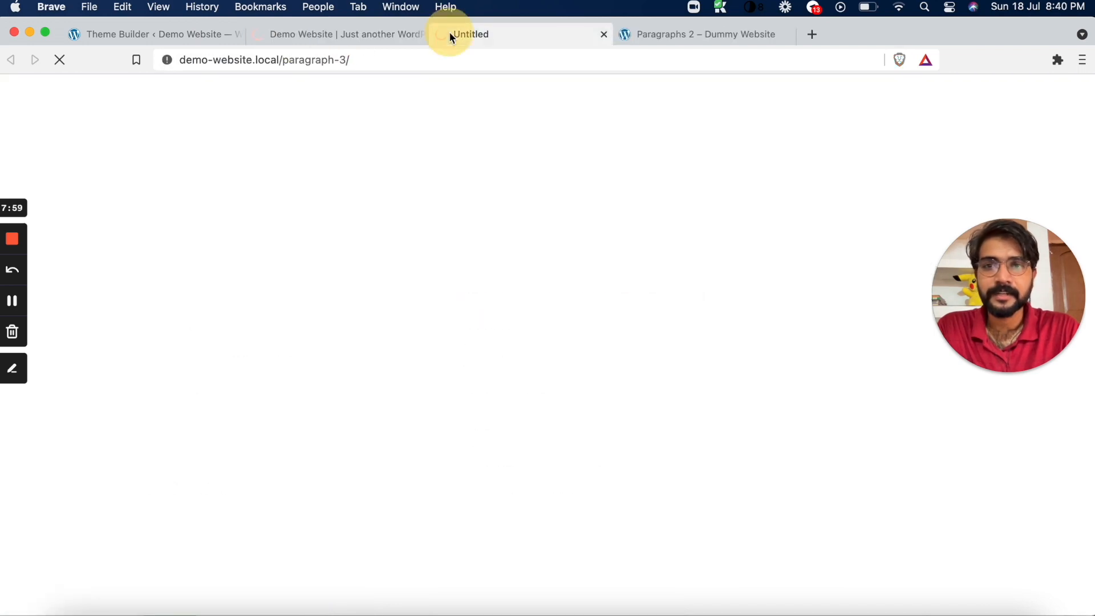
Examine the Paragraph 4 post's body layout and the legibility of its title and meta text over the featured image
{"action": "left_click", "coordinate": [358, 38]}
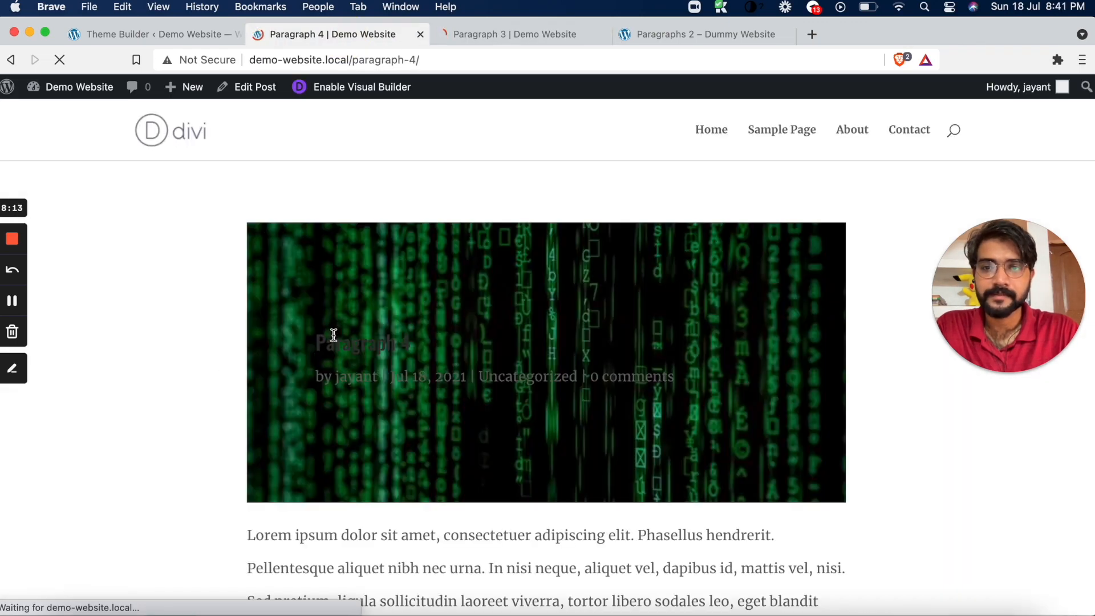
{"action": "scroll", "coordinate": [333, 336], "scroll_direction": "down", "scroll_amount": 2}
{"action": "scroll", "coordinate": [334, 339], "scroll_direction": "down", "scroll_amount": 7}
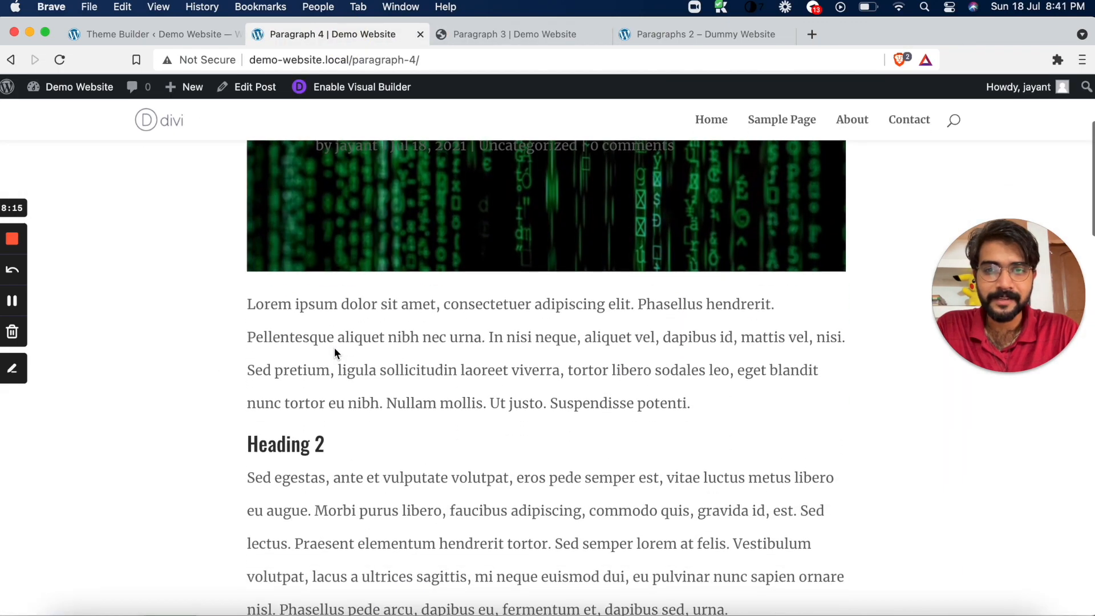
{"action": "scroll", "coordinate": [473, 322], "scroll_direction": "down", "scroll_amount": 15}
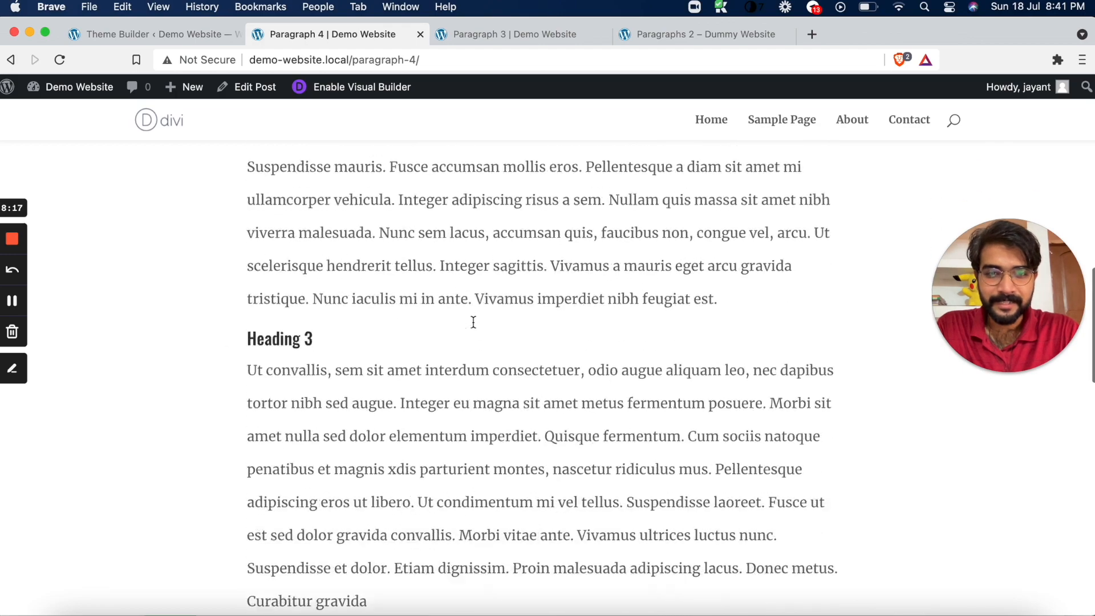
{"action": "scroll", "coordinate": [474, 325], "scroll_direction": "up", "scroll_amount": 15}
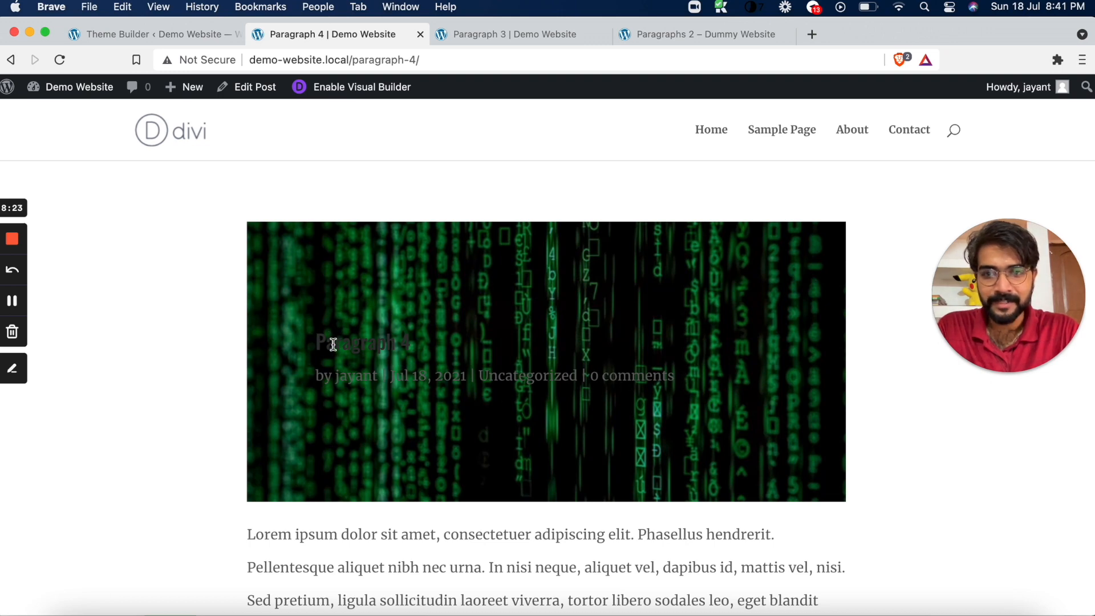
{"action": "left_click_drag", "start_coordinate": [319, 341], "coordinate": [693, 388]}
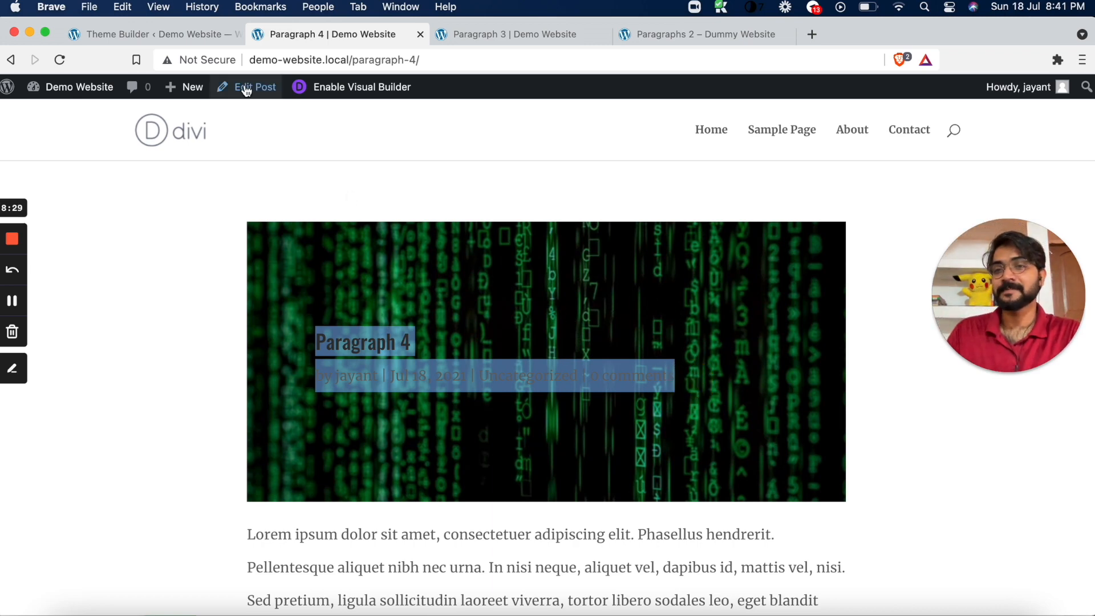
Reopen the All Posts template's custom body for editing and recheck the Paragraph 4 post while it loads
{"action": "left_click", "coordinate": [199, 34]}
{"action": "left_click", "coordinate": [512, 313]}
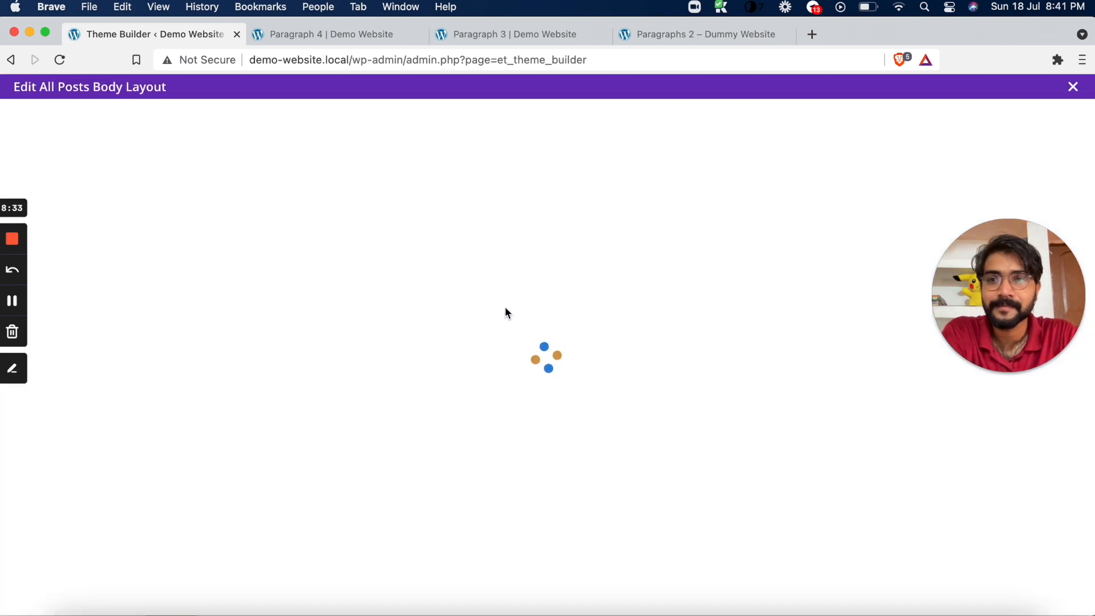
{"action": "left_click", "coordinate": [368, 32]}
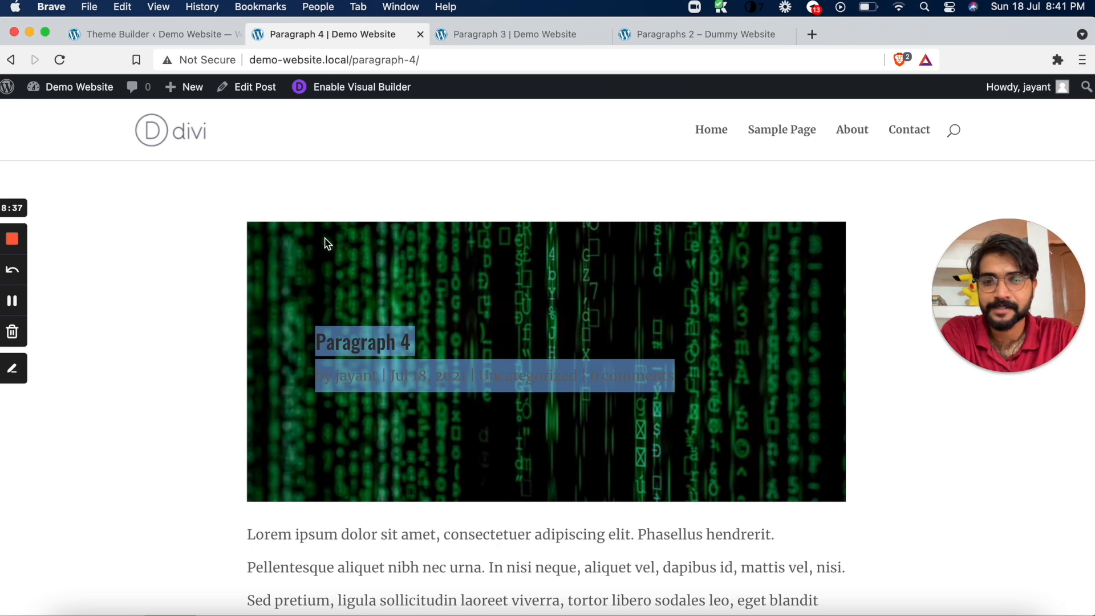
{"action": "left_click", "coordinate": [165, 33]}
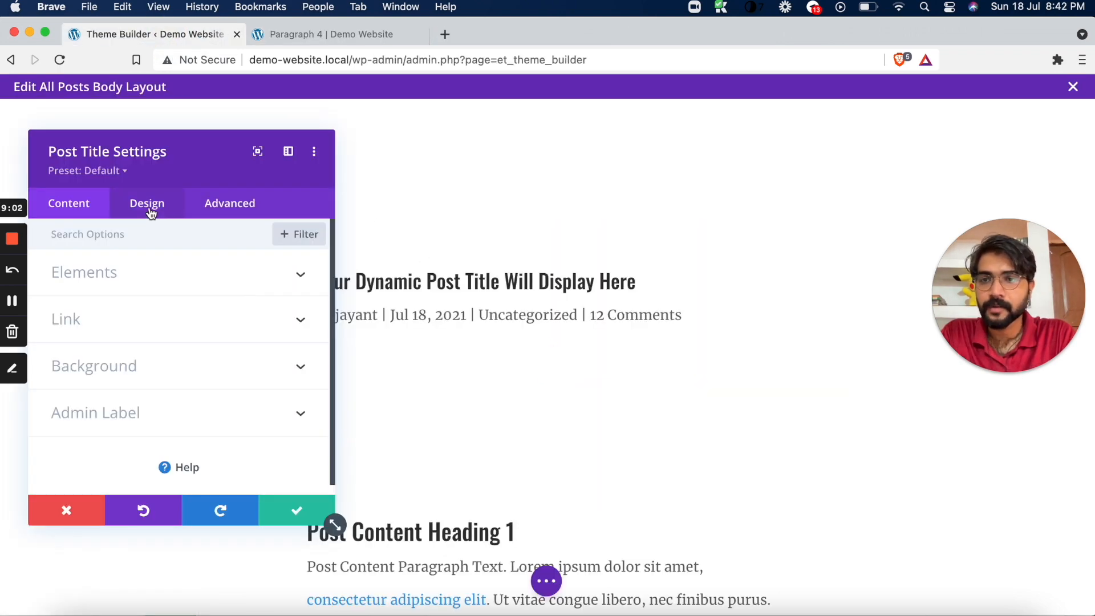
Look through the Post Title module's design options for styling the title, meta text and image
{"action": "left_click", "coordinate": [150, 210]}
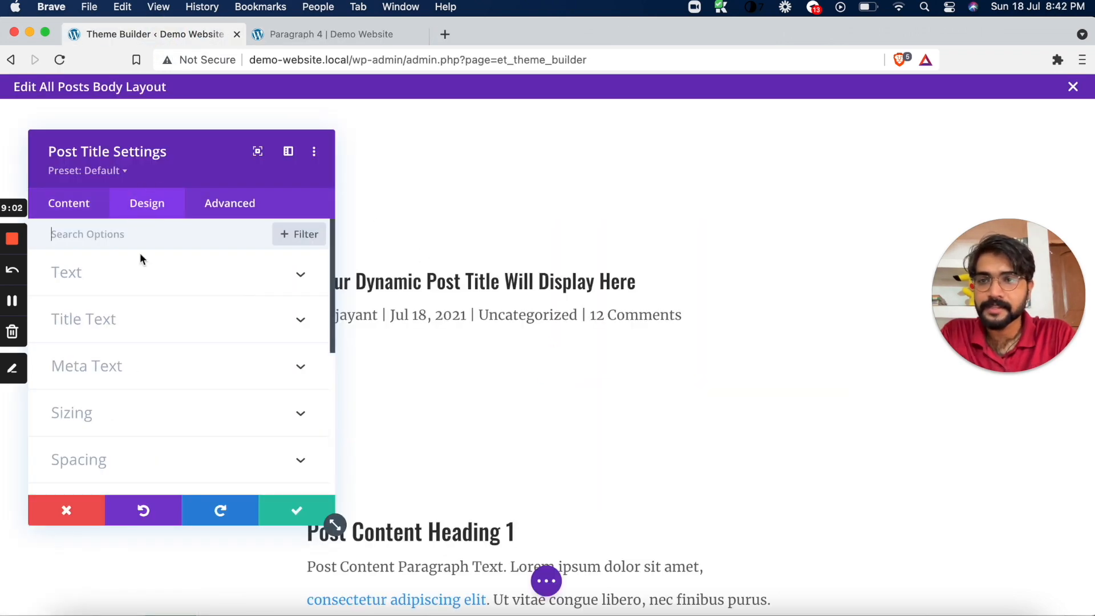
{"action": "left_click", "coordinate": [135, 324]}
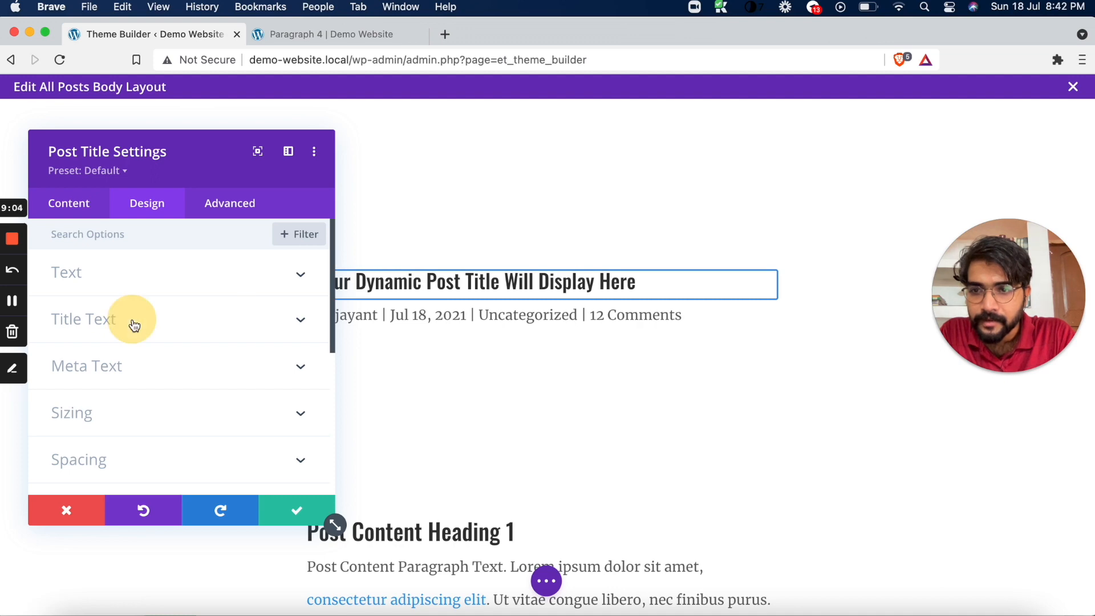
{"action": "scroll", "coordinate": [178, 320], "scroll_direction": "down", "scroll_amount": 5}
{"action": "scroll", "coordinate": [176, 318], "scroll_direction": "down", "scroll_amount": 2}
{"action": "scroll", "coordinate": [177, 317], "scroll_direction": "up", "scroll_amount": 10}
Set the Post Title module's featured image placement to Below Title and return to its design options
{"action": "left_click", "coordinate": [84, 216]}
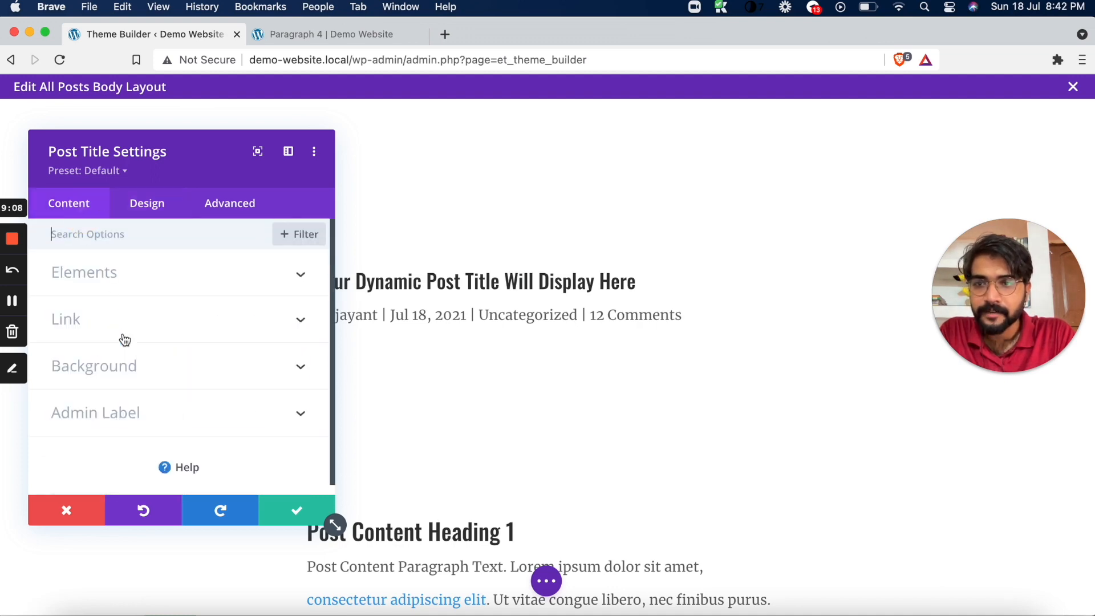
{"action": "left_click", "coordinate": [167, 284]}
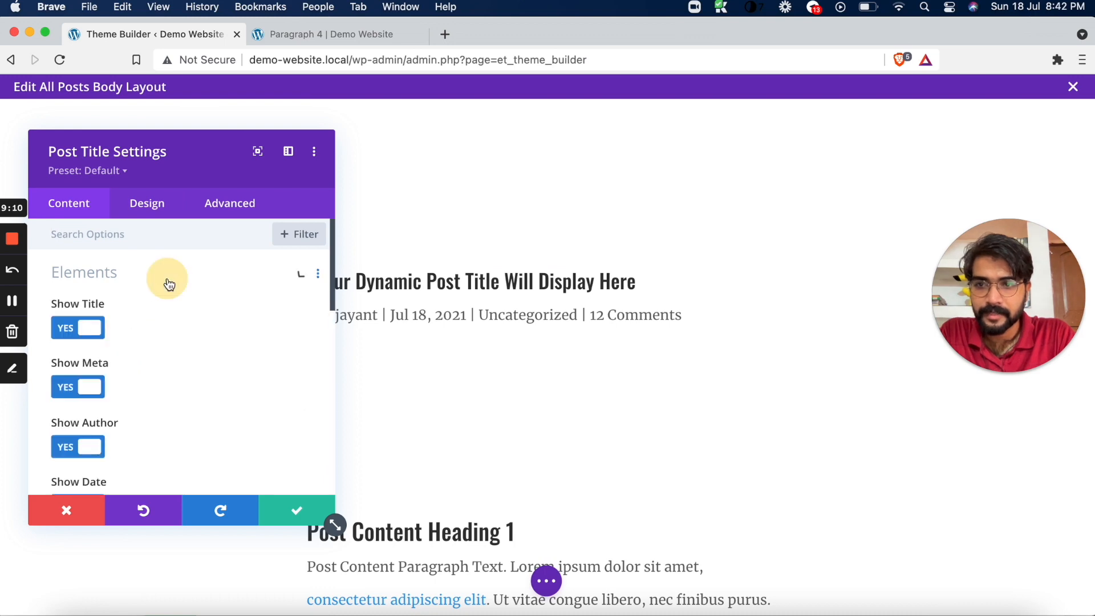
{"action": "scroll", "coordinate": [153, 340], "scroll_direction": "down", "scroll_amount": 5}
{"action": "scroll", "coordinate": [153, 342], "scroll_direction": "down", "scroll_amount": 2}
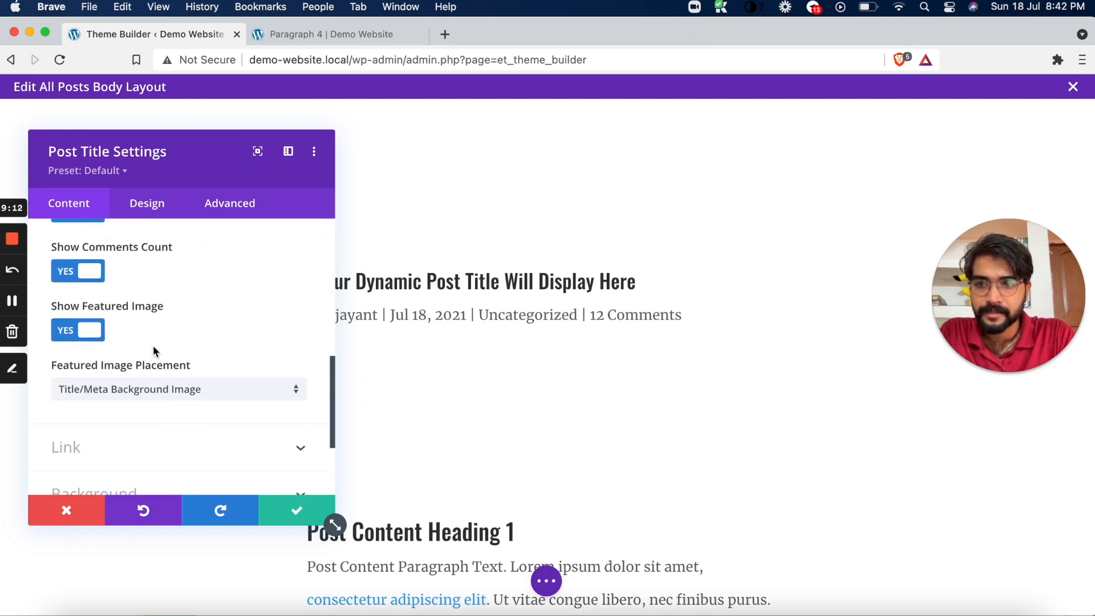
{"action": "left_click", "coordinate": [146, 389]}
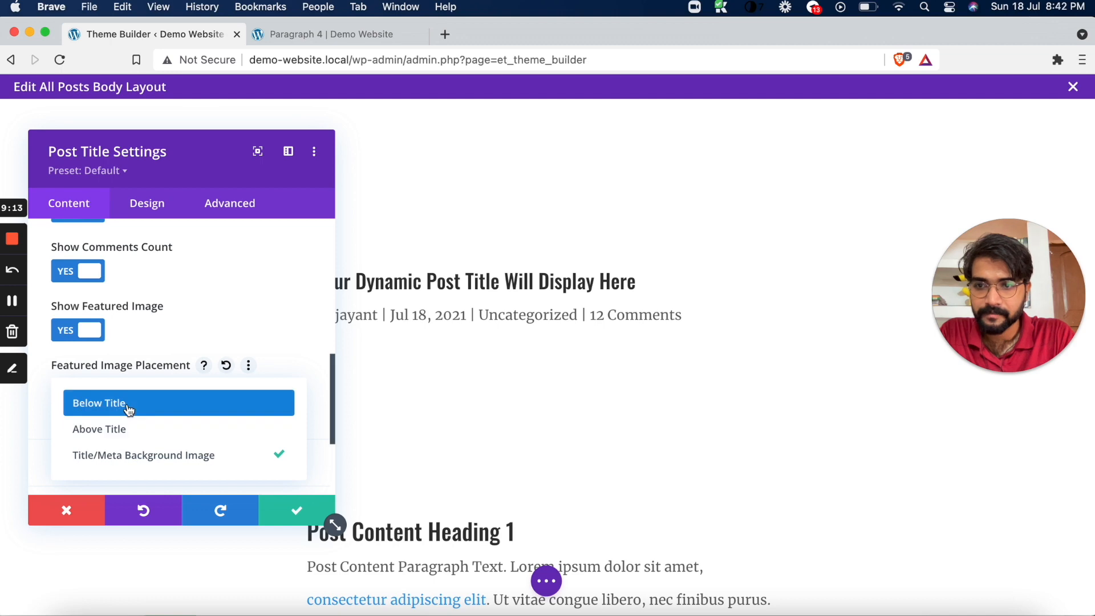
{"action": "left_click", "coordinate": [128, 404]}
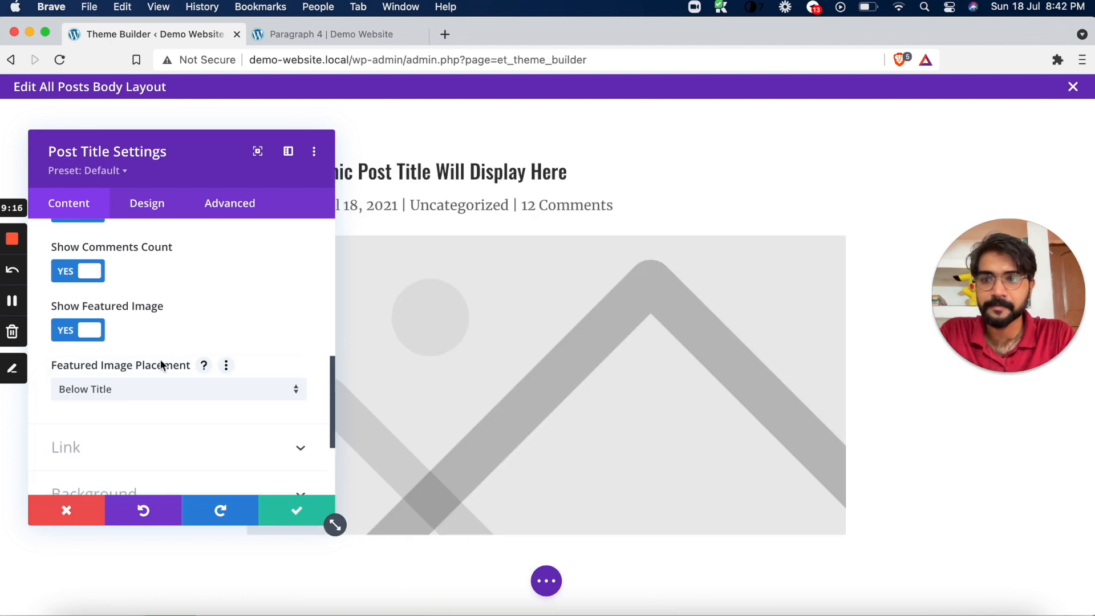
{"action": "left_click", "coordinate": [150, 206]}
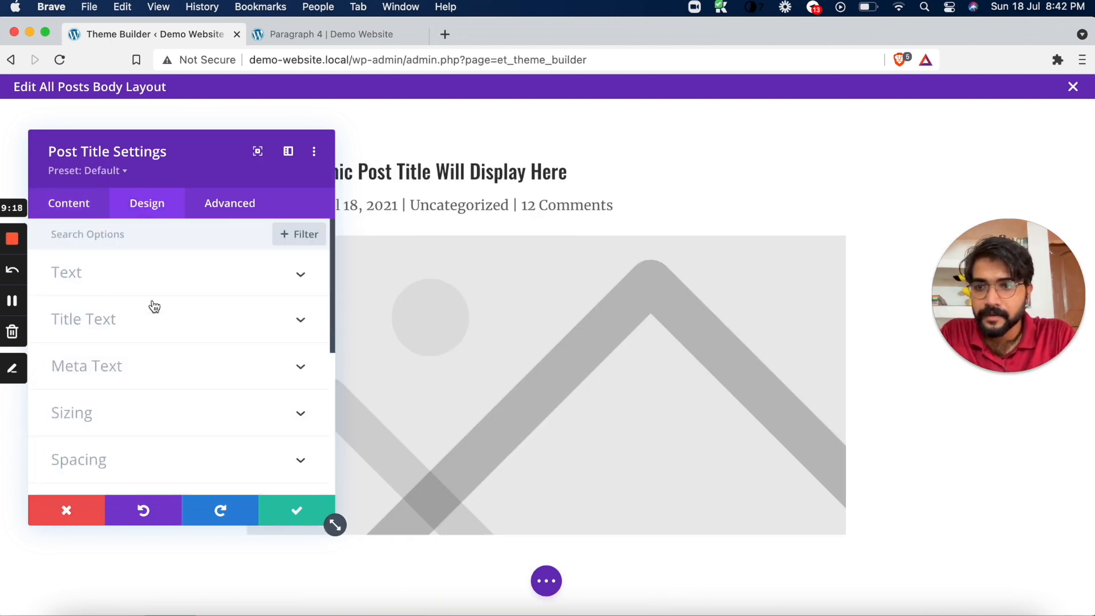
Look through the Post Title module's Animation, Transform, Box Shadow and Border design options
{"action": "scroll", "coordinate": [154, 307], "scroll_direction": "down", "scroll_amount": 5}
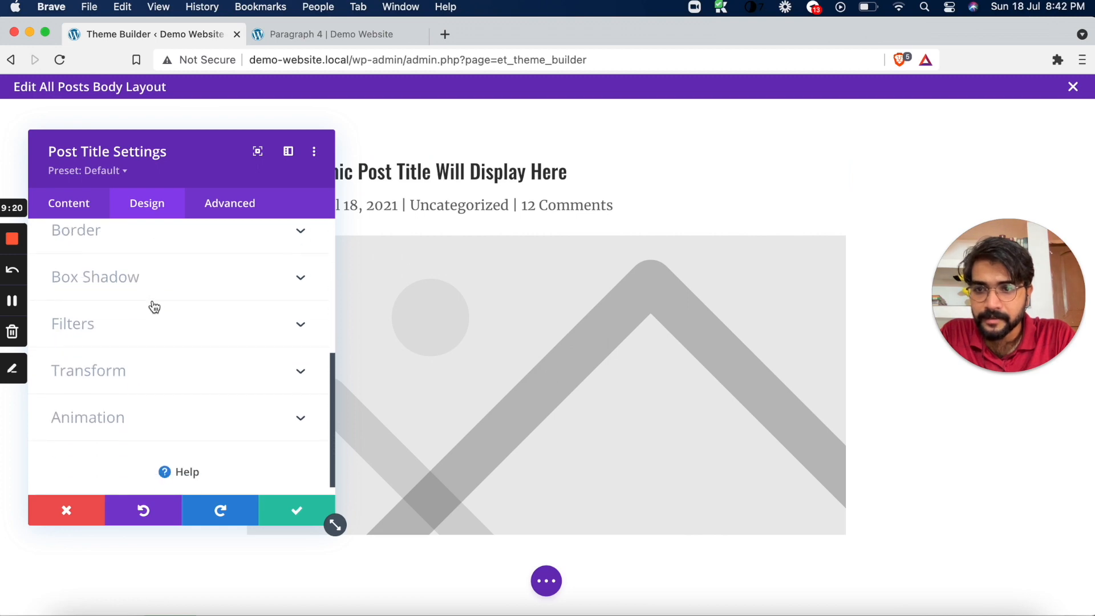
{"action": "left_click", "coordinate": [122, 415]}
{"action": "scroll", "coordinate": [120, 414], "scroll_direction": "up", "scroll_amount": 1}
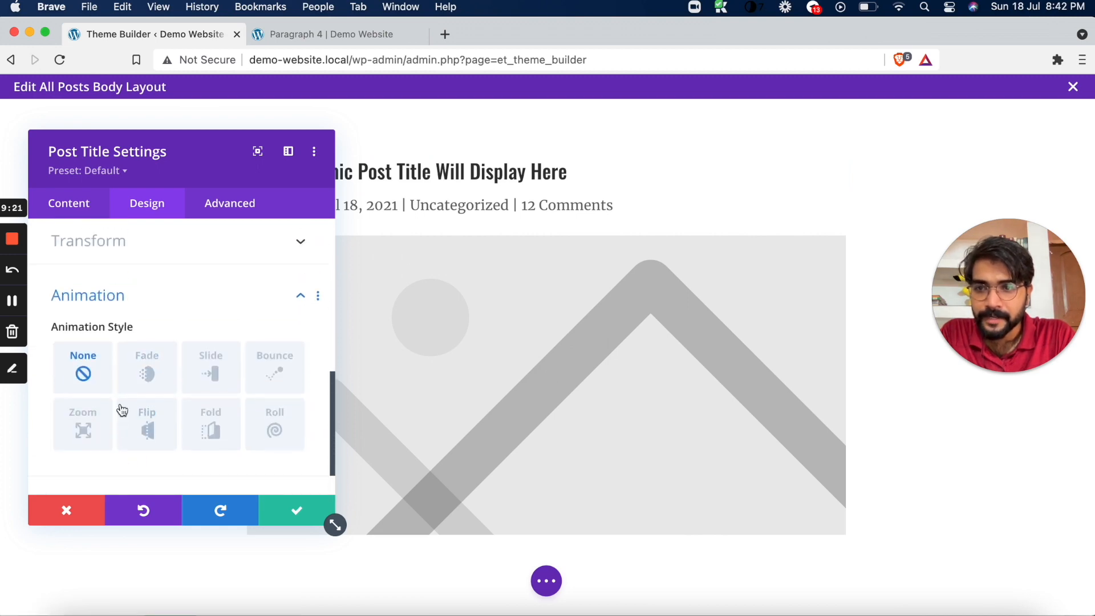
{"action": "left_click", "coordinate": [192, 246]}
{"action": "scroll", "coordinate": [190, 244], "scroll_direction": "up", "scroll_amount": 3}
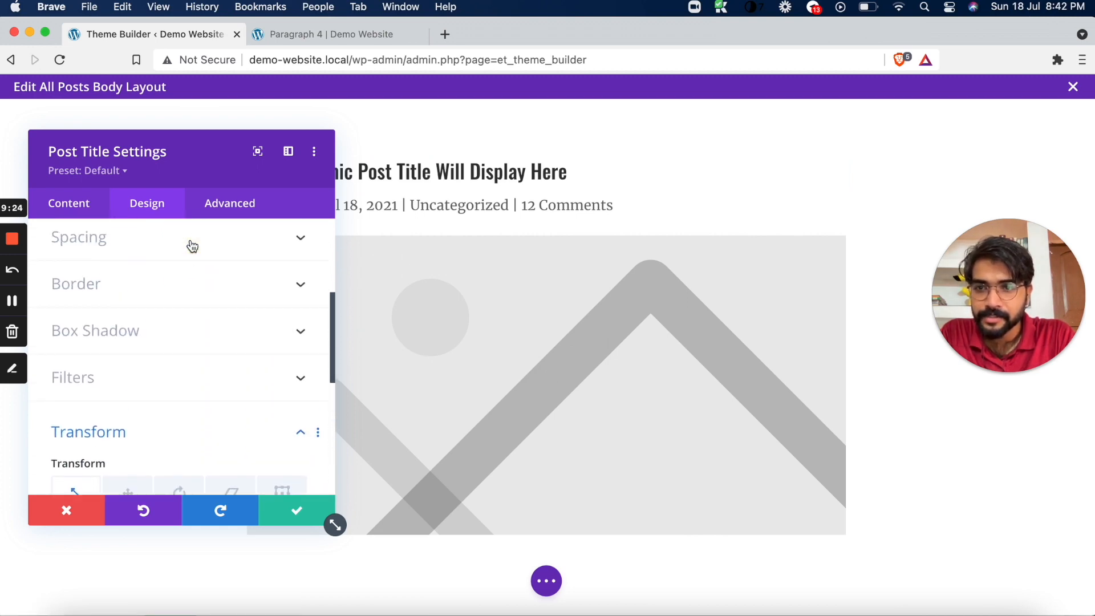
{"action": "left_click", "coordinate": [160, 333]}
{"action": "scroll", "coordinate": [158, 328], "scroll_direction": "up", "scroll_amount": 2}
{"action": "left_click", "coordinate": [163, 303]}
{"action": "scroll", "coordinate": [164, 308], "scroll_direction": "up", "scroll_amount": 2}
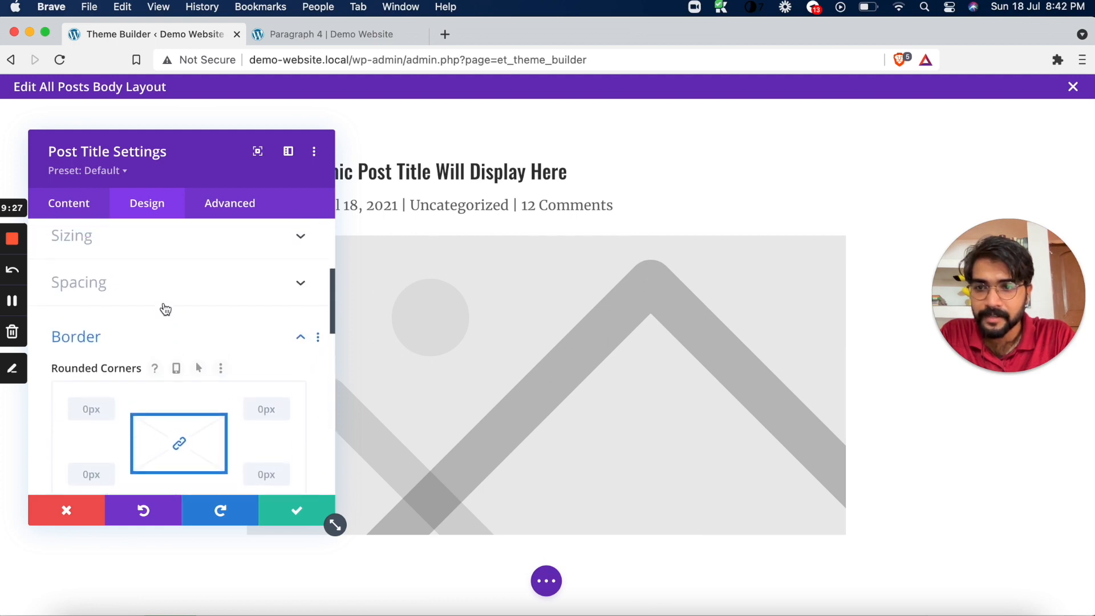
Examine the Post Title module's Spacing, Sizing and Meta Text options for controlling the featured image and meta line
{"action": "left_click", "coordinate": [177, 274]}
{"action": "scroll", "coordinate": [171, 285], "scroll_direction": "up", "scroll_amount": 2}
{"action": "left_click", "coordinate": [145, 302]}
{"action": "scroll", "coordinate": [145, 303], "scroll_direction": "up", "scroll_amount": 3}
{"action": "scroll", "coordinate": [145, 303], "scroll_direction": "down", "scroll_amount": 5}
{"action": "scroll", "coordinate": [145, 303], "scroll_direction": "down", "scroll_amount": 7}
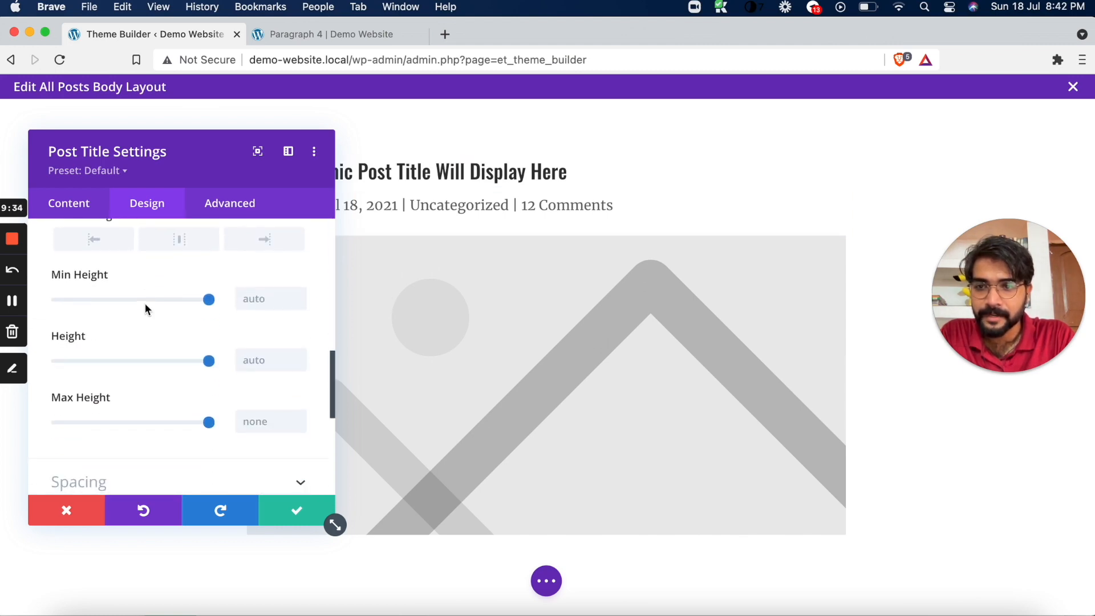
{"action": "scroll", "coordinate": [145, 308], "scroll_direction": "up", "scroll_amount": 10}
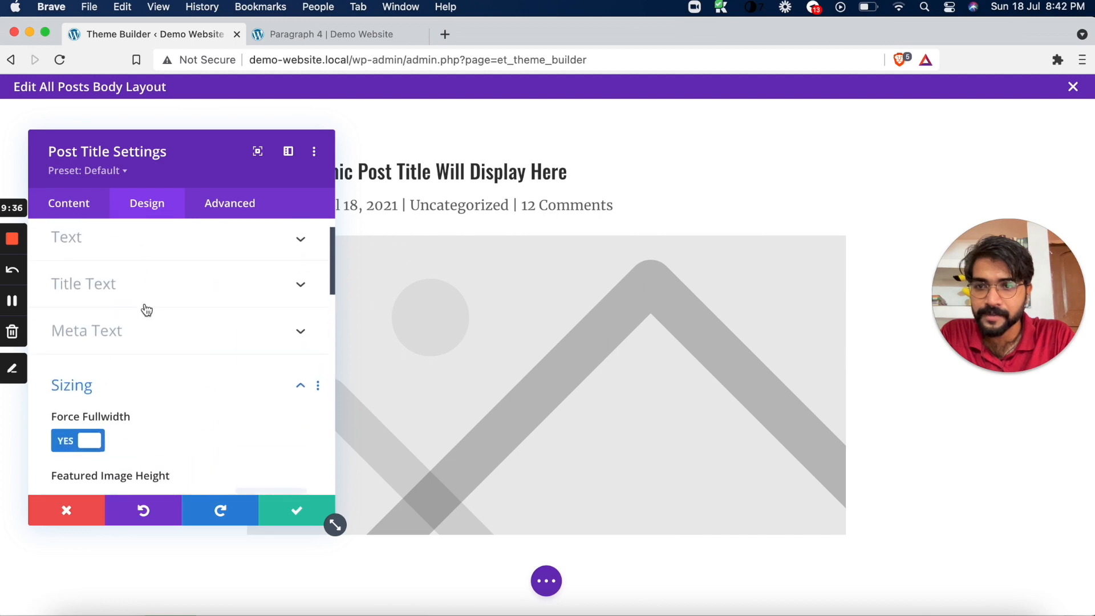
{"action": "left_click", "coordinate": [115, 365]}
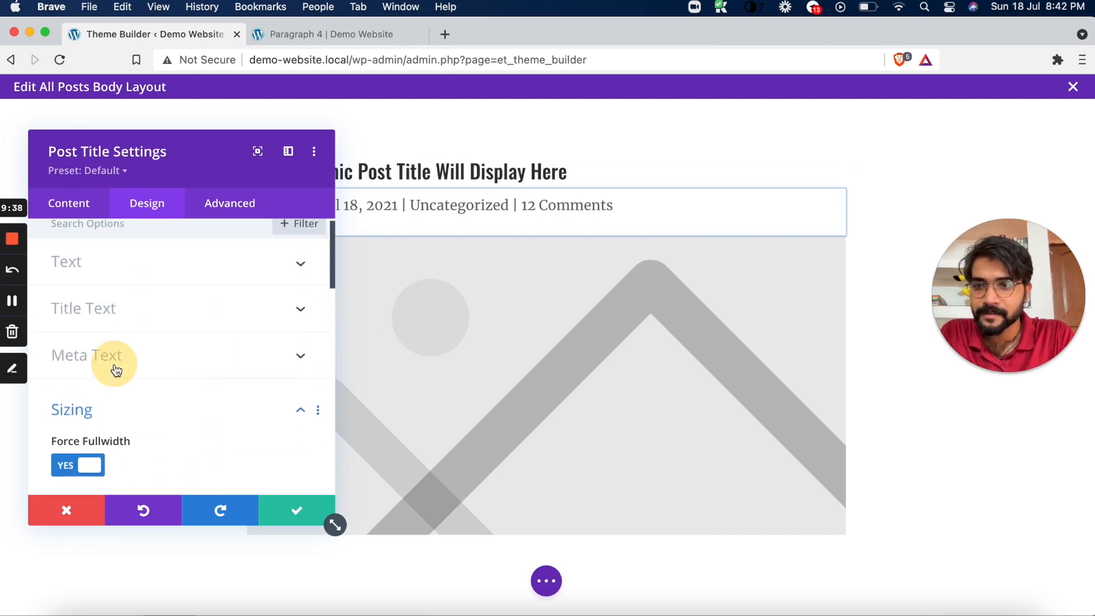
{"action": "scroll", "coordinate": [114, 368], "scroll_direction": "down", "scroll_amount": 6}
{"action": "scroll", "coordinate": [115, 369], "scroll_direction": "up", "scroll_amount": 9}
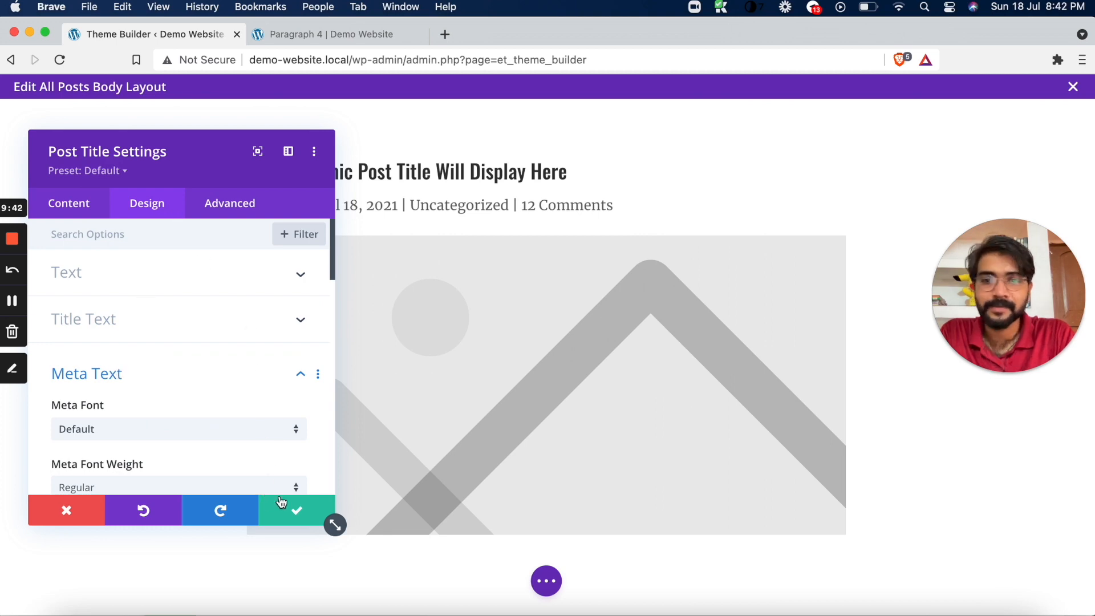
Save the Post Title settings, and set the row's linked left and right padding to 200px
{"action": "left_click", "coordinate": [283, 503]}
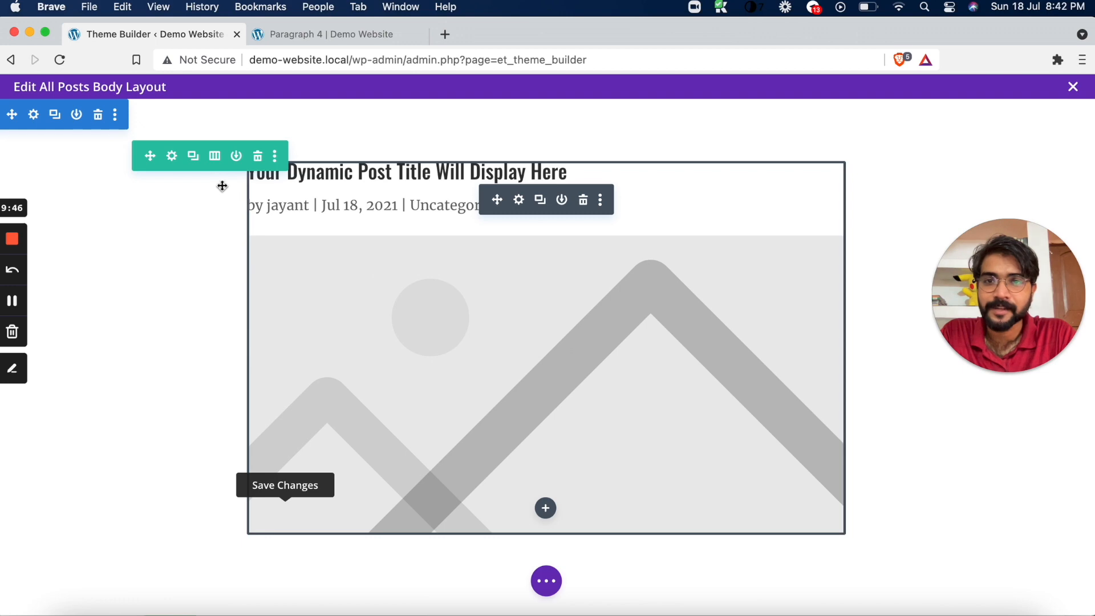
{"action": "left_click", "coordinate": [173, 158]}
{"action": "left_click", "coordinate": [156, 207]}
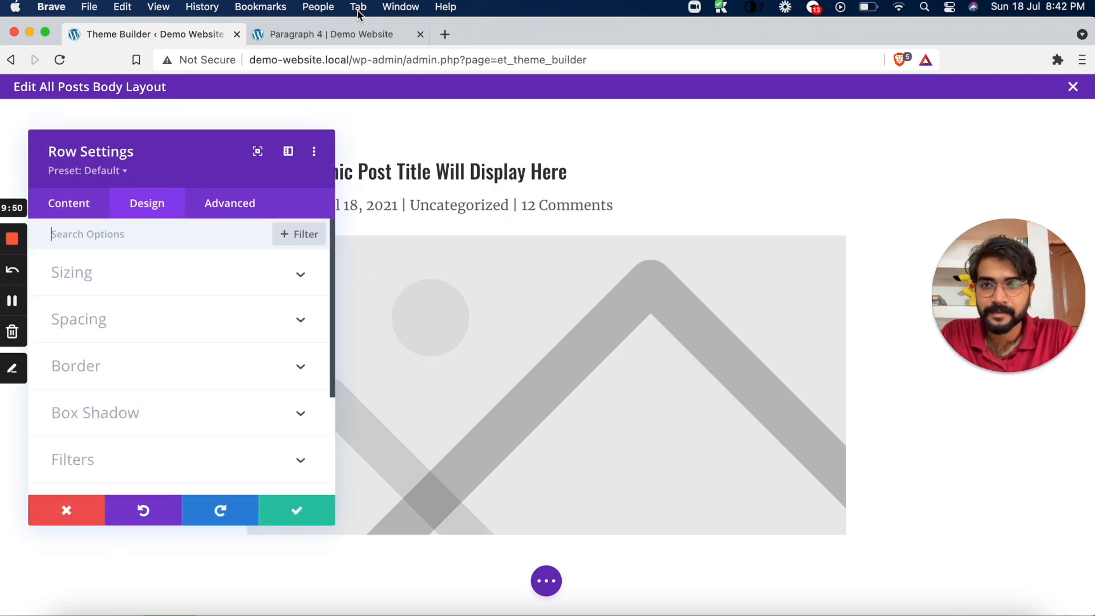
{"action": "left_click", "coordinate": [184, 314]}
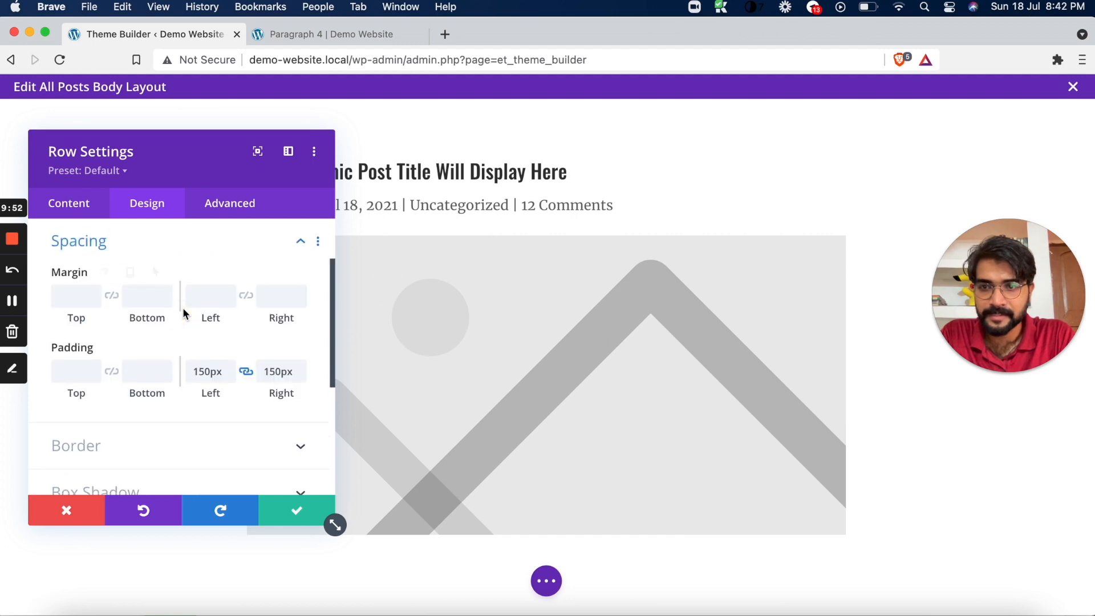
{"action": "left_click_drag", "start_coordinate": [203, 370], "coordinate": [193, 372]}
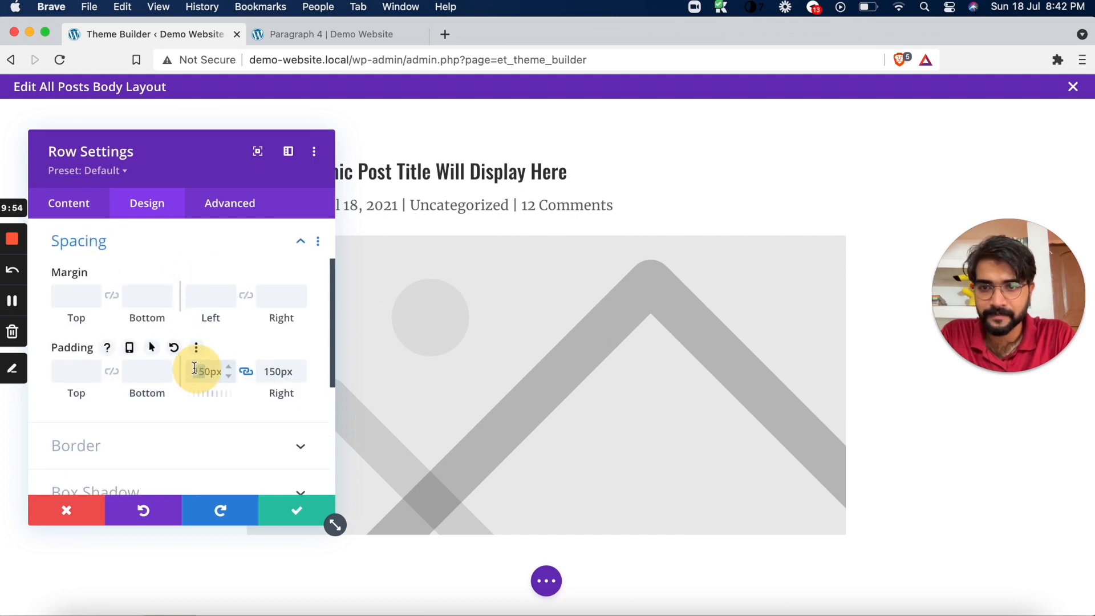
{"action": "type", "text": "20"}
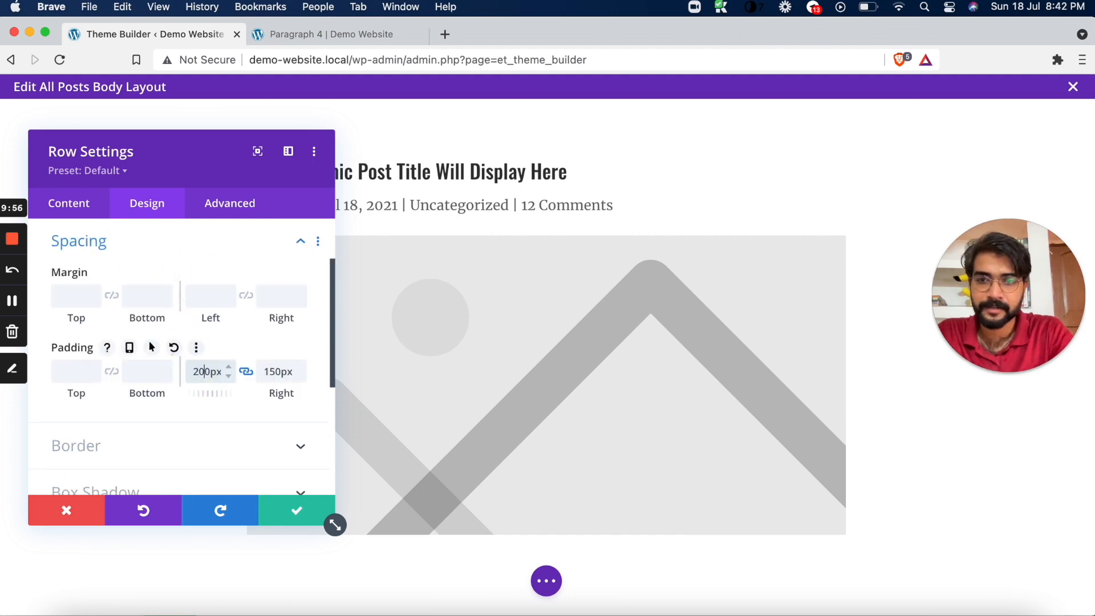
{"action": "left_click", "coordinate": [295, 521]}
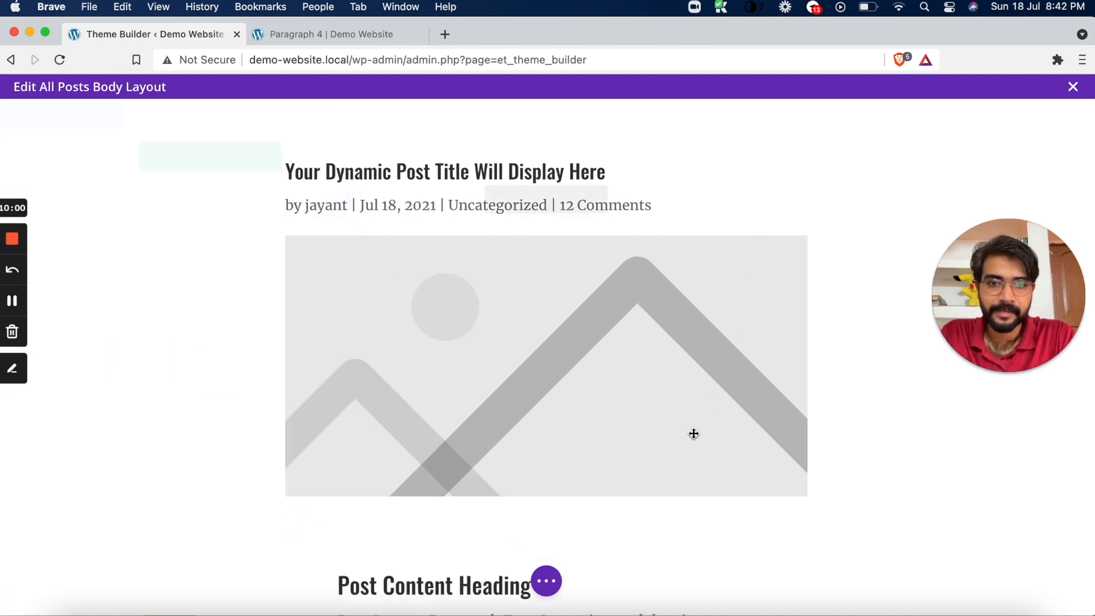
Save and close the All Posts body layout, and save the Theme Builder changes
{"action": "left_click", "coordinate": [879, 468]}
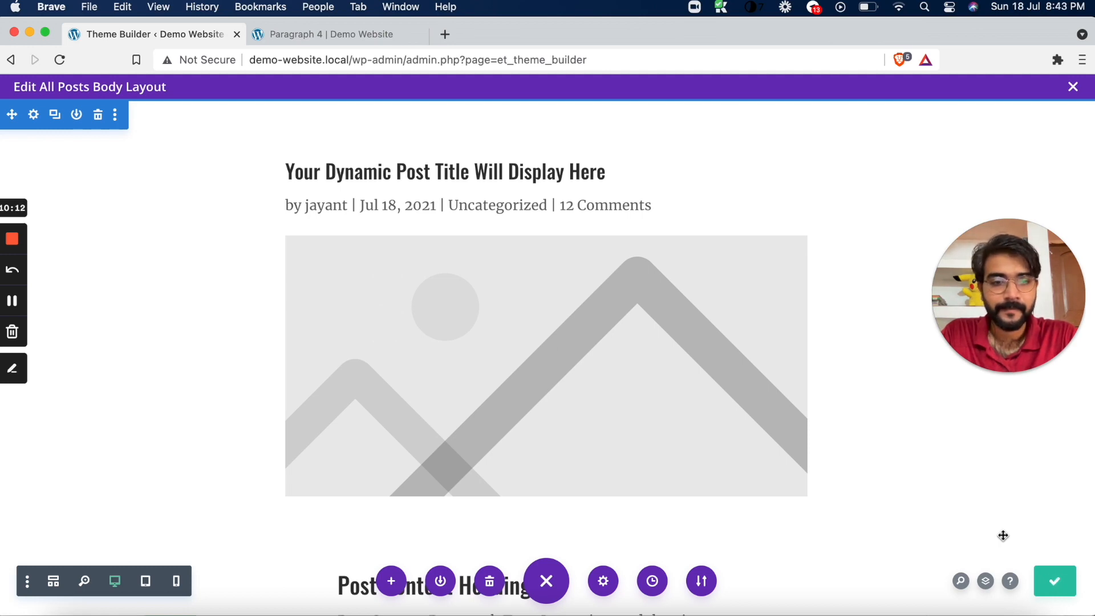
{"action": "left_click", "coordinate": [1073, 88]}
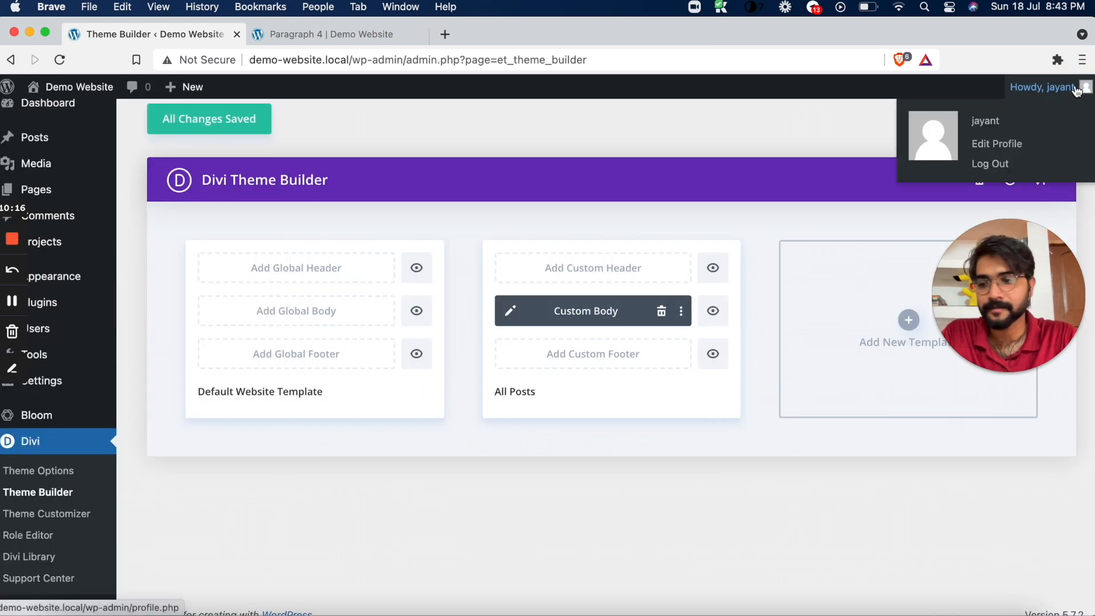
{"action": "left_click", "coordinate": [204, 120]}
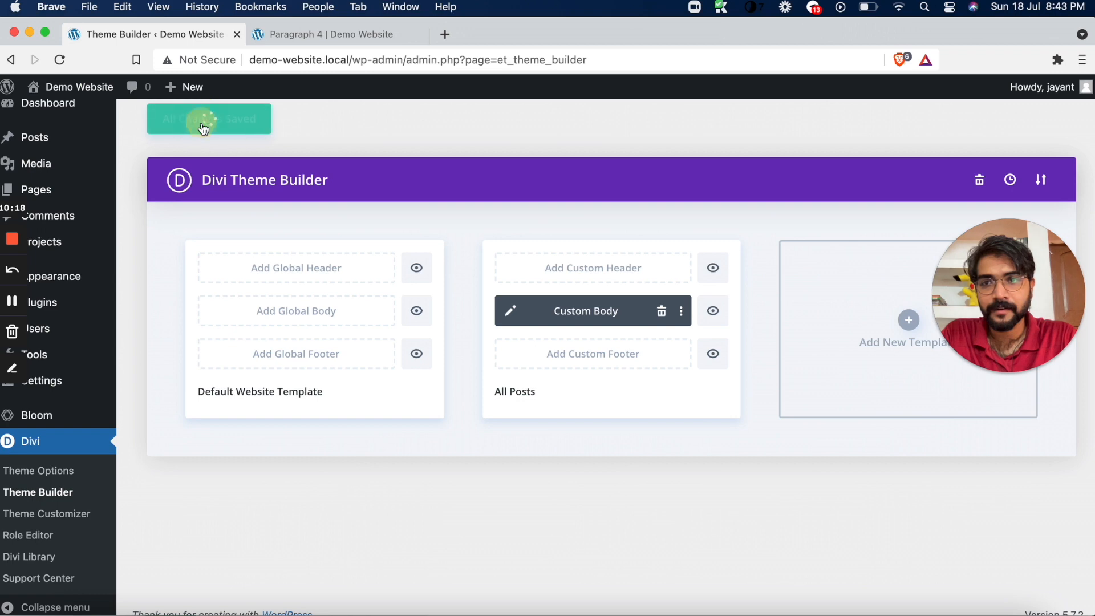
Reload the Paragraph 4 post and check the width of its featured image and body text
{"action": "left_click", "coordinate": [354, 42]}
{"action": "left_click", "coordinate": [59, 59]}
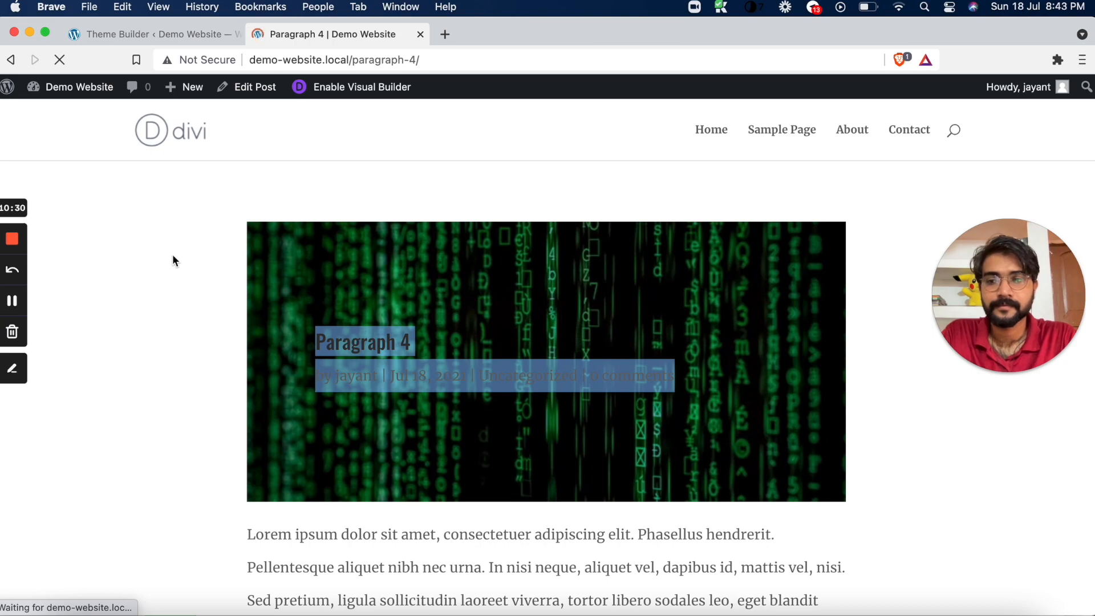
{"action": "scroll", "coordinate": [169, 371], "scroll_direction": "down", "scroll_amount": 10}
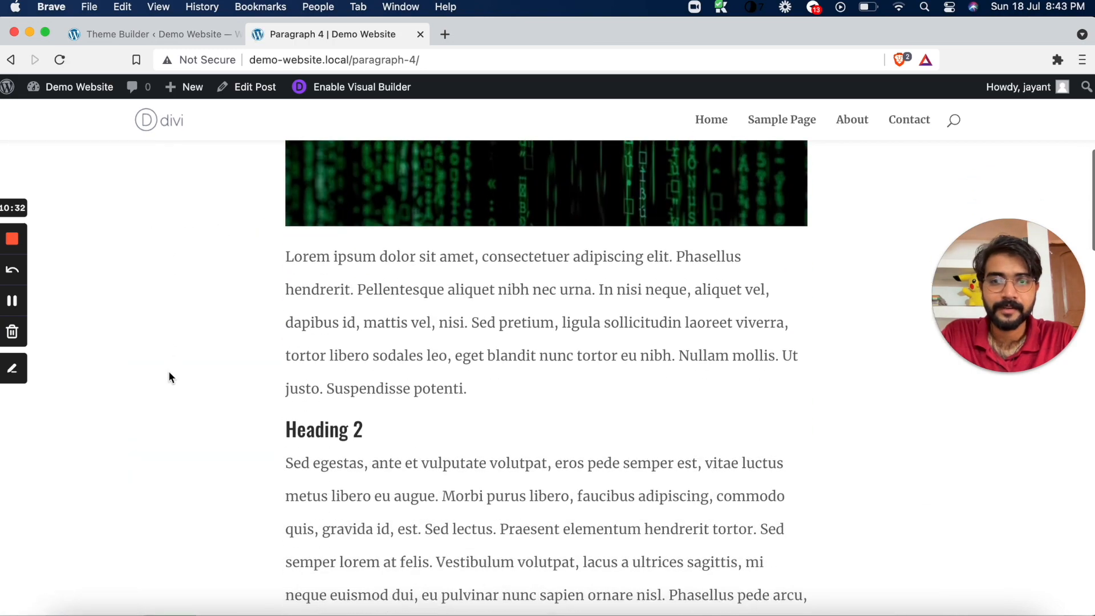
{"action": "scroll", "coordinate": [169, 377], "scroll_direction": "up", "scroll_amount": 3}
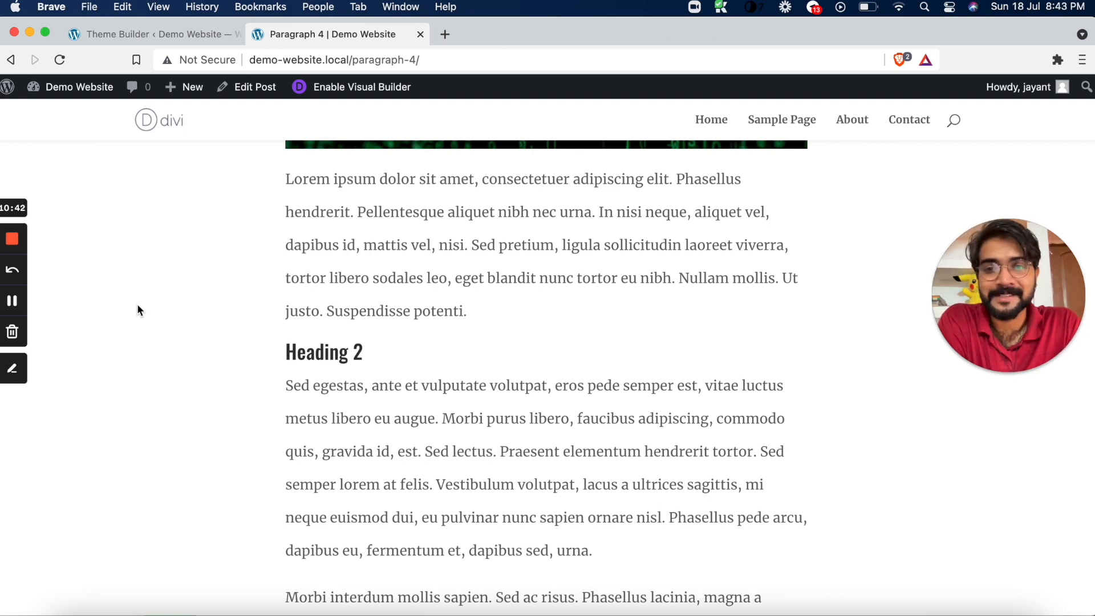
Open ecomelement.com in a new tab and browse its home page to Latest Posts, dismissing the sign-up popup
{"action": "left_click", "coordinate": [441, 35]}
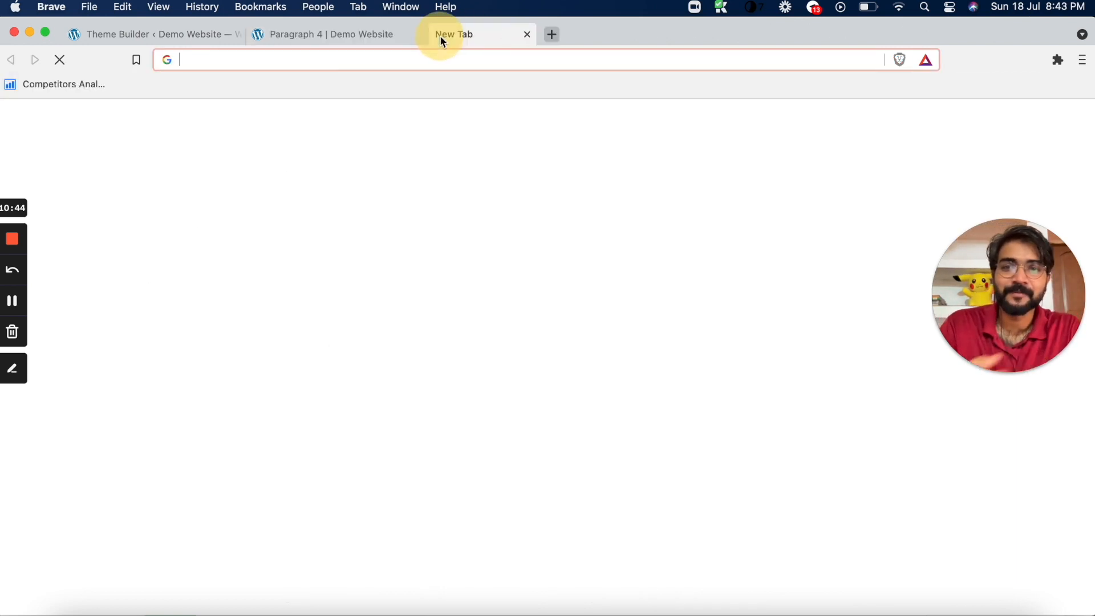
{"action": "type", "text": "ec"}
{"action": "key", "text": "Return"}
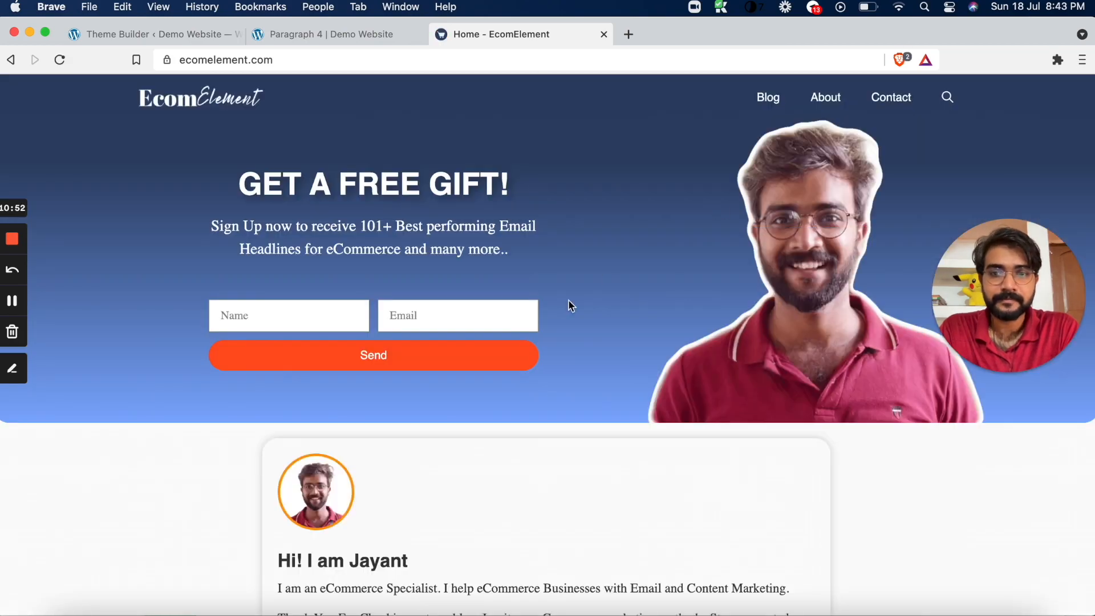
{"action": "scroll", "coordinate": [569, 307], "scroll_direction": "down", "scroll_amount": 15}
{"action": "scroll", "coordinate": [570, 308], "scroll_direction": "up", "scroll_amount": 3}
{"action": "left_click", "coordinate": [569, 307]}
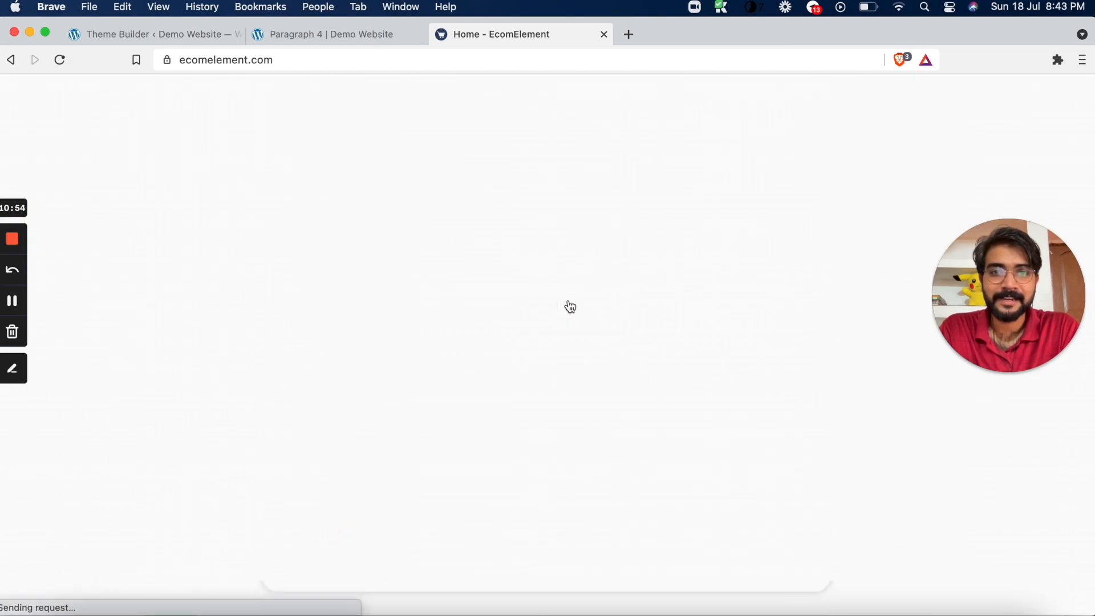
{"action": "scroll", "coordinate": [570, 305], "scroll_direction": "down", "scroll_amount": 15}
{"action": "scroll", "coordinate": [569, 302], "scroll_direction": "up", "scroll_amount": 10}
{"action": "scroll", "coordinate": [559, 331], "scroll_direction": "down", "scroll_amount": 8}
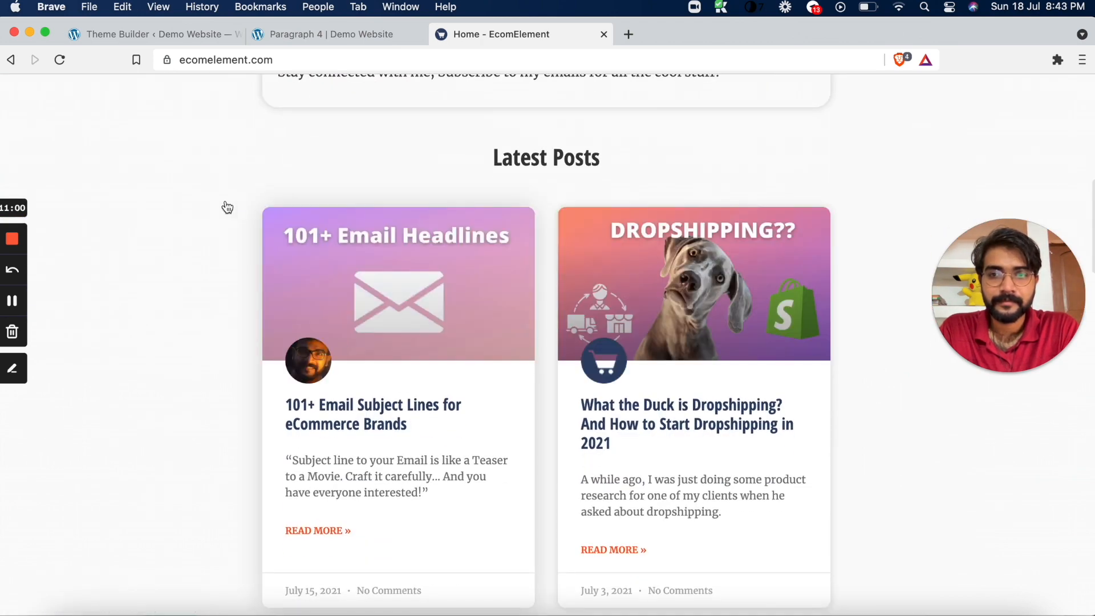
{"action": "left_click", "coordinate": [59, 60]}
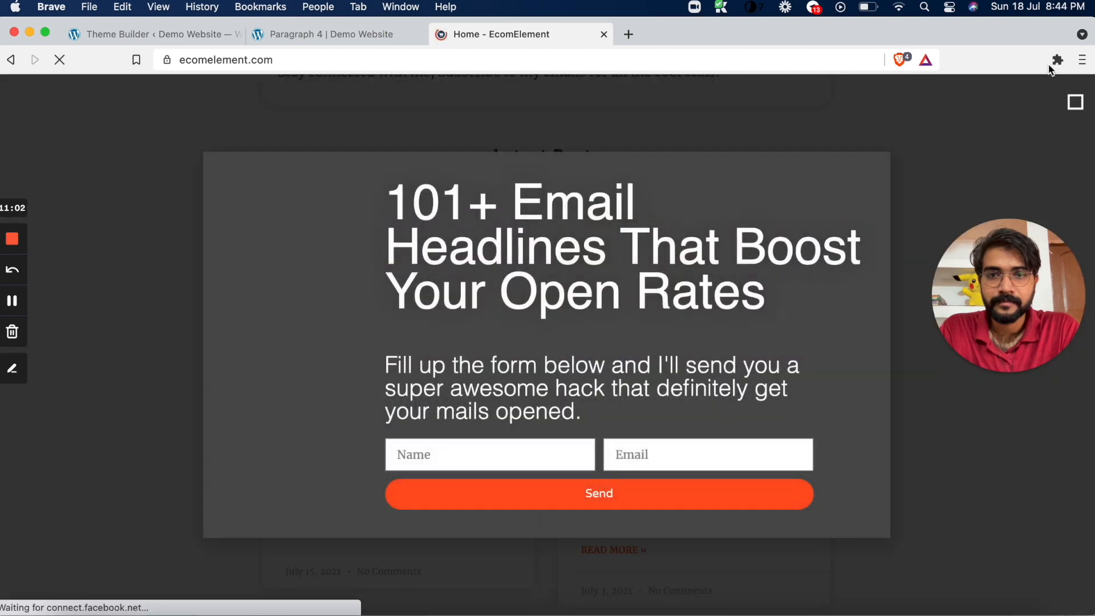
{"action": "left_click", "coordinate": [1076, 102]}
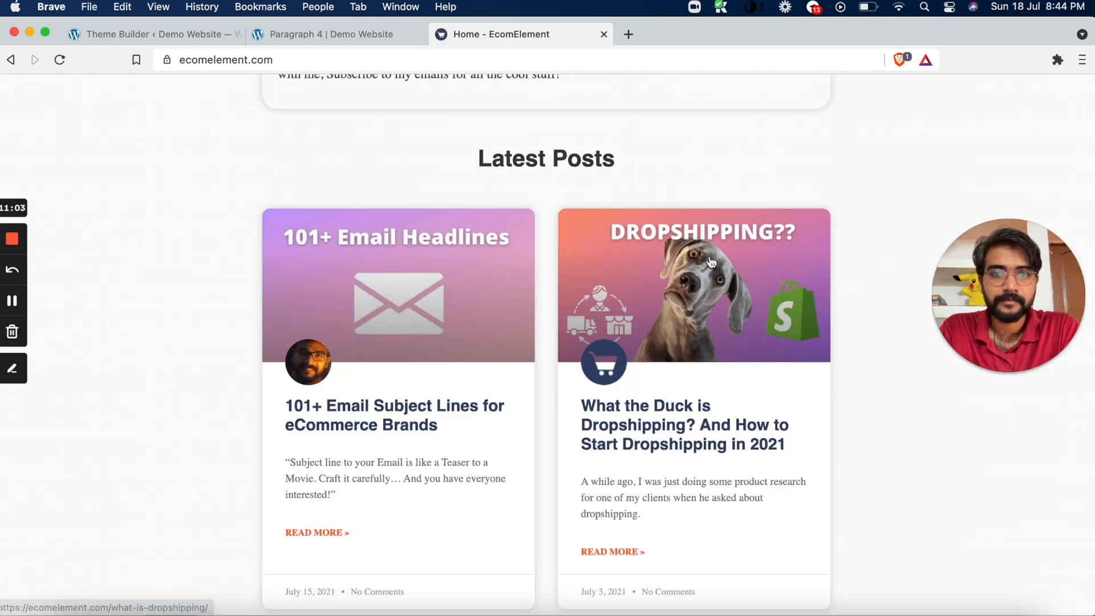
Open the "101+ Email Subject Lines for eCommerce Brands" post and examine its header, featured image and narrow text layout
{"action": "left_click", "coordinate": [434, 412]}
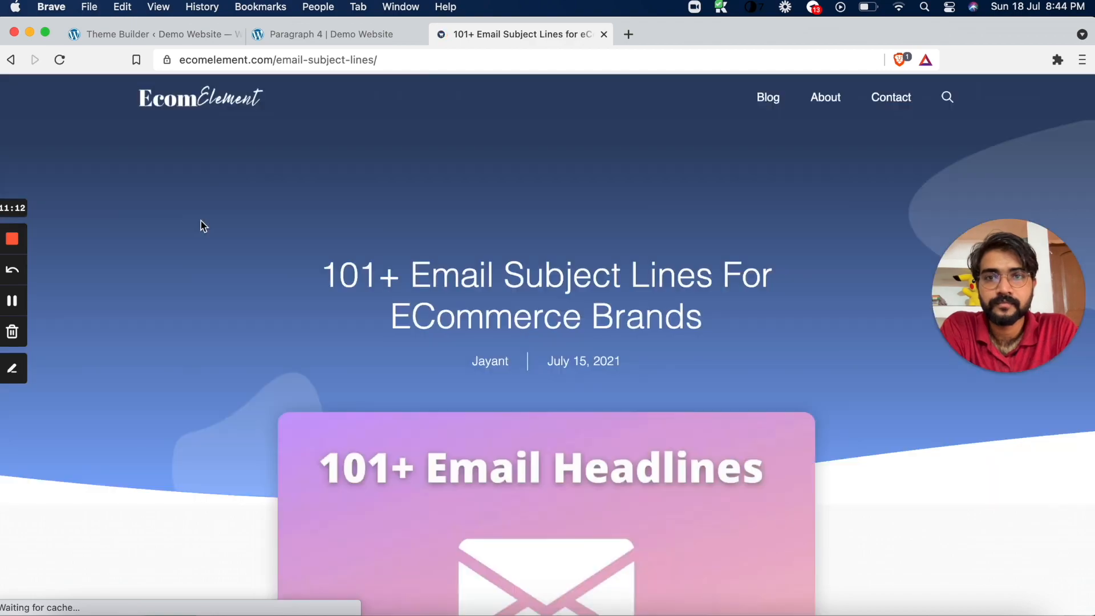
{"action": "scroll", "coordinate": [202, 225], "scroll_direction": "down", "scroll_amount": 8}
{"action": "scroll", "coordinate": [201, 221], "scroll_direction": "down", "scroll_amount": 15}
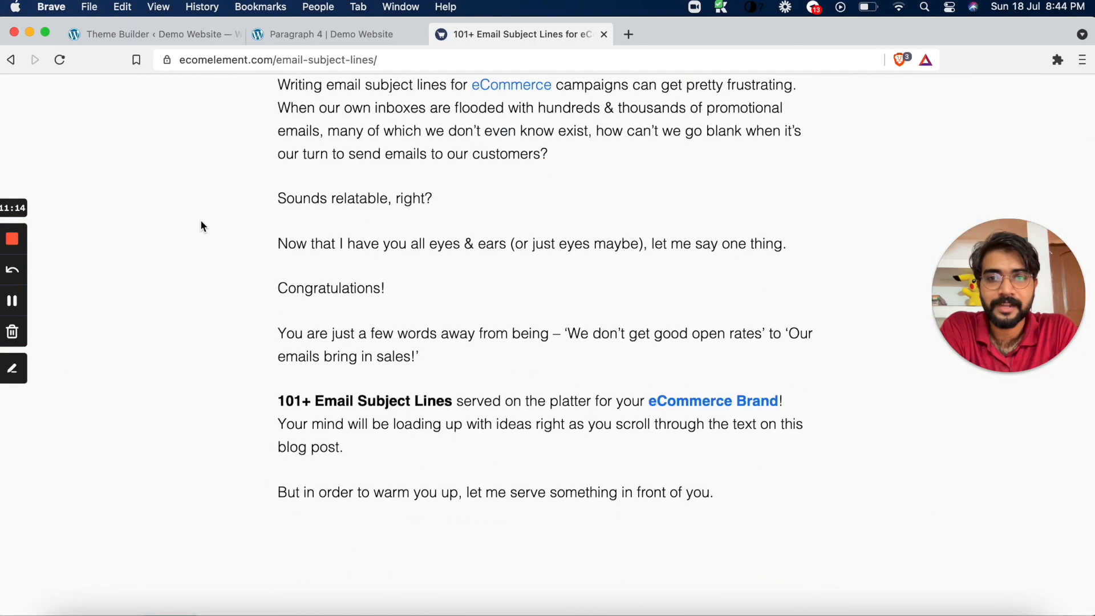
{"action": "scroll", "coordinate": [201, 222], "scroll_direction": "up", "scroll_amount": 20}
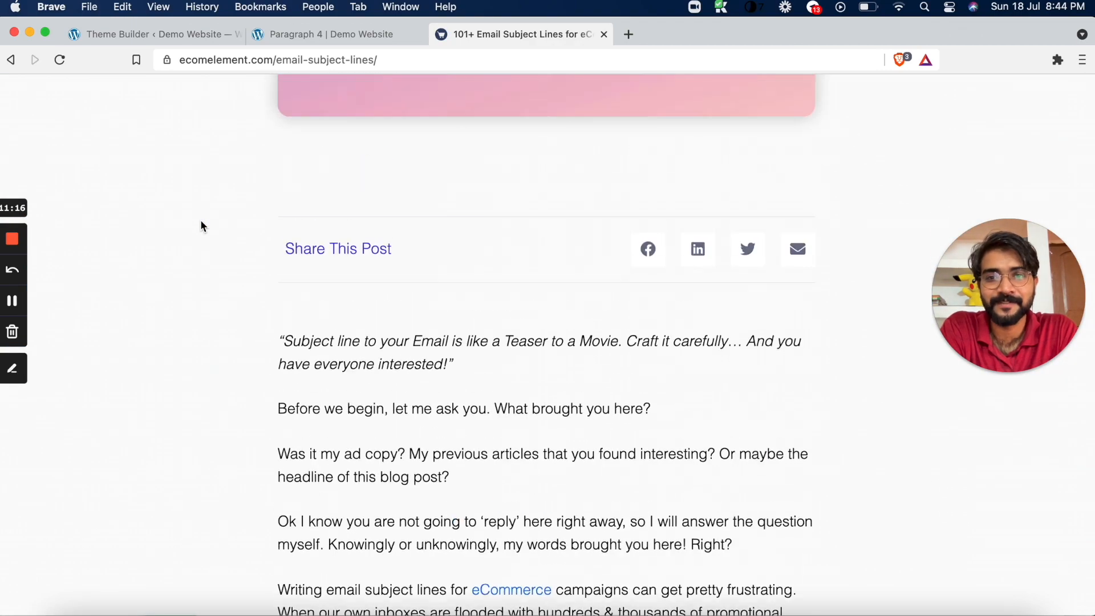
{"action": "scroll", "coordinate": [201, 222], "scroll_direction": "down", "scroll_amount": 8}
{"action": "scroll", "coordinate": [201, 226], "scroll_direction": "down", "scroll_amount": 20}
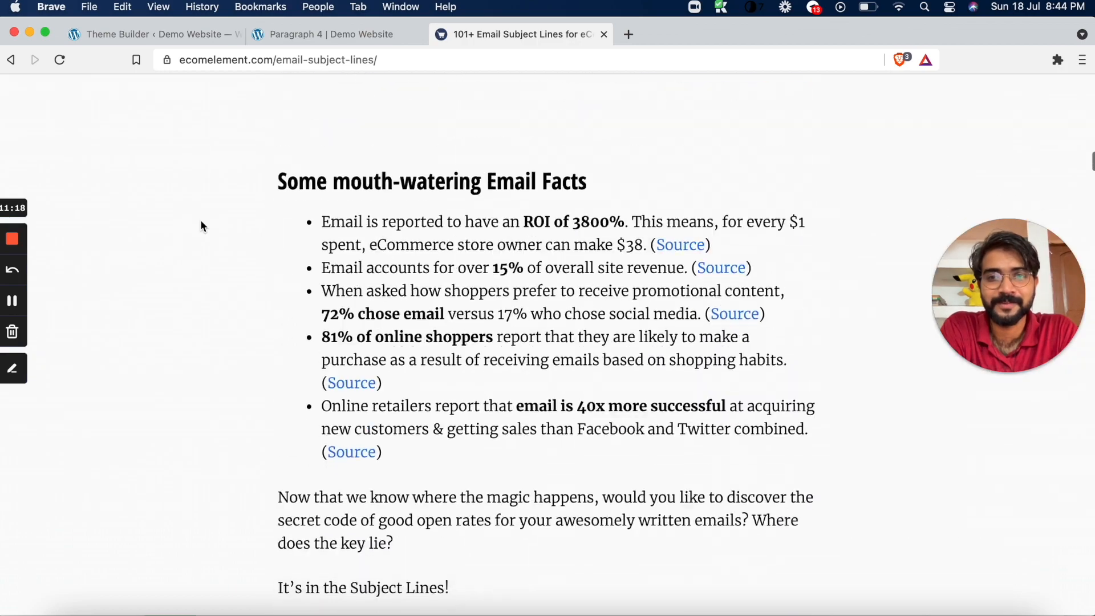
{"action": "scroll", "coordinate": [200, 222], "scroll_direction": "up", "scroll_amount": 20}
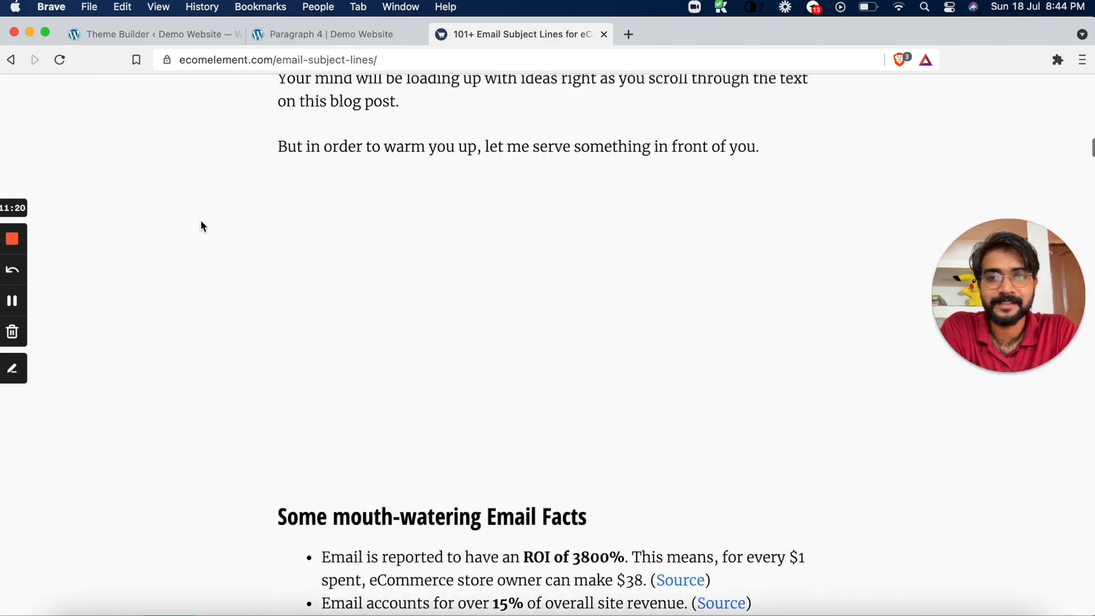
{"action": "scroll", "coordinate": [201, 226], "scroll_direction": "up", "scroll_amount": 10}
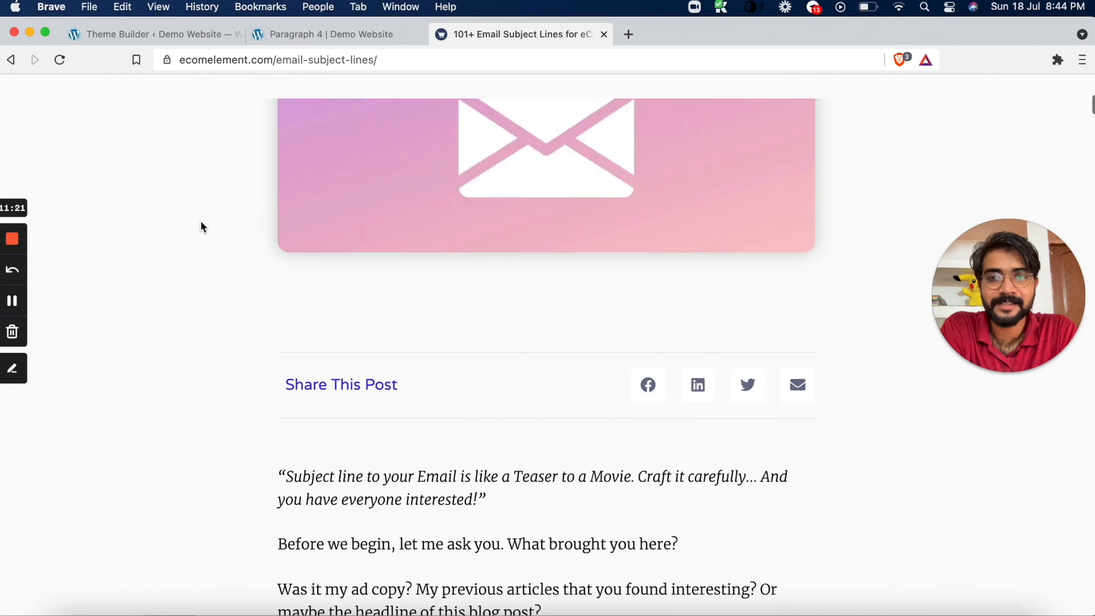
{"action": "scroll", "coordinate": [474, 188], "scroll_direction": "up", "scroll_amount": 5}
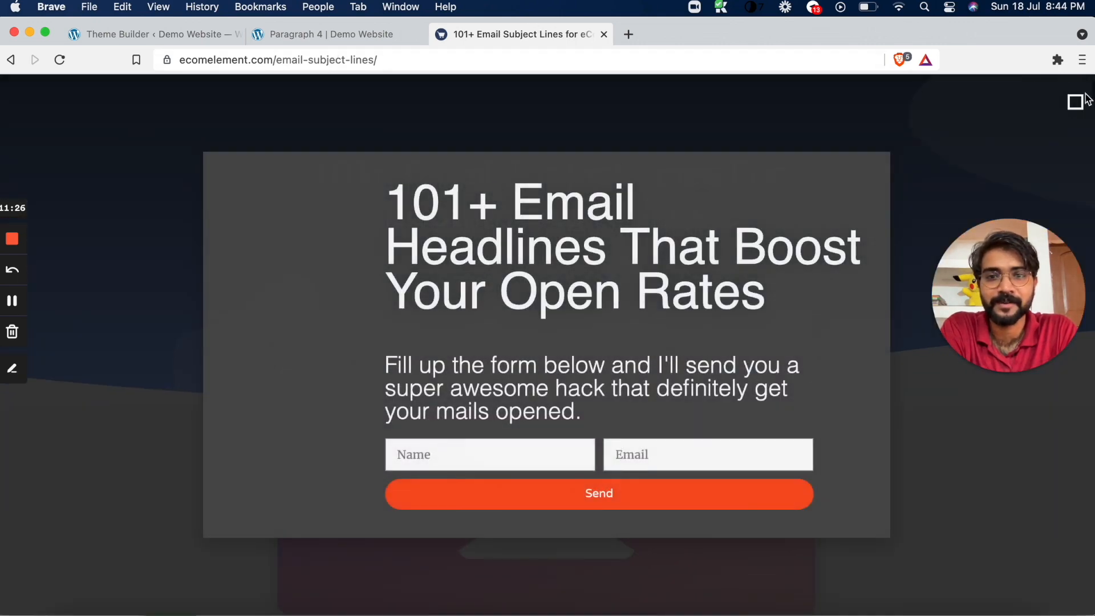
{"action": "left_click", "coordinate": [1077, 105]}
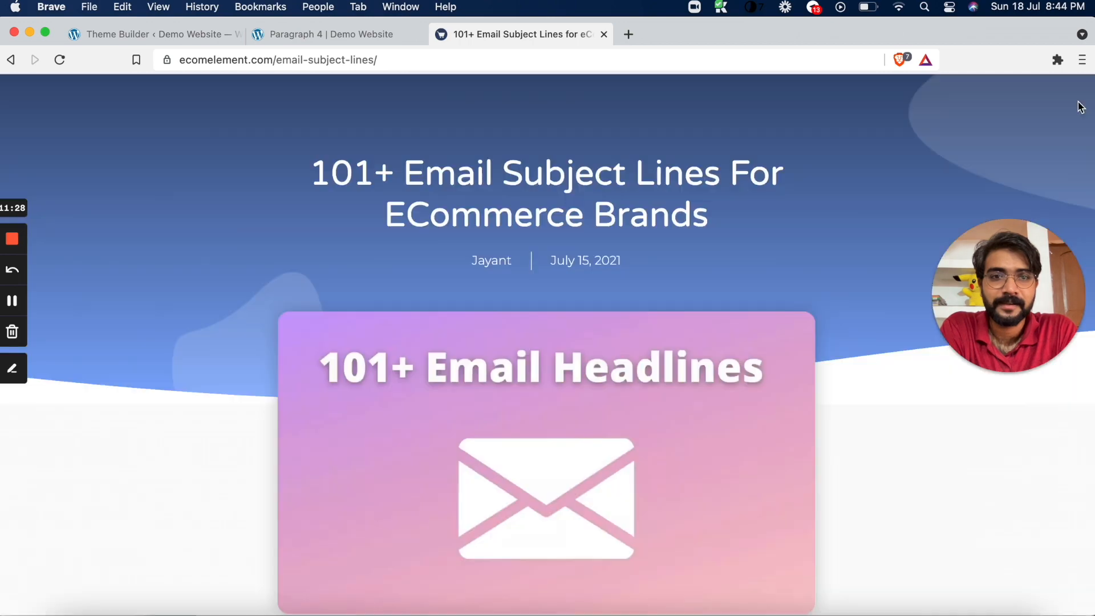
{"action": "scroll", "coordinate": [600, 347], "scroll_direction": "down", "scroll_amount": 15}
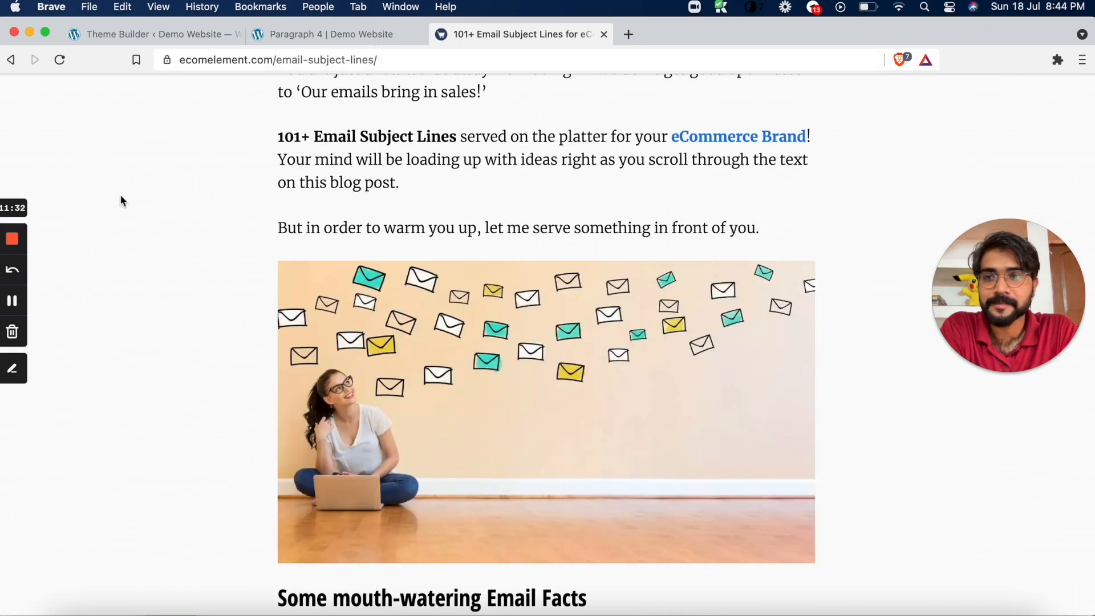
Return to the Paragraph 4 post and compare its title, featured image and body text width with the EcomElement article
{"action": "left_click", "coordinate": [288, 39]}
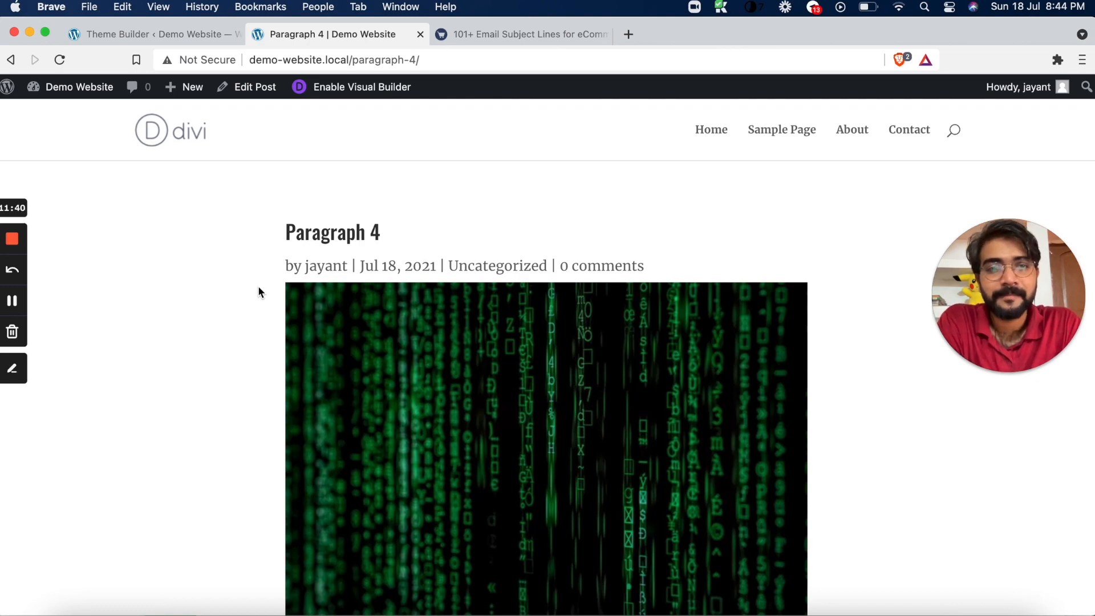
{"action": "scroll", "coordinate": [258, 287], "scroll_direction": "down", "scroll_amount": 10}
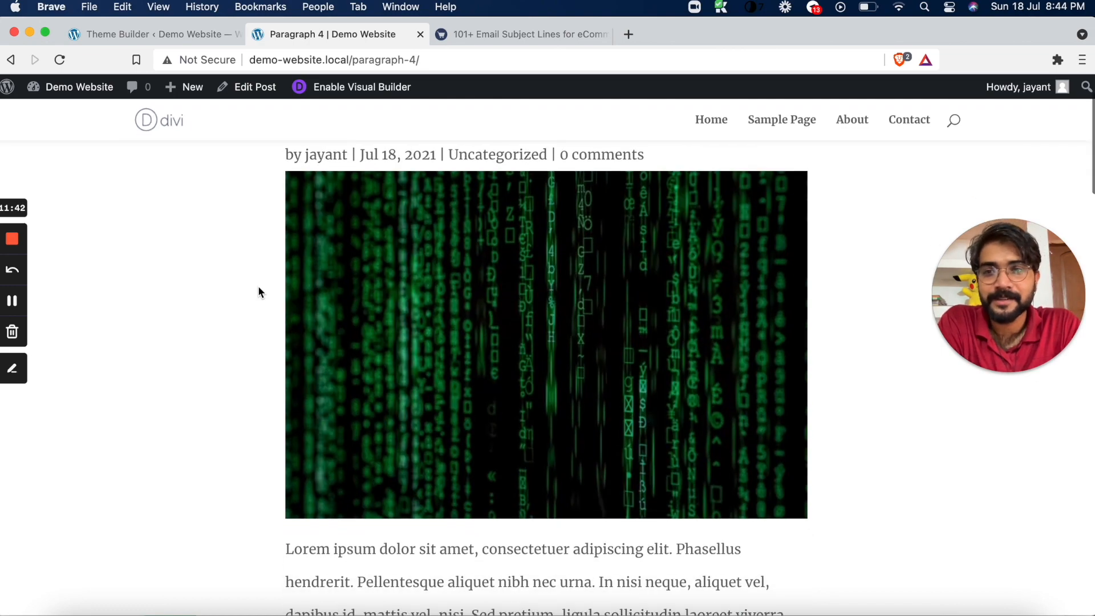
{"action": "scroll", "coordinate": [258, 292], "scroll_direction": "down", "scroll_amount": 8}
{"action": "scroll", "coordinate": [258, 292], "scroll_direction": "up", "scroll_amount": 10}
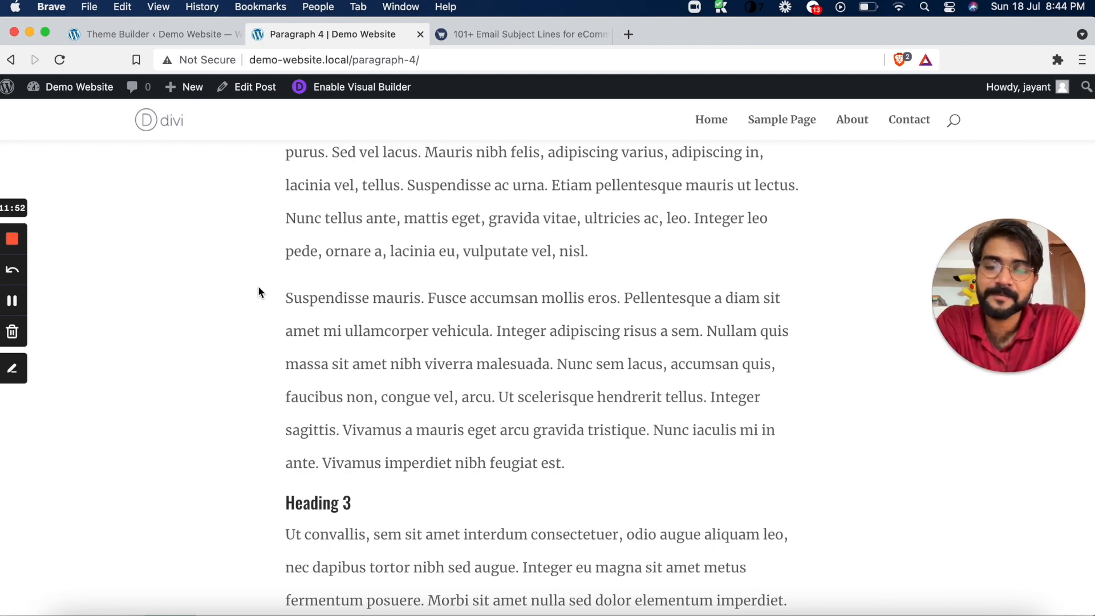
{"action": "scroll", "coordinate": [258, 286], "scroll_direction": "up", "scroll_amount": 15}
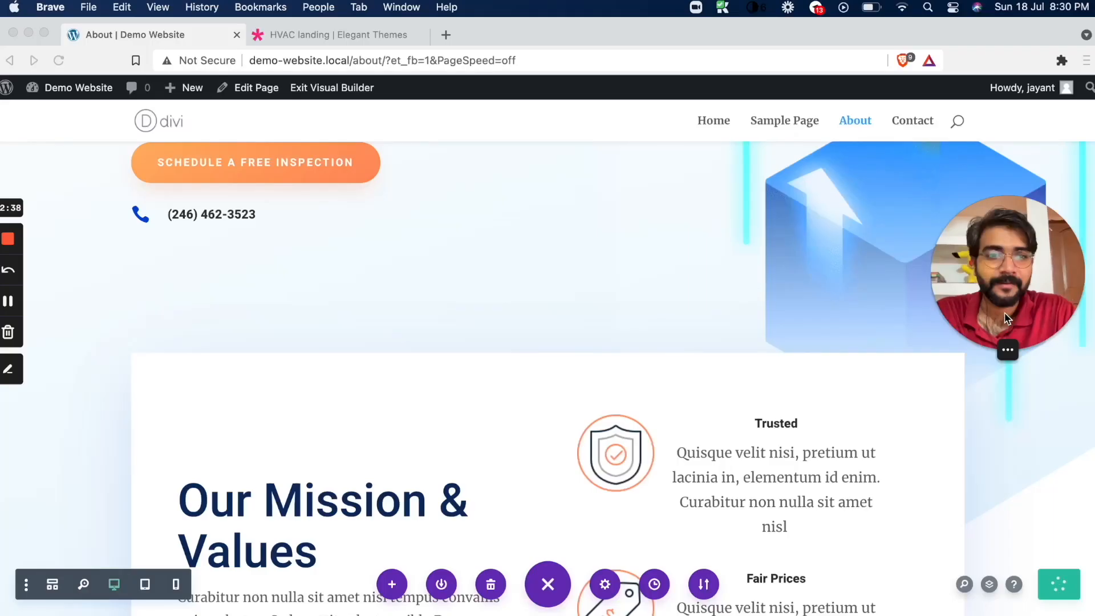
{"action": "left_click", "coordinate": [1008, 350]}
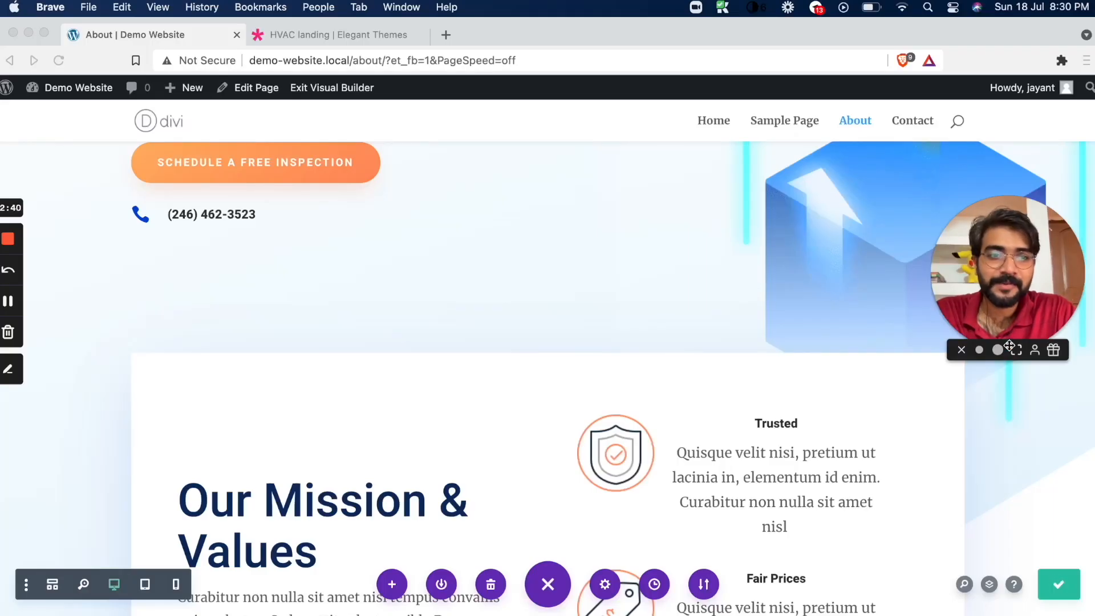
{"action": "left_click", "coordinate": [1018, 350]}
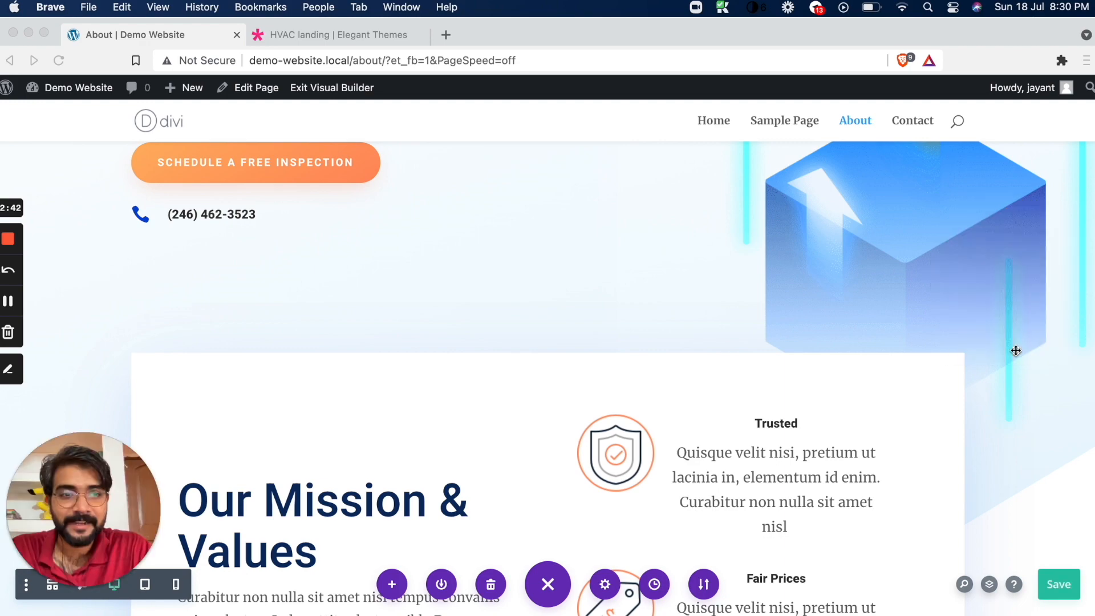